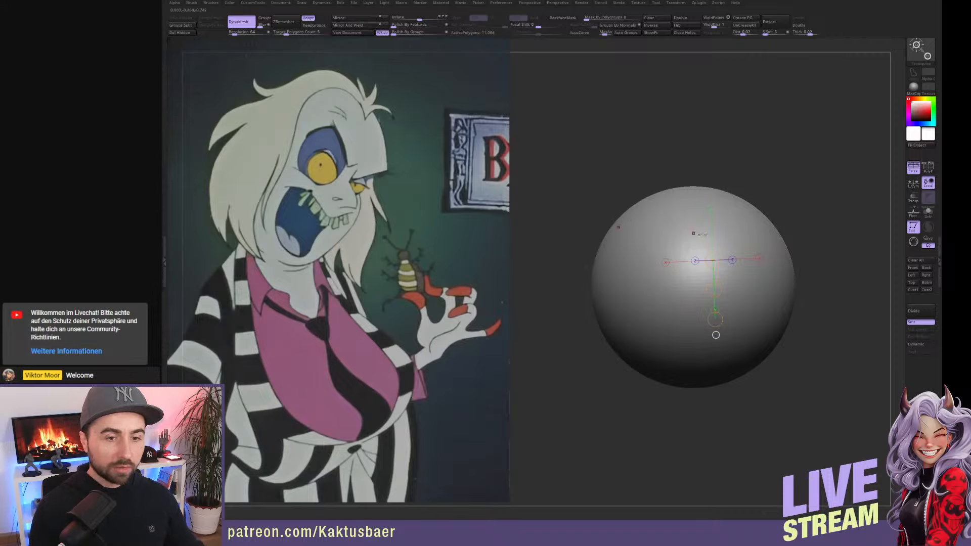
# Try to clip both sides of the sphere flat symmetrically.
pyautogui.moveTo(753, 314); pyautogui.dragTo(764, 252)
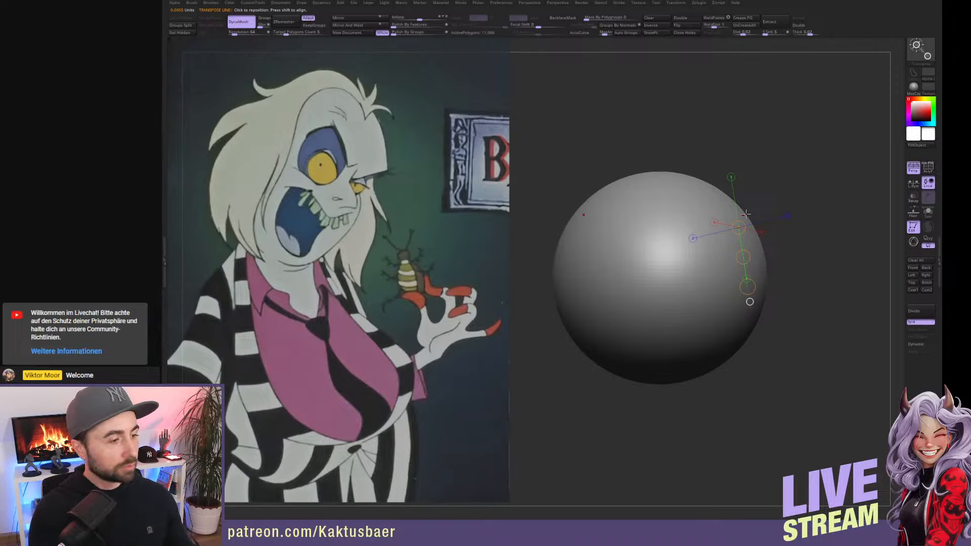
pyautogui.click(592, 275)
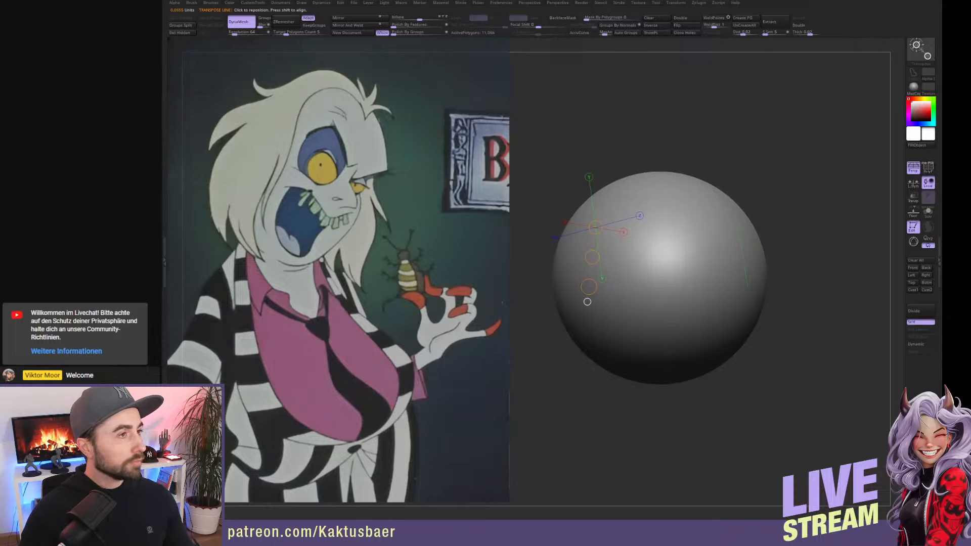
pyautogui.click(731, 265)
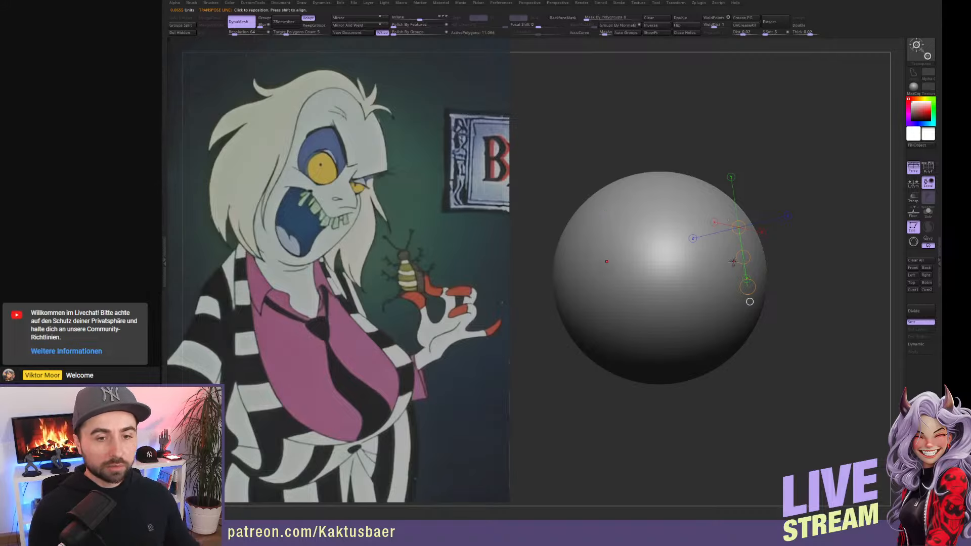
pyautogui.press('b')
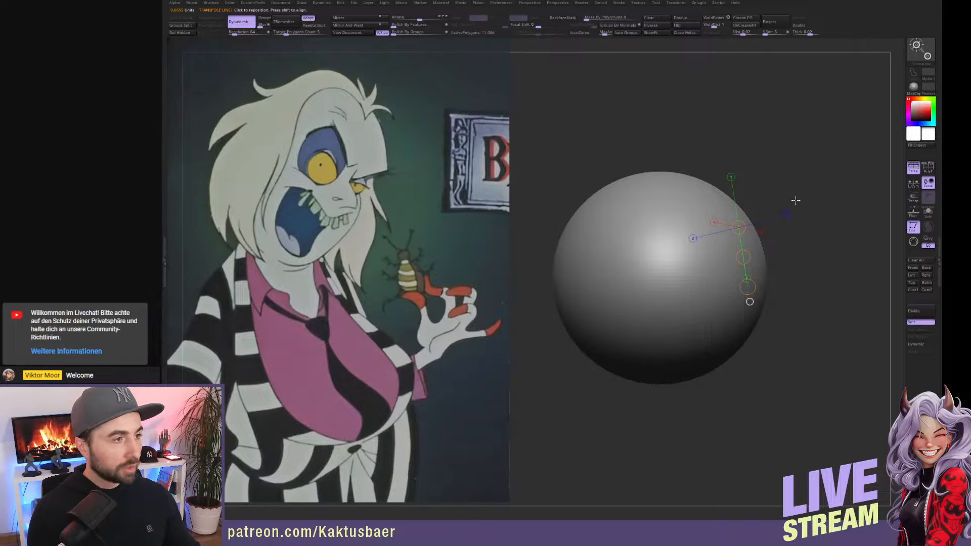
pyautogui.moveTo(753, 155)
pyautogui.keyDown('ctrl'); pyautogui.keyDown('shift'); pyautogui.mouseDown()
pyautogui.moveTo(735, 366)
pyautogui.moveTo(744, 387)
pyautogui.mouseUp(); pyautogui.keyUp('shift'); pyautogui.keyUp('ctrl')
pyautogui.moveTo(736, 301); pyautogui.dragTo(671, 264, button='right')
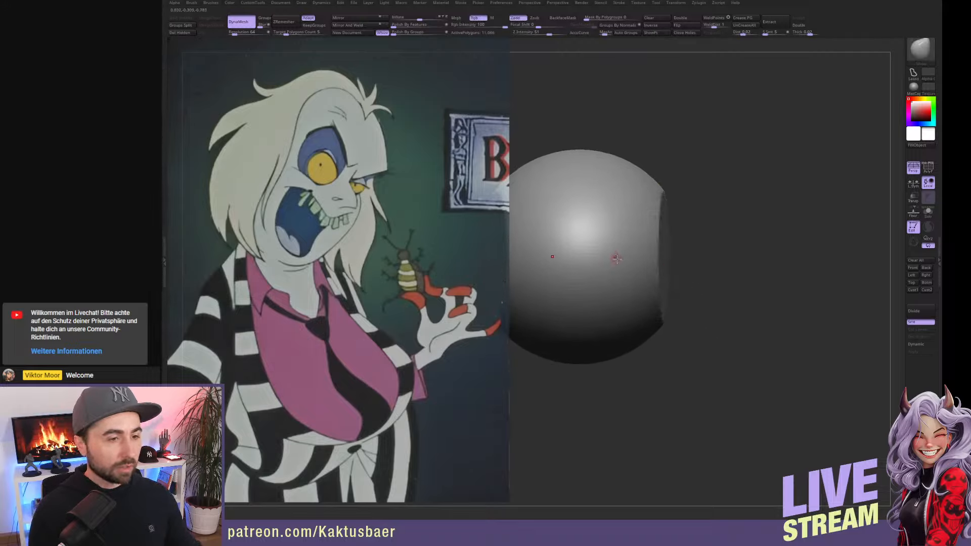
# Shrink the reference image and move it clear of the sphere.
pyautogui.press('z')
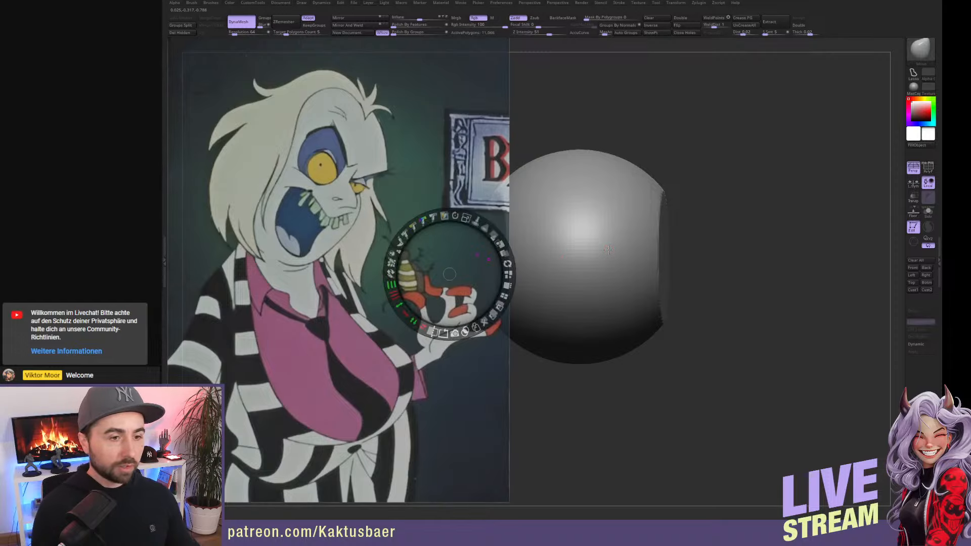
pyautogui.moveTo(466, 219); pyautogui.dragTo(363, 155)
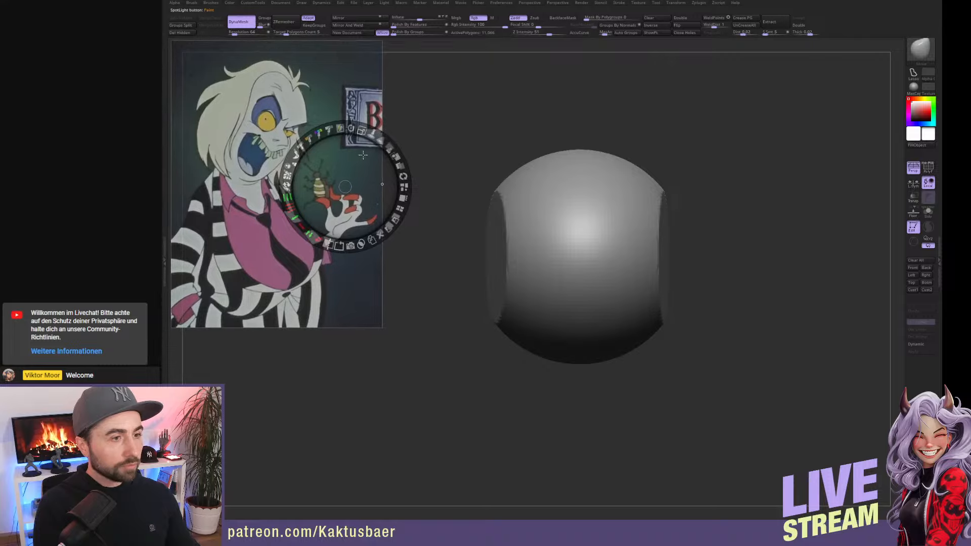
pyautogui.press('z')
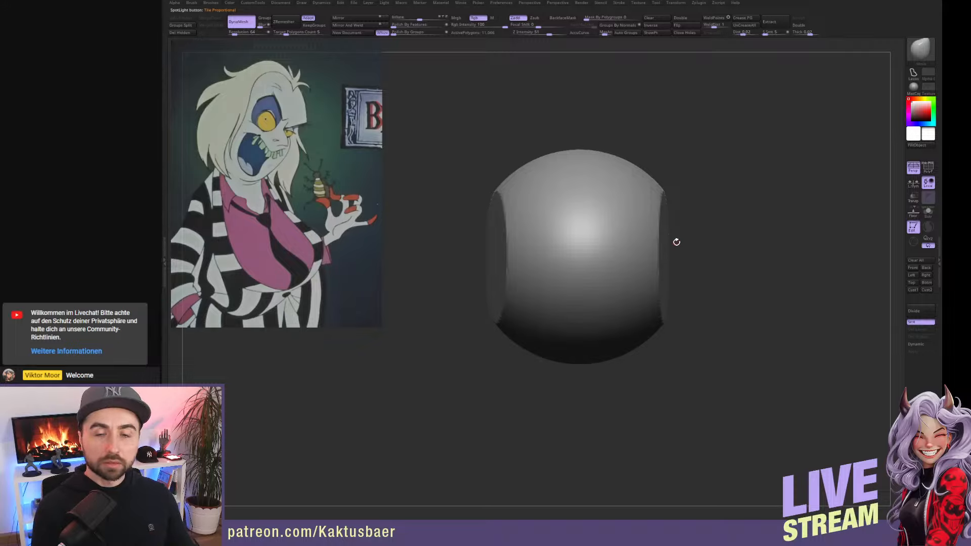
# Undo the side clipping and clip both sides of the sphere flat again with perspective turned off.
pyautogui.hotkey('ctrl', 'z')
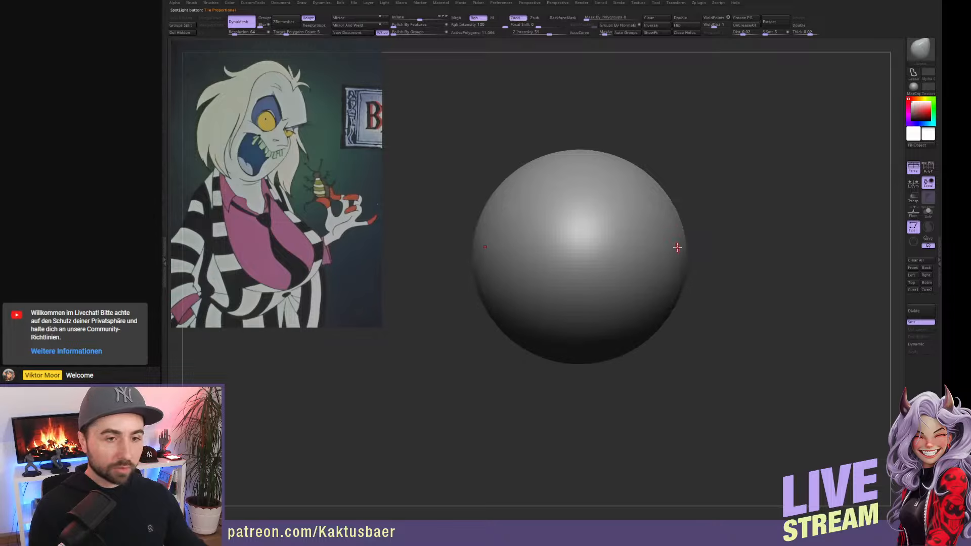
pyautogui.click(902, 168)
pyautogui.moveTo(635, 172)
pyautogui.keyDown('ctrl'); pyautogui.keyDown('shift'); pyautogui.mouseDown()
pyautogui.moveTo(629, 347)
pyautogui.moveTo(622, 395)
pyautogui.moveTo(611, 398)
pyautogui.mouseUp(); pyautogui.keyUp('shift'); pyautogui.keyUp('ctrl')
pyautogui.keyDown('ctrl'); pyautogui.moveTo(604, 323); pyautogui.dragTo(615, 306, button='right'); pyautogui.keyUp('ctrl')
pyautogui.moveTo(614, 305)
pyautogui.keyDown('alt'); pyautogui.mouseDown(button='right')
pyautogui.moveTo(631, 295)
pyautogui.moveTo(615, 288)
pyautogui.mouseUp(button='right'); pyautogui.keyUp('alt')
# Duplicate the flattened sphere downward in the straight side view to form the lower face.
pyautogui.press('w')
pyautogui.keyDown('shift'); pyautogui.moveTo(693, 264); pyautogui.dragTo(682, 252, button='right'); pyautogui.keyUp('shift')
pyautogui.keyDown('shift'); pyautogui.moveTo(681, 204); pyautogui.dragTo(681, 277); pyautogui.keyUp('shift')
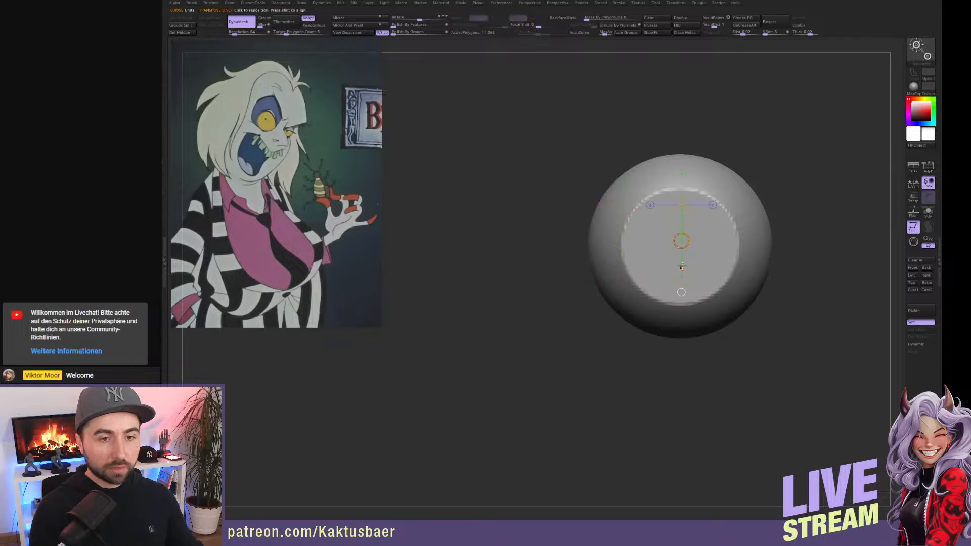
pyautogui.keyDown('ctrl'); pyautogui.moveTo(681, 240); pyautogui.dragTo(680, 304); pyautogui.keyUp('ctrl')
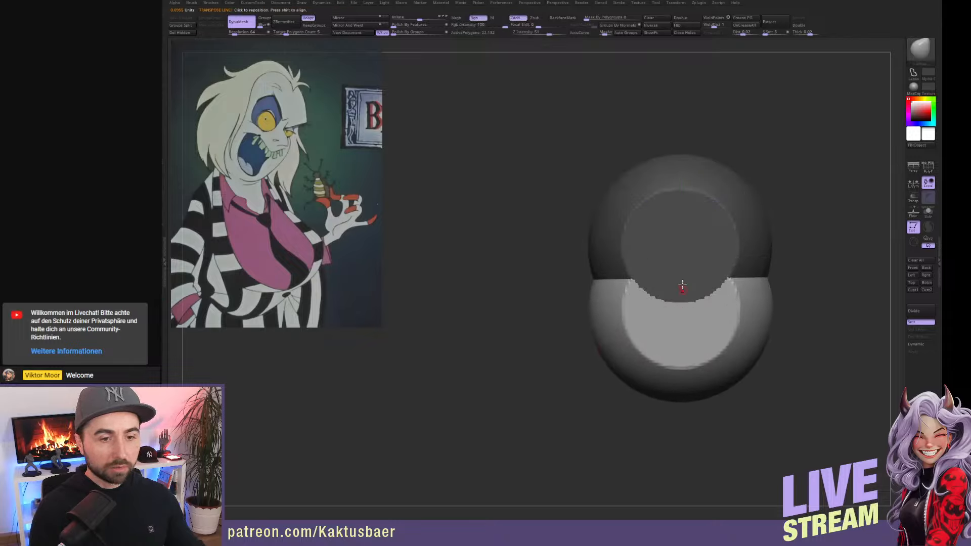
# Clip away the rear half of the lower copy and trim its underside into a sloping jawline.
pyautogui.keyDown('ctrl'); pyautogui.keyDown('shift'); pyautogui.moveTo(681, 222); pyautogui.dragTo(681, 455); pyautogui.keyUp('shift'); pyautogui.keyUp('ctrl')
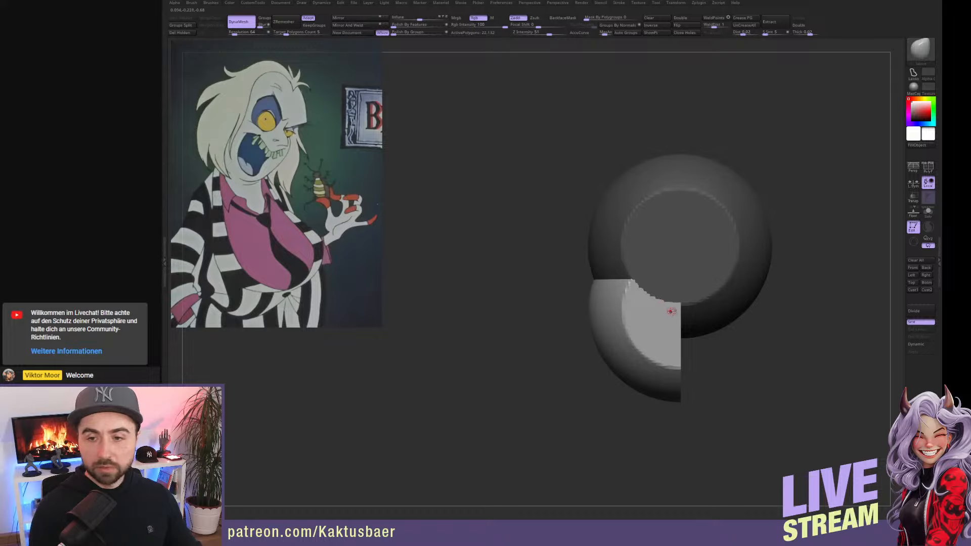
pyautogui.keyDown('alt'); pyautogui.moveTo(677, 315); pyautogui.dragTo(659, 263, button='right'); pyautogui.keyUp('alt')
pyautogui.moveTo(701, 314)
pyautogui.keyDown('ctrl'); pyautogui.keyDown('shift'); pyautogui.mouseDown()
pyautogui.moveTo(550, 352)
pyautogui.moveTo(546, 344)
pyautogui.moveTo(586, 312)
pyautogui.mouseUp(); pyautogui.keyUp('shift'); pyautogui.keyUp('ctrl')
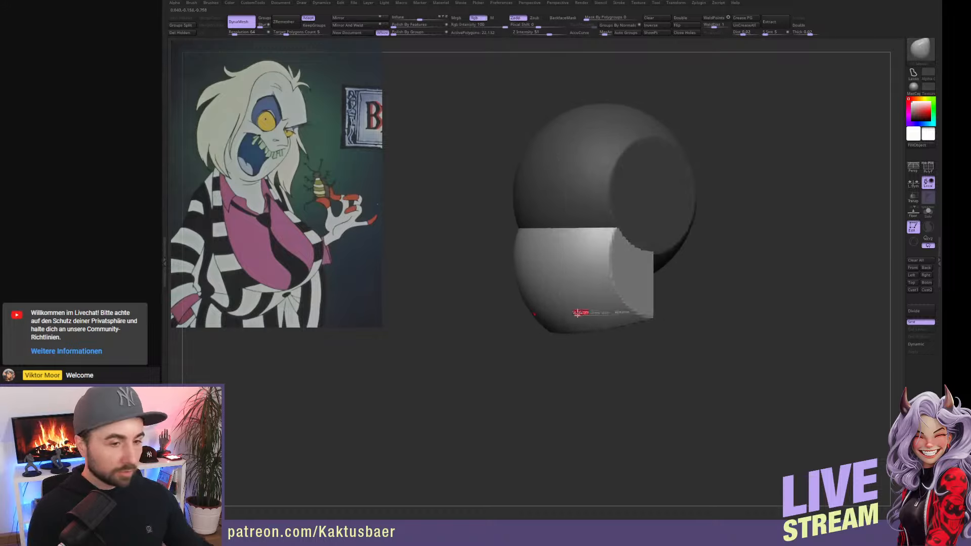
# Taper the lower face into a narrower chin with the Move brush and clear the mask.
pyautogui.moveTo(583, 316); pyautogui.dragTo(587, 311, button='right')
pyautogui.moveTo(587, 325); pyautogui.dragTo(571, 339)
pyautogui.moveTo(572, 339)
pyautogui.keyDown('alt'); pyautogui.mouseDown(button='right')
pyautogui.moveTo(581, 355)
pyautogui.moveTo(623, 344)
pyautogui.mouseUp(button='right'); pyautogui.keyUp('alt')
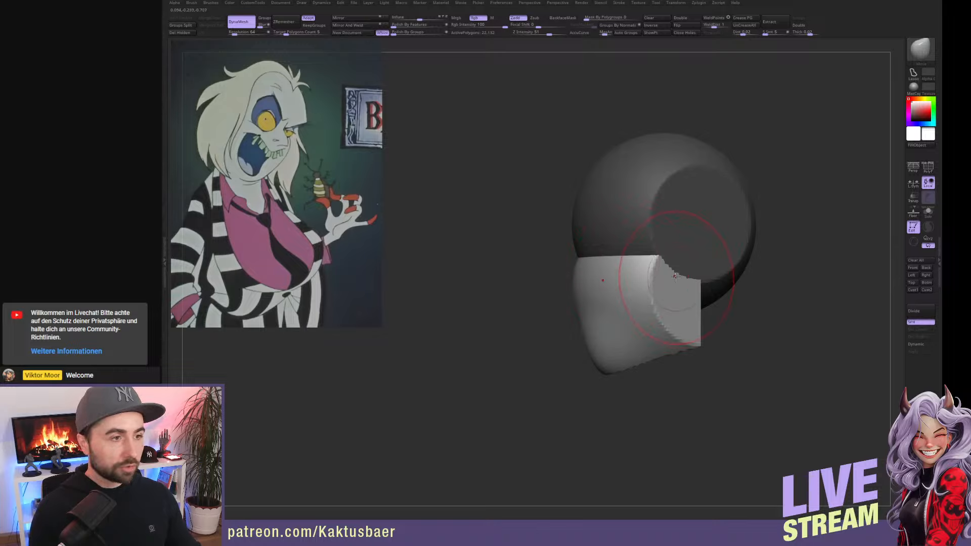
pyautogui.moveTo(675, 276); pyautogui.dragTo(589, 275, button='right')
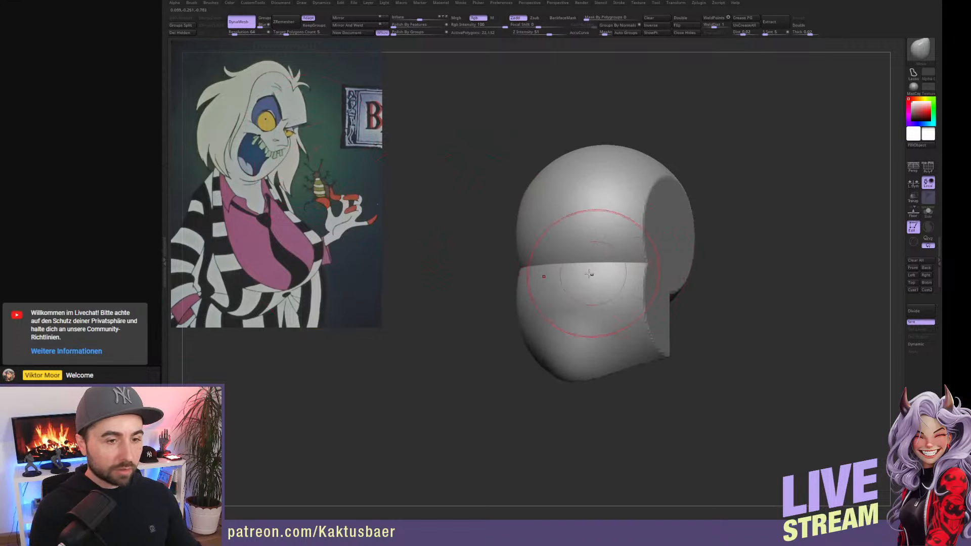
# Insert PolySphere primitives on the front of the face for the nose and on both sides for the ears.
pyautogui.press('b')
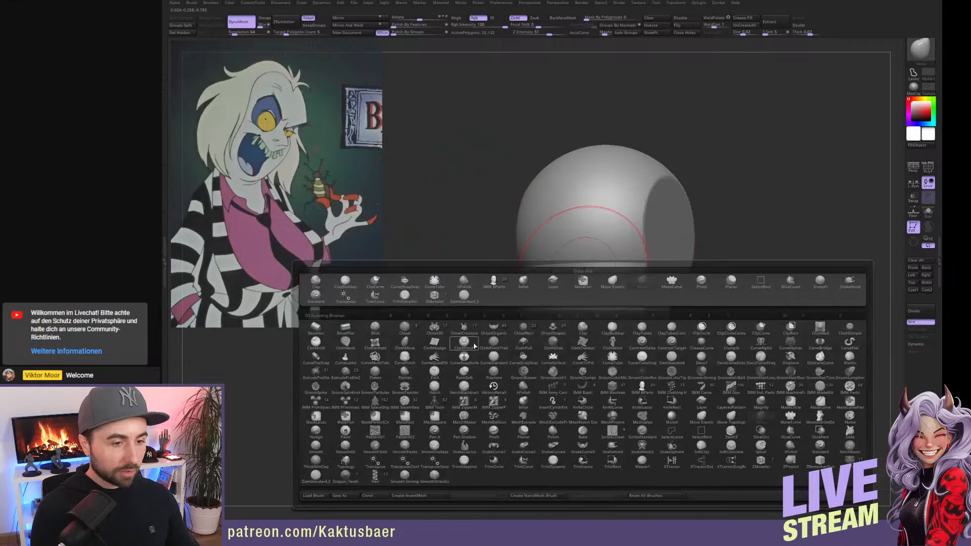
pyautogui.click(345, 401)
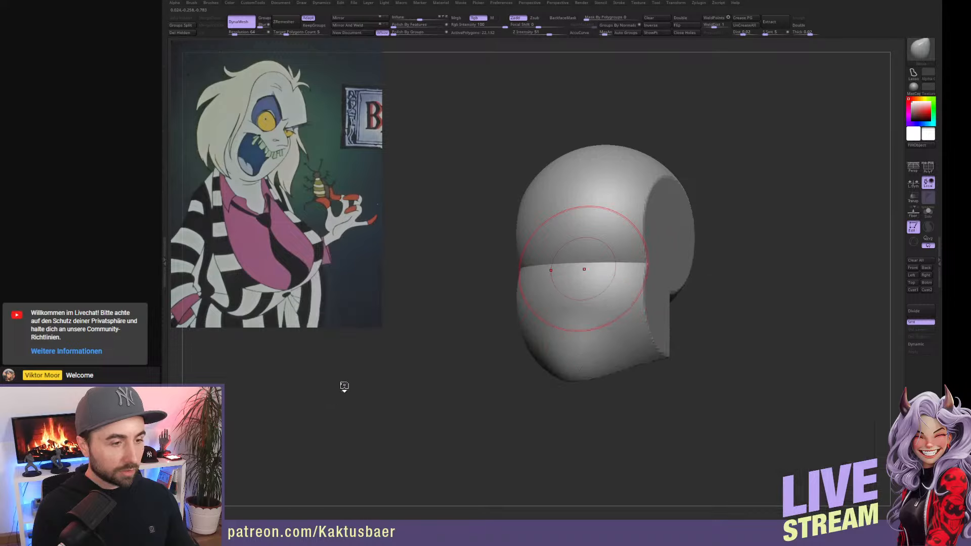
pyautogui.click(419, 47)
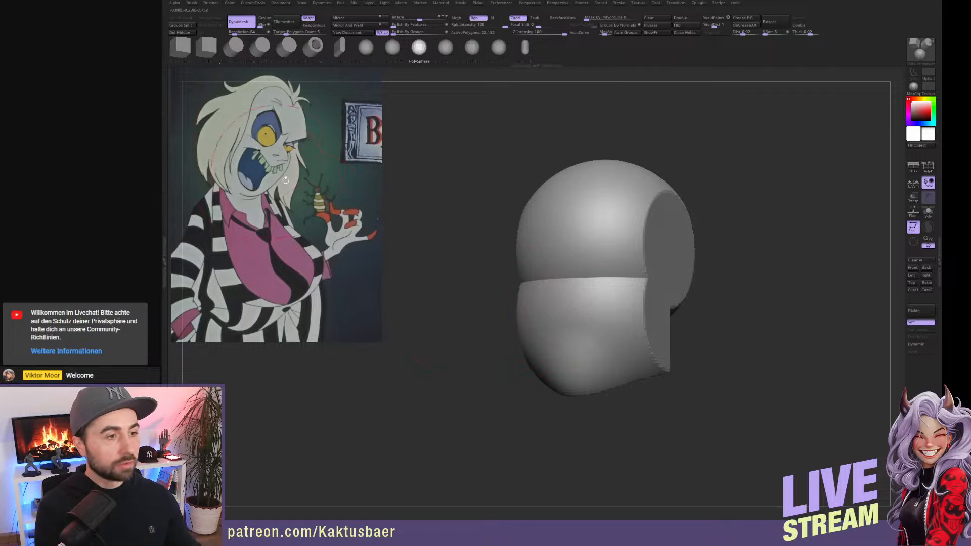
pyautogui.moveTo(567, 303)
pyautogui.keyDown('shift'); pyautogui.mouseDown(button='right')
pyautogui.moveTo(553, 270)
pyautogui.moveTo(587, 279)
pyautogui.moveTo(656, 264)
pyautogui.mouseUp(button='right'); pyautogui.keyUp('shift')
pyautogui.moveTo(658, 245); pyautogui.dragTo(656, 279)
pyautogui.keyDown('shift'); pyautogui.moveTo(657, 281); pyautogui.dragTo(641, 282, button='right'); pyautogui.keyUp('shift')
# Narrow the ear spheres front to back and shift them behind the jaw's rear edge.
pyautogui.press('w')
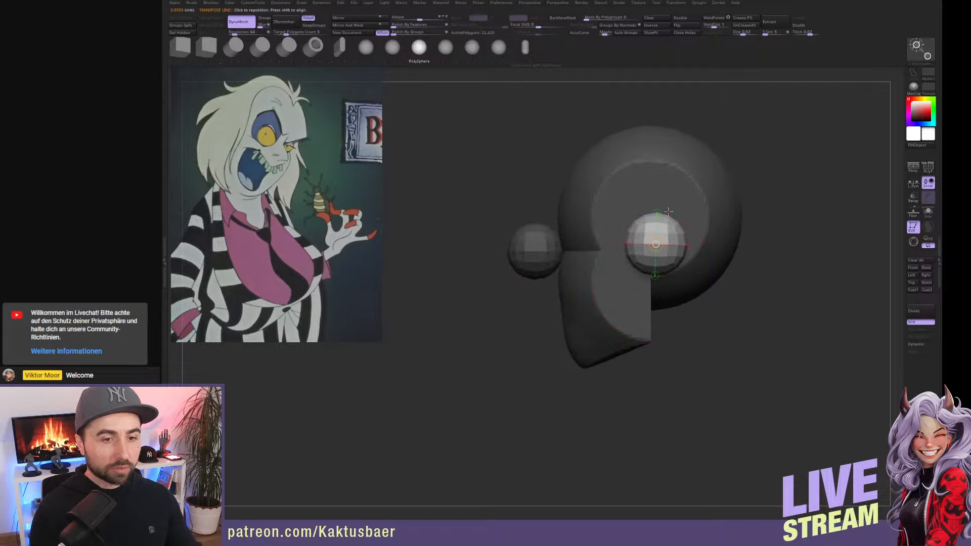
pyautogui.moveTo(649, 204)
pyautogui.keyDown('shift'); pyautogui.mouseDown()
pyautogui.moveTo(703, 203)
pyautogui.moveTo(668, 203)
pyautogui.moveTo(647, 298)
pyautogui.mouseUp(); pyautogui.keyUp('shift')
pyautogui.moveTo(645, 263); pyautogui.dragTo(677, 266)
# Shape the ear spheres into thin, cupped ovals with the Move brush.
pyautogui.press('q')
pyautogui.press('b')
pyautogui.press('m')
pyautogui.press('v')
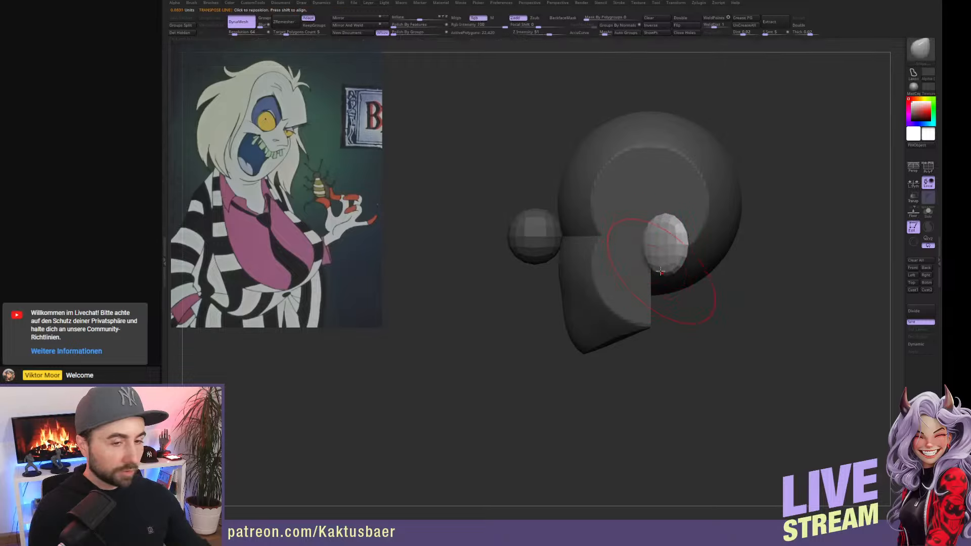
pyautogui.moveTo(672, 263); pyautogui.dragTo(652, 255, button='right')
pyautogui.press('s')
pyautogui.moveTo(653, 246); pyautogui.dragTo(666, 248)
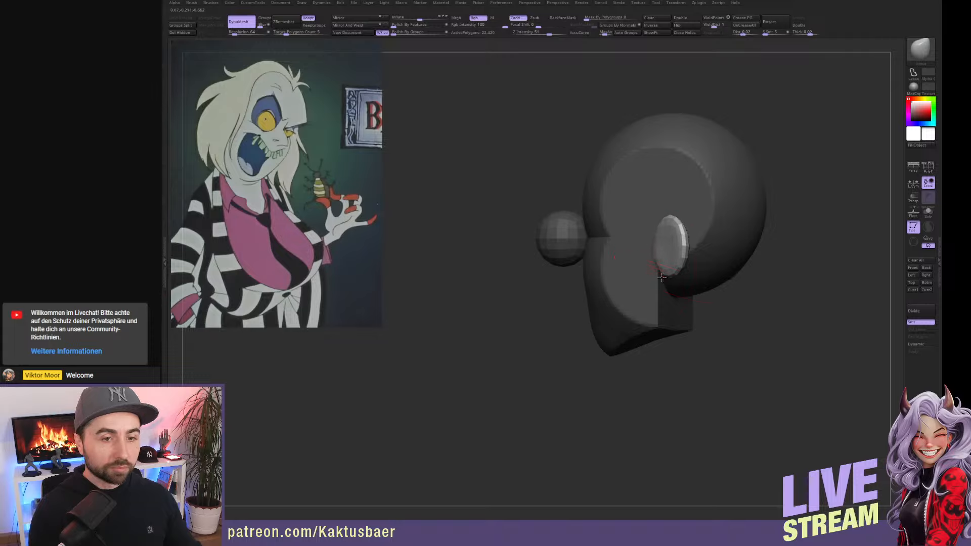
# Move the ears inward against the head and slightly farther back.
pyautogui.moveTo(666, 272); pyautogui.dragTo(689, 244, button='right')
pyautogui.press('w')
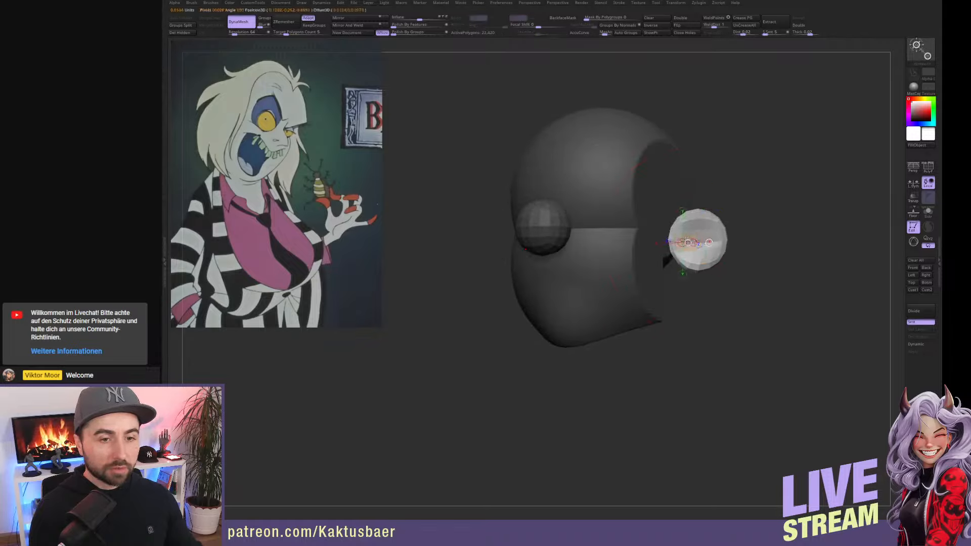
pyautogui.moveTo(684, 242); pyautogui.dragTo(672, 242)
pyautogui.press('q')
pyautogui.keyDown('shift'); pyautogui.moveTo(689, 247); pyautogui.dragTo(675, 250, button='right'); pyautogui.keyUp('shift')
pyautogui.press('w')
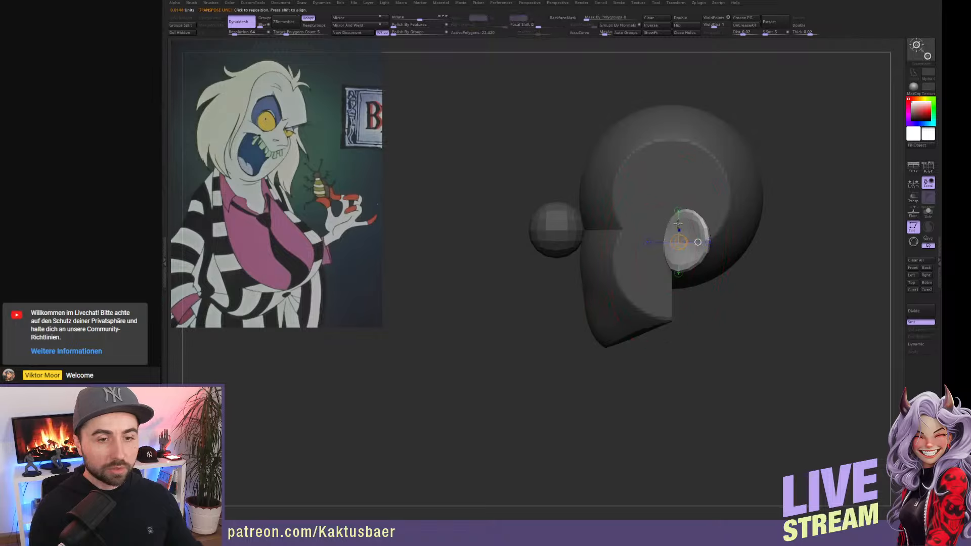
pyautogui.moveTo(677, 223); pyautogui.dragTo(691, 220)
pyautogui.press('q')
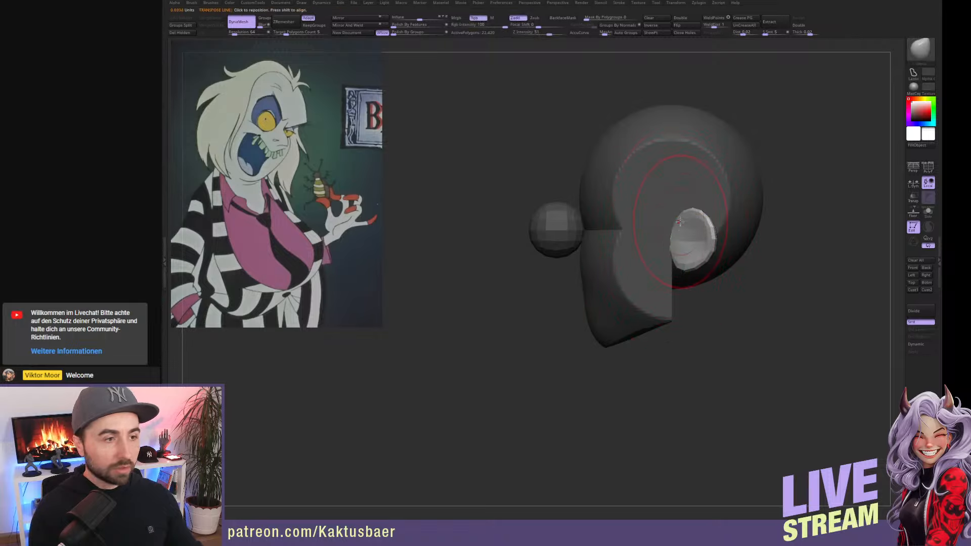
# Refine the outer shape of the ears with the Move brush.
pyautogui.moveTo(680, 222); pyautogui.dragTo(695, 217, button='right')
pyautogui.moveTo(720, 236); pyautogui.dragTo(677, 252)
pyautogui.press('s')
pyautogui.keyDown('alt'); pyautogui.moveTo(676, 251); pyautogui.dragTo(665, 256, button='right'); pyautogui.keyUp('alt')
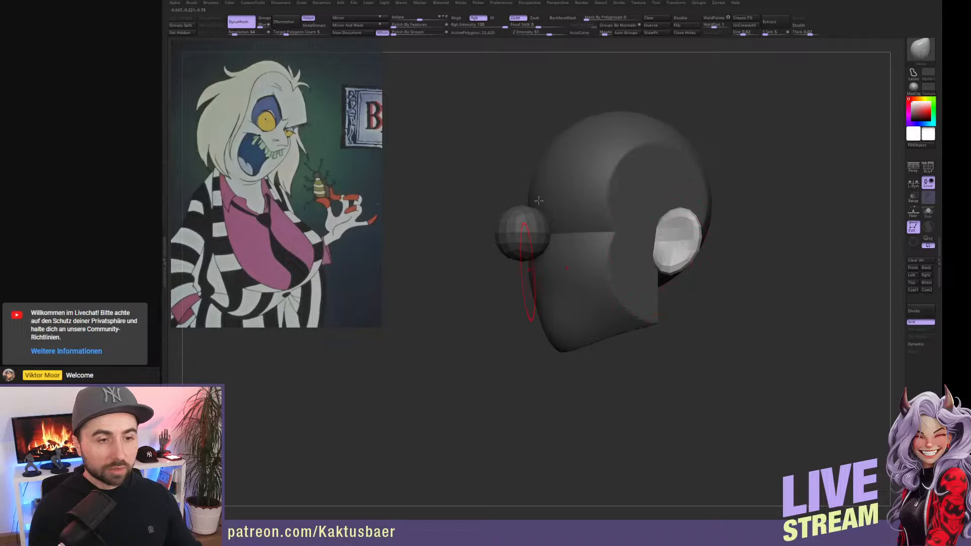
# Isolate the nose sphere with a mask, then flatten it front to back and move it against the face.
pyautogui.press('w')
pyautogui.keyDown('alt'); pyautogui.click(534, 233); pyautogui.keyUp('alt')
pyautogui.moveTo(562, 263); pyautogui.dragTo(544, 270, button='right')
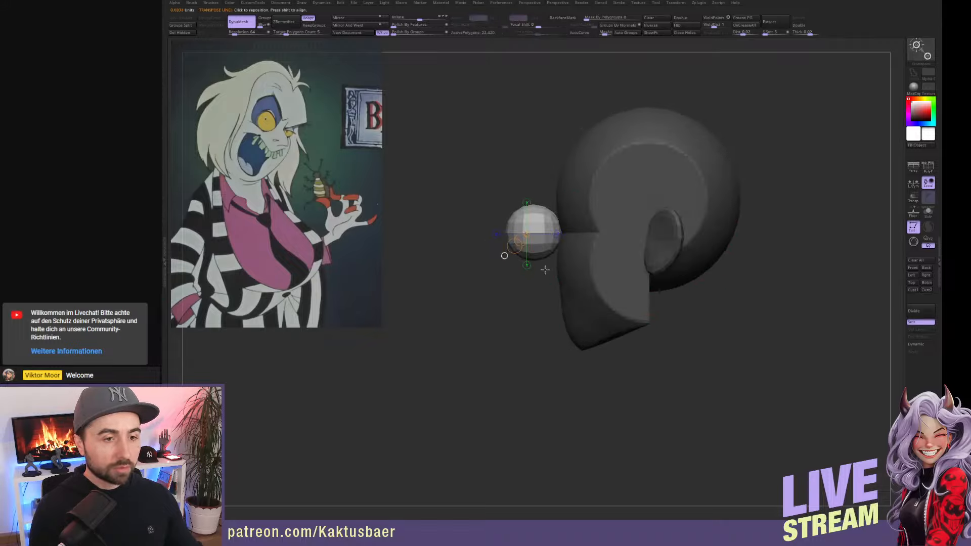
pyautogui.press('q')
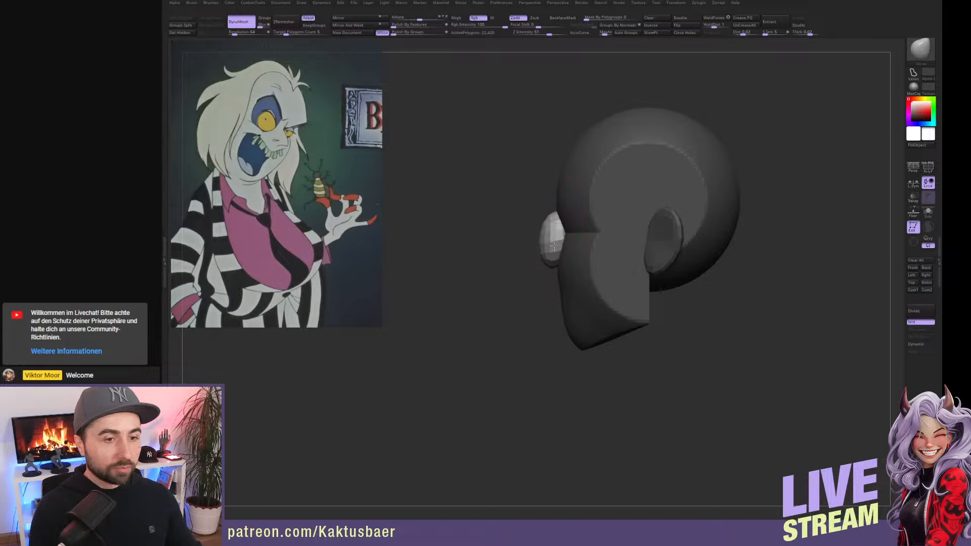
# Squeeze the nose into a narrow vertical form with the Move brush and clear the mask.
pyautogui.moveTo(514, 232)
pyautogui.mouseDown(button='right')
pyautogui.moveTo(584, 259)
pyautogui.moveTo(556, 239)
pyautogui.mouseUp(button='right')
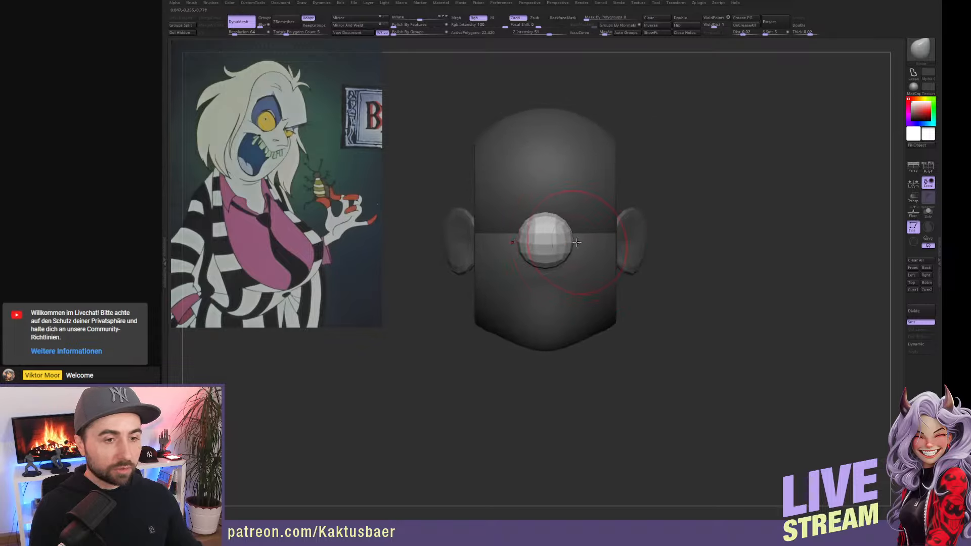
pyautogui.moveTo(574, 260)
pyautogui.mouseDown()
pyautogui.moveTo(559, 240)
pyautogui.moveTo(558, 277)
pyautogui.mouseUp()
pyautogui.keyDown('alt'); pyautogui.moveTo(593, 266); pyautogui.dragTo(613, 276, button='right'); pyautogui.keyUp('alt')
pyautogui.moveTo(675, 243); pyautogui.dragTo(612, 242, button='right')
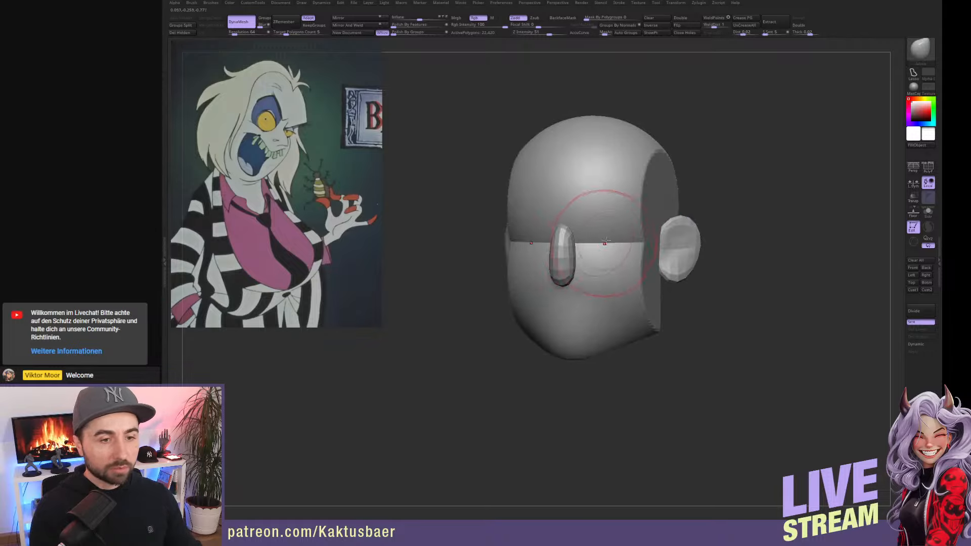
# Mask the nose and ears and push symmetrical eye sockets into the head with the Move brush.
pyautogui.press('w')
pyautogui.keyDown('alt'); pyautogui.click(606, 250); pyautogui.keyUp('alt')
pyautogui.press('q')
pyautogui.moveTo(606, 247); pyautogui.dragTo(587, 248)
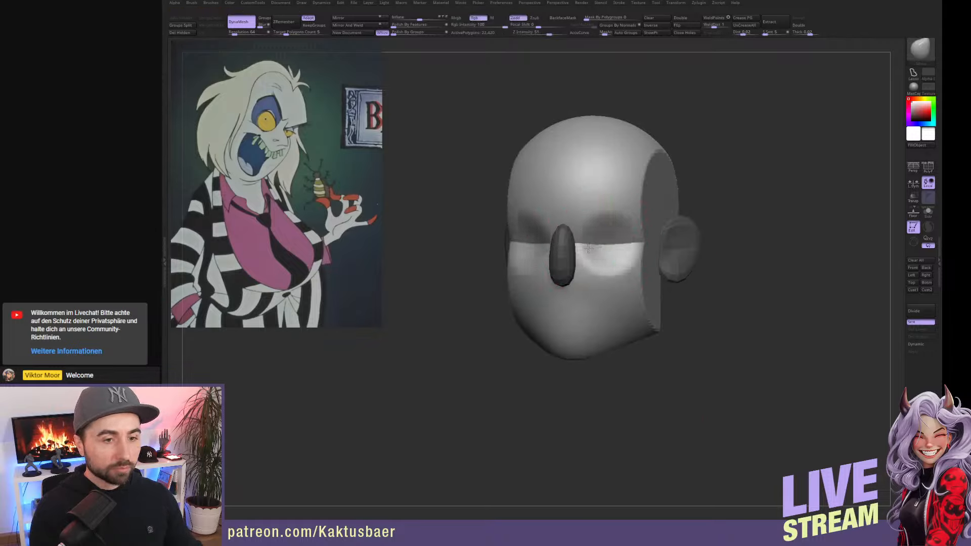
# Mask everything except the nose and pull its lower end forward into a protruding tip in side view.
pyautogui.moveTo(583, 248)
pyautogui.keyDown('alt'); pyautogui.mouseDown(button='right')
pyautogui.moveTo(601, 274)
pyautogui.moveTo(654, 289)
pyautogui.moveTo(627, 303)
pyautogui.moveTo(647, 295)
pyautogui.mouseUp(button='right'); pyautogui.keyUp('alt')
pyautogui.press('w')
pyautogui.press('q')
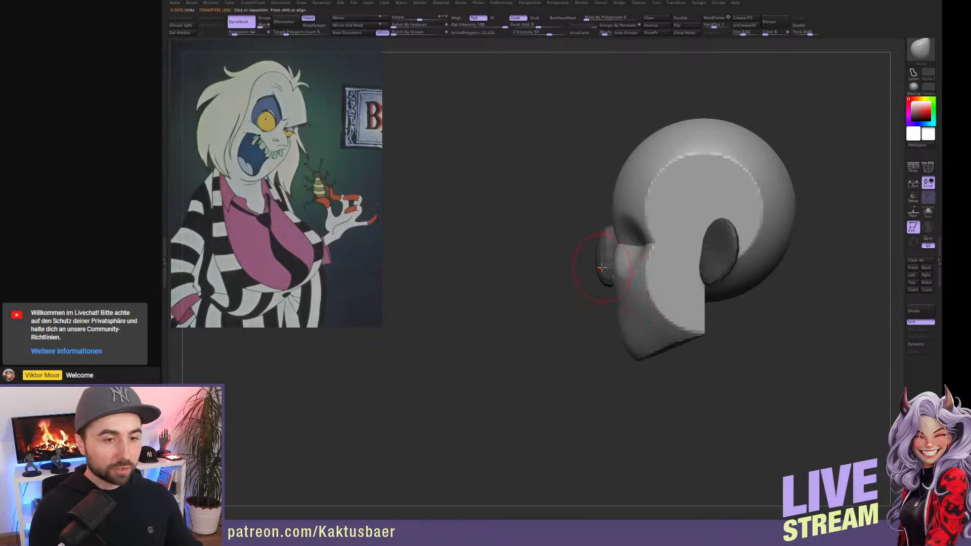
pyautogui.press('w')
pyautogui.keyDown('ctrl'); pyautogui.click(602, 260); pyautogui.keyUp('ctrl')
pyautogui.press('q')
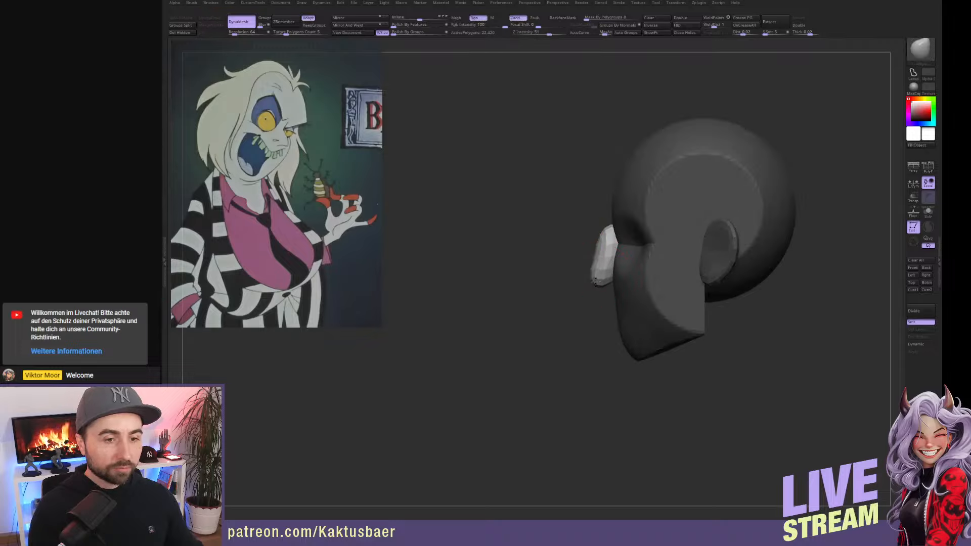
pyautogui.press('s')
pyautogui.moveTo(597, 259)
pyautogui.mouseDown()
pyautogui.moveTo(611, 249)
pyautogui.moveTo(615, 281)
pyautogui.moveTo(597, 271)
pyautogui.moveTo(601, 278)
pyautogui.mouseUp()
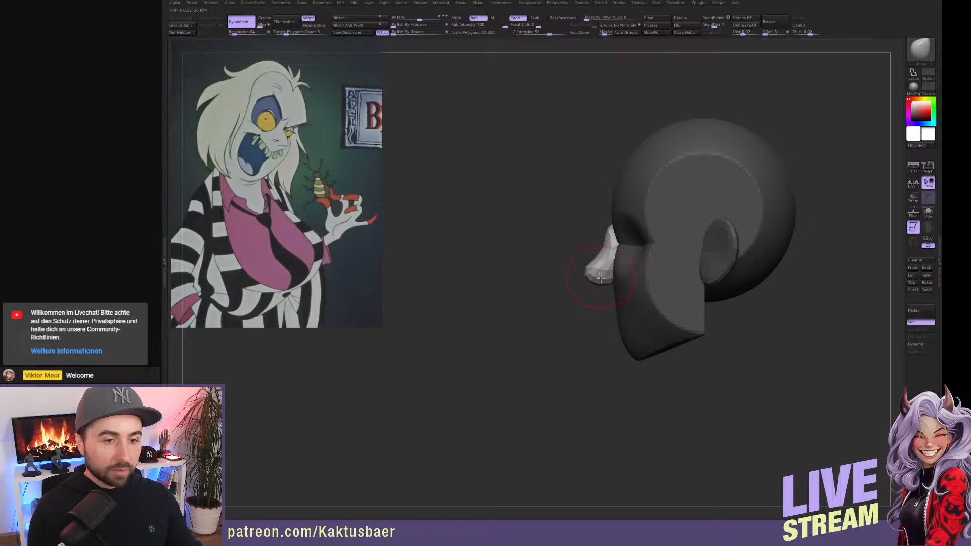
# Clear the mask and isolate the head mesh, hiding the nose and ears.
pyautogui.keyDown('ctrl'); pyautogui.moveTo(730, 327); pyautogui.dragTo(703, 343); pyautogui.keyUp('ctrl')
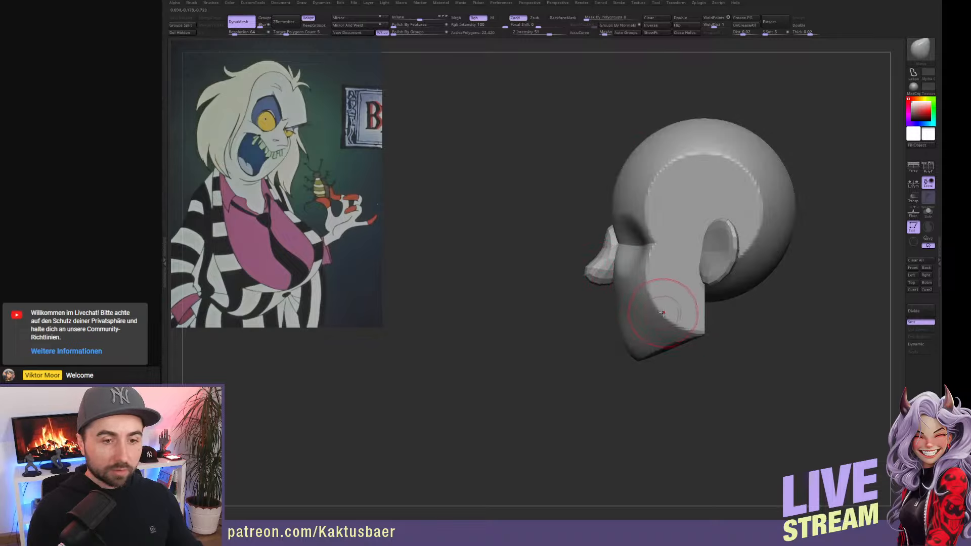
pyautogui.keyDown('ctrl'); pyautogui.keyDown('shift'); pyautogui.click(651, 302); pyautogui.keyUp('shift'); pyautogui.keyUp('ctrl')
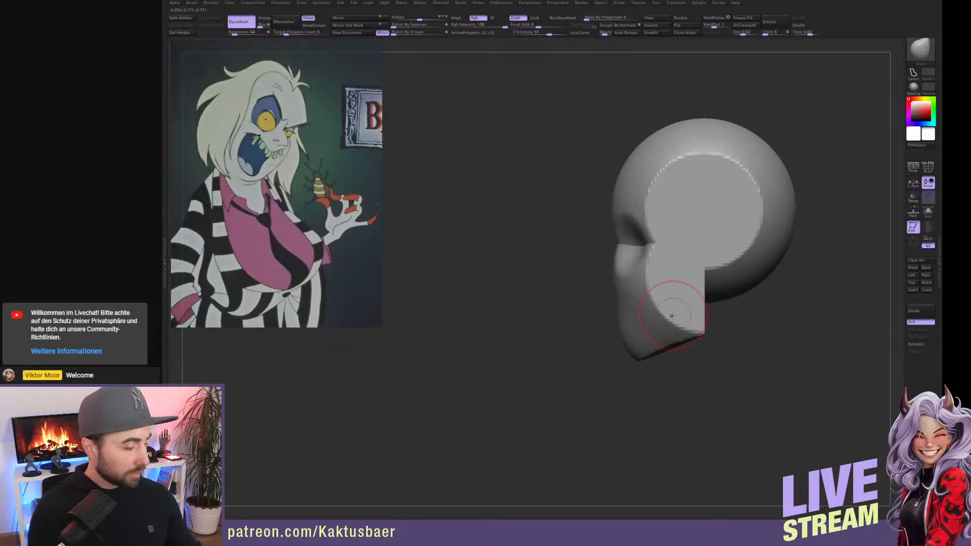
# Slice horizontally across the lower face with SliceCurve to separate the jaw polygroup, display the polygroups and unhide the nose and ears.
pyautogui.press('b')
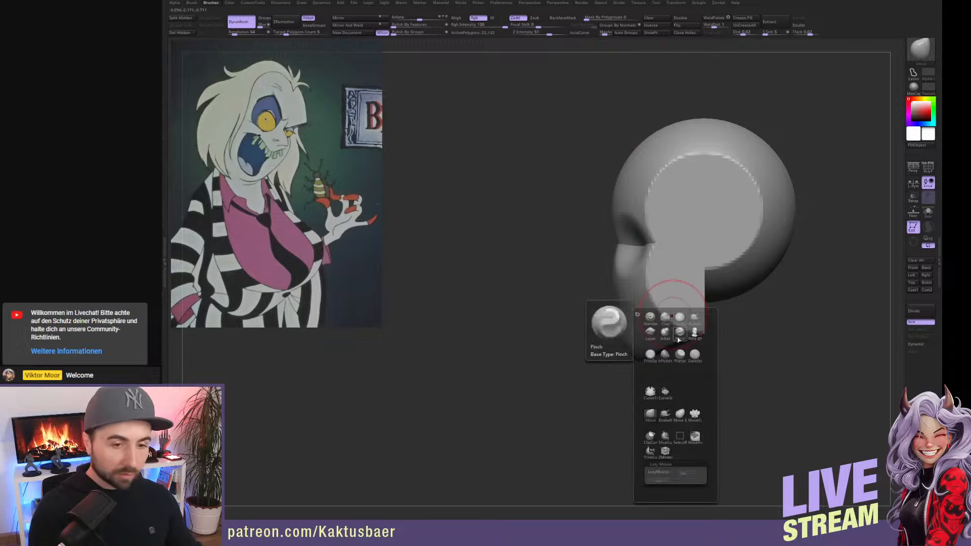
pyautogui.click(665, 440)
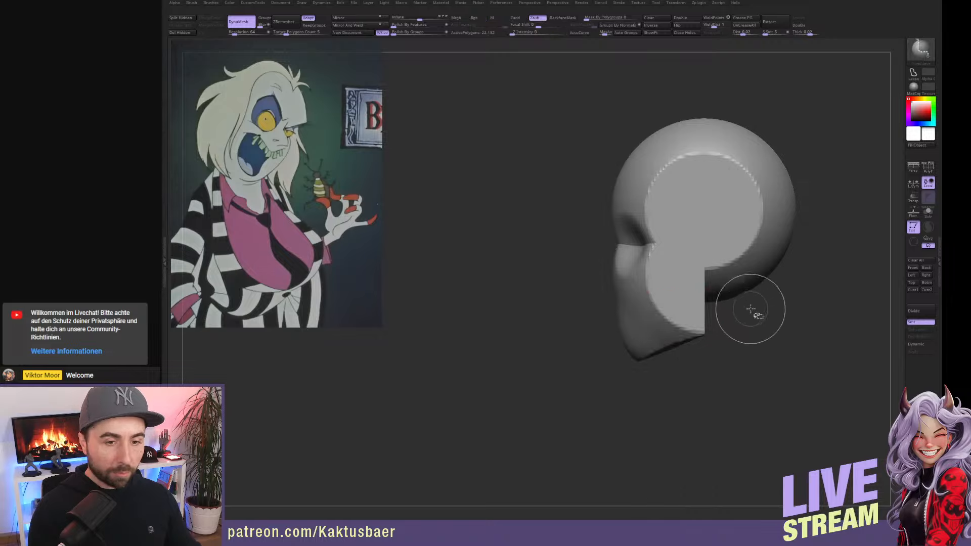
pyautogui.keyDown('ctrl'); pyautogui.keyDown('shift'); pyautogui.moveTo(758, 312); pyautogui.dragTo(523, 305); pyautogui.keyUp('shift'); pyautogui.keyUp('ctrl')
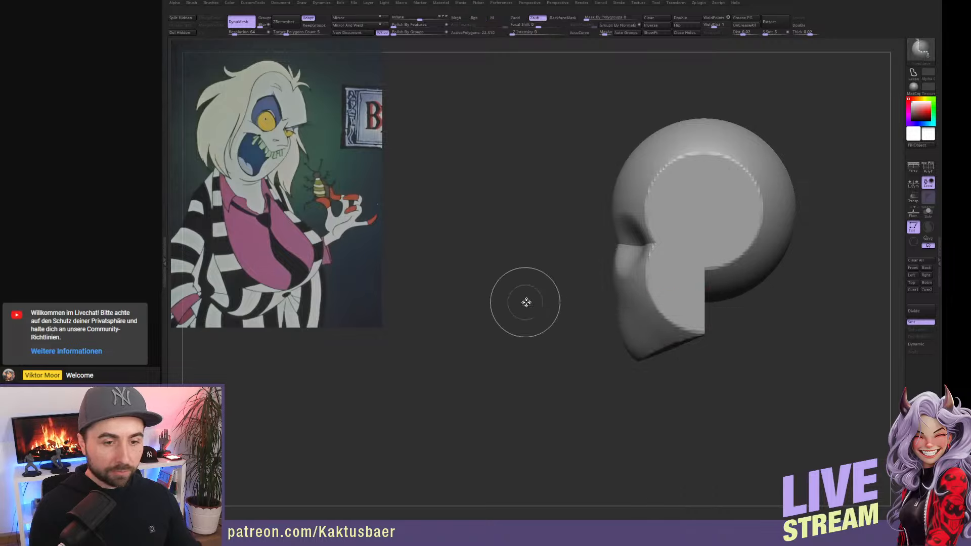
pyautogui.click(928, 167)
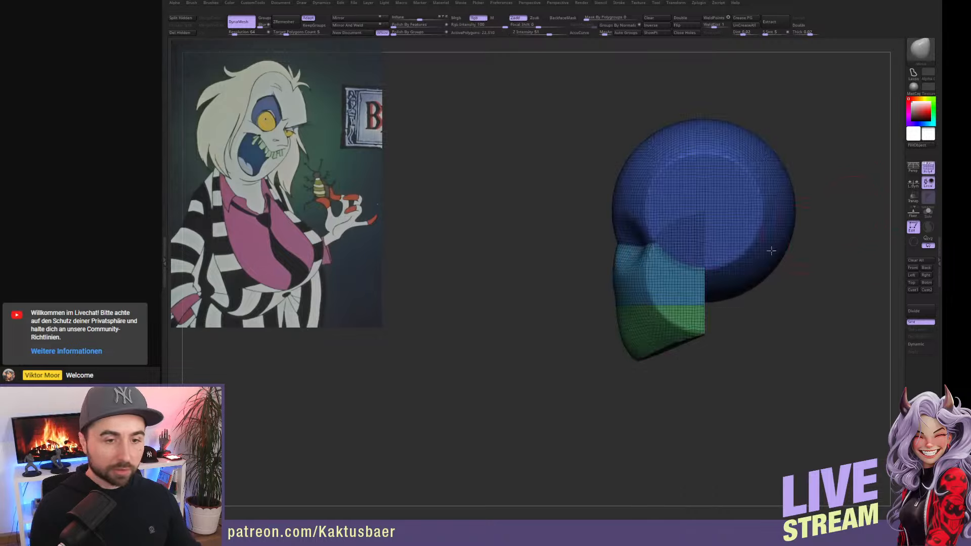
pyautogui.moveTo(635, 284); pyautogui.dragTo(664, 310, button='right')
pyautogui.click(699, 309)
pyautogui.keyDown('ctrl'); pyautogui.keyDown('shift'); pyautogui.click(731, 325); pyautogui.keyUp('shift'); pyautogui.keyUp('ctrl')
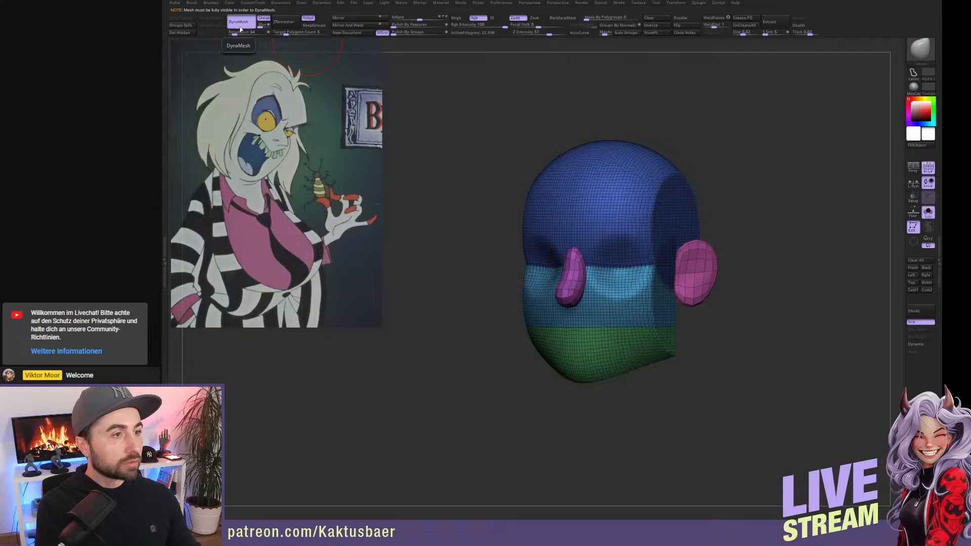
# Set the DynaMesh resolution to 384 and remesh the head, nose and ears with polygroups kept.
pyautogui.keyDown('ctrl'); pyautogui.moveTo(481, 177); pyautogui.dragTo(512, 317); pyautogui.keyUp('ctrl')
pyautogui.hotkey('ctrl', 'z')
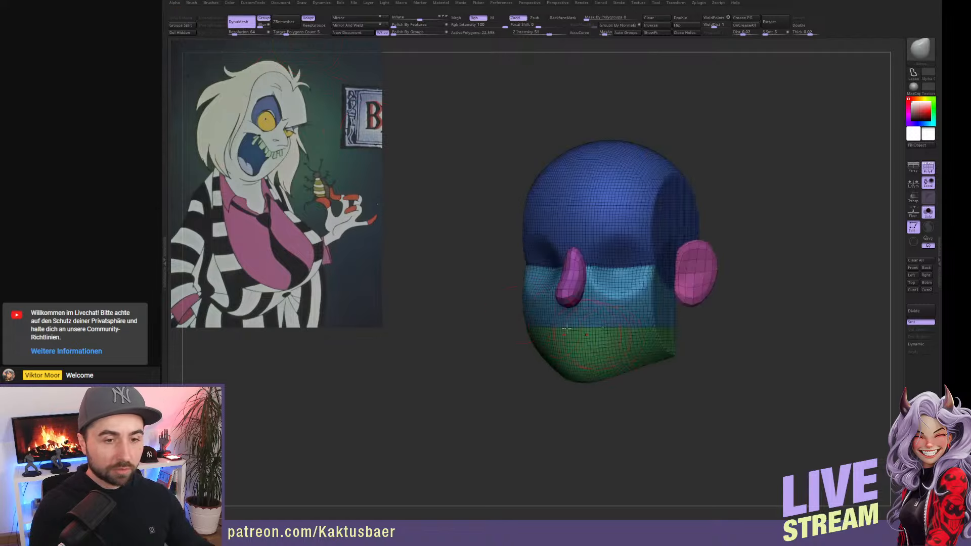
pyautogui.click(242, 32)
pyautogui.write('384')
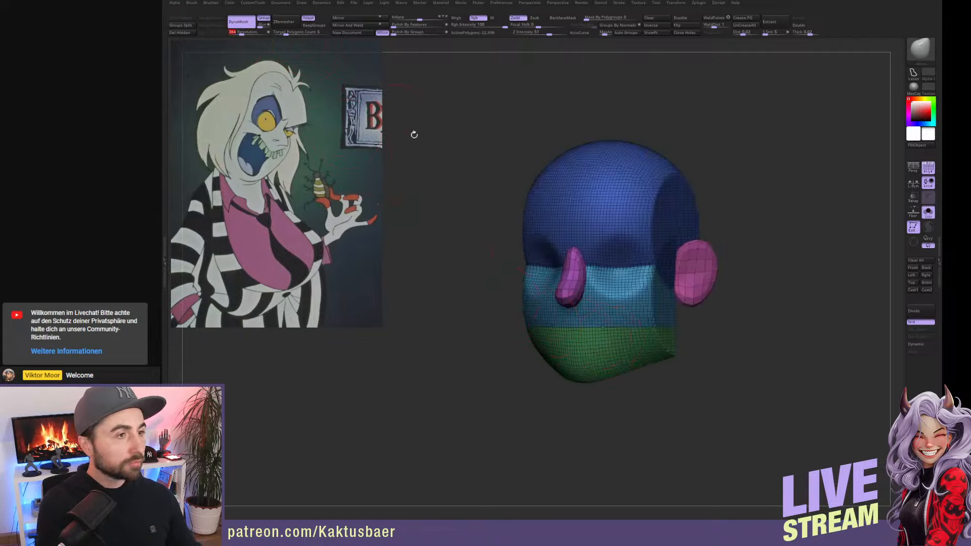
pyautogui.keyDown('ctrl'); pyautogui.moveTo(487, 142); pyautogui.dragTo(475, 225); pyautogui.keyUp('ctrl')
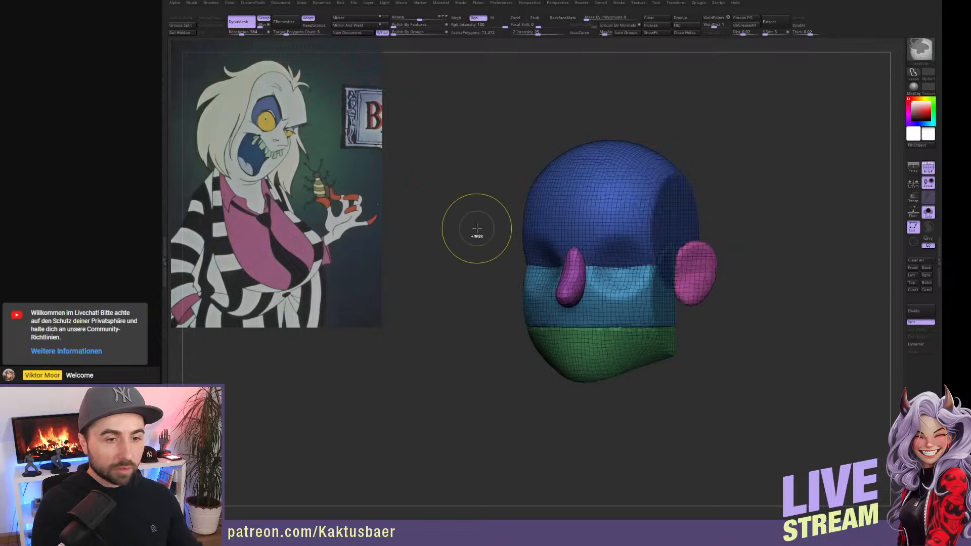
# Insert a cylinder from the IMM Primitives brush at the underside of the skull as a neck.
pyautogui.moveTo(605, 339); pyautogui.dragTo(603, 298, button='right')
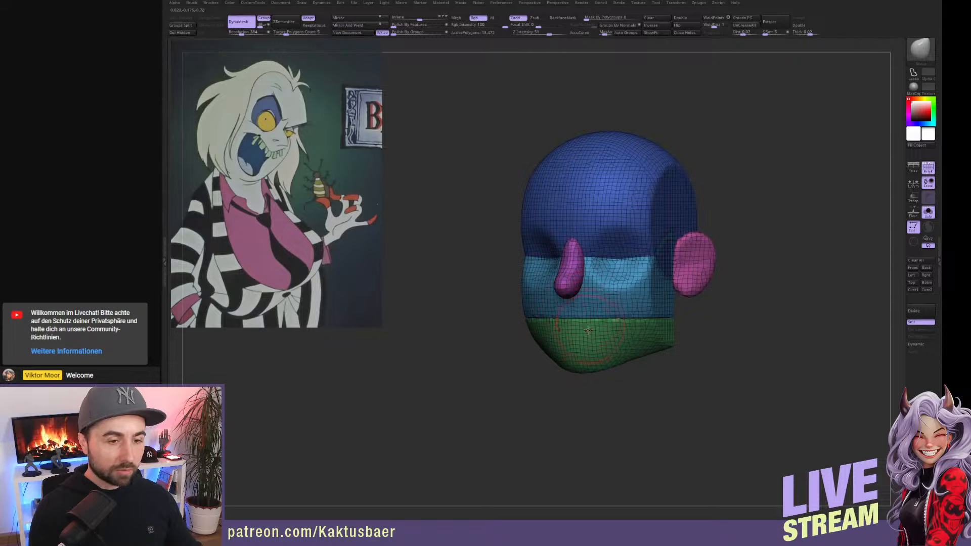
pyautogui.moveTo(600, 326); pyautogui.dragTo(603, 289, button='right')
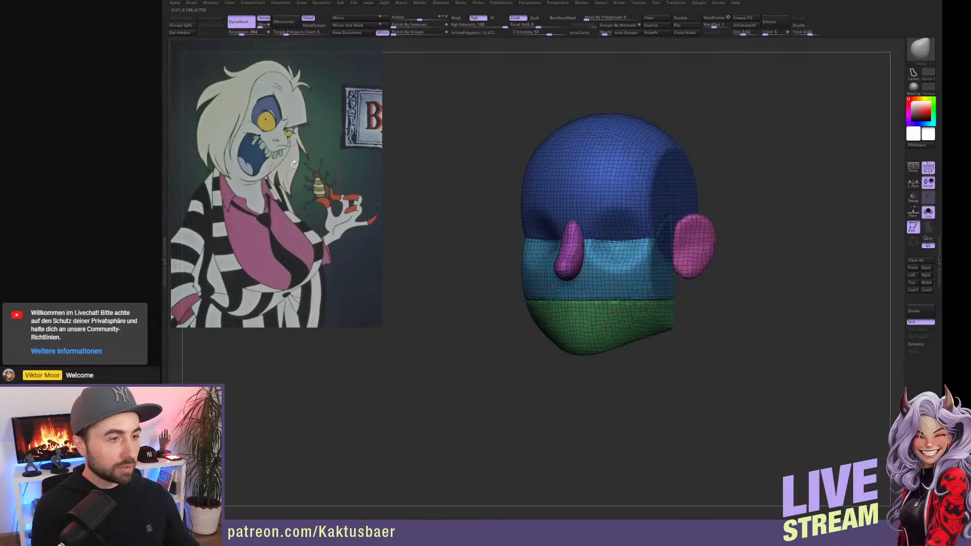
pyautogui.moveTo(647, 309)
pyautogui.mouseDown(button='right')
pyautogui.moveTo(581, 282)
pyautogui.moveTo(635, 268)
pyautogui.moveTo(632, 283)
pyautogui.mouseUp(button='right')
pyautogui.press('b')
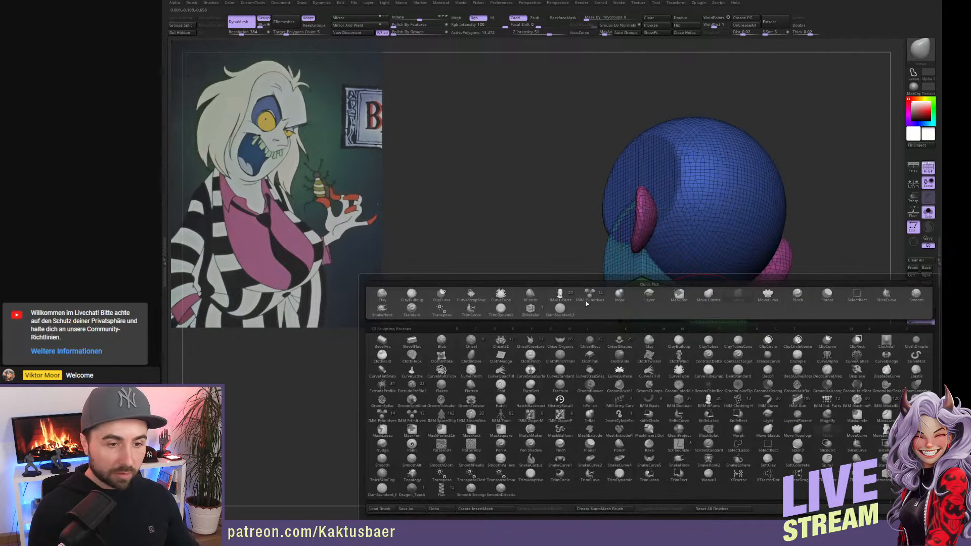
pyautogui.click(587, 300)
pyautogui.click(234, 46)
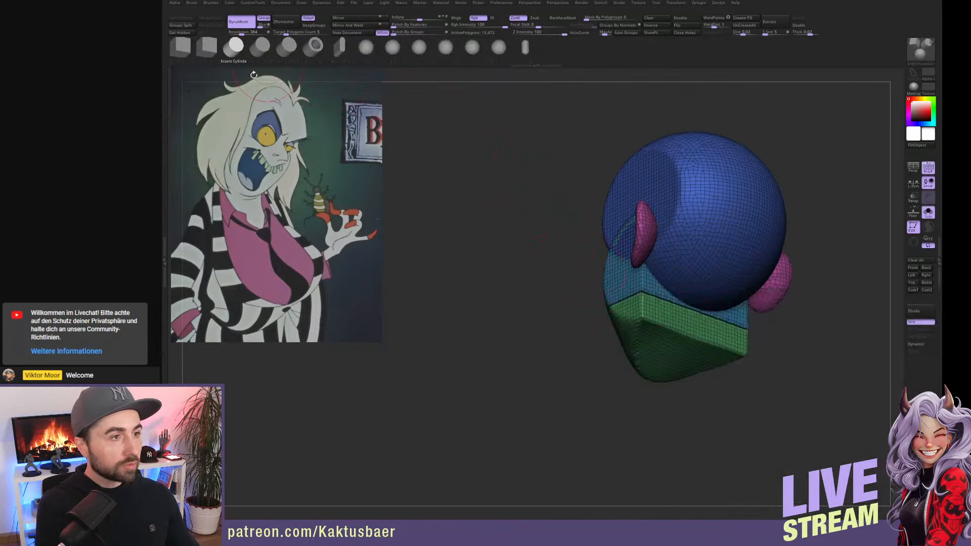
pyautogui.moveTo(657, 303); pyautogui.dragTo(693, 298, button='right')
pyautogui.moveTo(709, 307); pyautogui.dragTo(722, 350)
pyautogui.keyDown('shift'); pyautogui.moveTo(722, 349); pyautogui.dragTo(714, 348, button='right'); pyautogui.keyUp('shift')
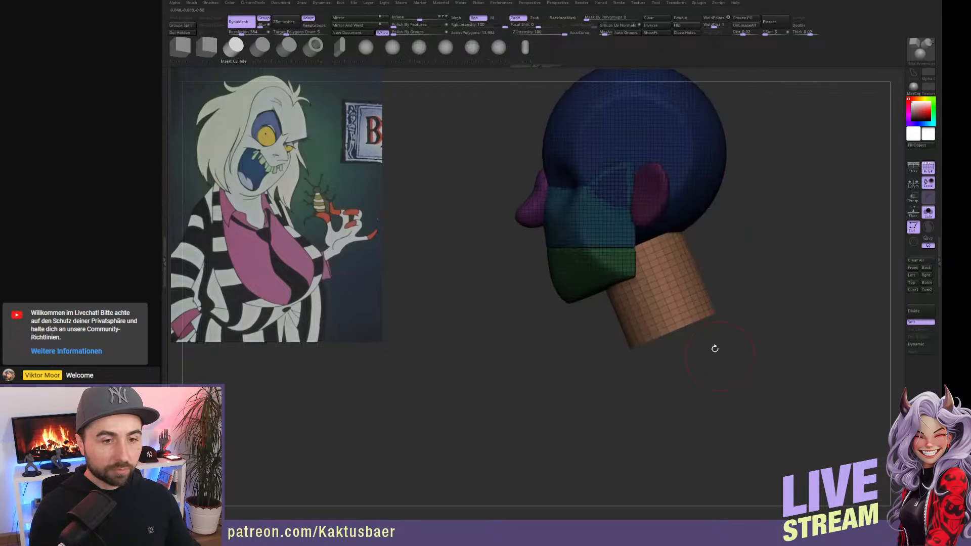
# Lengthen and reposition the neck cylinder with the Transpose line so it reaches up into the skull.
pyautogui.press('w')
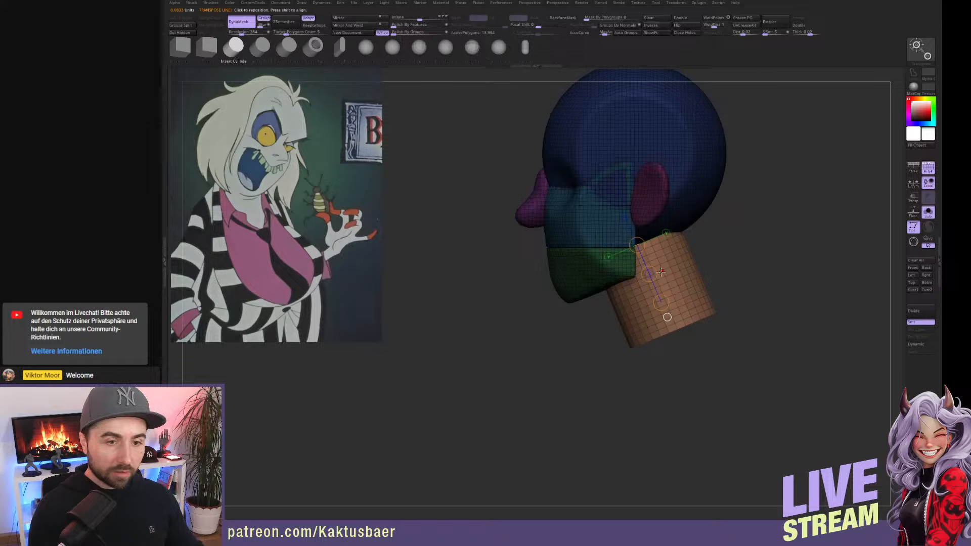
pyautogui.moveTo(661, 303); pyautogui.dragTo(656, 319)
pyautogui.moveTo(651, 278); pyautogui.dragTo(646, 268)
pyautogui.press('q')
pyautogui.keyDown('alt'); pyautogui.moveTo(646, 285); pyautogui.dragTo(666, 278, button='right'); pyautogui.keyUp('alt')
# Hide the neck and use Split Hidden to turn it into its own subtool, with head and neck both shown.
pyautogui.keyDown('ctrl'); pyautogui.keyDown('shift'); pyautogui.click(675, 298); pyautogui.keyUp('shift'); pyautogui.keyUp('ctrl')
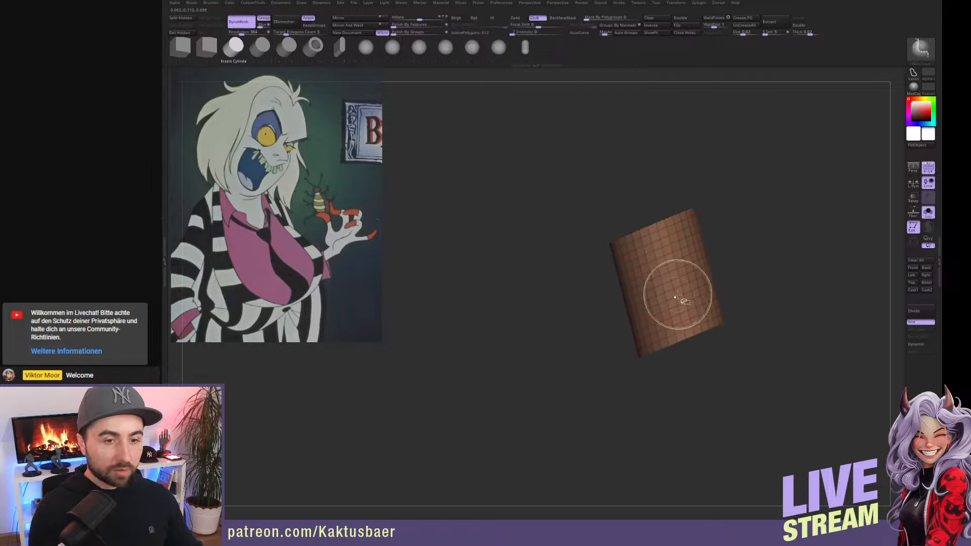
pyautogui.keyDown('ctrl'); pyautogui.keyDown('shift'); pyautogui.click(674, 287); pyautogui.keyUp('shift'); pyautogui.keyUp('ctrl')
pyautogui.keyDown('alt'); pyautogui.moveTo(667, 233); pyautogui.dragTo(673, 283, button='right'); pyautogui.keyUp('alt')
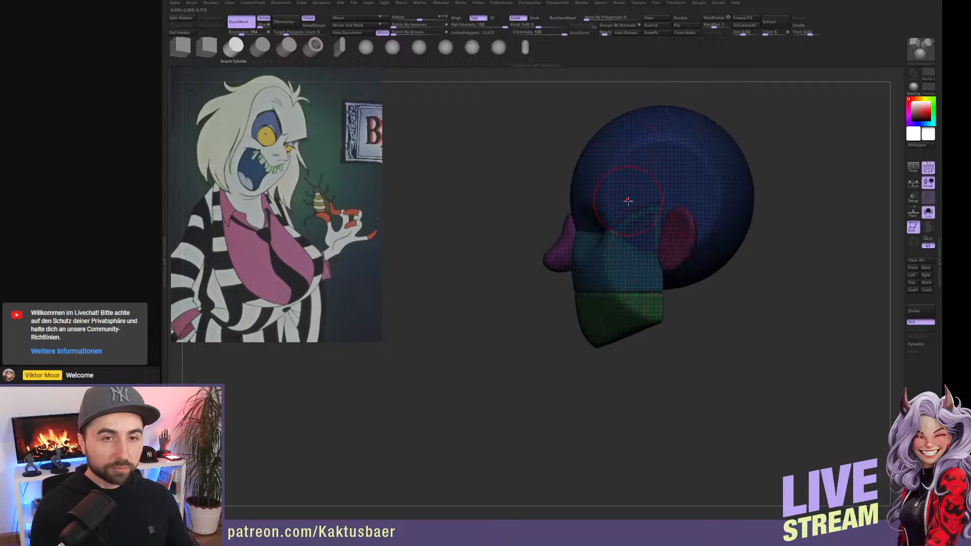
pyautogui.click(938, 244)
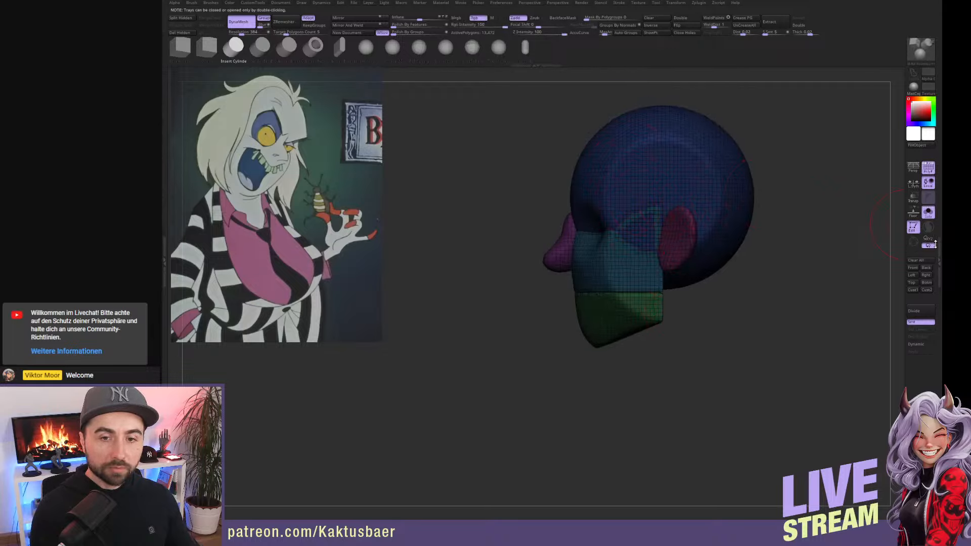
pyautogui.doubleClick(938, 244)
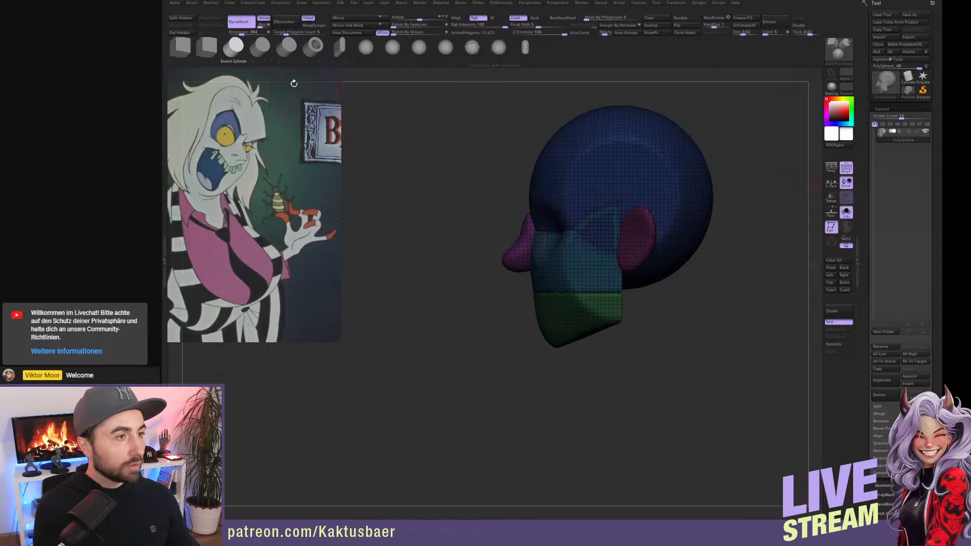
pyautogui.click(192, 18)
pyautogui.moveTo(565, 244); pyautogui.dragTo(671, 286, button='right')
pyautogui.hotkey('alt', 'shift', 's')
pyautogui.moveTo(725, 205); pyautogui.dragTo(623, 270, button='right')
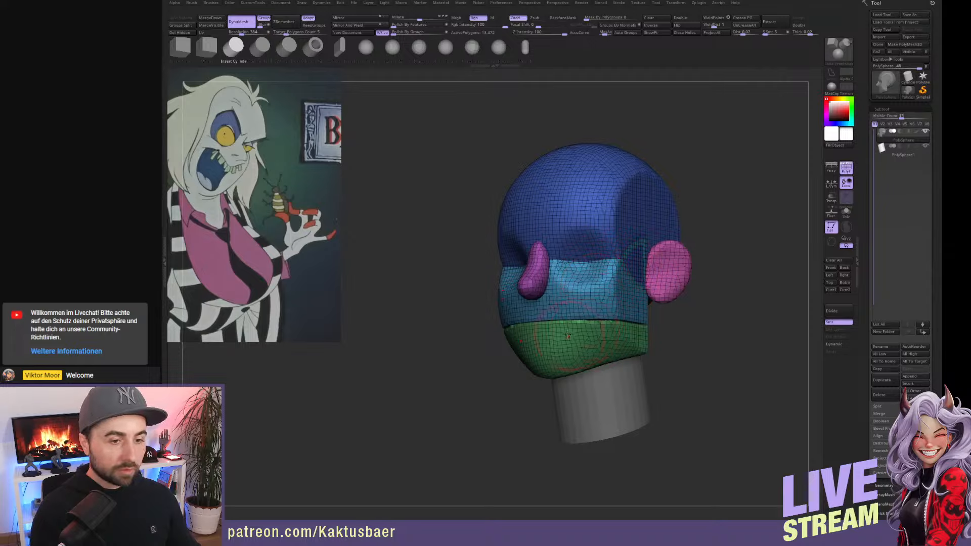
# Move and enlarge the Spotlight reference image over the head and make it translucent enough to see the mesh through it.
pyautogui.press('space')
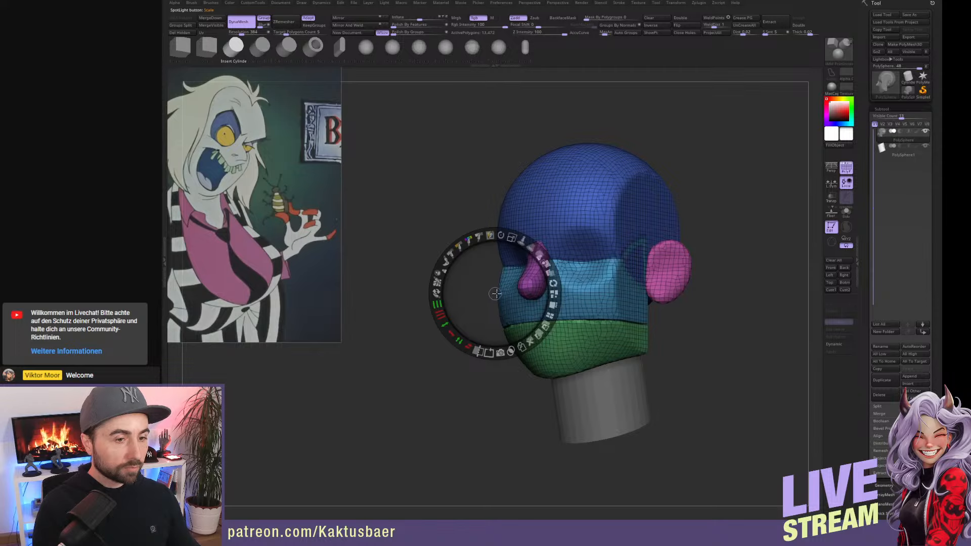
pyautogui.moveTo(495, 294); pyautogui.dragTo(503, 264)
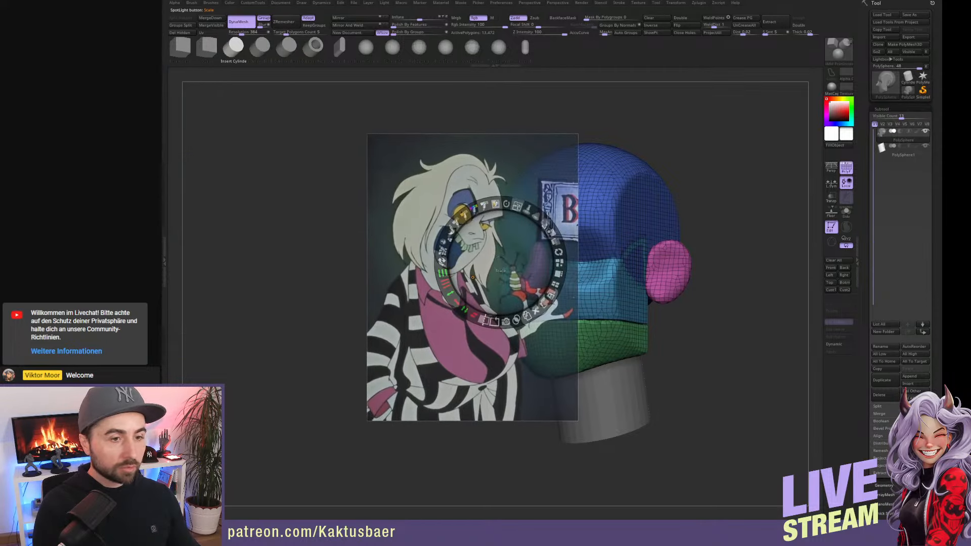
pyautogui.moveTo(519, 208); pyautogui.dragTo(600, 292)
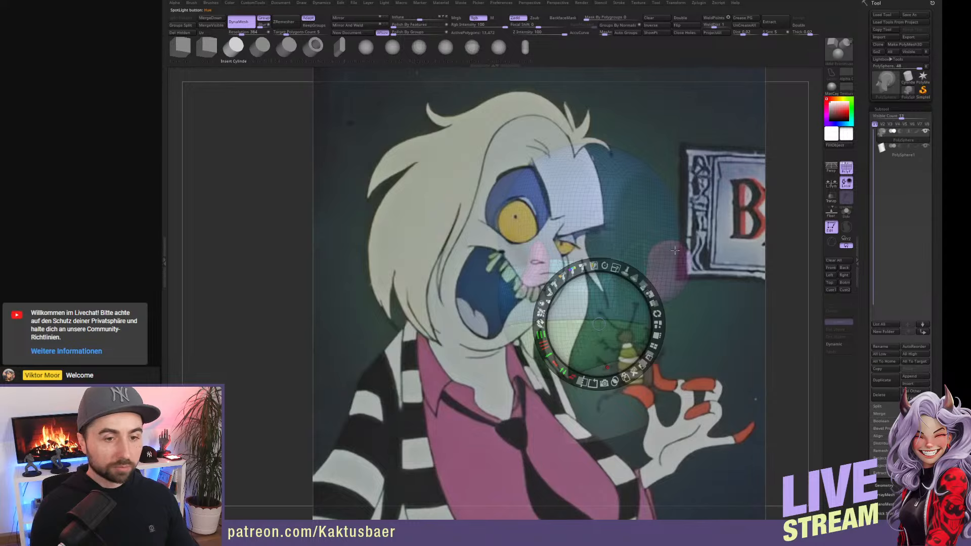
pyautogui.moveTo(643, 284); pyautogui.dragTo(626, 277)
pyautogui.press('z')
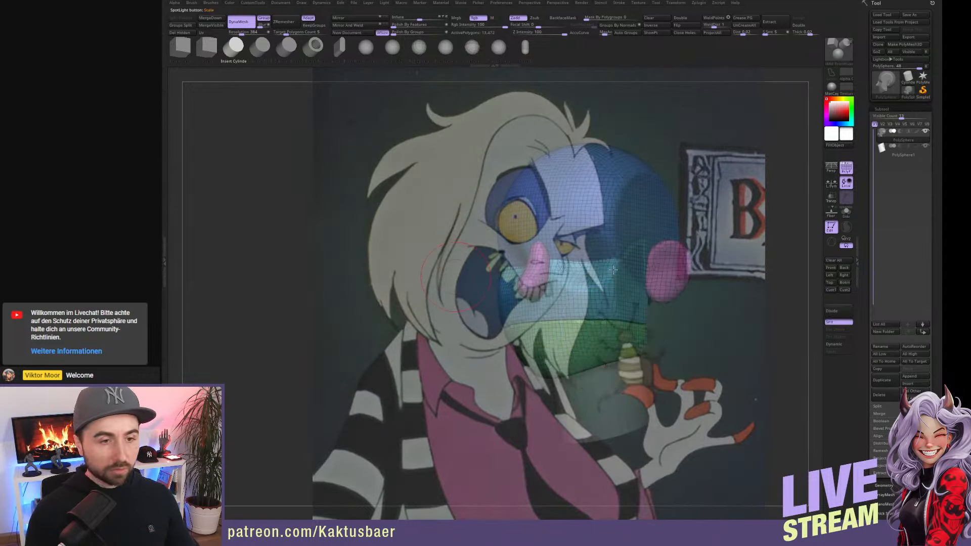
# Reopen the Spotlight controls, fine-tune the reference image's intensity and return to editing the model.
pyautogui.moveTo(527, 269); pyautogui.dragTo(577, 260, button='right')
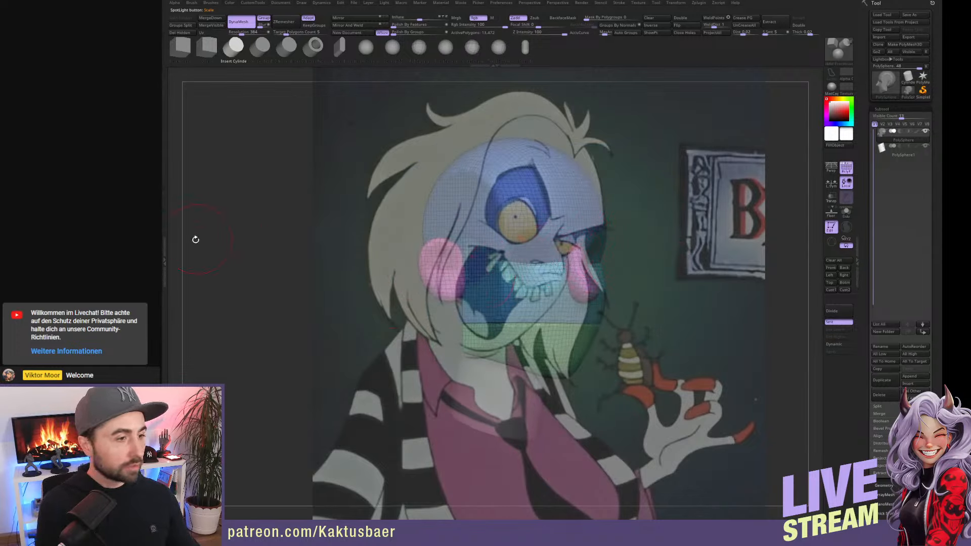
pyautogui.click(164, 238)
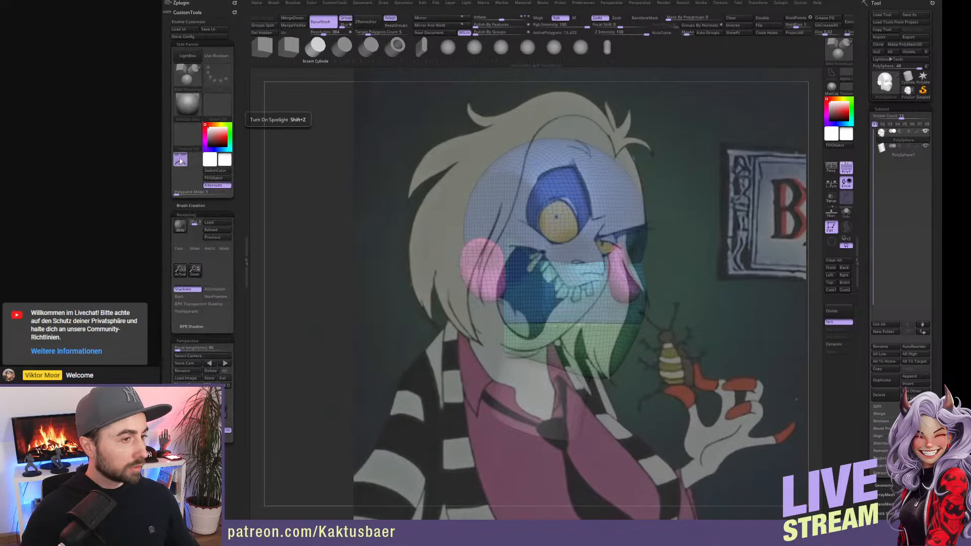
pyautogui.click(245, 249)
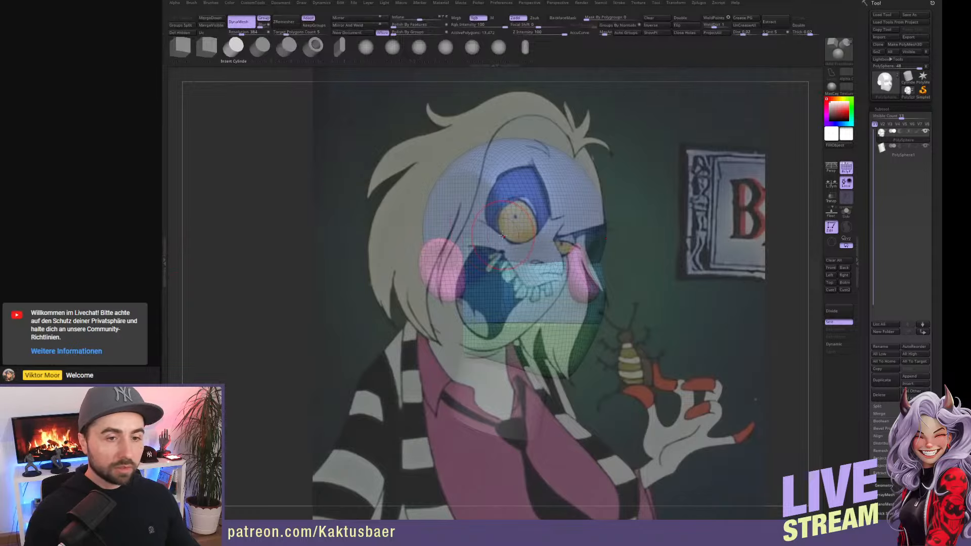
pyautogui.hotkey('shift', 'z')
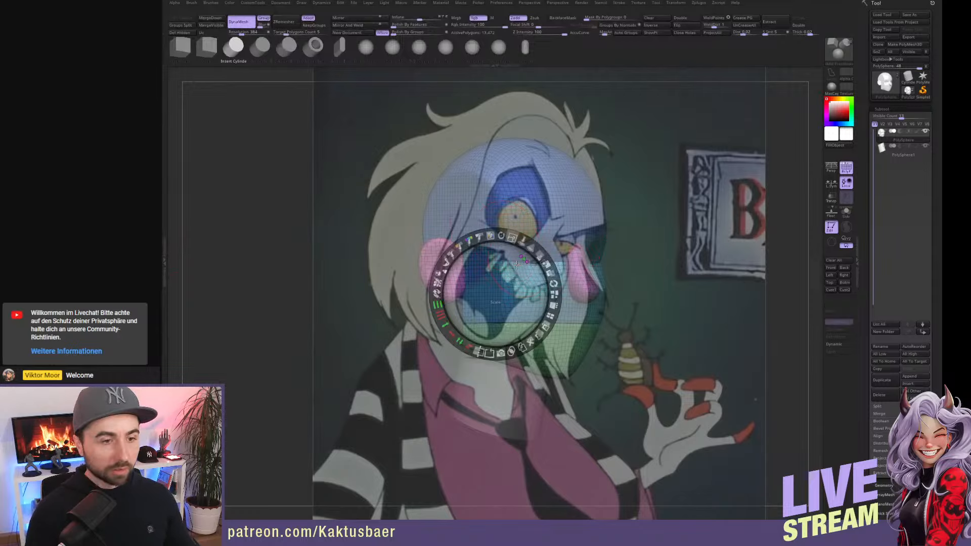
pyautogui.moveTo(504, 262); pyautogui.dragTo(514, 261)
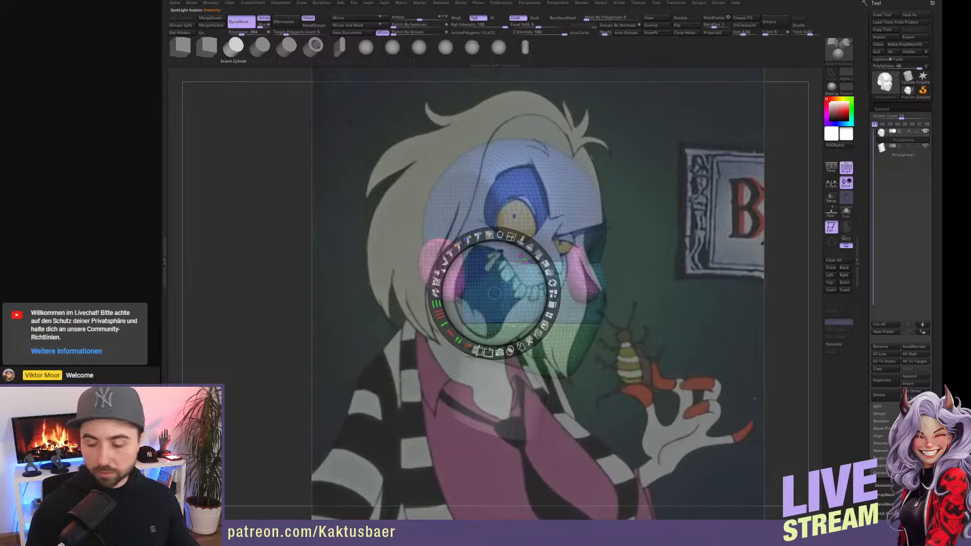
pyautogui.press('z')
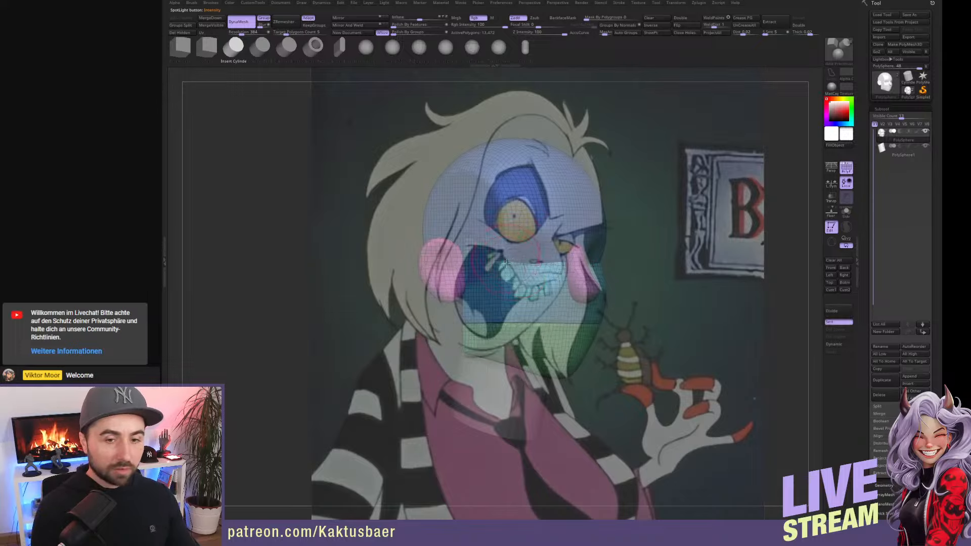
# Match the head's orientation, tilt and position to the three-quarter face in the reference image overlay.
pyautogui.moveTo(534, 296)
pyautogui.mouseDown(button='right')
pyautogui.moveTo(544, 290)
pyautogui.moveTo(509, 271)
pyautogui.mouseUp(button='right')
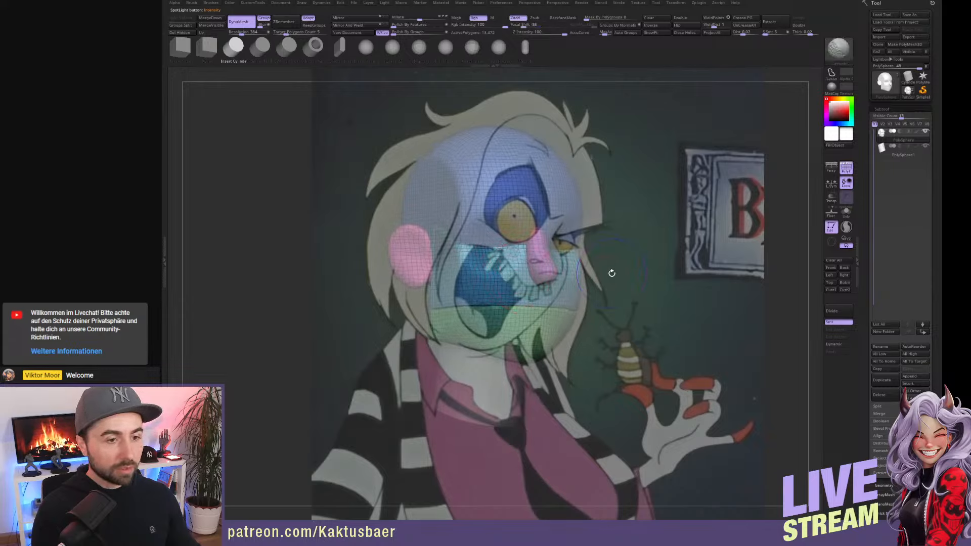
pyautogui.moveTo(611, 273)
pyautogui.keyDown('ctrl'); pyautogui.mouseDown(button='right')
pyautogui.moveTo(610, 262)
pyautogui.moveTo(610, 294)
pyautogui.moveTo(609, 274)
pyautogui.mouseUp(button='right'); pyautogui.keyUp('ctrl')
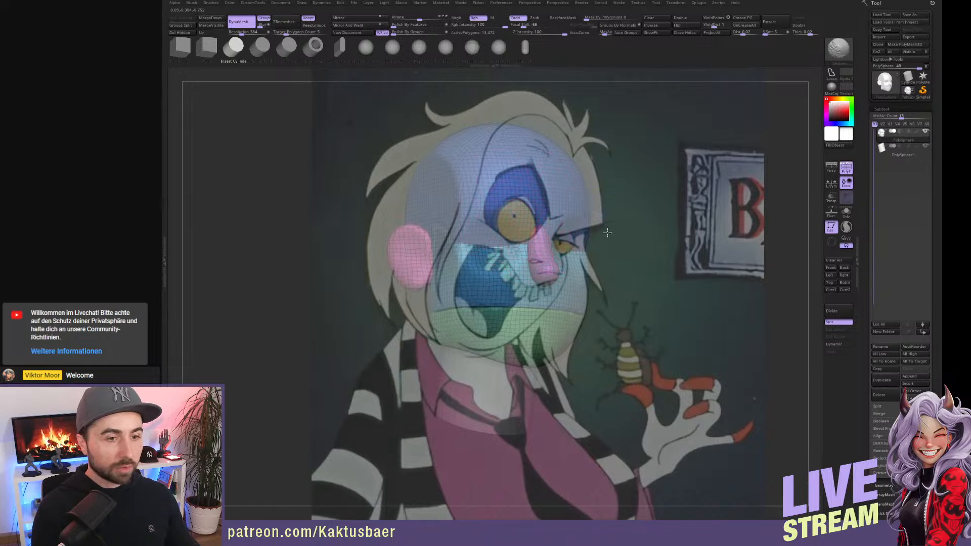
pyautogui.keyDown('shift'); pyautogui.moveTo(606, 277); pyautogui.dragTo(597, 305, button='right'); pyautogui.keyUp('shift')
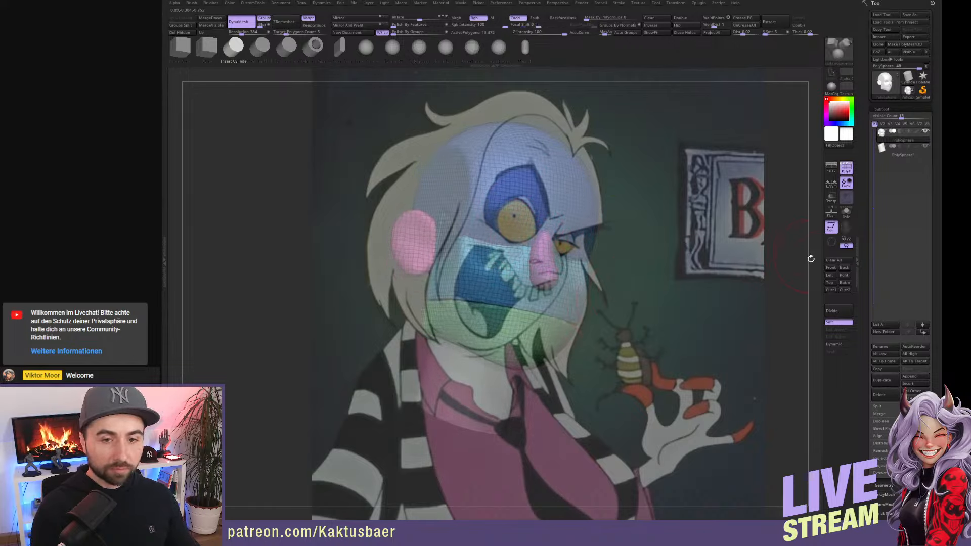
pyautogui.keyDown('alt'); pyautogui.moveTo(551, 265); pyautogui.dragTo(532, 257, button='right'); pyautogui.keyUp('alt')
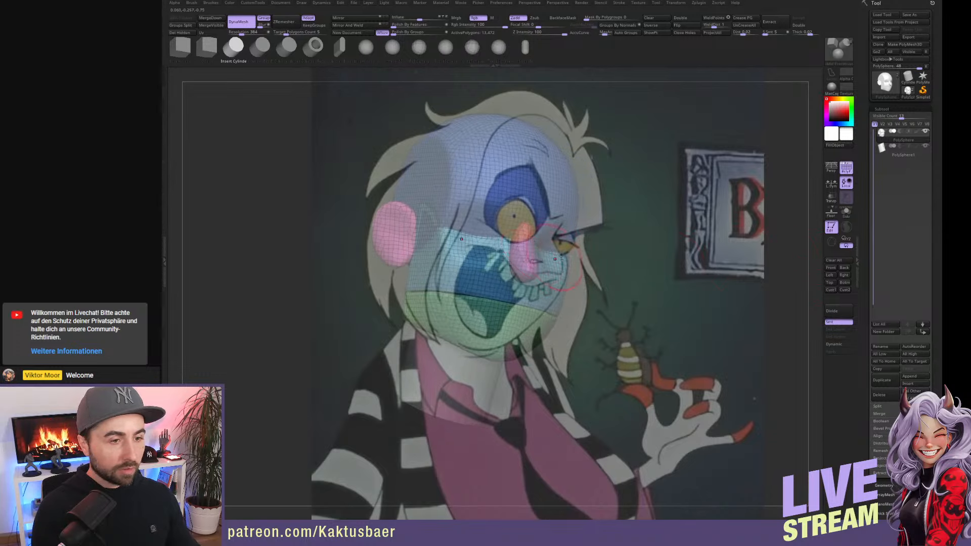
pyautogui.keyDown('shift'); pyautogui.moveTo(592, 257); pyautogui.dragTo(593, 242, button='right'); pyautogui.keyUp('shift')
pyautogui.moveTo(538, 263)
pyautogui.keyDown('alt'); pyautogui.mouseDown(button='right')
pyautogui.moveTo(579, 271)
pyautogui.moveTo(556, 240)
pyautogui.moveTo(588, 277)
pyautogui.moveTo(597, 310)
pyautogui.moveTo(576, 327)
pyautogui.moveTo(625, 345)
pyautogui.moveTo(645, 324)
pyautogui.moveTo(550, 246)
pyautogui.mouseUp(button='right'); pyautogui.keyUp('alt')
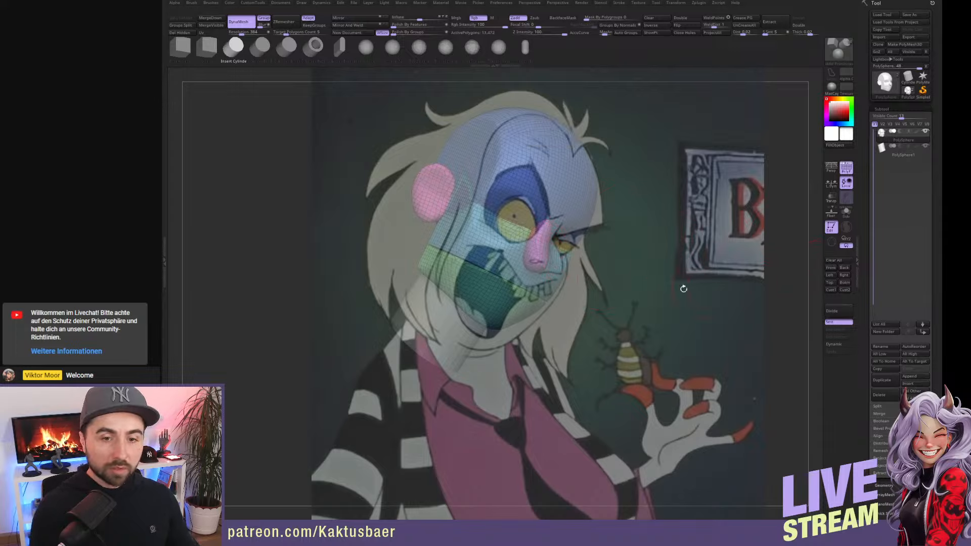
# Isolate the jaw with a mask and swing it open from the side view to match the reference's mouth.
pyautogui.press('w')
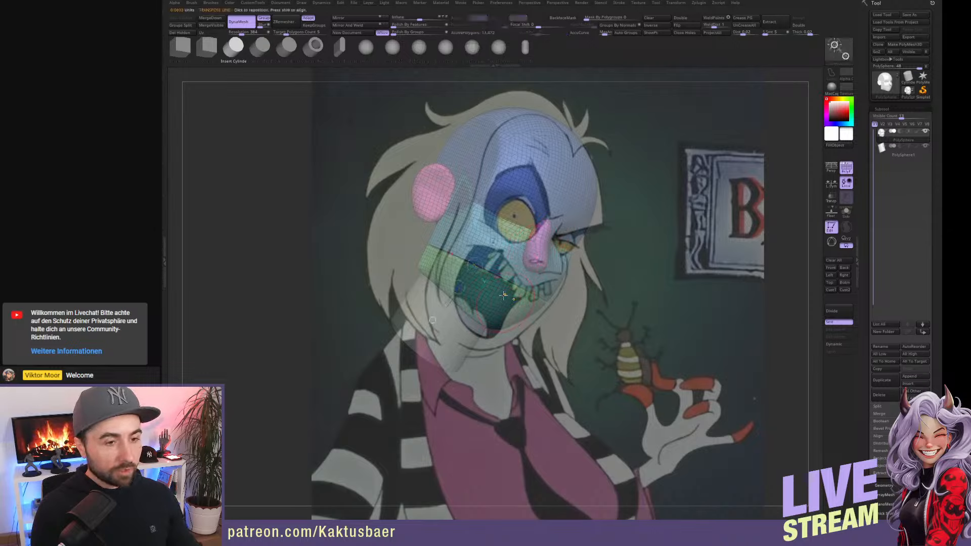
pyautogui.keyDown('ctrl'); pyautogui.click(502, 297); pyautogui.keyUp('ctrl')
pyautogui.press('q')
pyautogui.press('w')
pyautogui.keyDown('shift'); pyautogui.moveTo(462, 288); pyautogui.dragTo(487, 300, button='right'); pyautogui.keyUp('shift')
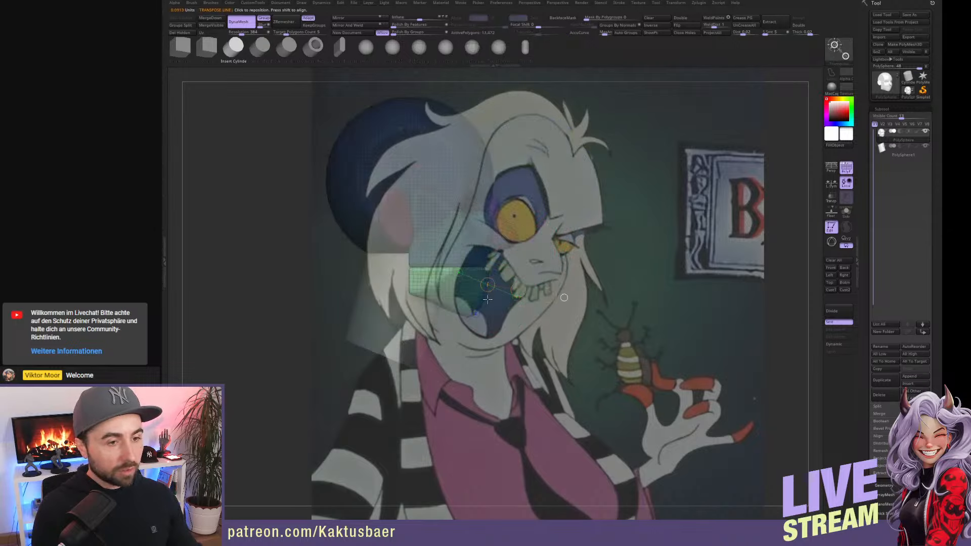
pyautogui.moveTo(435, 265)
pyautogui.mouseDown()
pyautogui.moveTo(464, 239)
pyautogui.moveTo(474, 264)
pyautogui.mouseUp()
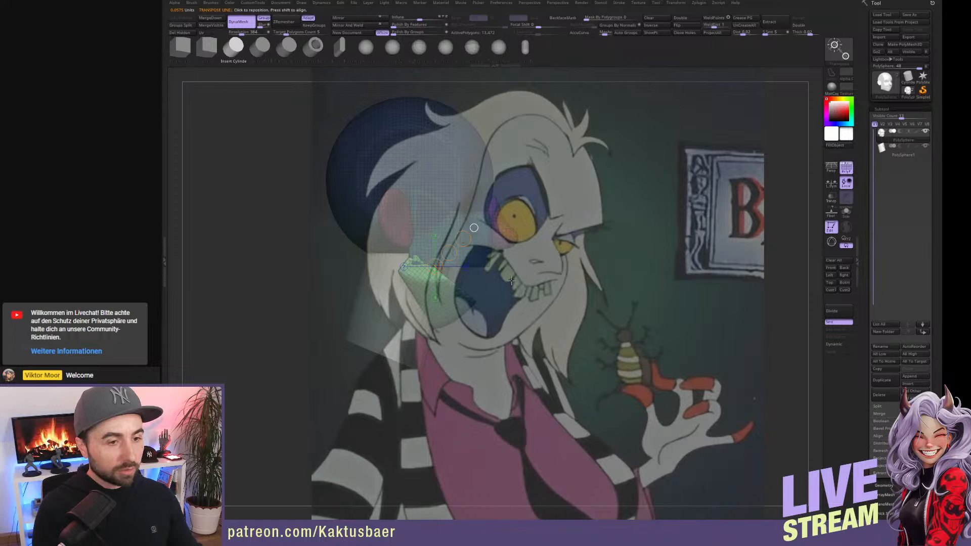
pyautogui.press('q')
pyautogui.click(832, 267)
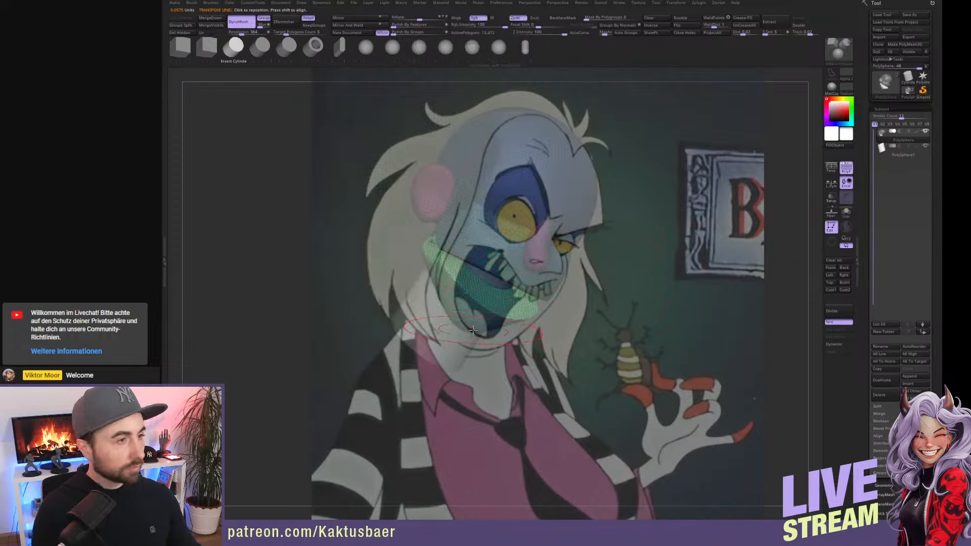
# Reshape the jaw with the Move brush so its chin, cheek sides and inner rim follow the reference's open mouth.
pyautogui.press('b')
pyautogui.press('m')
pyautogui.press('v')
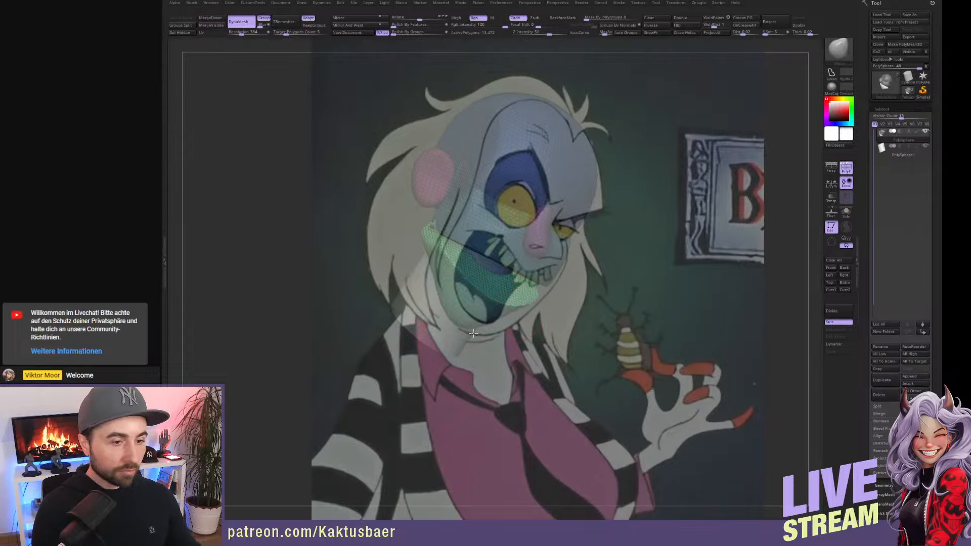
pyautogui.moveTo(473, 334); pyautogui.dragTo(481, 346)
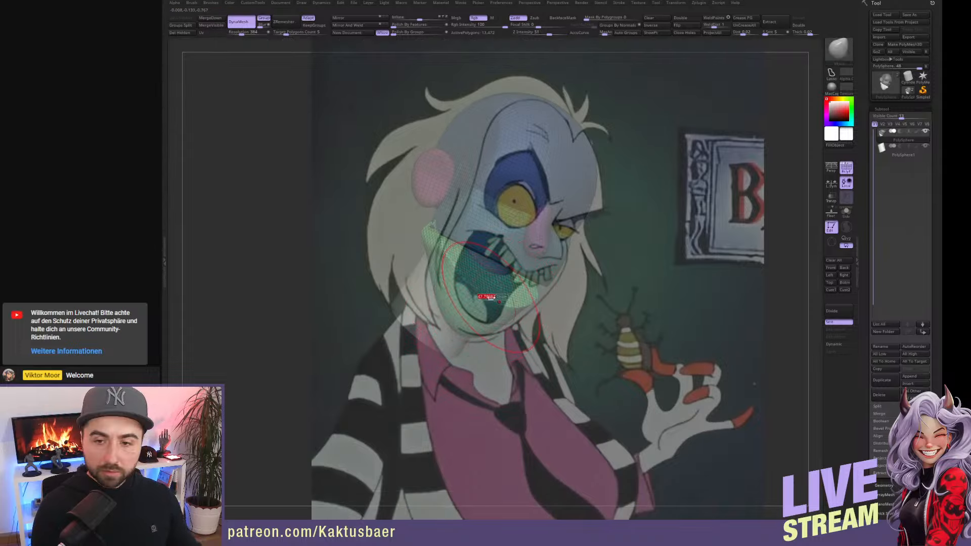
pyautogui.moveTo(493, 298)
pyautogui.mouseDown()
pyautogui.moveTo(459, 326)
pyautogui.moveTo(457, 301)
pyautogui.mouseUp()
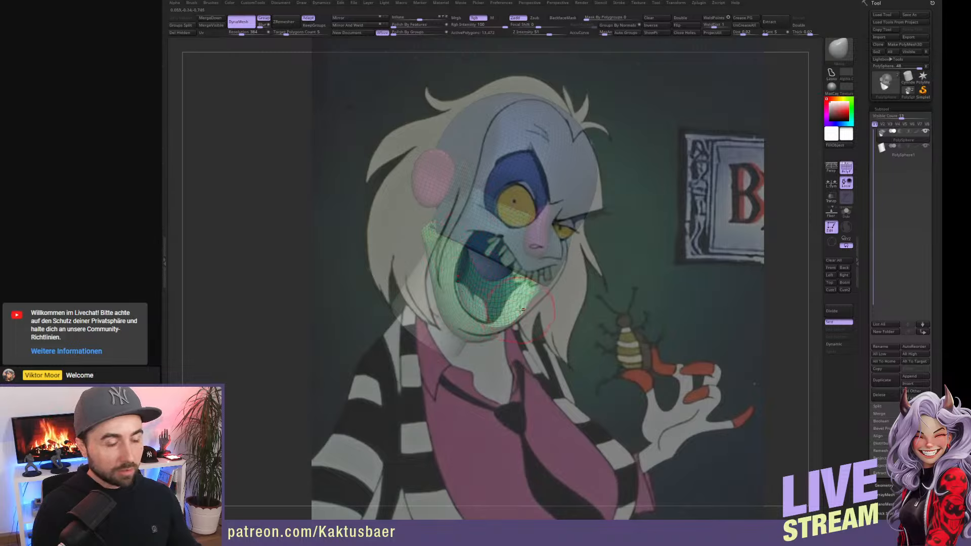
pyautogui.moveTo(527, 305); pyautogui.dragTo(516, 298)
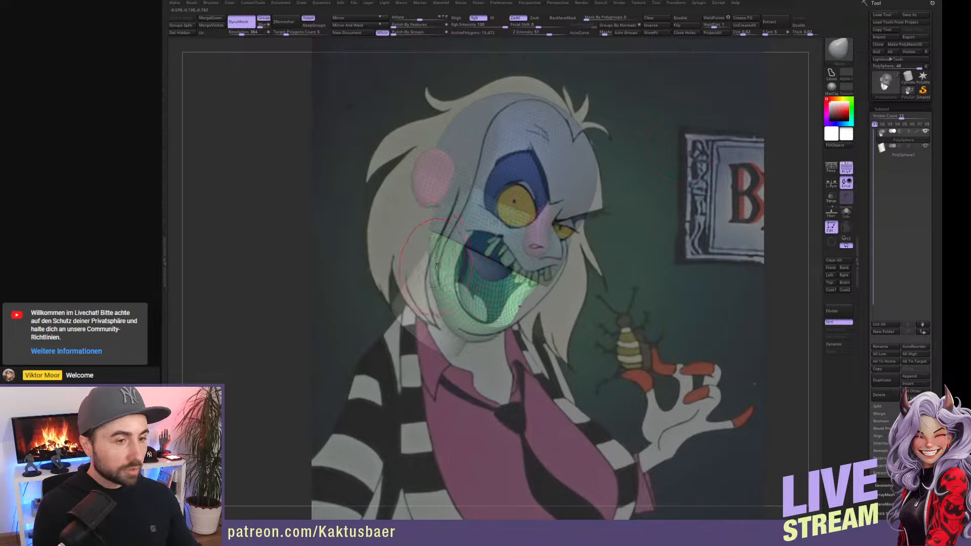
pyautogui.moveTo(436, 253); pyautogui.dragTo(430, 255)
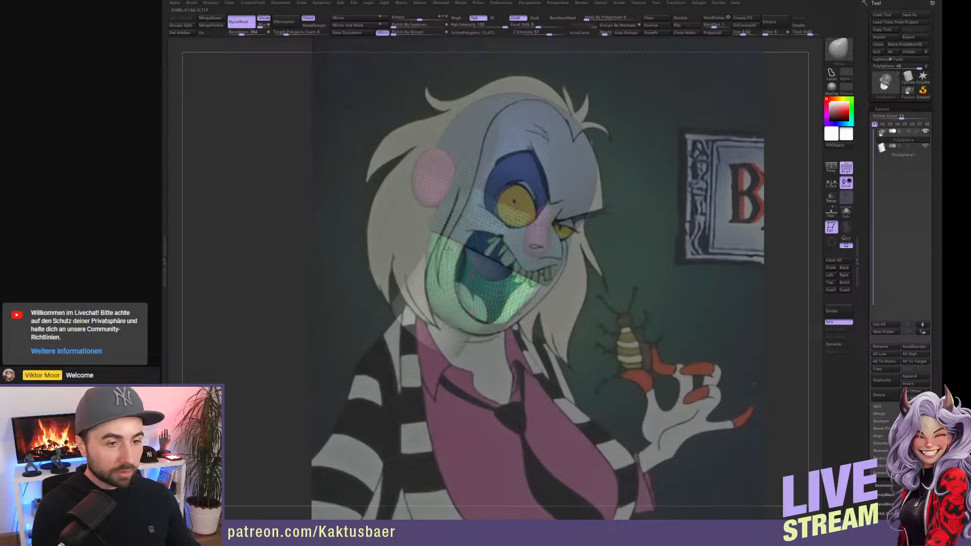
pyautogui.moveTo(448, 250); pyautogui.dragTo(460, 250)
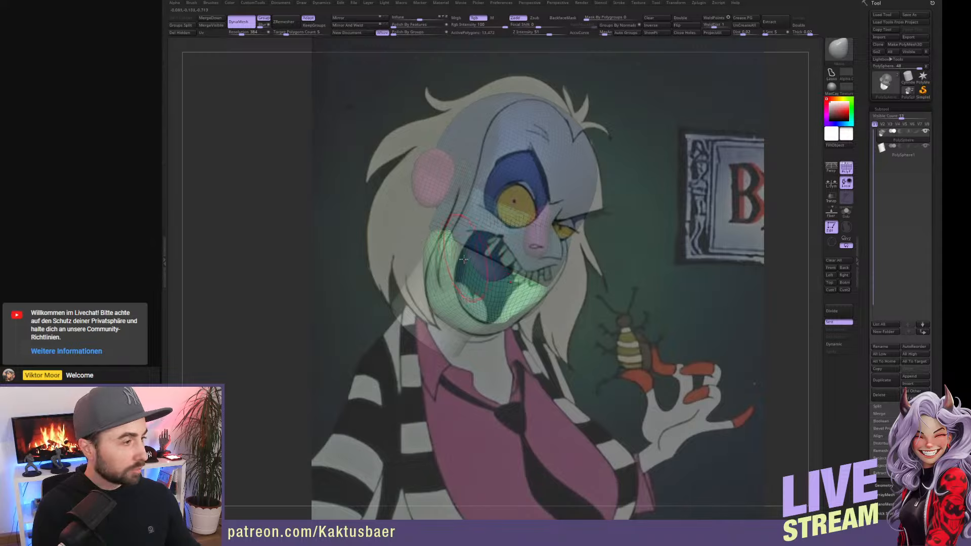
pyautogui.moveTo(466, 267); pyautogui.dragTo(456, 272)
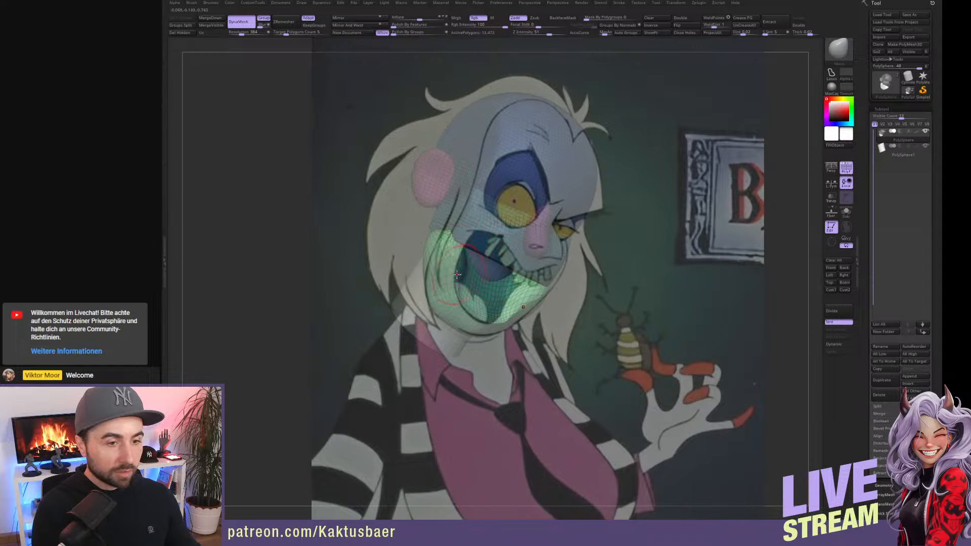
pyautogui.moveTo(540, 299)
pyautogui.mouseDown()
pyautogui.moveTo(558, 288)
pyautogui.moveTo(526, 291)
pyautogui.mouseUp()
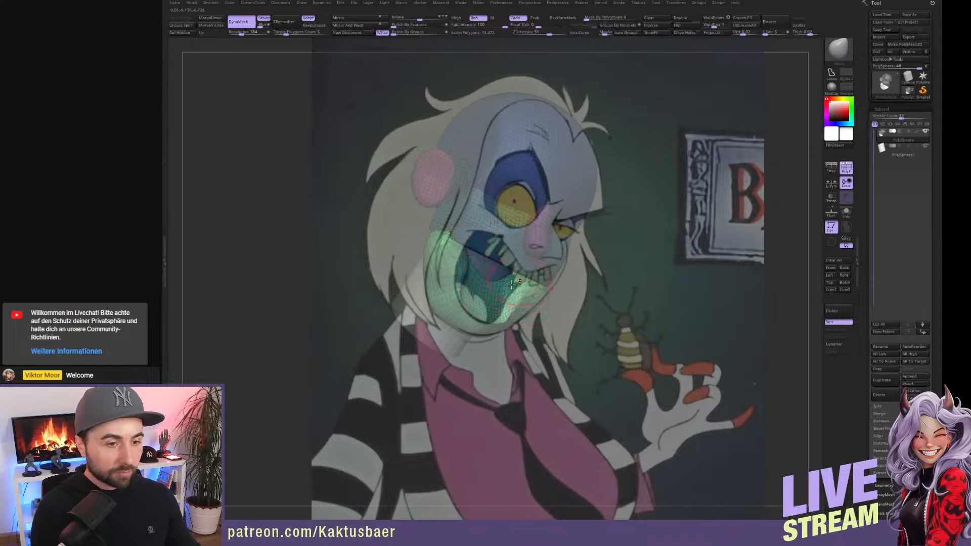
# Undo the latest jaw strokes, restore the stored reference view and smooth the side of the jaw.
pyautogui.hotkey('ctrl', 'z')
pyautogui.hotkey('ctrl', 'z')
pyautogui.hotkey('ctrl', 'z')
pyautogui.hotkey('ctrl', 'z')
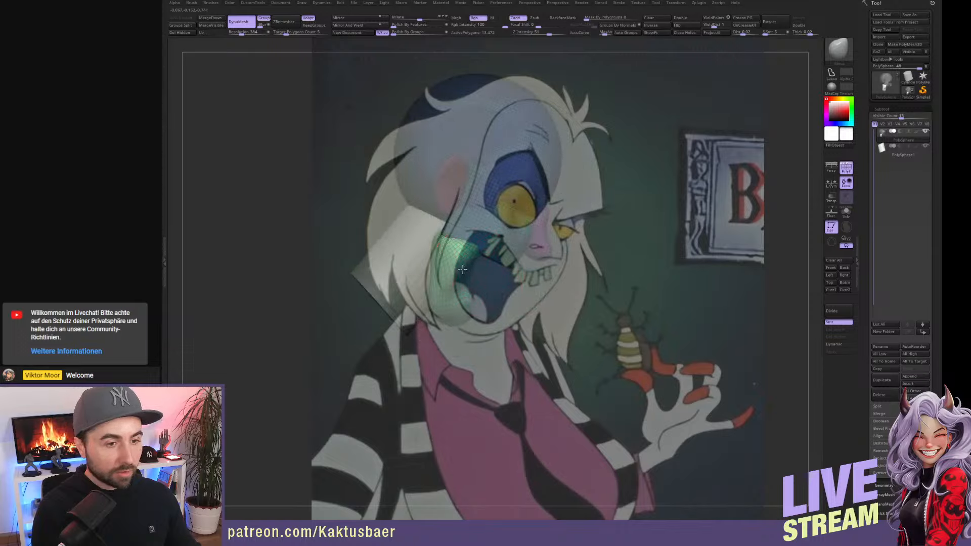
pyautogui.hotkey('ctrl', 'z')
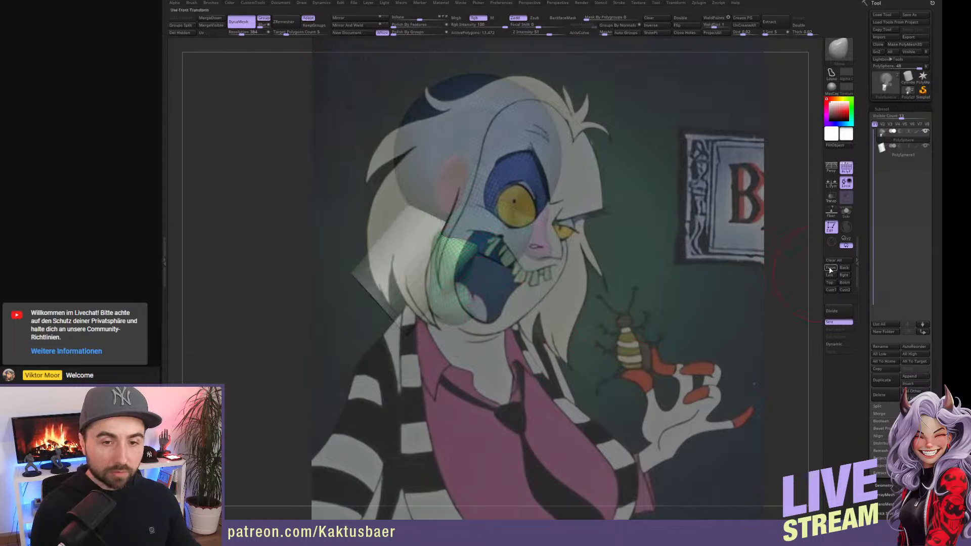
pyautogui.click(829, 268)
pyautogui.press('shift')
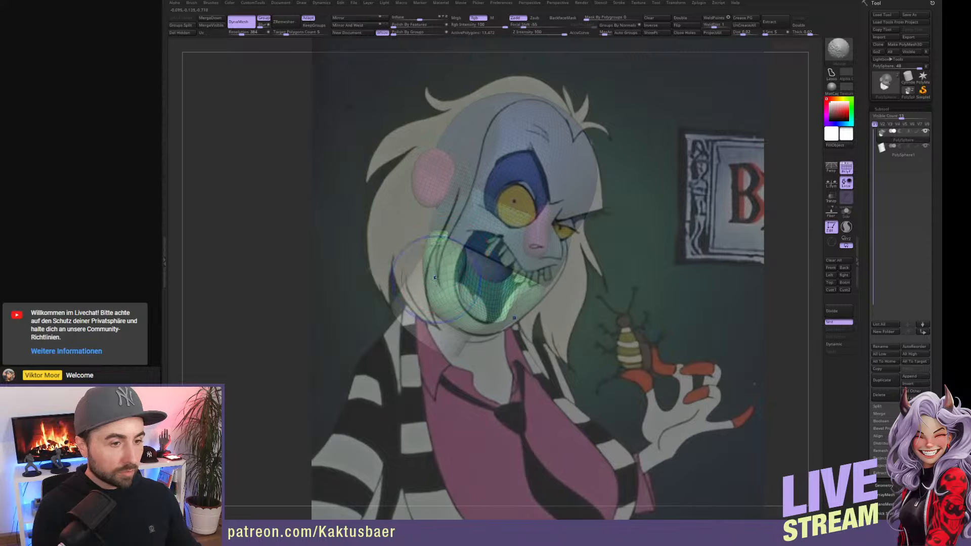
pyautogui.keyDown('shift'); pyautogui.moveTo(435, 280); pyautogui.dragTo(436, 272); pyautogui.keyUp('shift')
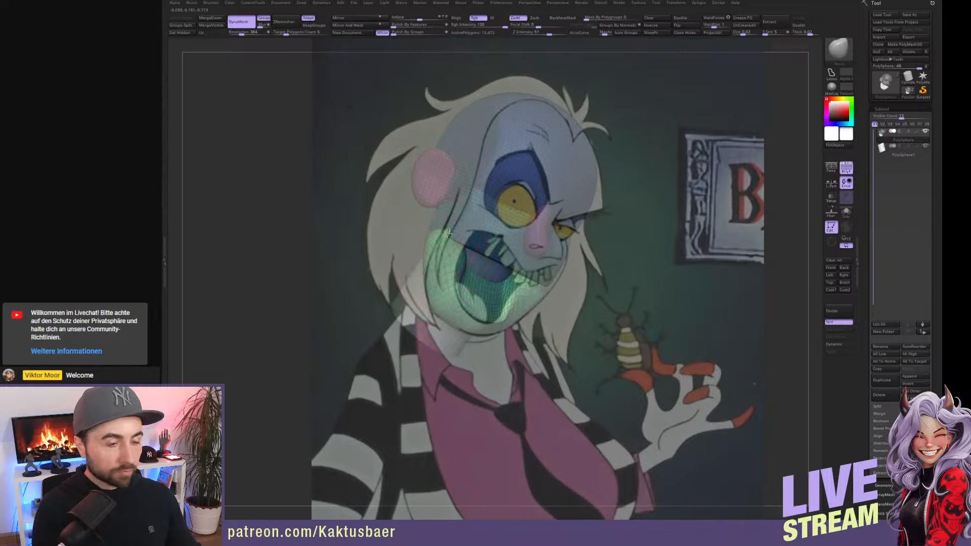
# Isolate the cheek and upper lip section, arch its lower edge over the reference's mouth, and smooth its edge near the ear.
pyautogui.press('w')
pyautogui.keyDown('ctrl'); pyautogui.click(478, 233); pyautogui.keyUp('ctrl')
pyautogui.press('q')
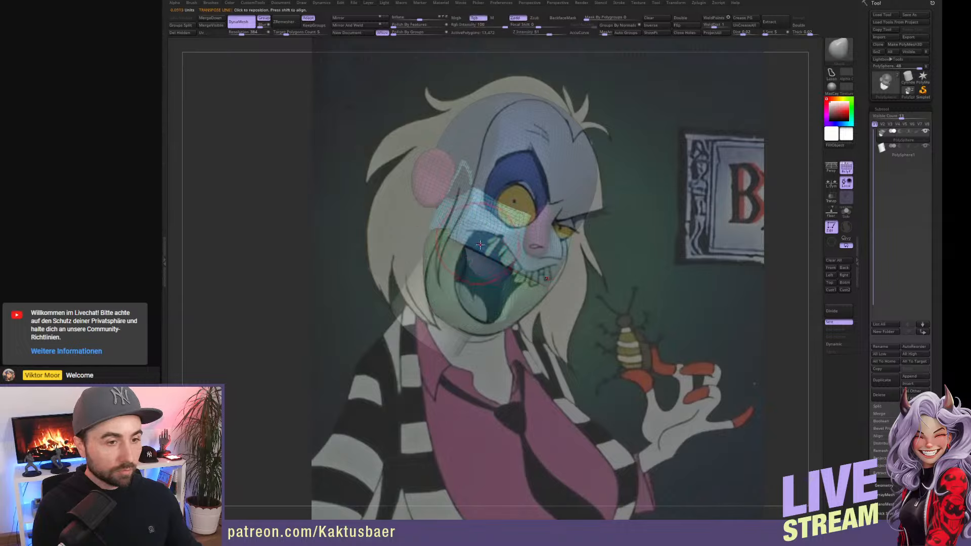
pyautogui.moveTo(479, 244); pyautogui.dragTo(496, 216)
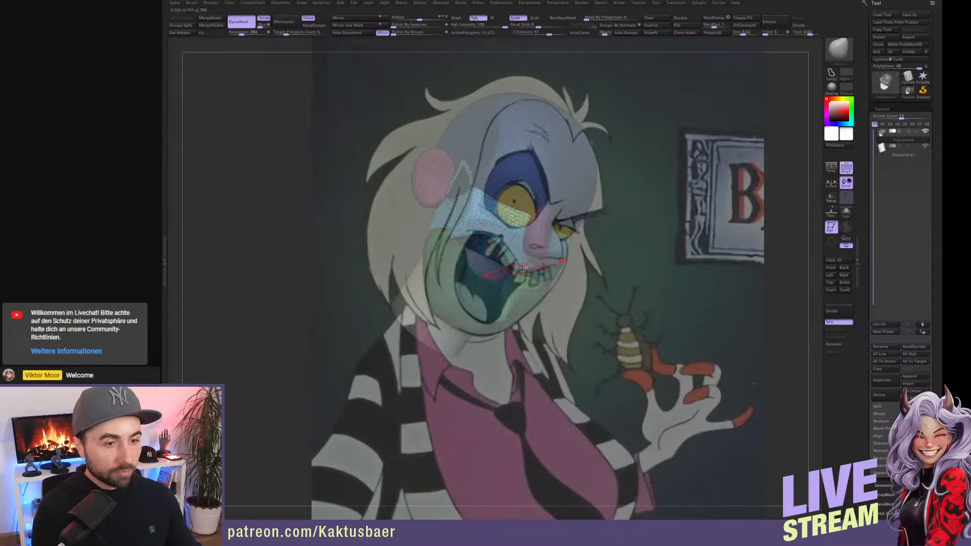
pyautogui.moveTo(518, 258); pyautogui.dragTo(531, 268)
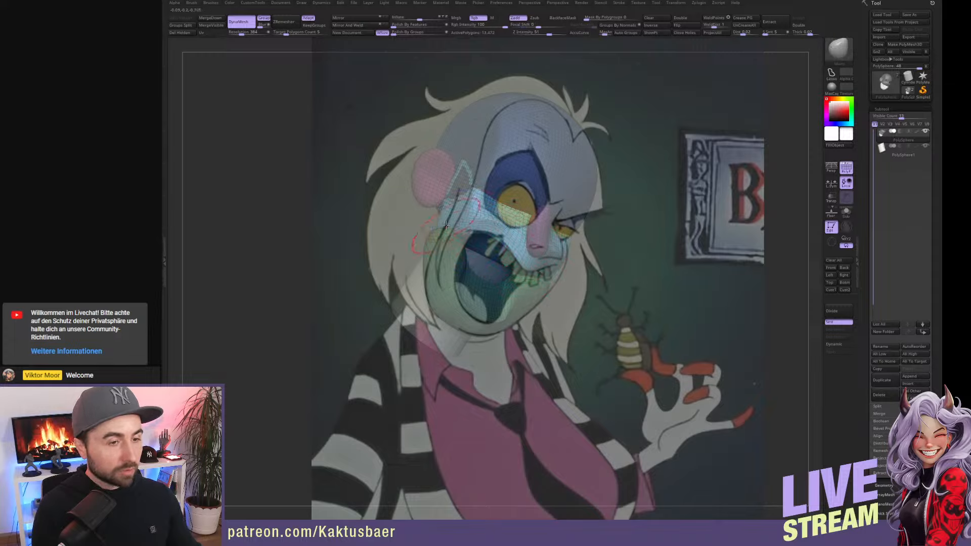
pyautogui.moveTo(441, 219); pyautogui.dragTo(437, 220)
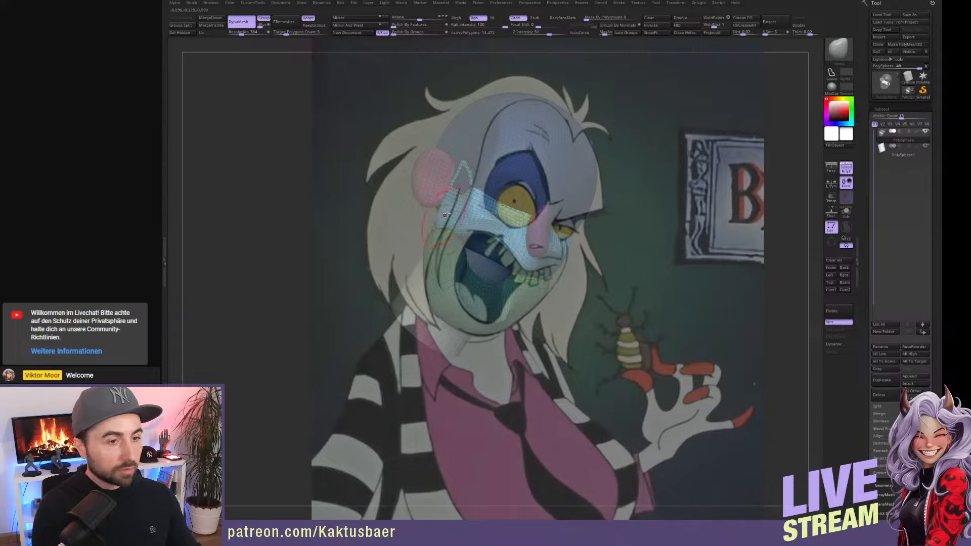
pyautogui.keyDown('shift'); pyautogui.moveTo(461, 176); pyautogui.dragTo(465, 187); pyautogui.keyUp('shift')
pyautogui.moveTo(431, 232)
pyautogui.mouseDown()
pyautogui.moveTo(478, 195)
pyautogui.moveTo(516, 217)
pyautogui.moveTo(485, 216)
pyautogui.mouseUp()
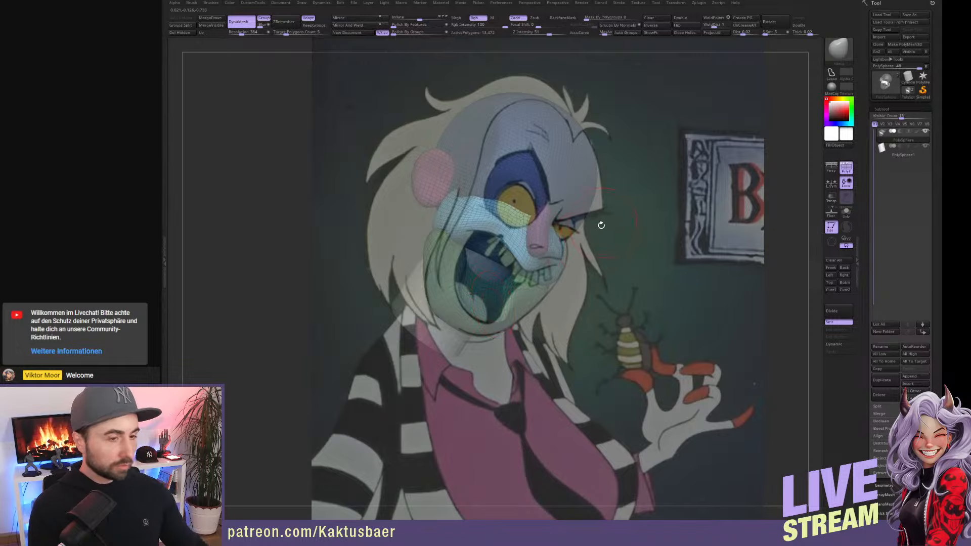
# Isolate the nose and reshape it with the Move brush to fit the reference's nose outline.
pyautogui.press('w')
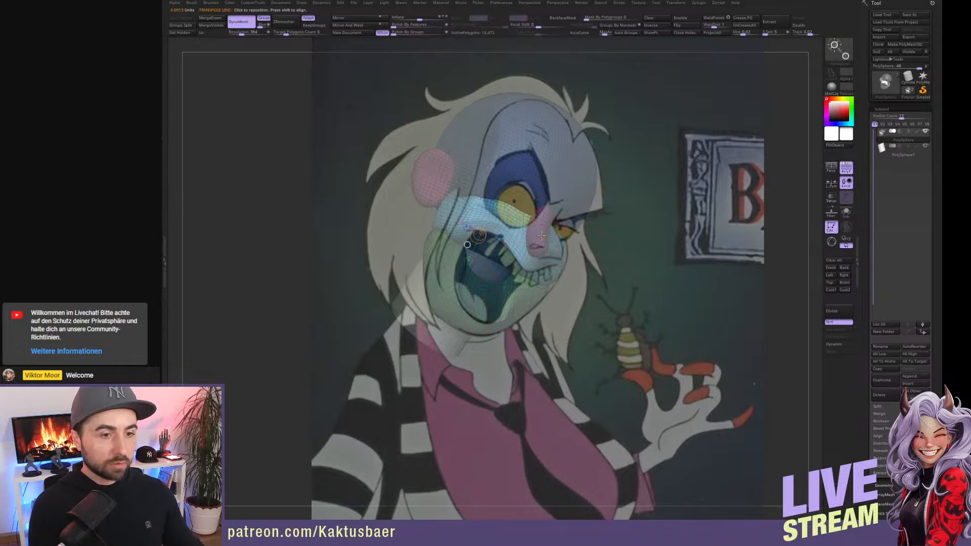
pyautogui.press('q')
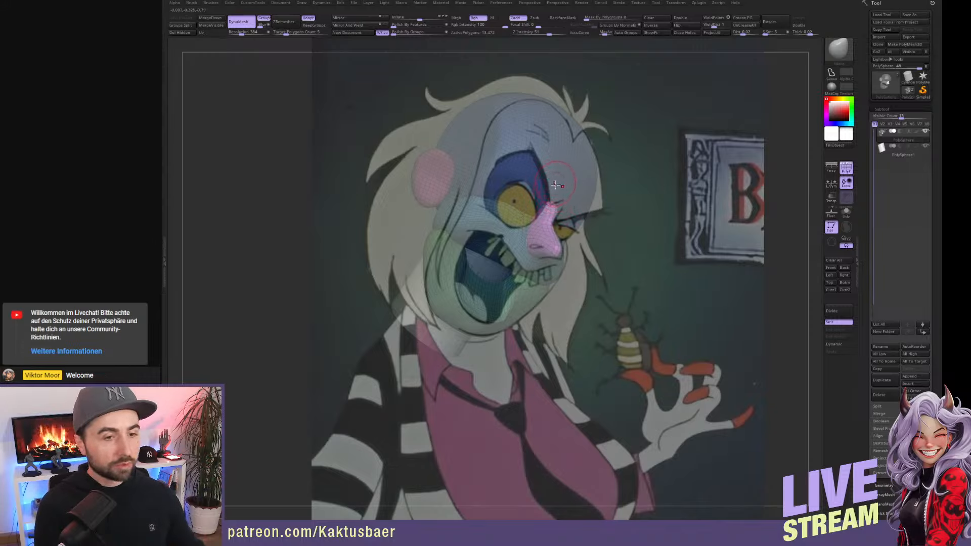
# Isolate the skull, define the brow and eye sockets along the reference with the Dam Standard brush, and smooth the forehead.
pyautogui.press('w')
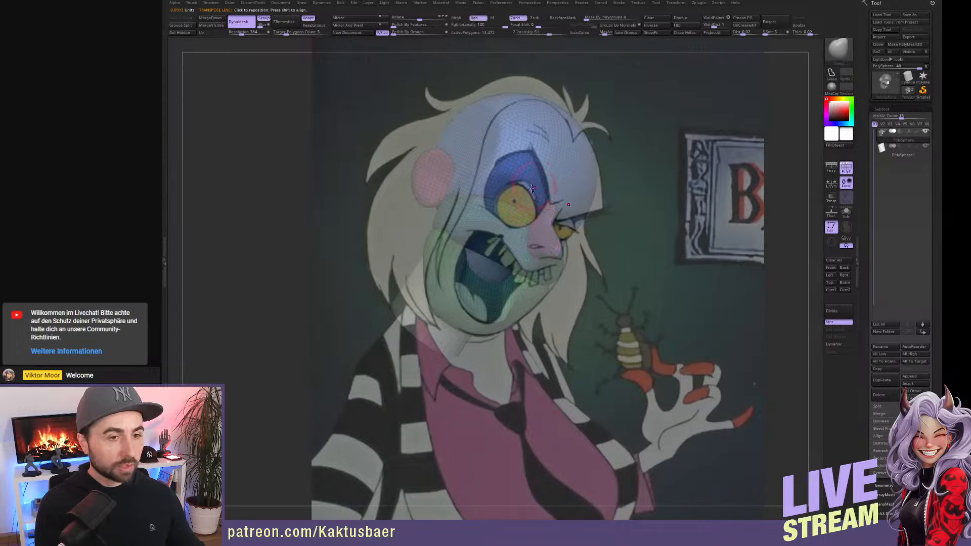
pyautogui.press('q')
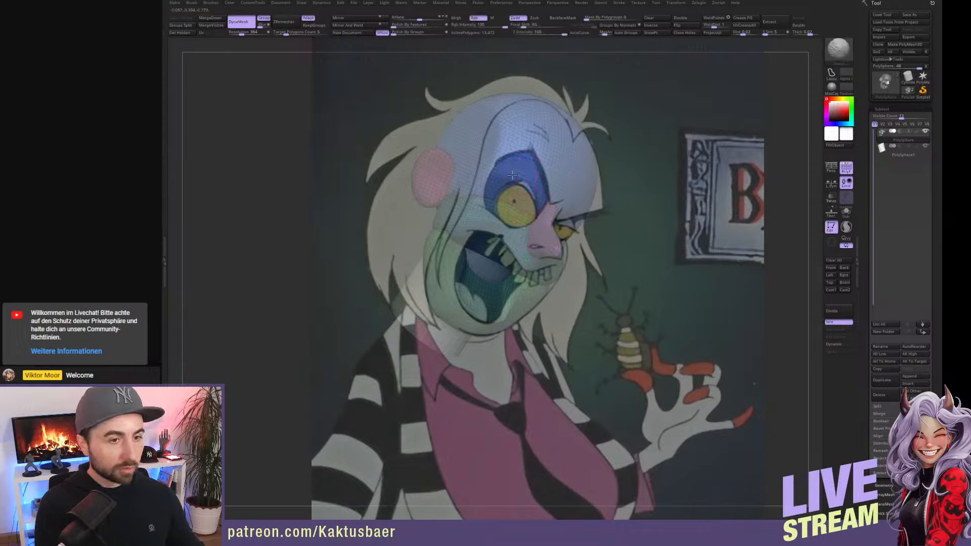
pyautogui.press('b')
pyautogui.press('d')
pyautogui.press('s')
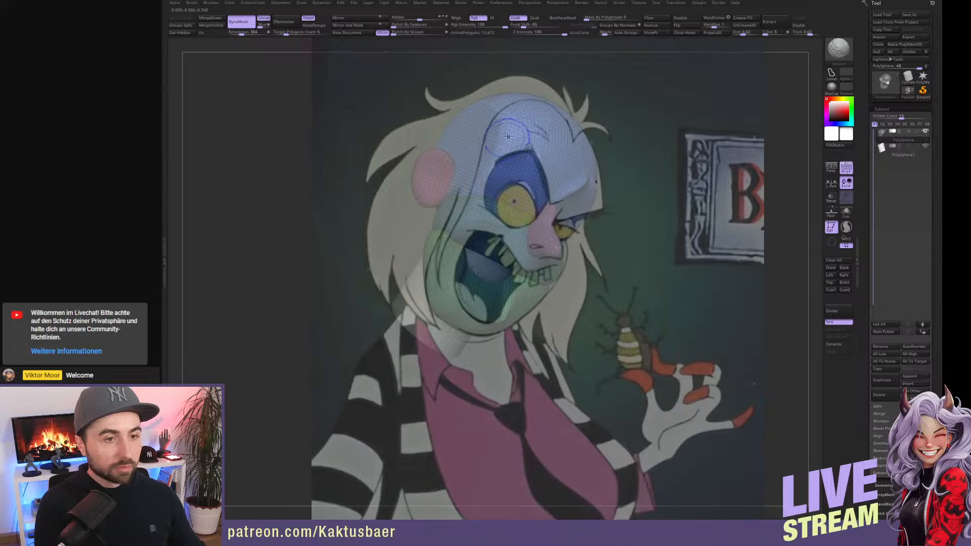
pyautogui.moveTo(507, 135)
pyautogui.keyDown('shift'); pyautogui.mouseDown()
pyautogui.moveTo(514, 122)
pyautogui.moveTo(484, 128)
pyautogui.moveTo(485, 140)
pyautogui.mouseUp(); pyautogui.keyUp('shift')
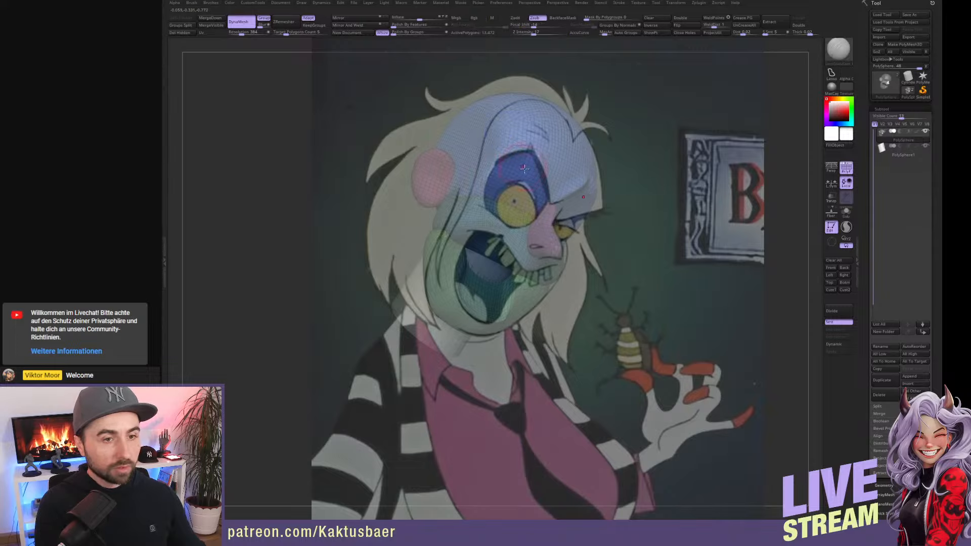
pyautogui.moveTo(549, 173)
pyautogui.keyDown('shift'); pyautogui.mouseDown()
pyautogui.moveTo(557, 175)
pyautogui.moveTo(552, 163)
pyautogui.moveTo(526, 185)
pyautogui.moveTo(474, 194)
pyautogui.moveTo(468, 179)
pyautogui.moveTo(479, 214)
pyautogui.mouseUp(); pyautogui.keyUp('shift')
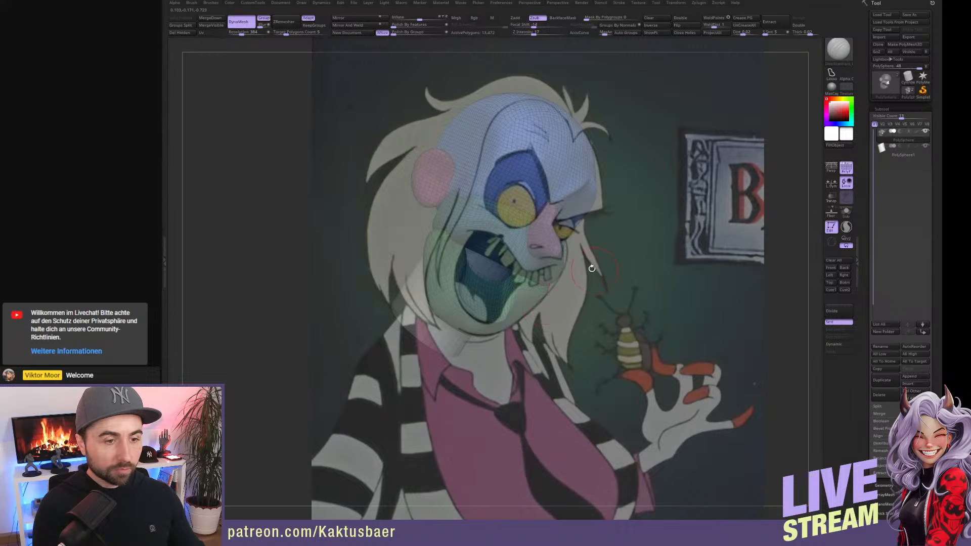
# Check the head against the stored reference view, hide the Spotlight reference image and turn the model to the front.
pyautogui.moveTo(591, 268)
pyautogui.mouseDown()
pyautogui.moveTo(571, 276)
pyautogui.moveTo(524, 236)
pyautogui.moveTo(733, 256)
pyautogui.mouseUp()
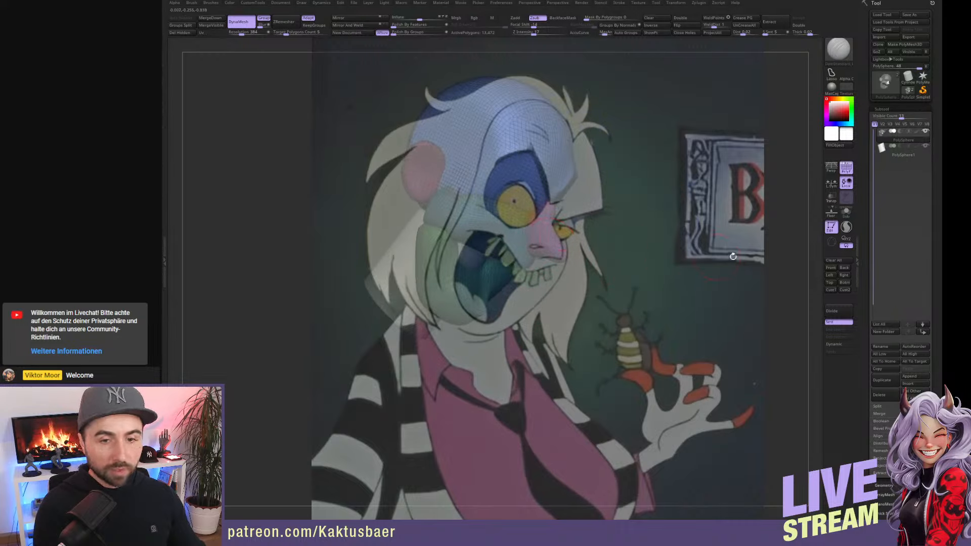
pyautogui.click(829, 268)
pyautogui.moveTo(562, 239); pyautogui.dragTo(571, 247, button='right')
pyautogui.press('z')
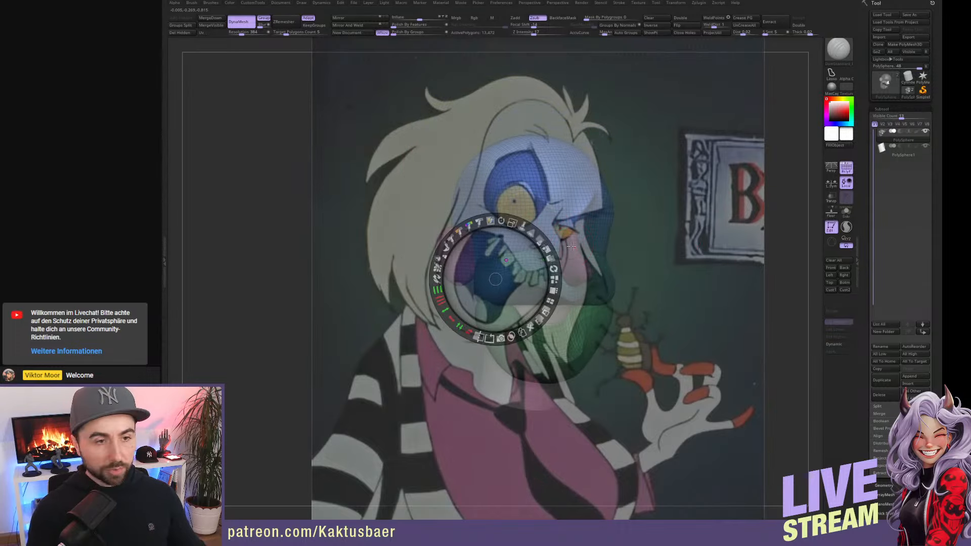
pyautogui.press('z')
pyautogui.hotkey('shift', 'z')
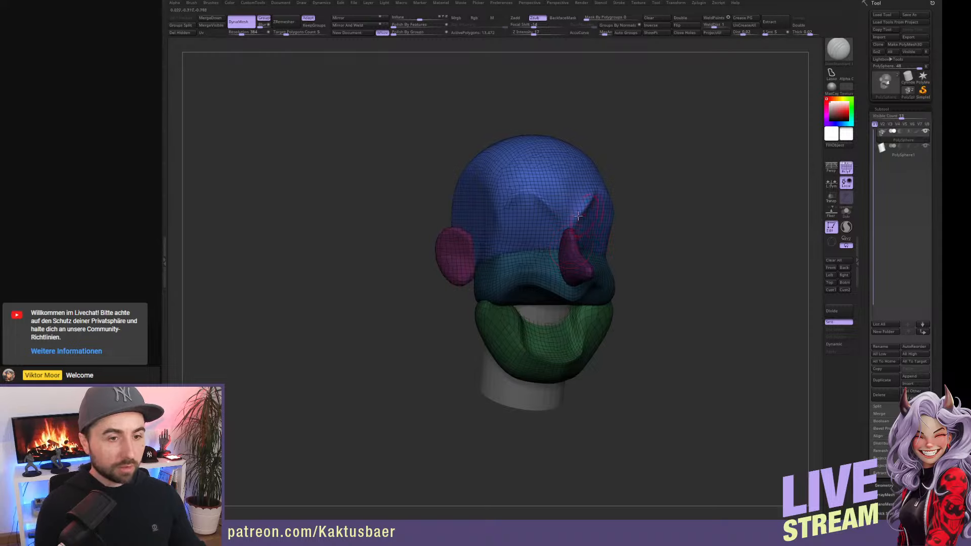
pyautogui.moveTo(540, 218)
pyautogui.mouseDown(button='right')
pyautogui.moveTo(599, 213)
pyautogui.moveTo(530, 226)
pyautogui.moveTo(549, 245)
pyautogui.mouseUp(button='right')
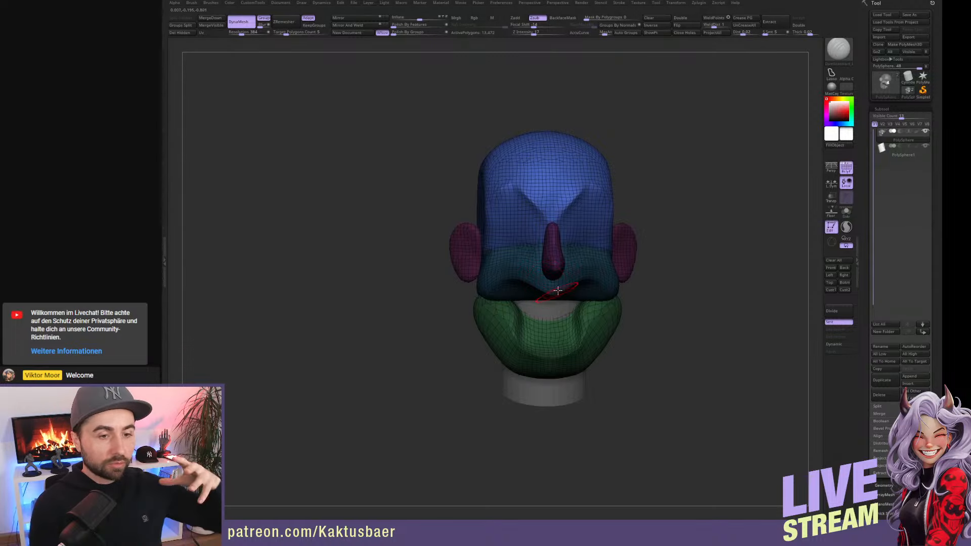
# Reshape the nose with the Move brush from the side and front, broadening its base beside the tip.
pyautogui.moveTo(548, 273); pyautogui.dragTo(573, 252, button='right')
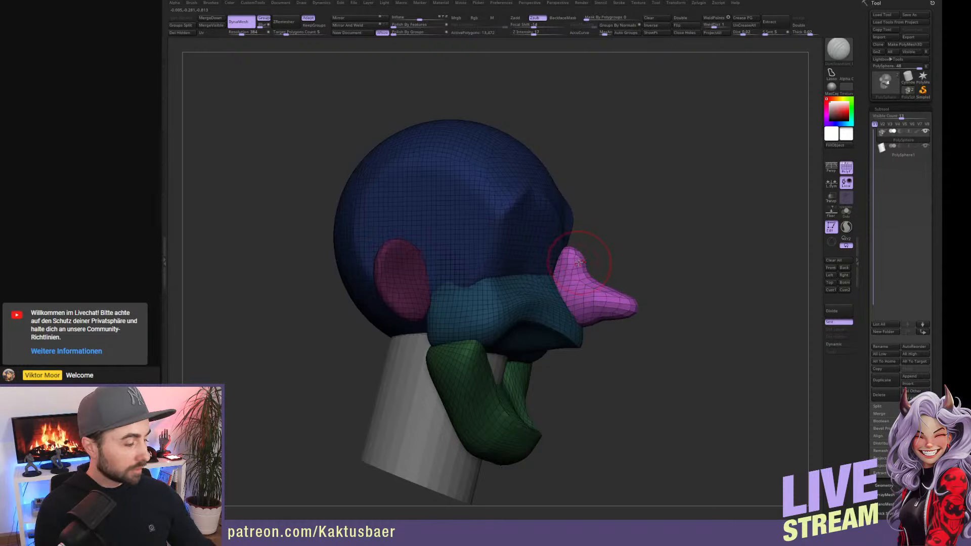
pyautogui.press('b')
pyautogui.press('m')
pyautogui.press('v')
pyautogui.moveTo(567, 241); pyautogui.dragTo(567, 270, button='right')
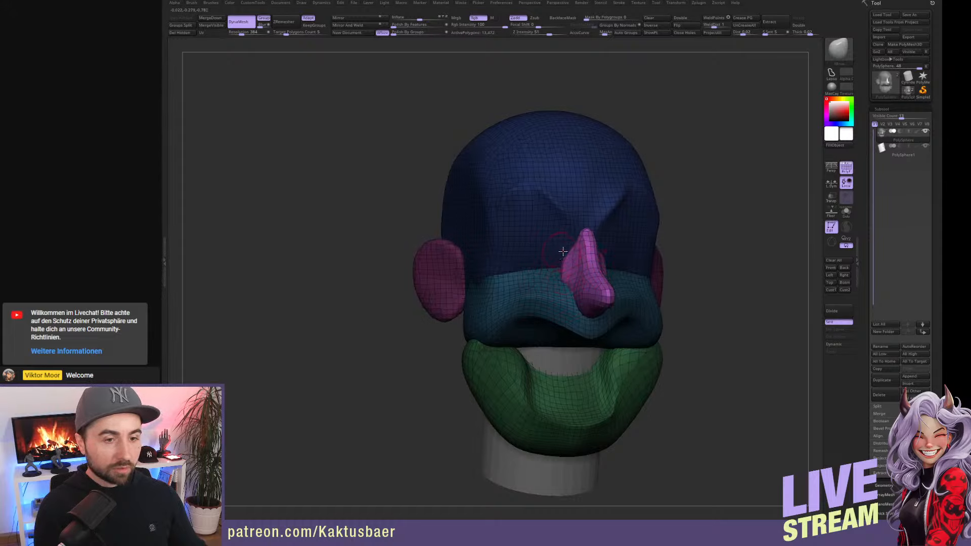
pyautogui.moveTo(562, 251); pyautogui.dragTo(580, 244, button='right')
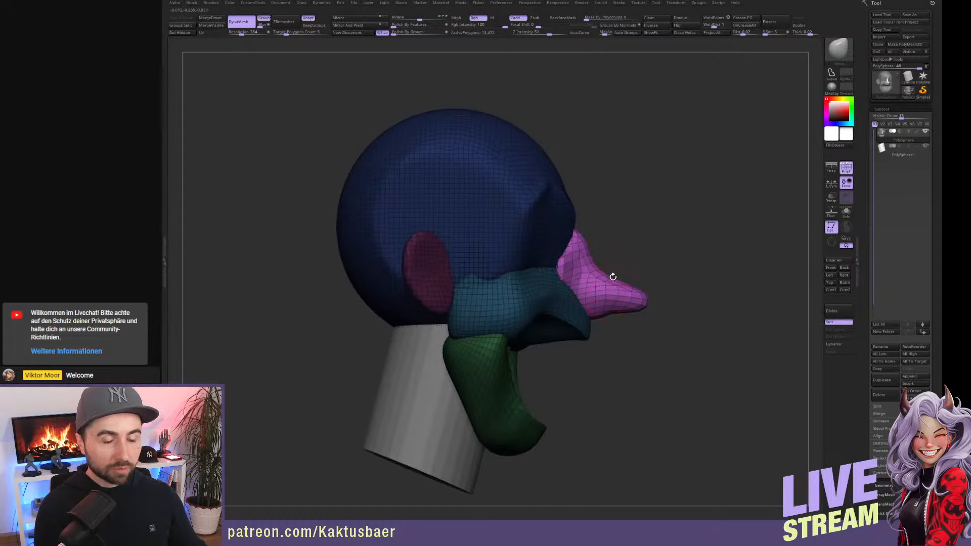
pyautogui.moveTo(612, 276); pyautogui.dragTo(614, 276, button='right')
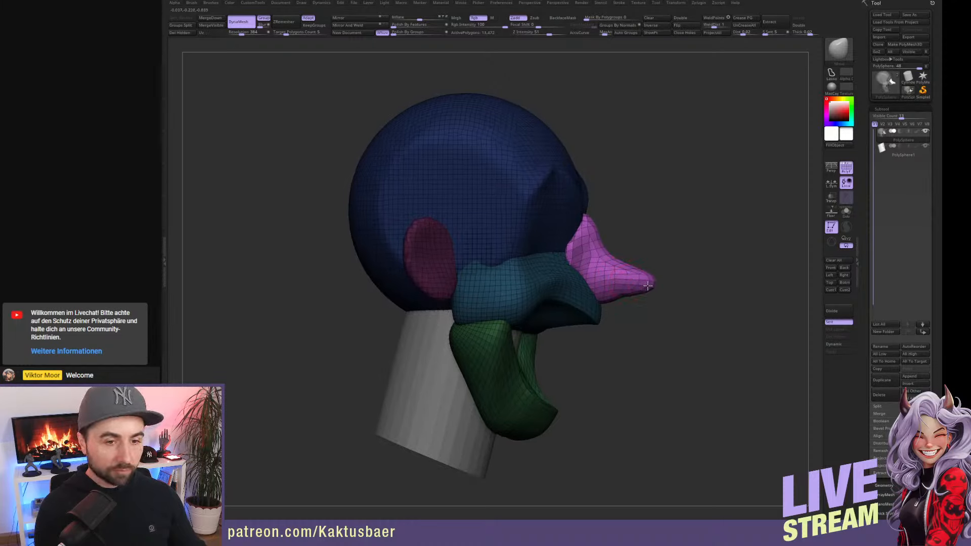
pyautogui.moveTo(609, 298); pyautogui.dragTo(598, 322, button='right')
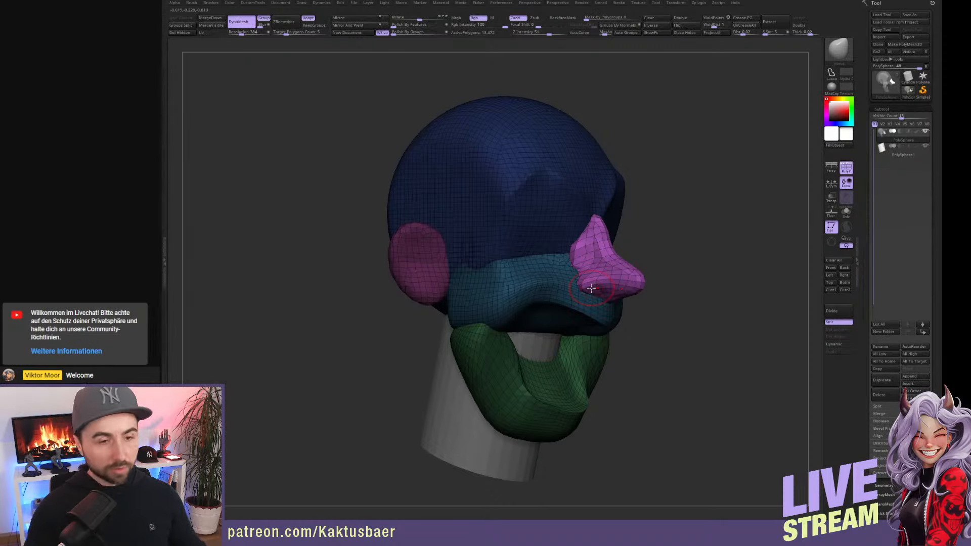
# Show the reference image again, move the head clear of the drawn face, and append a Sphere3D subtool for the eyes.
pyautogui.hotkey('shift', 'z')
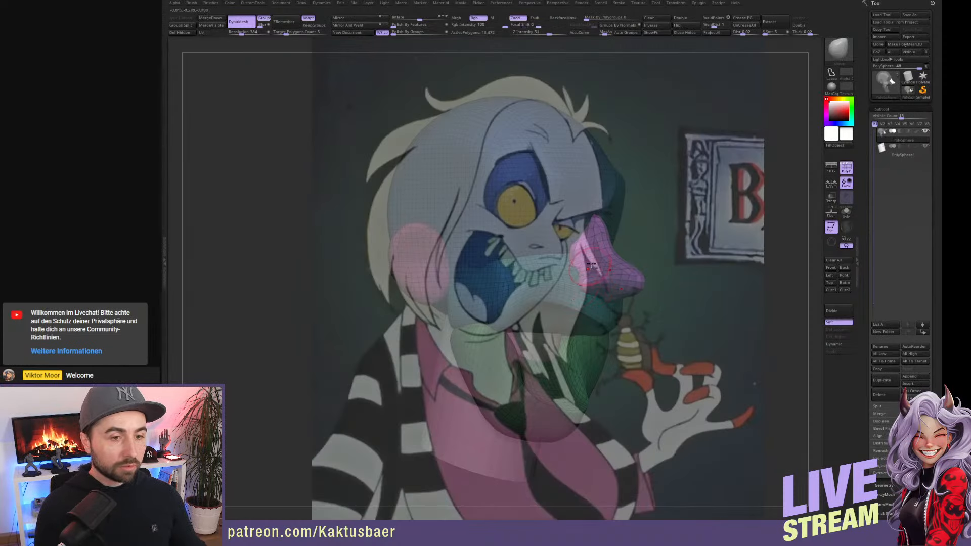
pyautogui.keyDown('alt'); pyautogui.moveTo(591, 288); pyautogui.dragTo(781, 244, button='right'); pyautogui.keyUp('alt')
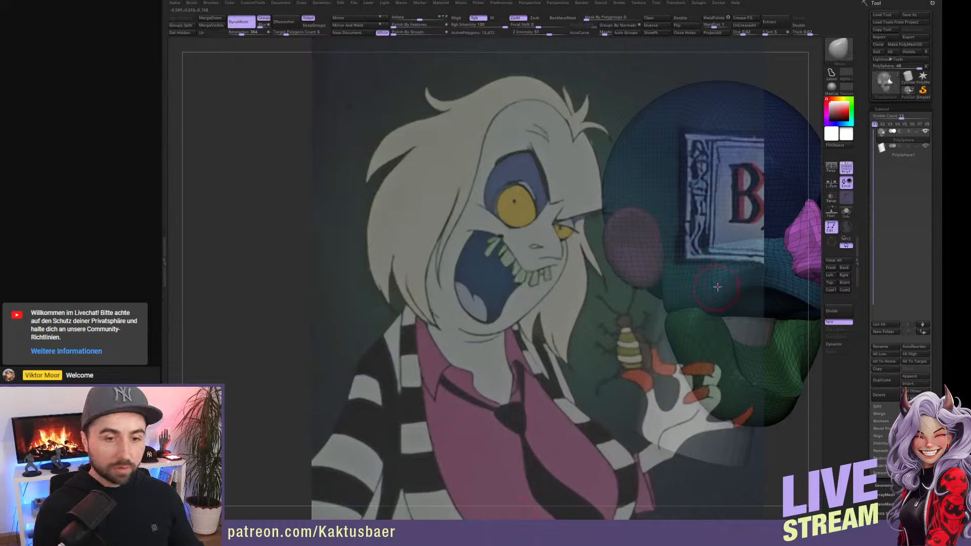
pyautogui.keyDown('alt'); pyautogui.moveTo(721, 311); pyautogui.dragTo(573, 312, button='right'); pyautogui.keyUp('alt')
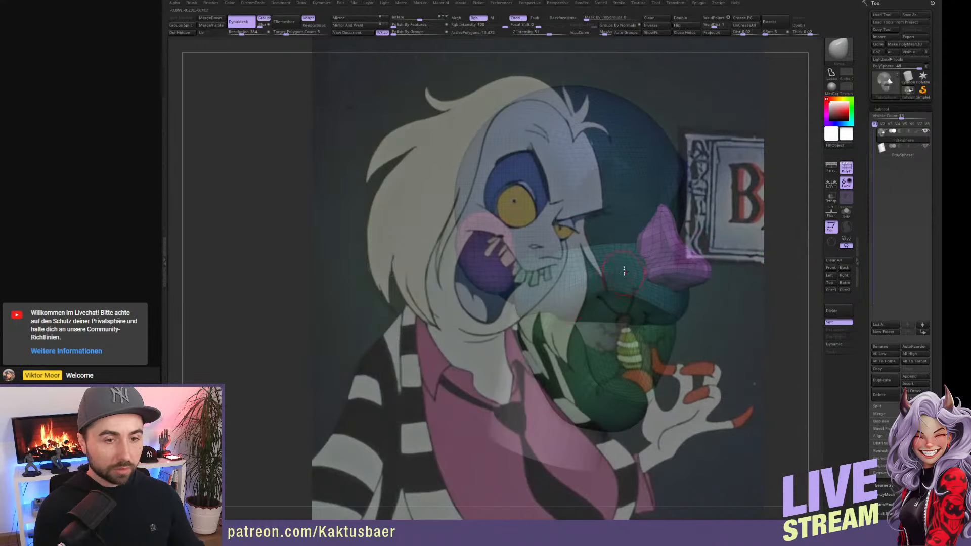
pyautogui.moveTo(625, 254)
pyautogui.mouseDown(button='right')
pyautogui.moveTo(616, 255)
pyautogui.moveTo(639, 244)
pyautogui.mouseUp(button='right')
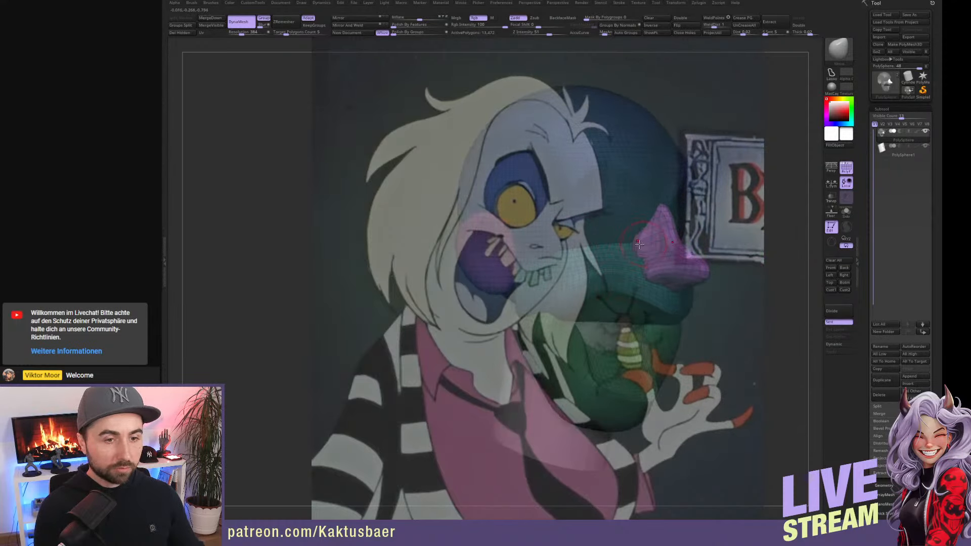
pyautogui.click(909, 376)
pyautogui.click(700, 388)
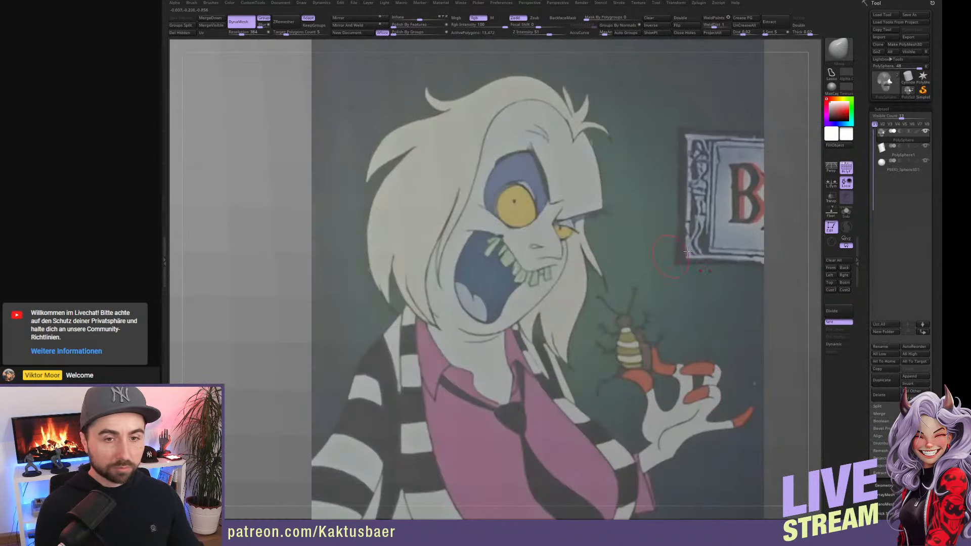
# Select the appended sphere and scale it down to eyeball size.
pyautogui.click(891, 167)
pyautogui.press('e')
pyautogui.moveTo(557, 214)
pyautogui.mouseDown()
pyautogui.moveTo(557, 361)
pyautogui.moveTo(557, 290)
pyautogui.mouseUp()
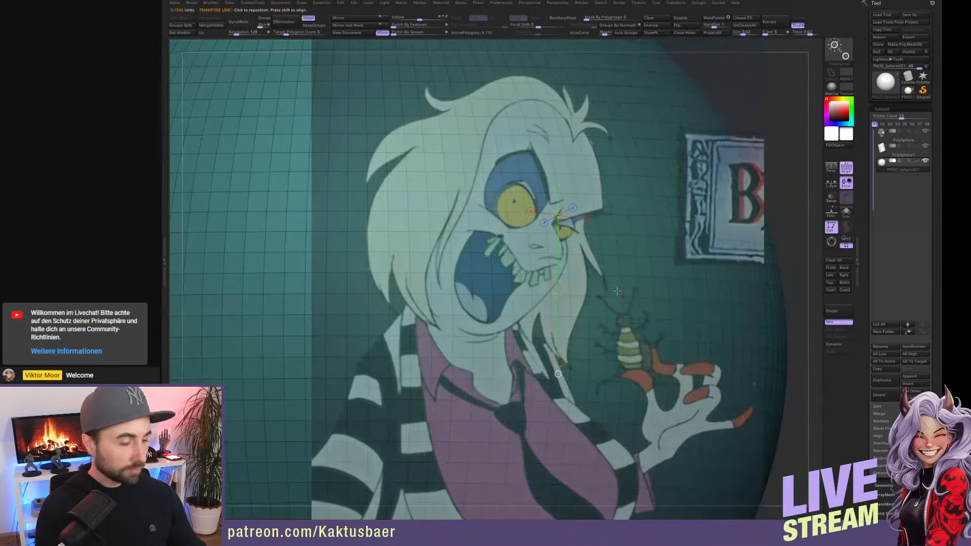
pyautogui.moveTo(558, 359); pyautogui.dragTo(557, 233)
pyautogui.moveTo(613, 255); pyautogui.dragTo(656, 255, button='right')
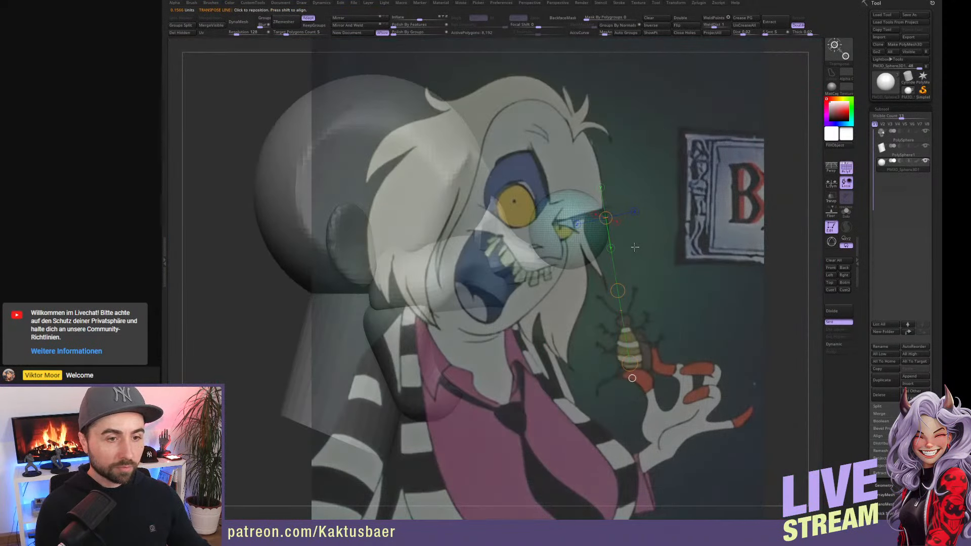
# Move the small sphere from the center of the face sideways and back into one eye socket.
pyautogui.press('w')
pyautogui.moveTo(556, 221)
pyautogui.mouseDown()
pyautogui.moveTo(602, 221)
pyautogui.moveTo(559, 251)
pyautogui.moveTo(489, 229)
pyautogui.mouseUp()
pyautogui.moveTo(488, 229); pyautogui.dragTo(434, 231, button='right')
pyautogui.moveTo(419, 233)
pyautogui.keyDown('shift'); pyautogui.mouseDown()
pyautogui.moveTo(644, 229)
pyautogui.moveTo(647, 193)
pyautogui.mouseUp(); pyautogui.keyUp('shift')
pyautogui.press('q')
pyautogui.moveTo(635, 235)
pyautogui.mouseDown(button='right')
pyautogui.moveTo(661, 239)
pyautogui.moveTo(639, 231)
pyautogui.mouseUp(button='right')
# Reselect the eyeball and push it slightly deeper into the head in the side view.
pyautogui.keyDown('alt'); pyautogui.click(662, 239); pyautogui.keyUp('alt')
pyautogui.keyDown('alt'); pyautogui.click(628, 226); pyautogui.keyUp('alt')
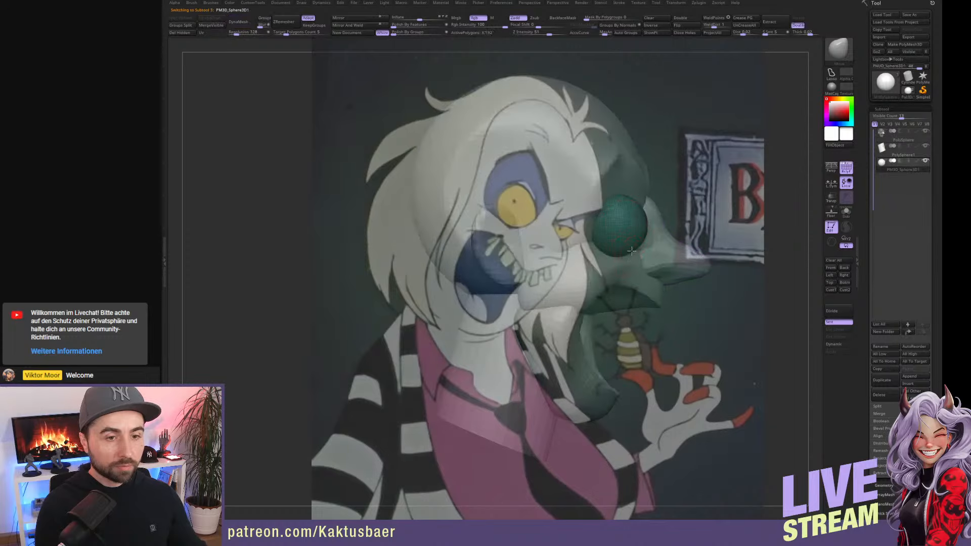
pyautogui.press('w')
pyautogui.moveTo(630, 221)
pyautogui.keyDown('shift'); pyautogui.mouseDown()
pyautogui.moveTo(584, 221)
pyautogui.moveTo(603, 219)
pyautogui.mouseUp(); pyautogui.keyUp('shift')
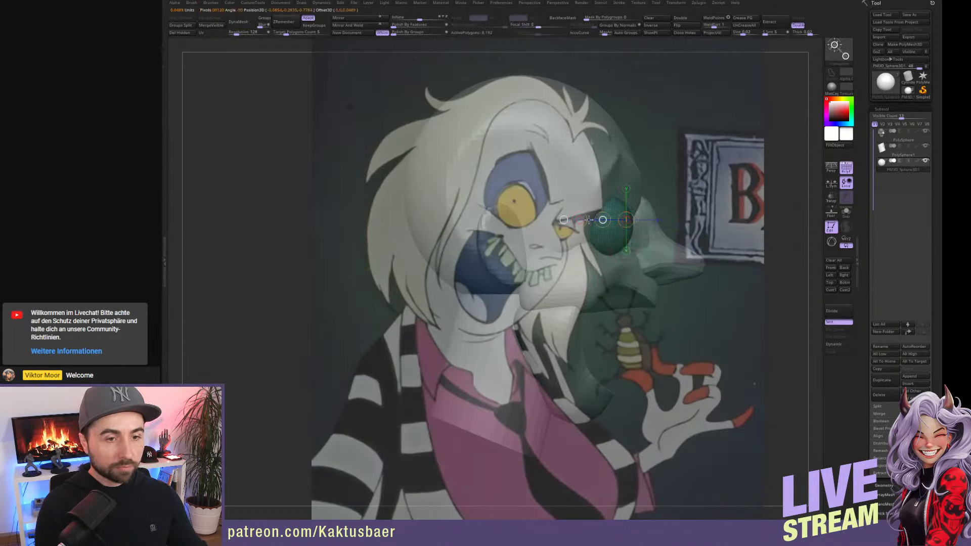
pyautogui.press('q')
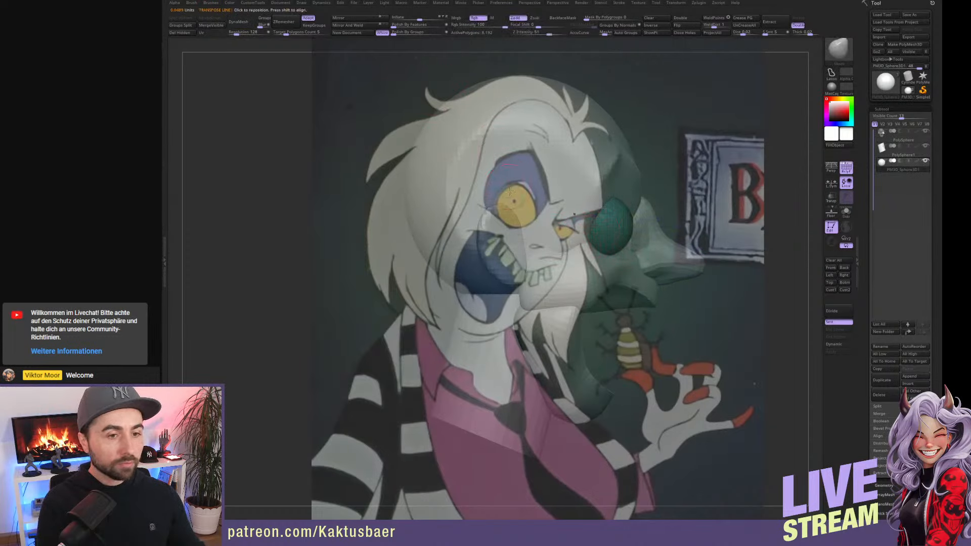
# Mirror and weld the eyeball to create the matching eye on the other side of the head.
pyautogui.moveTo(614, 281); pyautogui.dragTo(637, 292, button='right')
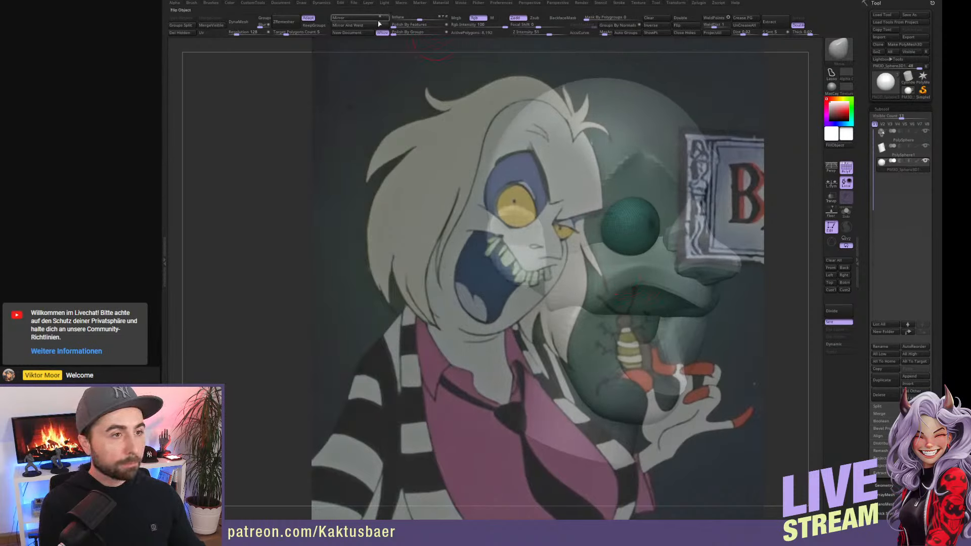
pyautogui.click(349, 26)
pyautogui.moveTo(631, 264); pyautogui.dragTo(592, 246, button='right')
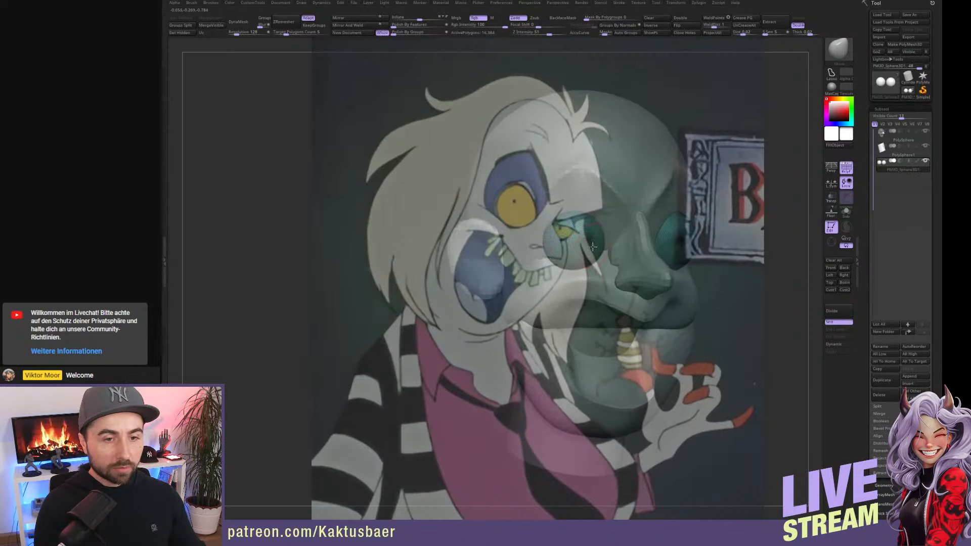
# Recall the stored reference view and move the eyeball pair to line up with the reference's yellow eyes.
pyautogui.click(830, 267)
pyautogui.press('w')
pyautogui.moveTo(469, 175); pyautogui.dragTo(529, 213)
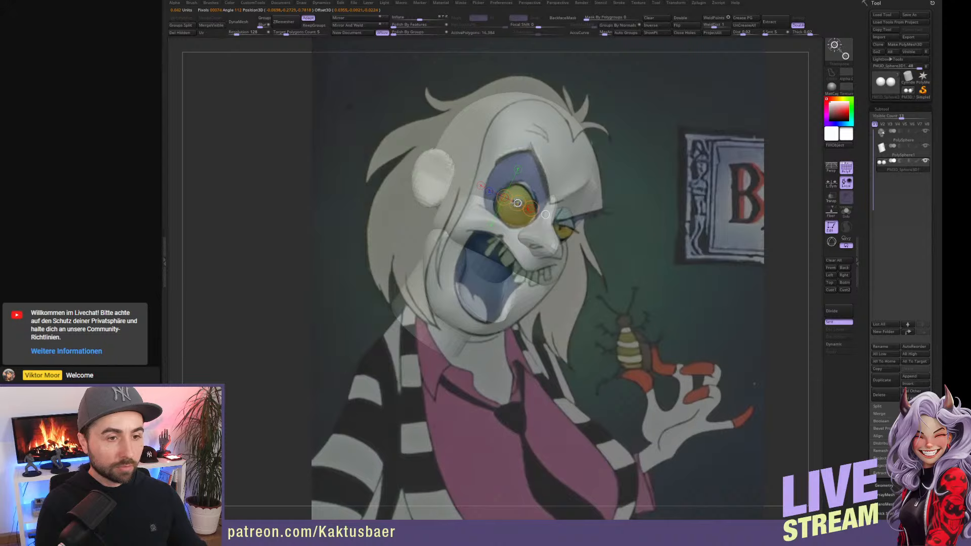
pyautogui.press('q')
pyautogui.moveTo(589, 218)
pyautogui.mouseDown(button='right')
pyautogui.moveTo(513, 231)
pyautogui.moveTo(590, 238)
pyautogui.mouseUp(button='right')
pyautogui.press('w')
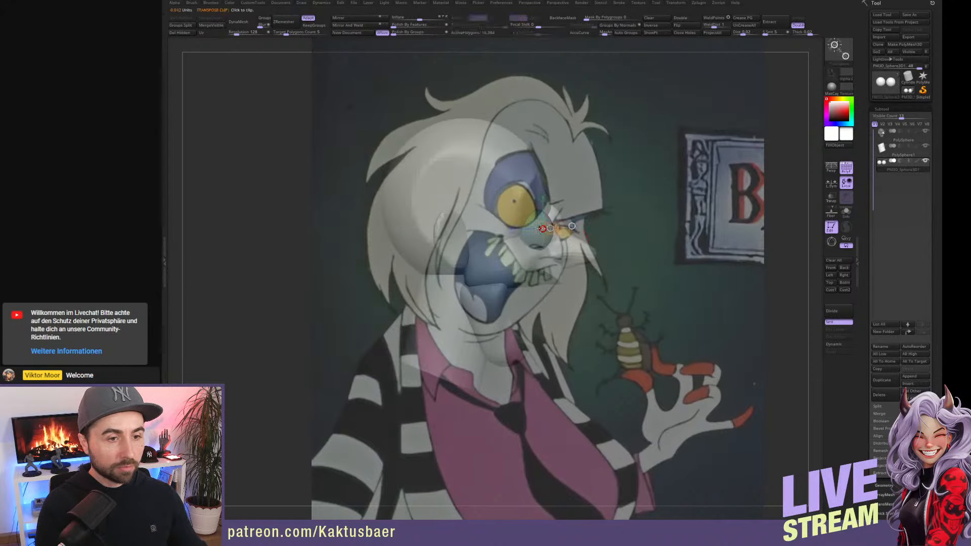
pyautogui.moveTo(542, 228); pyautogui.dragTo(534, 230)
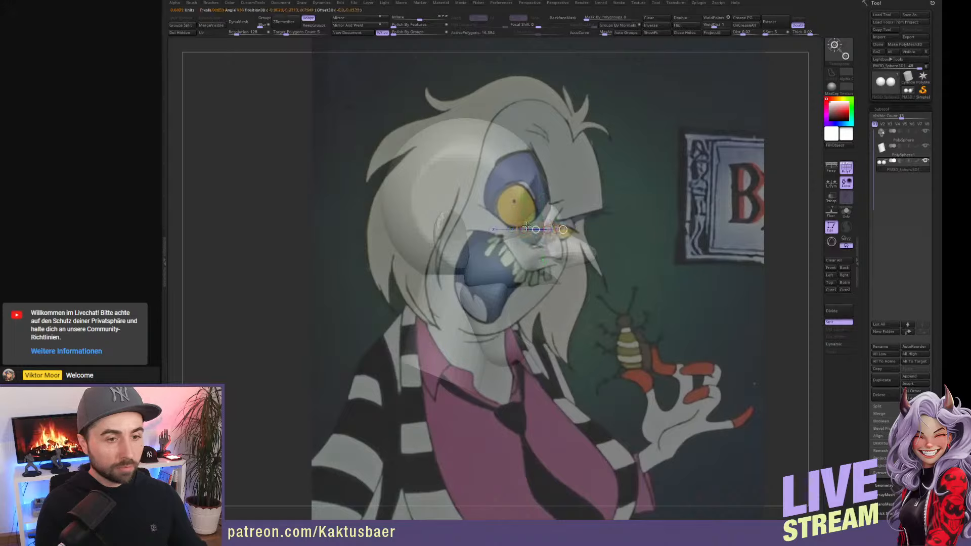
pyautogui.press('q')
pyautogui.moveTo(807, 273); pyautogui.dragTo(806, 265)
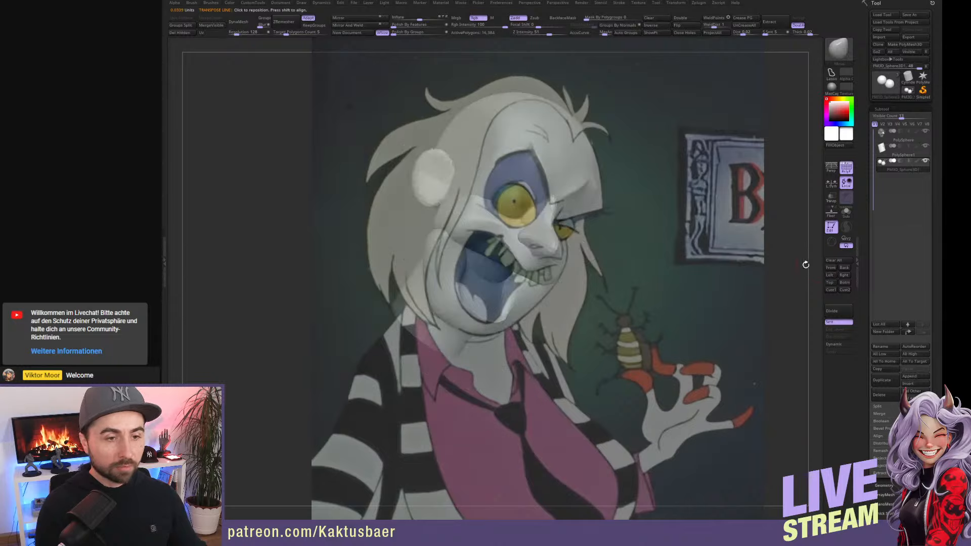
pyautogui.press('w')
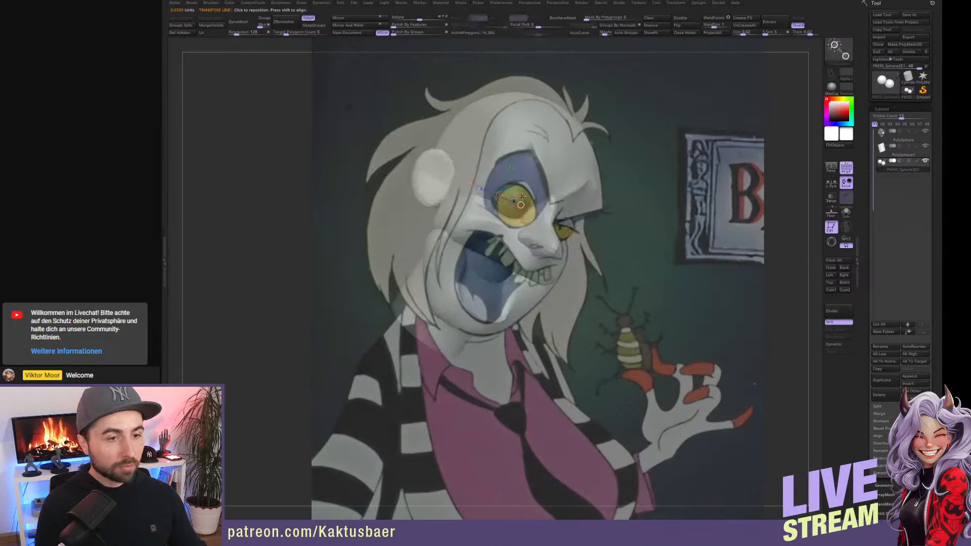
pyautogui.press('q')
# Select the head and fit the area around the eye sockets and nose bridge to the eyeballs with the Move brush.
pyautogui.keyDown('alt'); pyautogui.click(531, 183); pyautogui.keyUp('alt')
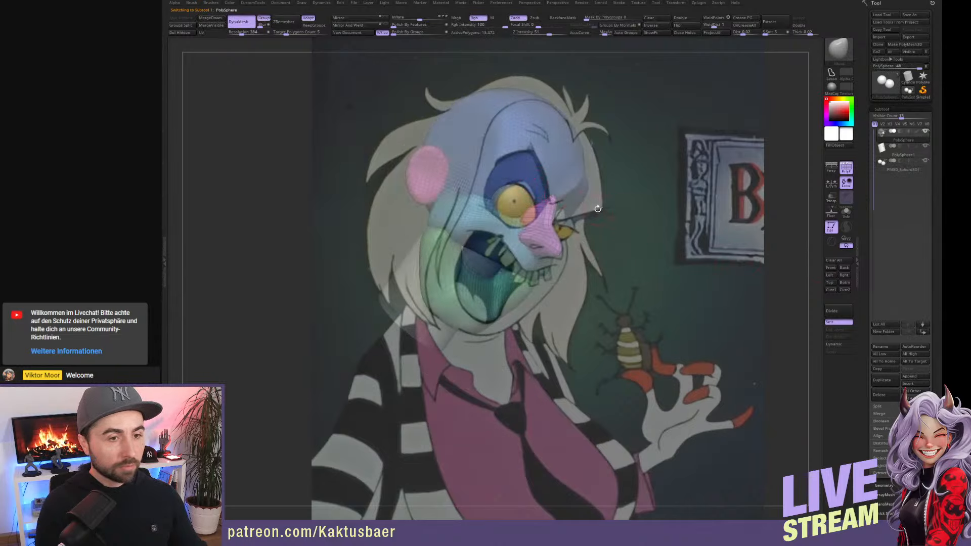
pyautogui.press('w')
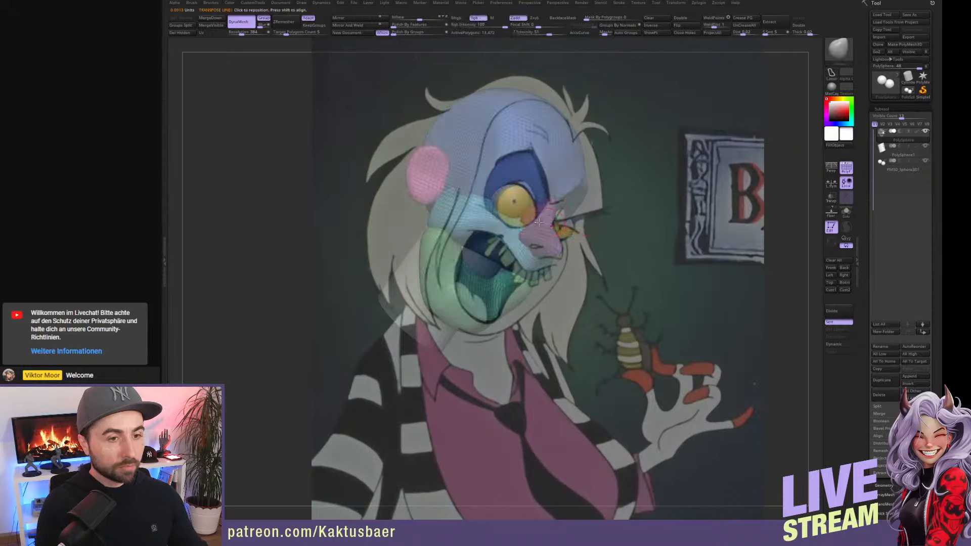
pyautogui.press('q')
pyautogui.moveTo(539, 222)
pyautogui.mouseDown(button='right')
pyautogui.moveTo(551, 220)
pyautogui.moveTo(540, 222)
pyautogui.mouseUp(button='right')
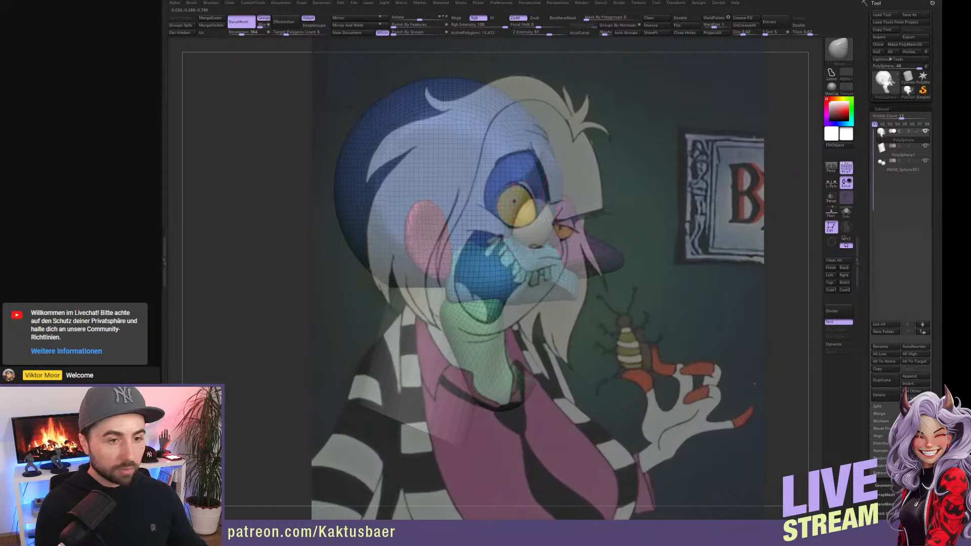
pyautogui.moveTo(545, 218)
pyautogui.mouseDown(button='right')
pyautogui.moveTo(550, 230)
pyautogui.moveTo(556, 224)
pyautogui.moveTo(541, 225)
pyautogui.moveTo(543, 234)
pyautogui.moveTo(521, 214)
pyautogui.mouseUp(button='right')
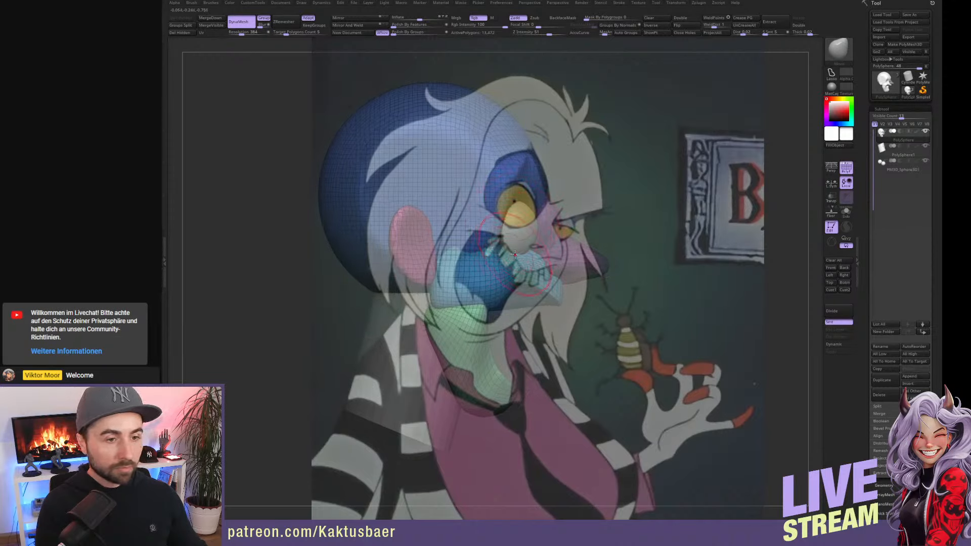
pyautogui.moveTo(514, 254); pyautogui.dragTo(549, 244, button='right')
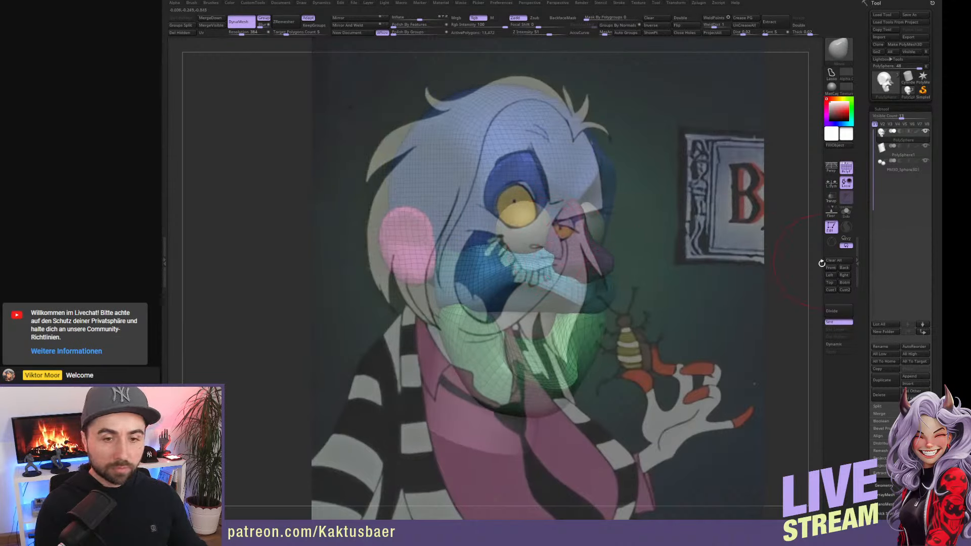
pyautogui.moveTo(821, 263); pyautogui.dragTo(720, 259, button='right')
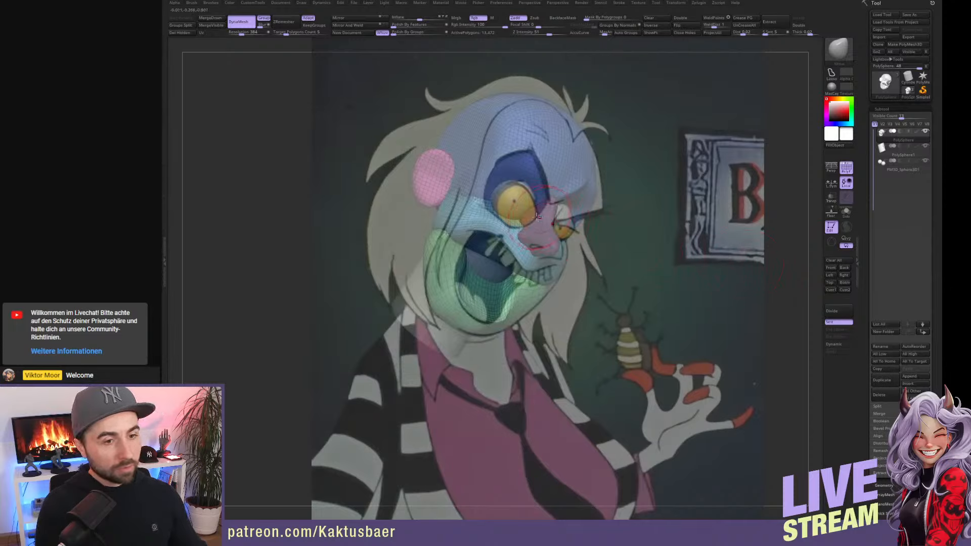
# Select the eyeballs, shift them slightly back in the side view, and compare them with the reference in the stored view.
pyautogui.keyDown('alt'); pyautogui.click(516, 203); pyautogui.keyUp('alt')
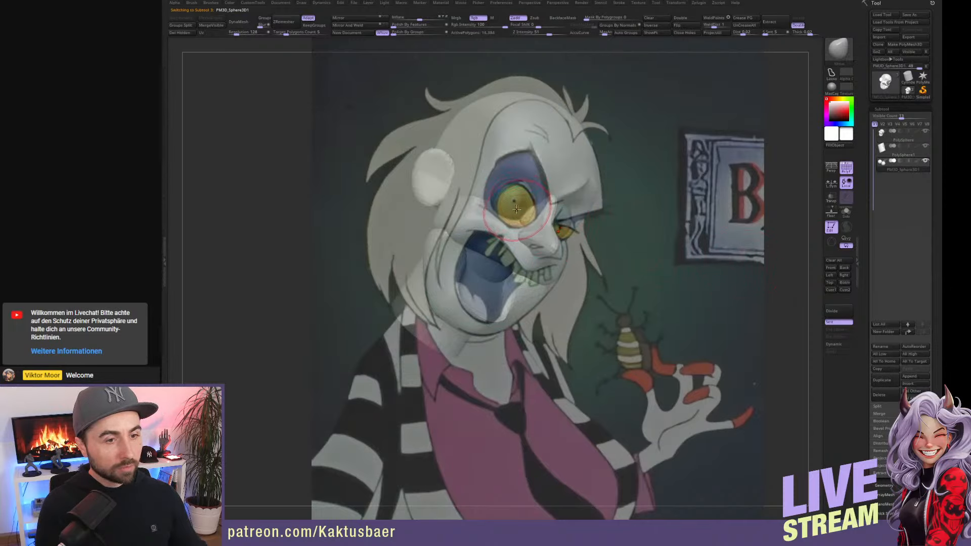
pyautogui.press('w')
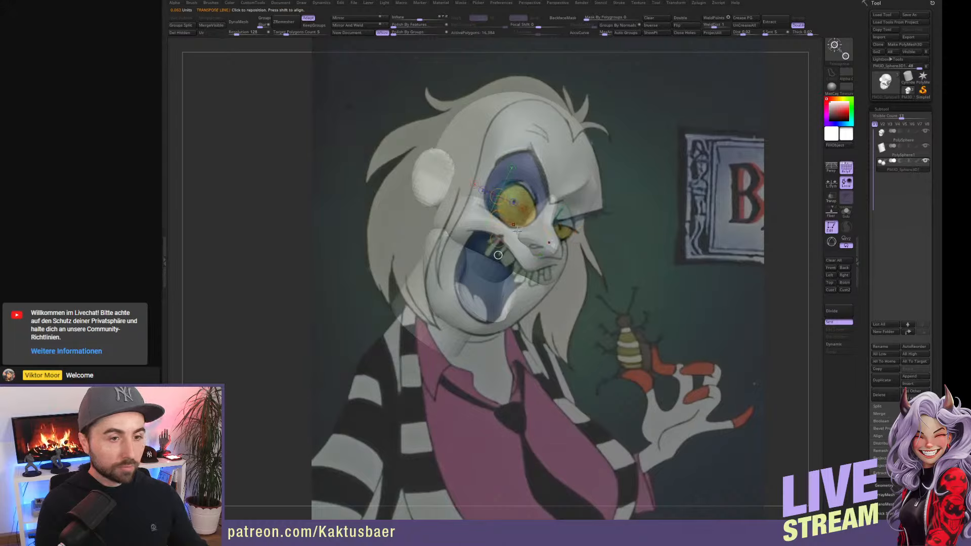
pyautogui.press('q')
pyautogui.moveTo(500, 224)
pyautogui.mouseDown(button='right')
pyautogui.moveTo(533, 233)
pyautogui.moveTo(524, 214)
pyautogui.moveTo(542, 213)
pyautogui.mouseUp(button='right')
pyautogui.hotkey('alt', 's')
pyautogui.press('w')
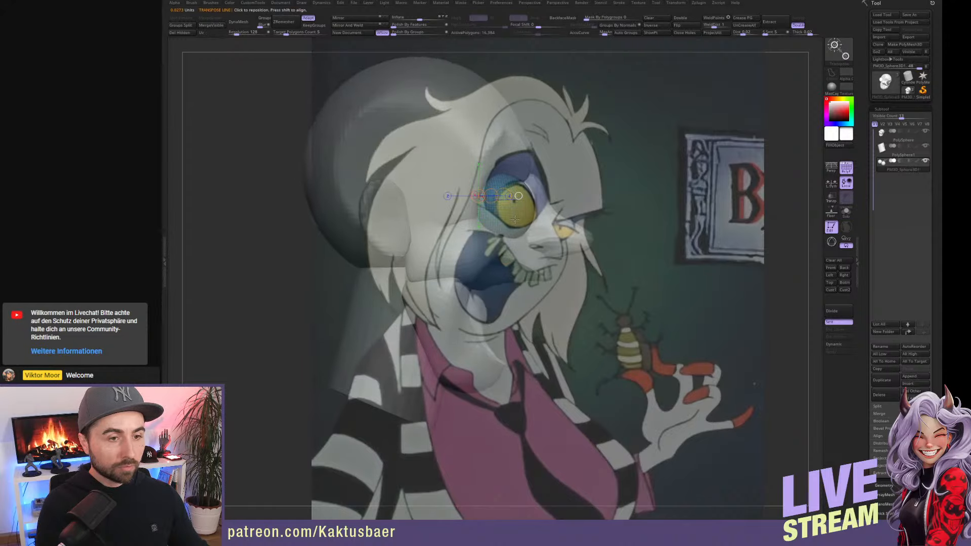
pyautogui.moveTo(493, 194); pyautogui.dragTo(484, 196)
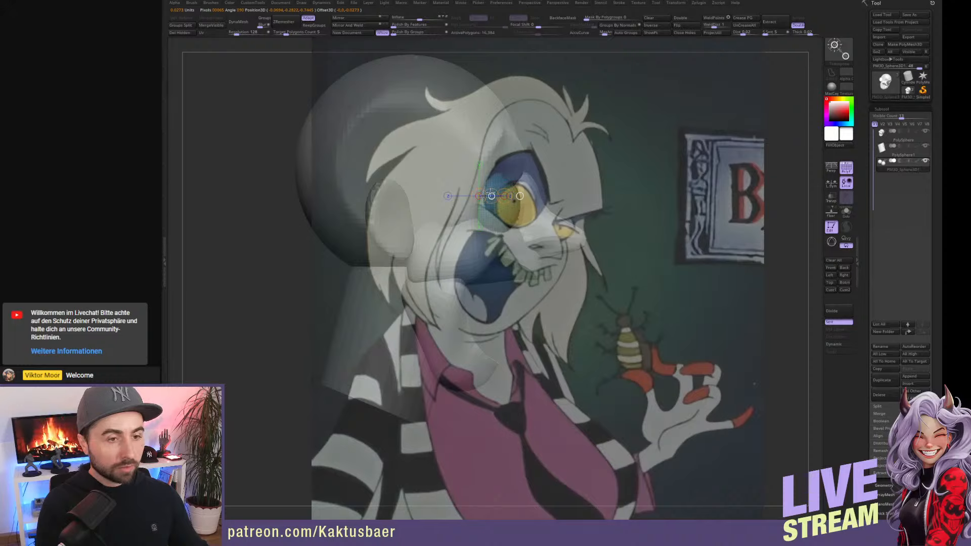
pyautogui.press('q')
pyautogui.click(830, 268)
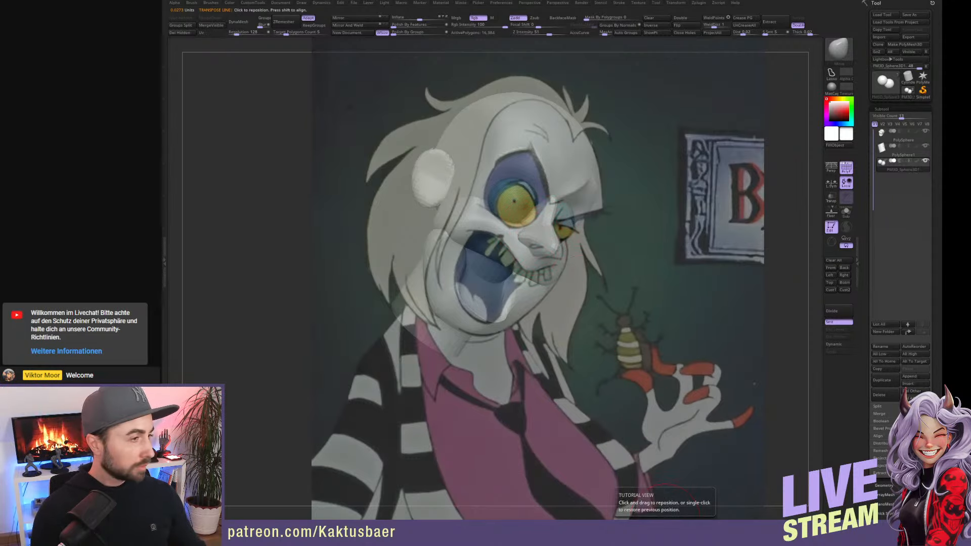
# Select the eyeballs, hide the reference image, and adjust their depth in the sockets from the side view.
pyautogui.keyDown('alt'); pyautogui.click(531, 222); pyautogui.keyUp('alt')
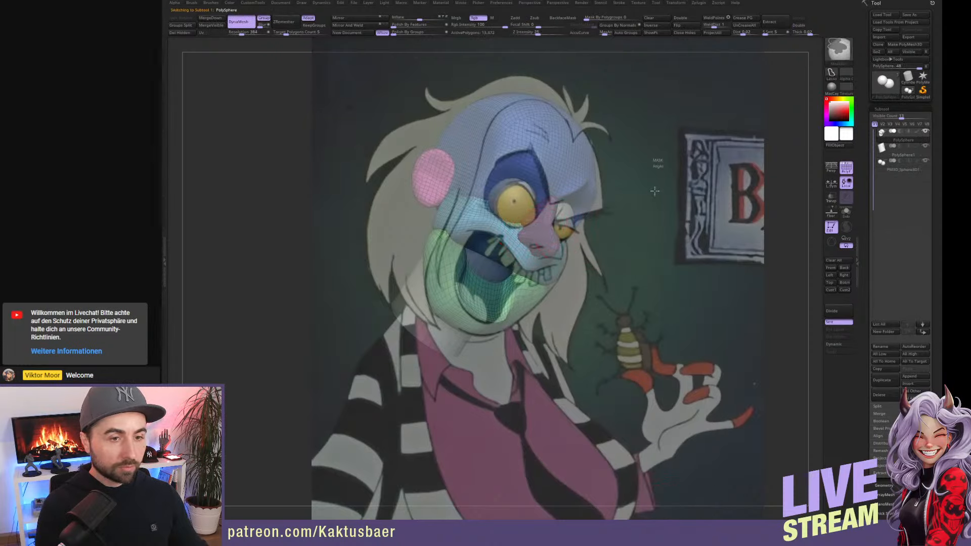
pyautogui.press('p')
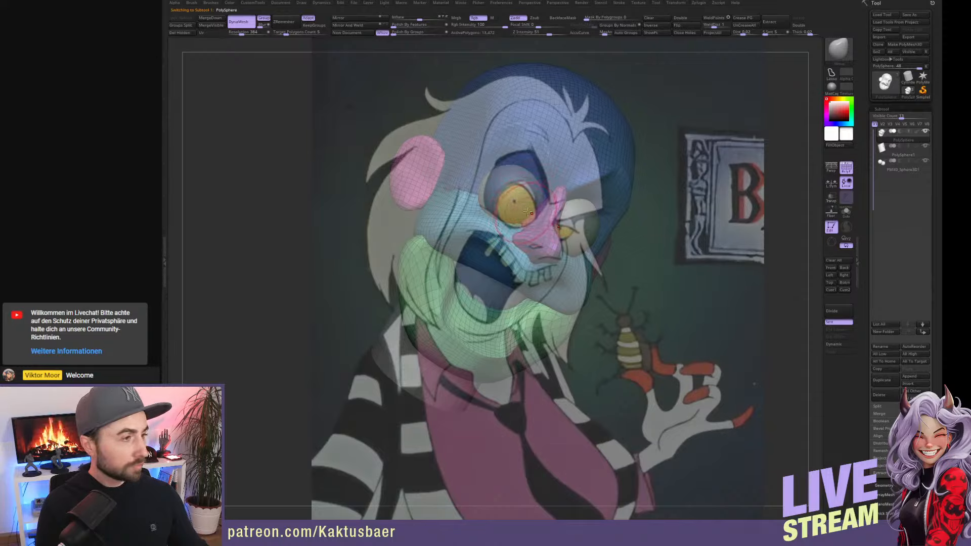
pyautogui.keyDown('alt'); pyautogui.click(548, 231); pyautogui.keyUp('alt')
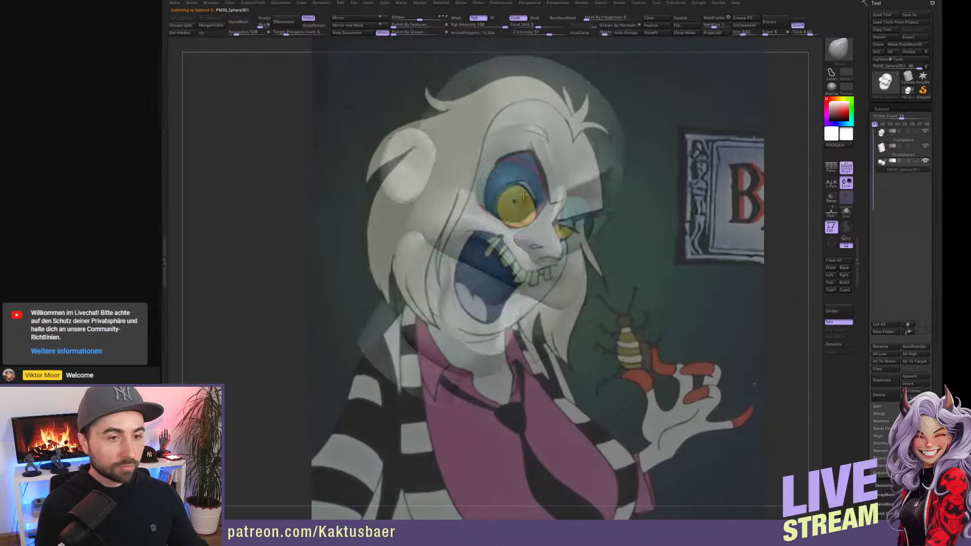
pyautogui.press('w')
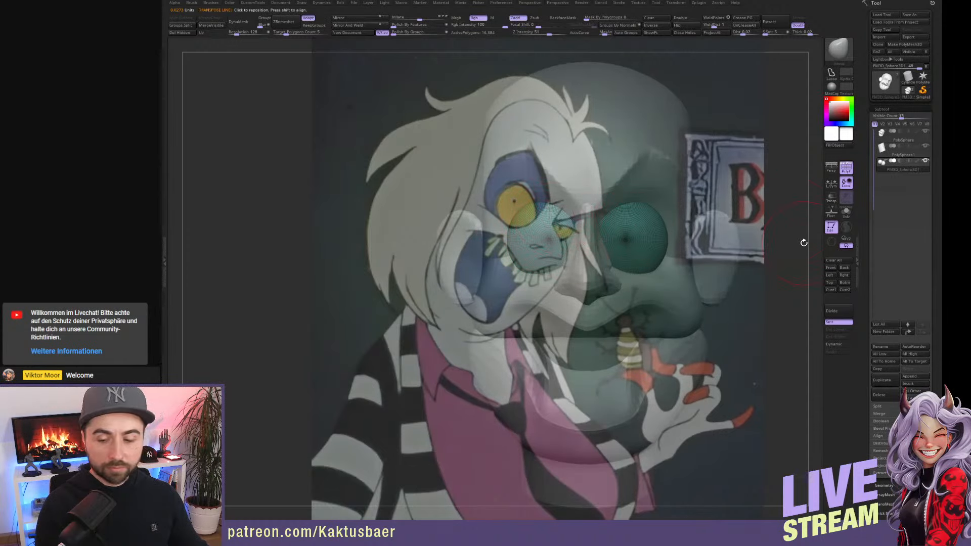
pyautogui.hotkey('shift', 'z')
pyautogui.keyDown('alt'); pyautogui.moveTo(594, 244); pyautogui.dragTo(565, 212, button='right'); pyautogui.keyUp('alt')
pyautogui.press('w')
pyautogui.moveTo(541, 217); pyautogui.dragTo(552, 218)
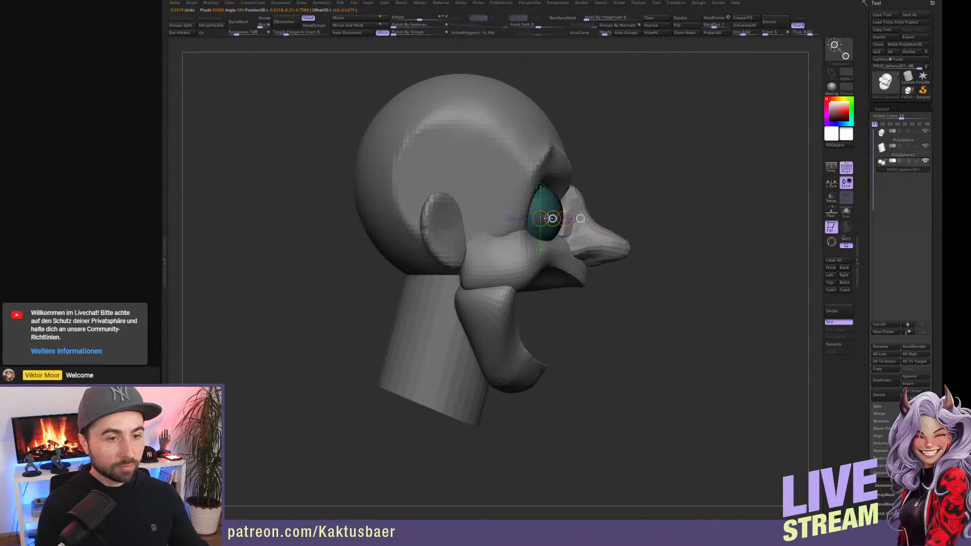
pyautogui.press('q')
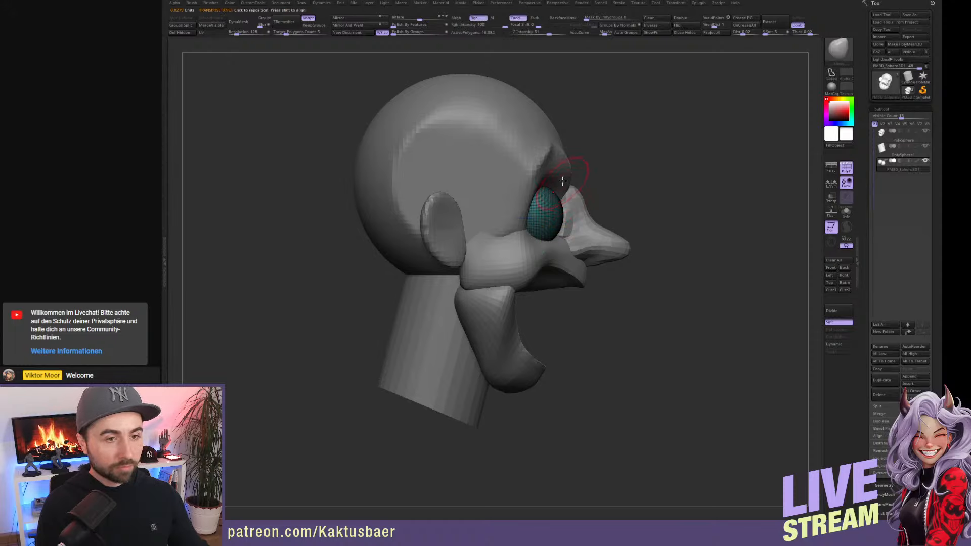
# Select the head and reshape the brow and eye socket edges around the eyeballs with the Move brush.
pyautogui.keyDown('alt'); pyautogui.click(566, 180); pyautogui.keyUp('alt')
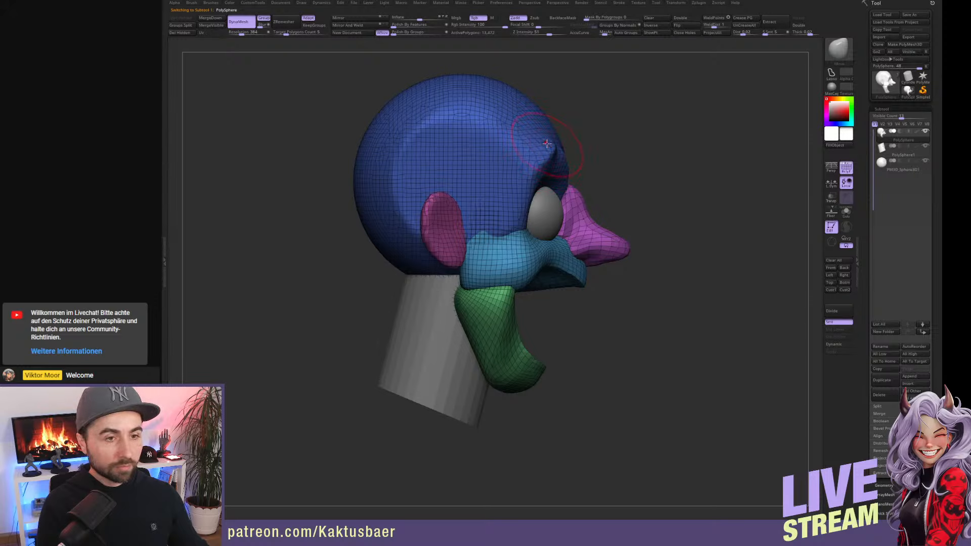
pyautogui.moveTo(550, 155); pyautogui.dragTo(571, 141, button='right')
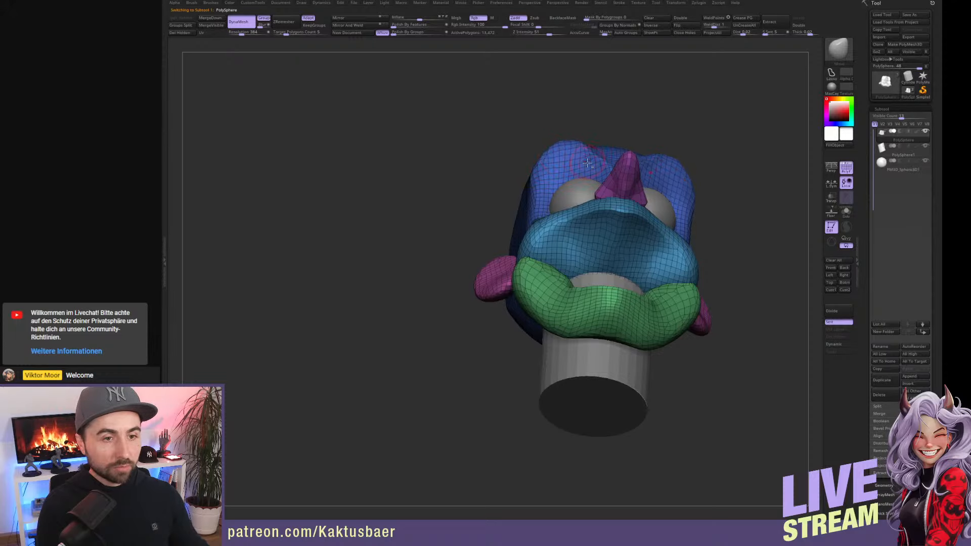
pyautogui.moveTo(586, 162)
pyautogui.mouseDown(button='right')
pyautogui.moveTo(582, 179)
pyautogui.moveTo(597, 202)
pyautogui.moveTo(570, 184)
pyautogui.moveTo(558, 197)
pyautogui.moveTo(518, 172)
pyautogui.moveTo(470, 181)
pyautogui.moveTo(539, 225)
pyautogui.moveTo(556, 215)
pyautogui.moveTo(545, 204)
pyautogui.moveTo(581, 244)
pyautogui.moveTo(534, 273)
pyautogui.moveTo(545, 305)
pyautogui.moveTo(581, 269)
pyautogui.mouseUp(button='right')
pyautogui.press('shift')
# Duplicate the eyeballs and cut away the upper half of the copy with a horizontal Trim Curve in the side view.
pyautogui.keyDown('alt'); pyautogui.click(581, 269); pyautogui.keyUp('alt')
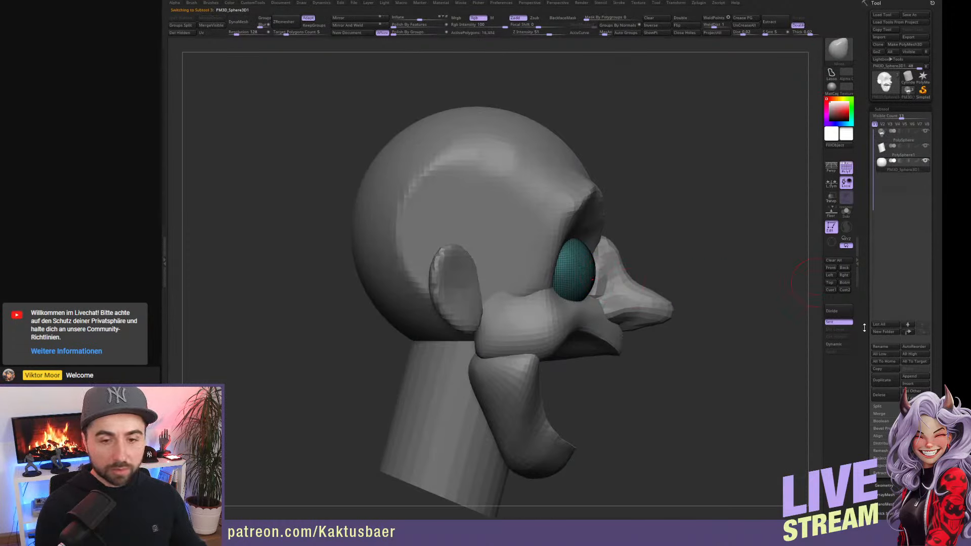
pyautogui.scroll(-5, 864, 327)
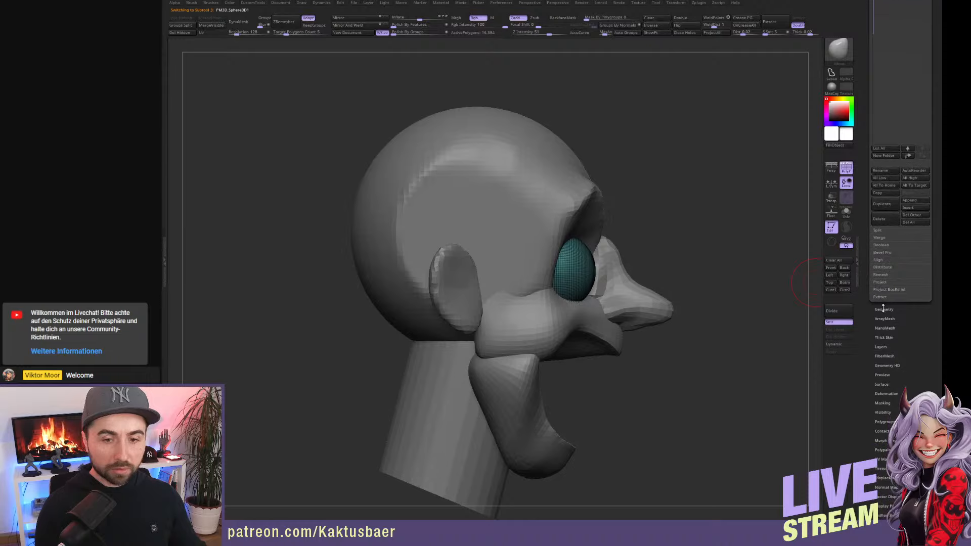
pyautogui.scroll(3, 866, 228)
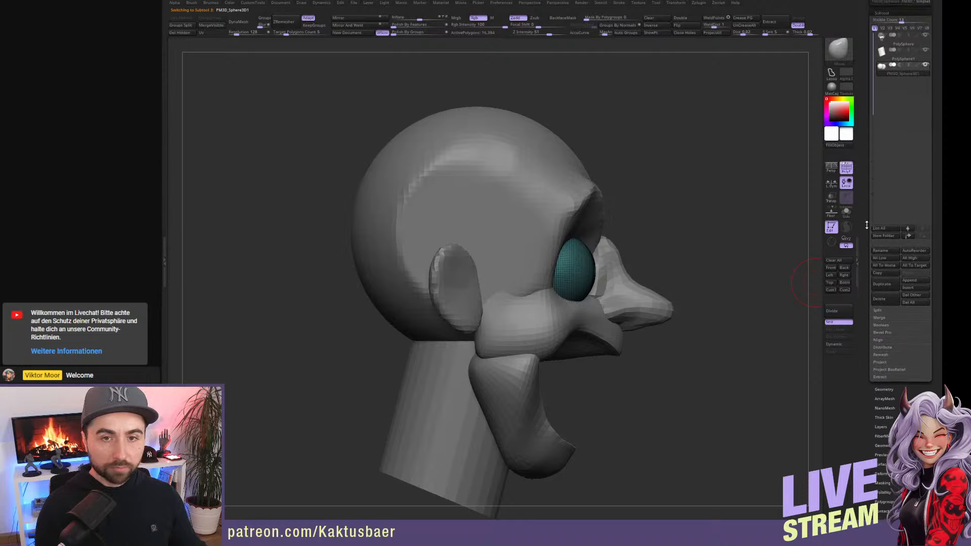
pyautogui.scroll(1, 866, 229)
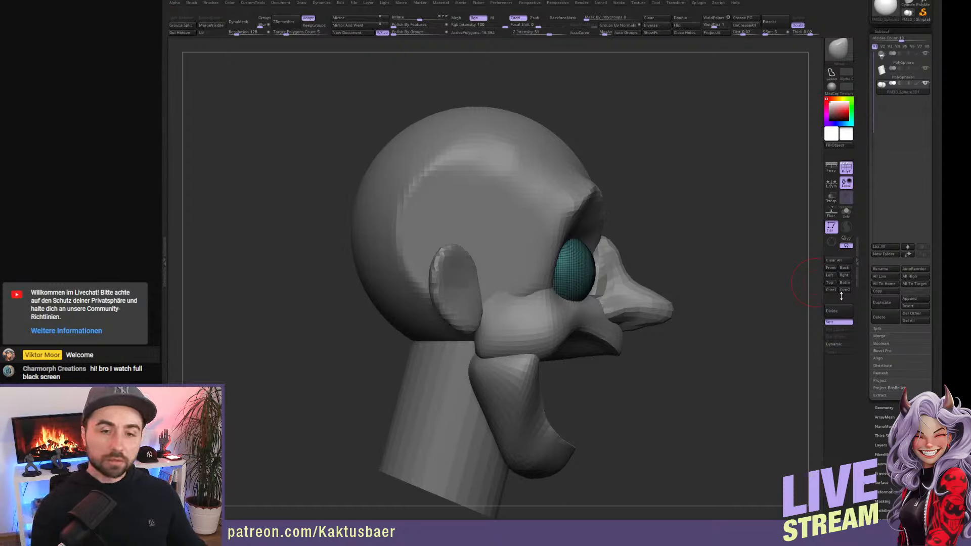
pyautogui.click(883, 303)
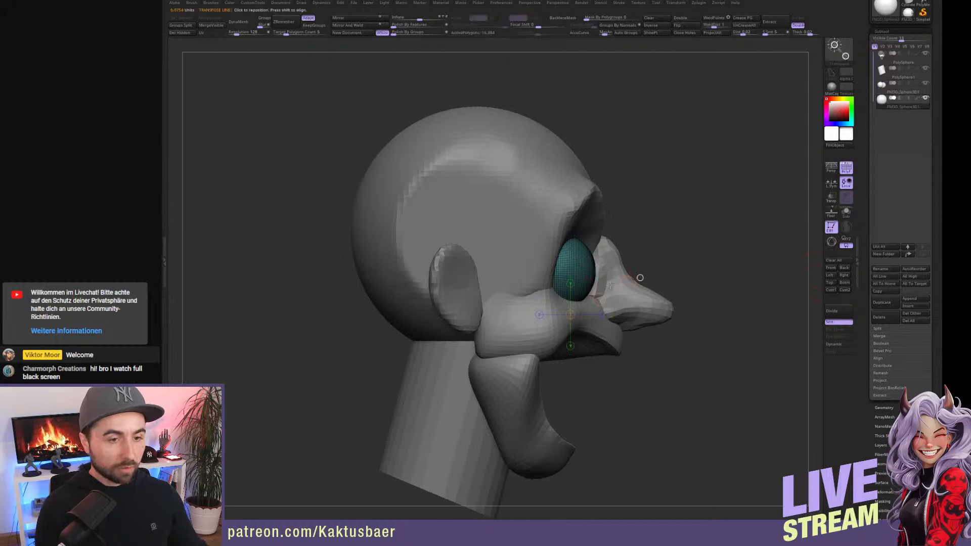
pyautogui.press('space')
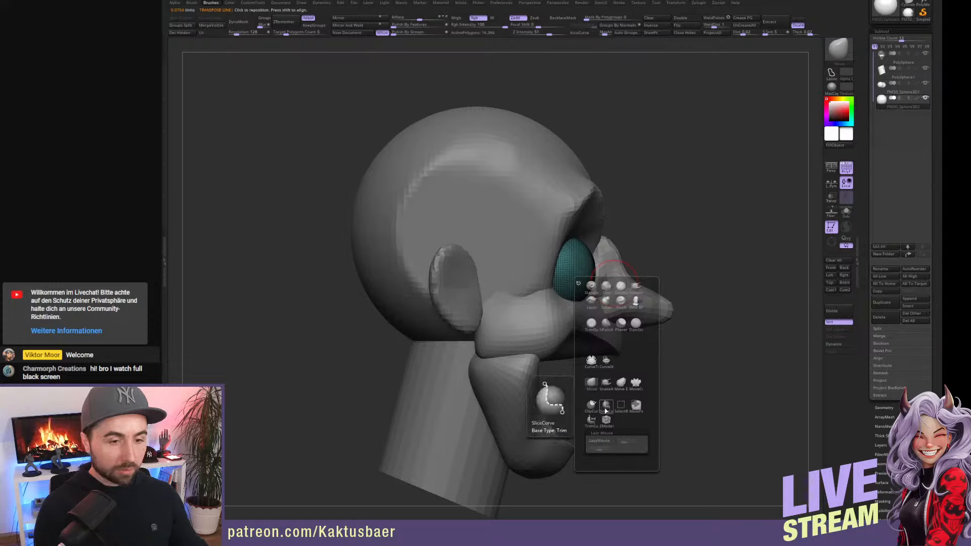
pyautogui.click(592, 422)
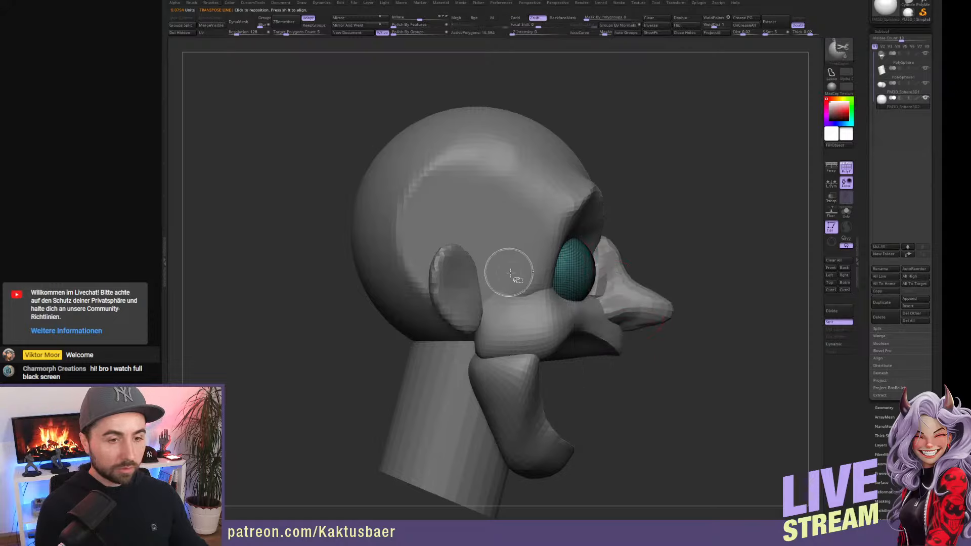
pyautogui.moveTo(507, 271); pyautogui.dragTo(630, 274)
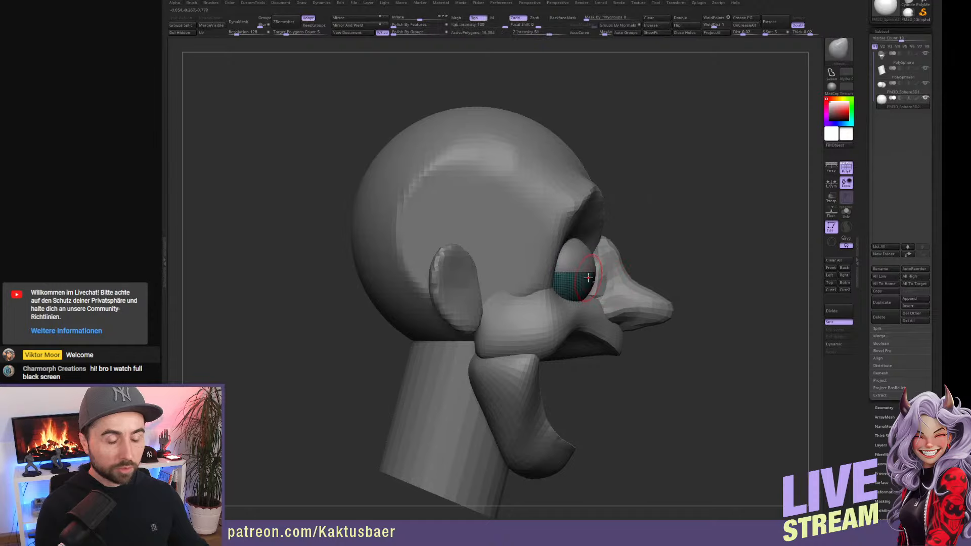
# Inflate the half spheres slightly and tilt them down toward the nose in the side view as lower eyelids.
pyautogui.keyDown('ctrl'); pyautogui.moveTo(592, 278); pyautogui.dragTo(511, 265, button='right'); pyautogui.keyUp('ctrl')
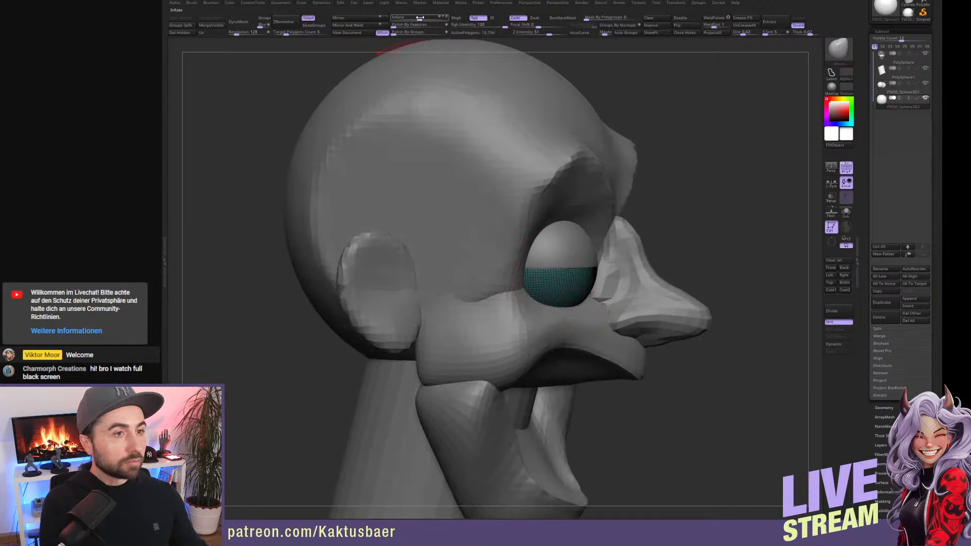
pyautogui.moveTo(420, 18); pyautogui.dragTo(425, 17)
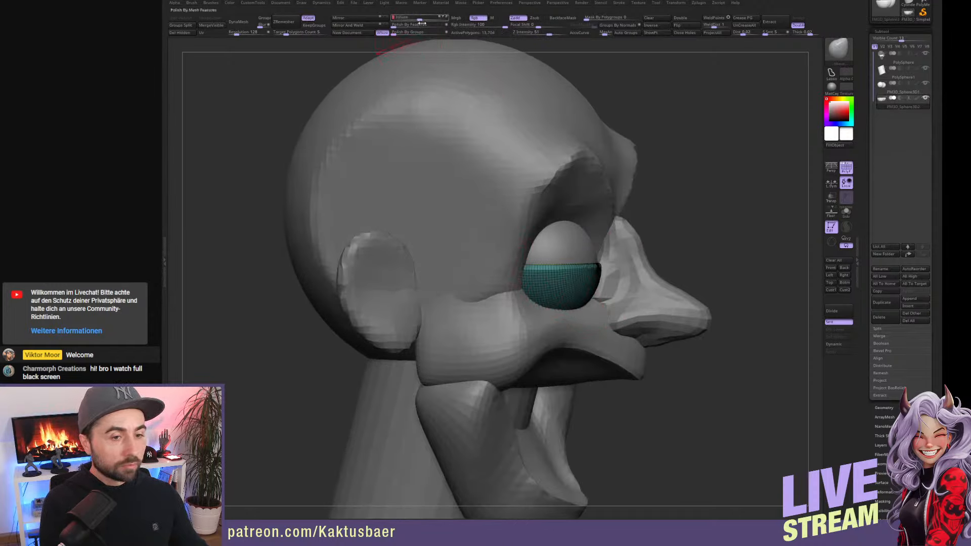
pyautogui.keyDown('shift'); pyautogui.moveTo(625, 277); pyautogui.dragTo(643, 278, button='right'); pyautogui.keyUp('shift')
pyautogui.press('w')
pyautogui.moveTo(545, 268)
pyautogui.mouseDown()
pyautogui.moveTo(544, 332)
pyautogui.moveTo(514, 324)
pyautogui.moveTo(535, 313)
pyautogui.mouseUp()
pyautogui.press('r')
pyautogui.press('w')
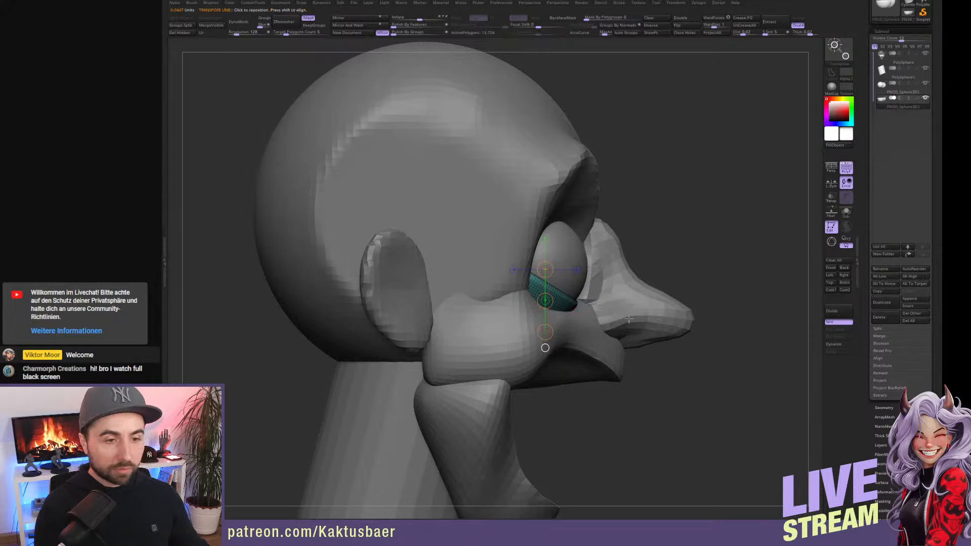
pyautogui.press('q')
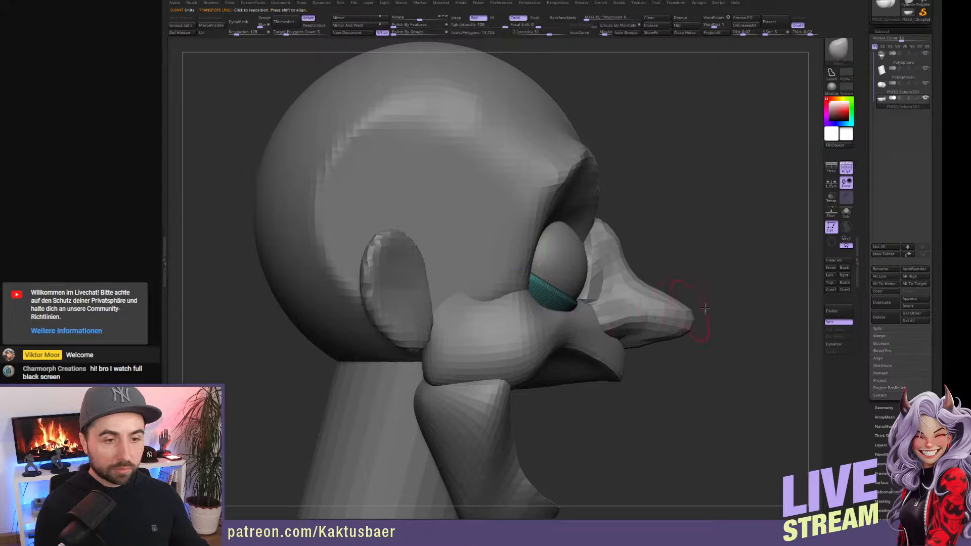
# Duplicate the lower eyelids and rotate the copy over the top of the eyeballs as upper eyelids.
pyautogui.click(883, 305)
pyautogui.press('w')
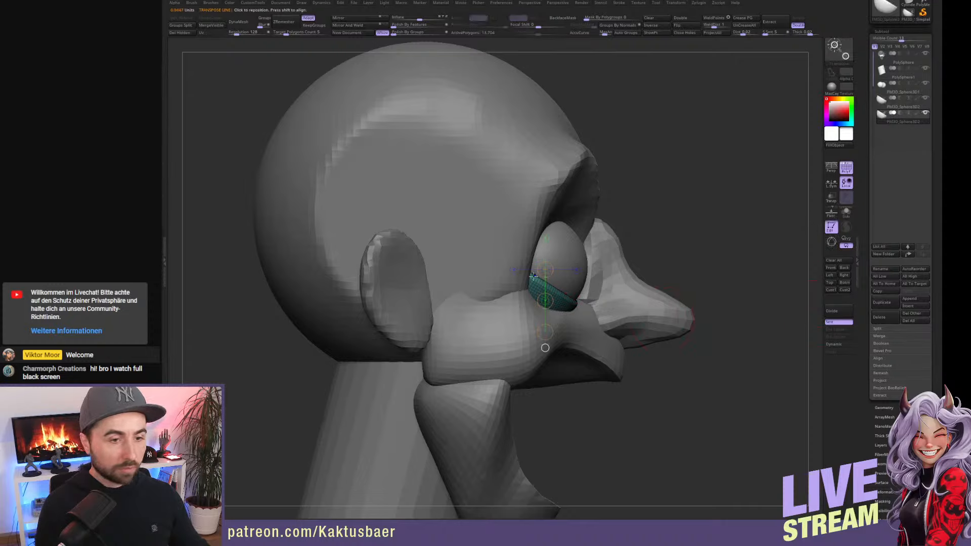
pyautogui.moveTo(534, 276)
pyautogui.keyDown('shift'); pyautogui.mouseDown()
pyautogui.moveTo(567, 275)
pyautogui.moveTo(483, 215)
pyautogui.moveTo(439, 306)
pyautogui.moveTo(488, 434)
pyautogui.mouseUp(); pyautogui.keyUp('shift')
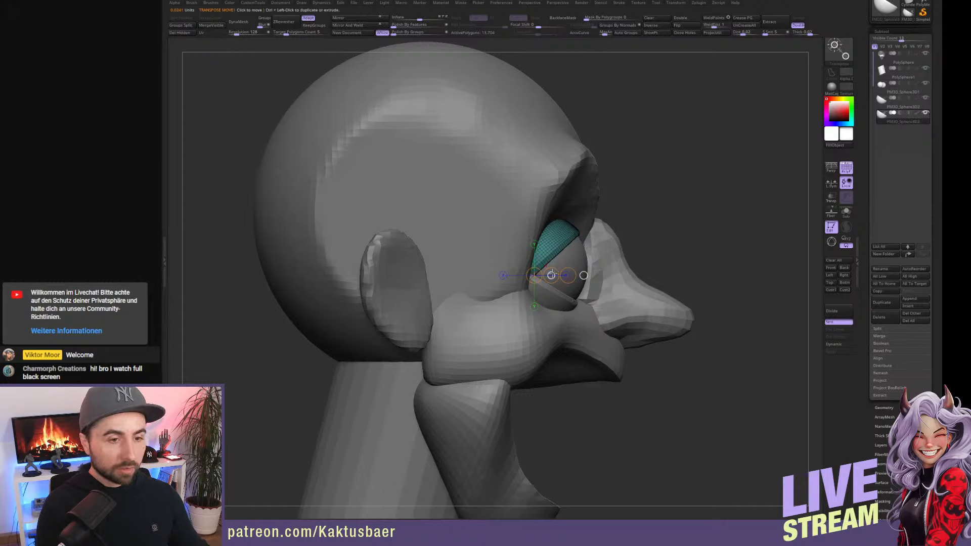
pyautogui.press('q')
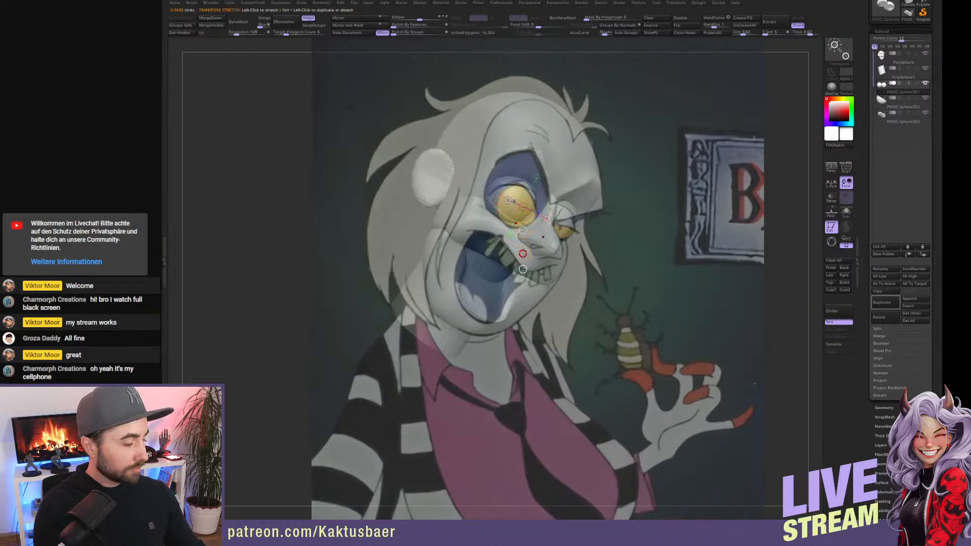
# Solo the eyeballs without the reference, assign auto polygroups, and isolate one eyeball by hiding the other.
pyautogui.hotkey('shift', 's')
pyautogui.press('q')
pyautogui.moveTo(550, 206)
pyautogui.keyDown('ctrl'); pyautogui.mouseDown(button='right')
pyautogui.moveTo(549, 227)
pyautogui.moveTo(513, 220)
pyautogui.mouseUp(button='right'); pyautogui.keyUp('ctrl')
pyautogui.hotkey('shift', 'z')
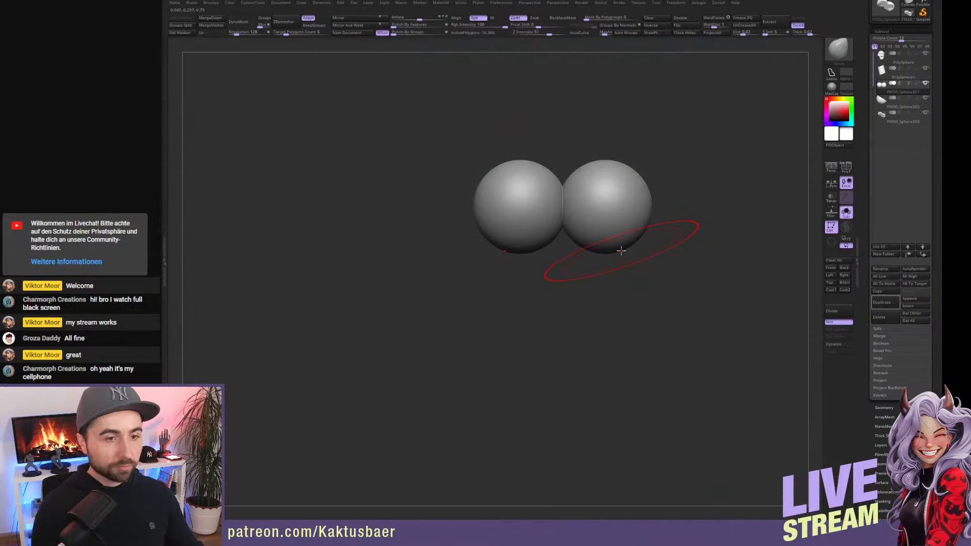
pyautogui.click(626, 35)
pyautogui.keyDown('ctrl'); pyautogui.keyDown('shift'); pyautogui.click(615, 206); pyautogui.keyUp('shift'); pyautogui.keyUp('ctrl')
pyautogui.keyDown('ctrl'); pyautogui.keyDown('shift'); pyautogui.click(613, 210); pyautogui.keyUp('shift'); pyautogui.keyUp('ctrl')
# Smooth the jagged patch on the visible eyeball, delete the hidden eyeball, and show the whole head again.
pyautogui.moveTo(603, 215)
pyautogui.mouseDown(button='right')
pyautogui.moveTo(542, 211)
pyautogui.moveTo(565, 206)
pyautogui.mouseUp(button='right')
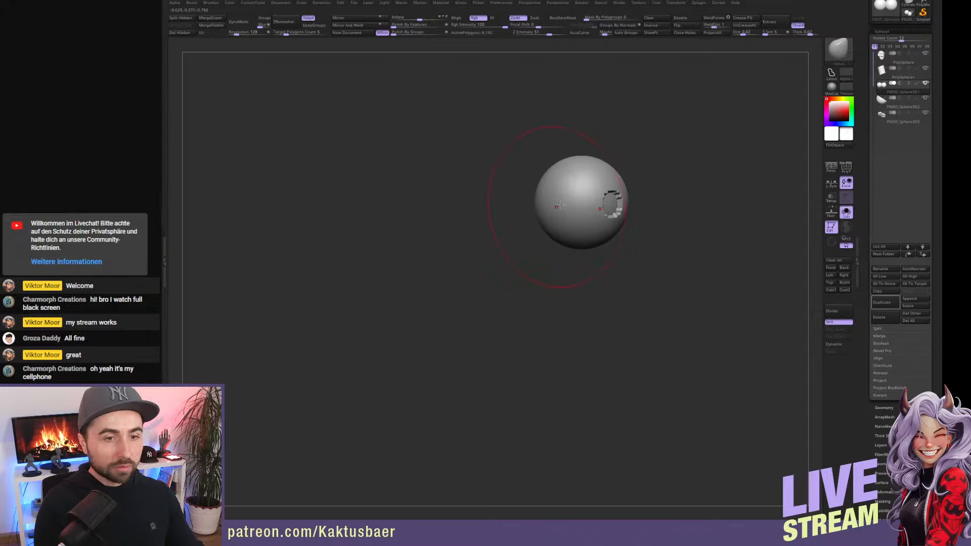
pyautogui.moveTo(610, 209)
pyautogui.keyDown('shift'); pyautogui.mouseDown()
pyautogui.moveTo(616, 202)
pyautogui.moveTo(603, 209)
pyautogui.mouseUp(); pyautogui.keyUp('shift')
pyautogui.moveTo(602, 209); pyautogui.dragTo(577, 203, button='right')
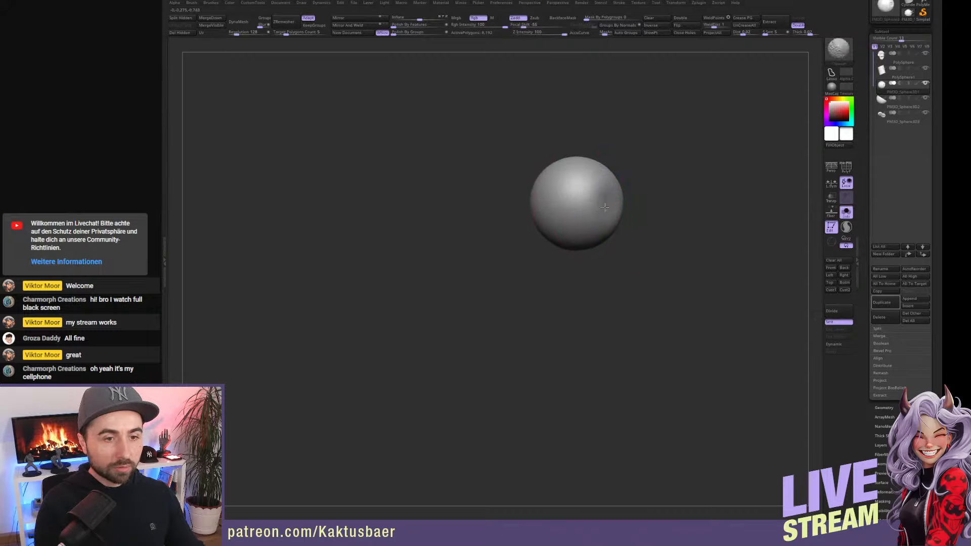
pyautogui.moveTo(457, 204); pyautogui.dragTo(436, 198, button='right')
pyautogui.click(184, 34)
pyautogui.hotkey('alt', 's')
pyautogui.moveTo(519, 219); pyautogui.dragTo(642, 236, button='right')
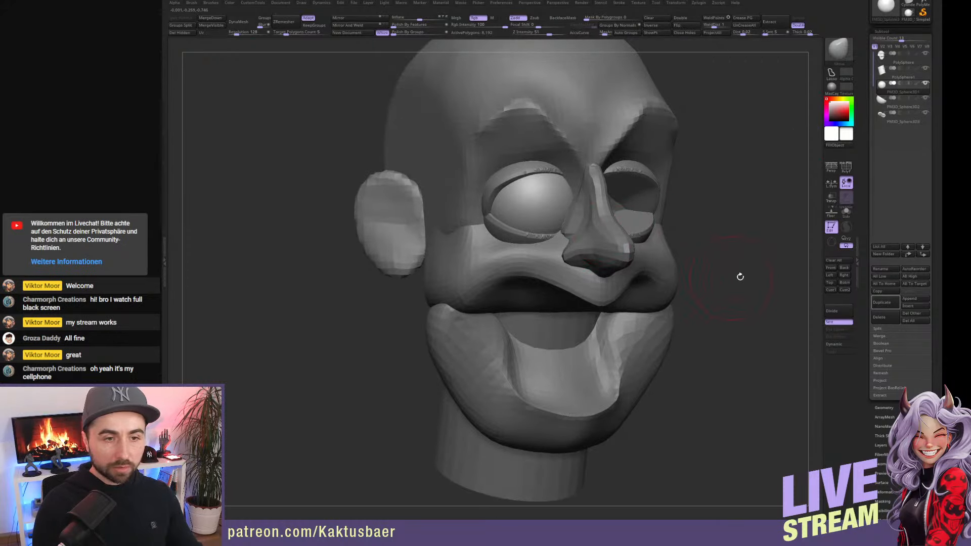
# Recall the stored view with the reference and move the single eyeball onto the reference's larger yellow eye.
pyautogui.click(829, 268)
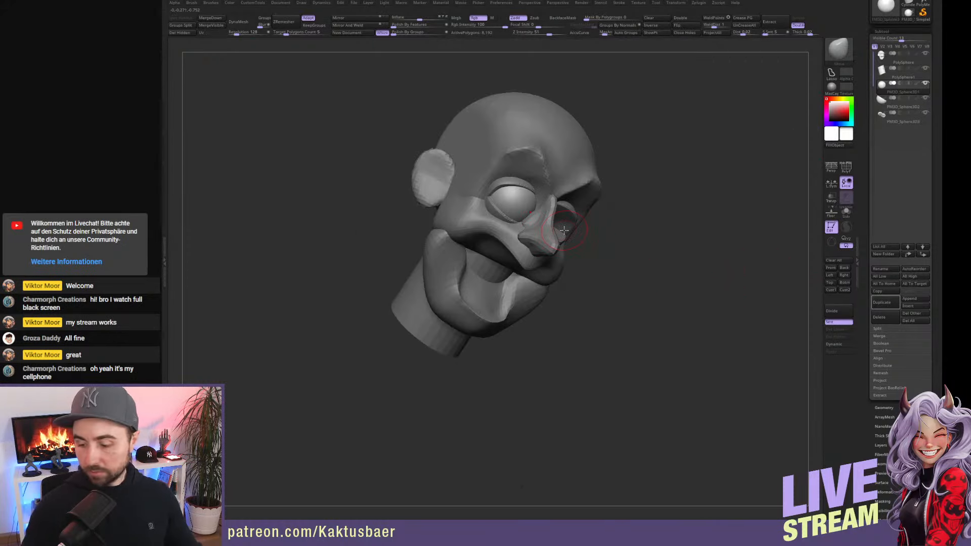
pyautogui.hotkey('shift', 'z')
pyautogui.press('w')
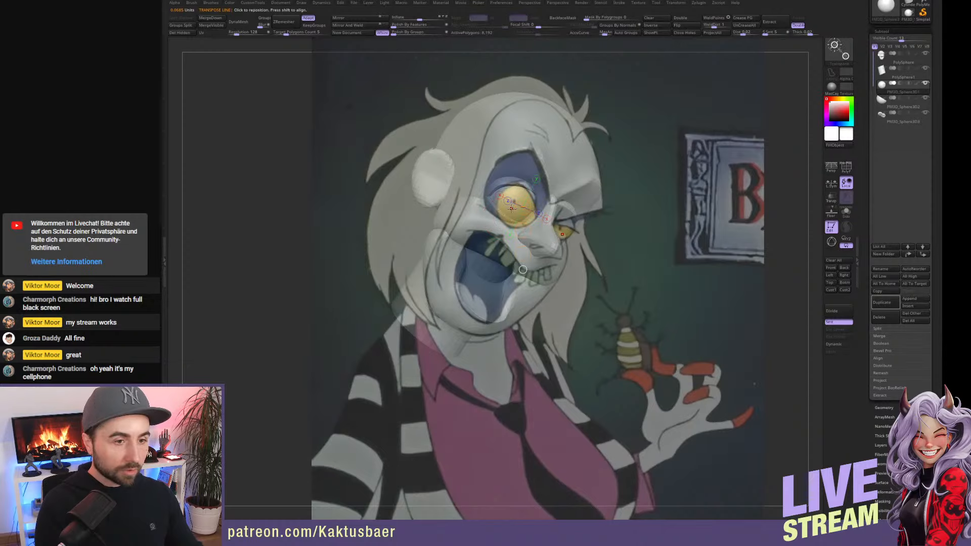
pyautogui.moveTo(513, 210); pyautogui.dragTo(513, 259)
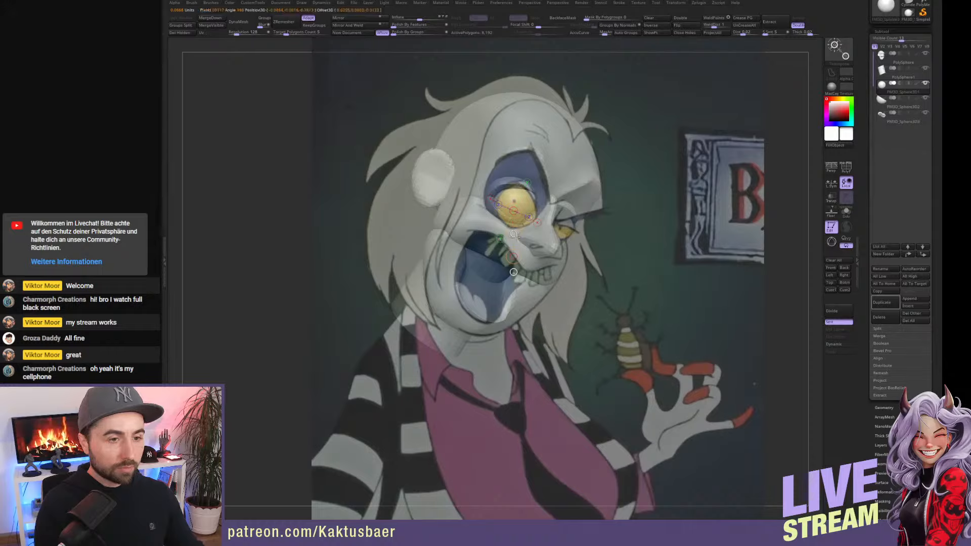
pyautogui.press('q')
# Select the upper eyelids and reposition them to match the lid above the reference's larger yellow eye.
pyautogui.keyDown('alt'); pyautogui.click(512, 186); pyautogui.keyUp('alt')
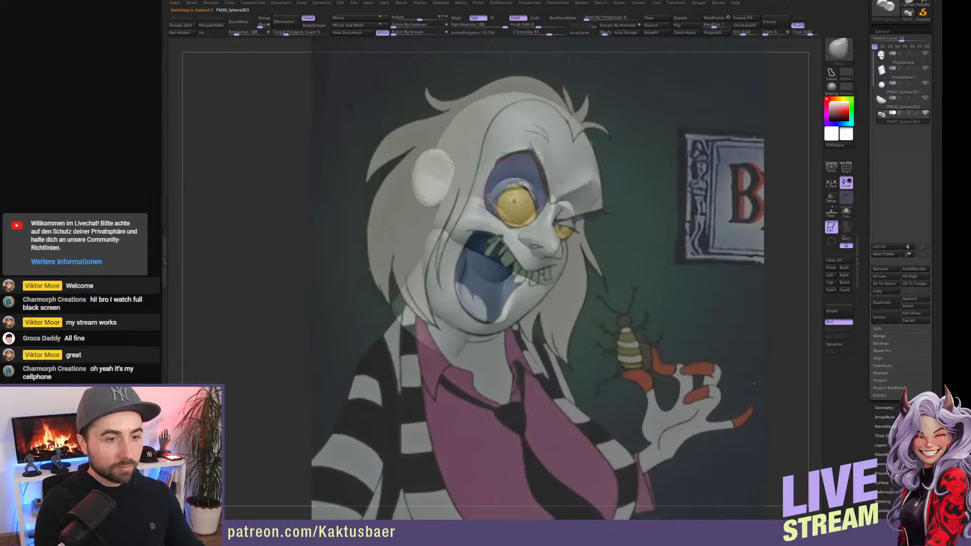
pyautogui.press('w')
pyautogui.moveTo(558, 218); pyautogui.dragTo(546, 228)
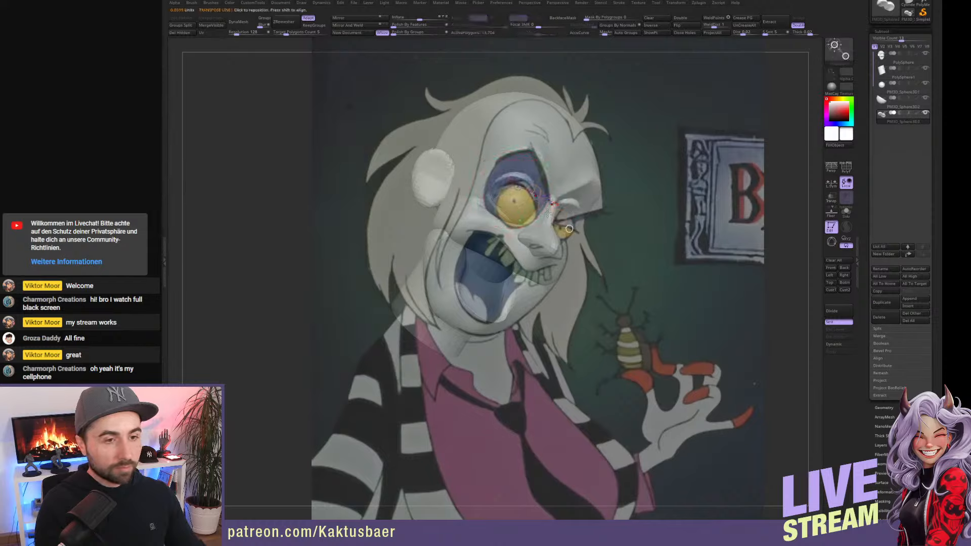
pyautogui.press('q')
# Hide the reference, select the single eyeball, and mirror it across the head to create the second eyeball.
pyautogui.moveTo(500, 181)
pyautogui.mouseDown(button='right')
pyautogui.moveTo(511, 190)
pyautogui.moveTo(499, 218)
pyautogui.moveTo(552, 206)
pyautogui.mouseUp(button='right')
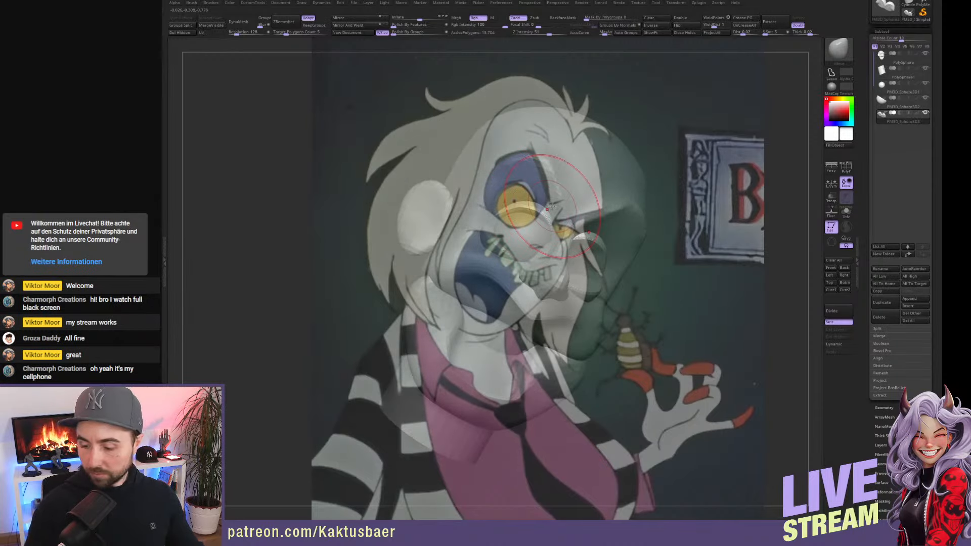
pyautogui.hotkey('shift', 'z')
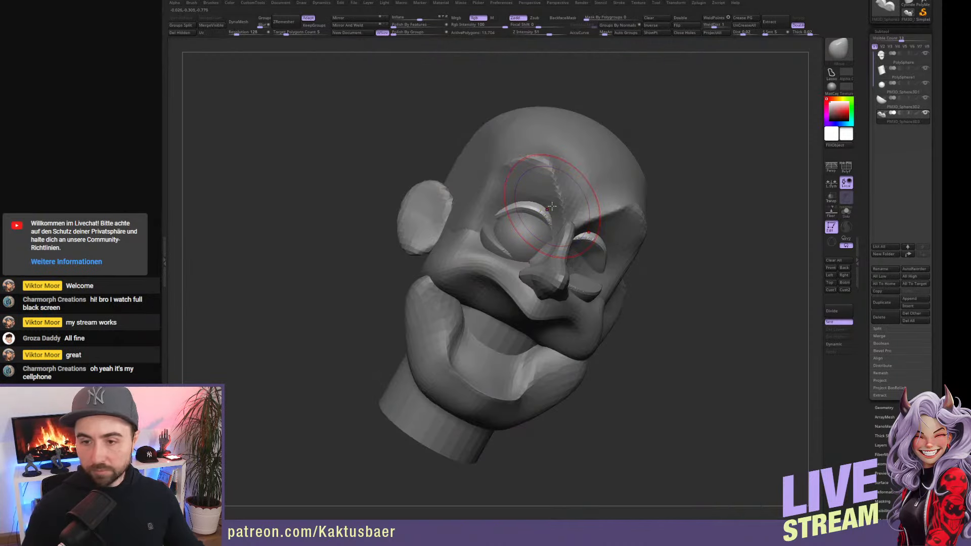
pyautogui.moveTo(548, 268)
pyautogui.keyDown('shift'); pyautogui.mouseDown(button='right')
pyautogui.moveTo(536, 253)
pyautogui.moveTo(555, 248)
pyautogui.moveTo(554, 260)
pyautogui.mouseUp(button='right'); pyautogui.keyUp('shift')
pyautogui.moveTo(554, 260)
pyautogui.mouseDown(button='right')
pyautogui.moveTo(562, 254)
pyautogui.moveTo(540, 253)
pyautogui.mouseUp(button='right')
pyautogui.keyDown('alt'); pyautogui.click(548, 256); pyautogui.keyUp('alt')
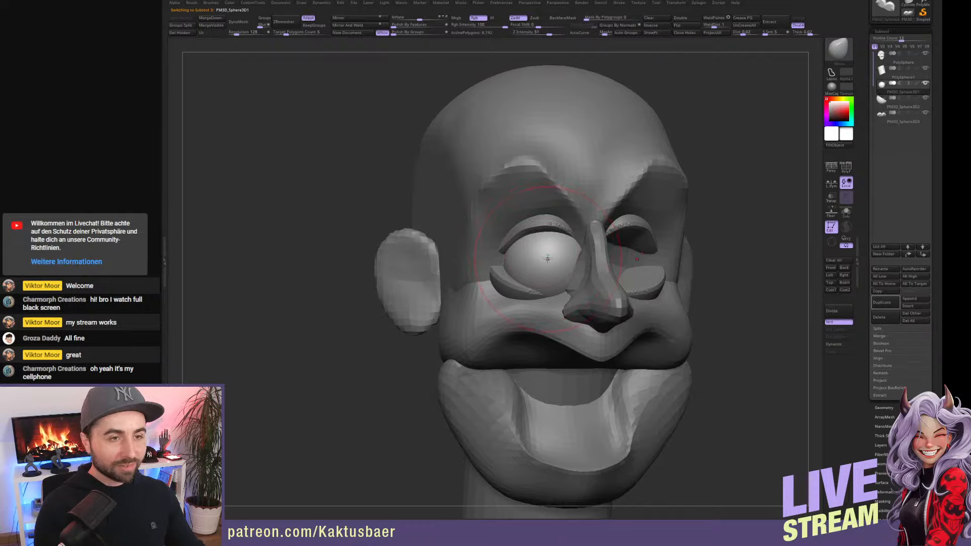
pyautogui.click(360, 26)
pyautogui.click(359, 28)
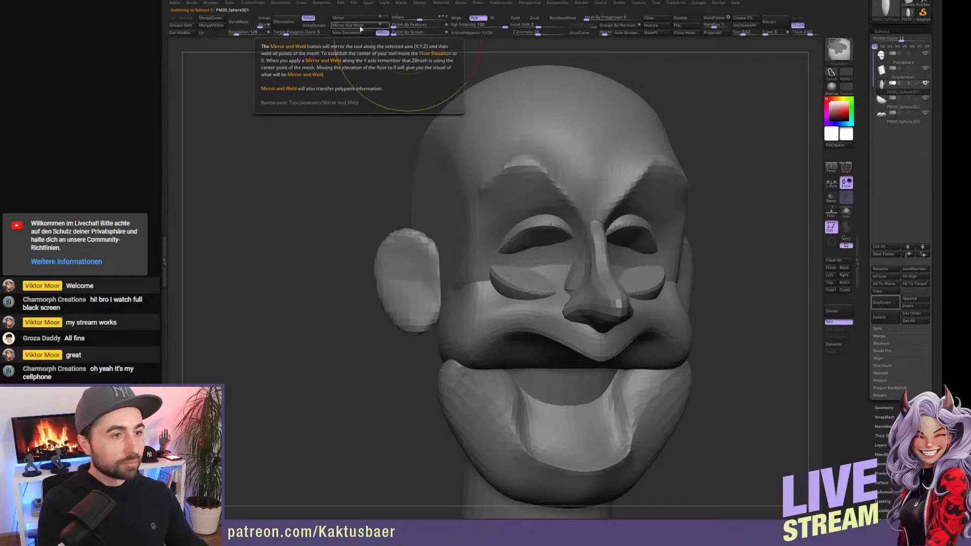
pyautogui.hotkey('ctrl', 'z')
pyautogui.hotkey('ctrl', 'z')
pyautogui.click(360, 28)
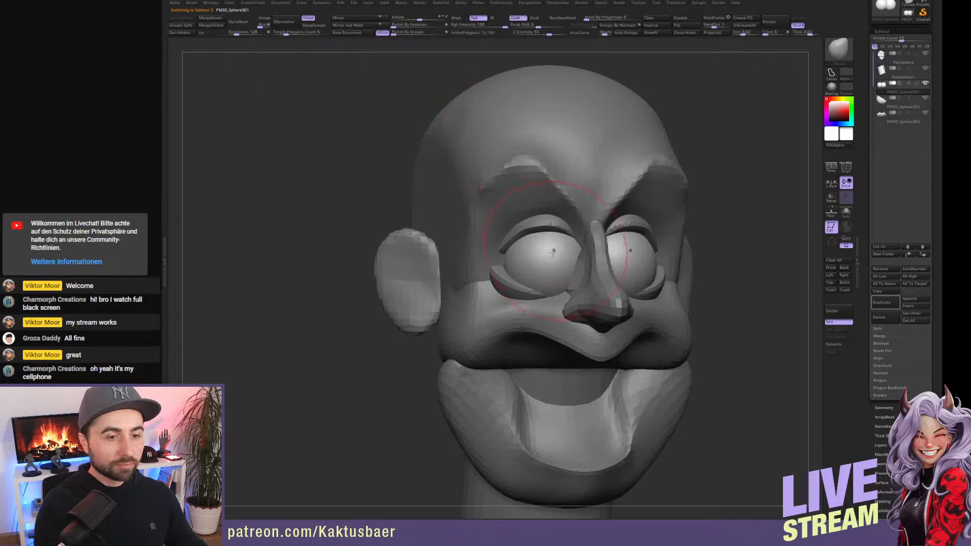
# Select the lower eyelids and reshape them with the Move brush to wrap around the undersides of the eyeballs.
pyautogui.keyDown('alt'); pyautogui.click(517, 287); pyautogui.keyUp('alt')
pyautogui.moveTo(506, 280); pyautogui.dragTo(561, 281, button='right')
pyautogui.moveTo(484, 255); pyautogui.dragTo(508, 240)
pyautogui.moveTo(512, 255); pyautogui.dragTo(500, 264, button='right')
pyautogui.moveTo(523, 278); pyautogui.dragTo(528, 295)
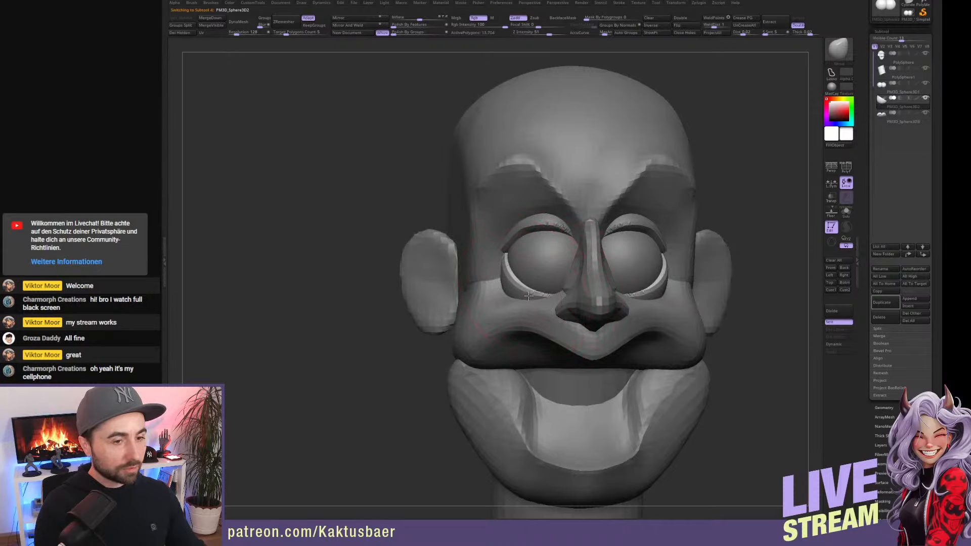
pyautogui.moveTo(529, 293); pyautogui.dragTo(555, 295, button='right')
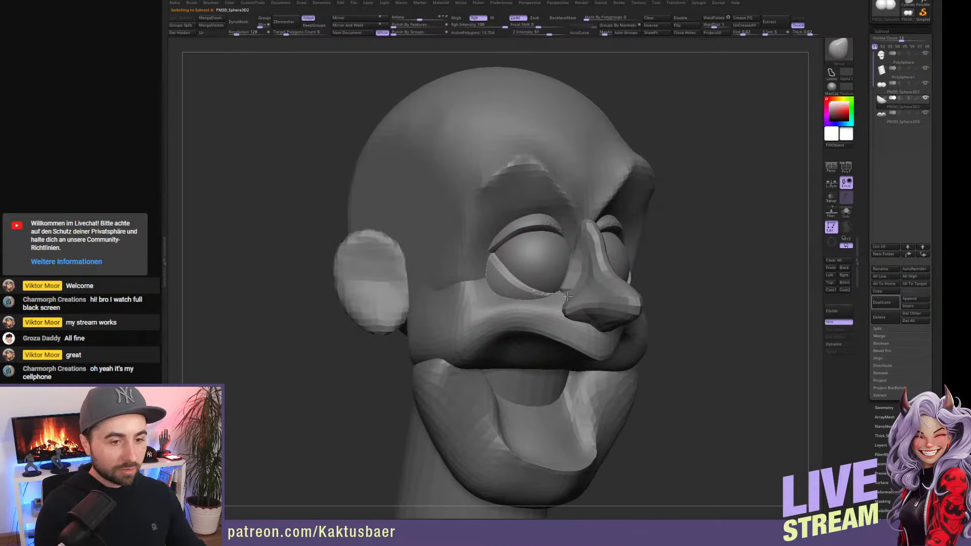
# Select the head, mask everything except the nose, and check the nose from the side.
pyautogui.keyDown('alt'); pyautogui.click(577, 281); pyautogui.keyUp('alt')
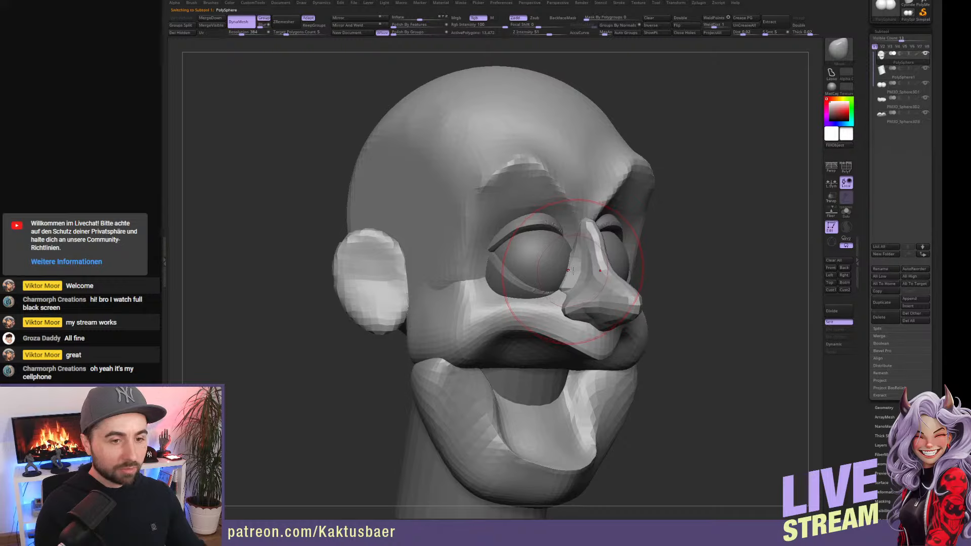
pyautogui.press('w')
pyautogui.press('q')
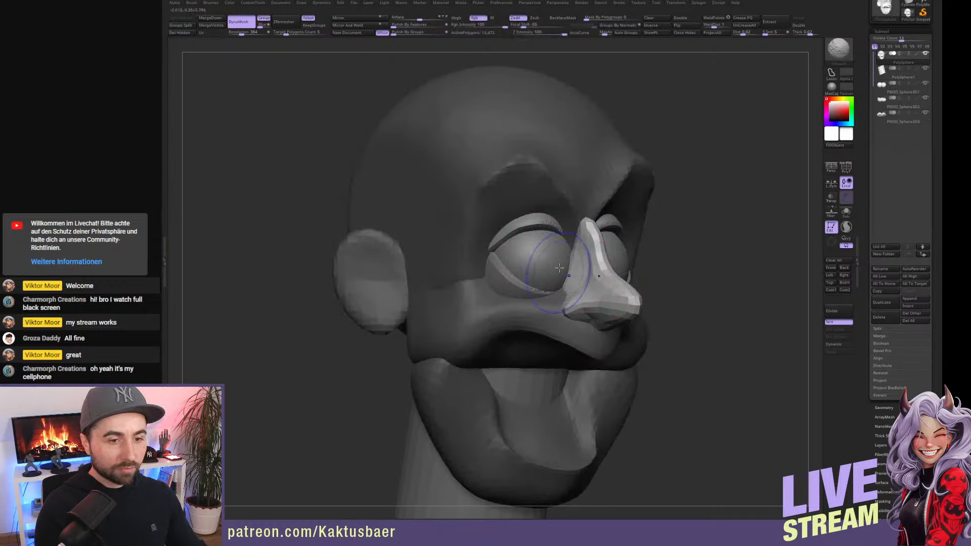
pyautogui.press('s')
pyautogui.moveTo(562, 265); pyautogui.dragTo(590, 237, button='right')
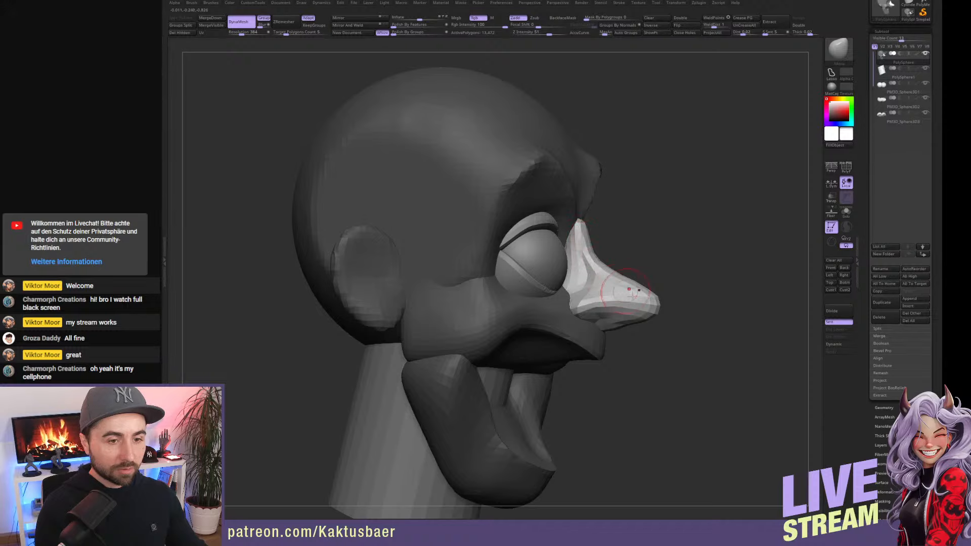
# Bring back the reference in the stored view and pull the nose tip into shape to match the reference's nose.
pyautogui.click(844, 260)
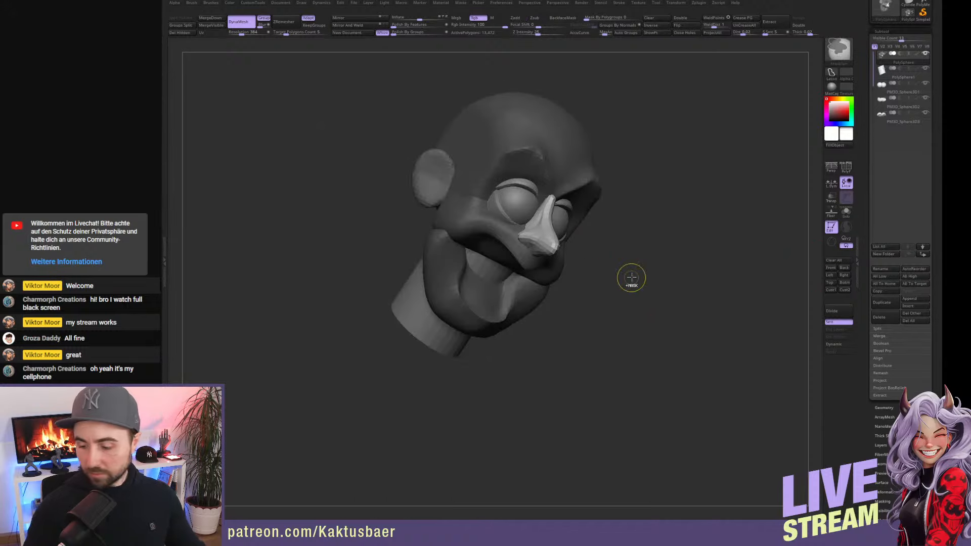
pyautogui.hotkey('shift', 'z')
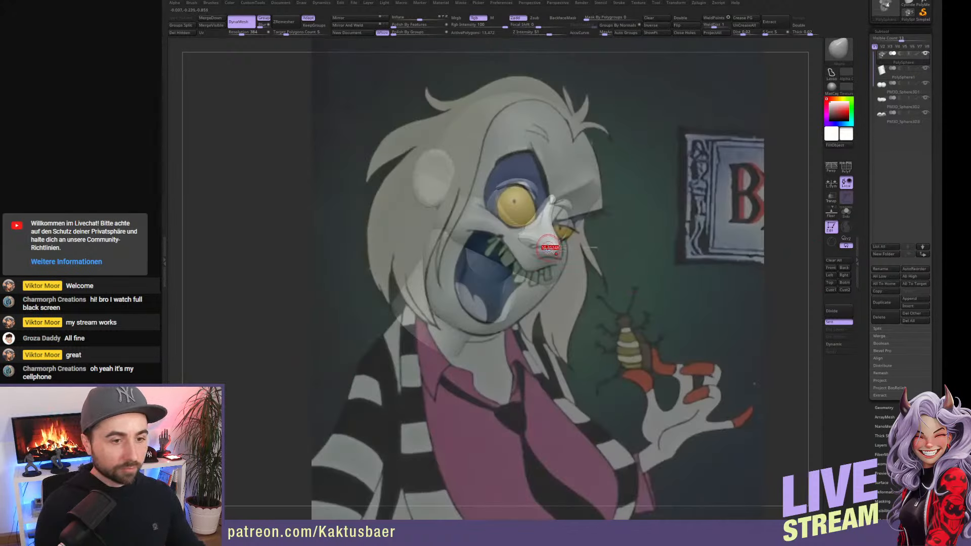
pyautogui.moveTo(546, 242); pyautogui.dragTo(575, 275, button='right')
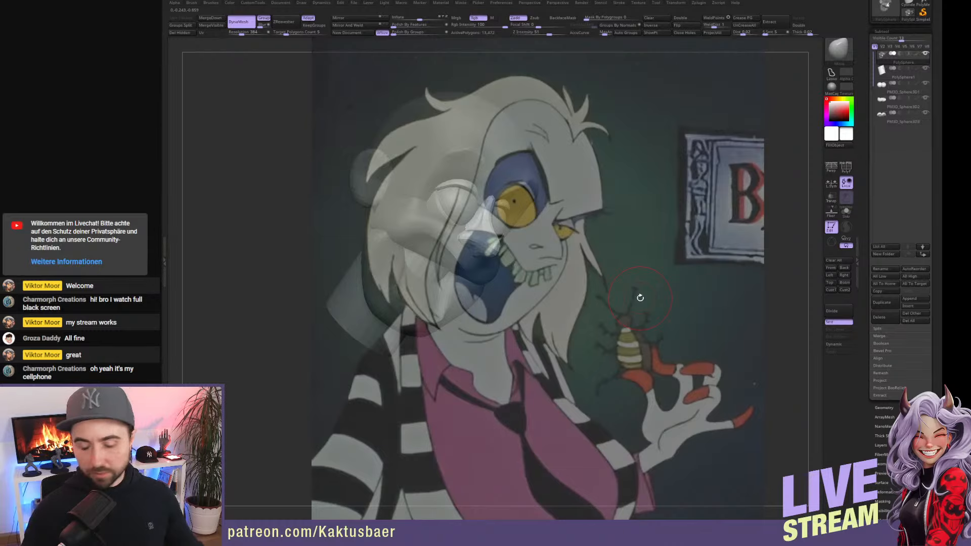
pyautogui.moveTo(609, 223); pyautogui.dragTo(352, 249, button='right')
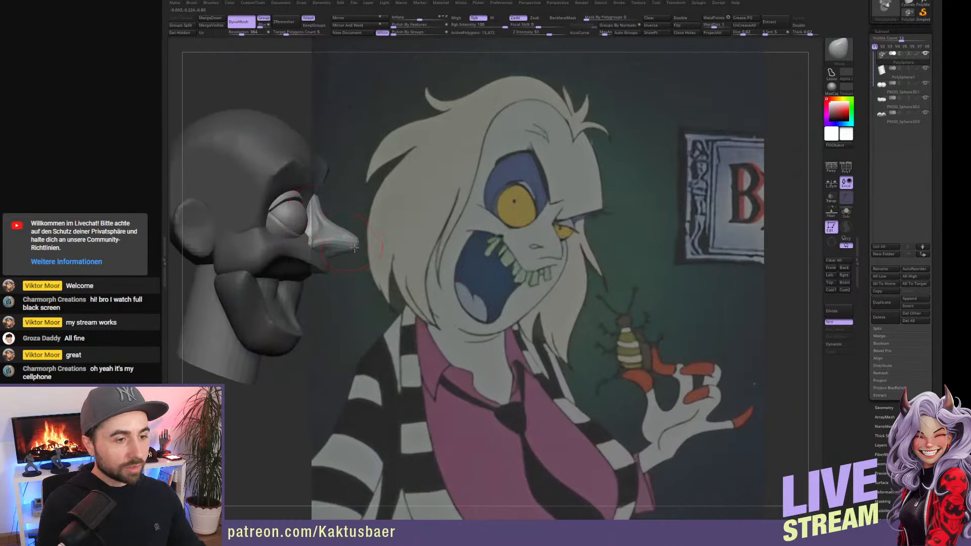
pyautogui.moveTo(342, 231); pyautogui.dragTo(343, 223)
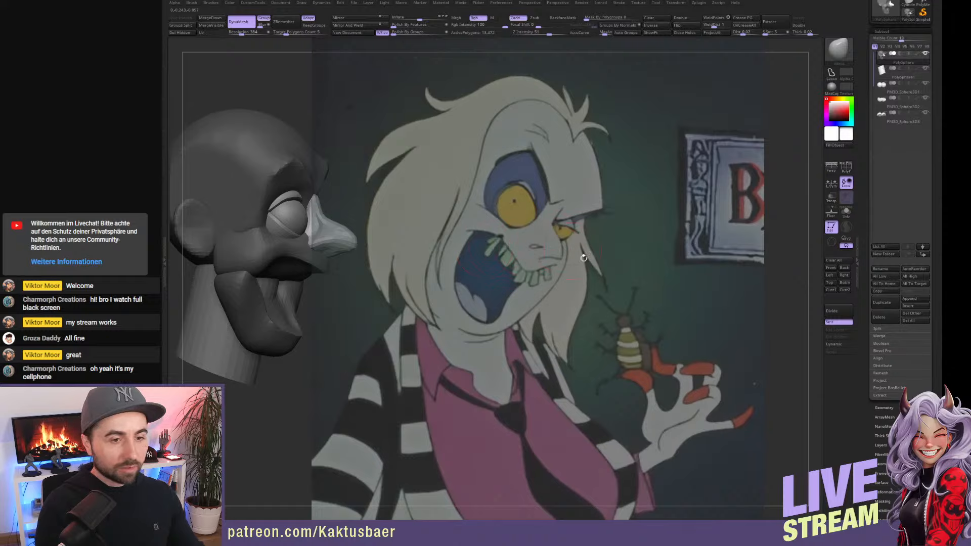
pyautogui.click(830, 268)
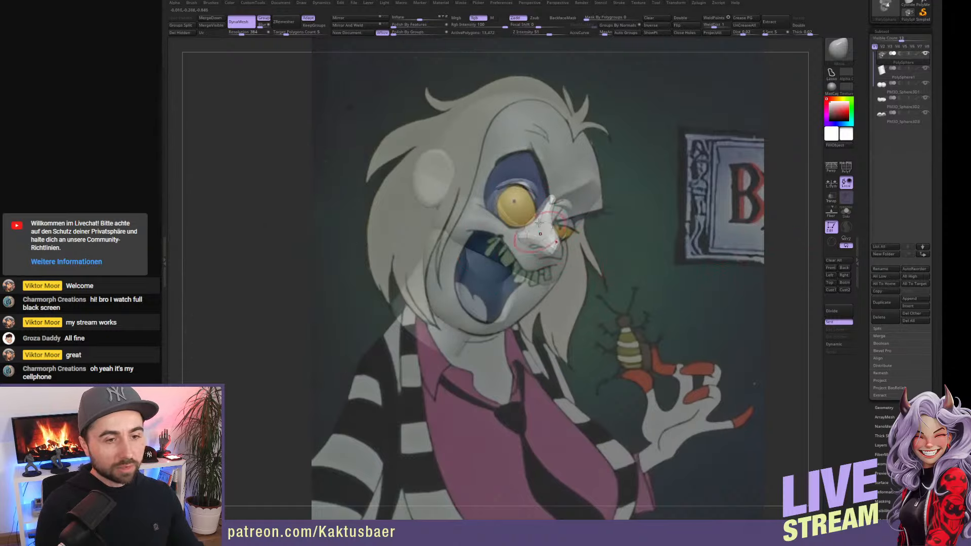
pyautogui.moveTo(555, 234); pyautogui.dragTo(553, 226, button='right')
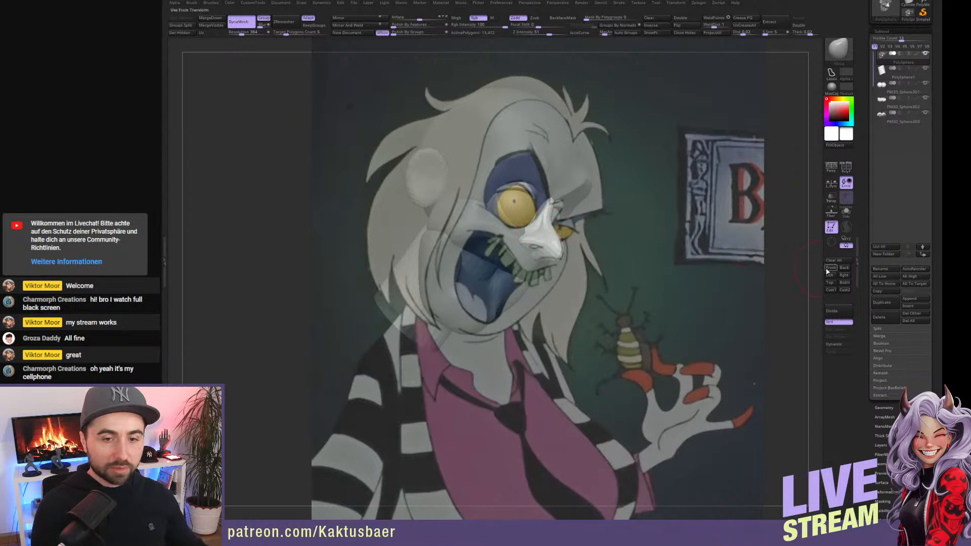
pyautogui.moveTo(769, 251); pyautogui.dragTo(735, 262)
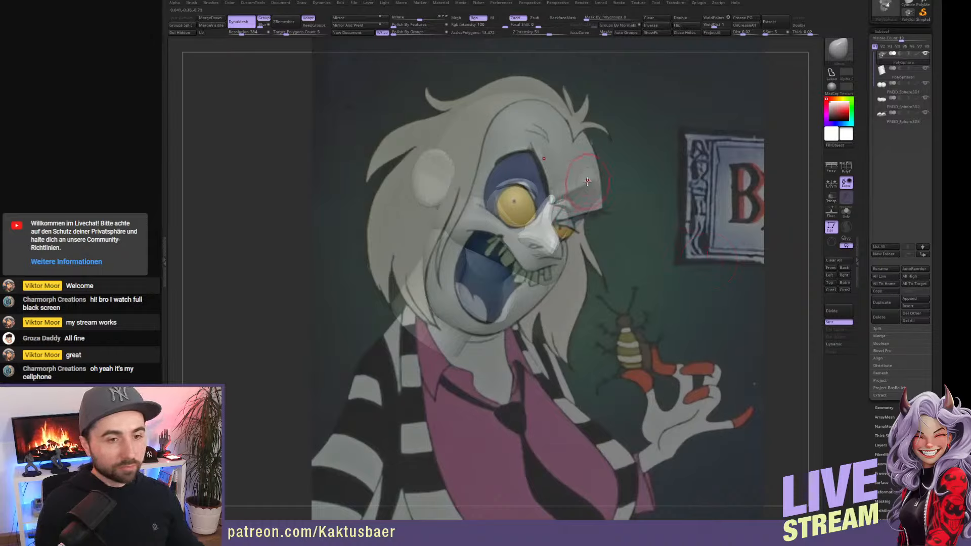
# Leave only the cranium unmasked and reshape the brow above the smaller eye to match the reference's brow line.
pyautogui.hotkey('ctrl', 'i')
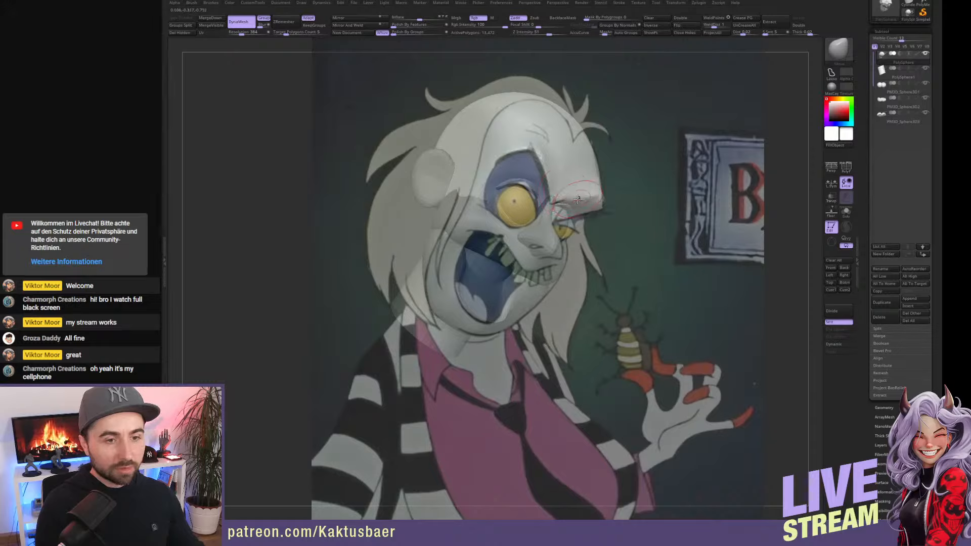
pyautogui.press('shift')
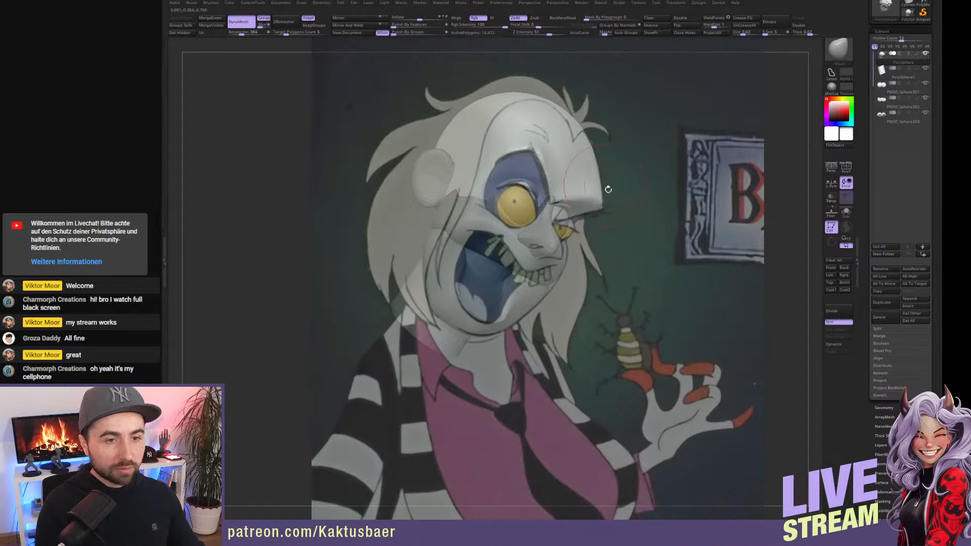
pyautogui.moveTo(577, 223); pyautogui.dragTo(668, 215, button='right')
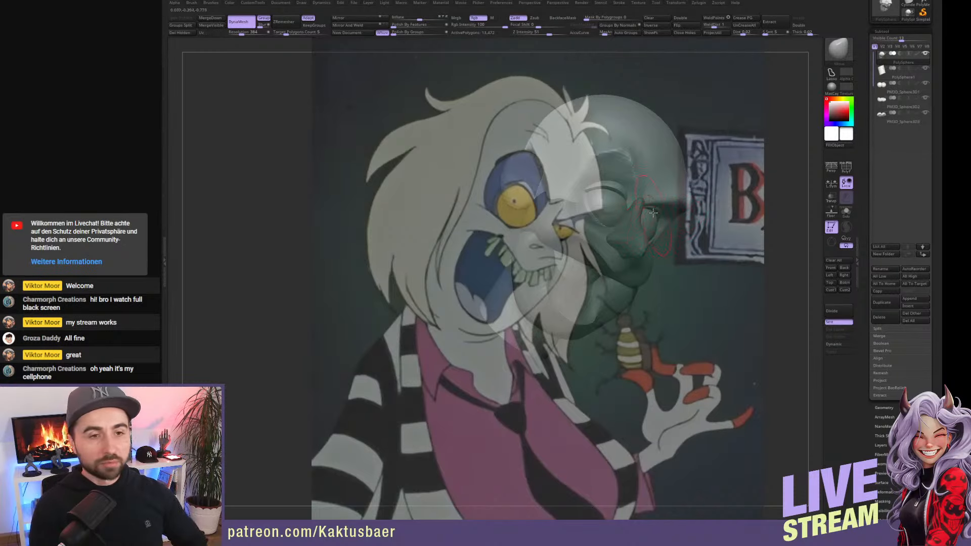
pyautogui.rightClick(665, 233)
pyautogui.press('s')
pyautogui.moveTo(608, 214); pyautogui.dragTo(603, 214)
pyautogui.moveTo(632, 218)
pyautogui.mouseDown(button='right')
pyautogui.moveTo(581, 215)
pyautogui.moveTo(642, 225)
pyautogui.moveTo(615, 223)
pyautogui.moveTo(672, 215)
pyautogui.mouseUp(button='right')
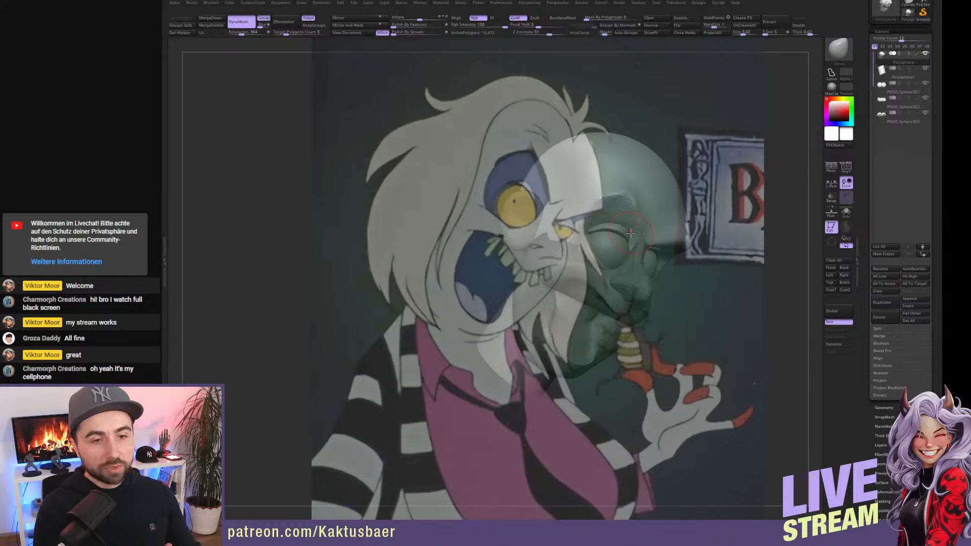
# Select the lower eyelids and refine their fit around the eyeballs.
pyautogui.moveTo(626, 228)
pyautogui.mouseDown(button='right')
pyautogui.moveTo(648, 235)
pyautogui.moveTo(618, 247)
pyautogui.moveTo(636, 221)
pyautogui.mouseUp(button='right')
pyautogui.keyDown('alt'); pyautogui.click(637, 221); pyautogui.keyUp('alt')
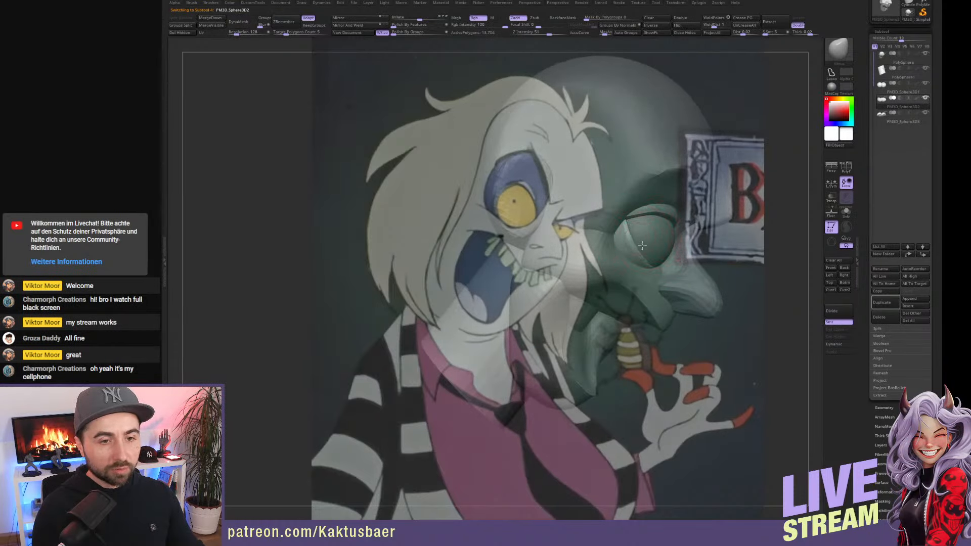
pyautogui.moveTo(632, 232); pyautogui.dragTo(628, 262, button='right')
# Mask the head except for the cheeks and upper lip, and match the cheek contour below the larger eye to the reference.
pyautogui.keyDown('alt'); pyautogui.click(774, 200); pyautogui.keyUp('alt')
pyautogui.keyDown('ctrl'); pyautogui.click(810, 159); pyautogui.keyUp('ctrl')
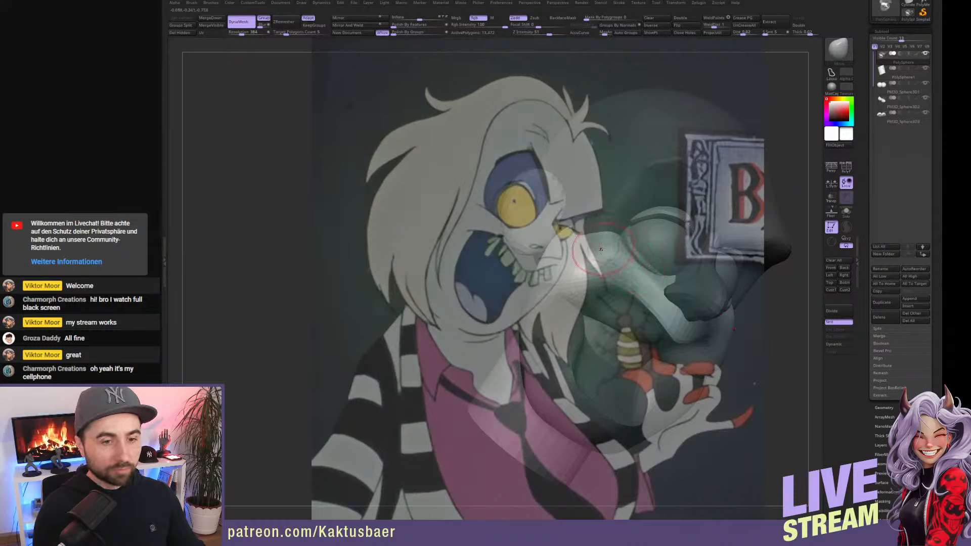
pyautogui.click(831, 269)
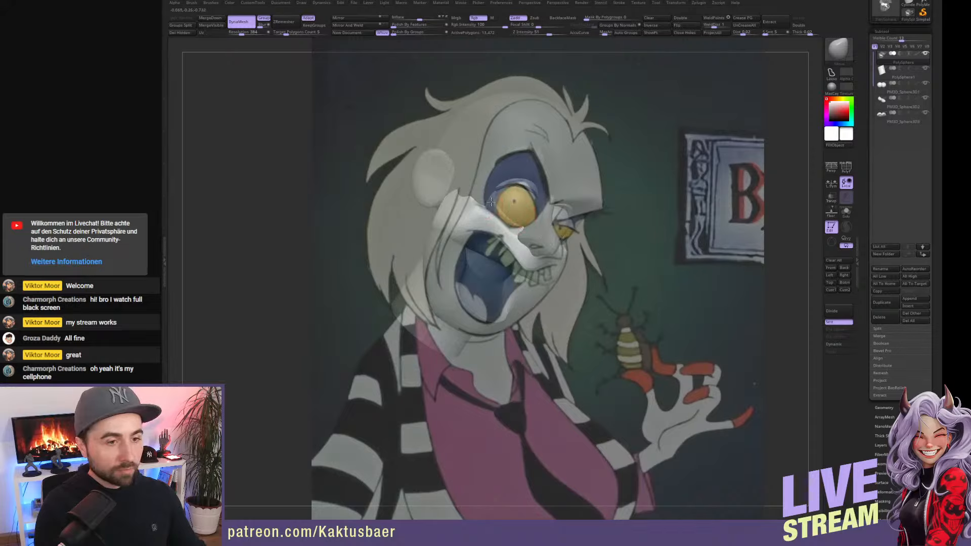
pyautogui.press('shift')
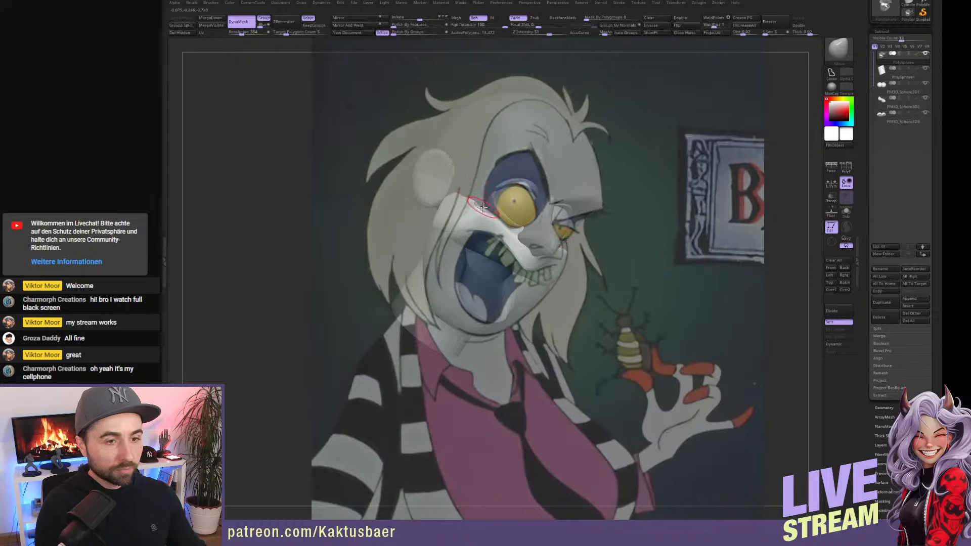
pyautogui.moveTo(495, 229)
pyautogui.mouseDown(button='right')
pyautogui.moveTo(540, 237)
pyautogui.moveTo(610, 270)
pyautogui.mouseUp(button='right')
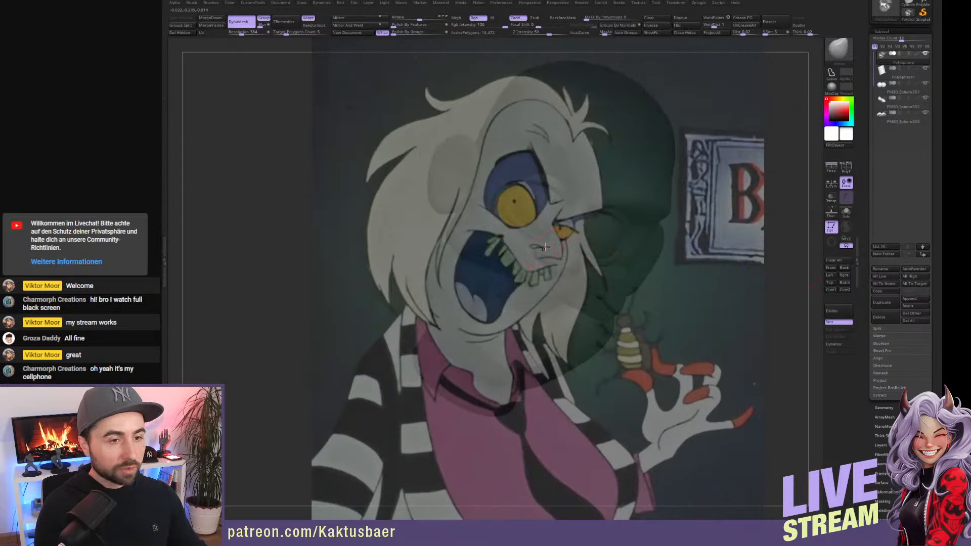
# Hide the reference and smooth the cheek surface beneath the lower eyelid.
pyautogui.hotkey('shift', 'z')
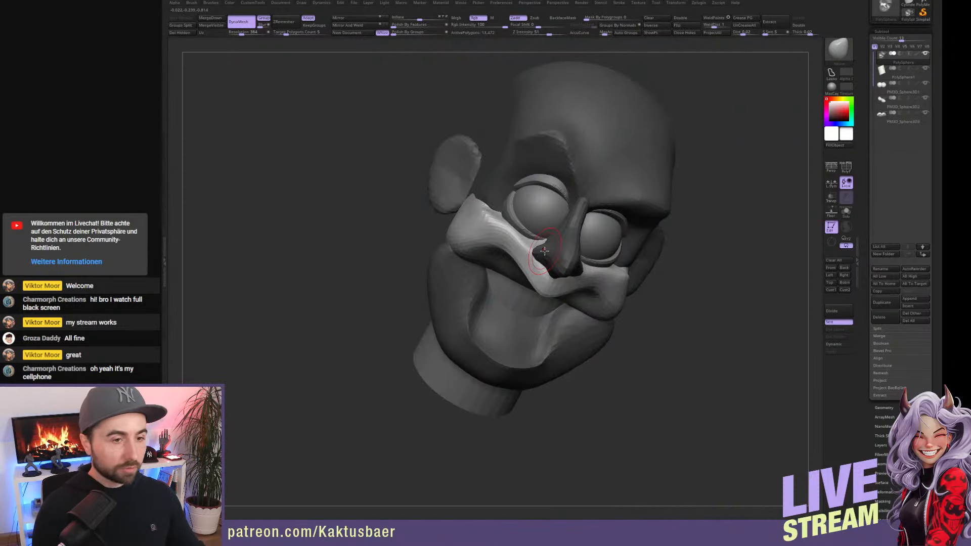
pyautogui.moveTo(487, 212)
pyautogui.keyDown('ctrl'); pyautogui.mouseDown(button='right')
pyautogui.moveTo(493, 251)
pyautogui.moveTo(515, 233)
pyautogui.mouseUp(button='right'); pyautogui.keyUp('ctrl')
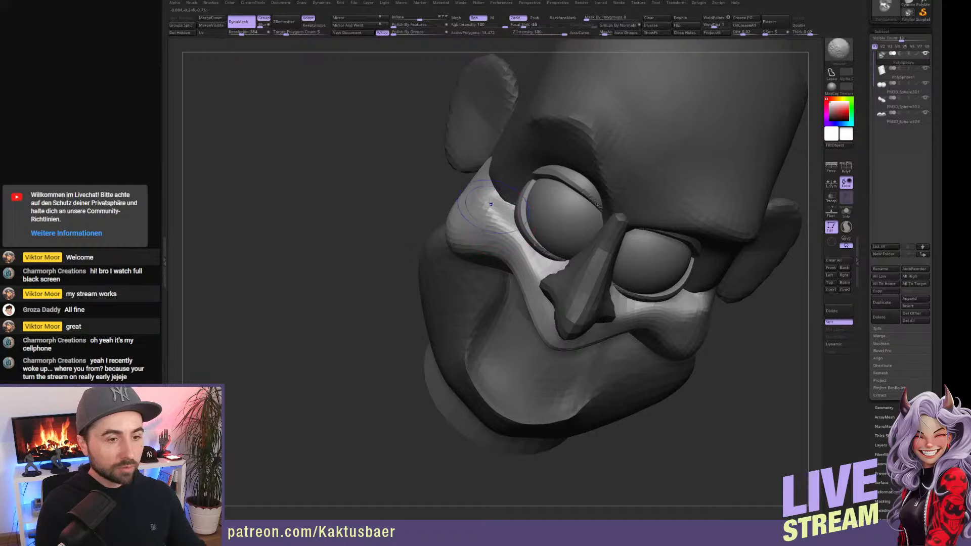
pyautogui.moveTo(522, 232); pyautogui.dragTo(433, 209, button='right')
pyautogui.keyDown('shift'); pyautogui.moveTo(433, 209); pyautogui.dragTo(480, 240); pyautogui.keyUp('shift')
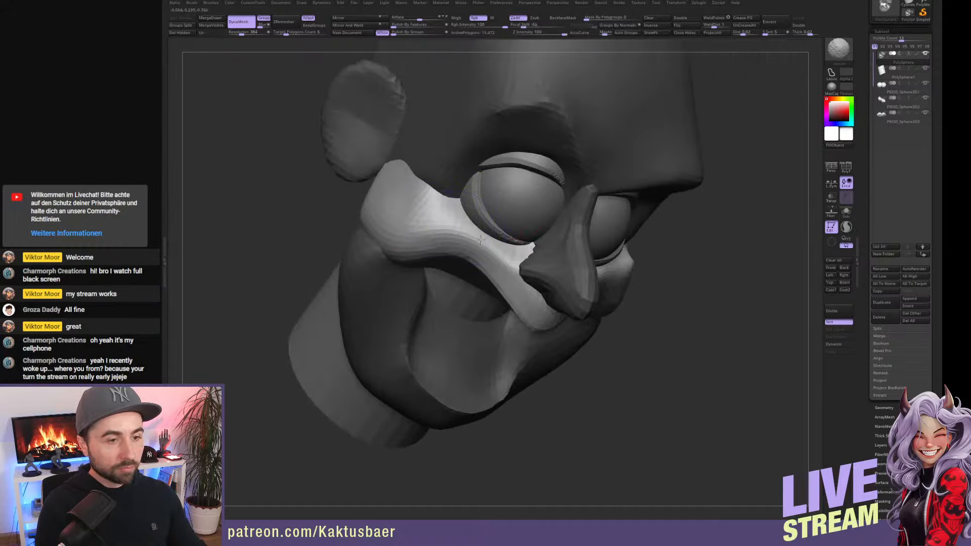
# Reshape the cheek below the outer eye corner with the Move brush, working from the side of the head.
pyautogui.moveTo(493, 240); pyautogui.dragTo(624, 286, button='right')
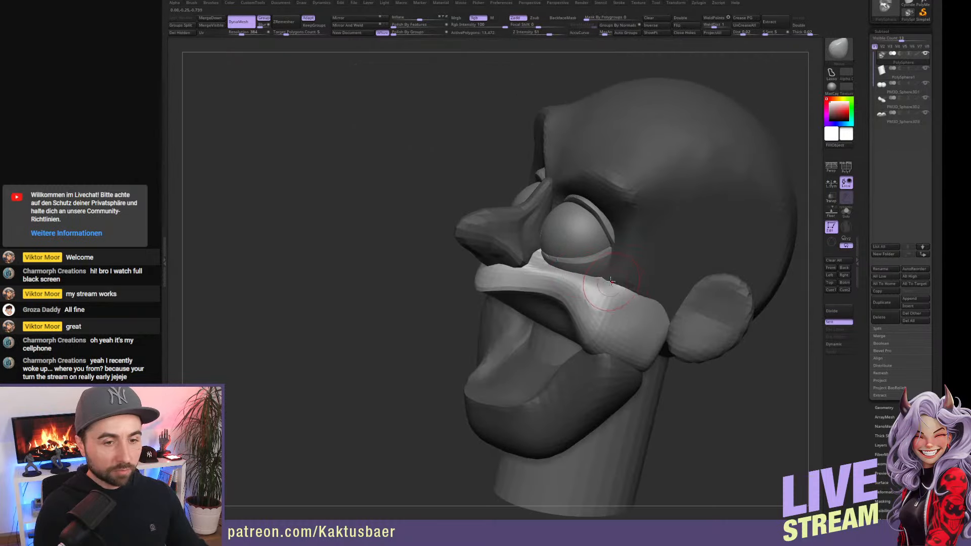
pyautogui.moveTo(613, 283)
pyautogui.mouseDown()
pyautogui.moveTo(605, 273)
pyautogui.moveTo(581, 284)
pyautogui.moveTo(602, 303)
pyautogui.moveTo(626, 293)
pyautogui.mouseUp()
pyautogui.moveTo(599, 290); pyautogui.dragTo(700, 263, button='right')
pyautogui.keyDown('alt'); pyautogui.moveTo(524, 265); pyautogui.dragTo(562, 255, button='right'); pyautogui.keyUp('alt')
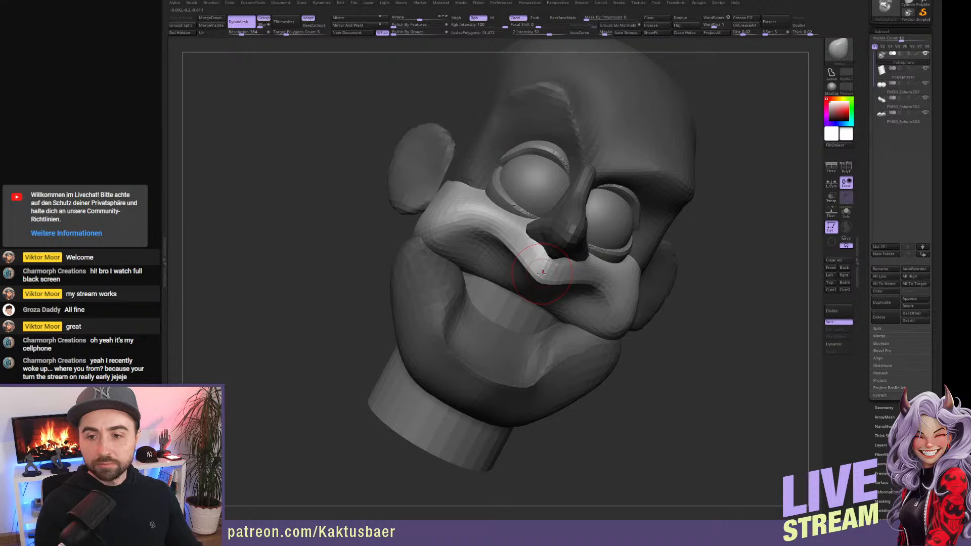
# Refine the upper lip from below and smooth its underside along the mouth opening.
pyautogui.moveTo(540, 256); pyautogui.dragTo(501, 279, button='right')
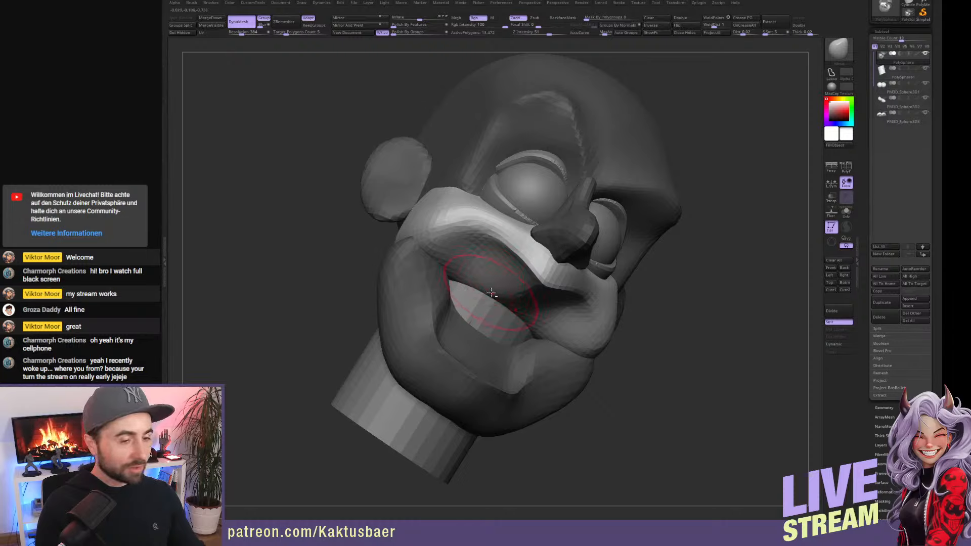
pyautogui.moveTo(488, 289)
pyautogui.mouseDown(button='right')
pyautogui.moveTo(471, 269)
pyautogui.moveTo(514, 301)
pyautogui.moveTo(518, 278)
pyautogui.mouseUp(button='right')
pyautogui.press('w')
pyautogui.click(516, 206)
pyautogui.press('q')
pyautogui.moveTo(516, 216)
pyautogui.mouseDown(button='right')
pyautogui.moveTo(506, 292)
pyautogui.moveTo(493, 284)
pyautogui.moveTo(489, 250)
pyautogui.moveTo(457, 273)
pyautogui.mouseUp(button='right')
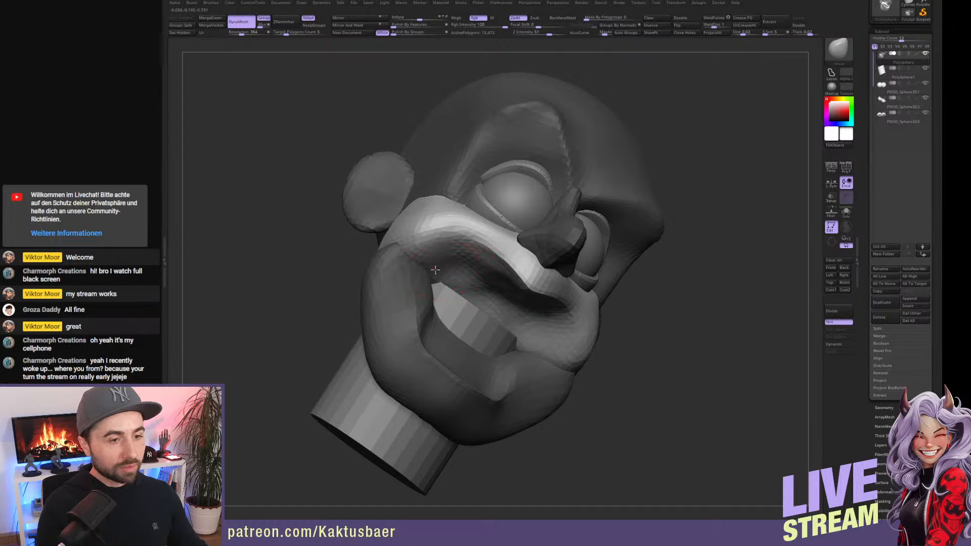
pyautogui.moveTo(457, 276); pyautogui.dragTo(483, 279)
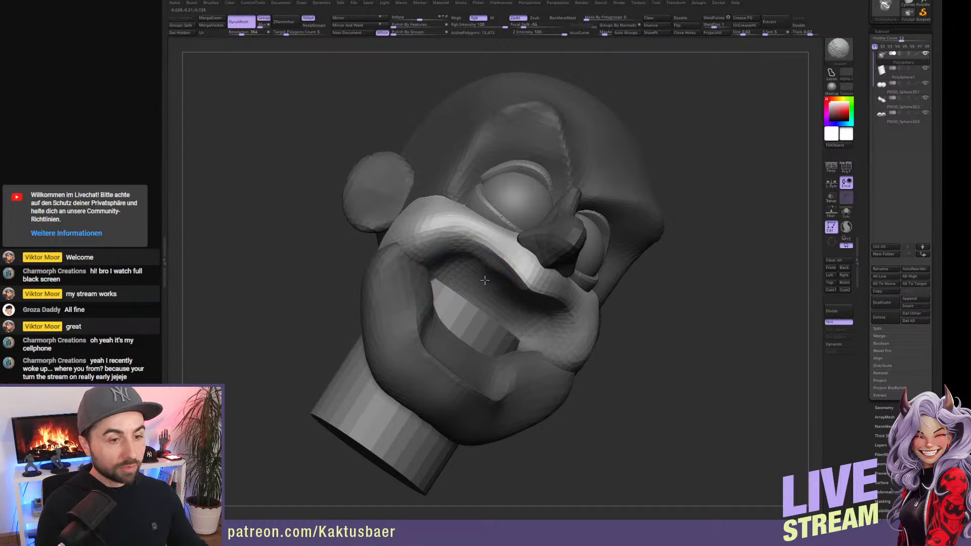
# Finish the upper lip's underside, mask everything except the lower jaw and adjust the jaw's inner mouth edge.
pyautogui.moveTo(497, 286); pyautogui.dragTo(515, 293, button='right')
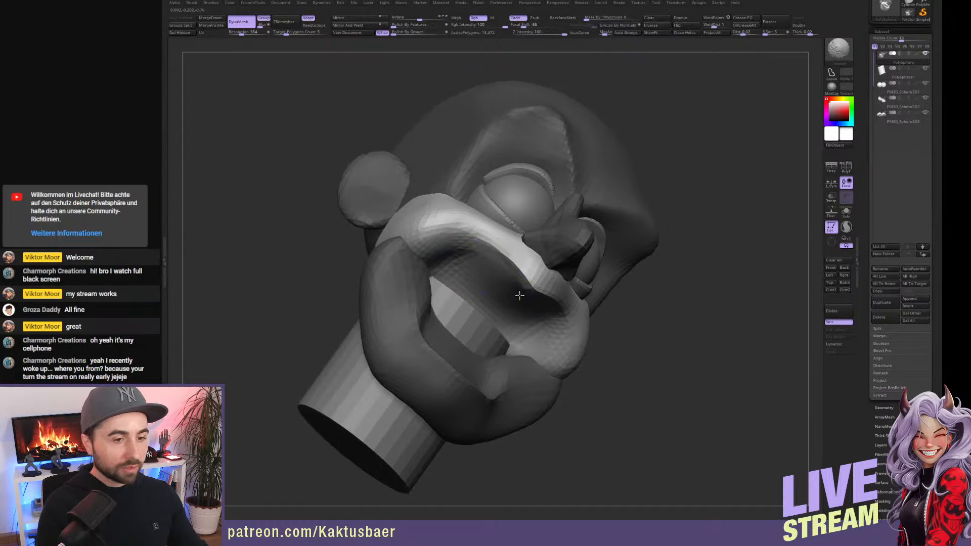
pyautogui.moveTo(466, 270); pyautogui.dragTo(491, 294, button='right')
pyautogui.moveTo(529, 269); pyautogui.dragTo(541, 279, button='right')
pyautogui.moveTo(548, 337); pyautogui.dragTo(455, 315, button='right')
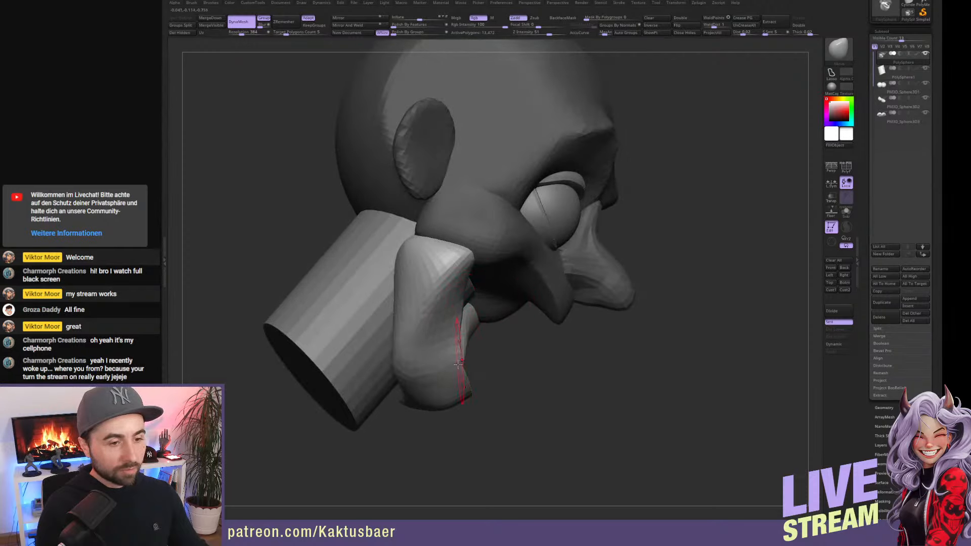
pyautogui.moveTo(457, 348); pyautogui.dragTo(503, 305, button='right')
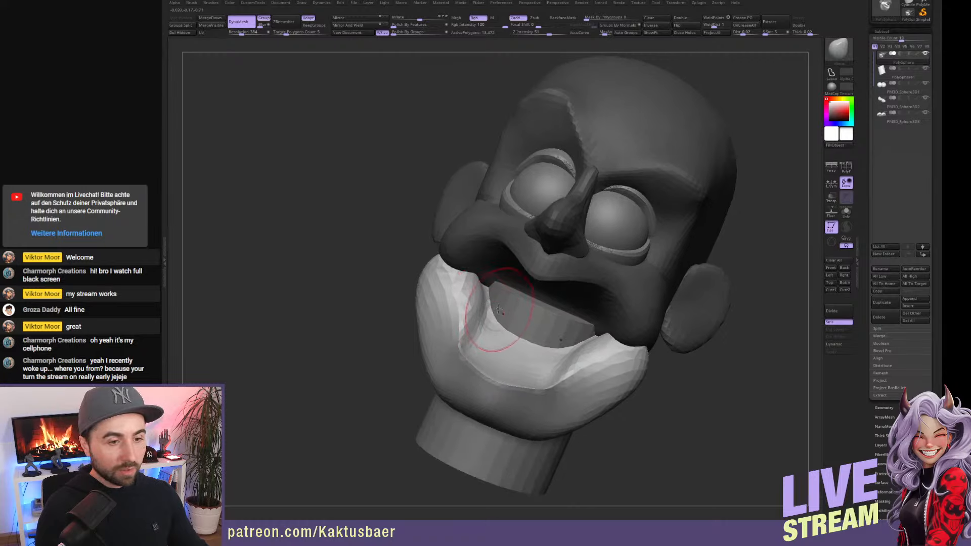
# Hide the neck cylinder subtool and make the head the active subtool again.
pyautogui.keyDown('alt'); pyautogui.click(524, 314); pyautogui.keyUp('alt')
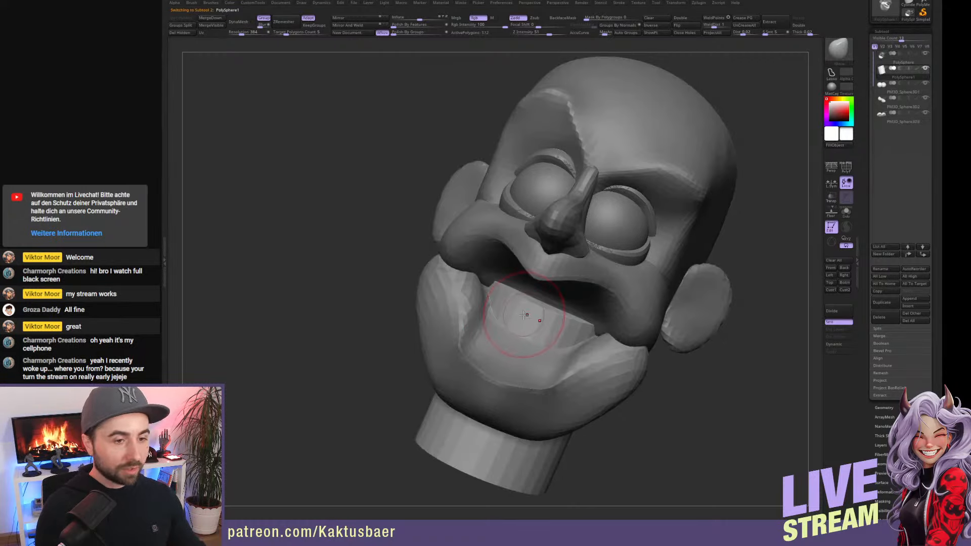
pyautogui.click(926, 69)
pyautogui.keyDown('alt'); pyautogui.click(544, 295); pyautogui.keyUp('alt')
pyautogui.moveTo(512, 297); pyautogui.dragTo(537, 289, button='right')
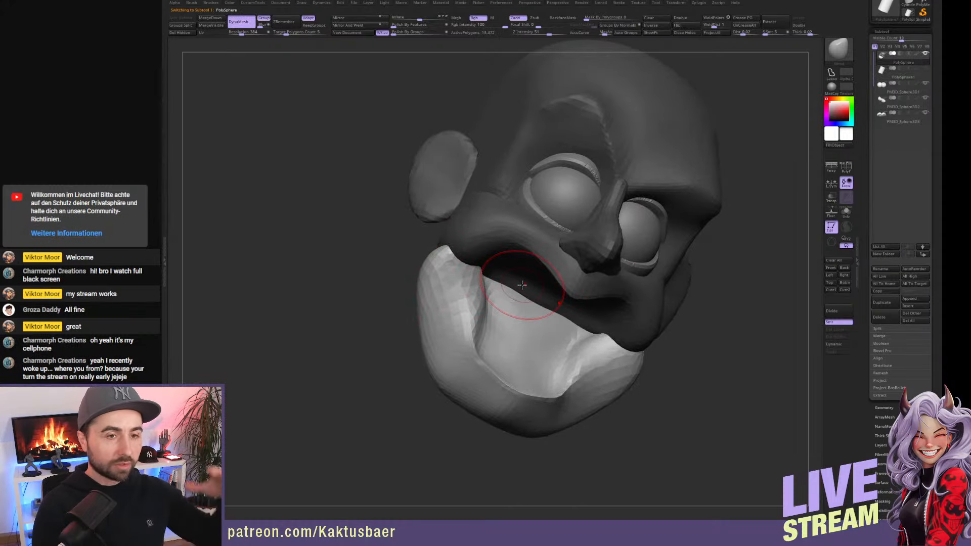
# Refine the back of the lower jaw below the ear and smooth its side surface.
pyautogui.moveTo(518, 309); pyautogui.dragTo(451, 310, button='right')
pyautogui.moveTo(421, 276); pyautogui.dragTo(382, 215, button='right')
pyautogui.moveTo(381, 216); pyautogui.dragTo(387, 226)
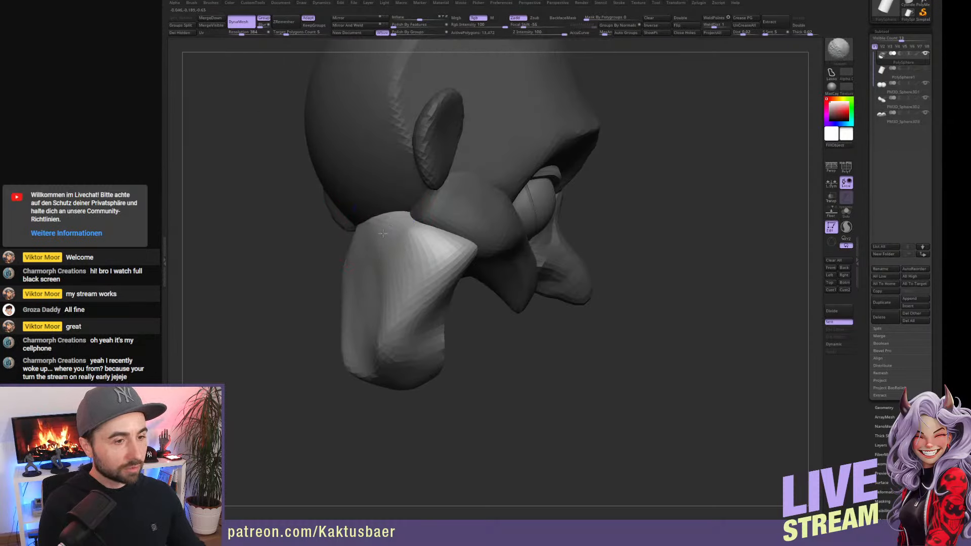
pyautogui.keyDown('shift'); pyautogui.moveTo(385, 288); pyautogui.dragTo(377, 325); pyautogui.keyUp('shift')
pyautogui.moveTo(378, 326)
pyautogui.mouseDown(button='right')
pyautogui.moveTo(393, 356)
pyautogui.moveTo(412, 348)
pyautogui.mouseUp(button='right')
pyautogui.keyDown('shift'); pyautogui.moveTo(385, 298); pyautogui.dragTo(392, 325); pyautogui.keyUp('shift')
pyautogui.moveTo(365, 304)
pyautogui.mouseDown(button='right')
pyautogui.moveTo(365, 315)
pyautogui.moveTo(390, 321)
pyautogui.moveTo(453, 247)
pyautogui.moveTo(469, 268)
pyautogui.moveTo(478, 261)
pyautogui.moveTo(469, 265)
pyautogui.mouseUp(button='right')
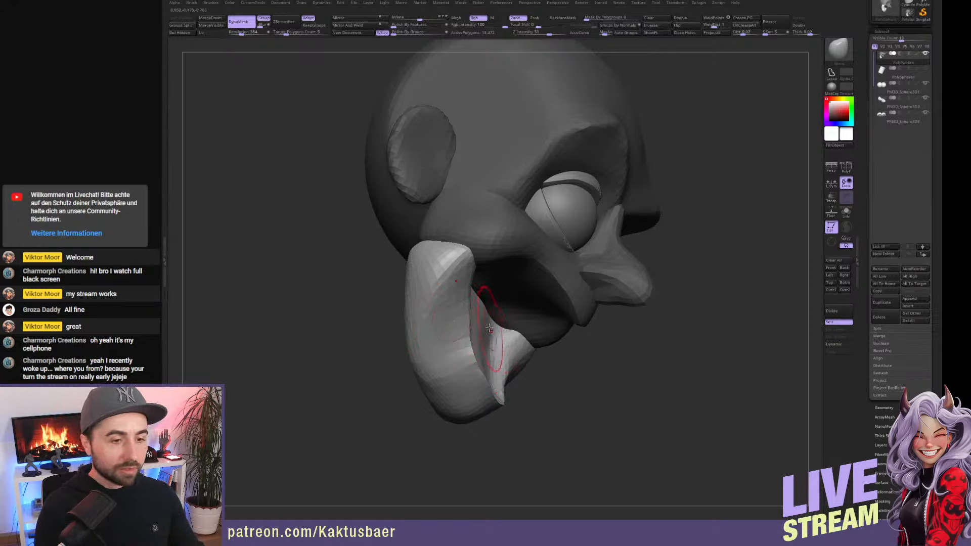
# Reshape the jaw's outer contour from the back and front with the Move brush, and save the project.
pyautogui.moveTo(489, 329); pyautogui.dragTo(422, 306, button='right')
pyautogui.moveTo(685, 276); pyautogui.dragTo(379, 277, button='right')
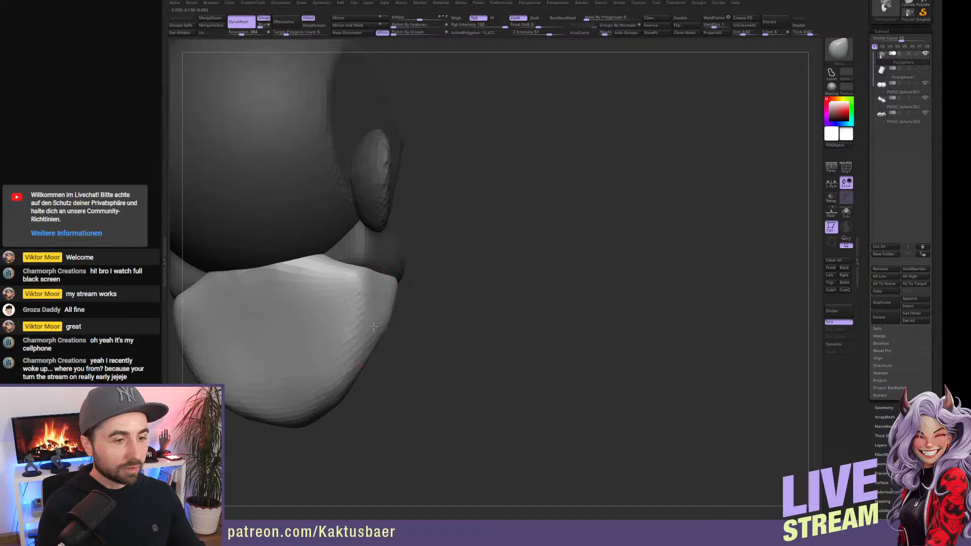
pyautogui.moveTo(385, 353)
pyautogui.mouseDown(button='right')
pyautogui.moveTo(356, 318)
pyautogui.moveTo(374, 281)
pyautogui.mouseUp(button='right')
pyautogui.moveTo(373, 284); pyautogui.dragTo(374, 281)
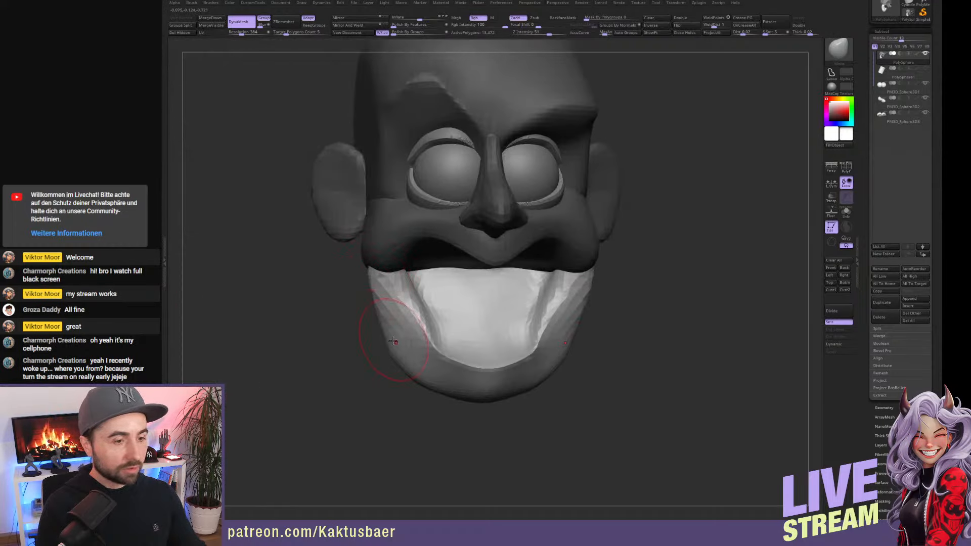
pyautogui.moveTo(400, 348); pyautogui.dragTo(462, 312, button='right')
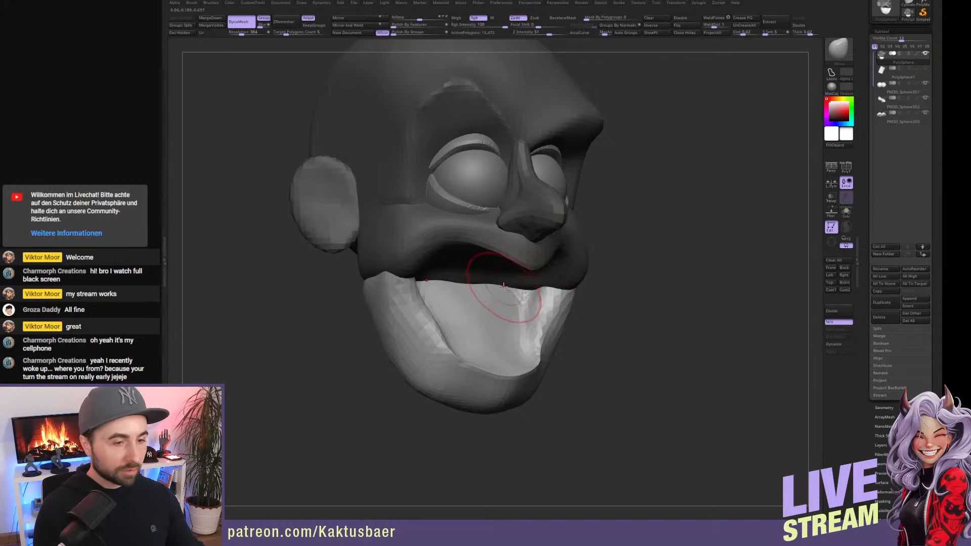
pyautogui.keyDown('alt'); pyautogui.moveTo(503, 287); pyautogui.dragTo(518, 291, button='right'); pyautogui.keyUp('alt')
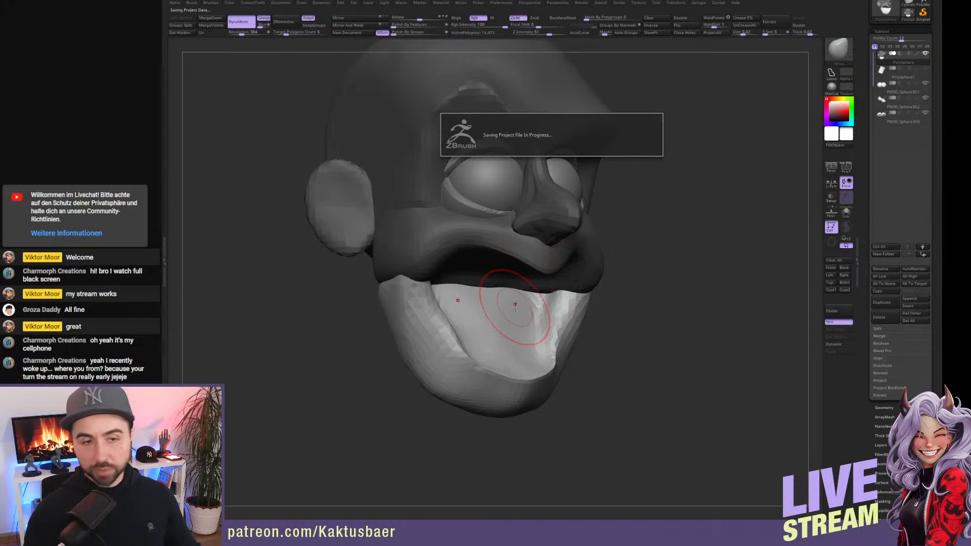
pyautogui.moveTo(536, 316); pyautogui.dragTo(501, 318, button='right')
# Insert a PolySphere from the primitives brush into the open mouth as a tongue and position it with the transpose line.
pyautogui.press('b')
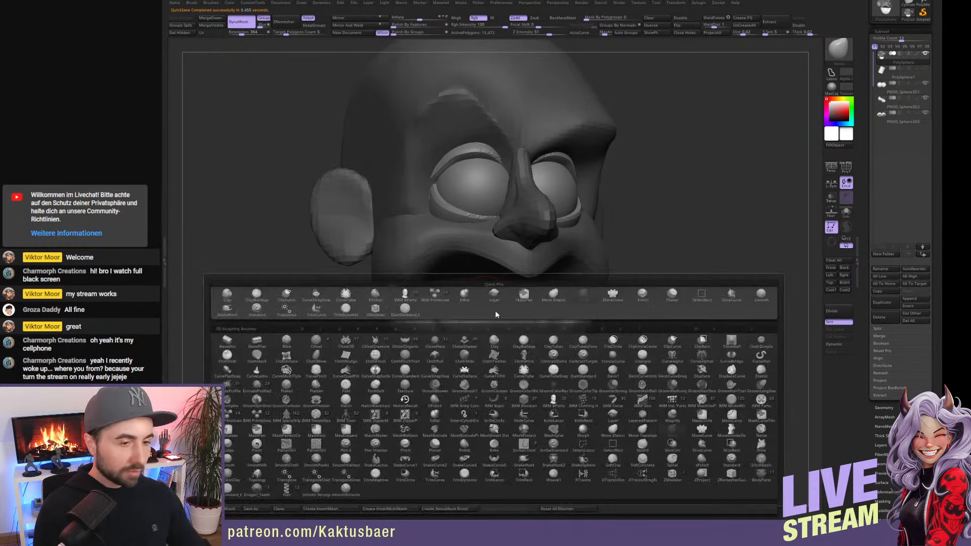
pyautogui.click(436, 295)
pyautogui.click(421, 49)
pyautogui.moveTo(503, 331); pyautogui.dragTo(487, 326, button='right')
pyautogui.moveTo(489, 311); pyautogui.dragTo(492, 366)
pyautogui.moveTo(492, 368); pyautogui.dragTo(528, 328, button='right')
pyautogui.press('w')
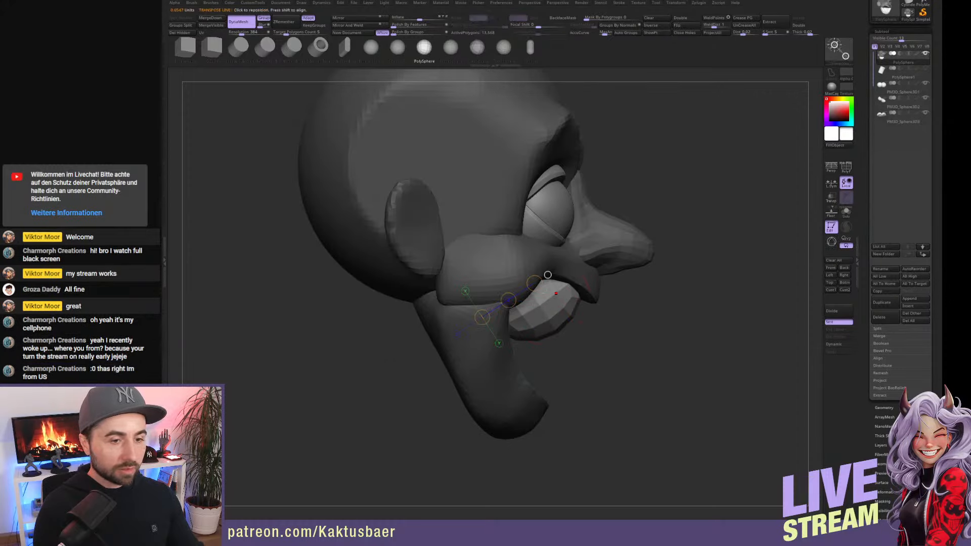
pyautogui.moveTo(530, 287); pyautogui.dragTo(511, 337)
pyautogui.press('q')
pyautogui.moveTo(510, 336)
pyautogui.mouseDown(button='right')
pyautogui.moveTo(507, 345)
pyautogui.moveTo(445, 340)
pyautogui.mouseUp(button='right')
# Shape the tongue with the Move brush and lower it into the jaw with the transpose line.
pyautogui.press('b')
pyautogui.press('m')
pyautogui.press('v')
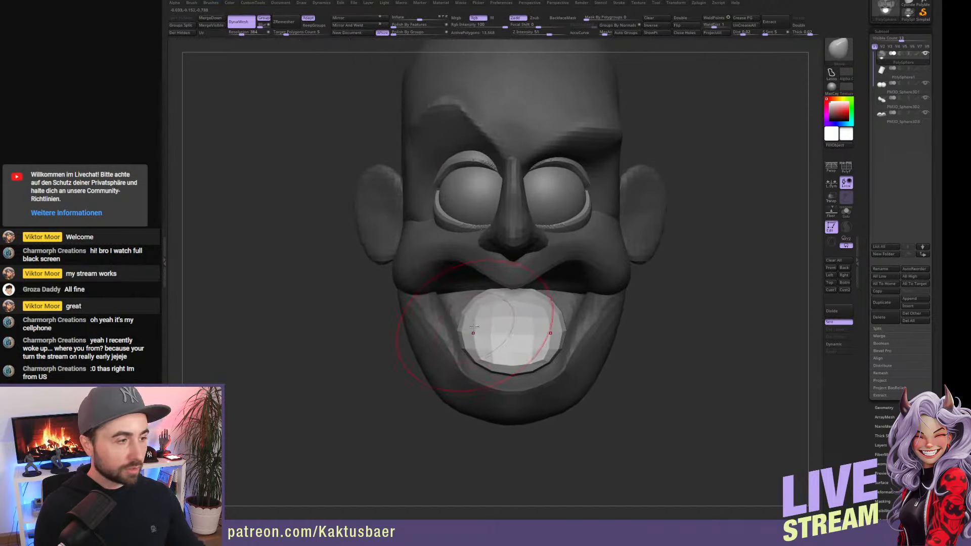
pyautogui.moveTo(463, 310); pyautogui.dragTo(460, 299)
pyautogui.moveTo(458, 343)
pyautogui.mouseDown(button='right')
pyautogui.moveTo(483, 315)
pyautogui.moveTo(498, 357)
pyautogui.mouseUp(button='right')
pyautogui.press('w')
pyautogui.moveTo(504, 362); pyautogui.dragTo(494, 386)
pyautogui.press('q')
pyautogui.moveTo(510, 372)
pyautogui.mouseDown(button='right')
pyautogui.moveTo(491, 349)
pyautogui.moveTo(485, 308)
pyautogui.mouseUp(button='right')
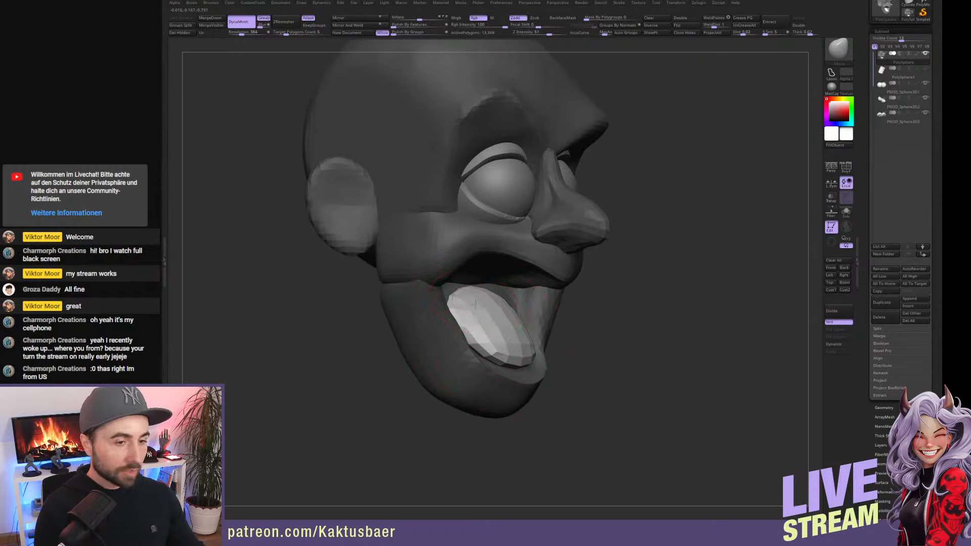
pyautogui.moveTo(510, 350)
pyautogui.mouseDown(button='right')
pyautogui.moveTo(489, 345)
pyautogui.moveTo(506, 344)
pyautogui.moveTo(505, 317)
pyautogui.mouseUp(button='right')
# Isolate the tongue by its visibility and split it from the head into its own subtool.
pyautogui.keyDown('ctrl'); pyautogui.keyDown('shift'); pyautogui.click(506, 318); pyautogui.keyUp('shift'); pyautogui.keyUp('ctrl')
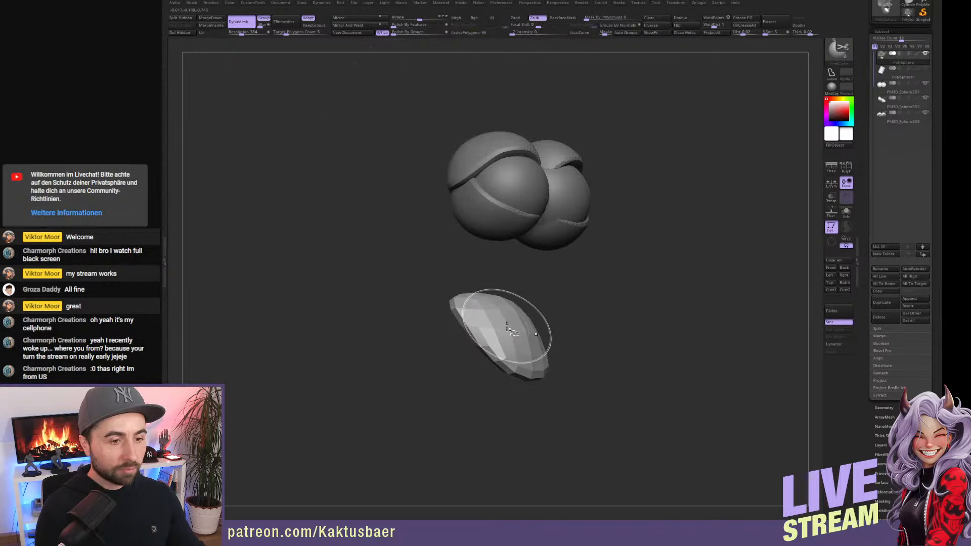
pyautogui.keyDown('ctrl'); pyautogui.keyDown('shift'); pyautogui.click(515, 333); pyautogui.keyUp('shift'); pyautogui.keyUp('ctrl')
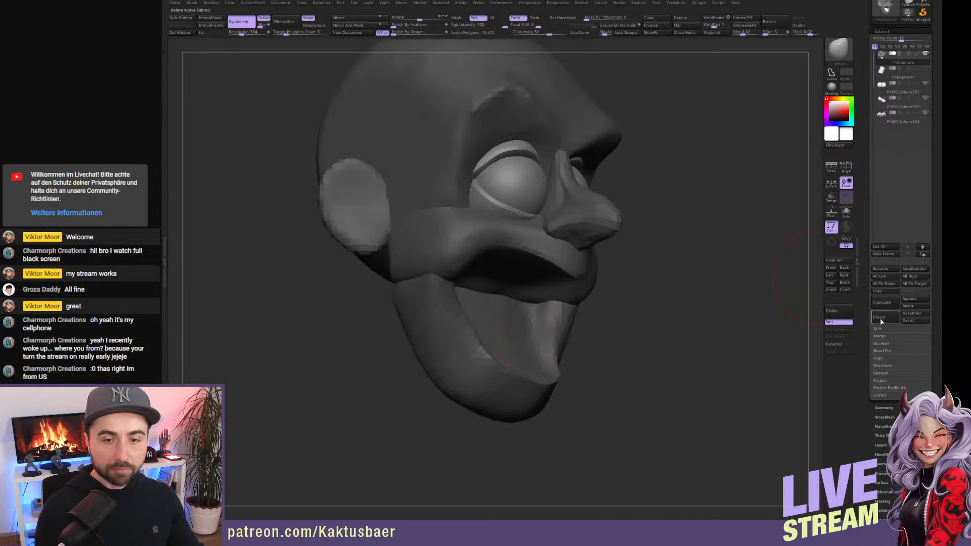
pyautogui.click(187, 19)
pyautogui.moveTo(503, 354); pyautogui.dragTo(502, 347, button='right')
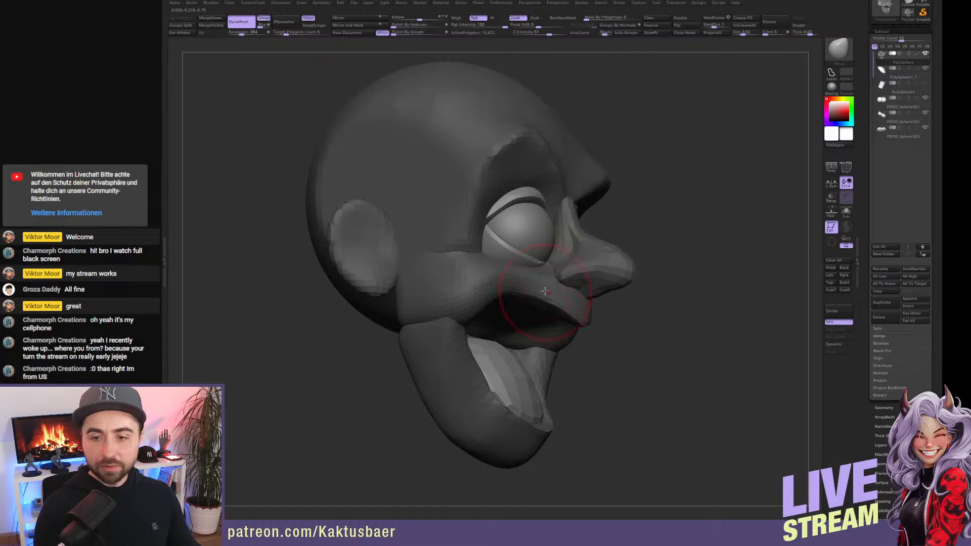
# View the head from below and mask everything except the cheeks and upper lip by polygroup.
pyautogui.moveTo(534, 292); pyautogui.dragTo(558, 283, button='right')
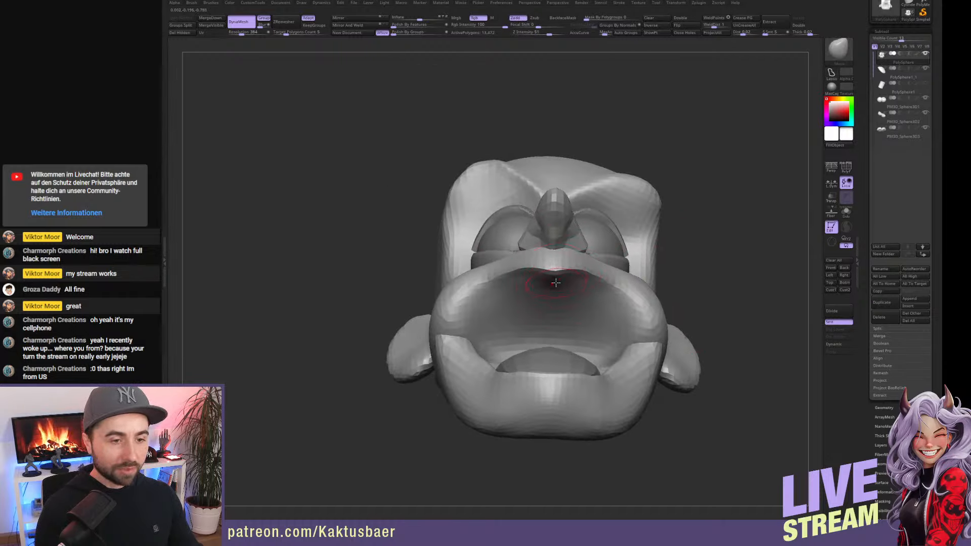
pyautogui.press('b')
pyautogui.click(380, 296)
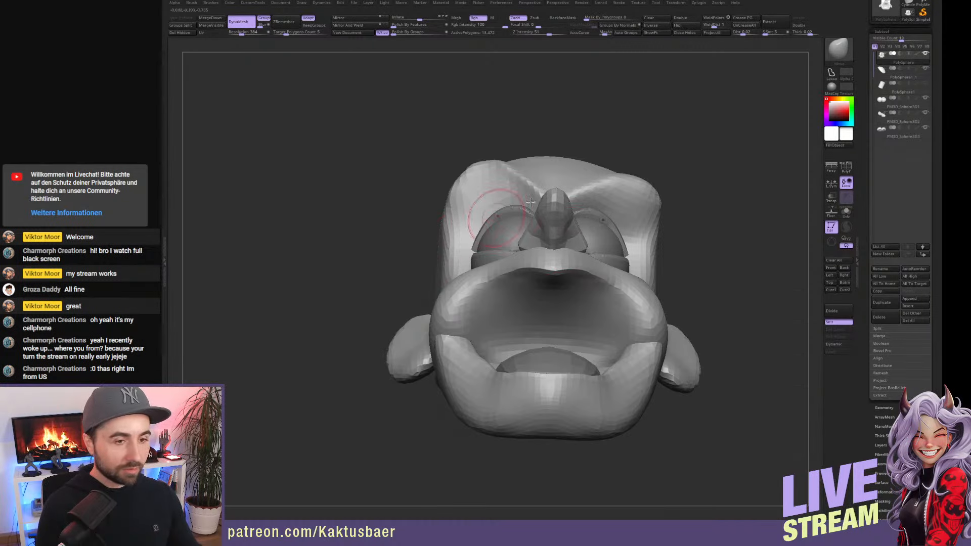
pyautogui.moveTo(582, 284); pyautogui.dragTo(584, 234, button='right')
pyautogui.press('w')
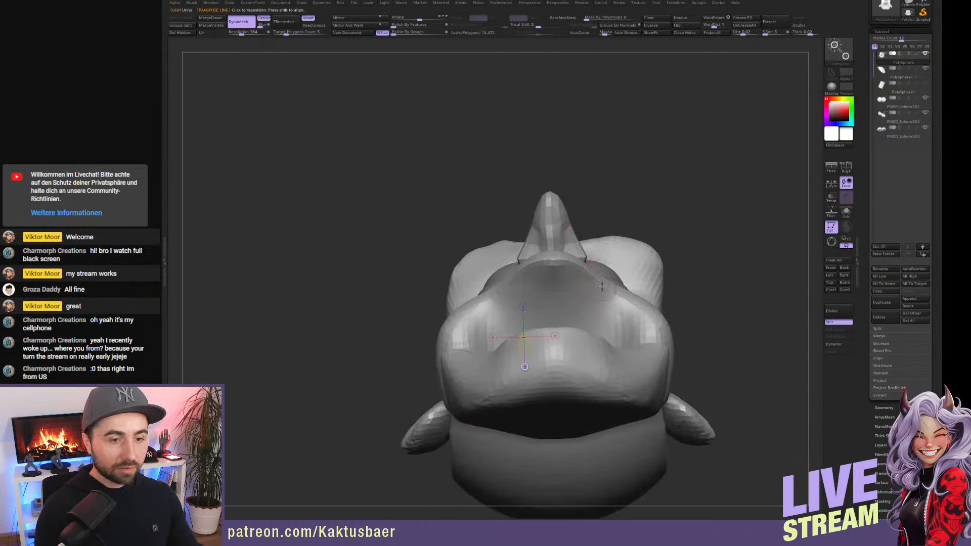
pyautogui.keyDown('ctrl'); pyautogui.click(609, 289); pyautogui.keyUp('ctrl')
pyautogui.press('q')
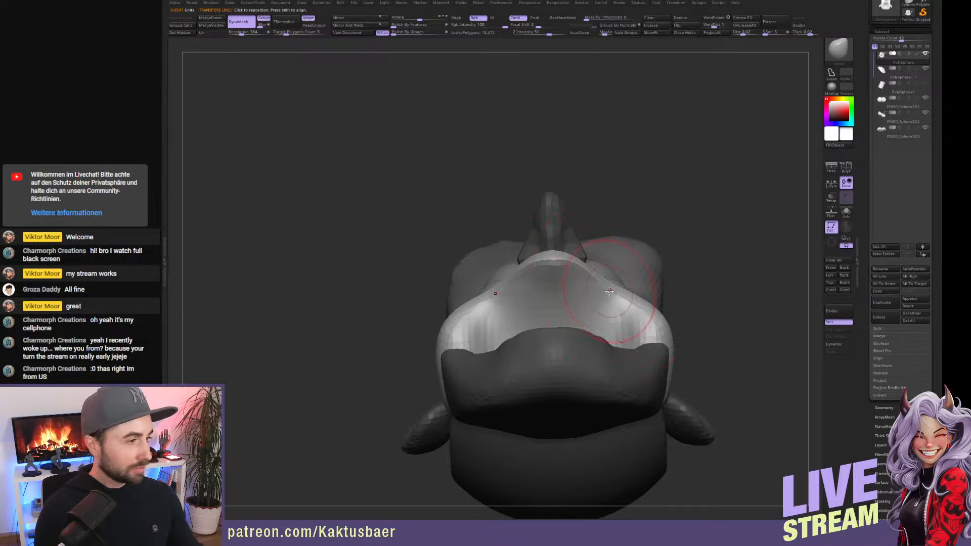
# Adjust the curve of the cheeks around the upper lip with the Move brush and clear the mask.
pyautogui.moveTo(609, 290); pyautogui.dragTo(602, 278, button='right')
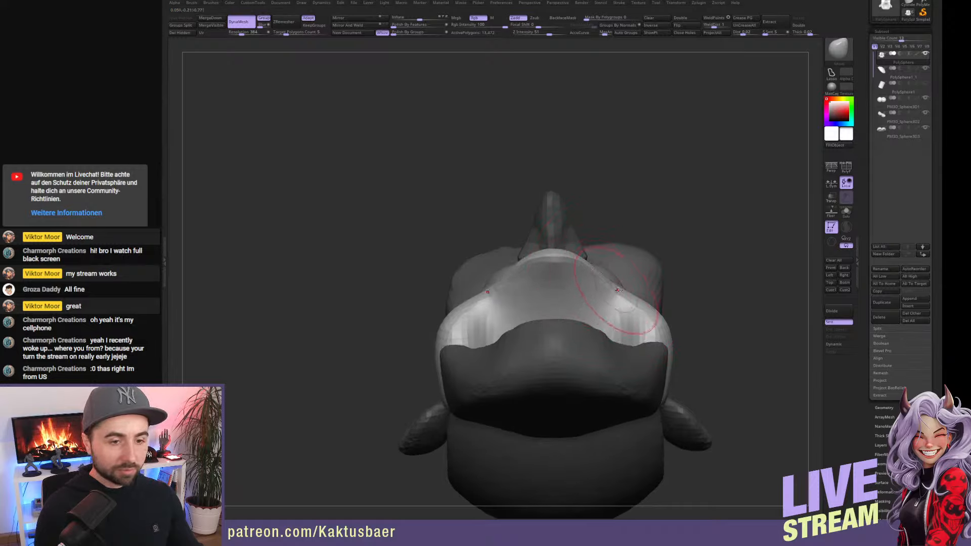
pyautogui.moveTo(633, 304)
pyautogui.mouseDown(button='right')
pyautogui.moveTo(647, 296)
pyautogui.moveTo(643, 304)
pyautogui.mouseUp(button='right')
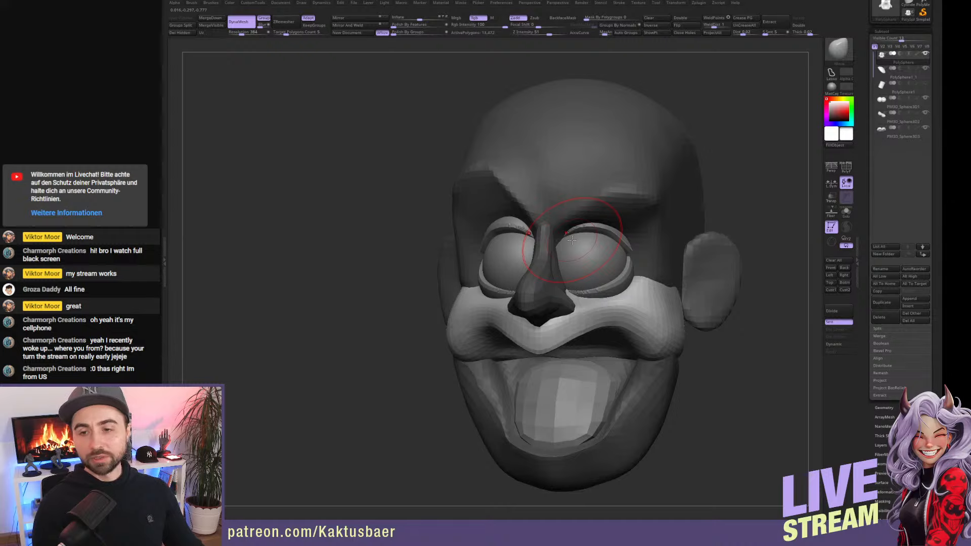
pyautogui.moveTo(576, 301)
pyautogui.mouseDown(button='right')
pyautogui.moveTo(578, 273)
pyautogui.moveTo(467, 320)
pyautogui.mouseUp(button='right')
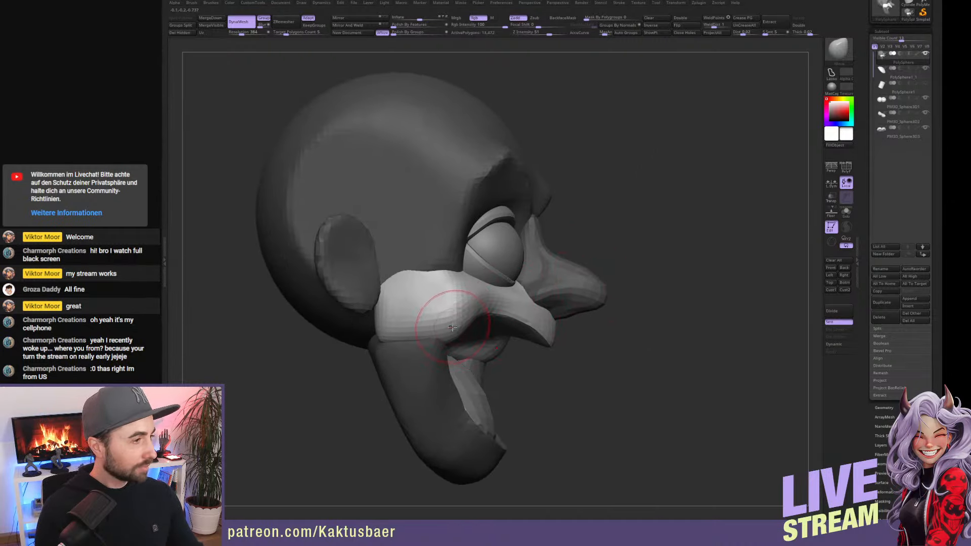
pyautogui.moveTo(422, 313); pyautogui.dragTo(462, 252, button='right')
pyautogui.keyDown('alt'); pyautogui.moveTo(534, 209); pyautogui.dragTo(542, 212, button='right'); pyautogui.keyUp('alt')
pyautogui.keyDown('ctrl'); pyautogui.moveTo(674, 171); pyautogui.dragTo(684, 201); pyautogui.keyUp('ctrl')
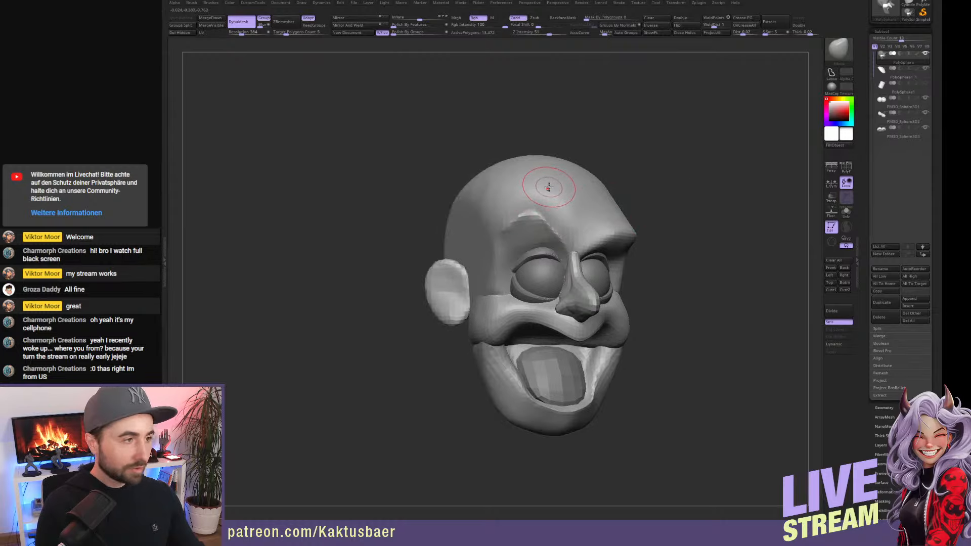
# Switch to the curve tube brush for the hair and save the project.
pyautogui.press('b')
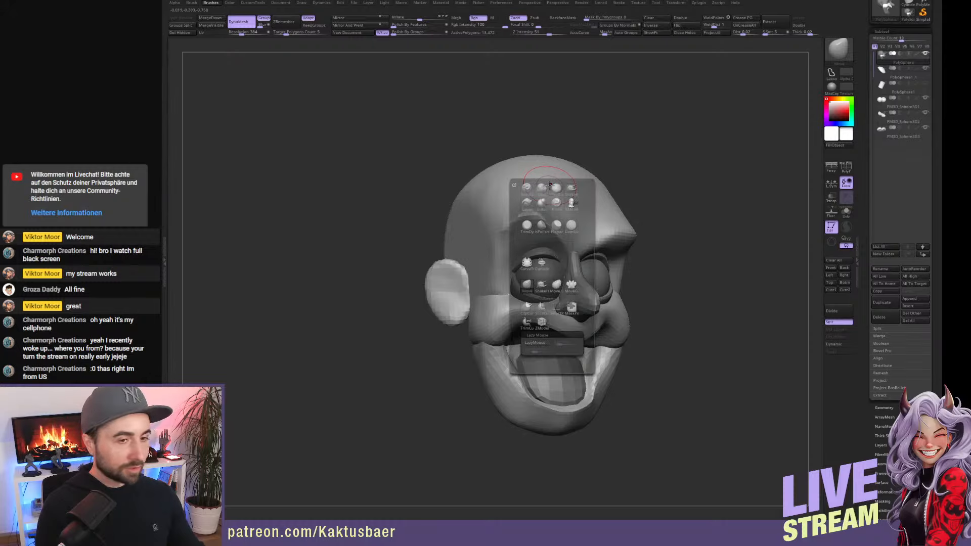
pyautogui.click(531, 265)
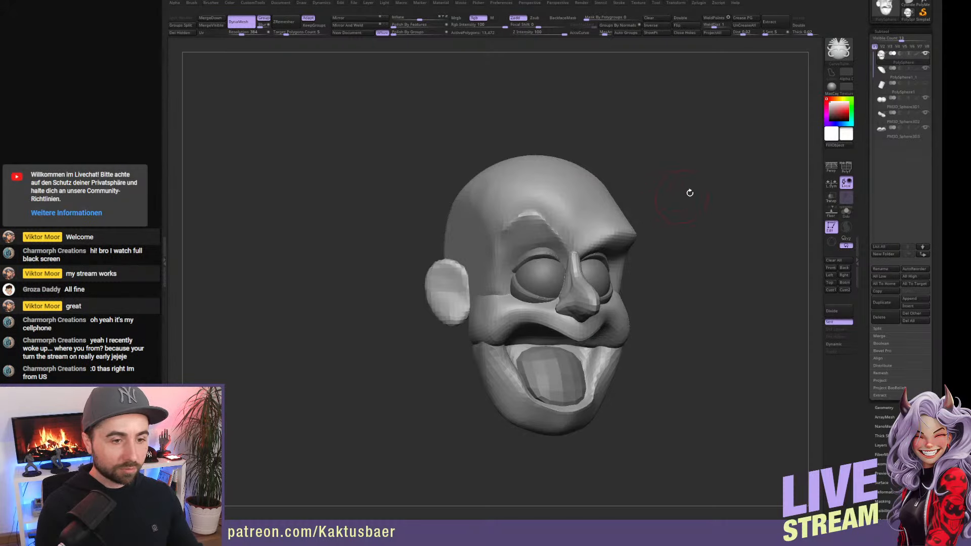
pyautogui.keyDown('alt'); pyautogui.moveTo(558, 177); pyautogui.dragTo(588, 188, button='right'); pyautogui.keyUp('alt')
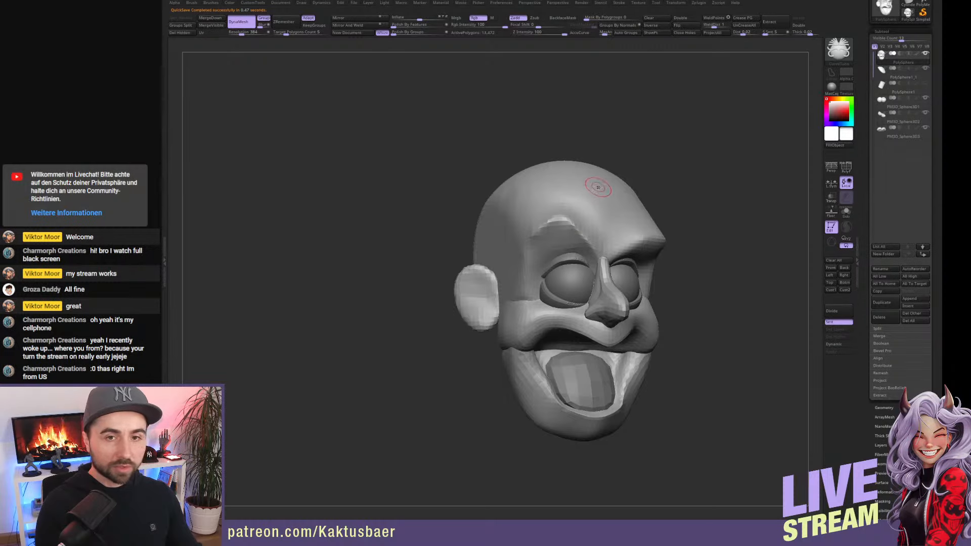
# Check the hair against the overlaid reference and draw a tube strand from the forehead past the temple down to the jaw.
pyautogui.hotkey('shift', 'z')
pyautogui.keyDown('alt'); pyautogui.moveTo(522, 231); pyautogui.dragTo(635, 207, button='right'); pyautogui.keyUp('alt')
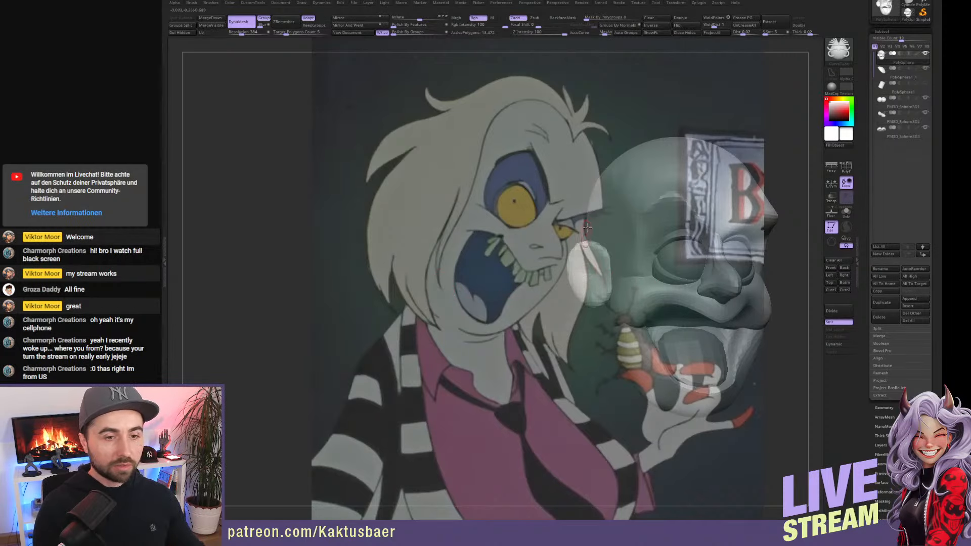
pyautogui.hotkey('shift', 'z')
pyautogui.keyDown('alt'); pyautogui.moveTo(818, 273); pyautogui.dragTo(736, 266); pyautogui.keyUp('alt')
pyautogui.moveTo(561, 242)
pyautogui.mouseDown(button='right')
pyautogui.moveTo(586, 240)
pyautogui.moveTo(575, 238)
pyautogui.mouseUp(button='right')
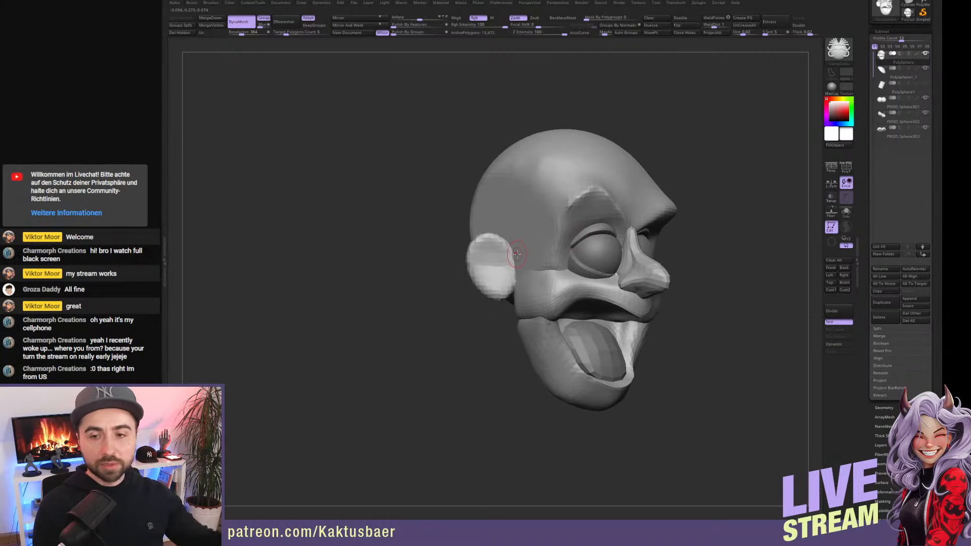
pyautogui.moveTo(554, 219); pyautogui.dragTo(625, 147, button='right')
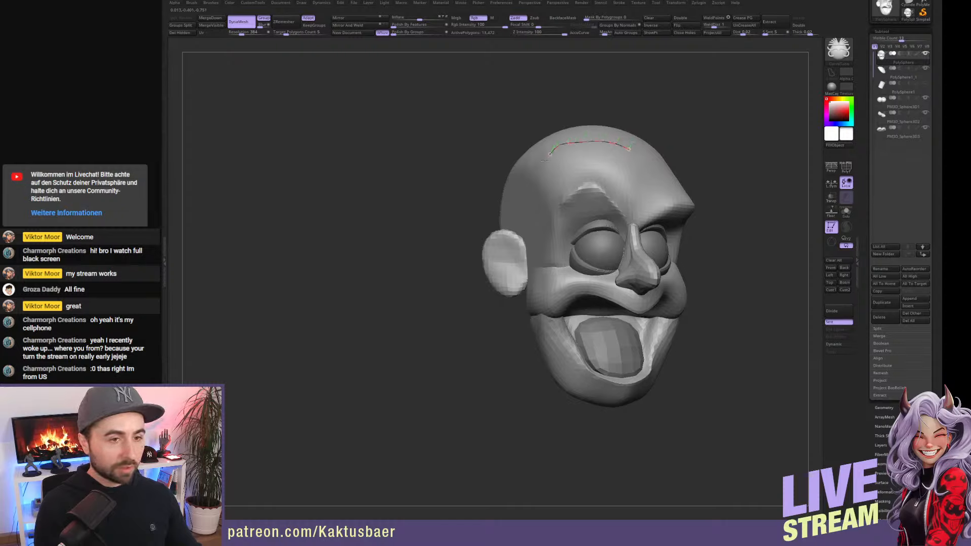
pyautogui.moveTo(533, 216); pyautogui.dragTo(545, 340)
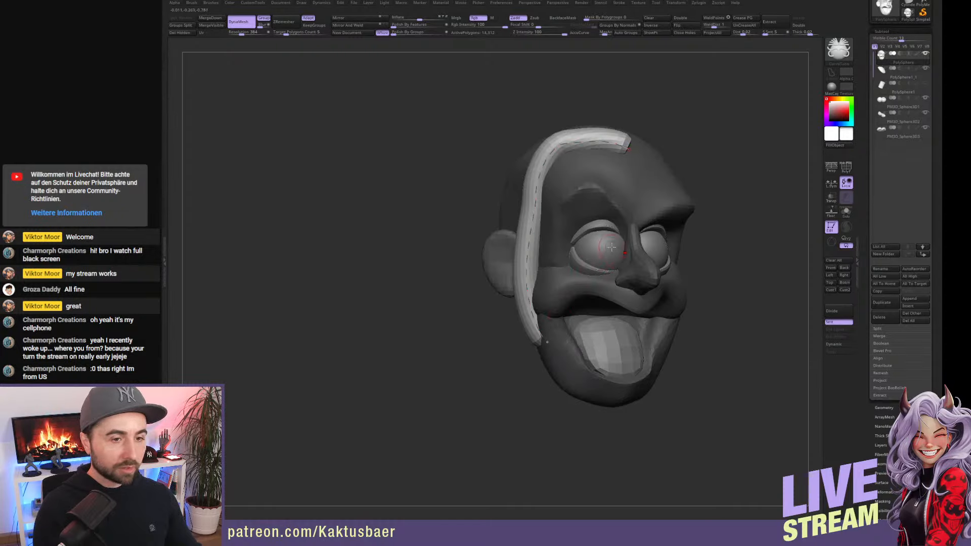
# Try a second tube strand behind the first across the top and side of the head, and undo it.
pyautogui.moveTo(578, 173); pyautogui.dragTo(586, 132, button='right')
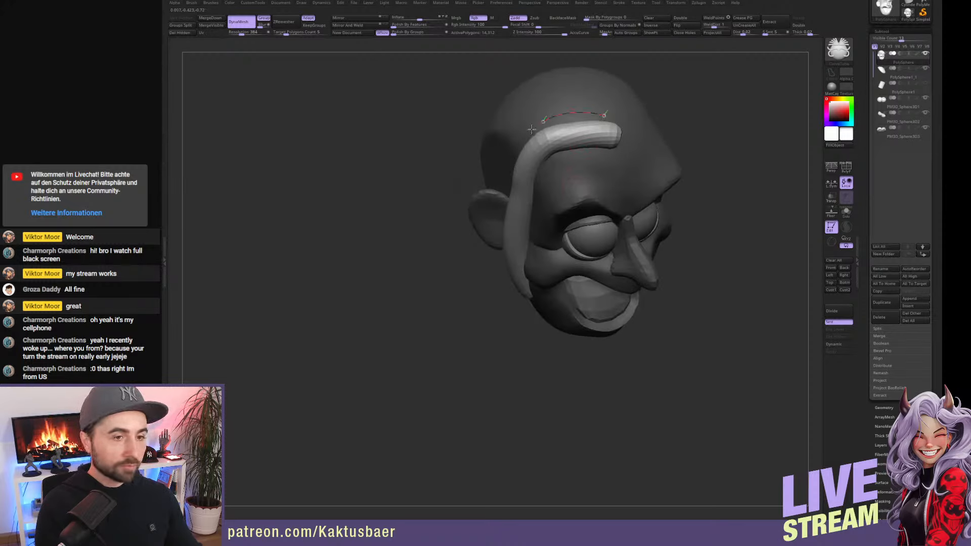
pyautogui.moveTo(490, 271); pyautogui.dragTo(490, 271)
pyautogui.moveTo(535, 243); pyautogui.dragTo(585, 215, button='right')
pyautogui.press('ctrl')
pyautogui.press('ctrl')
pyautogui.hotkey('ctrl', 'z')
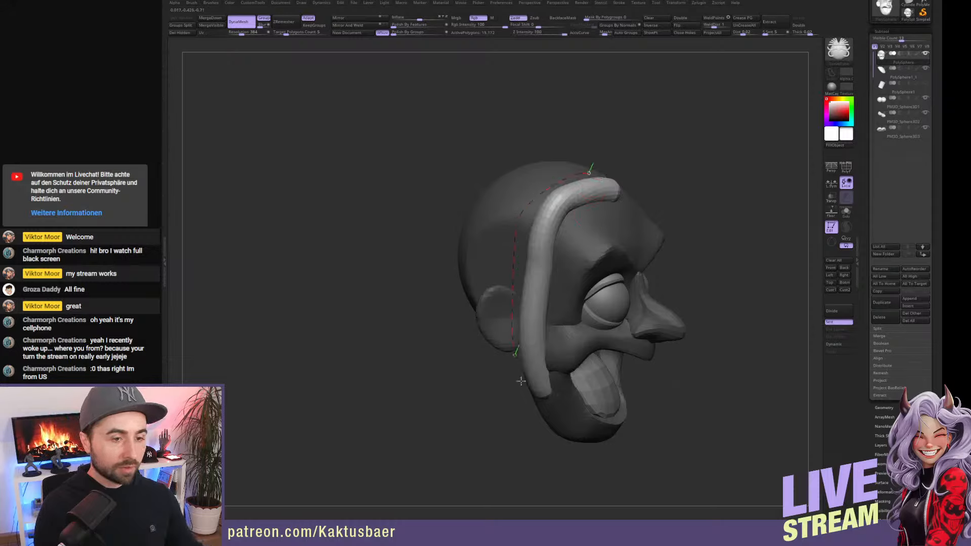
# Draw a second tube strand behind the first, then move and rotate it to lie along the side of the head.
pyautogui.moveTo(518, 371); pyautogui.dragTo(528, 394)
pyautogui.moveTo(593, 284); pyautogui.dragTo(630, 164, button='right')
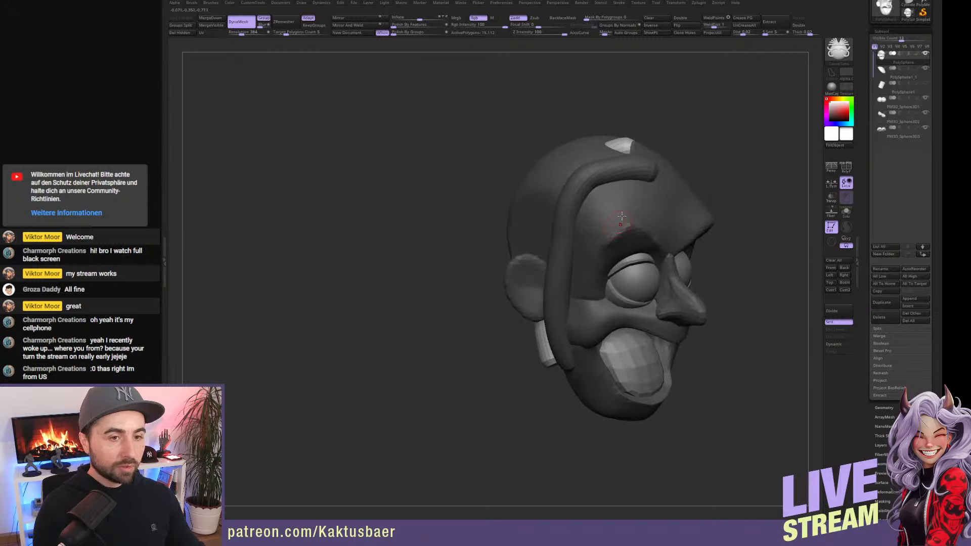
pyautogui.press('w')
pyautogui.moveTo(622, 153); pyautogui.dragTo(624, 241)
pyautogui.moveTo(624, 197); pyautogui.dragTo(644, 138, button='right')
pyautogui.moveTo(576, 282); pyautogui.dragTo(584, 263, button='right')
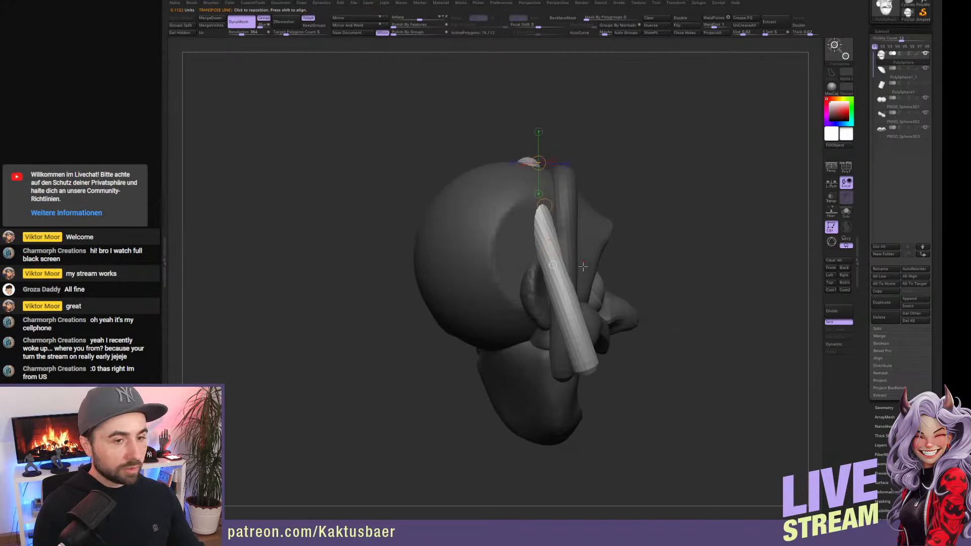
pyautogui.moveTo(557, 277); pyautogui.dragTo(585, 249)
pyautogui.moveTo(577, 299); pyautogui.dragTo(568, 294)
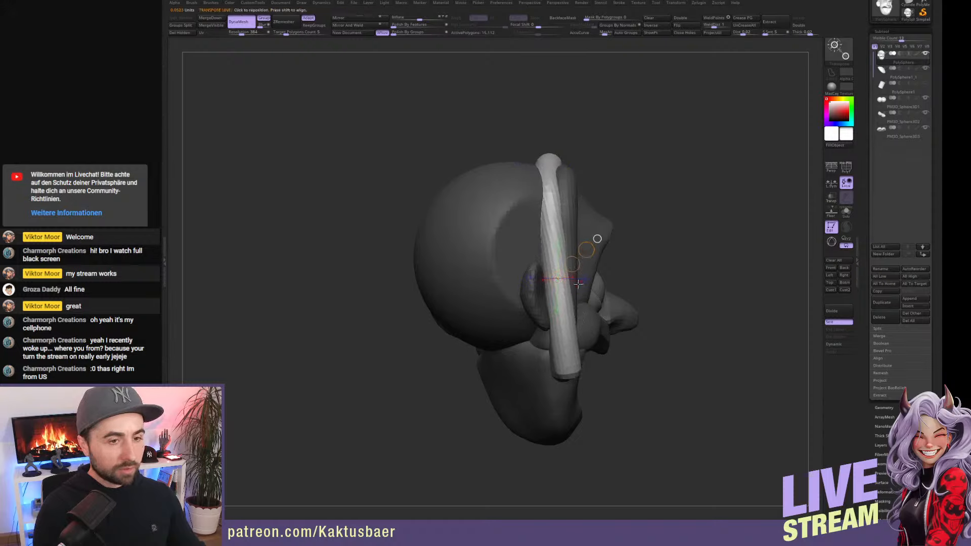
pyautogui.press('q')
pyautogui.moveTo(591, 259); pyautogui.dragTo(604, 255, button='right')
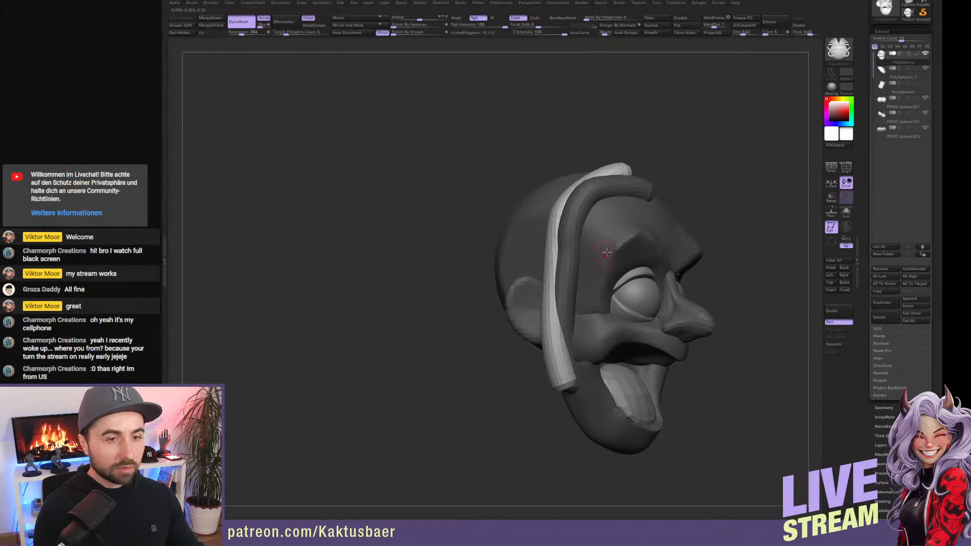
# Reposition the hair strands over the top of the head and adjust the front strand's upper end with the Move brush.
pyautogui.moveTo(607, 173); pyautogui.dragTo(590, 213, button='right')
pyautogui.press('w')
pyautogui.moveTo(586, 179)
pyautogui.mouseDown()
pyautogui.moveTo(636, 180)
pyautogui.moveTo(620, 192)
pyautogui.mouseUp()
pyautogui.press('q')
pyautogui.moveTo(628, 197); pyautogui.dragTo(635, 194, button='right')
pyautogui.press('w')
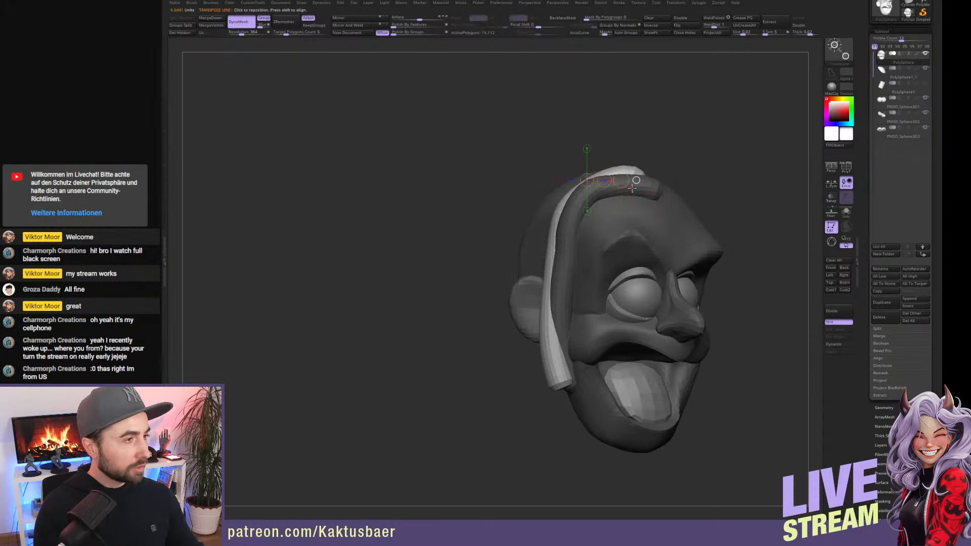
pyautogui.moveTo(621, 196); pyautogui.dragTo(628, 180)
pyautogui.press('s')
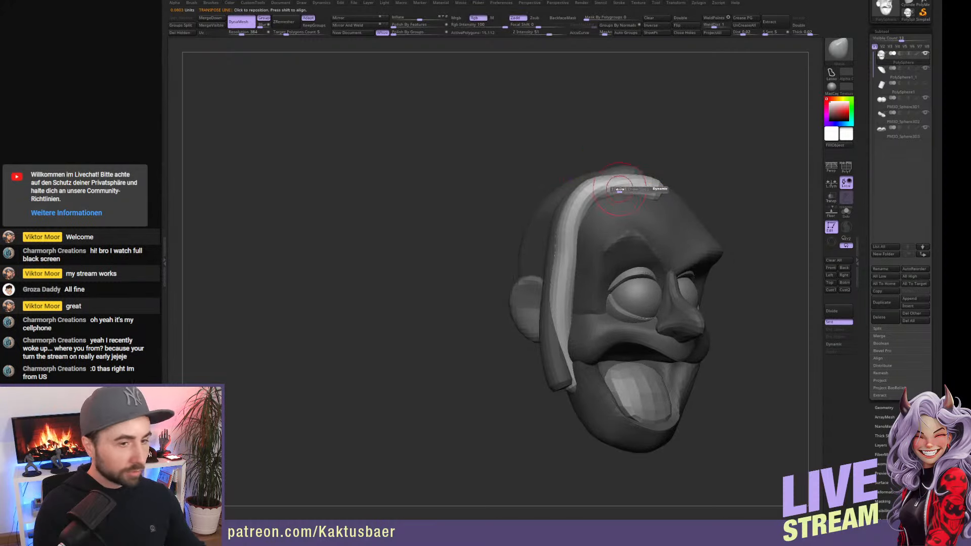
pyautogui.moveTo(620, 180)
pyautogui.mouseDown()
pyautogui.moveTo(646, 176)
pyautogui.moveTo(651, 193)
pyautogui.moveTo(626, 174)
pyautogui.mouseUp()
# Isolate the rear strand with a mask and pull its lower end back toward the ear.
pyautogui.keyDown('alt'); pyautogui.moveTo(615, 254); pyautogui.dragTo(635, 225, button='right'); pyautogui.keyUp('alt')
pyautogui.moveTo(599, 265); pyautogui.dragTo(623, 273, button='right')
pyautogui.keyDown('ctrl'); pyautogui.click(681, 137); pyautogui.keyUp('ctrl')
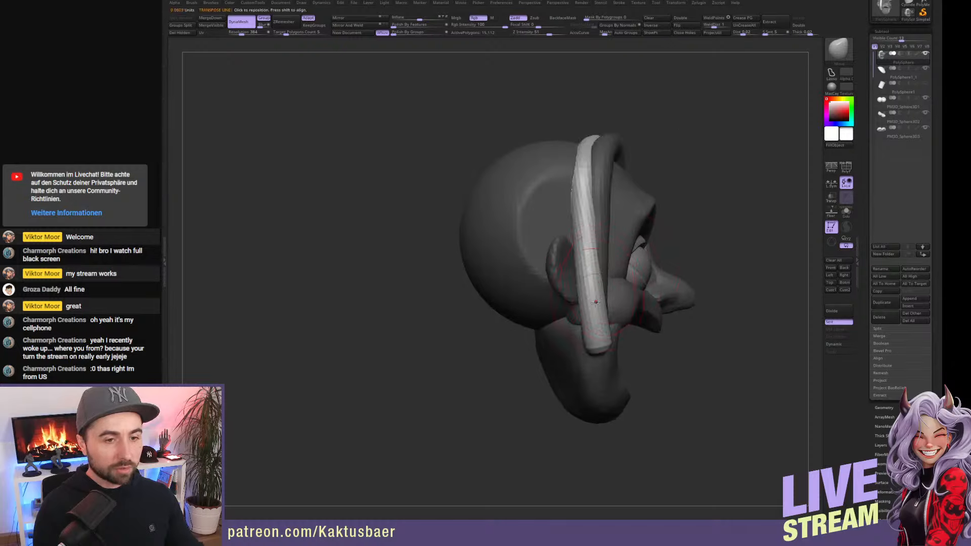
pyautogui.keyDown('alt'); pyautogui.moveTo(602, 334); pyautogui.dragTo(606, 318, button='right'); pyautogui.keyUp('alt')
pyautogui.press('s')
pyautogui.moveTo(608, 327); pyautogui.dragTo(592, 328)
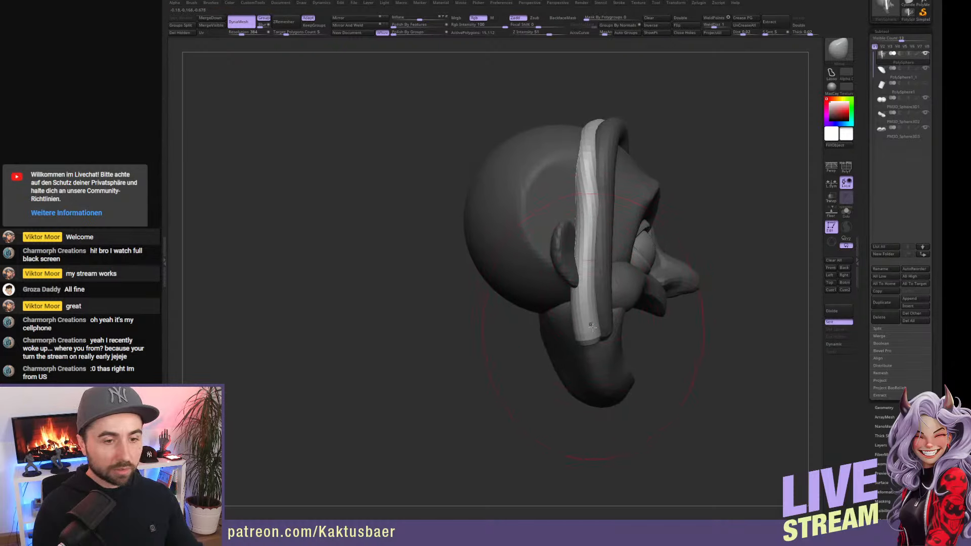
pyautogui.moveTo(591, 326); pyautogui.dragTo(587, 289, button='right')
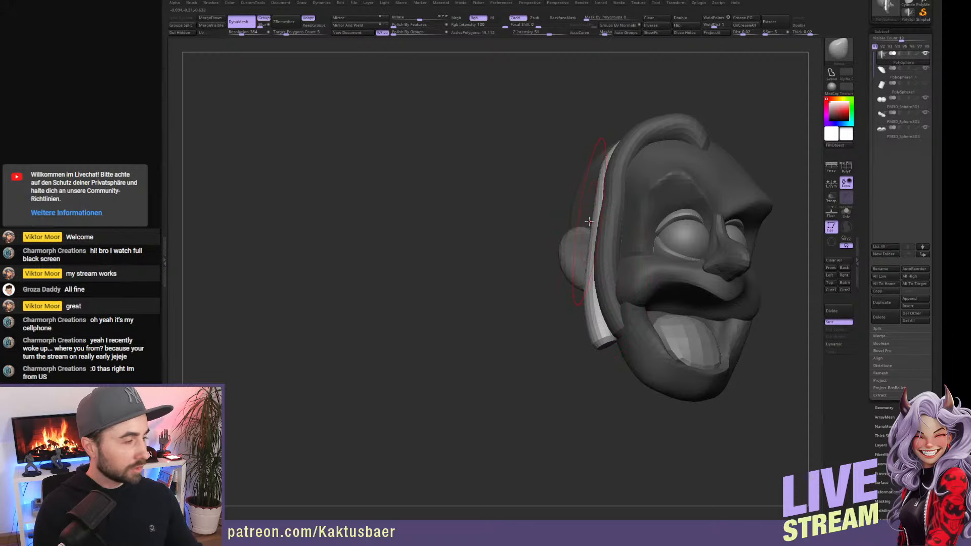
# Bulge the rear strand's side outward and stretch its lower end into a tapered tip beside the jaw.
pyautogui.moveTo(596, 208)
pyautogui.mouseDown()
pyautogui.moveTo(588, 203)
pyautogui.moveTo(579, 241)
pyautogui.mouseUp()
pyautogui.moveTo(587, 293)
pyautogui.mouseDown()
pyautogui.moveTo(600, 332)
pyautogui.moveTo(593, 298)
pyautogui.mouseUp()
pyautogui.moveTo(589, 309); pyautogui.dragTo(618, 312, button='right')
pyautogui.press('s')
pyautogui.moveTo(622, 312); pyautogui.dragTo(608, 365)
pyautogui.moveTo(589, 306); pyautogui.dragTo(583, 306)
pyautogui.moveTo(600, 340); pyautogui.dragTo(592, 346)
# Refine the upper part of the rear strand so it narrows against the front strand above the temple.
pyautogui.moveTo(586, 255)
pyautogui.mouseDown(button='right')
pyautogui.moveTo(617, 222)
pyautogui.moveTo(616, 245)
pyautogui.mouseUp(button='right')
pyautogui.press('s')
pyautogui.moveTo(628, 236); pyautogui.dragTo(619, 236)
pyautogui.moveTo(619, 235); pyautogui.dragTo(615, 229, button='right')
pyautogui.press('s')
pyautogui.moveTo(620, 221); pyautogui.dragTo(627, 220)
pyautogui.moveTo(627, 227); pyautogui.dragTo(626, 234, button='right')
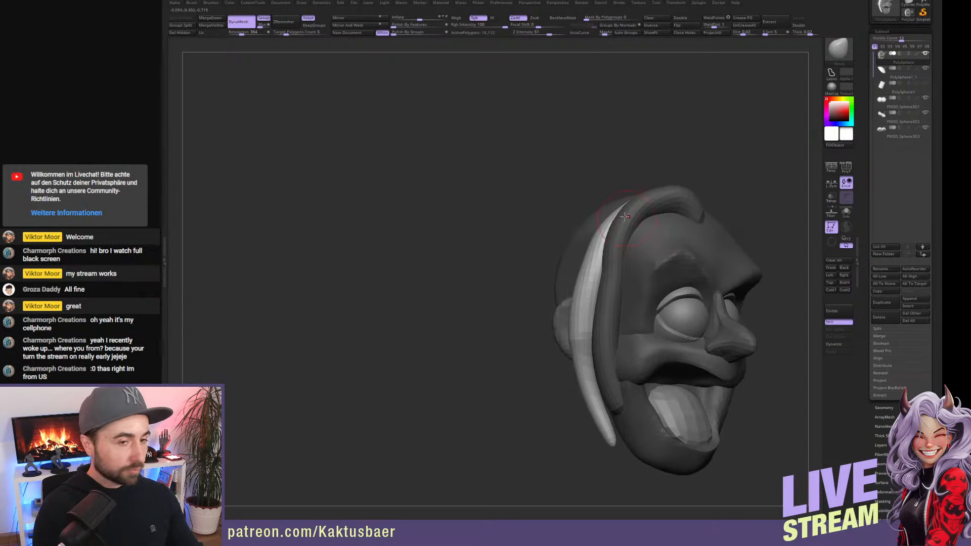
# Draw a third tube strand from the top of the head down behind the other two and switch to the Move brush.
pyautogui.press('space')
pyautogui.click(609, 306)
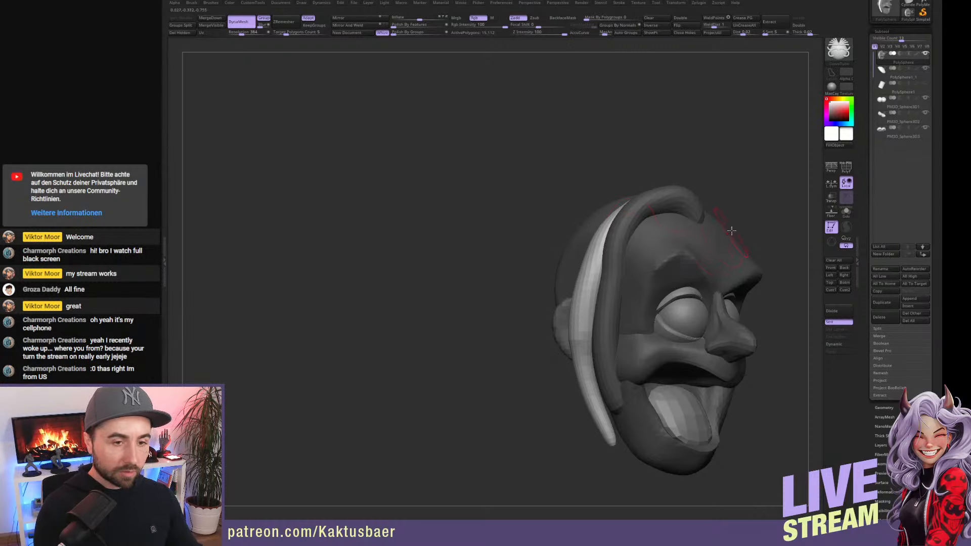
pyautogui.moveTo(662, 206); pyautogui.dragTo(679, 195, button='right')
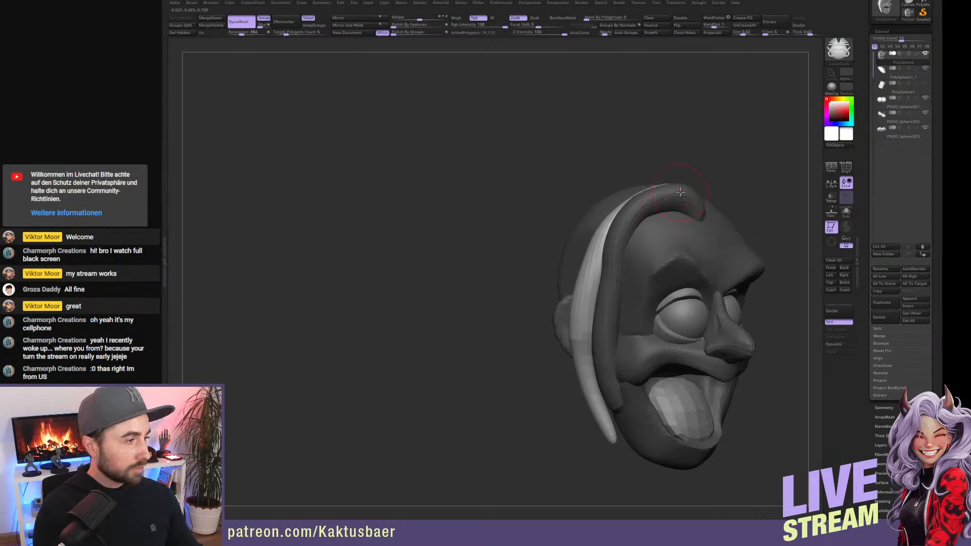
pyautogui.moveTo(551, 362)
pyautogui.mouseDown()
pyautogui.moveTo(587, 404)
pyautogui.moveTo(553, 349)
pyautogui.mouseUp()
pyautogui.click(559, 320)
pyautogui.press('b')
pyautogui.press('m')
pyautogui.press('v')
# Shape the third strand by adjusting its lower tip, outer side and upper end over the top of the head.
pyautogui.moveTo(553, 331); pyautogui.dragTo(559, 344, button='right')
pyautogui.moveTo(559, 371)
pyautogui.mouseDown()
pyautogui.moveTo(572, 410)
pyautogui.moveTo(558, 385)
pyautogui.mouseUp()
pyautogui.moveTo(552, 249); pyautogui.dragTo(561, 252)
pyautogui.moveTo(603, 208); pyautogui.dragTo(608, 201)
pyautogui.moveTo(743, 215); pyautogui.dragTo(660, 210, button='right')
pyautogui.moveTo(688, 190); pyautogui.dragTo(730, 185)
pyautogui.moveTo(682, 166); pyautogui.dragTo(702, 165)
# Pull the third strand outward into a full, wide hair mass covering the side of the head.
pyautogui.moveTo(702, 167); pyautogui.dragTo(517, 194, button='right')
pyautogui.moveTo(545, 196); pyautogui.dragTo(526, 201)
pyautogui.moveTo(562, 267); pyautogui.dragTo(541, 272)
pyautogui.moveTo(540, 229); pyautogui.dragTo(529, 232)
pyautogui.moveTo(533, 251); pyautogui.dragTo(651, 265, button='right')
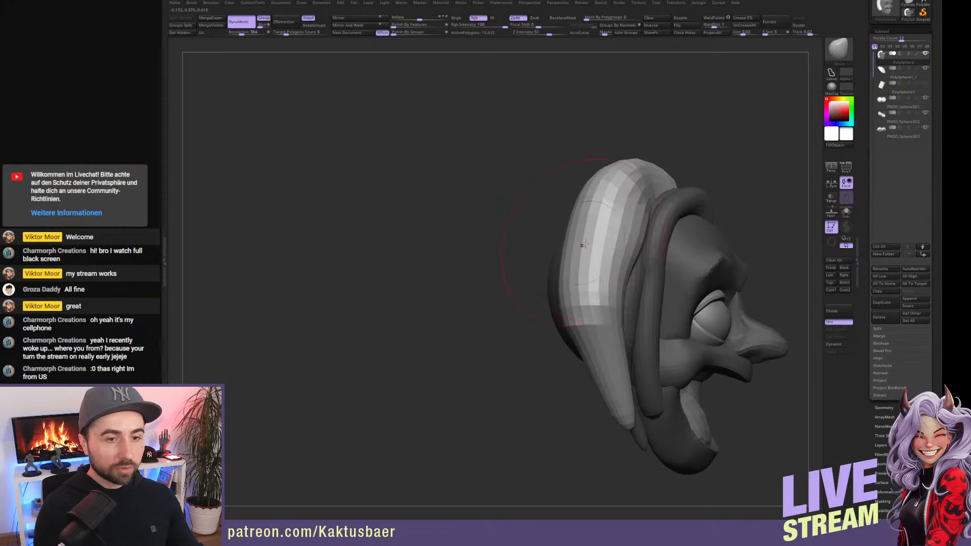
pyautogui.moveTo(641, 212)
pyautogui.mouseDown()
pyautogui.moveTo(651, 211)
pyautogui.moveTo(664, 177)
pyautogui.mouseUp()
pyautogui.moveTo(649, 243); pyautogui.dragTo(640, 249)
pyautogui.moveTo(640, 249); pyautogui.dragTo(641, 229, button='right')
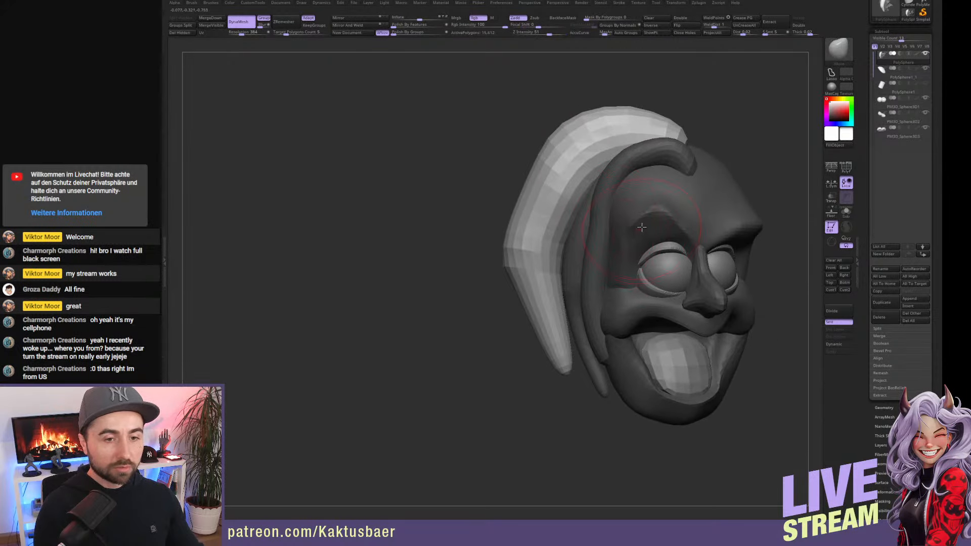
# Compare the hair volume and strand flow with the overlaid reference image.
pyautogui.hotkey('shift', 'z')
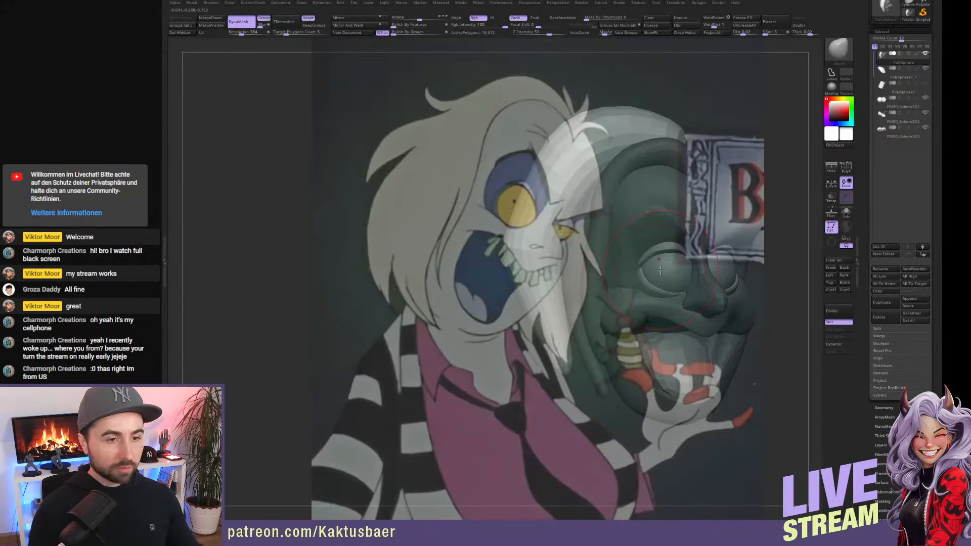
pyautogui.moveTo(571, 210); pyautogui.dragTo(606, 179, button='right')
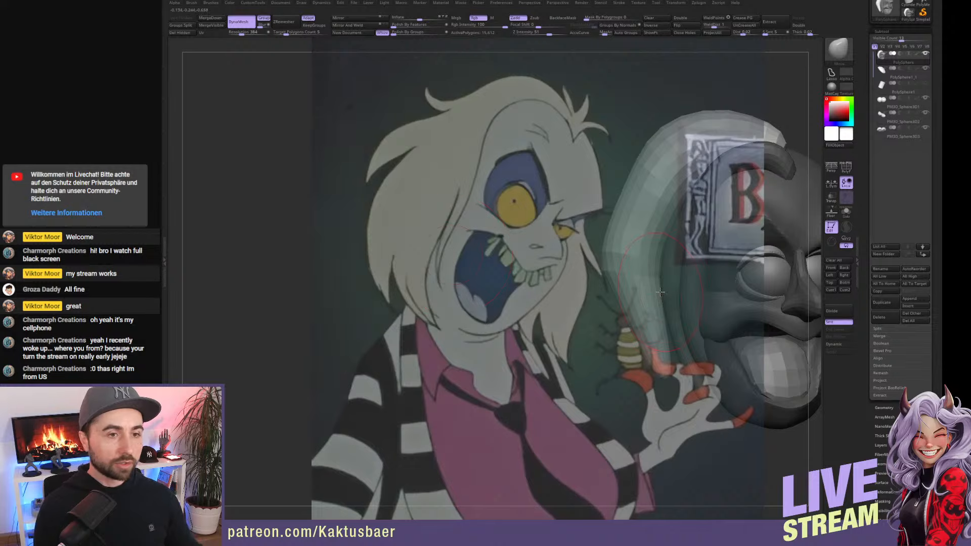
pyautogui.moveTo(633, 215); pyautogui.dragTo(582, 151, button='right')
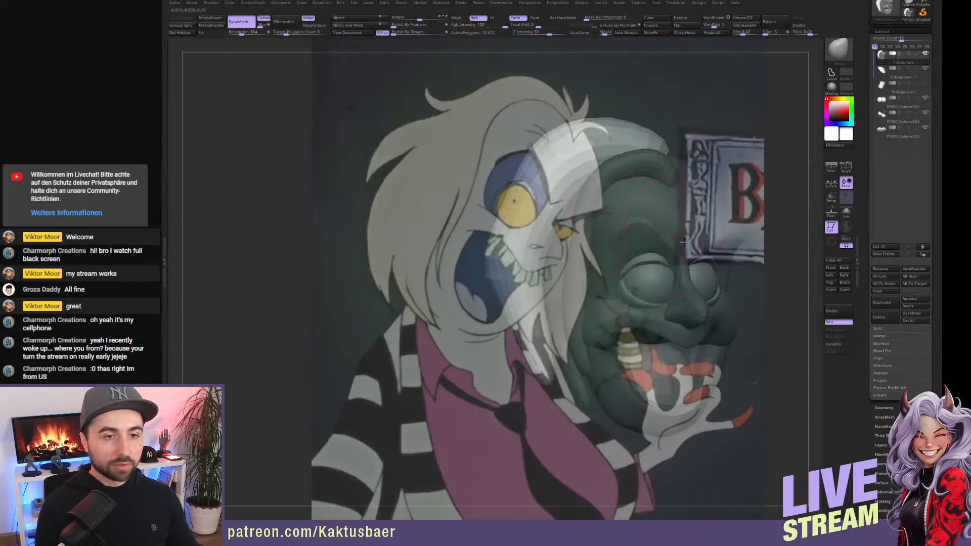
pyautogui.hotkey('shift', 'z')
pyautogui.press('z')
pyautogui.hotkey('shift', 'z')
pyautogui.moveTo(676, 209); pyautogui.dragTo(598, 218, button='right')
# Clear the mask and draw short curved tube strands as a tuft rising from the front hairline.
pyautogui.press('s')
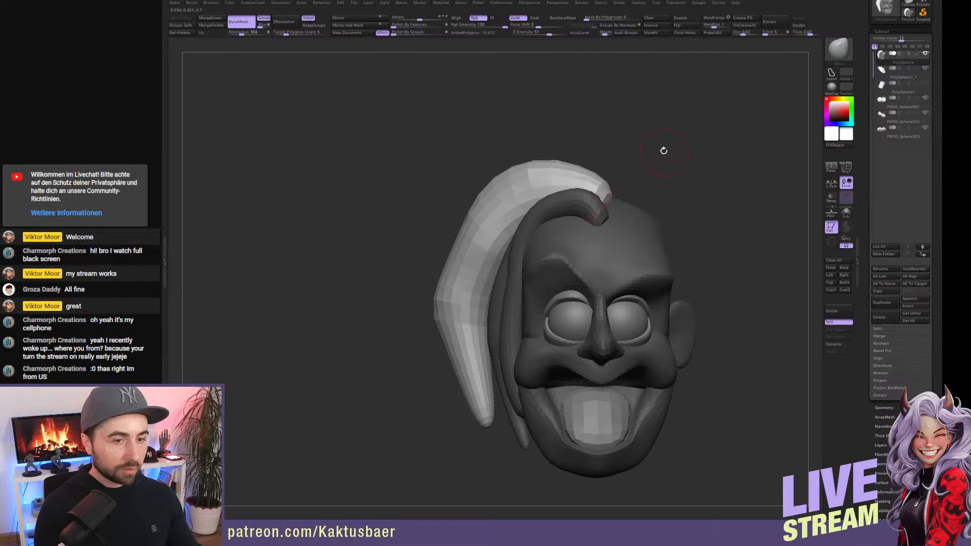
pyautogui.keyDown('ctrl'); pyautogui.moveTo(662, 137); pyautogui.dragTo(657, 163); pyautogui.keyUp('ctrl')
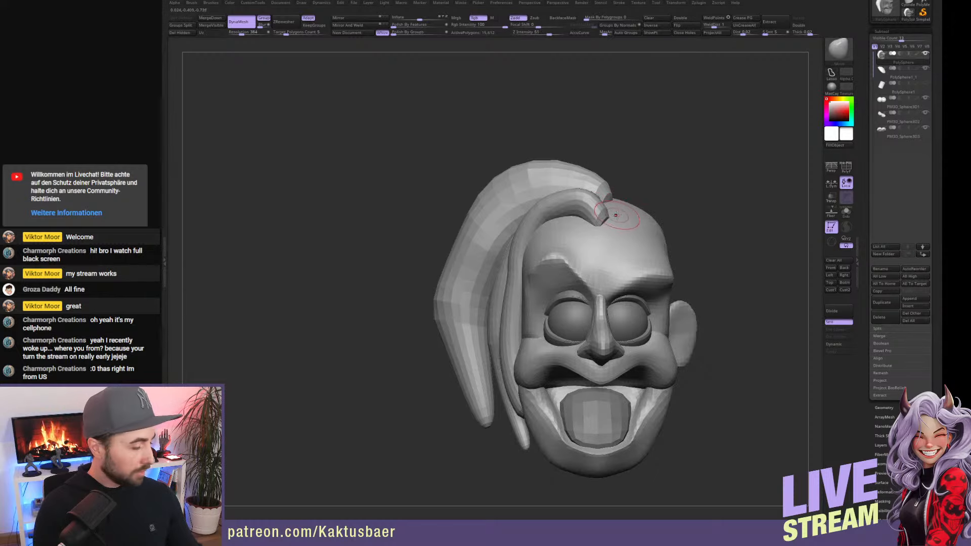
pyautogui.press('b')
pyautogui.click(595, 292)
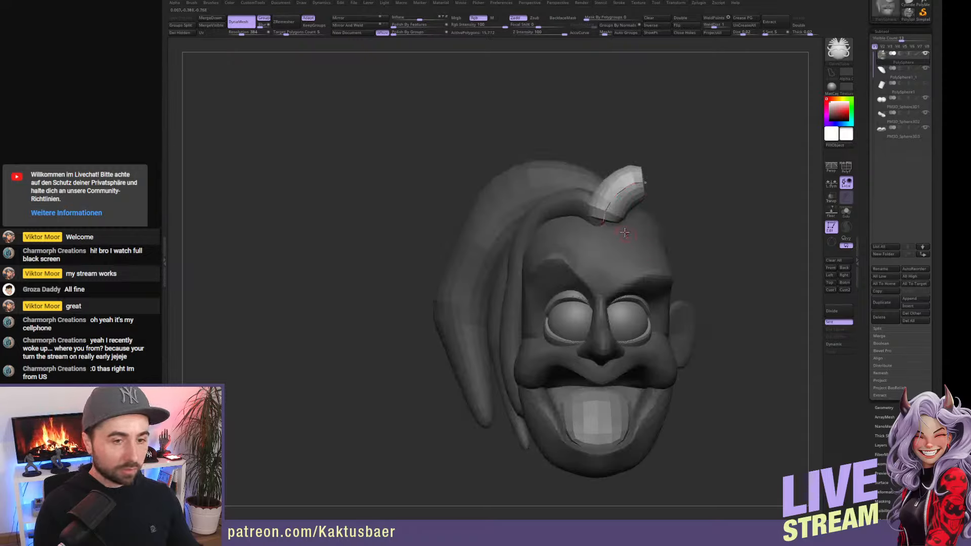
pyautogui.click(620, 216)
pyautogui.moveTo(617, 227); pyautogui.dragTo(610, 199, button='right')
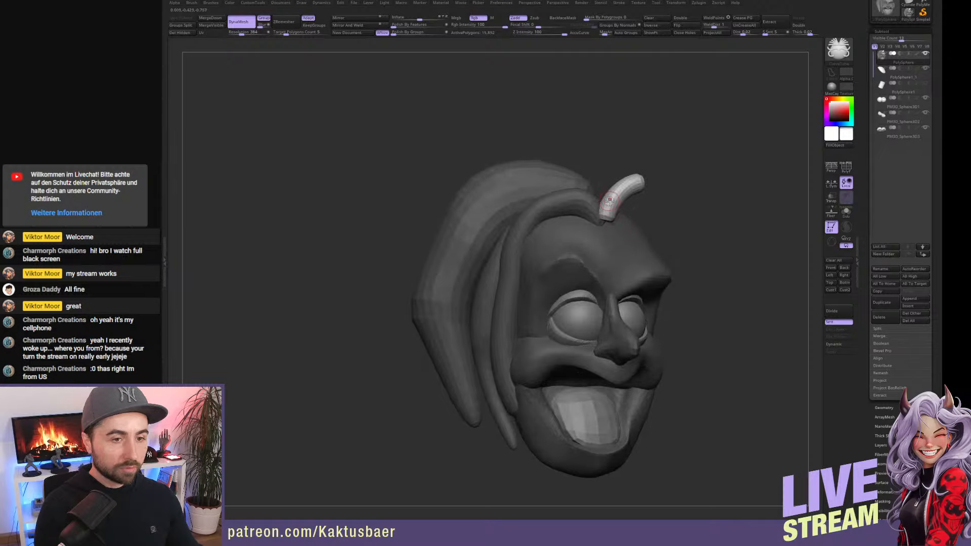
pyautogui.moveTo(603, 154); pyautogui.dragTo(605, 155)
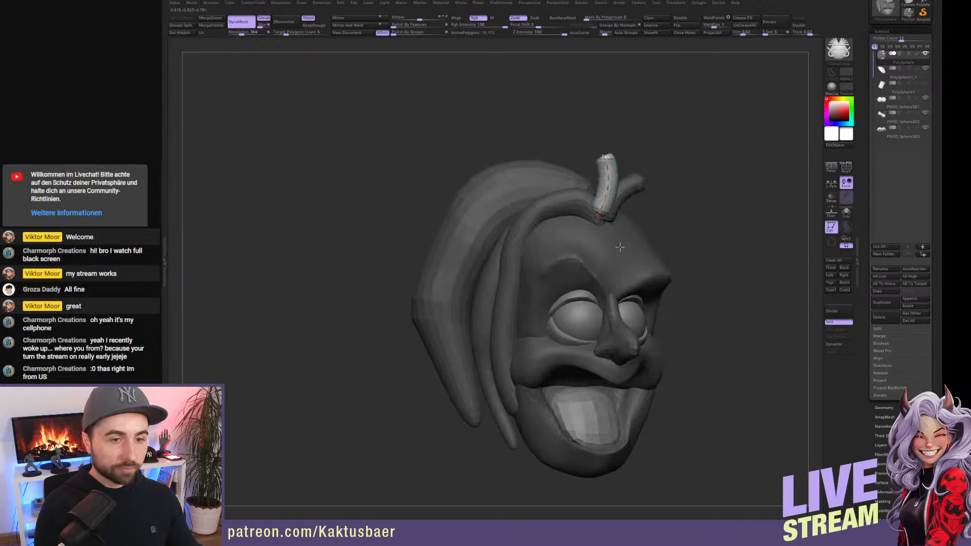
pyautogui.moveTo(624, 231); pyautogui.dragTo(610, 213, button='right')
pyautogui.moveTo(644, 179)
pyautogui.mouseDown()
pyautogui.moveTo(660, 157)
pyautogui.moveTo(635, 208)
pyautogui.moveTo(644, 185)
pyautogui.mouseUp()
# Switch to the Move brush and isolate the foremost tuft strand by masking the rest of the mesh.
pyautogui.press('b')
pyautogui.press('m')
pyautogui.press('v')
pyautogui.press('w')
pyautogui.keyDown('ctrl'); pyautogui.click(615, 221); pyautogui.keyUp('ctrl')
pyautogui.press('q')
pyautogui.moveTo(606, 232)
pyautogui.mouseDown(button='right')
pyautogui.moveTo(643, 200)
pyautogui.moveTo(598, 227)
pyautogui.moveTo(638, 219)
pyautogui.moveTo(529, 221)
pyautogui.mouseUp(button='right')
# Isolate another tuft strand and reposition it at the front hairline with the transpose gizmo.
pyautogui.press('w')
pyautogui.keyDown('ctrl'); pyautogui.click(596, 202); pyautogui.keyUp('ctrl')
pyautogui.press('q')
pyautogui.press('w')
pyautogui.moveTo(597, 182); pyautogui.dragTo(637, 192)
pyautogui.moveTo(617, 187)
pyautogui.mouseDown()
pyautogui.moveTo(637, 192)
pyautogui.moveTo(611, 168)
pyautogui.mouseUp()
pyautogui.press('q')
# Adjust the tuft strands with the Move brush and nudge the middle one forward between its neighbours.
pyautogui.moveTo(511, 194); pyautogui.dragTo(617, 186, button='right')
pyautogui.moveTo(579, 162); pyautogui.dragTo(583, 172)
pyautogui.keyDown('alt'); pyautogui.moveTo(584, 173); pyautogui.dragTo(592, 182, button='right'); pyautogui.keyUp('alt')
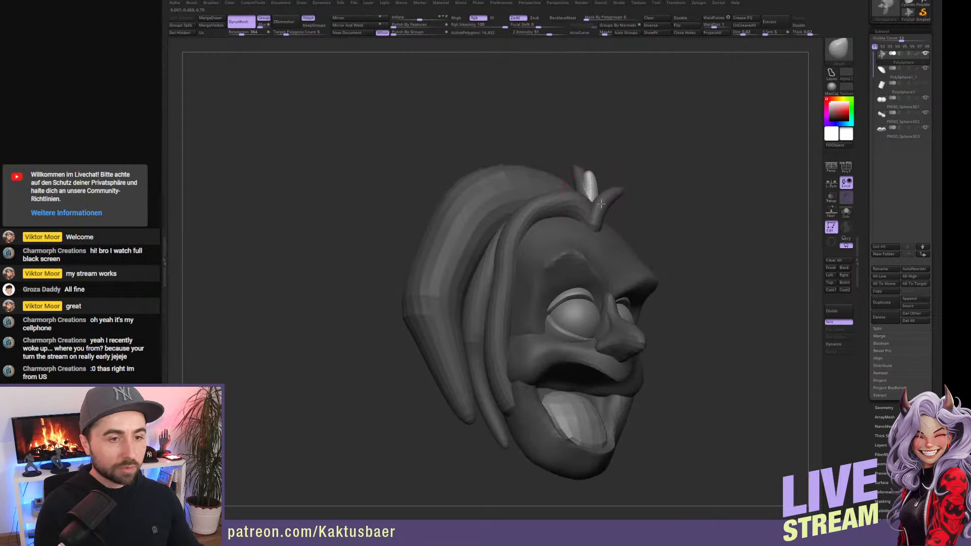
pyautogui.moveTo(594, 180); pyautogui.dragTo(601, 178)
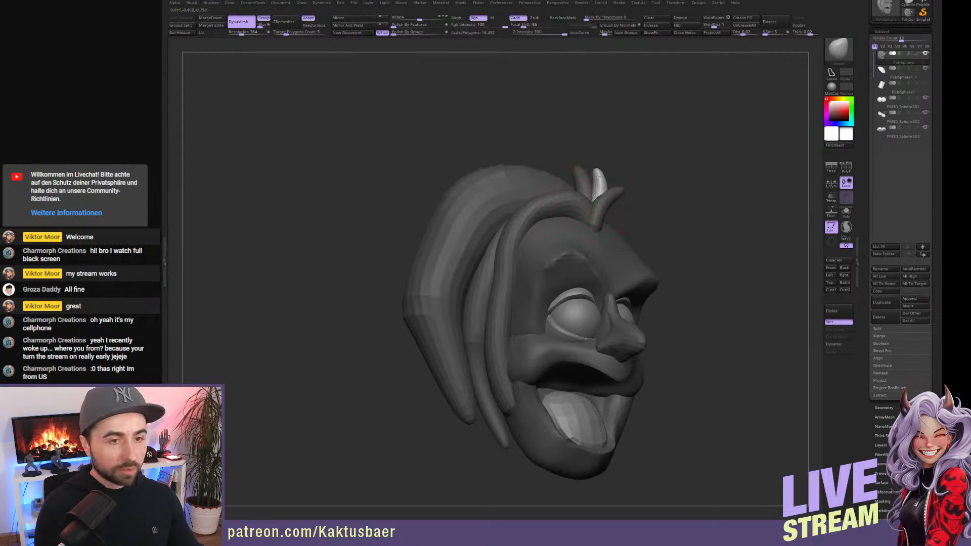
pyautogui.moveTo(599, 197)
pyautogui.mouseDown(button='right')
pyautogui.moveTo(571, 196)
pyautogui.moveTo(582, 225)
pyautogui.moveTo(619, 227)
pyautogui.mouseUp(button='right')
# Reposition the middle tuft strand with the transpose gizmo so it sits between the other two.
pyautogui.press('w')
pyautogui.press('q')
pyautogui.press('w')
pyautogui.moveTo(597, 199)
pyautogui.mouseDown()
pyautogui.moveTo(583, 198)
pyautogui.moveTo(570, 254)
pyautogui.moveTo(575, 231)
pyautogui.mouseUp()
pyautogui.press('q')
pyautogui.press('w')
pyautogui.keyDown('alt'); pyautogui.click(590, 214); pyautogui.keyUp('alt')
pyautogui.press('q')
pyautogui.moveTo(579, 233); pyautogui.dragTo(584, 286, button='right')
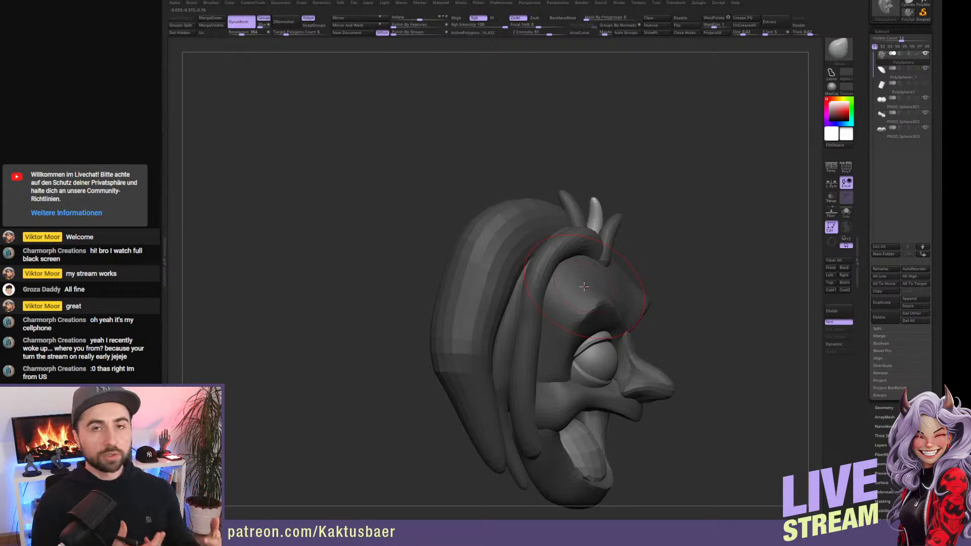
# Return the head to the view matching the reference and overlay the reference image to check the hair.
pyautogui.moveTo(663, 250)
pyautogui.mouseDown()
pyautogui.moveTo(650, 245)
pyautogui.moveTo(681, 244)
pyautogui.mouseUp()
pyautogui.click(824, 269)
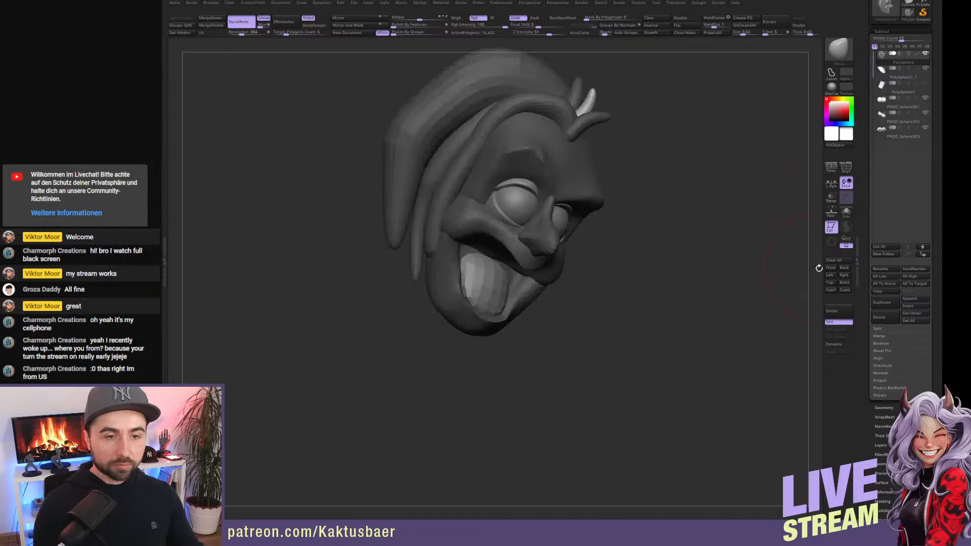
pyautogui.hotkey('shift', 'z')
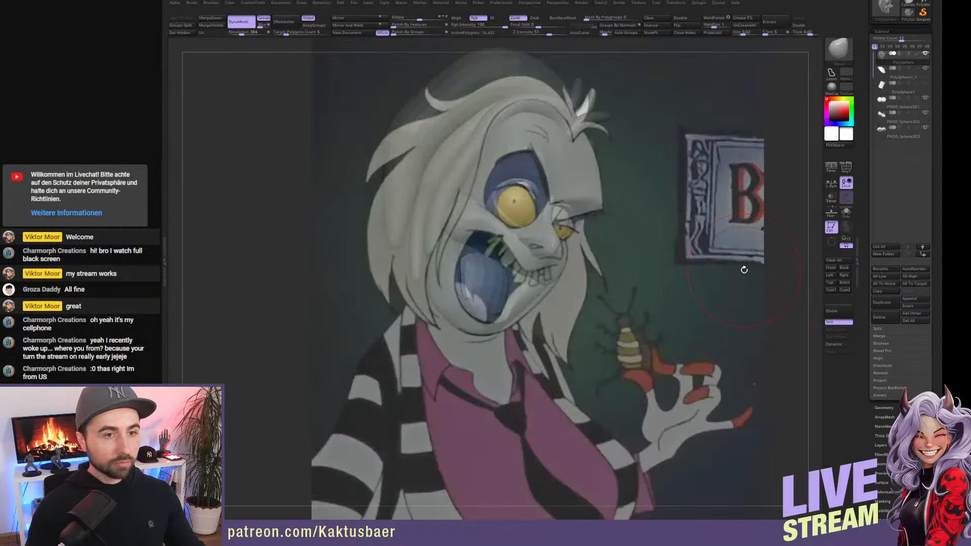
pyautogui.press('w')
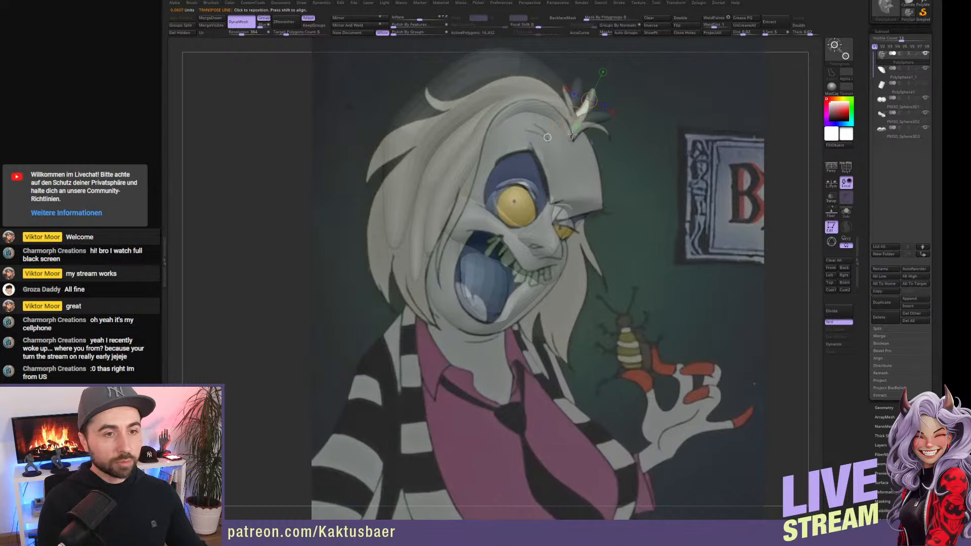
pyautogui.press('q')
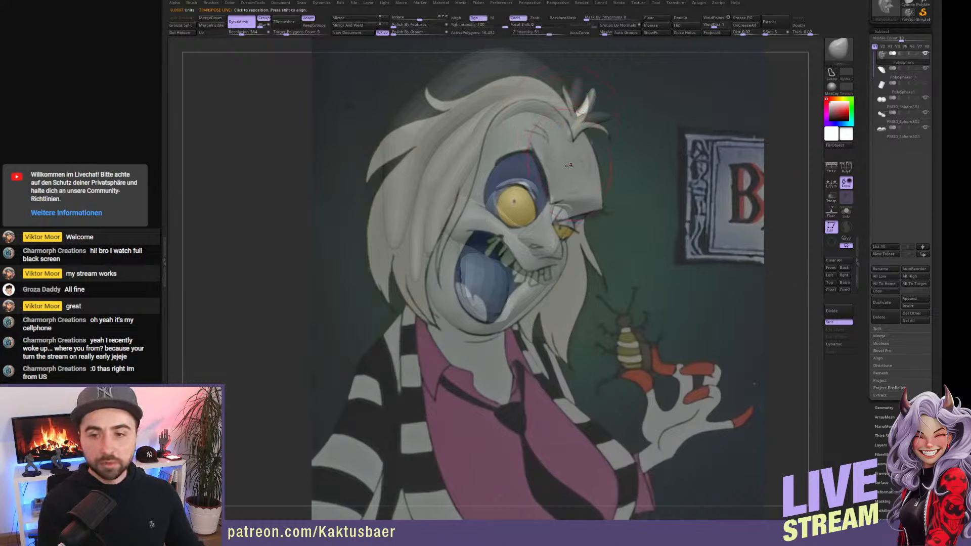
# Isolate the front face-framing strand, shape it to the reference's hairline down to the mouth and smooth it.
pyautogui.press('w')
pyautogui.keyDown('ctrl'); pyautogui.click(552, 107); pyautogui.keyUp('ctrl')
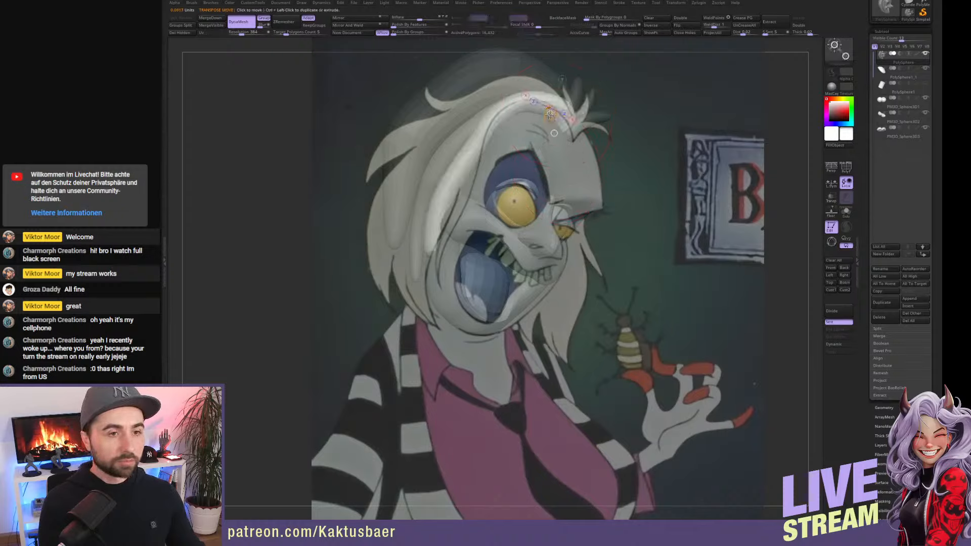
pyautogui.press('q')
pyautogui.moveTo(528, 104)
pyautogui.mouseDown()
pyautogui.moveTo(531, 95)
pyautogui.moveTo(500, 102)
pyautogui.mouseUp()
pyautogui.press(']')
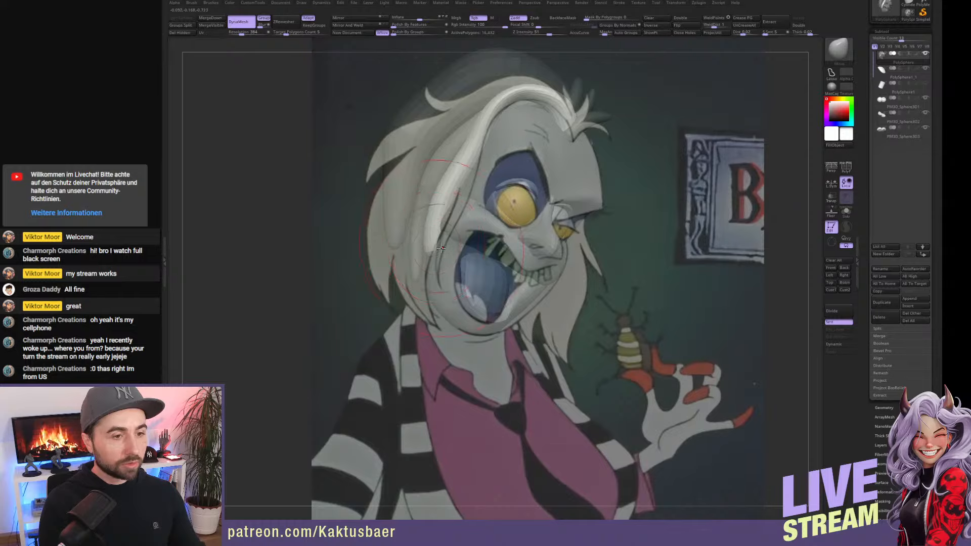
pyautogui.moveTo(436, 246)
pyautogui.mouseDown()
pyautogui.moveTo(438, 214)
pyautogui.moveTo(443, 298)
pyautogui.mouseUp()
pyautogui.moveTo(449, 260); pyautogui.dragTo(444, 261)
pyautogui.moveTo(444, 195)
pyautogui.mouseDown()
pyautogui.moveTo(461, 203)
pyautogui.moveTo(458, 177)
pyautogui.moveTo(464, 211)
pyautogui.mouseUp()
pyautogui.keyDown('shift'); pyautogui.moveTo(466, 176); pyautogui.dragTo(463, 180); pyautogui.keyUp('shift')
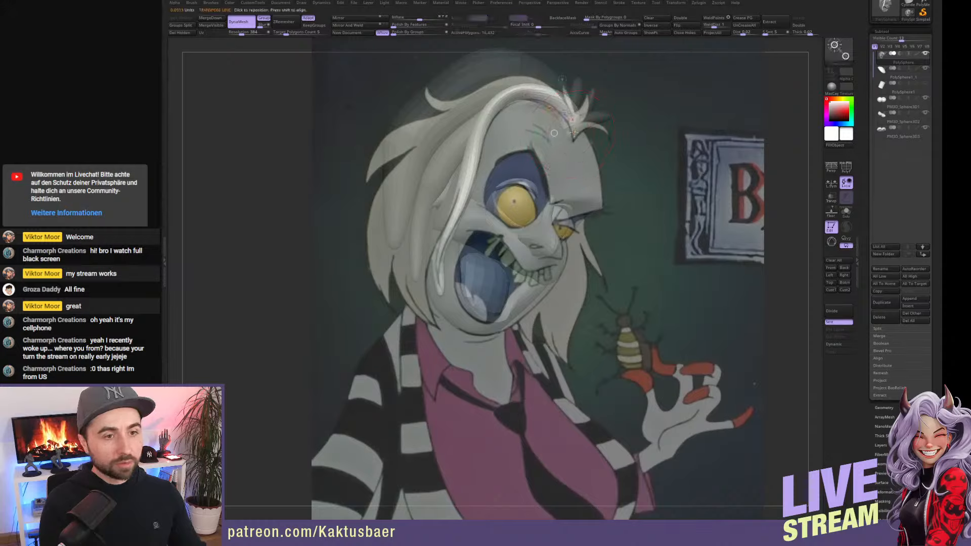
# Bend the foremost tuft strand to follow the reference's lowest forehead hair spike.
pyautogui.moveTo(576, 133); pyautogui.dragTo(584, 125)
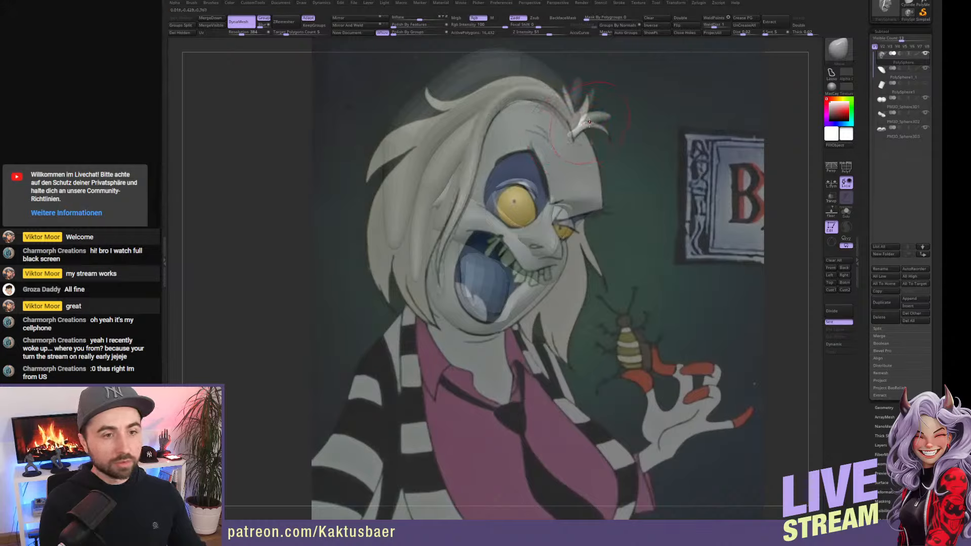
pyautogui.press('w')
pyautogui.moveTo(609, 145)
pyautogui.mouseDown()
pyautogui.moveTo(589, 135)
pyautogui.moveTo(602, 126)
pyautogui.mouseUp()
pyautogui.press('q')
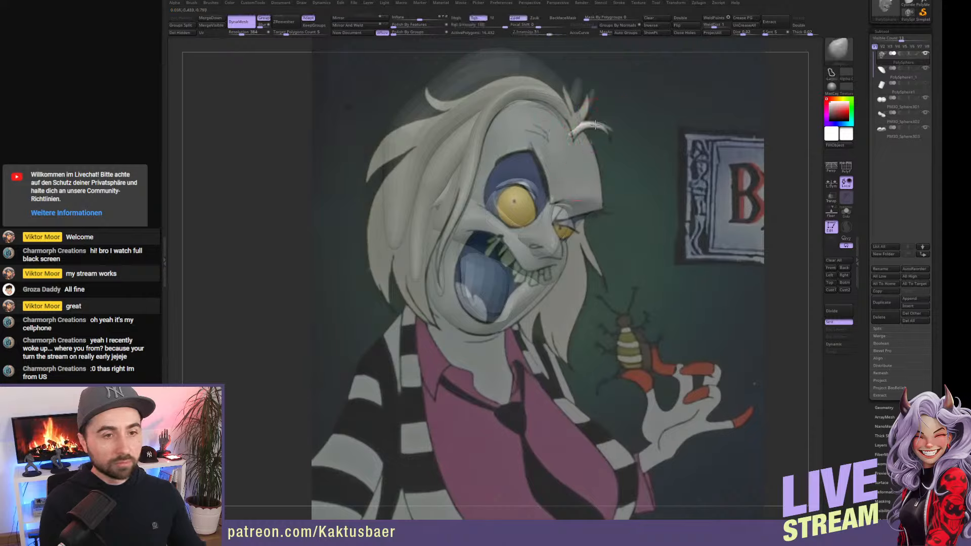
# Isolate the middle tuft strand and shape it to follow the reference's upright forehead hair spike.
pyautogui.press('w')
pyautogui.keyDown('ctrl'); pyautogui.click(586, 109); pyautogui.keyUp('ctrl')
pyautogui.press('q')
pyautogui.moveTo(589, 104)
pyautogui.mouseDown()
pyautogui.moveTo(575, 187)
pyautogui.moveTo(580, 170)
pyautogui.mouseUp()
pyautogui.press('w')
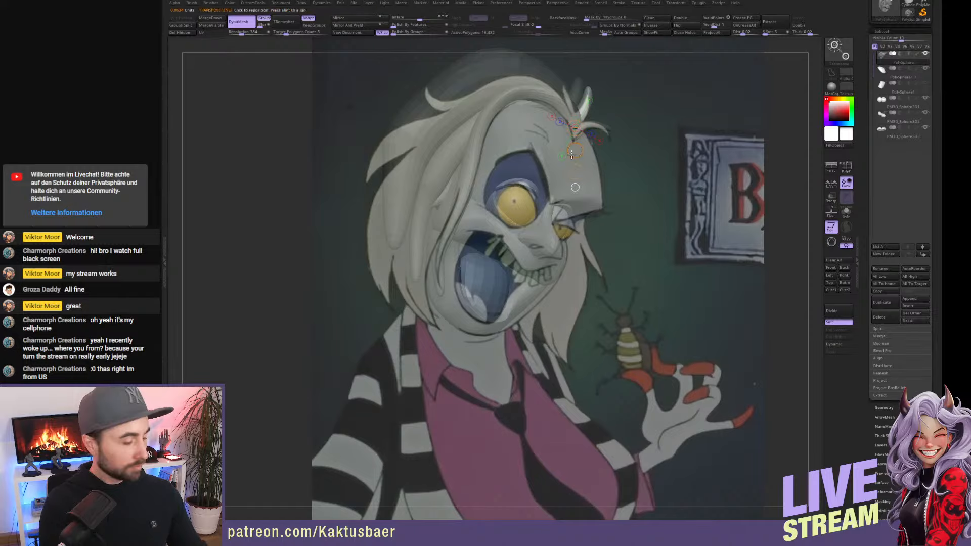
pyautogui.press('q')
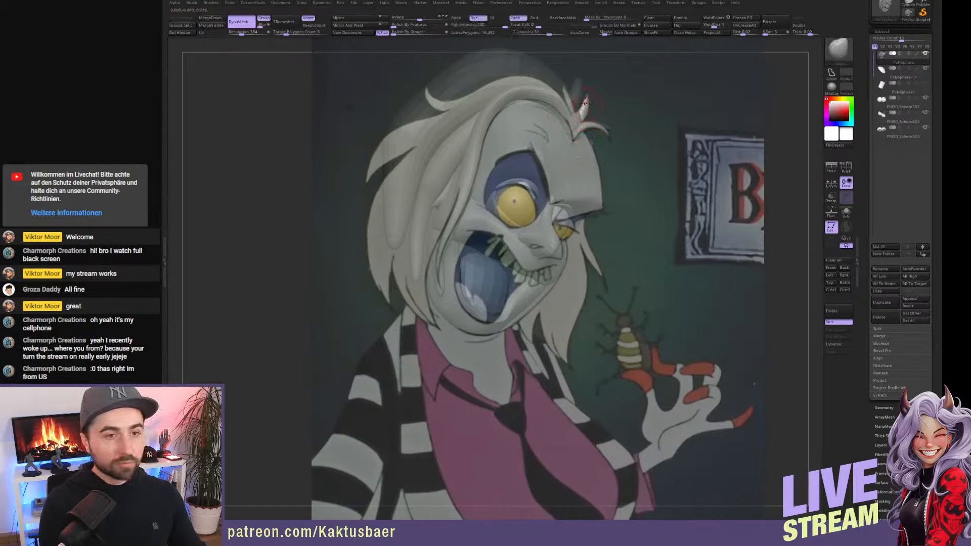
# Isolate the rearmost tuft strand and fit it to the reference's hair spike closest to the crown.
pyautogui.press('w')
pyautogui.press('q')
pyautogui.press('w')
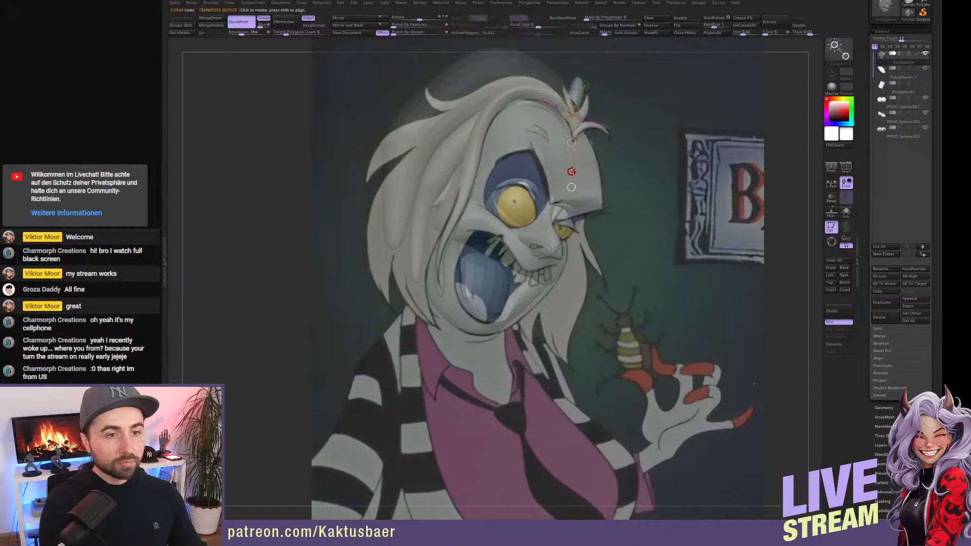
pyautogui.press('q')
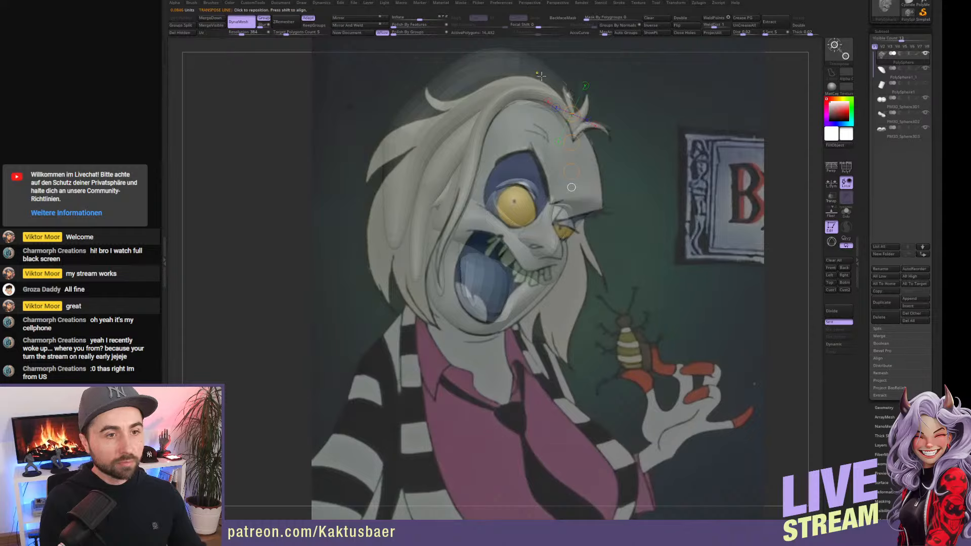
# Reshape the large outer side strand to the reference's hair outline from crown to pointed tip and smooth it.
pyautogui.keyDown('ctrl'); pyautogui.moveTo(567, 52); pyautogui.dragTo(572, 48); pyautogui.keyUp('ctrl')
pyautogui.moveTo(475, 81)
pyautogui.mouseDown()
pyautogui.moveTo(448, 107)
pyautogui.moveTo(452, 122)
pyautogui.mouseUp()
pyautogui.moveTo(408, 258)
pyautogui.mouseDown()
pyautogui.moveTo(427, 355)
pyautogui.moveTo(380, 353)
pyautogui.mouseUp()
pyautogui.moveTo(406, 144)
pyautogui.keyDown('shift'); pyautogui.mouseDown()
pyautogui.moveTo(445, 98)
pyautogui.moveTo(528, 74)
pyautogui.moveTo(520, 80)
pyautogui.mouseUp(); pyautogui.keyUp('shift')
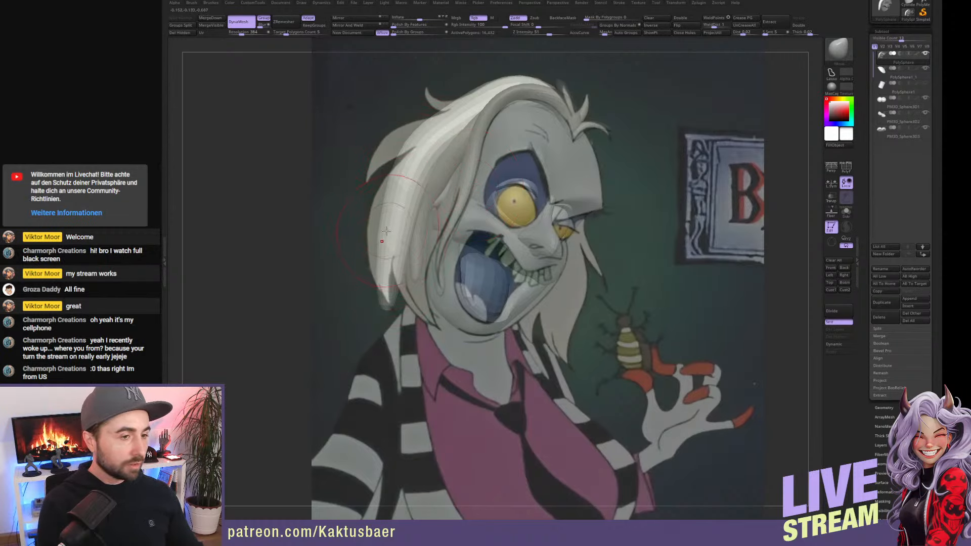
pyautogui.moveTo(383, 216); pyautogui.dragTo(385, 247)
pyautogui.moveTo(390, 290)
pyautogui.keyDown('shift'); pyautogui.mouseDown()
pyautogui.moveTo(389, 299)
pyautogui.moveTo(375, 221)
pyautogui.mouseUp(); pyautogui.keyUp('shift')
pyautogui.moveTo(416, 136); pyautogui.dragTo(457, 108)
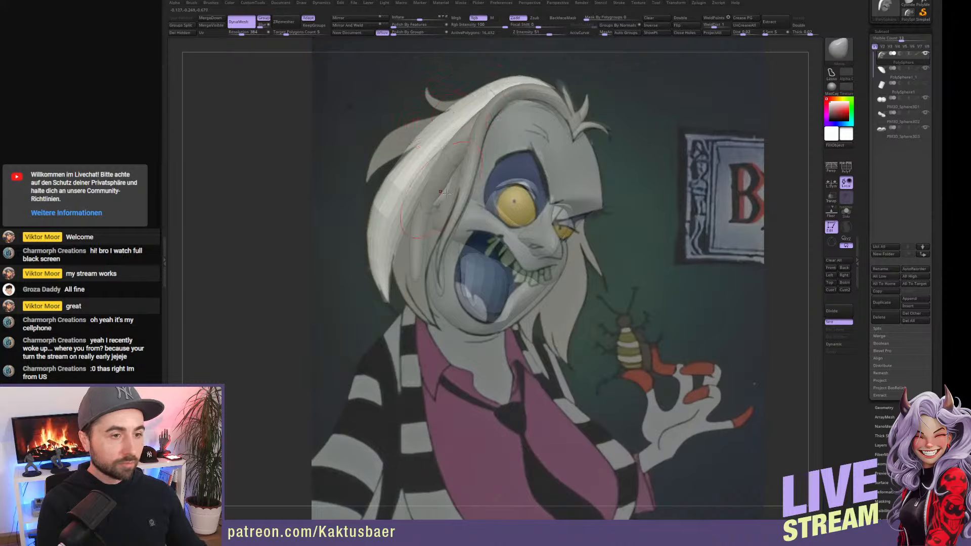
# Isolate the inner side strand and bend its lower half to curve down behind the jaw like the reference.
pyautogui.hotkey('ctrl', 'i')
pyautogui.moveTo(417, 272); pyautogui.dragTo(426, 306)
pyautogui.moveTo(420, 262); pyautogui.dragTo(414, 256)
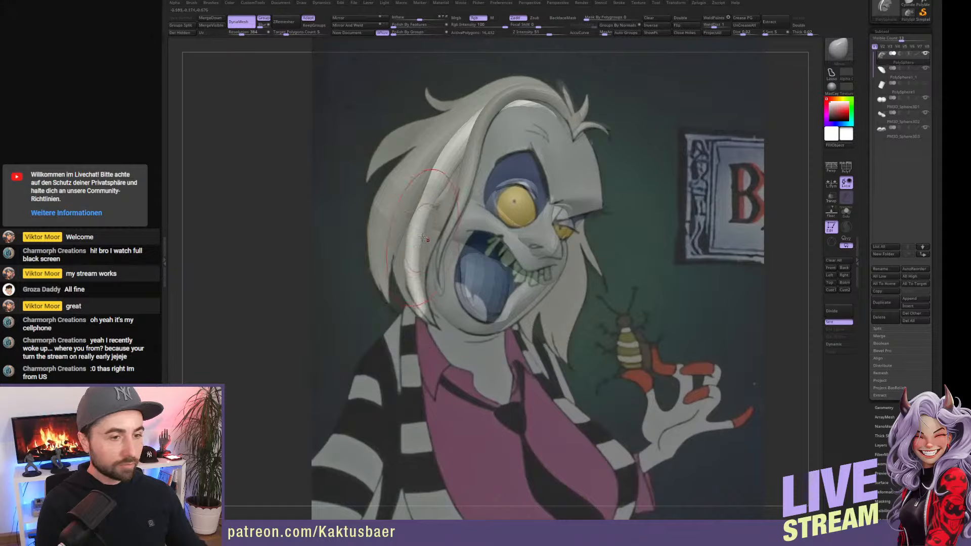
pyautogui.moveTo(433, 178); pyautogui.dragTo(434, 194)
pyautogui.moveTo(422, 233); pyautogui.dragTo(431, 230)
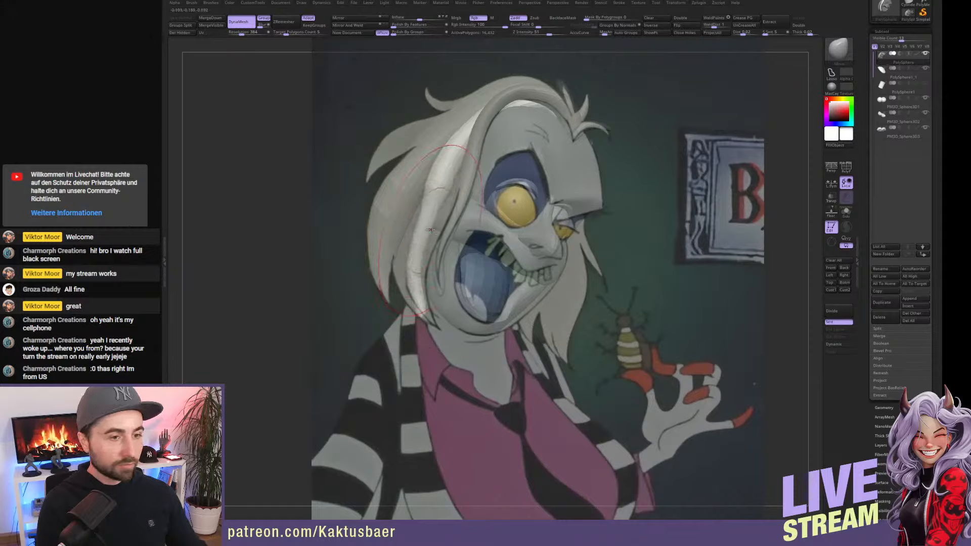
# Switch brushes, widen the inner side strand beside the outer one, and pull its upper end over the crown.
pyautogui.press('b')
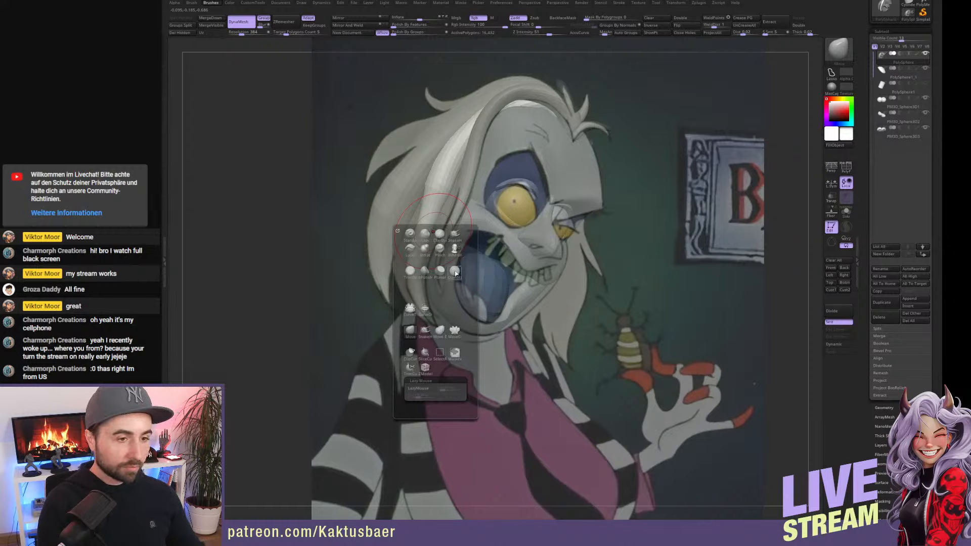
pyautogui.click(426, 250)
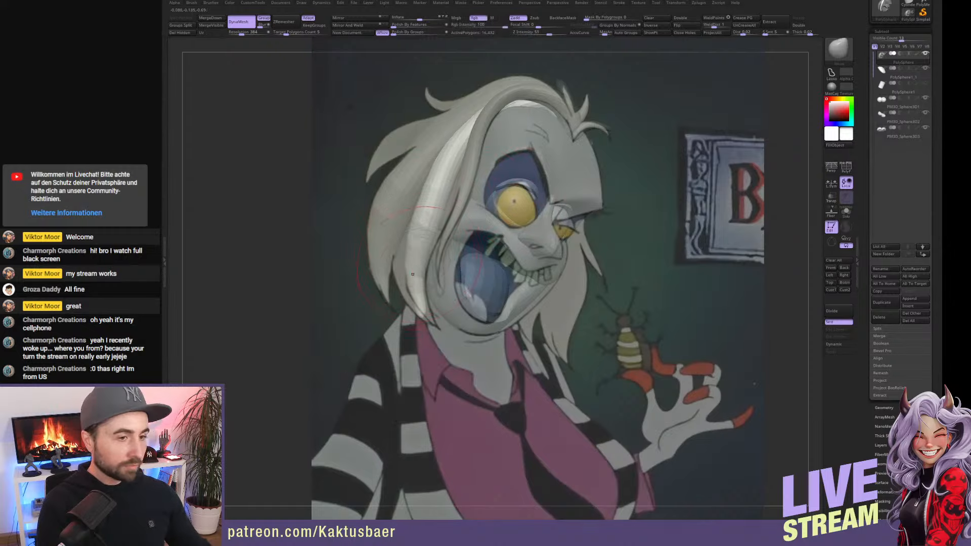
pyautogui.moveTo(424, 312); pyautogui.dragTo(433, 316)
pyautogui.moveTo(422, 252); pyautogui.dragTo(413, 238)
pyautogui.moveTo(427, 204)
pyautogui.mouseDown()
pyautogui.moveTo(442, 200)
pyautogui.moveTo(424, 203)
pyautogui.mouseUp()
pyautogui.moveTo(480, 120); pyautogui.dragTo(525, 104)
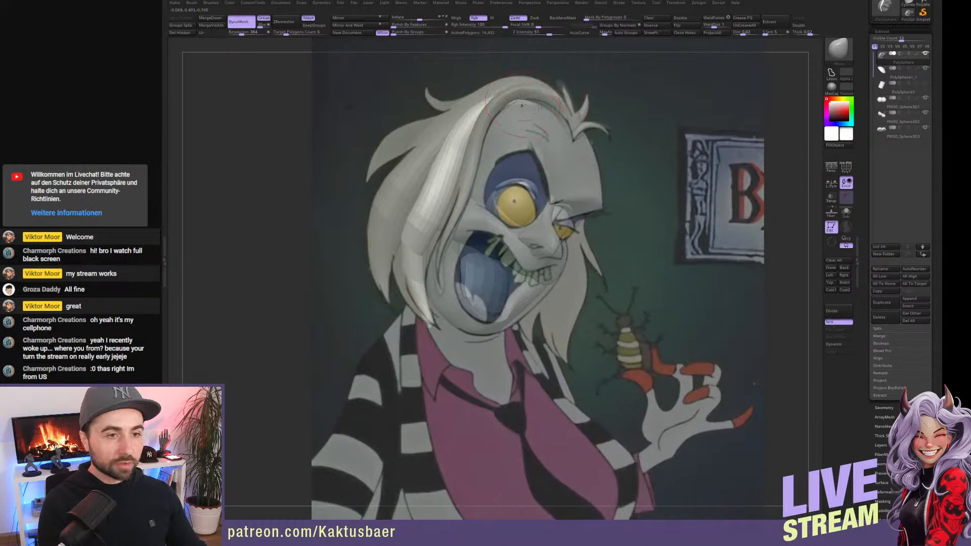
pyautogui.moveTo(509, 101); pyautogui.dragTo(520, 86)
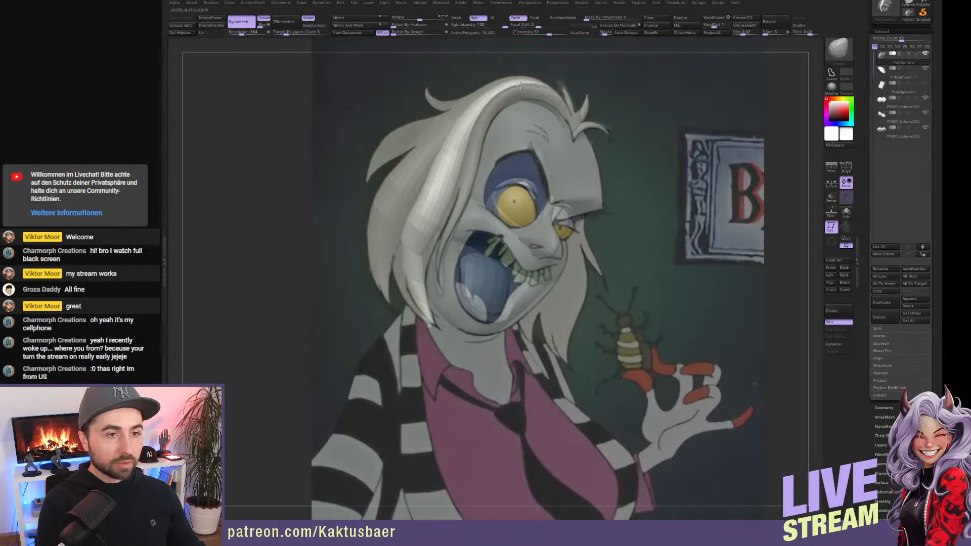
# Isolate the face-framing strand, smooth its forehead end near the tufts, and refine its curve down to the mouth.
pyautogui.press('w')
pyautogui.keyDown('ctrl'); pyautogui.click(564, 118); pyautogui.keyUp('ctrl')
pyautogui.press('q')
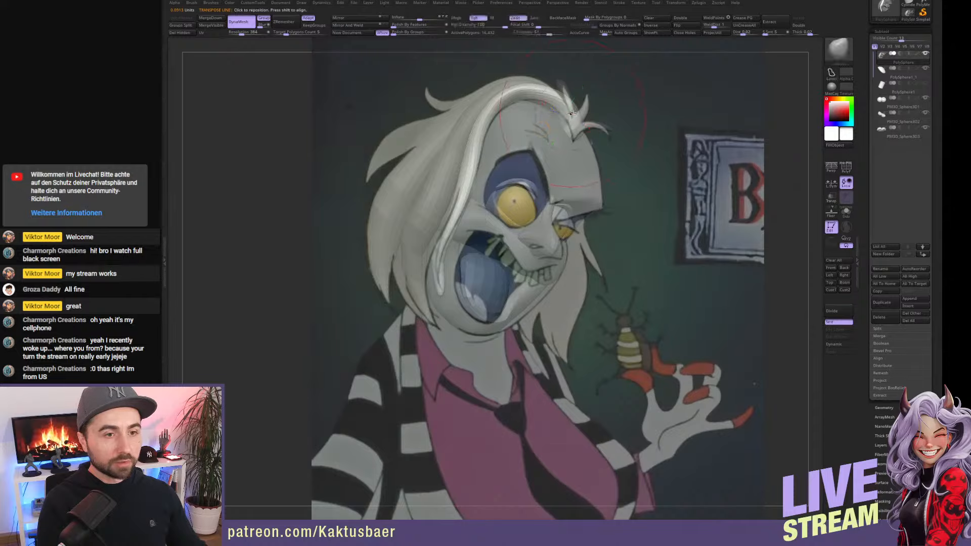
pyautogui.keyDown('shift'); pyautogui.moveTo(572, 121); pyautogui.dragTo(558, 99); pyautogui.keyUp('shift')
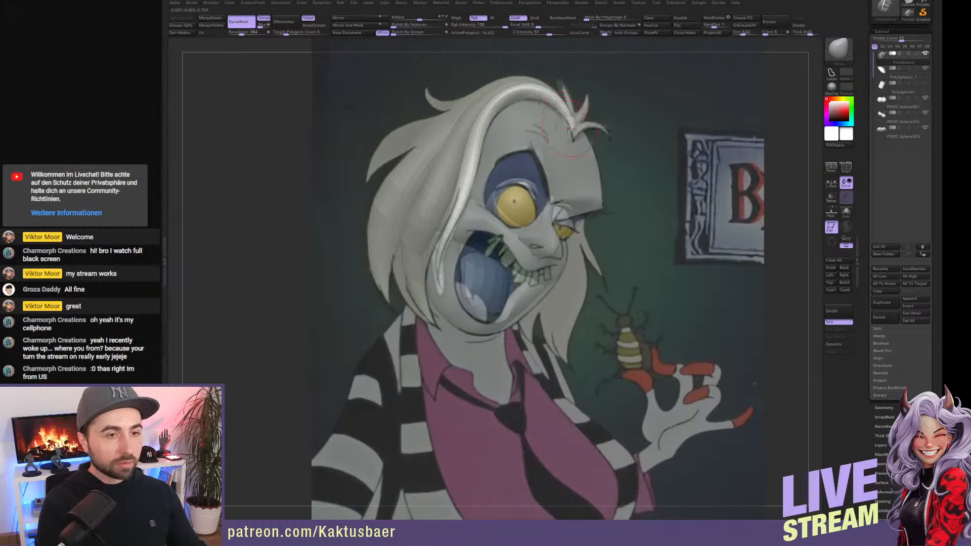
pyautogui.moveTo(566, 119)
pyautogui.keyDown('shift'); pyautogui.mouseDown()
pyautogui.moveTo(531, 92)
pyautogui.moveTo(516, 95)
pyautogui.moveTo(536, 92)
pyautogui.mouseUp(); pyautogui.keyUp('shift')
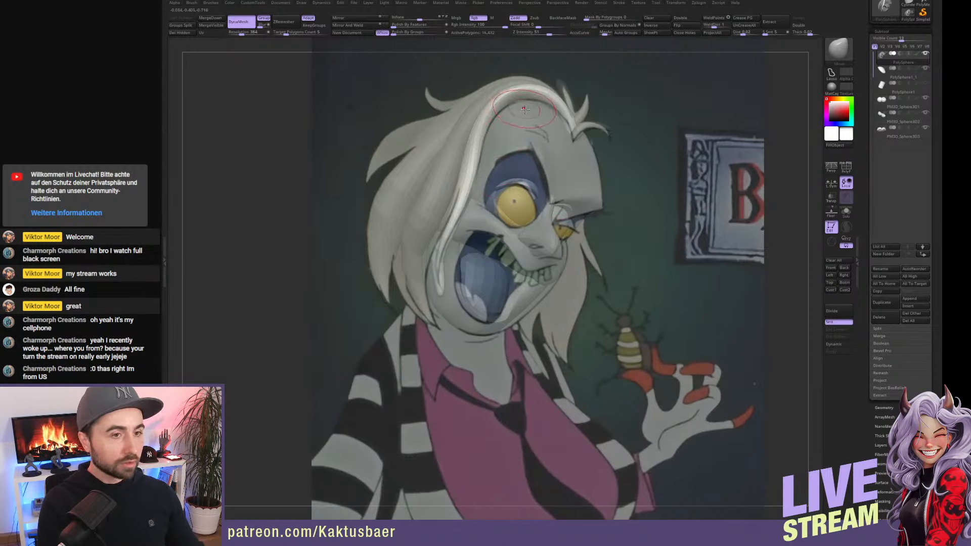
pyautogui.press('shift')
pyautogui.moveTo(441, 278)
pyautogui.keyDown('shift'); pyautogui.mouseDown()
pyautogui.moveTo(448, 236)
pyautogui.moveTo(445, 266)
pyautogui.mouseUp(); pyautogui.keyUp('shift')
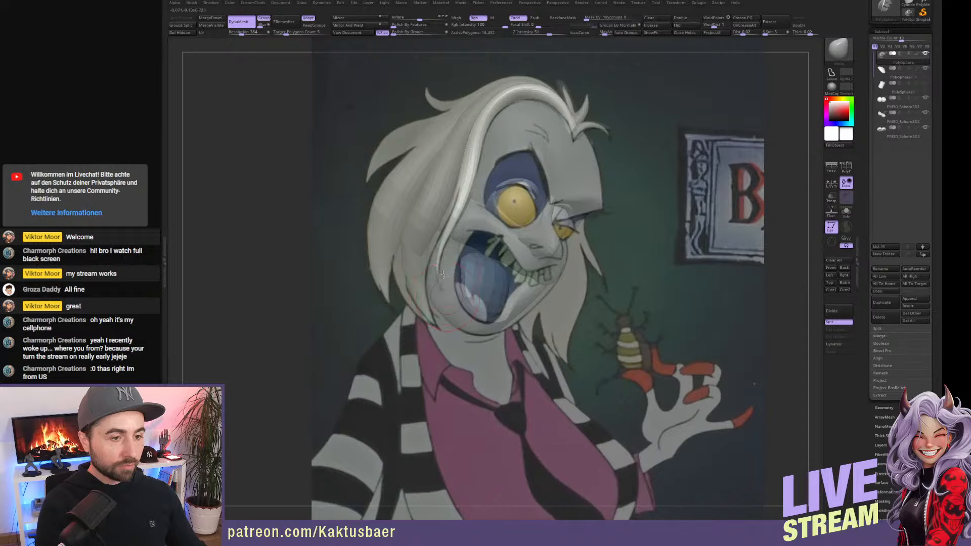
pyautogui.moveTo(463, 212)
pyautogui.mouseDown()
pyautogui.moveTo(472, 190)
pyautogui.moveTo(467, 206)
pyautogui.mouseUp()
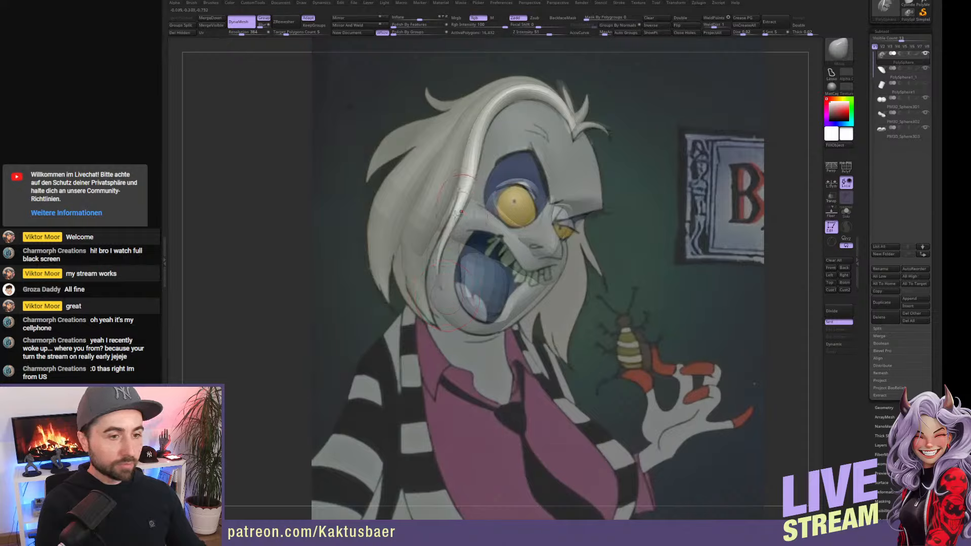
# Isolate the outer side strand, quick-save the project, and hide the reference overlay.
pyautogui.press('w')
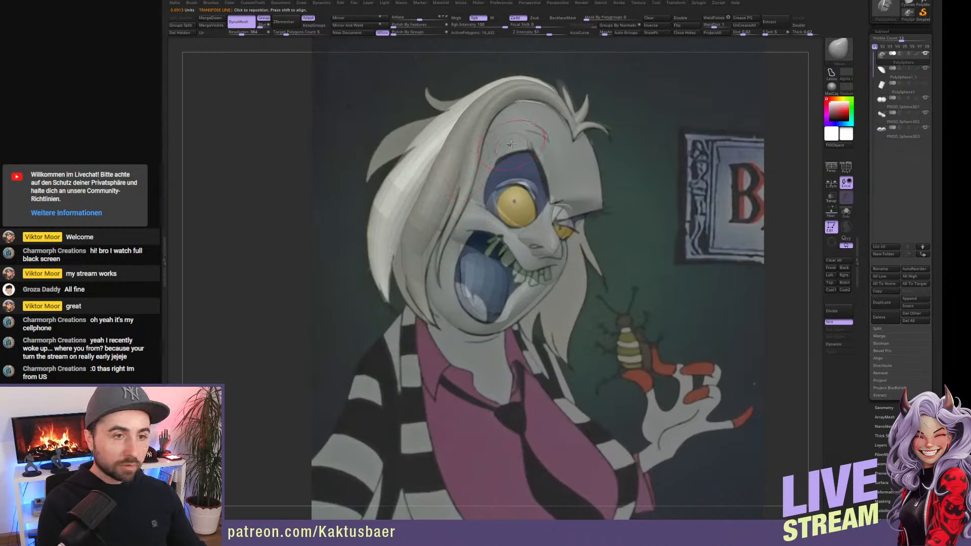
pyautogui.moveTo(561, 119); pyautogui.dragTo(537, 217, button='right')
pyautogui.press('9')
pyautogui.hotkey('shift', 'z')
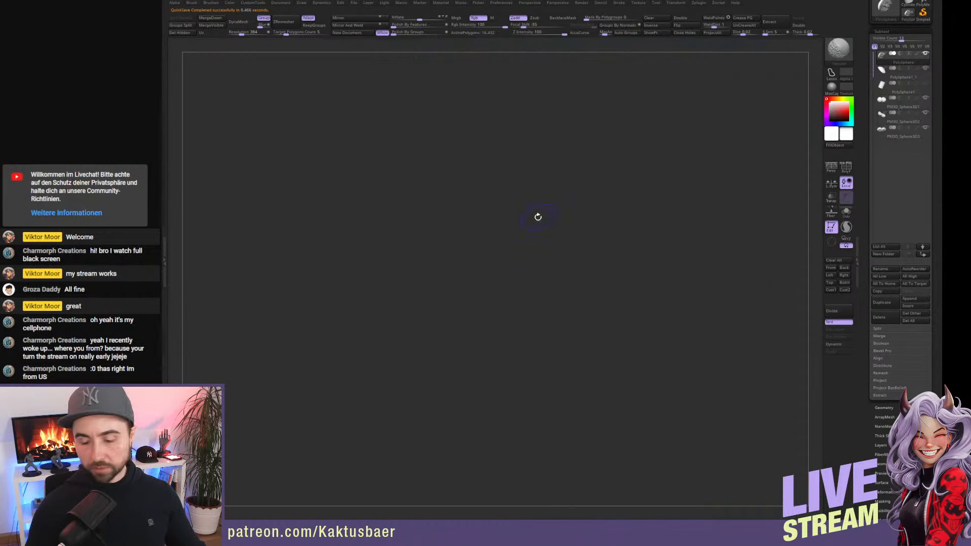
pyautogui.moveTo(523, 212); pyautogui.dragTo(563, 226, button='right')
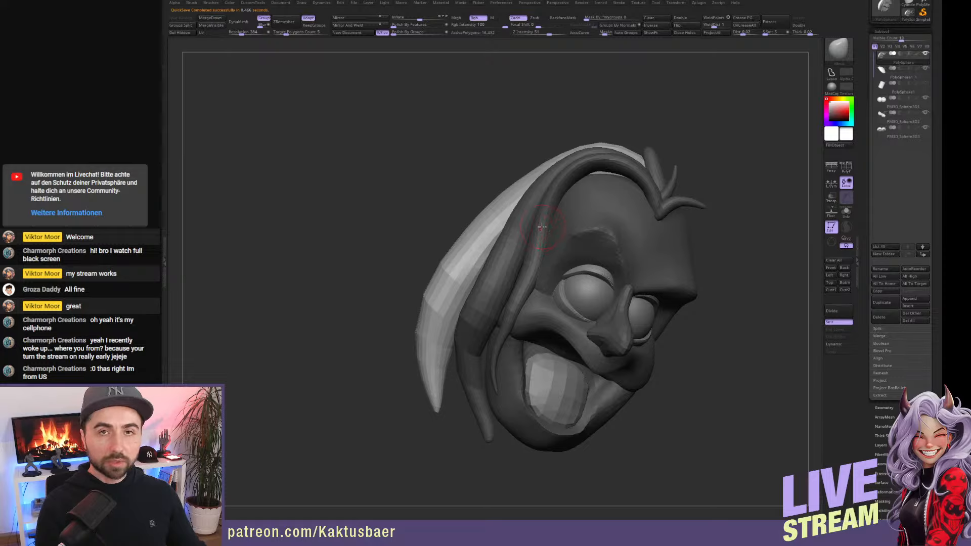
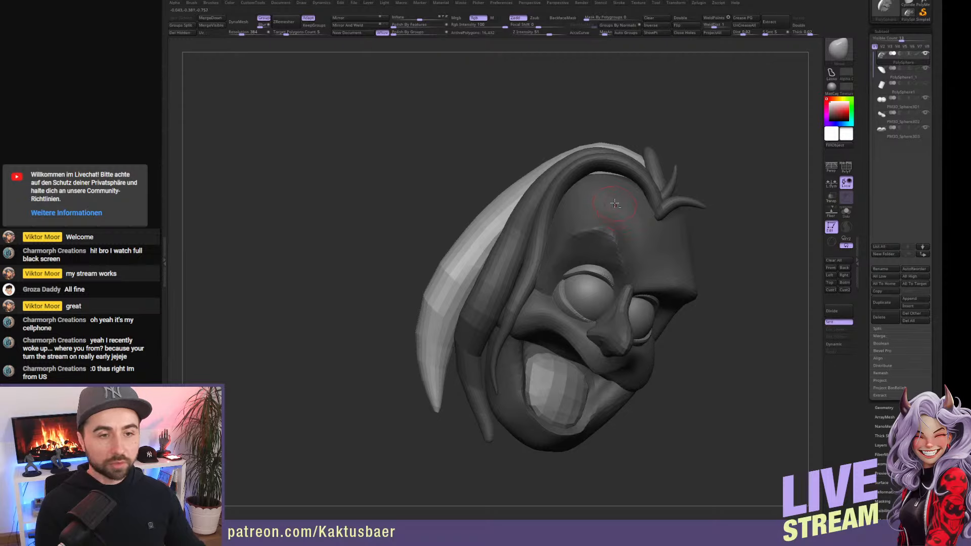
# Try to draw a new curve tube strand from the crown toward the back of the head.
pyautogui.moveTo(576, 215)
pyautogui.mouseDown(button='right')
pyautogui.moveTo(552, 186)
pyautogui.moveTo(572, 196)
pyautogui.mouseUp(button='right')
pyautogui.press('b')
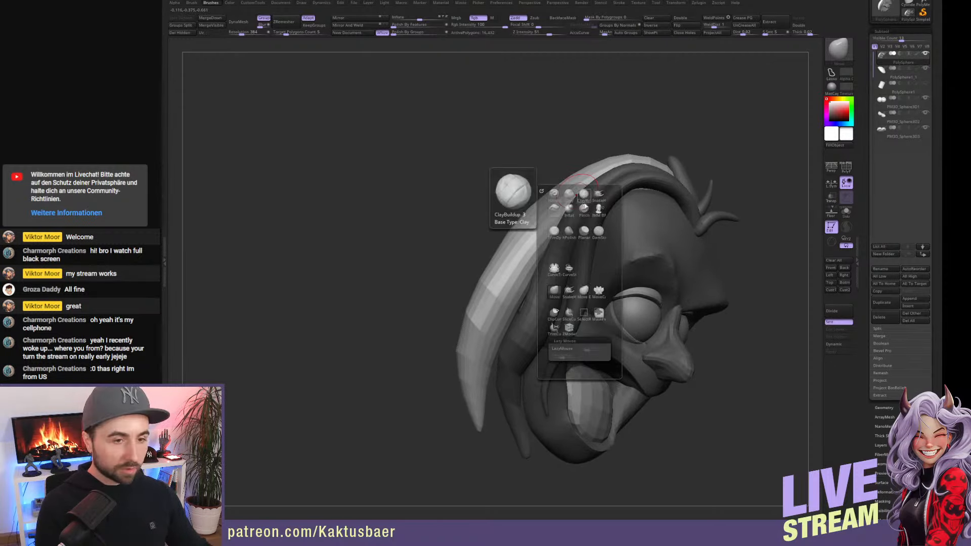
pyautogui.click(554, 268)
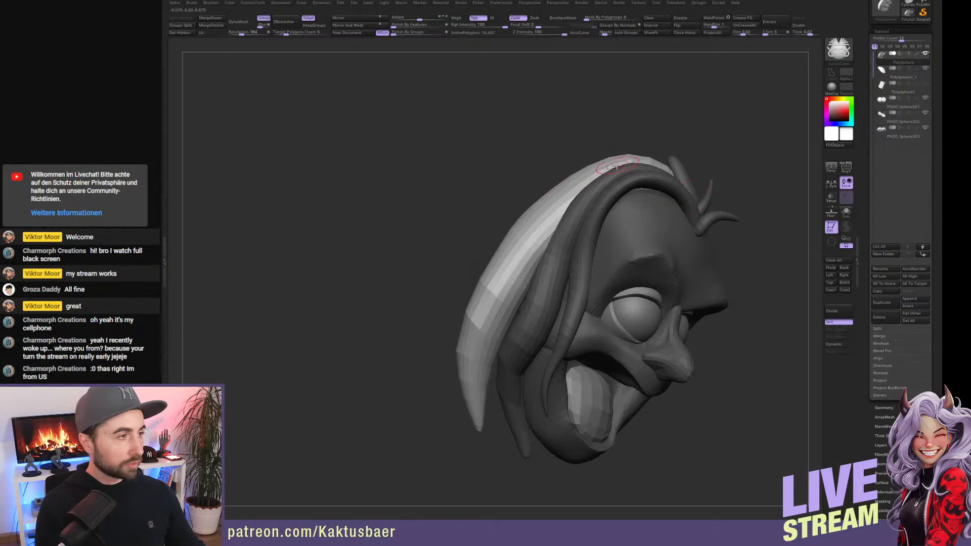
pyautogui.moveTo(609, 166); pyautogui.dragTo(600, 161, button='right')
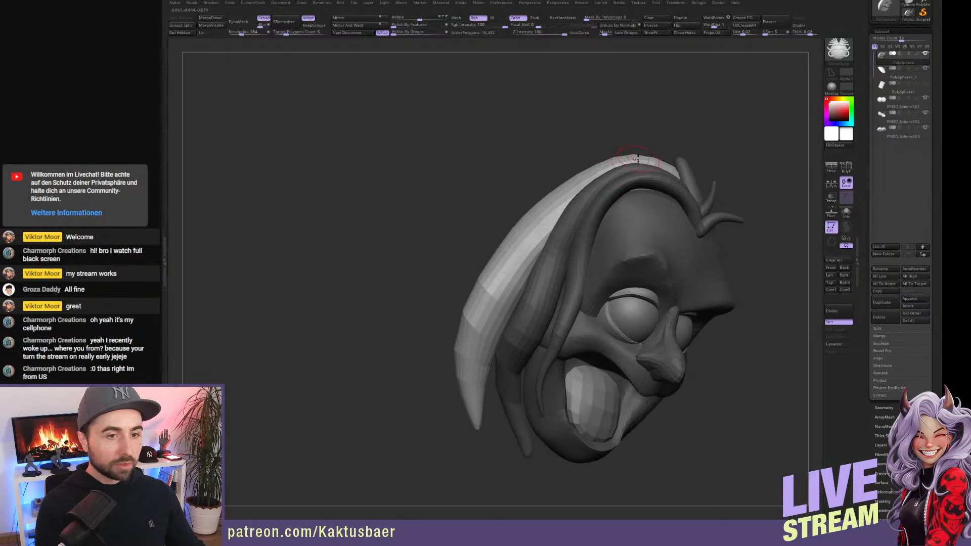
pyautogui.moveTo(658, 165); pyautogui.dragTo(660, 167, button='right')
pyautogui.moveTo(681, 156)
pyautogui.mouseDown()
pyautogui.moveTo(509, 162)
pyautogui.moveTo(476, 150)
pyautogui.mouseUp()
pyautogui.hotkey('ctrl', 'z')
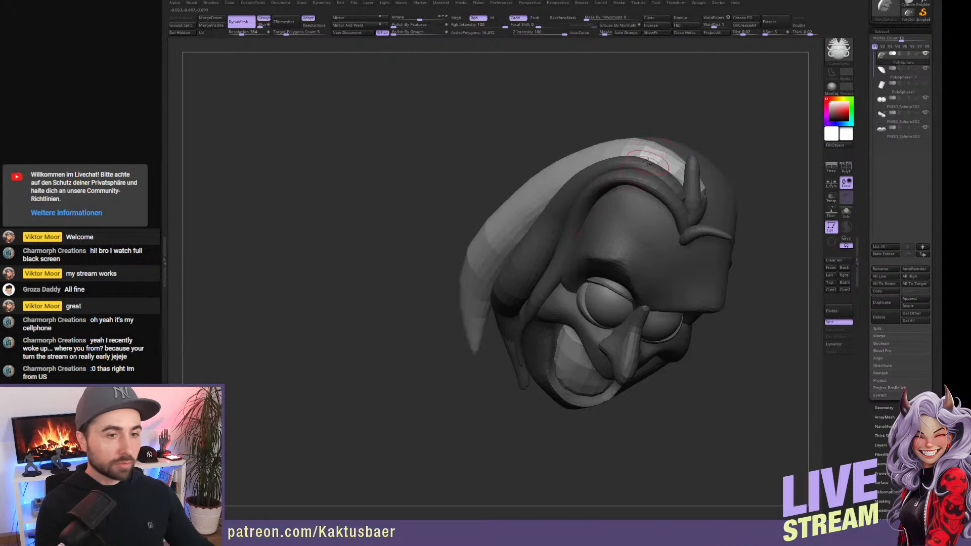
pyautogui.moveTo(476, 223); pyautogui.dragTo(478, 227)
pyautogui.moveTo(583, 221); pyautogui.dragTo(602, 167, button='right')
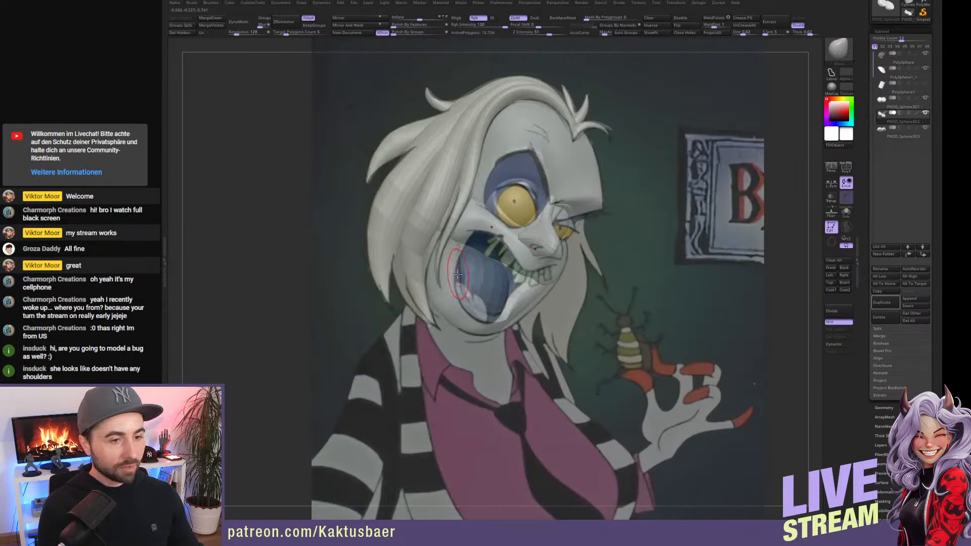
# Isolate the lower jaw piece of the head and adjust the mouth opening's lower edge to the reference.
pyautogui.keyDown('alt'); pyautogui.click(460, 275); pyautogui.keyUp('alt')
pyautogui.keyDown('ctrl'); pyautogui.click(630, 96); pyautogui.keyUp('ctrl')
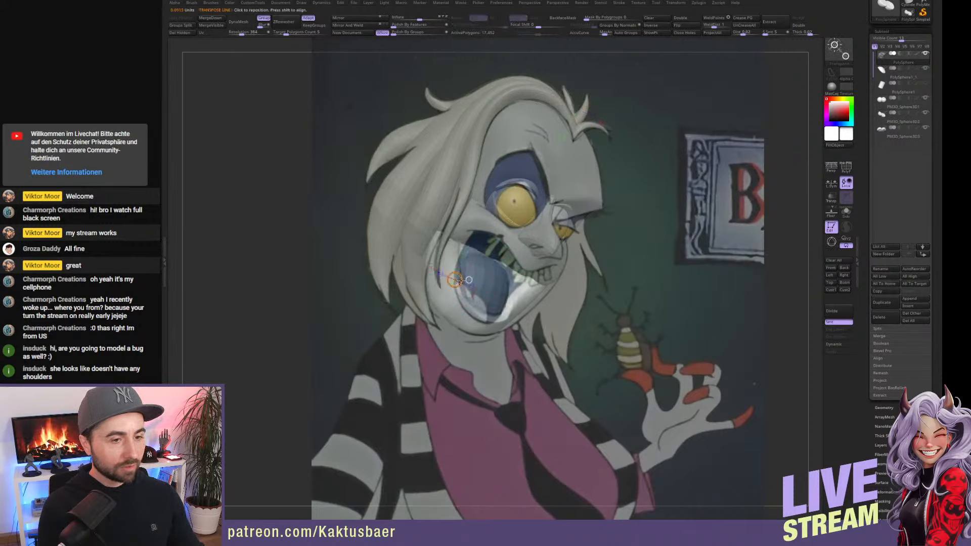
pyautogui.moveTo(462, 276); pyautogui.dragTo(457, 275)
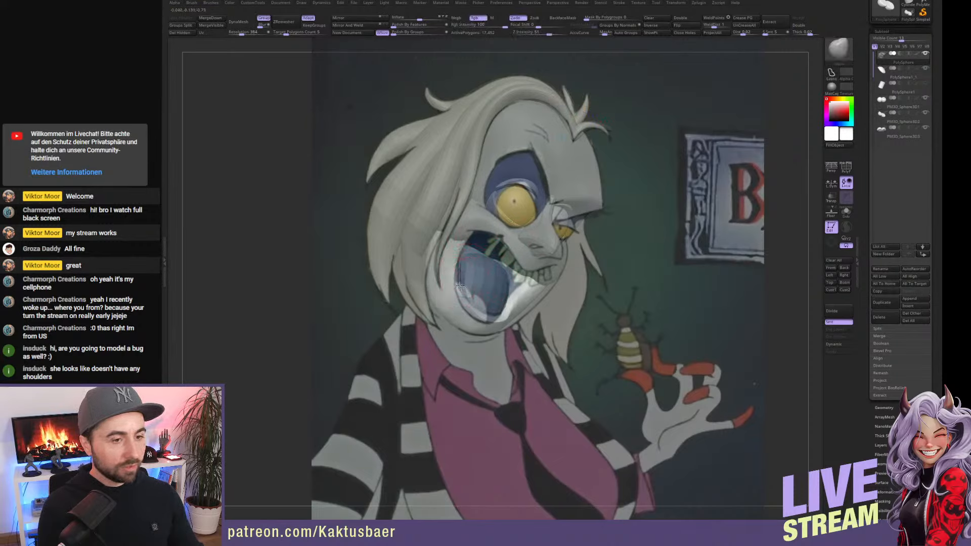
pyautogui.moveTo(476, 318); pyautogui.dragTo(480, 315)
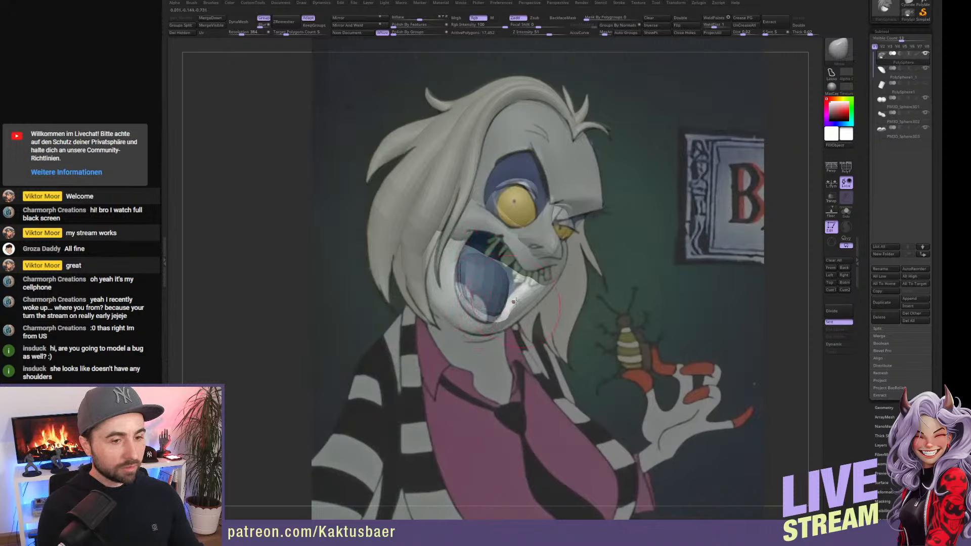
# Examine the jaw, mouth opening and upper lip from several angles with and without the reference overlay.
pyautogui.moveTo(519, 291); pyautogui.dragTo(524, 264, button='right')
pyautogui.moveTo(812, 261); pyautogui.dragTo(805, 264, button='right')
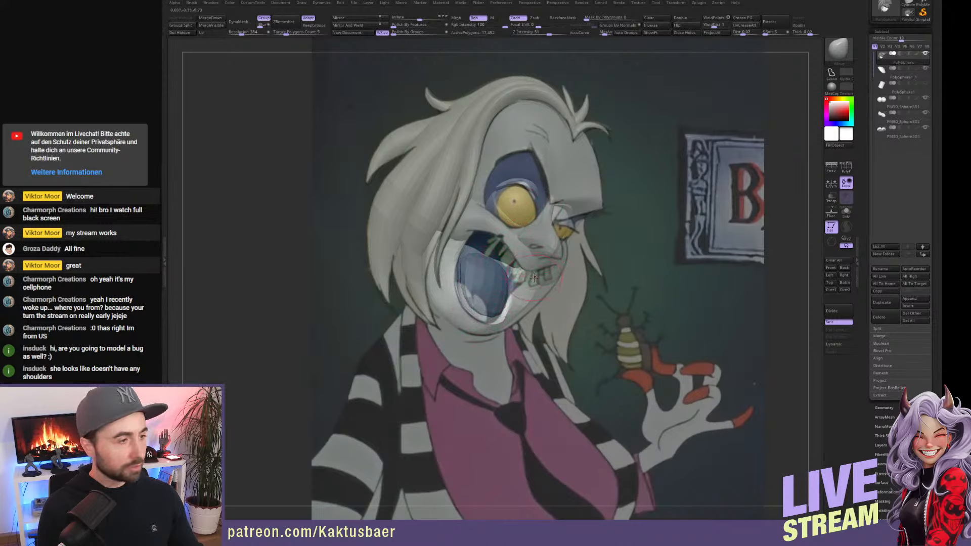
pyautogui.moveTo(526, 283)
pyautogui.mouseDown(button='right')
pyautogui.moveTo(503, 286)
pyautogui.moveTo(558, 296)
pyautogui.moveTo(566, 279)
pyautogui.moveTo(573, 287)
pyautogui.mouseUp(button='right')
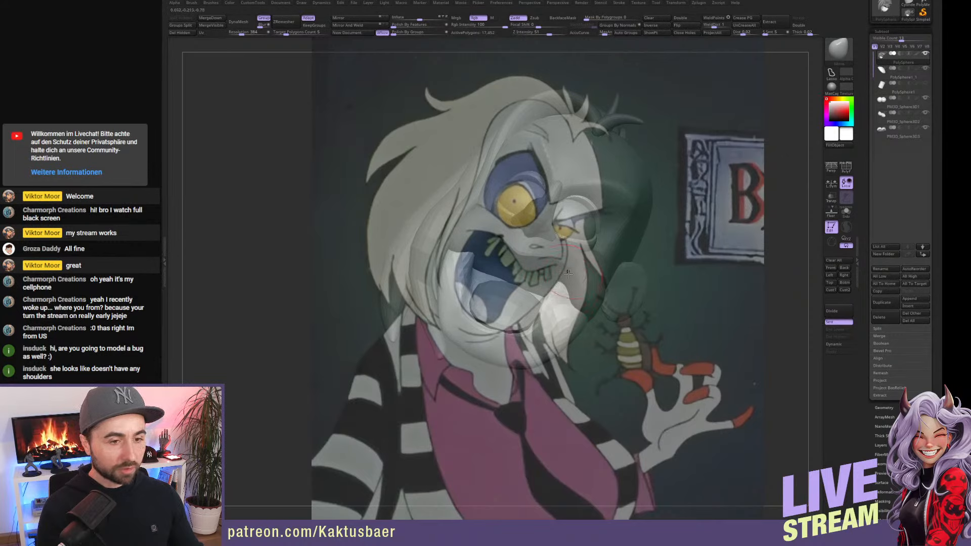
pyautogui.moveTo(568, 290); pyautogui.dragTo(606, 285, button='right')
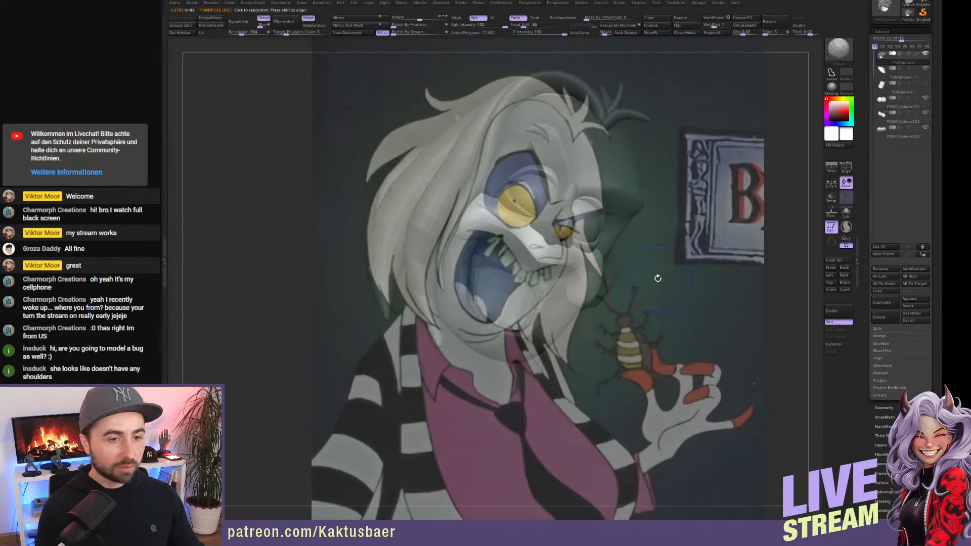
pyautogui.hotkey('shift', 'z')
pyautogui.moveTo(599, 282)
pyautogui.mouseDown(button='right')
pyautogui.moveTo(588, 305)
pyautogui.moveTo(559, 296)
pyautogui.moveTo(573, 296)
pyautogui.mouseUp(button='right')
pyautogui.moveTo(596, 302)
pyautogui.mouseDown(button='right')
pyautogui.moveTo(600, 281)
pyautogui.moveTo(575, 308)
pyautogui.moveTo(589, 301)
pyautogui.moveTo(565, 268)
pyautogui.moveTo(569, 275)
pyautogui.mouseUp(button='right')
pyautogui.press('s')
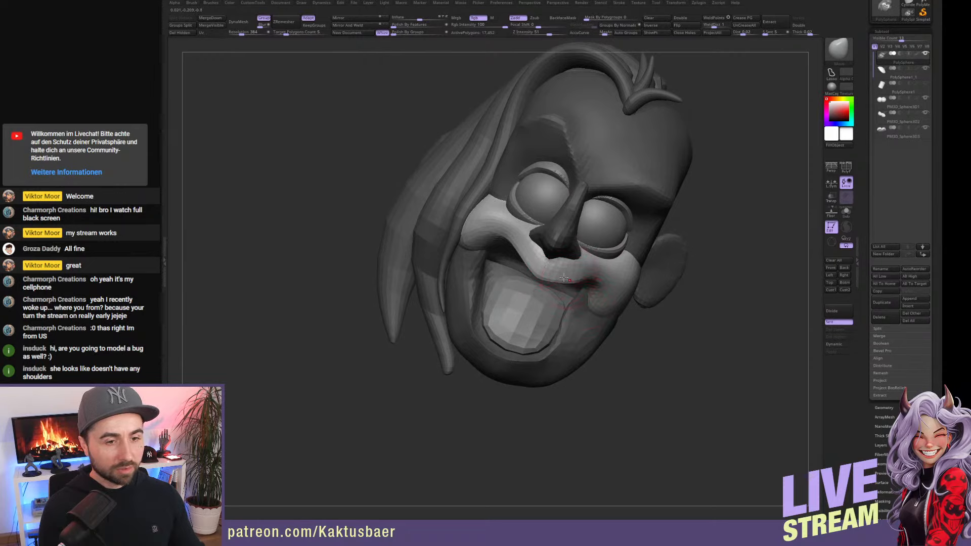
pyautogui.moveTo(571, 268)
pyautogui.mouseDown(button='right')
pyautogui.moveTo(572, 277)
pyautogui.moveTo(505, 264)
pyautogui.moveTo(521, 258)
pyautogui.mouseUp(button='right')
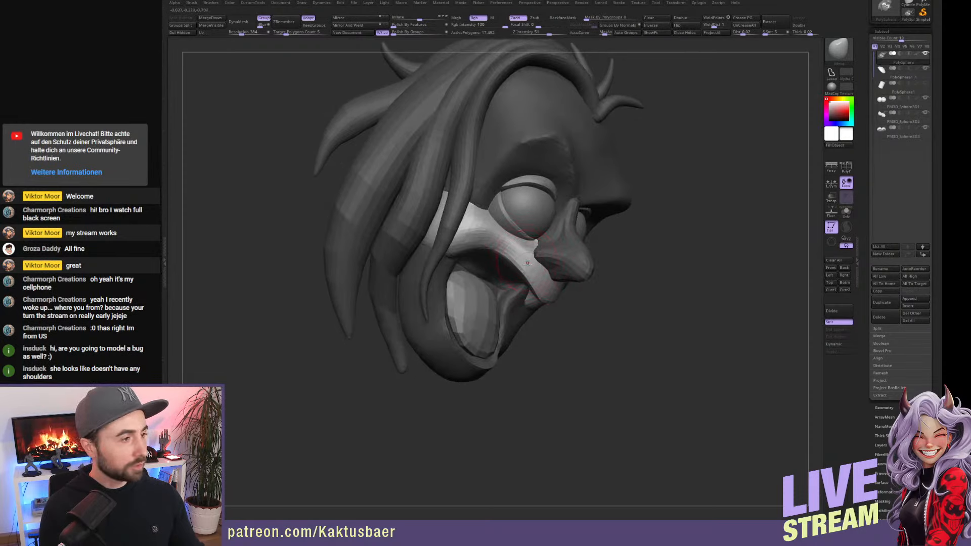
pyautogui.moveTo(545, 301)
pyautogui.mouseDown(button='right')
pyautogui.moveTo(576, 284)
pyautogui.moveTo(554, 286)
pyautogui.moveTo(585, 288)
pyautogui.moveTo(633, 266)
pyautogui.moveTo(580, 244)
pyautogui.mouseUp(button='right')
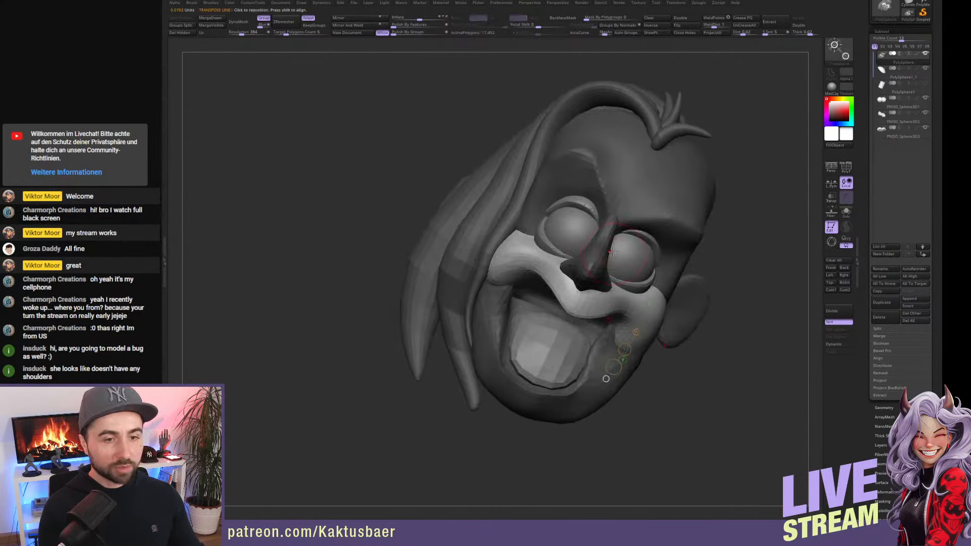
# Isolate the eyeballs, mask the larger one, and scale the other down so it sits inside its eyelids.
pyautogui.keyDown('alt'); pyautogui.click(574, 232); pyautogui.keyUp('alt')
pyautogui.hotkey('ctrl', 'shift', 's')
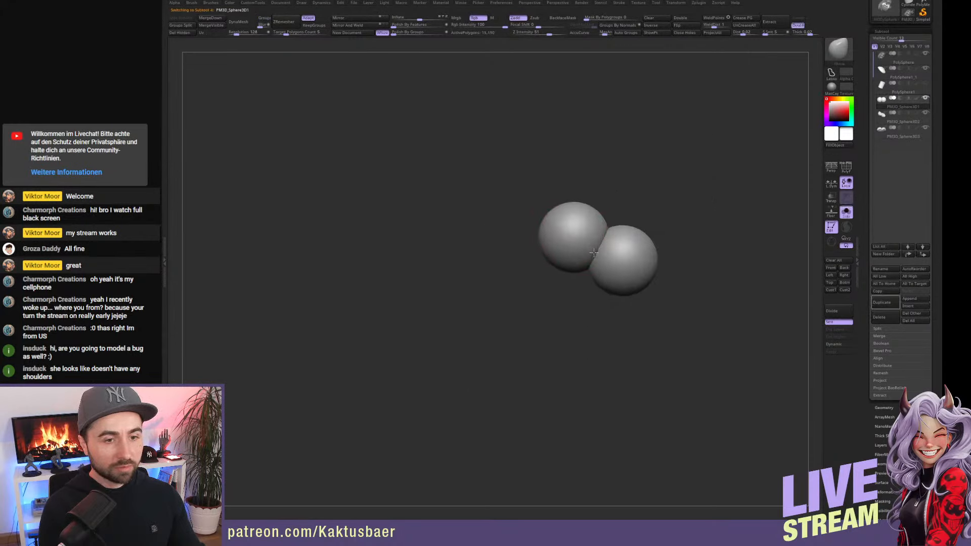
pyautogui.keyDown('ctrl'); pyautogui.keyDown('shift'); pyautogui.click(619, 273); pyautogui.keyUp('shift'); pyautogui.keyUp('ctrl')
pyautogui.hotkey('ctrl', 'shift', 's')
pyautogui.moveTo(591, 251); pyautogui.dragTo(579, 240, button='right')
pyautogui.press('w')
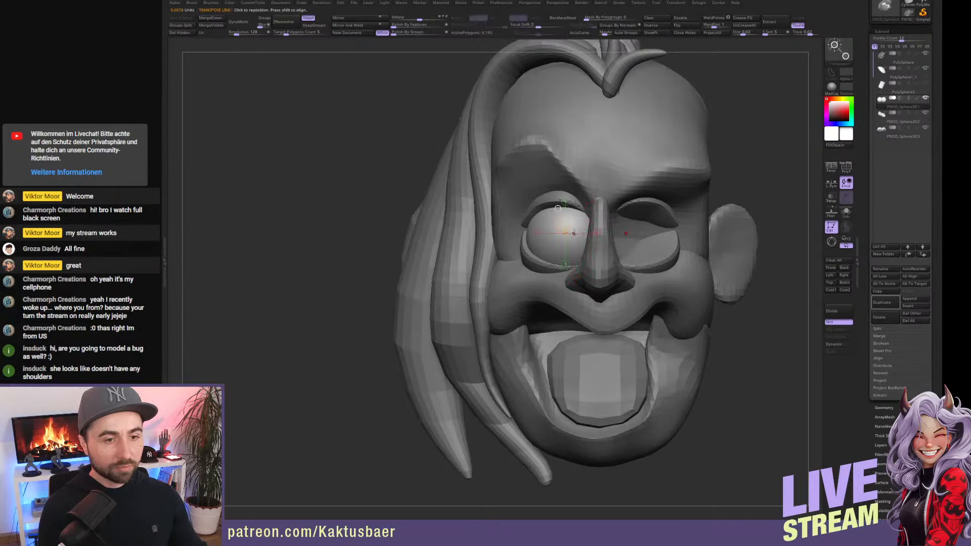
pyautogui.moveTo(572, 219)
pyautogui.keyDown('shift'); pyautogui.mouseDown()
pyautogui.moveTo(669, 221)
pyautogui.moveTo(645, 266)
pyautogui.moveTo(645, 302)
pyautogui.mouseUp(); pyautogui.keyUp('shift')
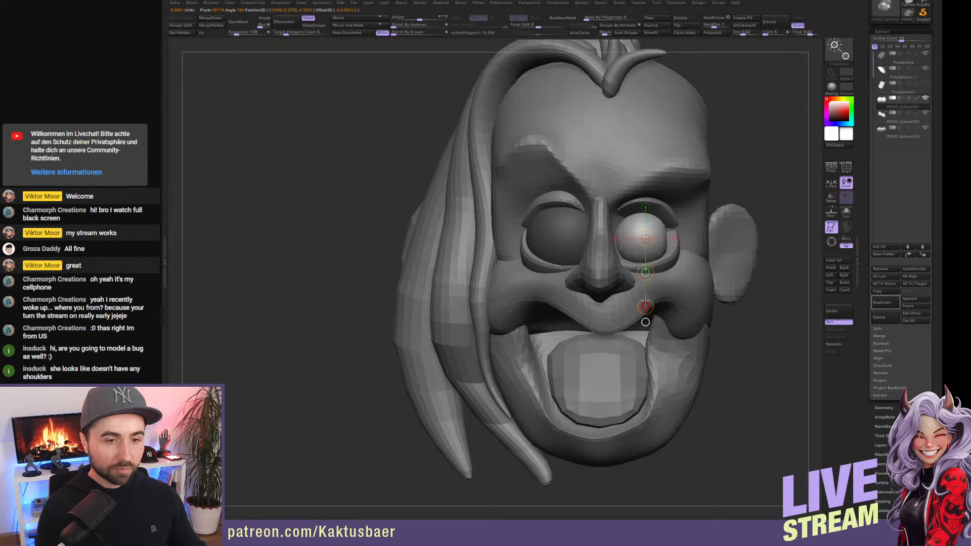
pyautogui.press('q')
pyautogui.moveTo(667, 242)
pyautogui.mouseDown()
pyautogui.moveTo(668, 233)
pyautogui.moveTo(666, 243)
pyautogui.mouseUp()
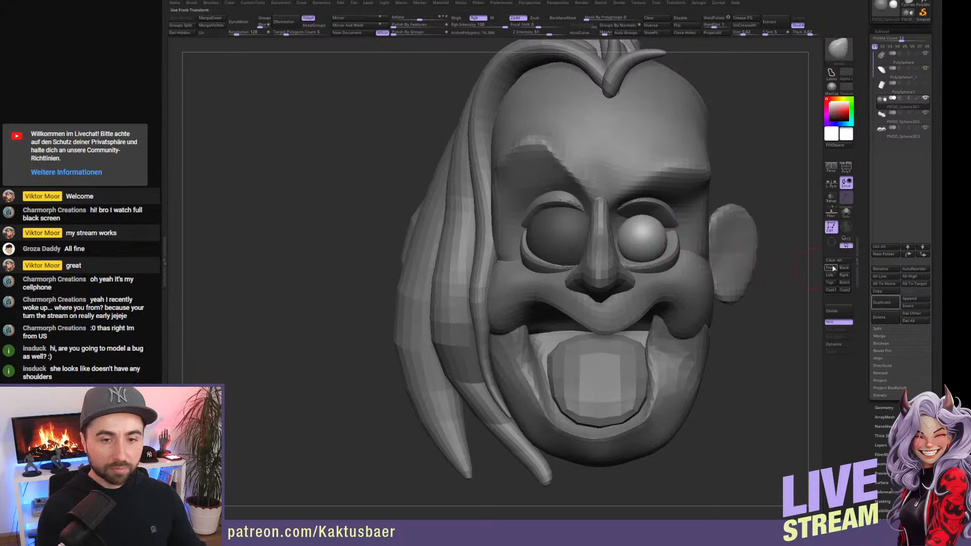
# Fit the smaller eyeball to the far eye in the reference overlay from the stored camera view.
pyautogui.moveTo(829, 267); pyautogui.dragTo(698, 266)
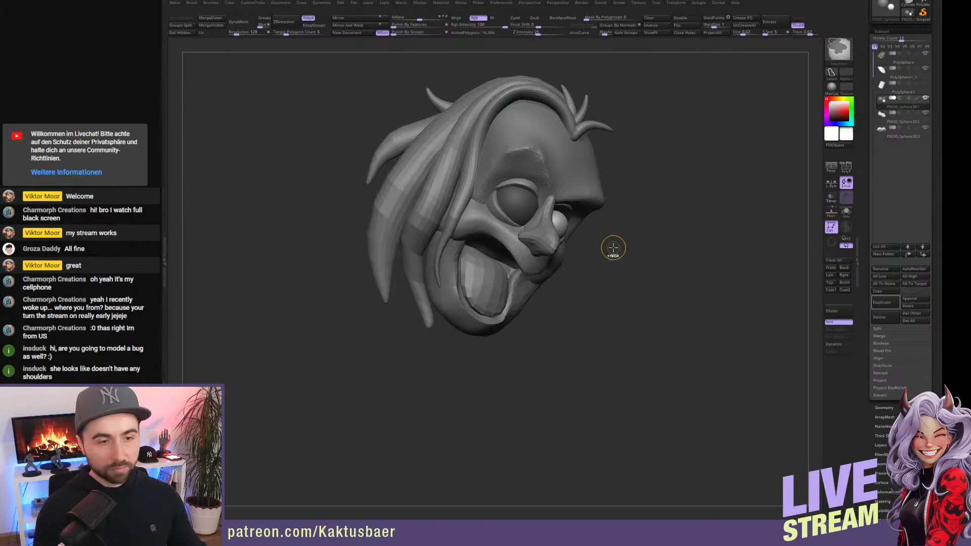
pyautogui.hotkey('shift', 'z')
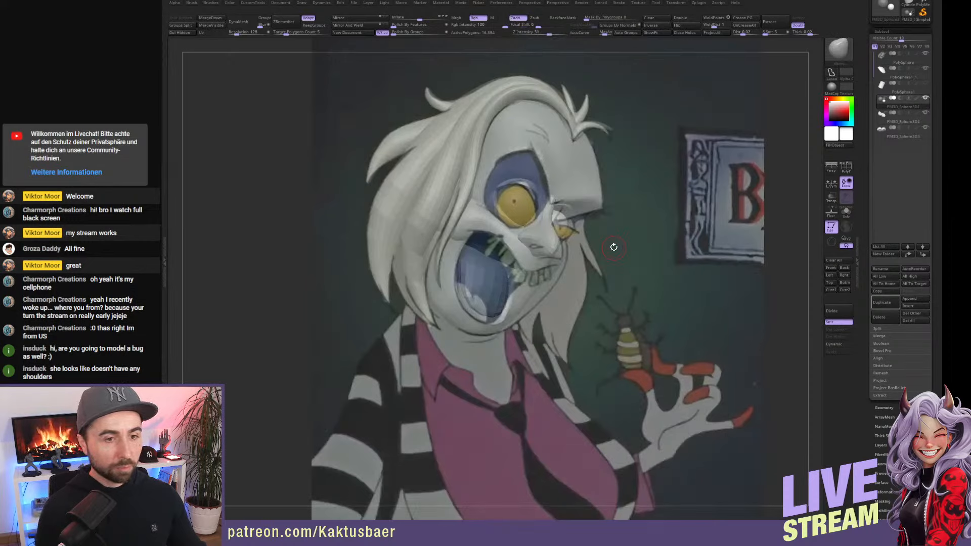
pyautogui.press('r')
pyautogui.click(560, 219)
pyautogui.moveTo(549, 237); pyautogui.dragTo(554, 240)
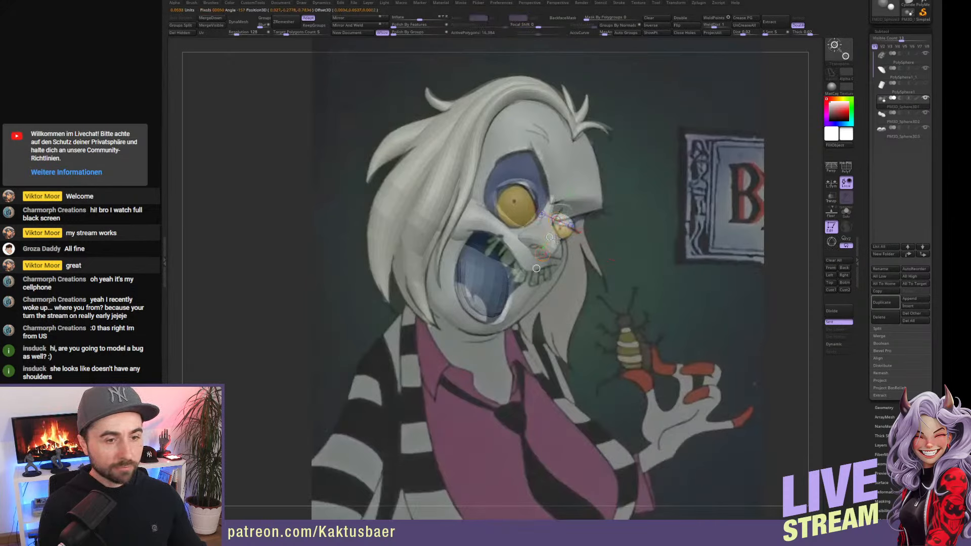
pyautogui.press('q')
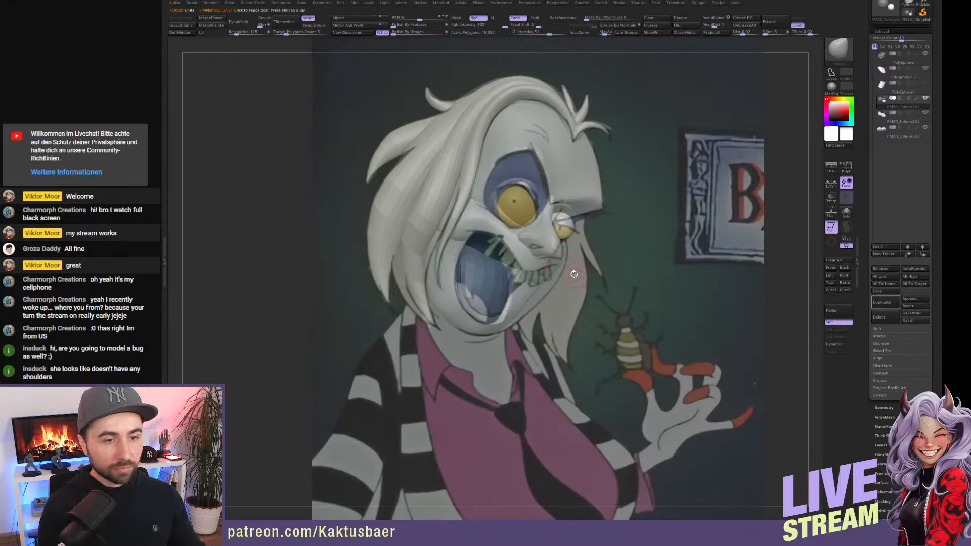
# Compare the eyelids, eye sockets and nose with the reference overlay from several angles, returning to the stored front view.
pyautogui.keyDown('alt'); pyautogui.click(498, 200); pyautogui.keyUp('alt')
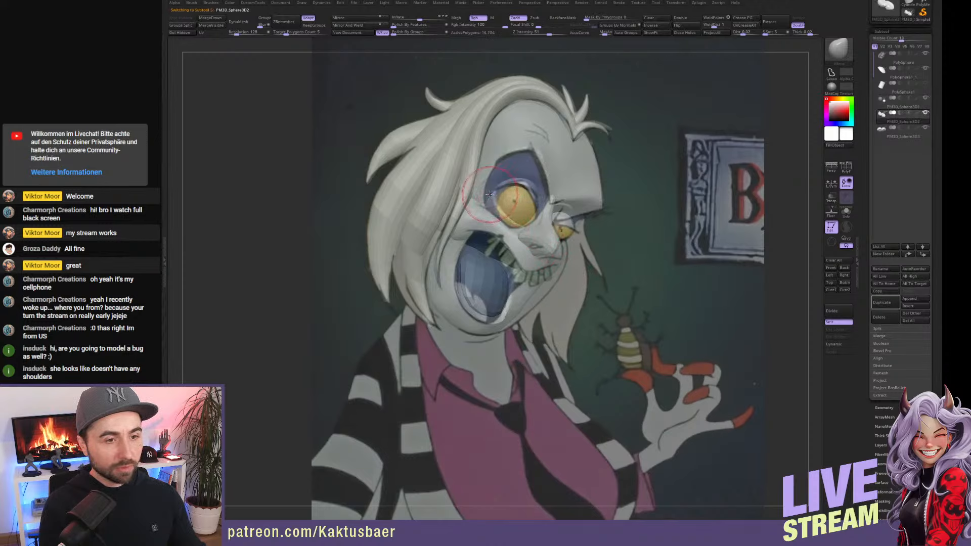
pyautogui.moveTo(489, 193); pyautogui.dragTo(500, 180, button='right')
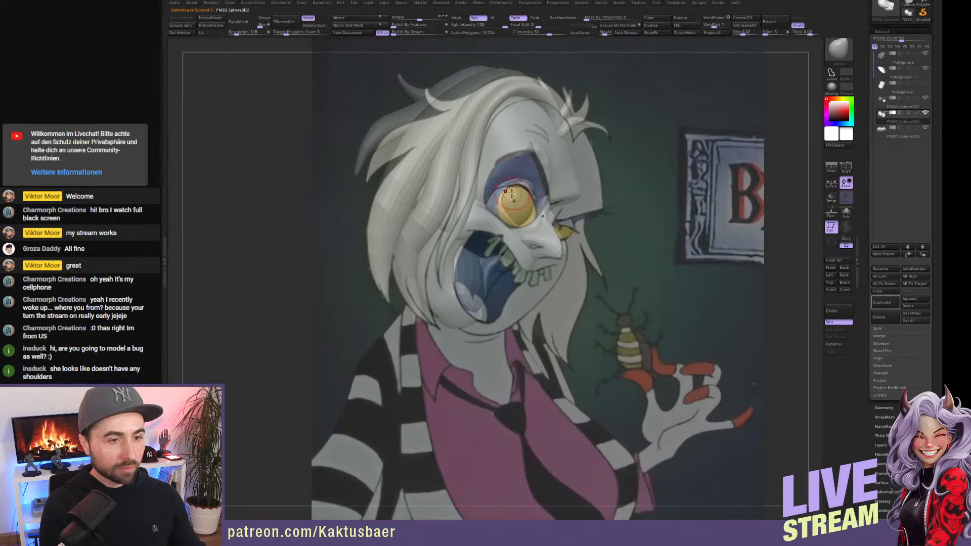
pyautogui.moveTo(506, 201)
pyautogui.mouseDown(button='right')
pyautogui.moveTo(523, 240)
pyautogui.moveTo(514, 225)
pyautogui.mouseUp(button='right')
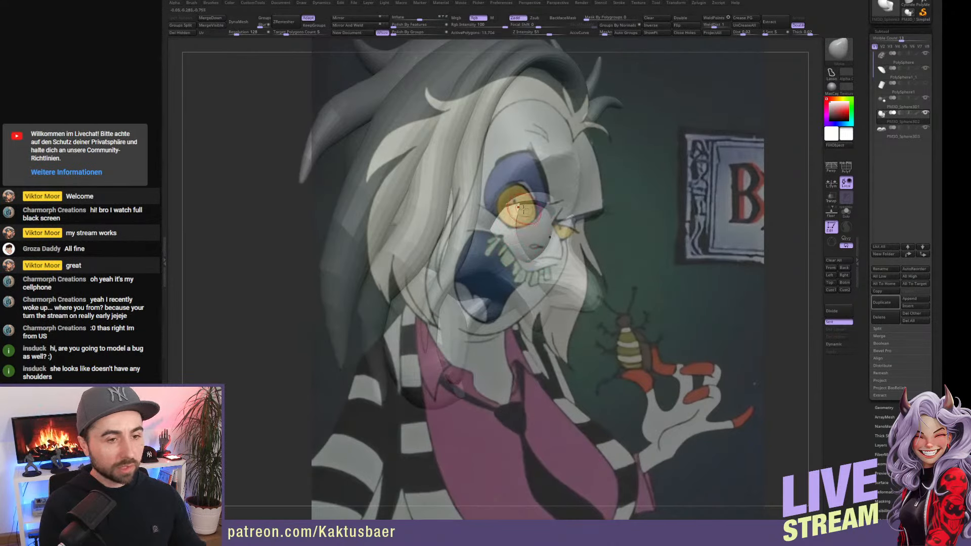
pyautogui.moveTo(528, 240); pyautogui.dragTo(509, 241, button='right')
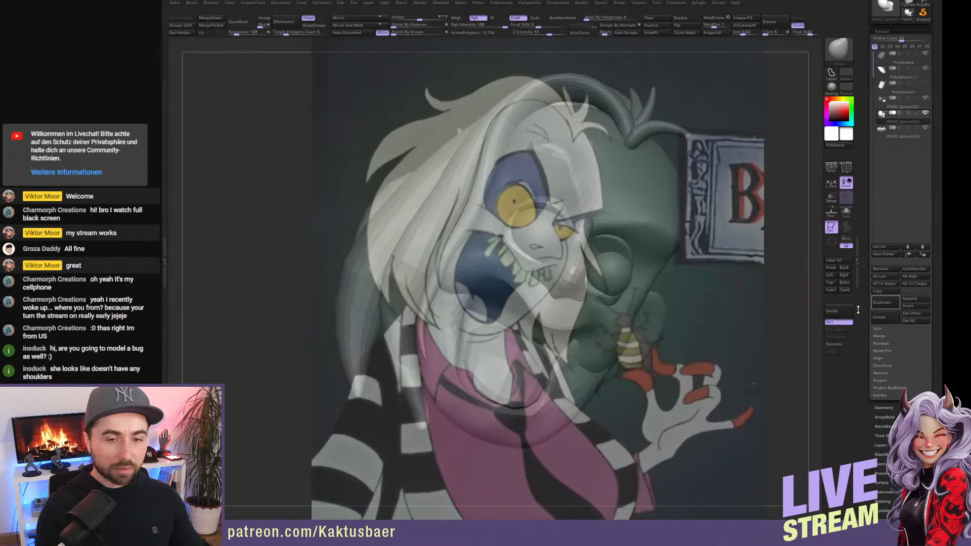
pyautogui.click(831, 268)
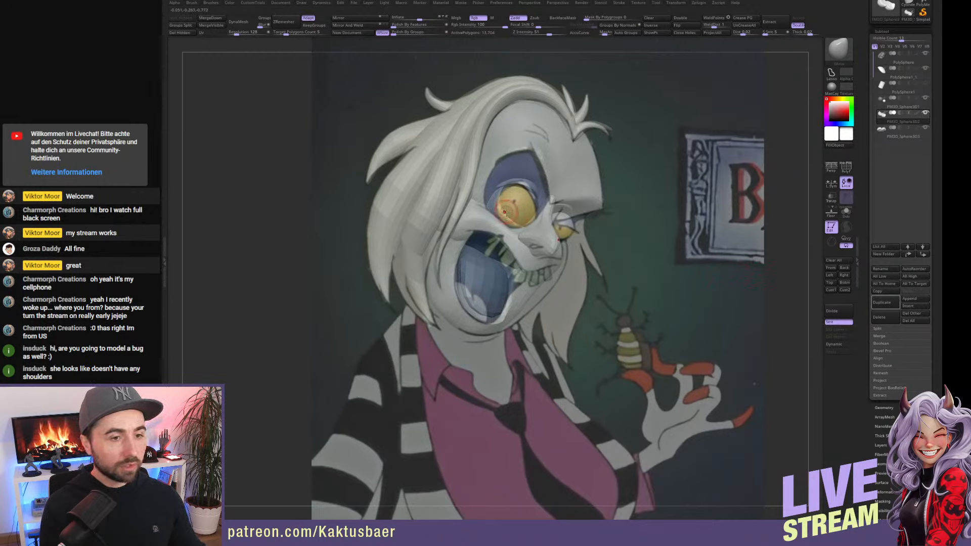
pyautogui.moveTo(510, 221); pyautogui.dragTo(509, 200, button='right')
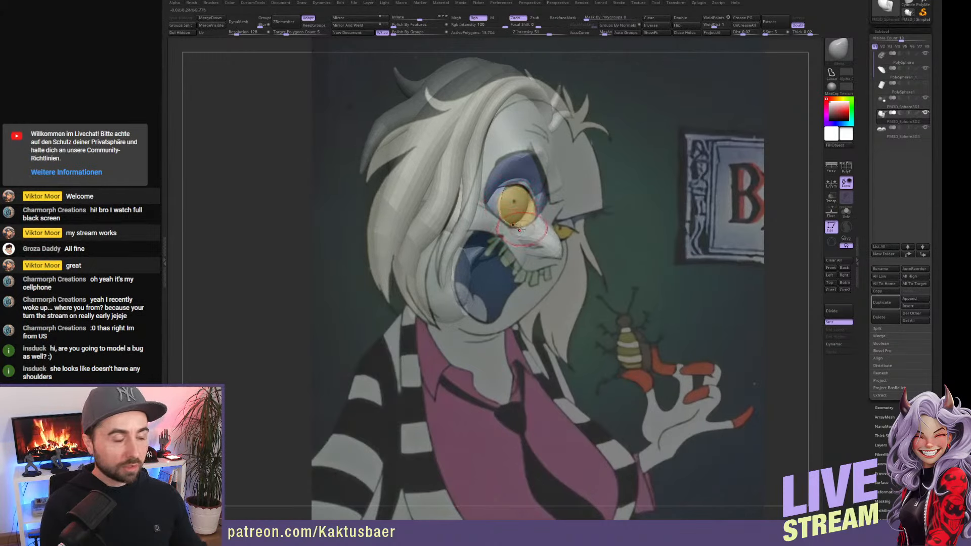
pyautogui.click(831, 267)
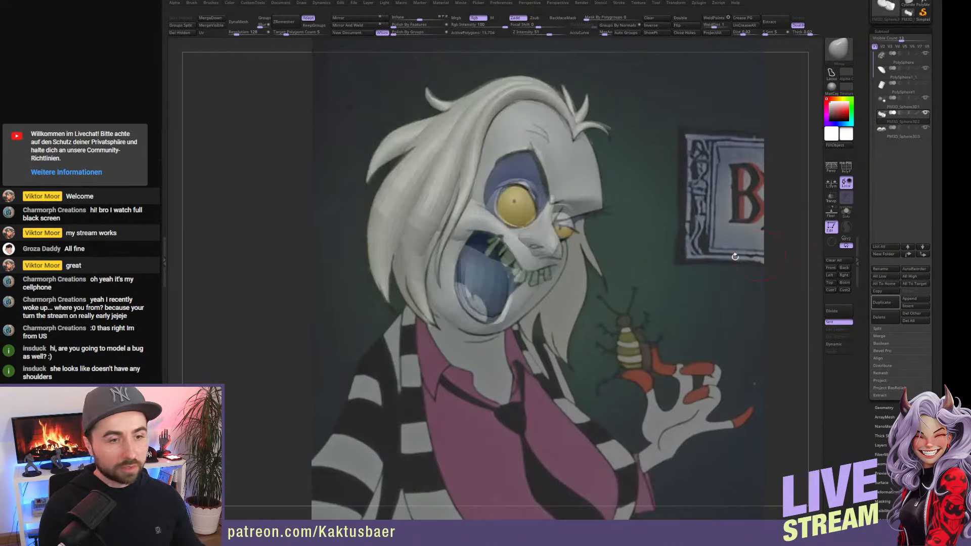
pyautogui.keyDown('alt'); pyautogui.click(538, 226); pyautogui.keyUp('alt')
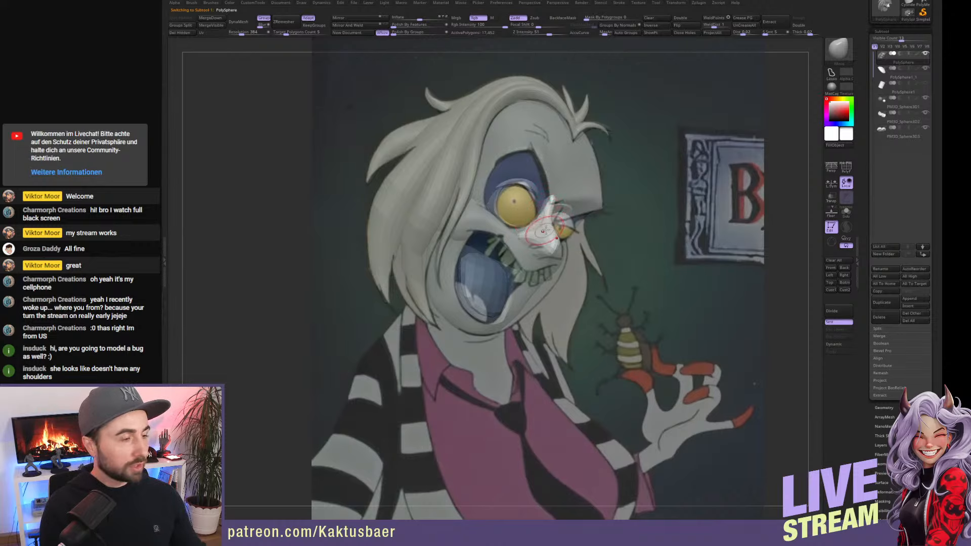
pyautogui.moveTo(539, 221)
pyautogui.mouseDown(button='right')
pyautogui.moveTo(561, 219)
pyautogui.moveTo(540, 219)
pyautogui.mouseUp(button='right')
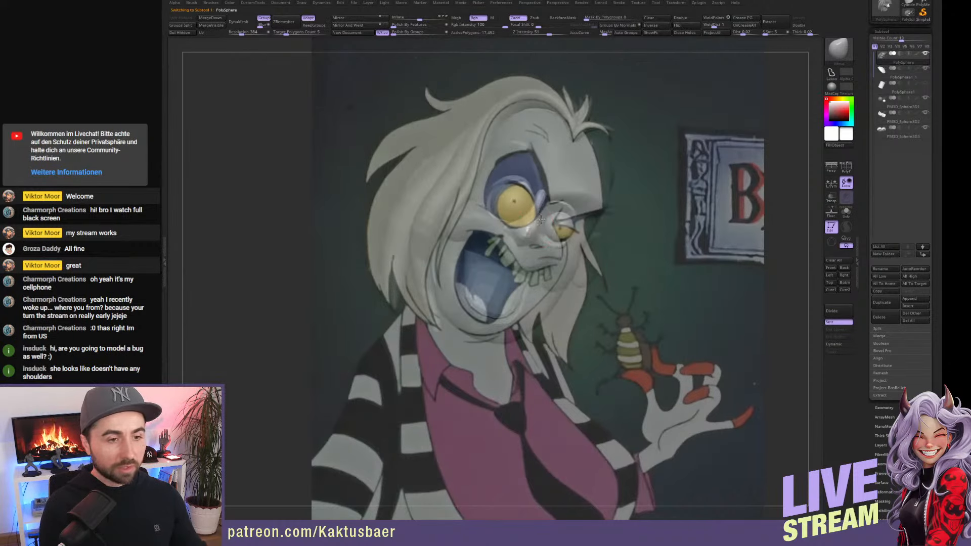
pyautogui.click(824, 269)
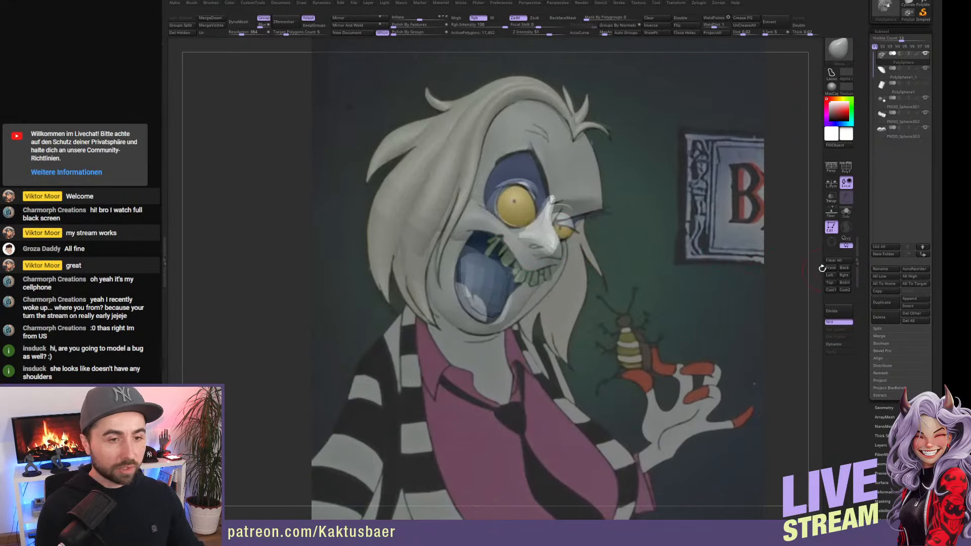
pyautogui.keyDown('alt'); pyautogui.click(528, 186); pyautogui.keyUp('alt')
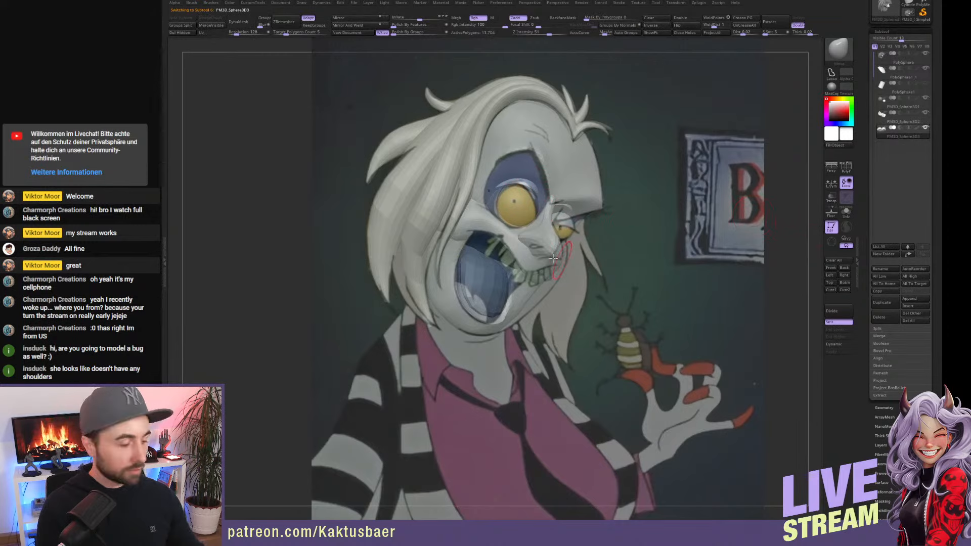
pyautogui.moveTo(532, 247); pyautogui.dragTo(528, 251, button='right')
# Select the head with its polygroups shown and thicken the nose bridge between the eyes with the Move brush.
pyautogui.moveTo(541, 217)
pyautogui.mouseDown(button='right')
pyautogui.moveTo(533, 204)
pyautogui.moveTo(551, 224)
pyautogui.mouseUp(button='right')
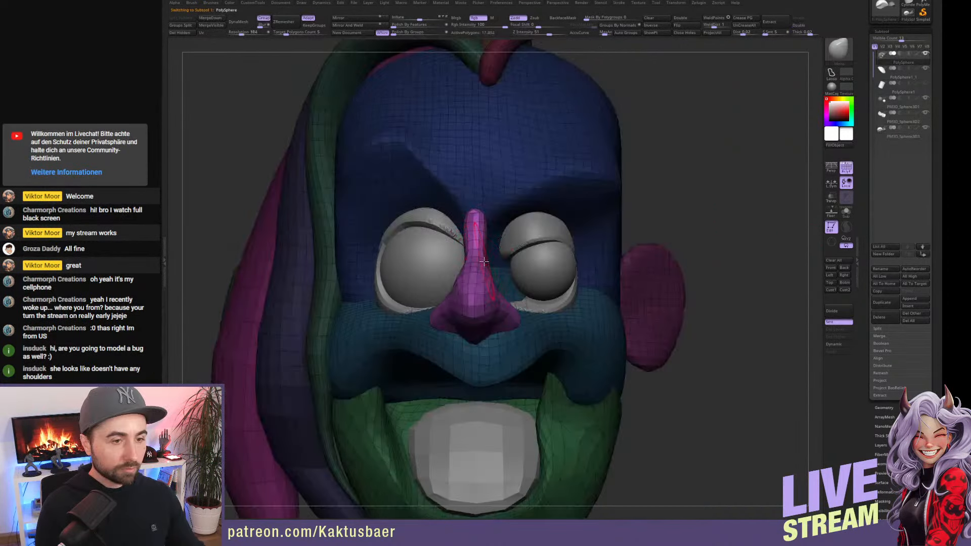
pyautogui.press('w')
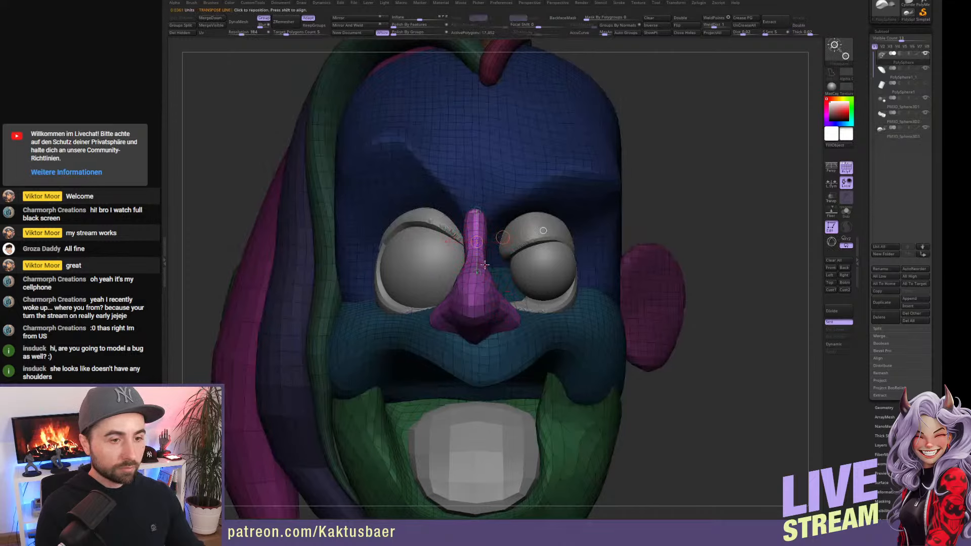
pyautogui.press('q')
pyautogui.moveTo(493, 260); pyautogui.dragTo(485, 259, button='right')
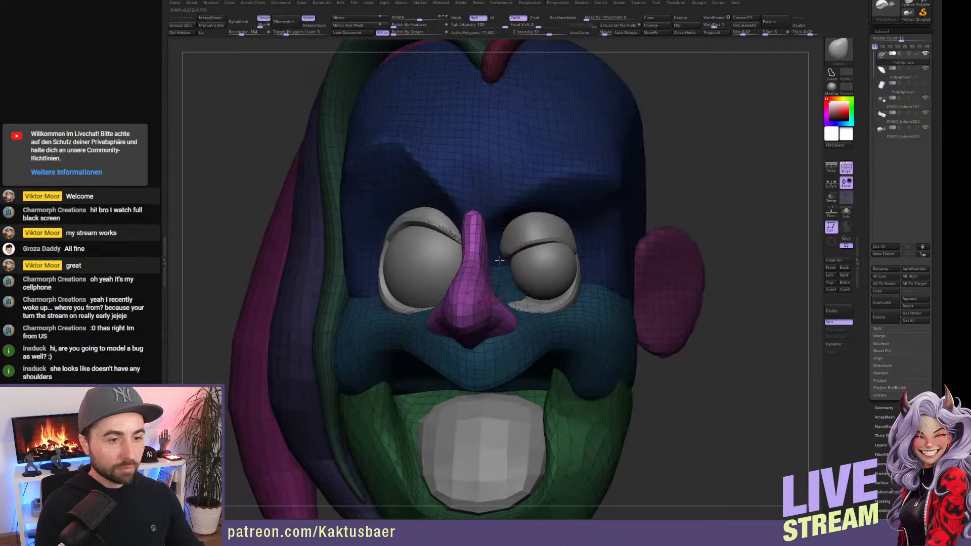
pyautogui.moveTo(488, 241); pyautogui.dragTo(529, 259)
pyautogui.press('s')
pyautogui.moveTo(473, 203); pyautogui.dragTo(497, 269)
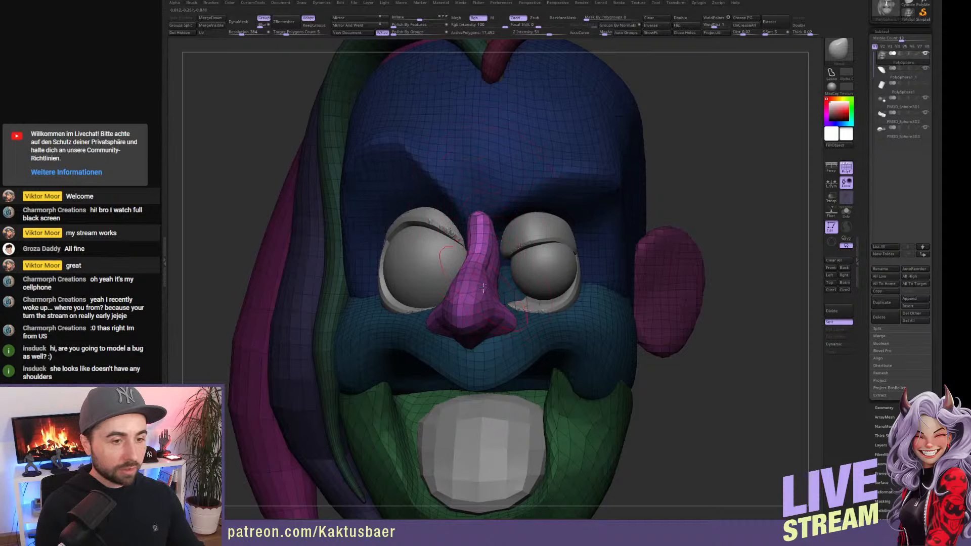
# Refine and smooth the sides of the nose bridge where they run past the eyeballs.
pyautogui.moveTo(449, 289); pyautogui.dragTo(458, 283)
pyautogui.moveTo(471, 258); pyautogui.dragTo(486, 264, button='right')
pyautogui.keyDown('shift'); pyautogui.moveTo(470, 248); pyautogui.dragTo(469, 260); pyautogui.keyUp('shift')
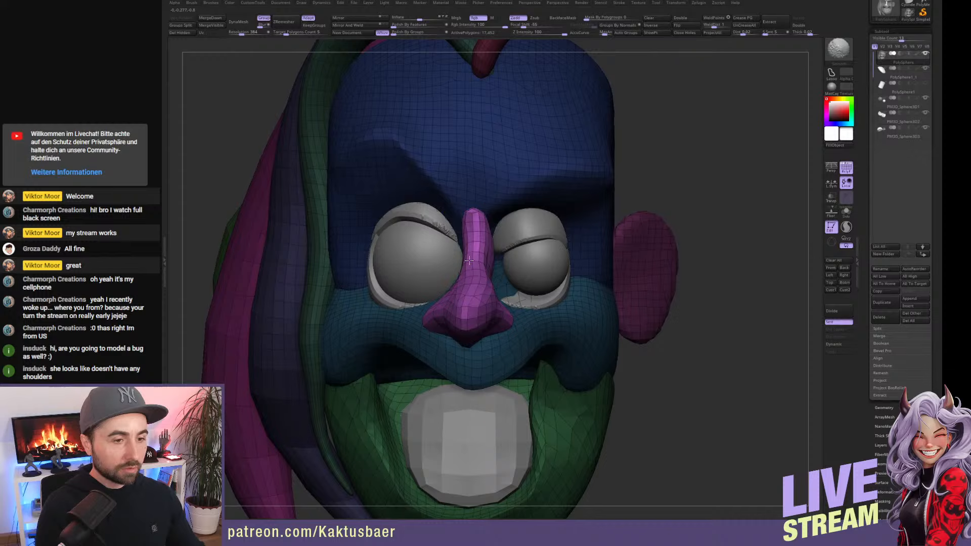
pyautogui.moveTo(456, 258); pyautogui.dragTo(470, 255, button='right')
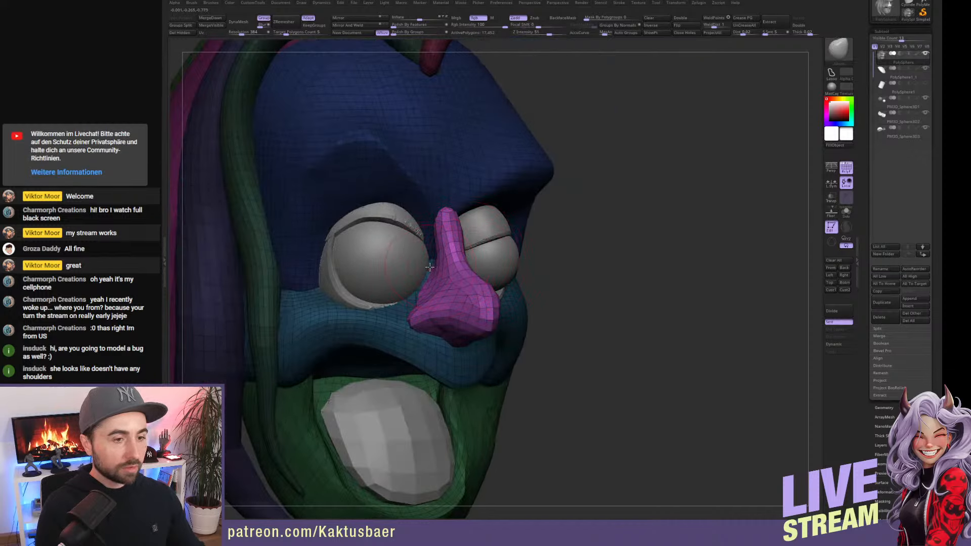
pyautogui.moveTo(425, 271); pyautogui.dragTo(429, 265)
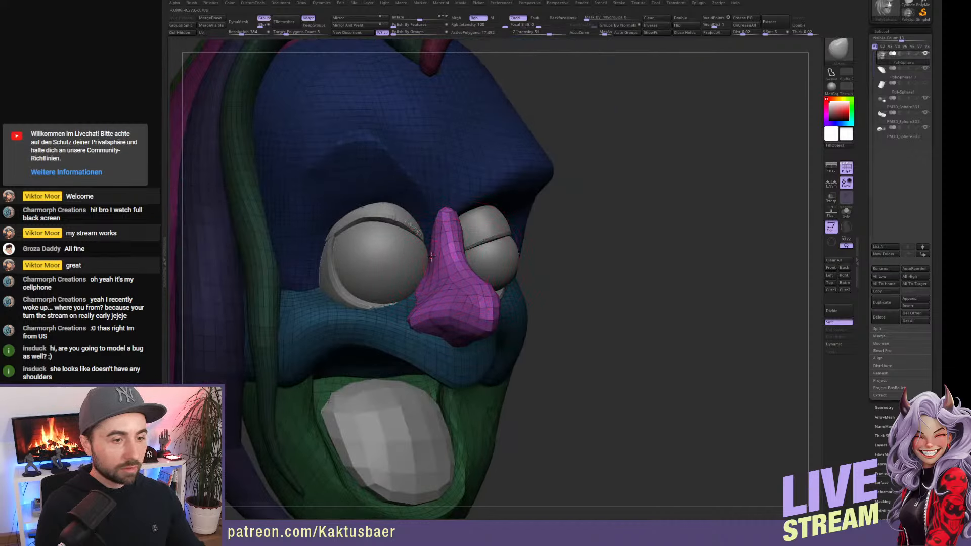
pyautogui.moveTo(426, 267)
pyautogui.mouseDown(button='right')
pyautogui.moveTo(423, 251)
pyautogui.moveTo(468, 263)
pyautogui.moveTo(459, 250)
pyautogui.moveTo(466, 292)
pyautogui.moveTo(459, 279)
pyautogui.mouseUp(button='right')
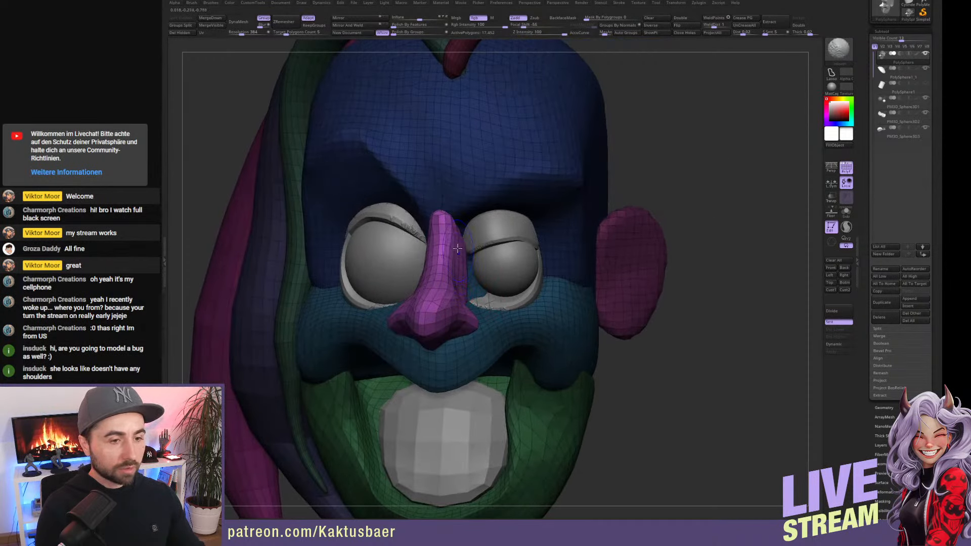
pyautogui.moveTo(454, 212); pyautogui.dragTo(473, 257, button='right')
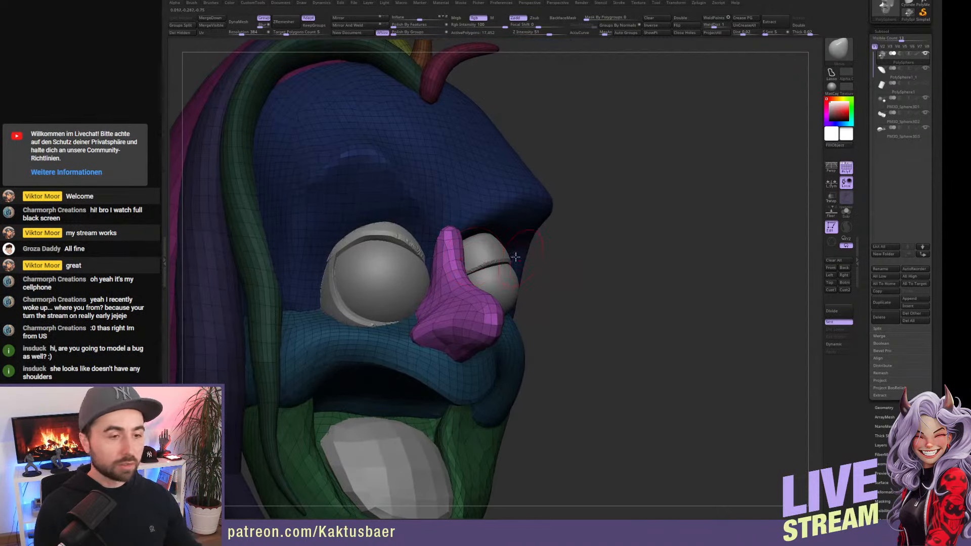
# Select the upper eyelids and examine how they sit over the eyeballs from the front and from below.
pyautogui.keyDown('ctrl'); pyautogui.moveTo(471, 268); pyautogui.dragTo(491, 264, button='right'); pyautogui.keyUp('ctrl')
pyautogui.keyDown('alt'); pyautogui.click(470, 248); pyautogui.keyUp('alt')
pyautogui.hotkey('alt', 's')
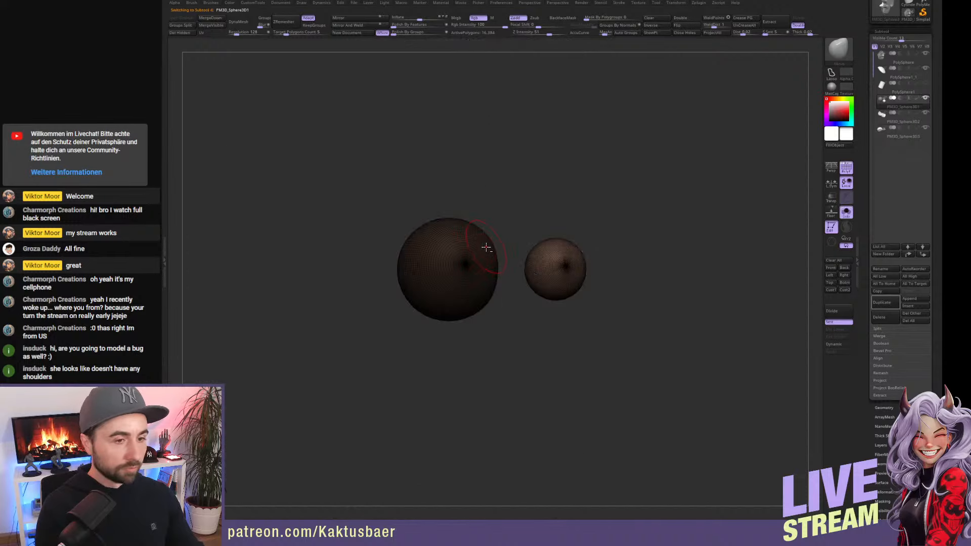
pyautogui.hotkey('alt', 's')
pyautogui.keyDown('alt'); pyautogui.click(480, 228); pyautogui.keyUp('alt')
pyautogui.moveTo(480, 228); pyautogui.dragTo(479, 273, button='right')
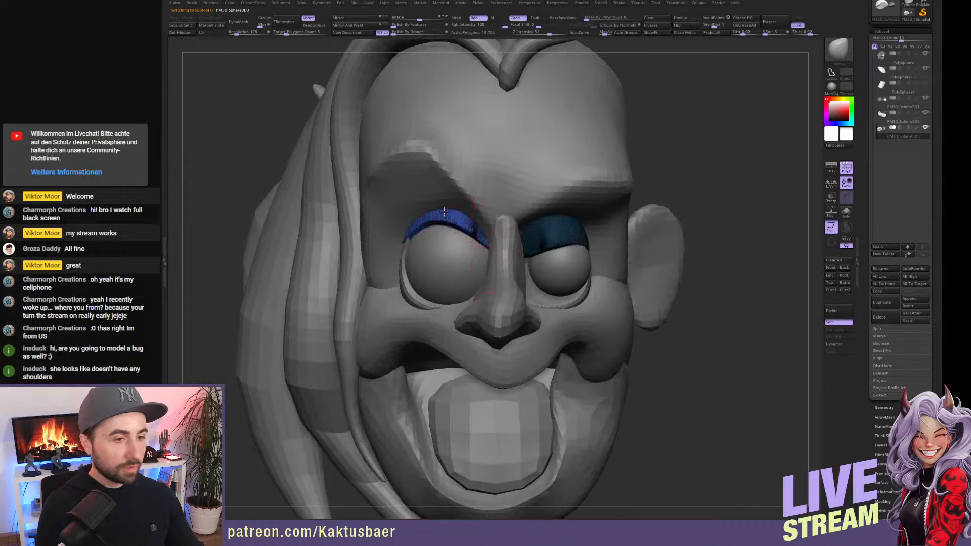
pyautogui.moveTo(448, 237); pyautogui.dragTo(479, 225, button='right')
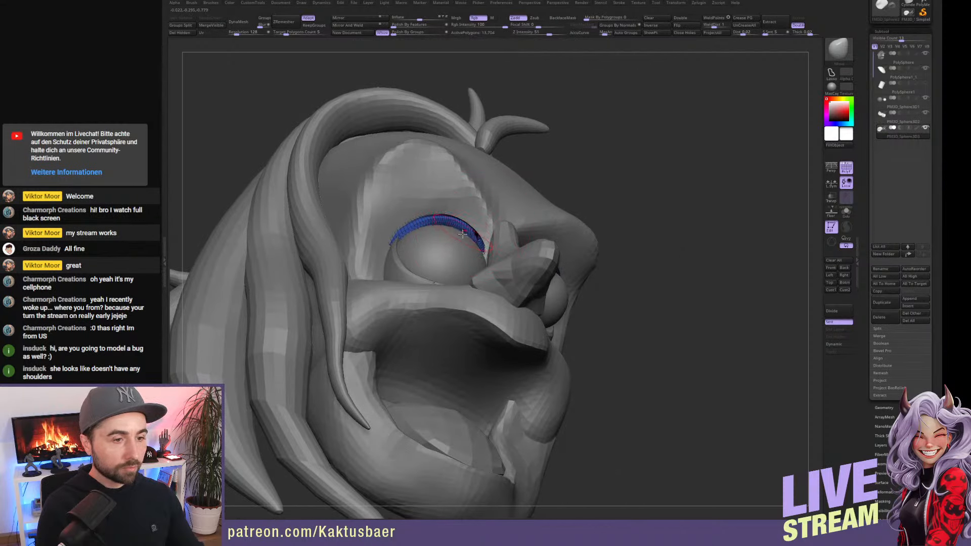
pyautogui.moveTo(445, 253); pyautogui.dragTo(568, 244, button='right')
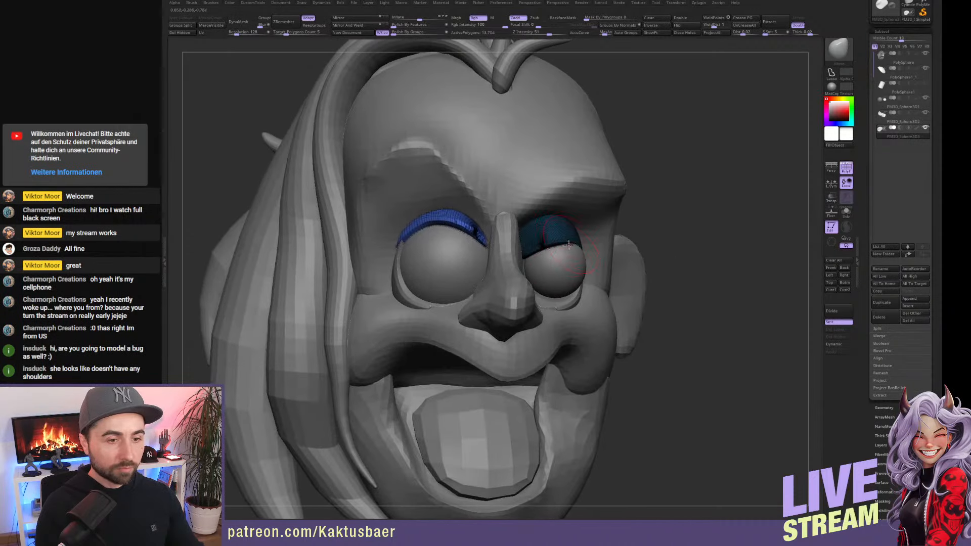
# Mask off the near upper eyelid, then move and rotate the far one to match the half-closed eye in the reference overlay.
pyautogui.keyDown('ctrl'); pyautogui.click(735, 244); pyautogui.keyUp('ctrl')
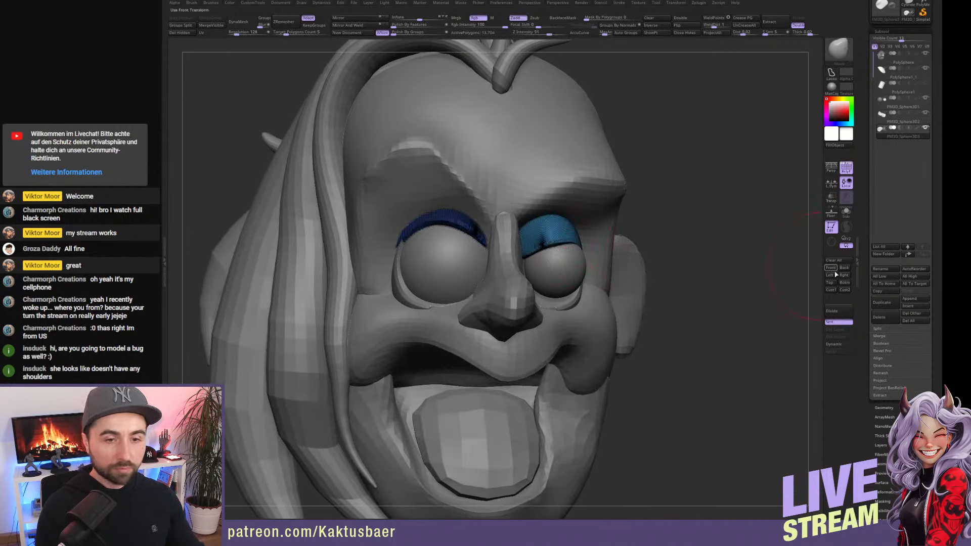
pyautogui.moveTo(737, 244); pyautogui.dragTo(818, 264, button='right')
pyautogui.moveTo(569, 222); pyautogui.dragTo(567, 228)
pyautogui.hotkey('shift', 'z')
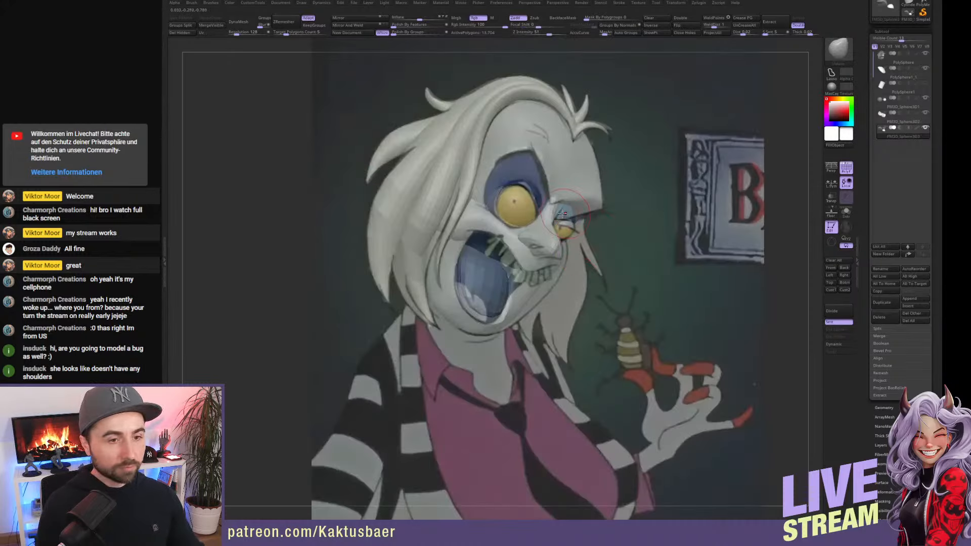
pyautogui.press('w')
pyautogui.click(565, 208)
pyautogui.moveTo(567, 213); pyautogui.dragTo(576, 234)
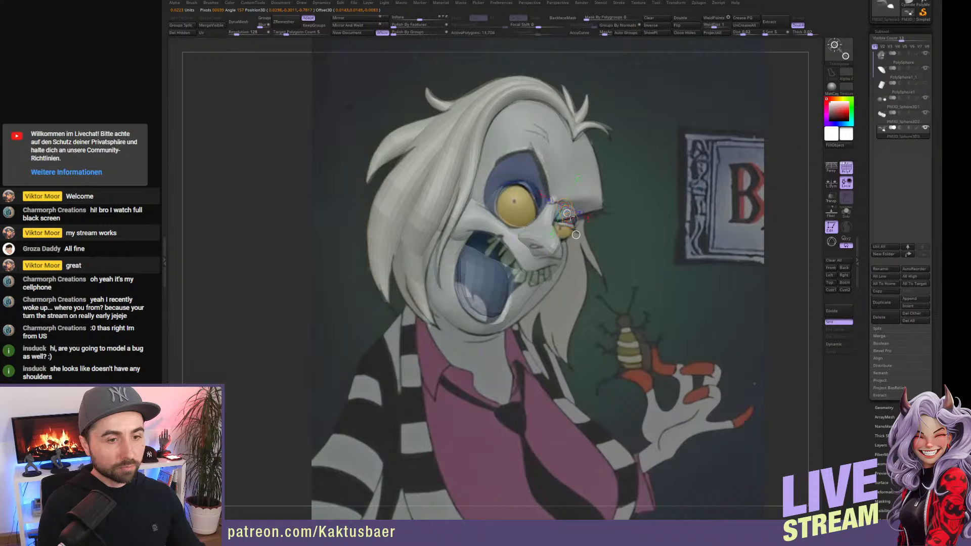
pyautogui.press('q')
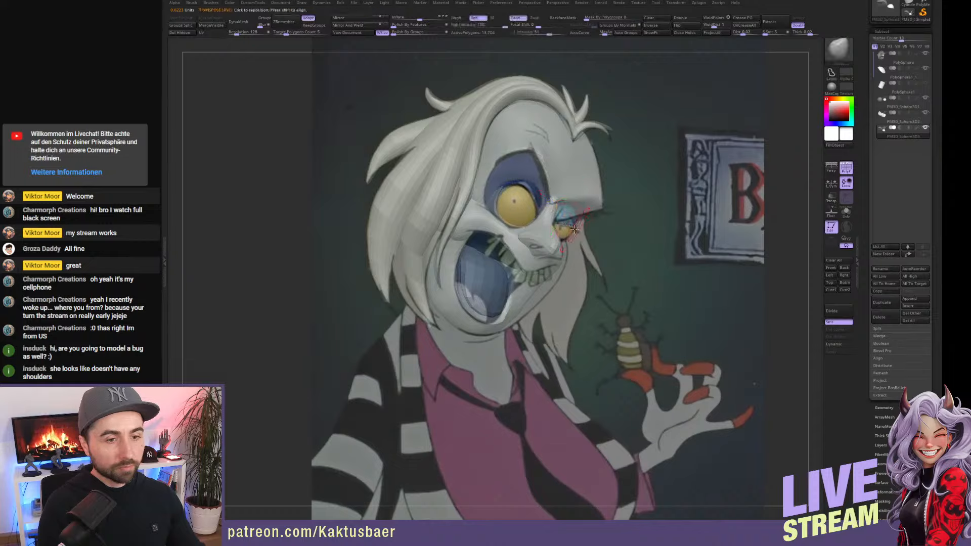
pyautogui.press('w')
pyautogui.moveTo(562, 224); pyautogui.dragTo(538, 263)
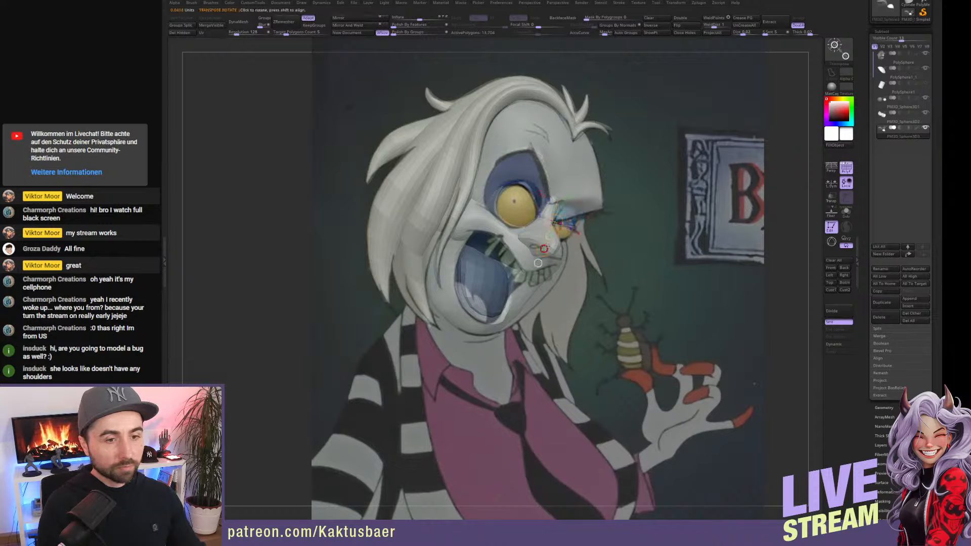
pyautogui.press('q')
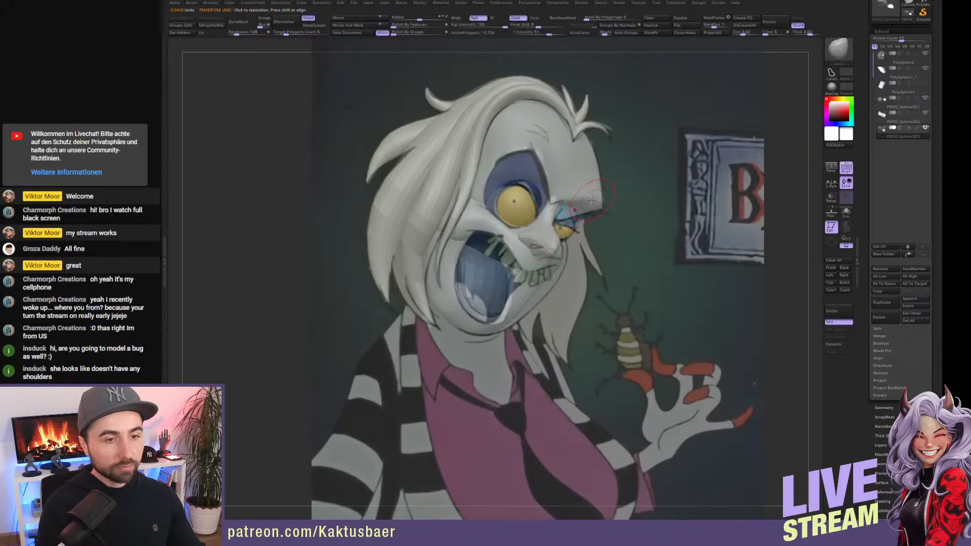
# Select the head and adjust the brow and socket around the far eye with the Move brush to follow the reference.
pyautogui.keyDown('alt'); pyautogui.click(590, 202); pyautogui.keyUp('alt')
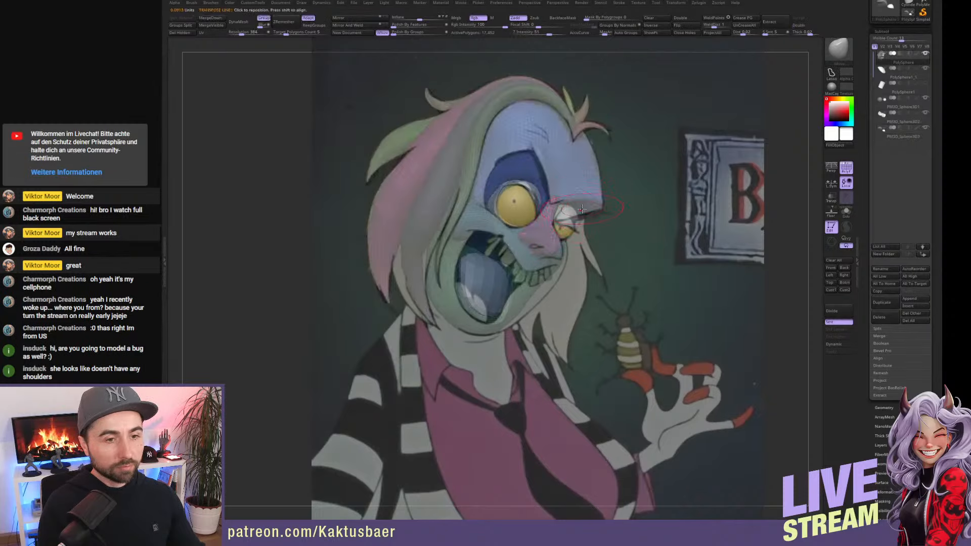
pyautogui.moveTo(571, 208); pyautogui.dragTo(568, 218)
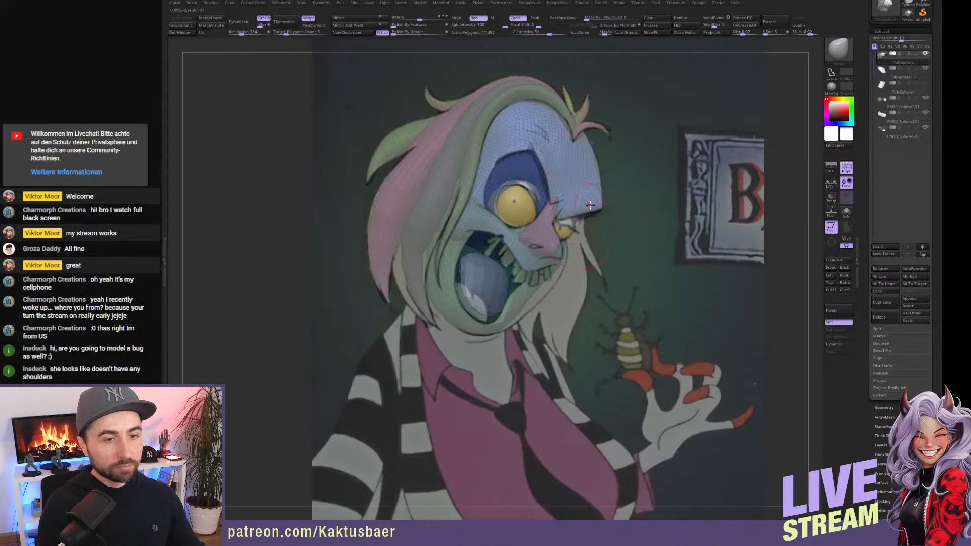
pyautogui.click(830, 268)
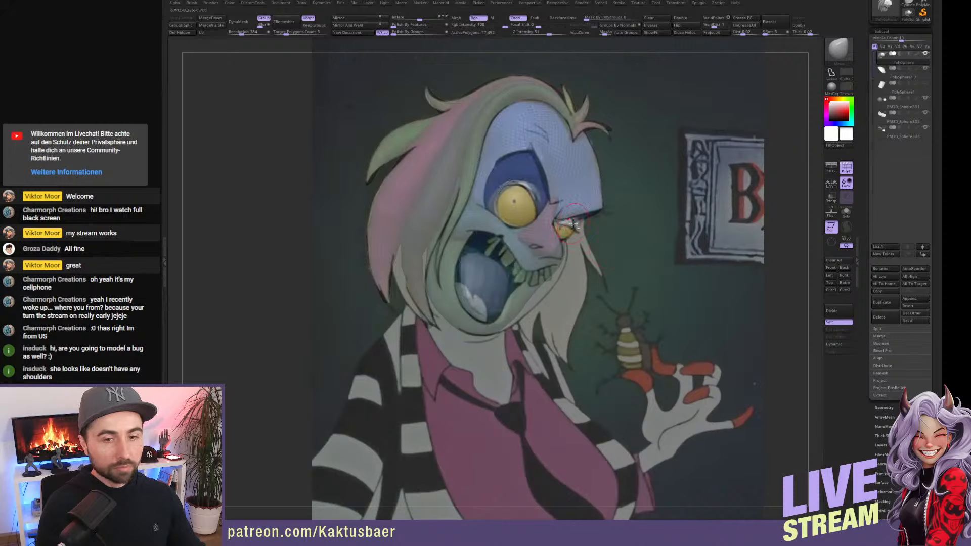
pyautogui.moveTo(571, 227)
pyautogui.mouseDown(button='right')
pyautogui.moveTo(599, 230)
pyautogui.moveTo(557, 230)
pyautogui.moveTo(556, 217)
pyautogui.mouseUp(button='right')
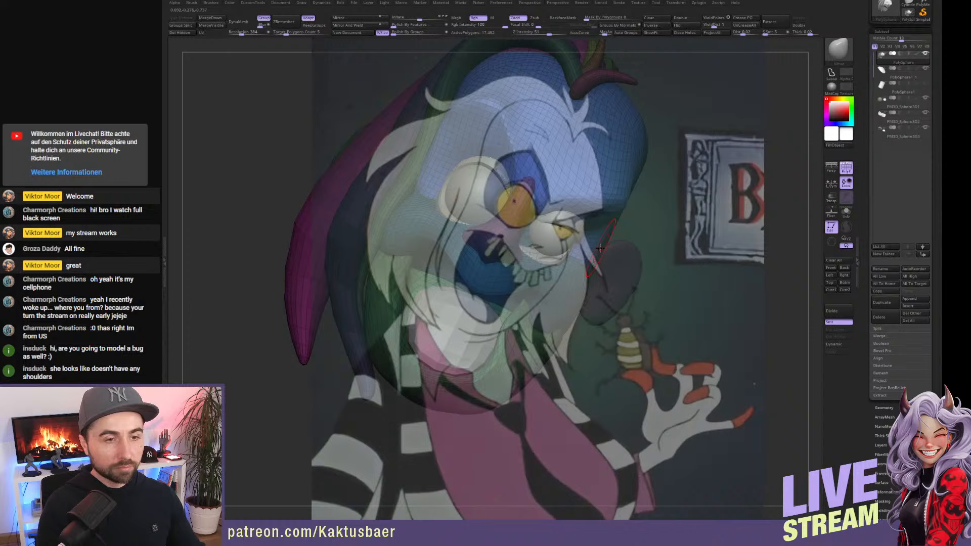
pyautogui.hotkey('shift', 'z')
pyautogui.moveTo(596, 239)
pyautogui.mouseDown(button='right')
pyautogui.moveTo(524, 218)
pyautogui.moveTo(554, 198)
pyautogui.moveTo(567, 221)
pyautogui.moveTo(545, 223)
pyautogui.moveTo(554, 214)
pyautogui.mouseUp(button='right')
pyautogui.moveTo(539, 205); pyautogui.dragTo(576, 217)
# Select the lower eyelids, separate them into polygroups with Auto Groups, and mask the near one.
pyautogui.keyDown('alt'); pyautogui.click(543, 226); pyautogui.keyUp('alt')
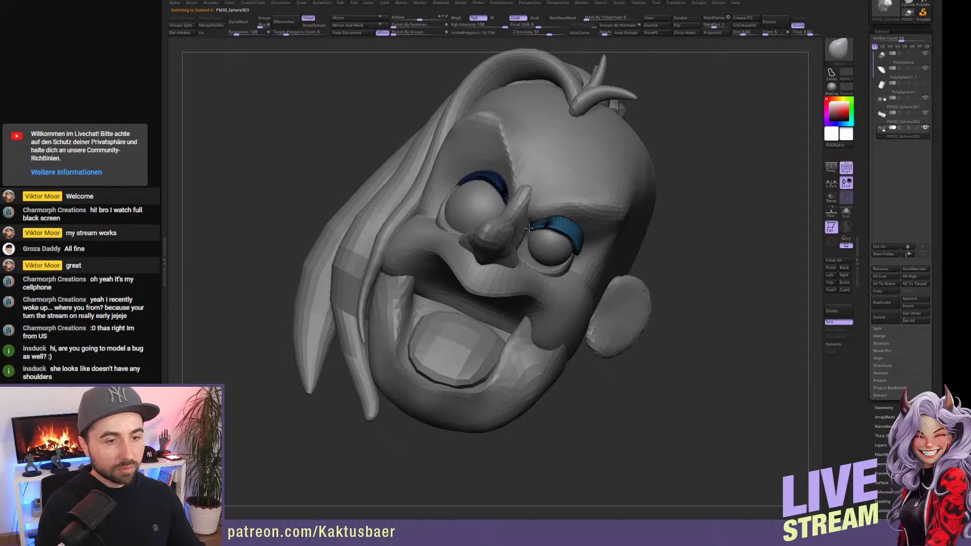
pyautogui.moveTo(572, 214); pyautogui.dragTo(531, 245, button='right')
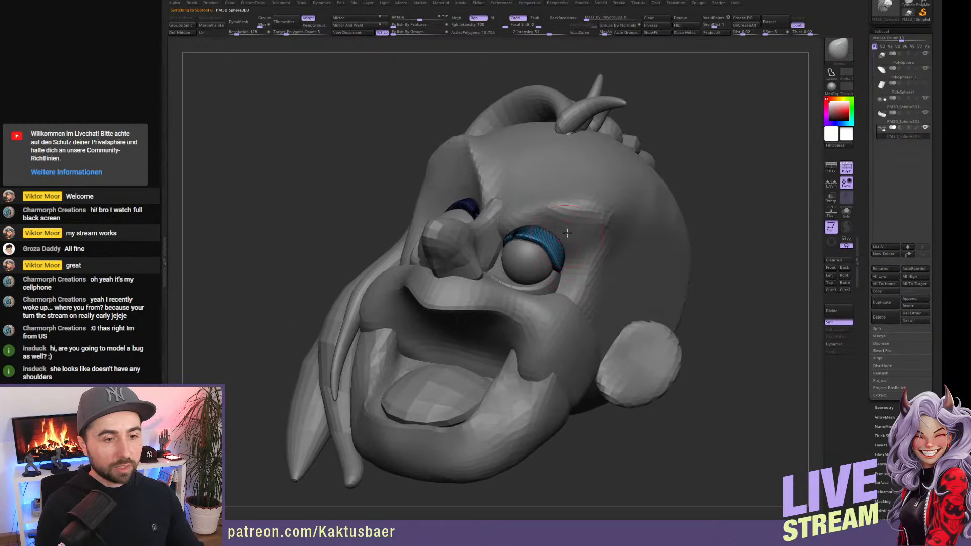
pyautogui.keyDown('alt'); pyautogui.click(532, 245); pyautogui.keyUp('alt')
pyautogui.moveTo(546, 255); pyautogui.dragTo(602, 313, button='right')
pyautogui.keyDown('alt'); pyautogui.click(581, 289); pyautogui.keyUp('alt')
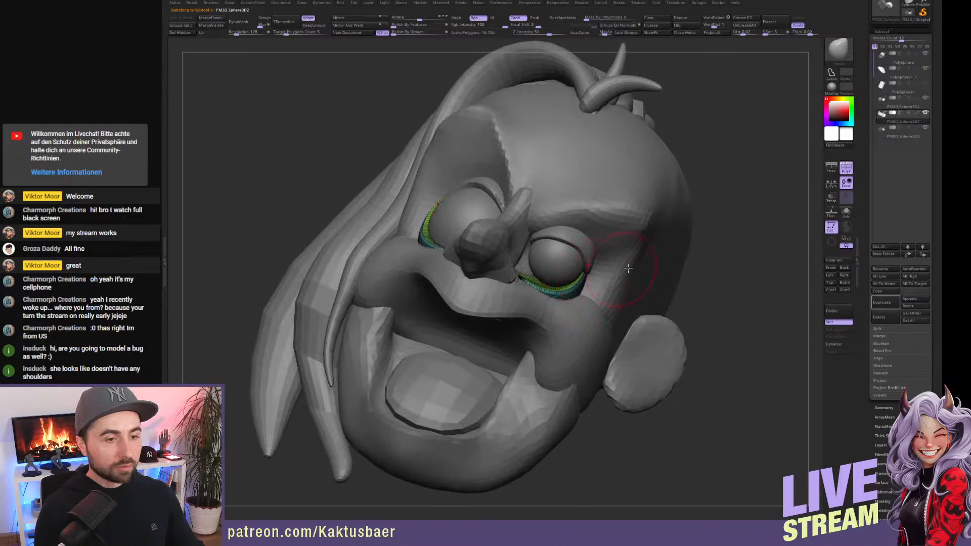
pyautogui.moveTo(559, 276)
pyautogui.keyDown('alt'); pyautogui.mouseDown(button='right')
pyautogui.moveTo(582, 278)
pyautogui.moveTo(584, 243)
pyautogui.mouseUp(button='right'); pyautogui.keyUp('alt')
pyautogui.click(655, 26)
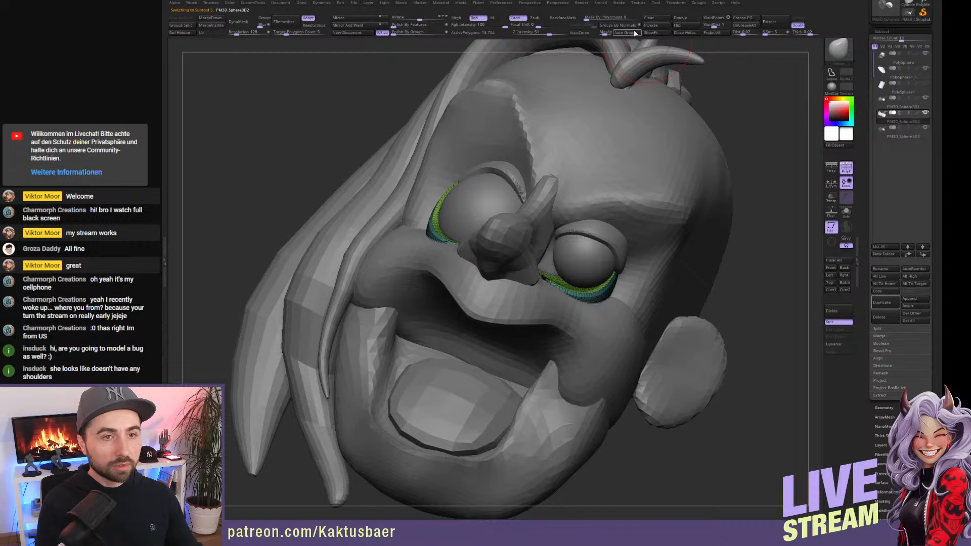
pyautogui.press('w')
pyautogui.press('q')
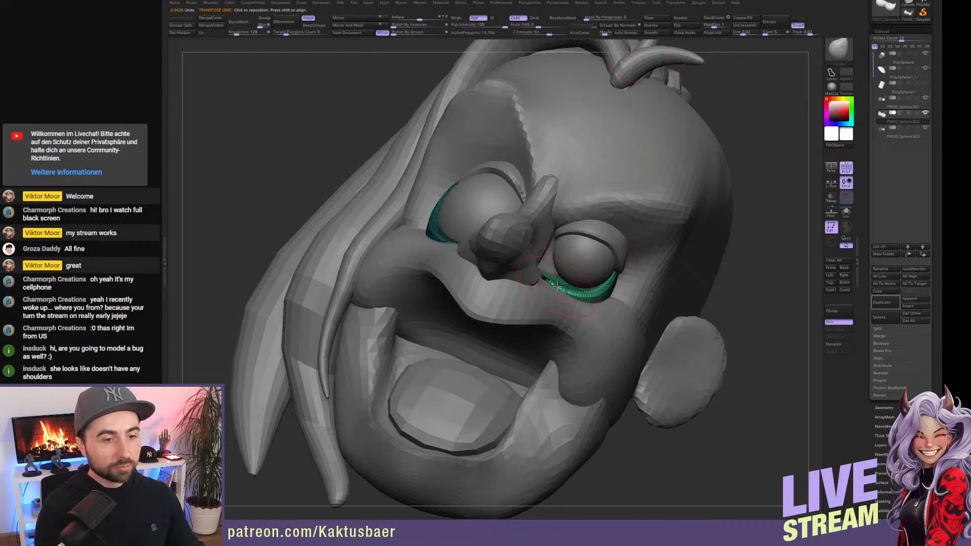
# Reposition the far lower eyelid beneath its eyeball with the Transpose line.
pyautogui.moveTo(553, 283); pyautogui.dragTo(576, 291, button='right')
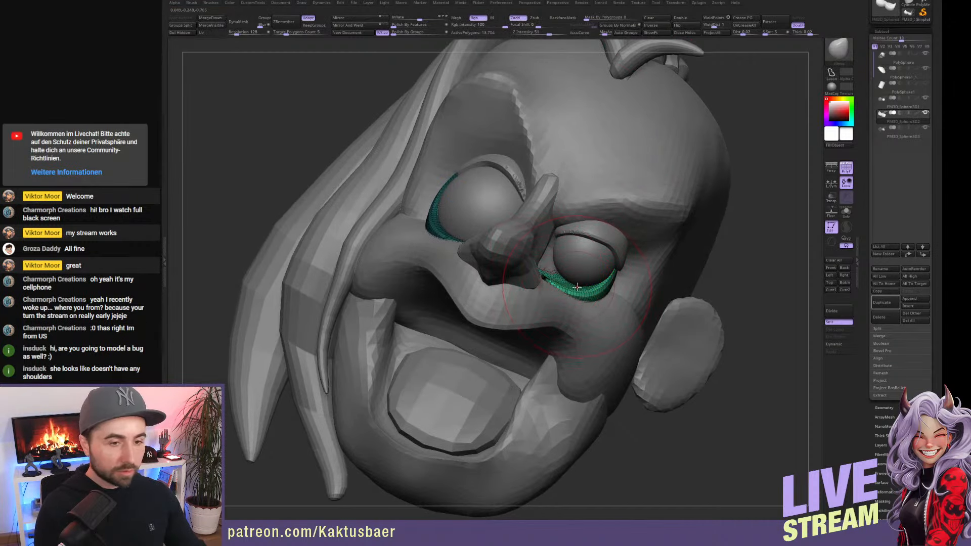
pyautogui.press('w')
pyautogui.moveTo(606, 283); pyautogui.dragTo(608, 328)
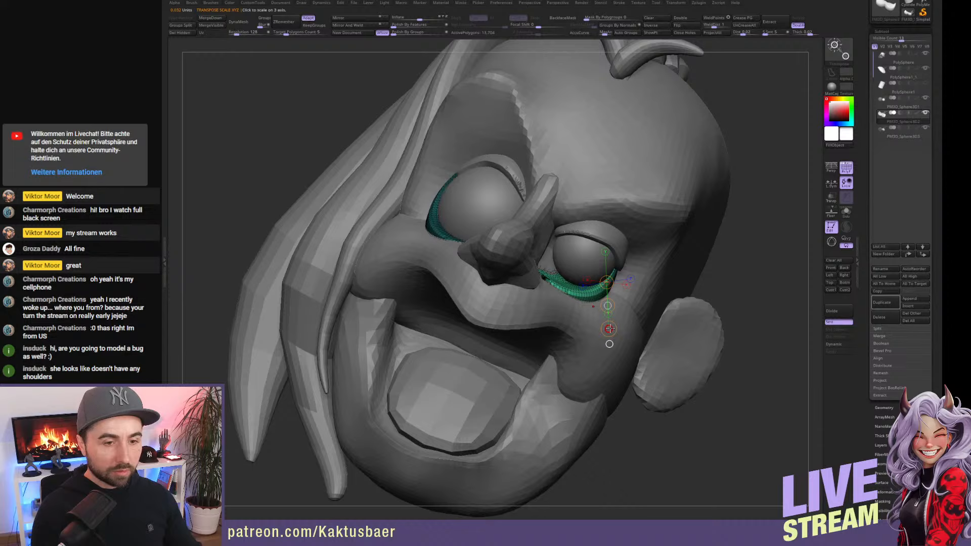
pyautogui.moveTo(608, 329); pyautogui.dragTo(600, 327)
pyautogui.press('q')
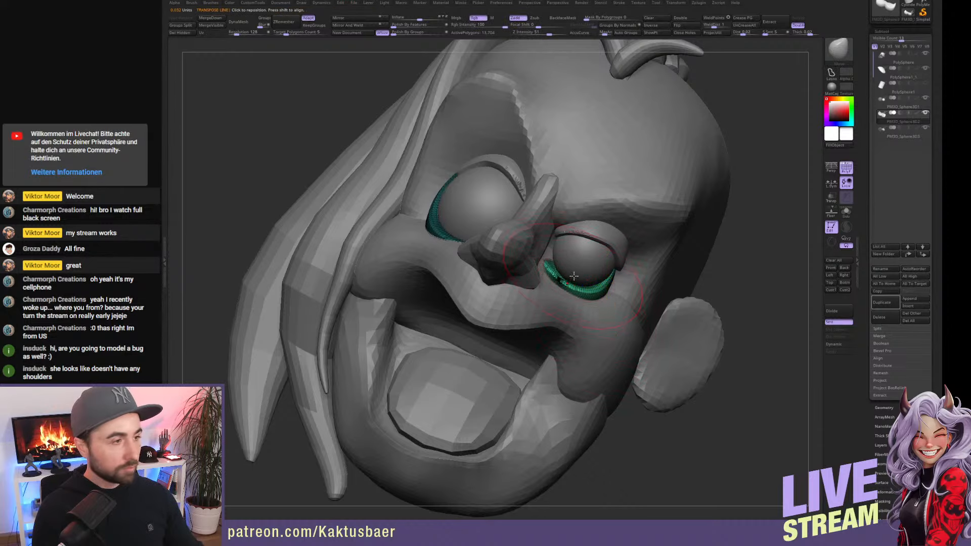
# Pull the front edge of the far lower eyelid against the eyeball with the Move brush, working from the side.
pyautogui.moveTo(571, 274); pyautogui.dragTo(559, 281, button='right')
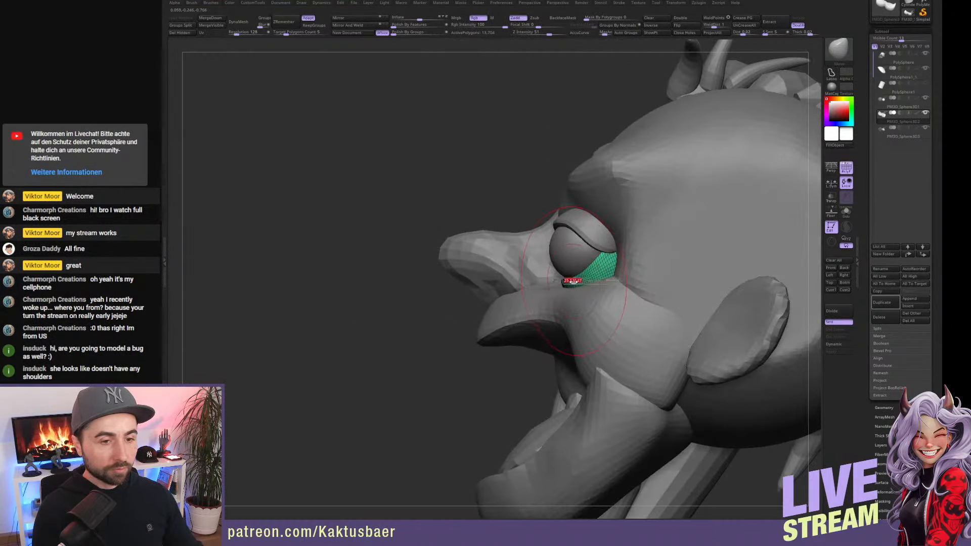
pyautogui.moveTo(560, 280); pyautogui.dragTo(553, 269)
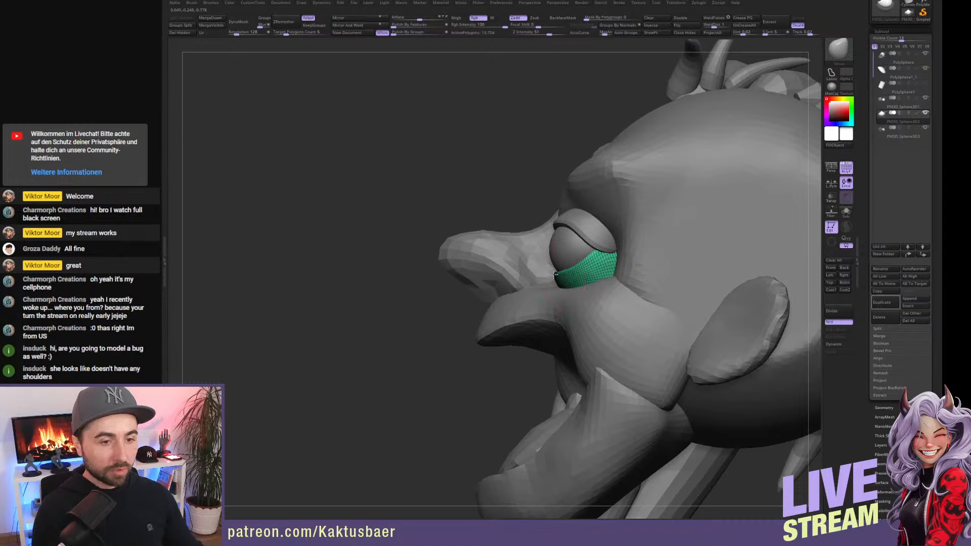
pyautogui.moveTo(555, 275)
pyautogui.mouseDown(button='right')
pyautogui.moveTo(550, 253)
pyautogui.moveTo(587, 232)
pyautogui.moveTo(582, 218)
pyautogui.mouseUp(button='right')
pyautogui.press('w')
pyautogui.press('q')
# Select the head, clear its mask, and pull the cheek and socket edge below the far eye toward the eyelid.
pyautogui.keyDown('alt'); pyautogui.click(585, 230); pyautogui.keyUp('alt')
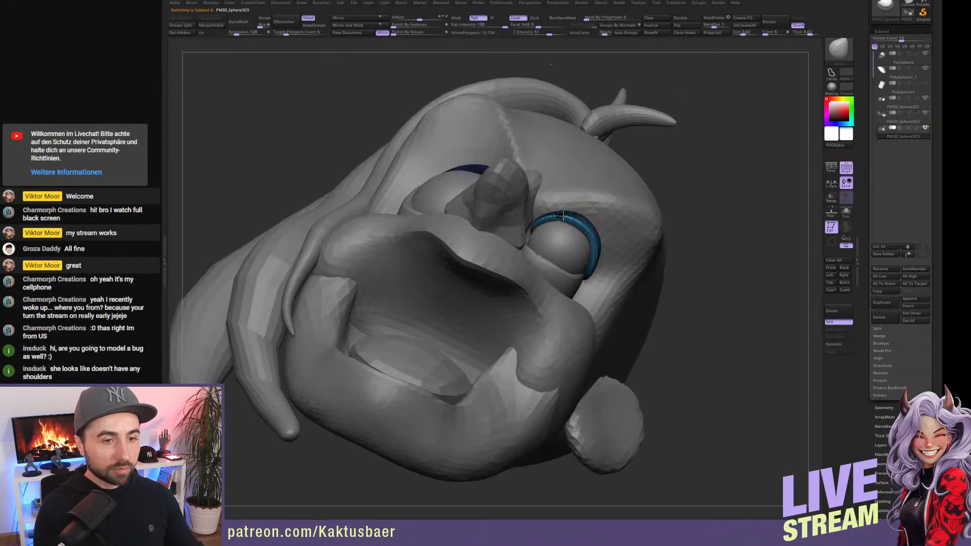
pyautogui.moveTo(592, 269); pyautogui.dragTo(613, 308, button='right')
pyautogui.keyDown('alt'); pyautogui.click(521, 248); pyautogui.keyUp('alt')
pyautogui.keyDown('alt'); pyautogui.click(618, 306); pyautogui.keyUp('alt')
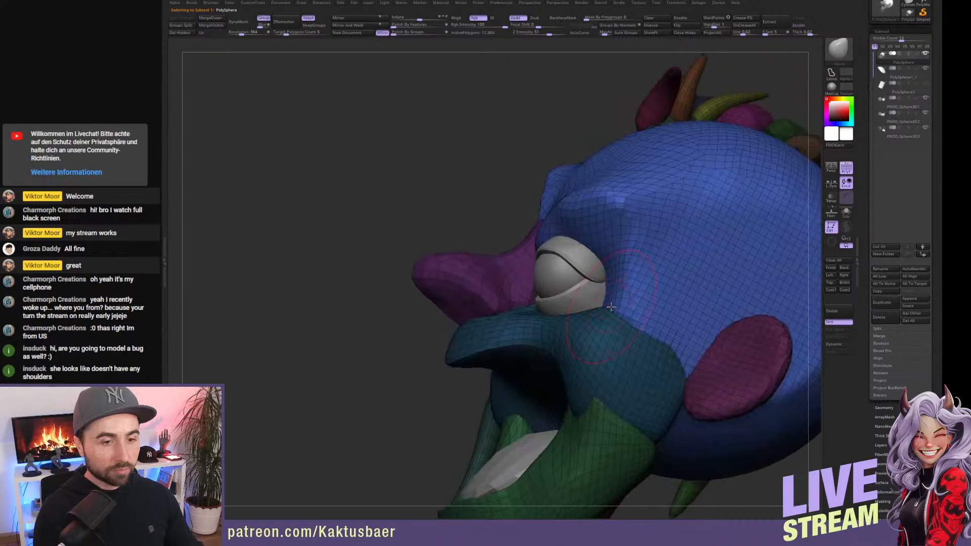
pyautogui.keyDown('ctrl'); pyautogui.moveTo(387, 345); pyautogui.dragTo(384, 398); pyautogui.keyUp('ctrl')
pyautogui.moveTo(625, 304); pyautogui.dragTo(606, 307, button='right')
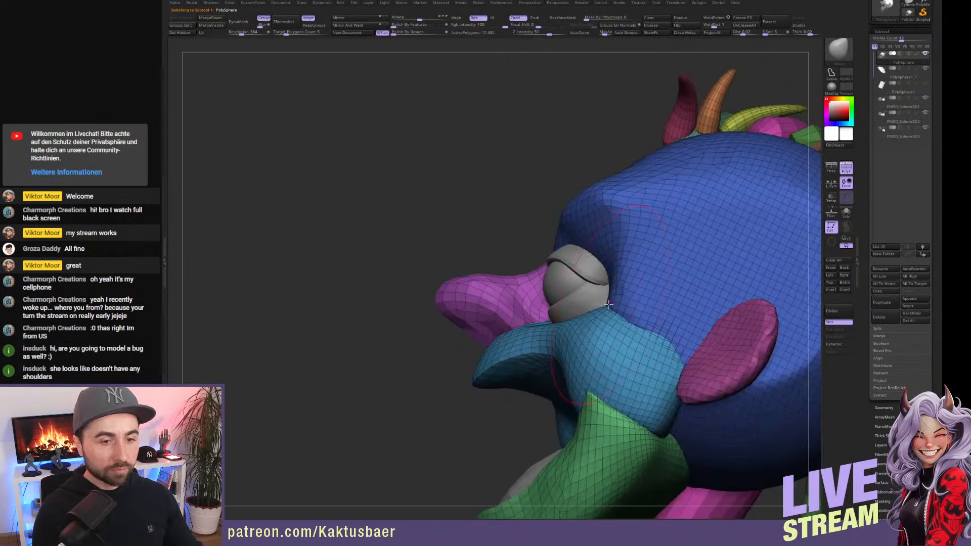
pyautogui.moveTo(605, 307); pyautogui.dragTo(589, 282)
# Compare the far eye, cheek and nose with the reference overlay from the stored front view and several side angles.
pyautogui.moveTo(599, 244); pyautogui.dragTo(664, 268, button='right')
pyautogui.click(831, 268)
pyautogui.keyDown('ctrl'); pyautogui.click(600, 264); pyautogui.keyUp('ctrl')
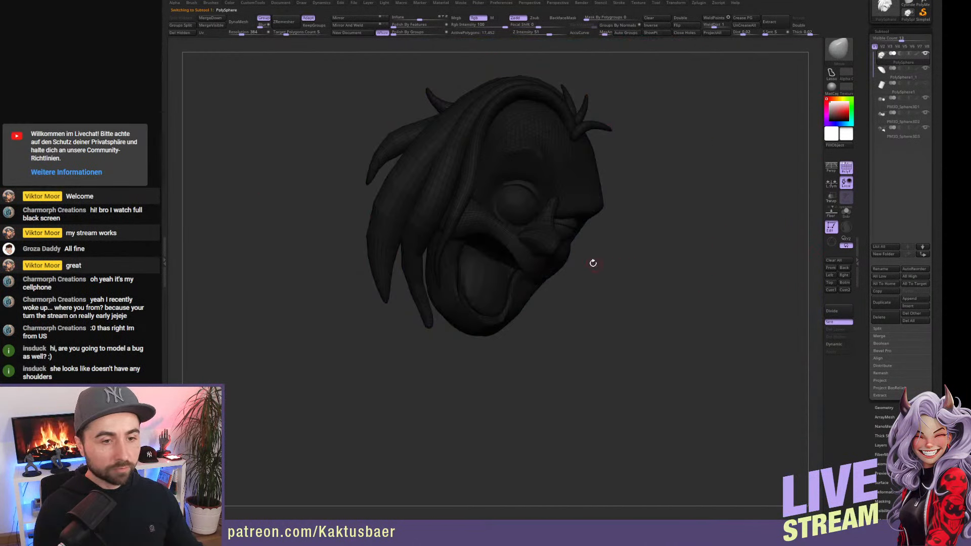
pyautogui.keyDown('ctrl'); pyautogui.click(582, 261); pyautogui.keyUp('ctrl')
pyautogui.hotkey('shift', 'z')
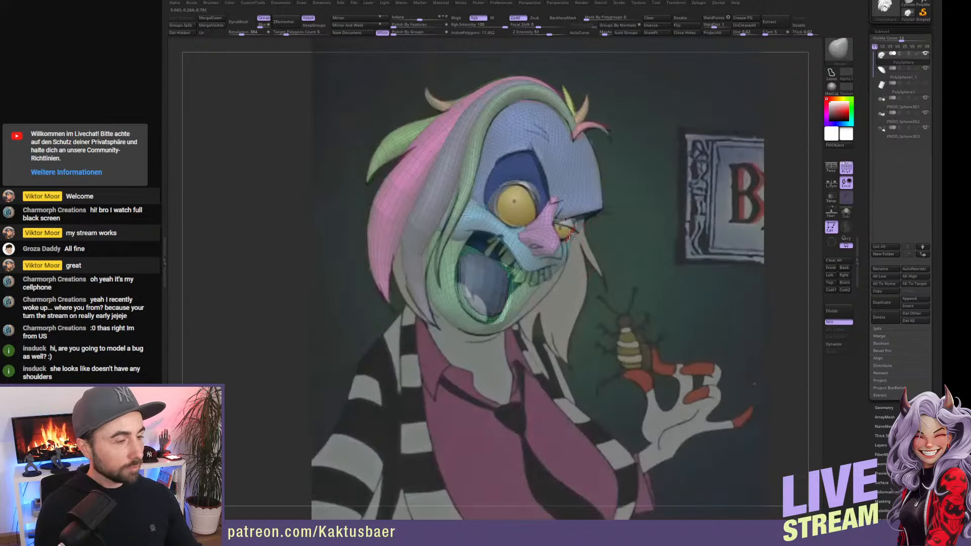
pyautogui.moveTo(570, 234)
pyautogui.mouseDown(button='right')
pyautogui.moveTo(614, 236)
pyautogui.moveTo(539, 237)
pyautogui.moveTo(591, 238)
pyautogui.mouseUp(button='right')
pyautogui.press('s')
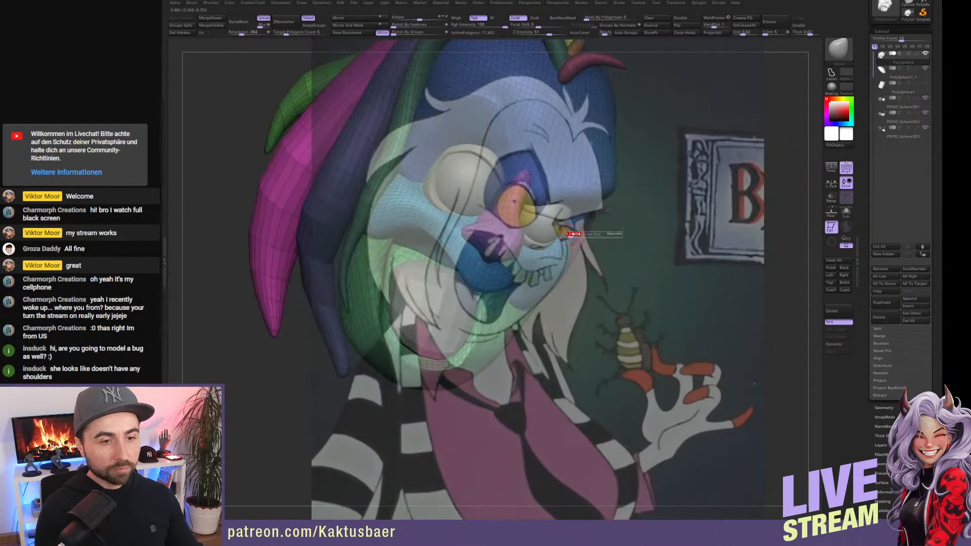
pyautogui.moveTo(572, 234); pyautogui.dragTo(576, 232)
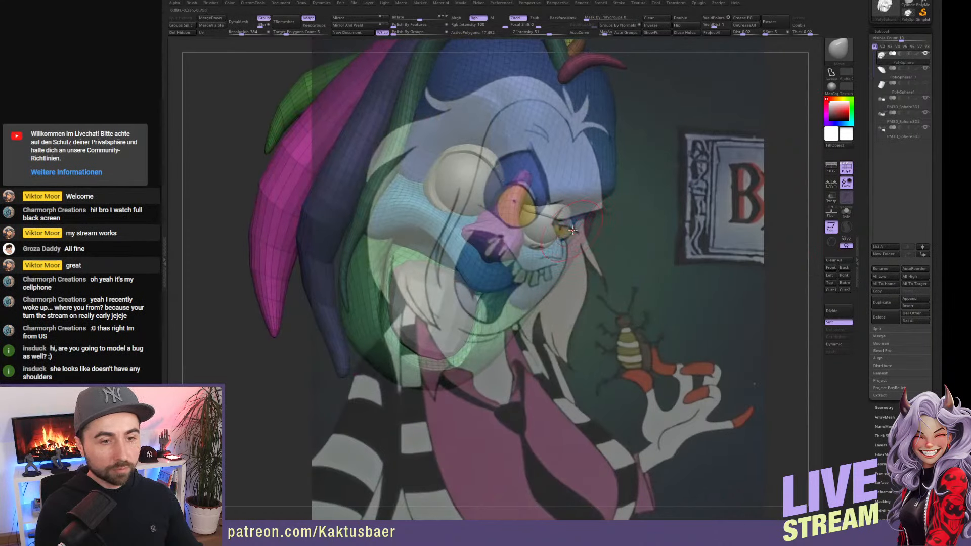
pyautogui.moveTo(569, 238)
pyautogui.mouseDown(button='right')
pyautogui.moveTo(632, 236)
pyautogui.moveTo(561, 228)
pyautogui.mouseUp(button='right')
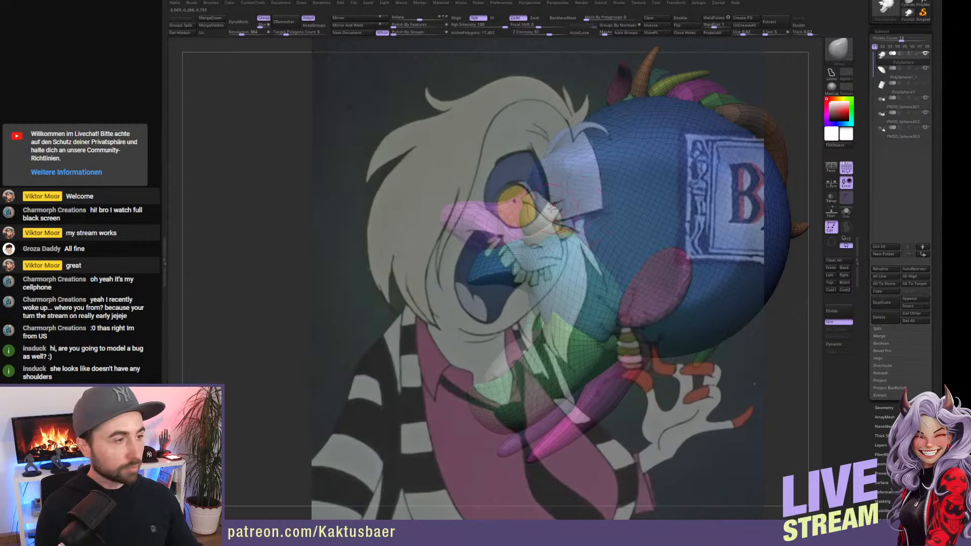
pyautogui.moveTo(551, 207); pyautogui.dragTo(588, 238, button='right')
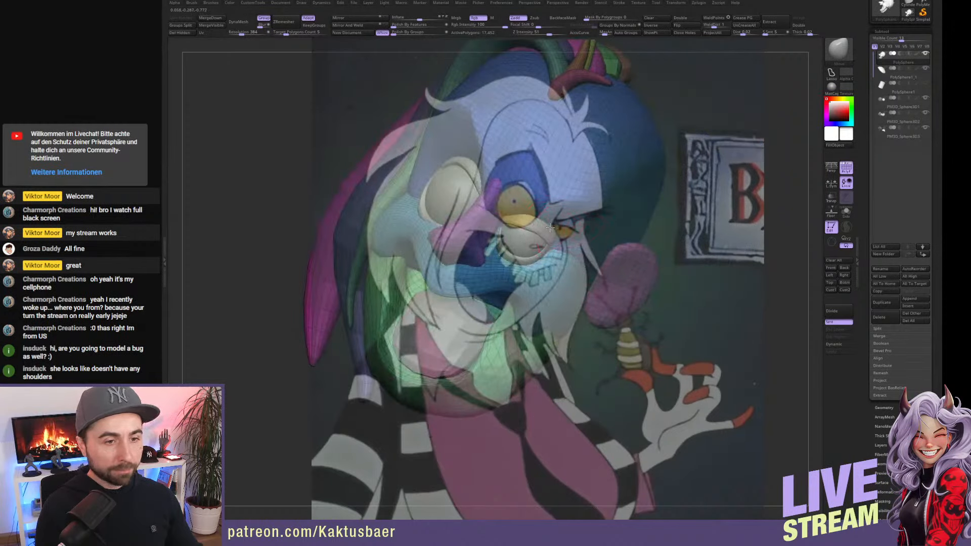
pyautogui.moveTo(529, 220); pyautogui.dragTo(646, 279, button='right')
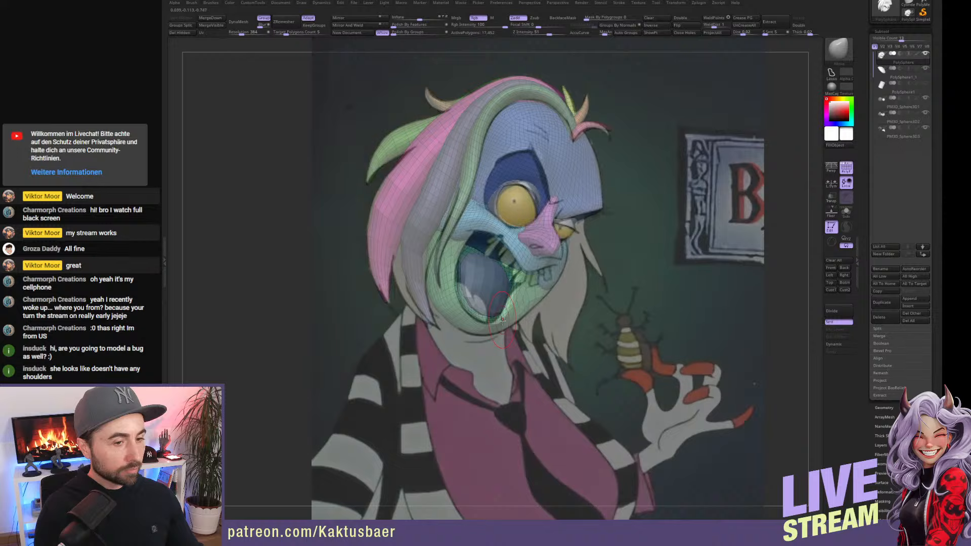
# Mask everything on the head except the lower jaw polygroup and check the jaw against the reference mouth.
pyautogui.press('w')
pyautogui.keyDown('ctrl'); pyautogui.click(526, 289); pyautogui.keyUp('ctrl')
pyautogui.press('q')
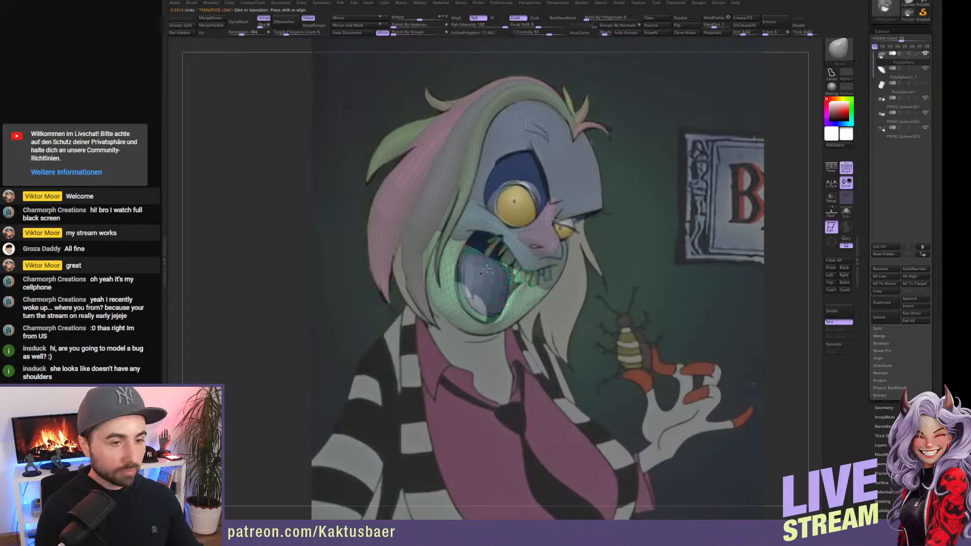
pyautogui.hotkey('alt', 's')
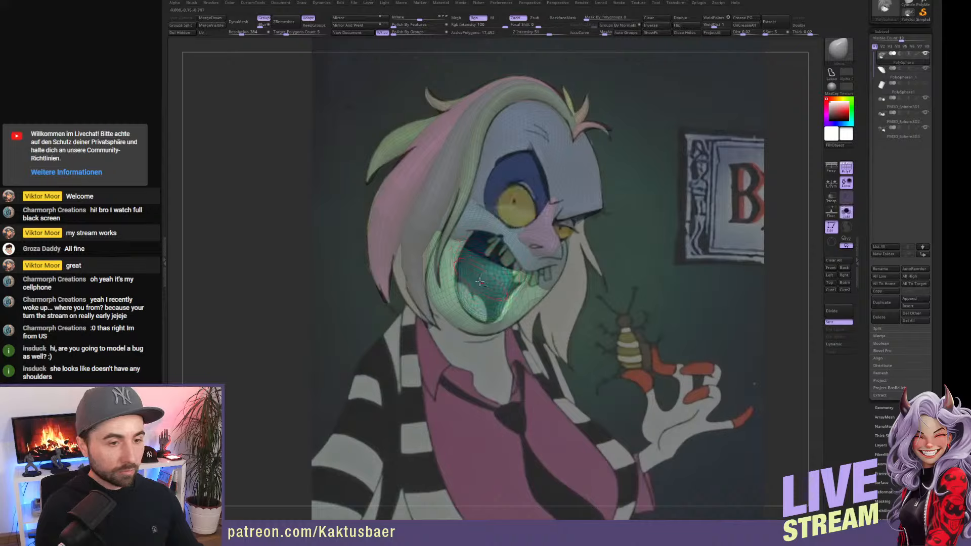
pyautogui.hotkey('alt', 's')
# Select the tongue, move it lower inside the open mouth to match the reference, and reselect the head.
pyautogui.keyDown('alt'); pyautogui.click(480, 297); pyautogui.keyUp('alt')
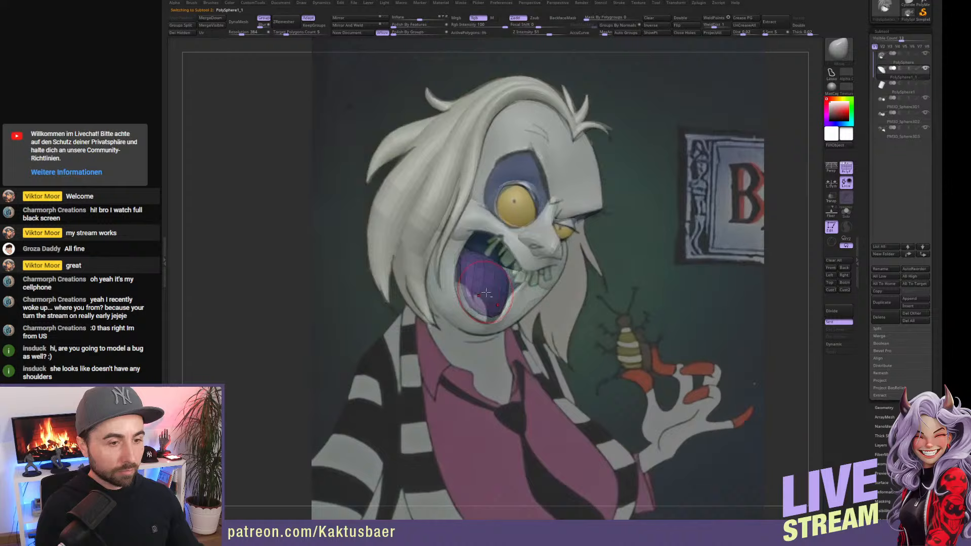
pyautogui.press('w')
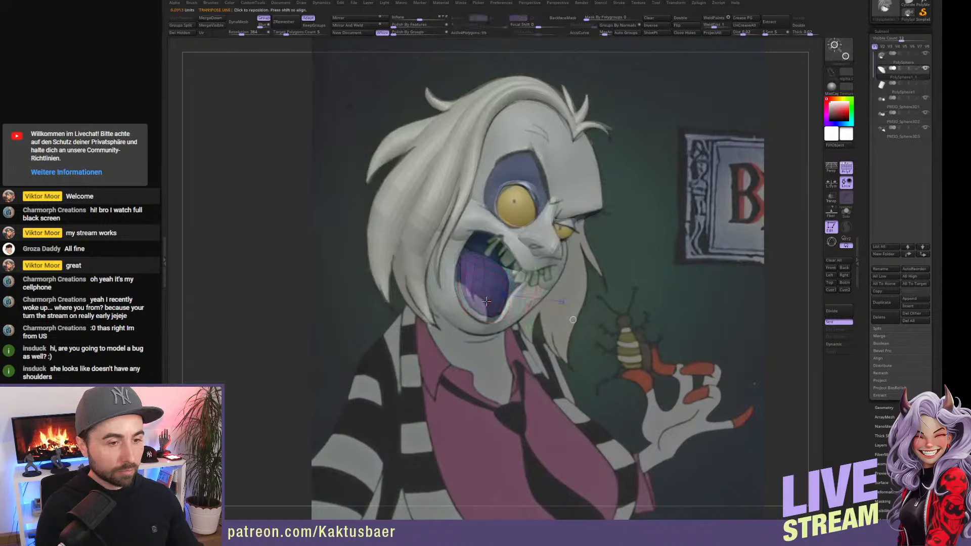
pyautogui.moveTo(488, 301)
pyautogui.mouseDown()
pyautogui.moveTo(461, 284)
pyautogui.moveTo(479, 281)
pyautogui.mouseUp()
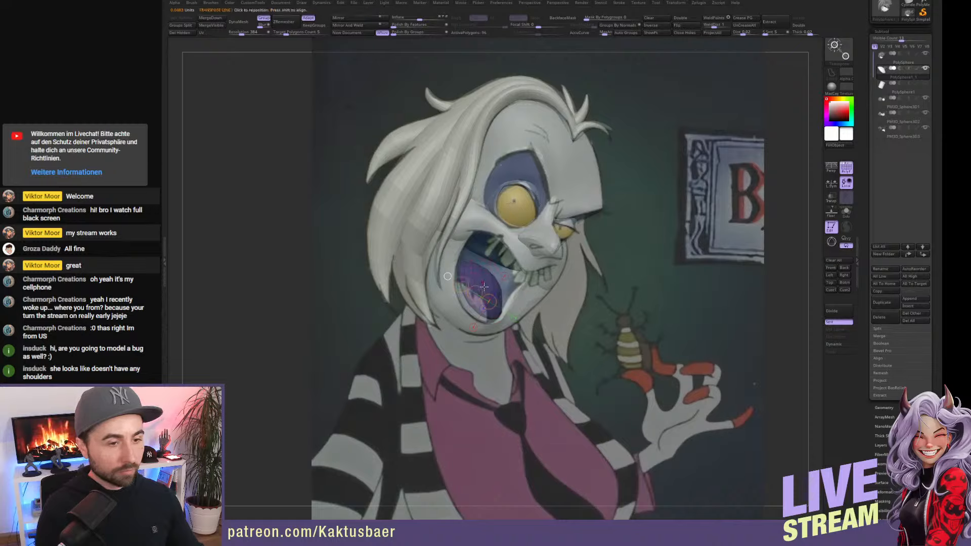
pyautogui.press('q')
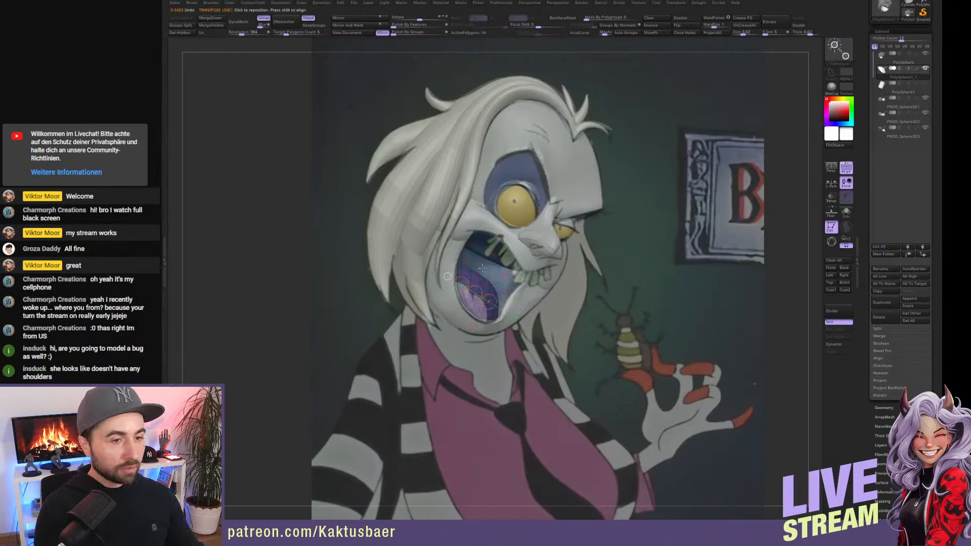
pyautogui.keyDown('alt'); pyautogui.click(477, 260); pyautogui.keyUp('alt')
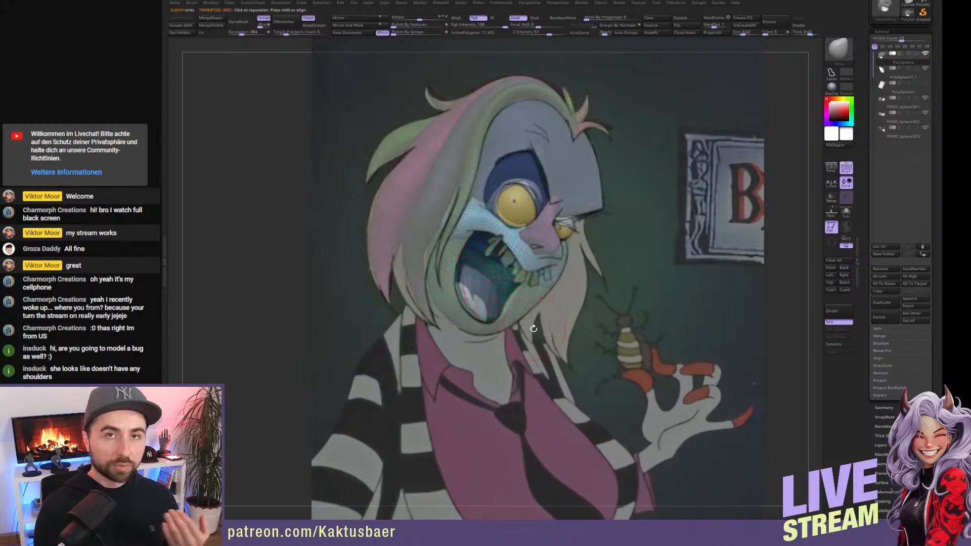
# Hide the reference image overlay and turn off the polyframe display to inspect the head sculpt.
pyautogui.click(831, 268)
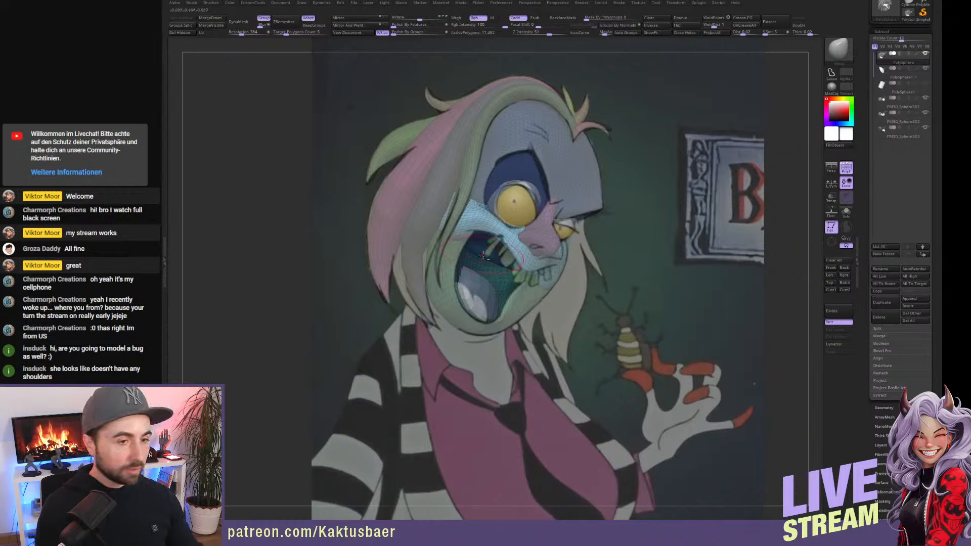
pyautogui.moveTo(491, 260)
pyautogui.mouseDown(button='right')
pyautogui.moveTo(498, 256)
pyautogui.moveTo(480, 247)
pyautogui.moveTo(502, 262)
pyautogui.moveTo(465, 263)
pyautogui.moveTo(477, 253)
pyautogui.moveTo(475, 265)
pyautogui.moveTo(459, 271)
pyautogui.moveTo(632, 244)
pyautogui.mouseUp(button='right')
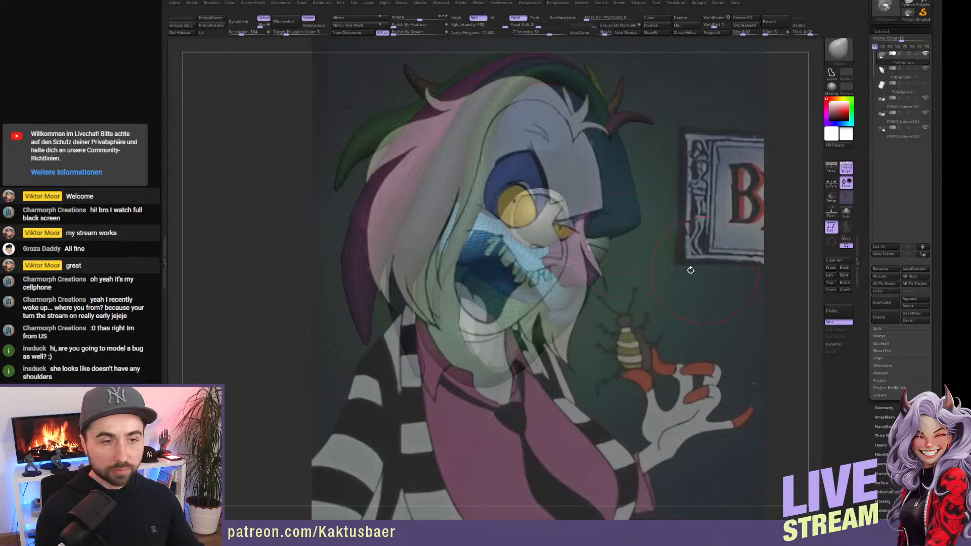
pyautogui.press('shift')
pyautogui.hotkey('shift', 'z')
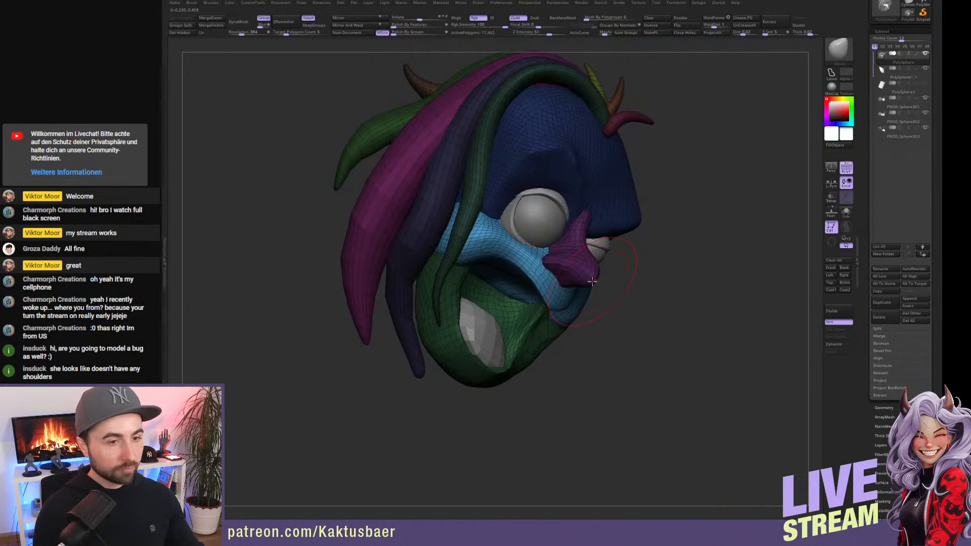
pyautogui.moveTo(673, 217)
pyautogui.mouseDown(button='right')
pyautogui.moveTo(577, 253)
pyautogui.moveTo(564, 270)
pyautogui.mouseUp(button='right')
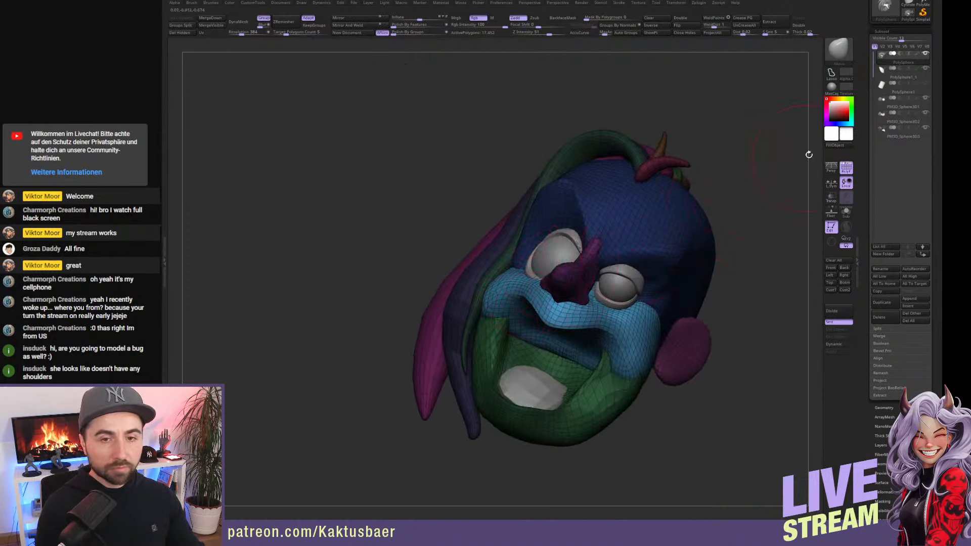
pyautogui.click(846, 167)
pyautogui.moveTo(677, 263)
pyautogui.mouseDown(button='right')
pyautogui.moveTo(616, 301)
pyautogui.moveTo(575, 299)
pyautogui.moveTo(623, 304)
pyautogui.moveTo(583, 315)
pyautogui.moveTo(628, 300)
pyautogui.mouseUp(button='right')
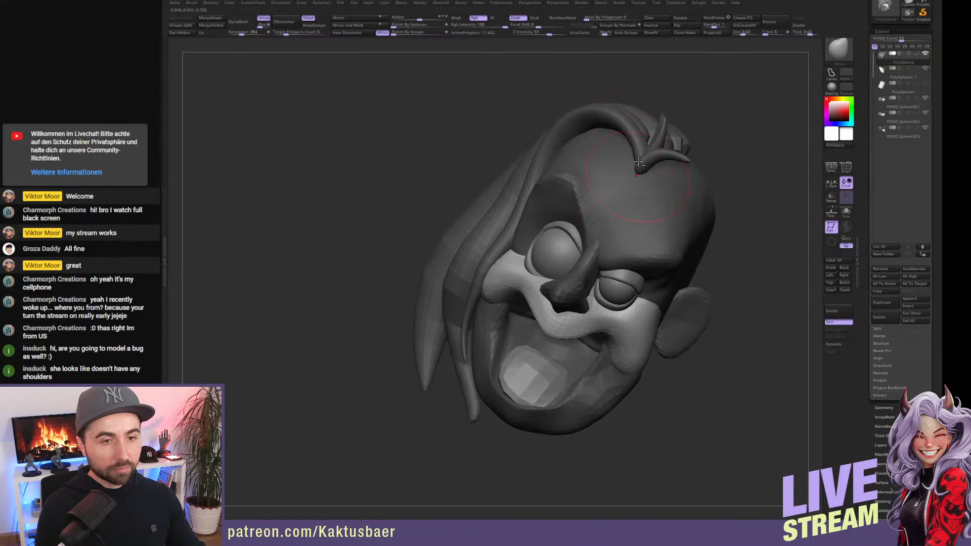
pyautogui.keyDown('alt'); pyautogui.moveTo(629, 187); pyautogui.dragTo(591, 199, button='right'); pyautogui.keyUp('alt')
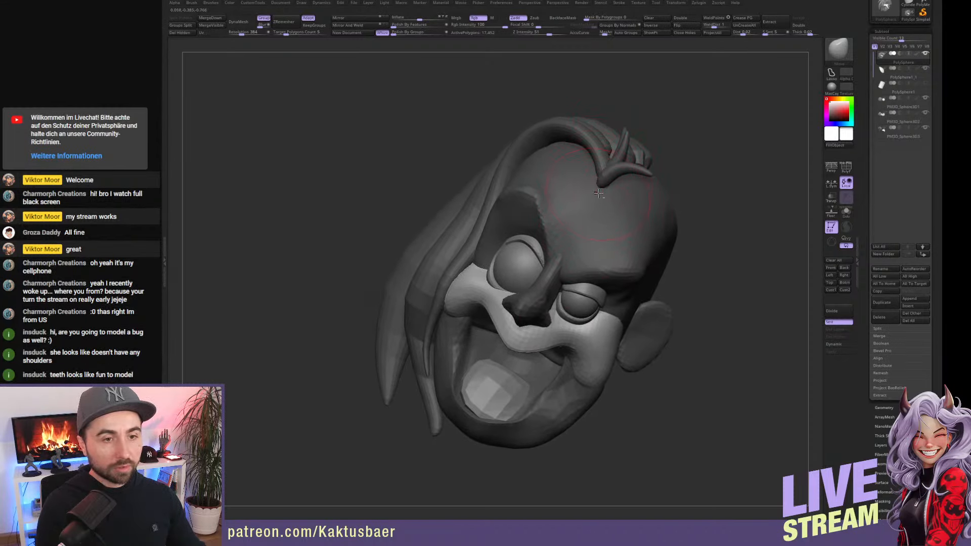
pyautogui.keyDown('alt'); pyautogui.moveTo(463, 247); pyautogui.dragTo(464, 246, button='right'); pyautogui.keyUp('alt')
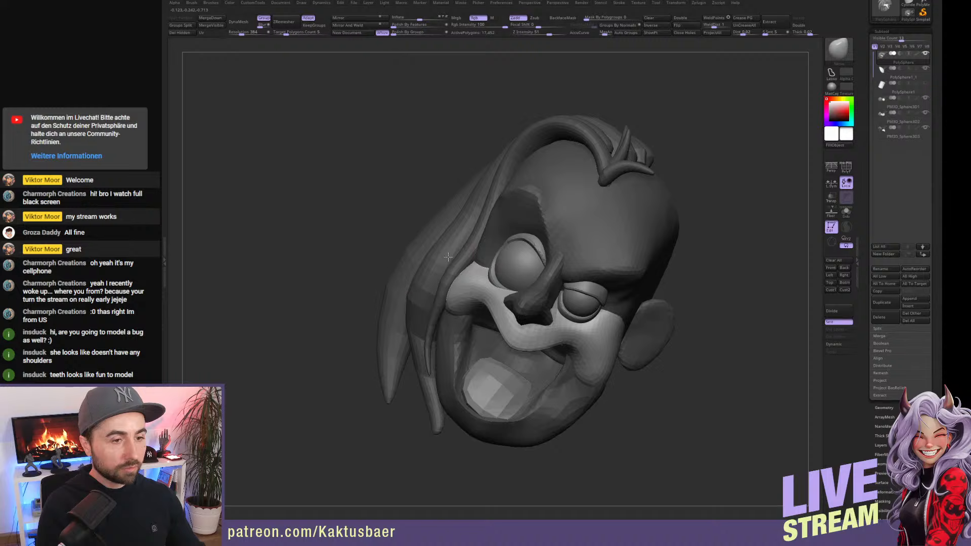
pyautogui.moveTo(424, 286); pyautogui.dragTo(475, 270, button='right')
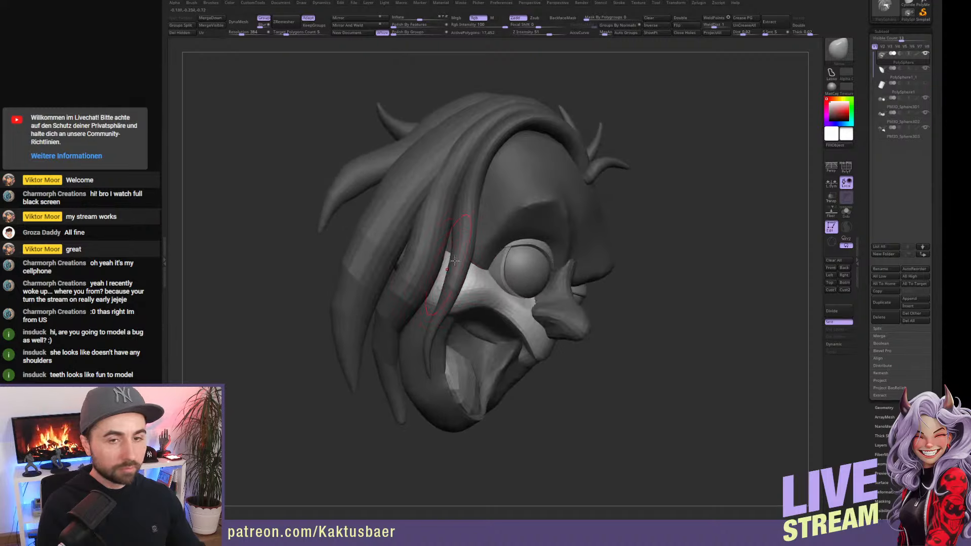
pyautogui.moveTo(896, 61)
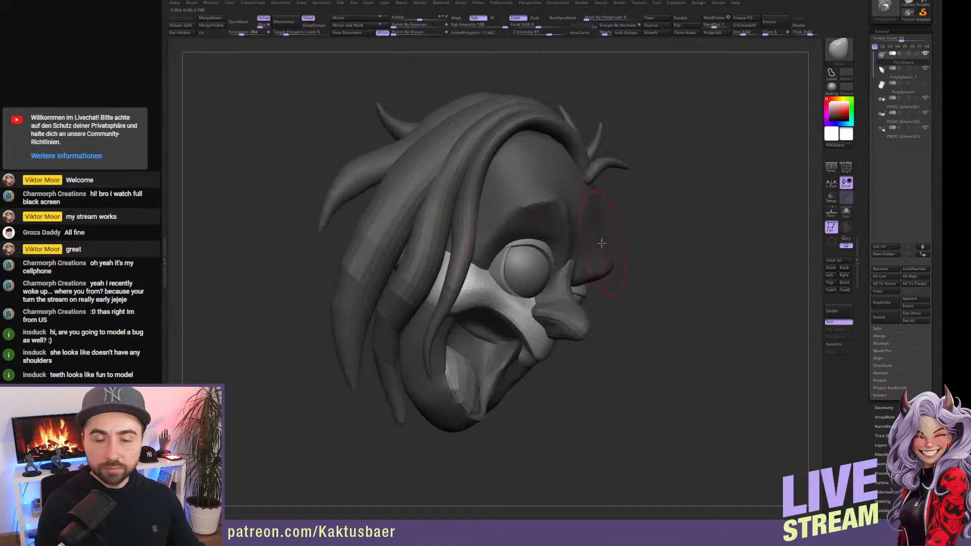
# Hide all hair strands and tufts on the head mesh and split the hidden parts into a separate subtool.
pyautogui.moveTo(555, 205); pyautogui.dragTo(498, 198, button='right')
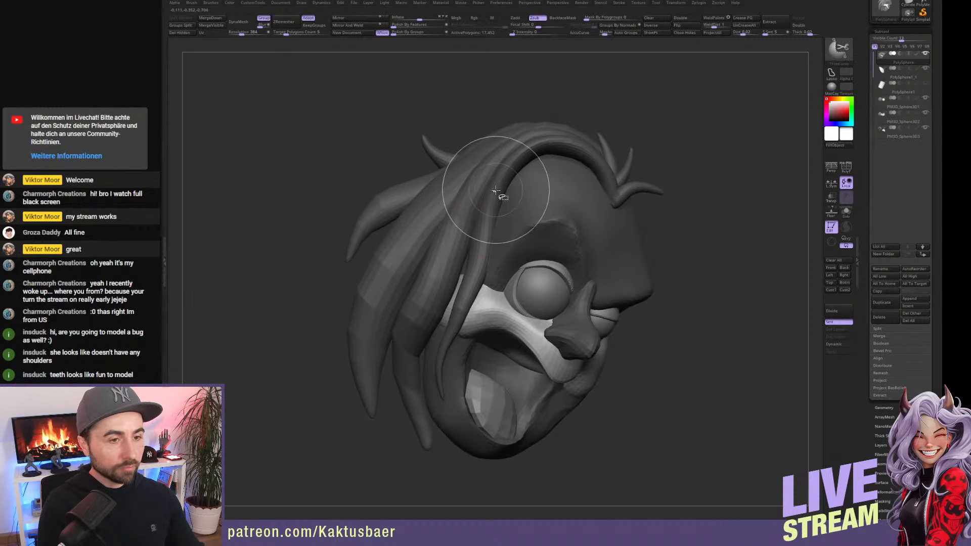
pyautogui.keyDown('ctrl'); pyautogui.keyDown('shift'); pyautogui.click(497, 193); pyautogui.keyUp('shift'); pyautogui.keyUp('ctrl')
pyautogui.keyDown('ctrl'); pyautogui.keyDown('shift'); pyautogui.click(490, 193); pyautogui.keyUp('shift'); pyautogui.keyUp('ctrl')
pyautogui.keyDown('ctrl'); pyautogui.keyDown('shift'); pyautogui.click(481, 190); pyautogui.keyUp('shift'); pyautogui.keyUp('ctrl')
pyautogui.keyDown('ctrl'); pyautogui.keyDown('shift'); pyautogui.click(469, 184); pyautogui.keyUp('shift'); pyautogui.keyUp('ctrl')
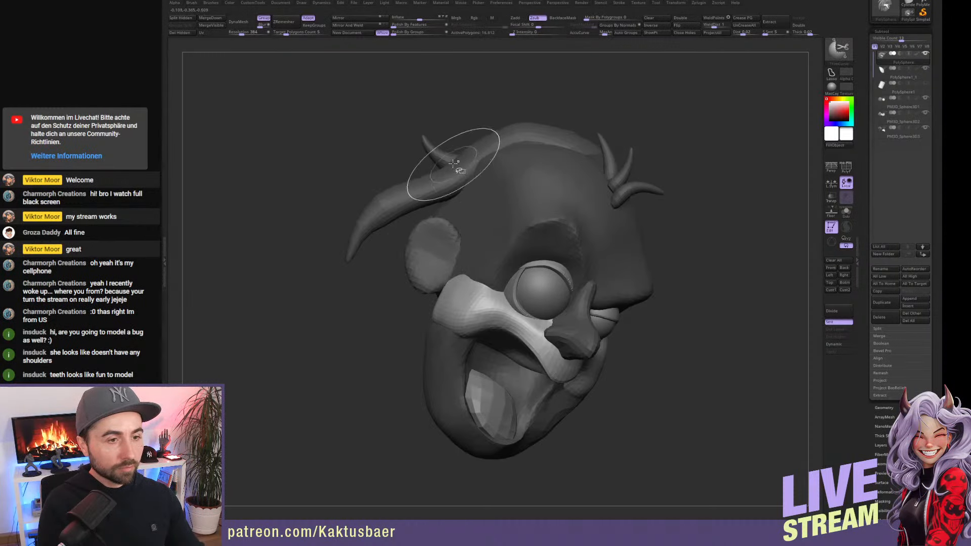
pyautogui.keyDown('ctrl'); pyautogui.keyDown('shift'); pyautogui.click(451, 166); pyautogui.keyUp('shift'); pyautogui.keyUp('ctrl')
pyautogui.keyDown('ctrl'); pyautogui.keyDown('shift'); pyautogui.click(447, 163); pyautogui.keyUp('shift'); pyautogui.keyUp('ctrl')
pyautogui.keyDown('ctrl'); pyautogui.keyDown('shift'); pyautogui.click(612, 165); pyautogui.keyUp('shift'); pyautogui.keyUp('ctrl')
pyautogui.keyDown('ctrl'); pyautogui.keyDown('shift'); pyautogui.click(624, 177); pyautogui.keyUp('shift'); pyautogui.keyUp('ctrl')
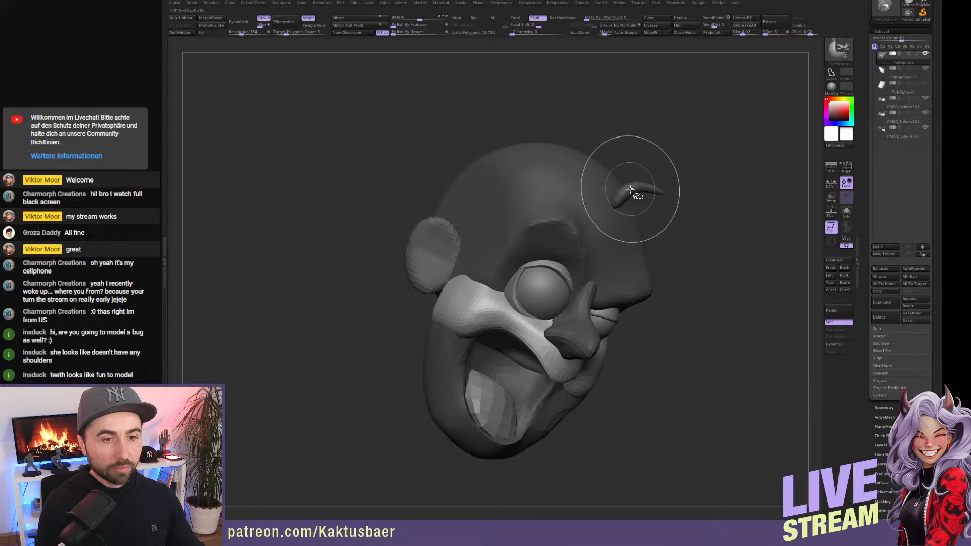
pyautogui.keyDown('ctrl'); pyautogui.keyDown('shift'); pyautogui.click(631, 190); pyautogui.keyUp('shift'); pyautogui.keyUp('ctrl')
pyautogui.click(185, 27)
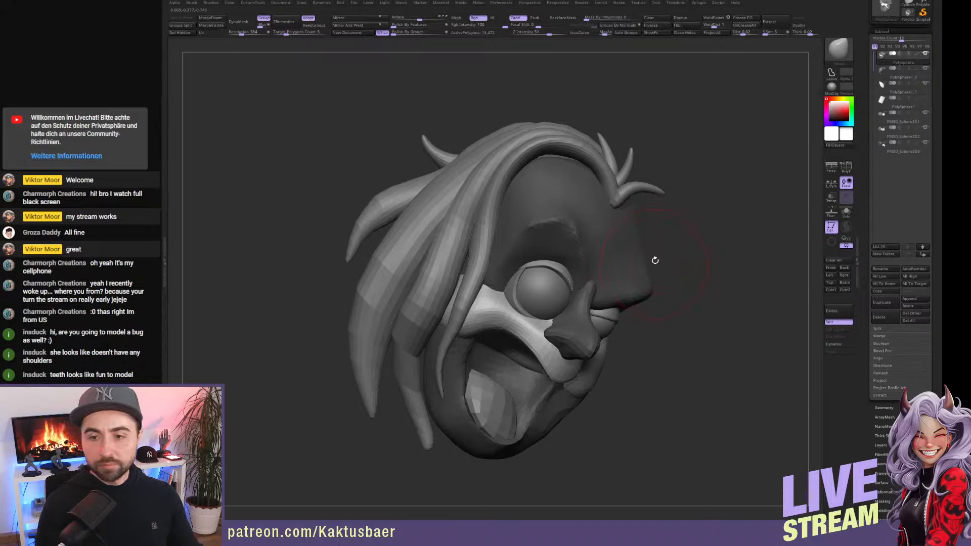
# Select the separated hair subtool and mask every strand except the front one framing the face.
pyautogui.moveTo(558, 272); pyautogui.dragTo(670, 273, button='right')
pyautogui.moveTo(721, 188)
pyautogui.mouseDown(button='right')
pyautogui.moveTo(659, 209)
pyautogui.moveTo(615, 171)
pyautogui.moveTo(632, 166)
pyautogui.mouseUp(button='right')
pyautogui.keyDown('alt'); pyautogui.click(615, 171); pyautogui.keyUp('alt')
pyautogui.keyDown('alt'); pyautogui.click(574, 160); pyautogui.keyUp('alt')
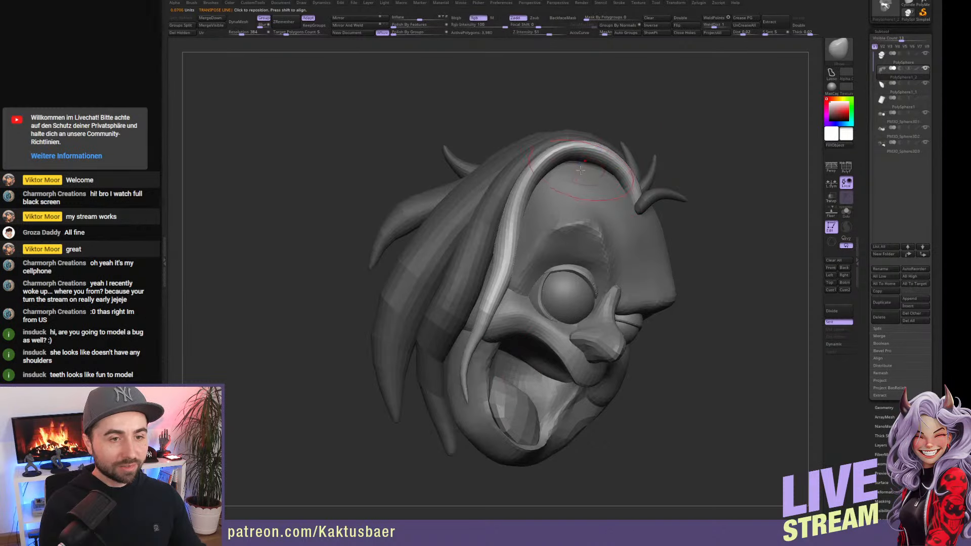
pyautogui.moveTo(573, 174); pyautogui.dragTo(593, 184, button='right')
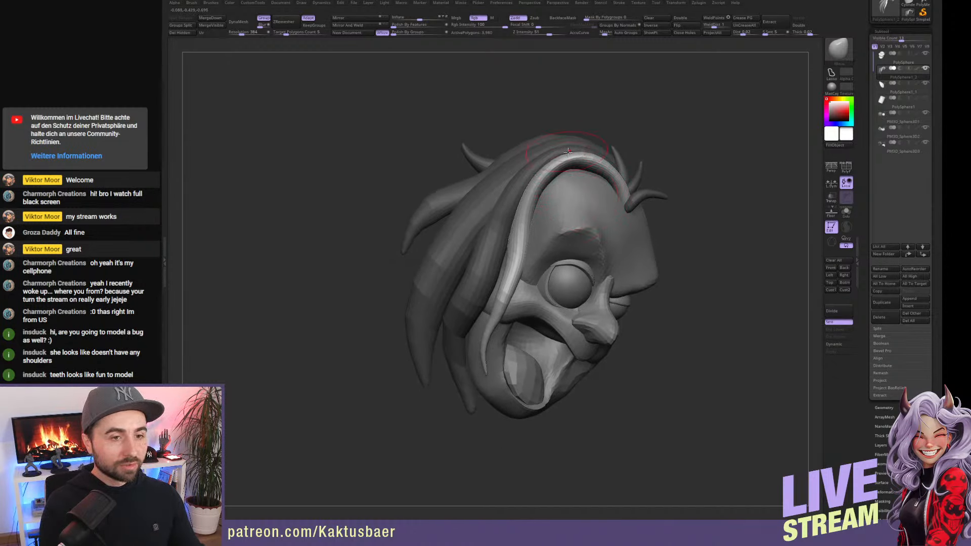
pyautogui.moveTo(562, 154); pyautogui.dragTo(525, 189, button='right')
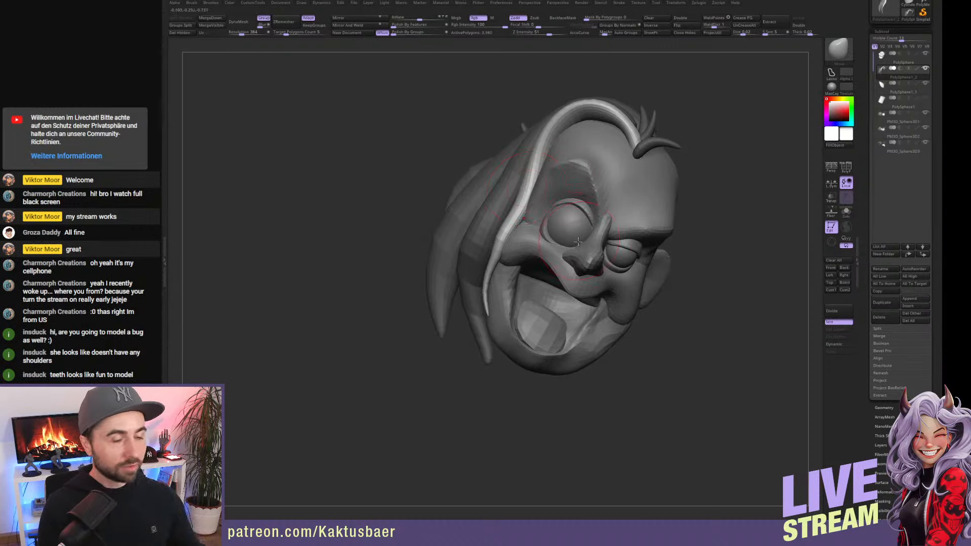
pyautogui.moveTo(641, 190); pyautogui.dragTo(628, 170, button='right')
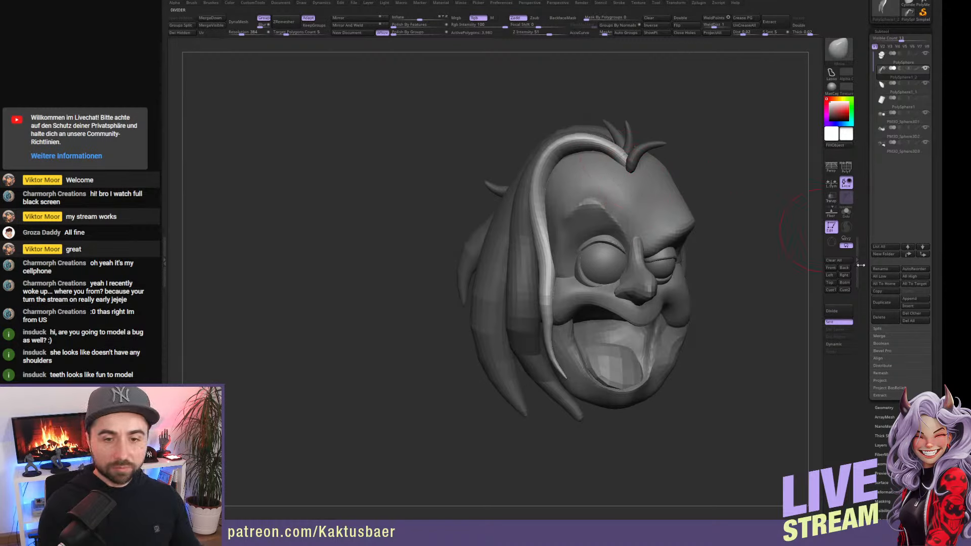
# Duplicate the hair subtool, clear its mask, and mirror the whole copy to the other side of the head.
pyautogui.click(882, 302)
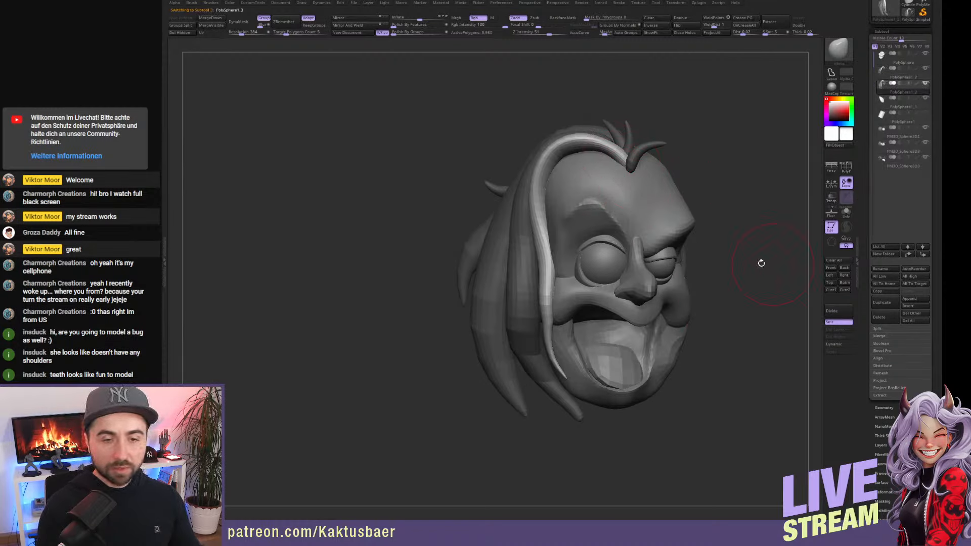
pyautogui.click(370, 19)
pyautogui.moveTo(418, 72); pyautogui.dragTo(617, 232)
pyautogui.moveTo(607, 187); pyautogui.dragTo(581, 218, button='right')
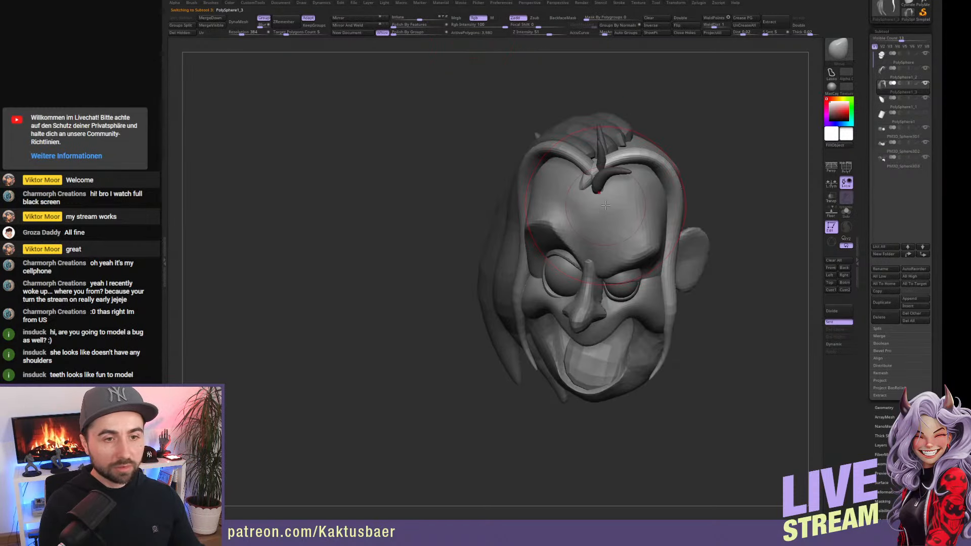
pyautogui.hotkey('ctrl', 'z')
pyautogui.keyDown('ctrl'); pyautogui.moveTo(700, 119); pyautogui.dragTo(698, 187); pyautogui.keyUp('ctrl')
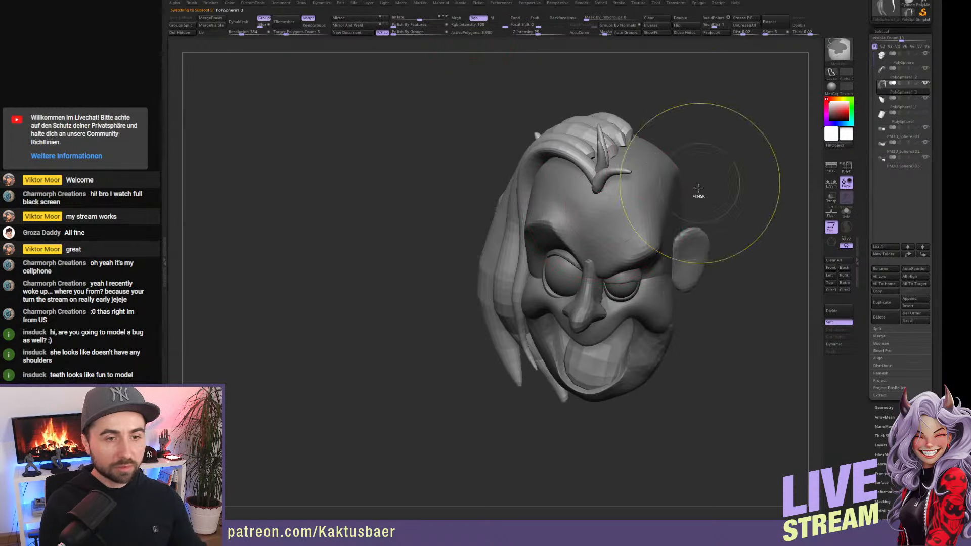
pyautogui.click(354, 19)
# Isolate the mirrored hair copy and delete its small tufts at the front of the parting.
pyautogui.moveTo(590, 178); pyautogui.dragTo(576, 172, button='right')
pyautogui.hotkey('alt', 's')
pyautogui.keyDown('ctrl'); pyautogui.keyDown('shift'); pyautogui.click(568, 173); pyautogui.keyUp('shift'); pyautogui.keyUp('ctrl')
pyautogui.keyDown('ctrl'); pyautogui.keyDown('shift'); pyautogui.click(571, 172); pyautogui.keyUp('shift'); pyautogui.keyUp('ctrl')
pyautogui.keyDown('ctrl'); pyautogui.keyDown('shift'); pyautogui.click(585, 154); pyautogui.keyUp('shift'); pyautogui.keyUp('ctrl')
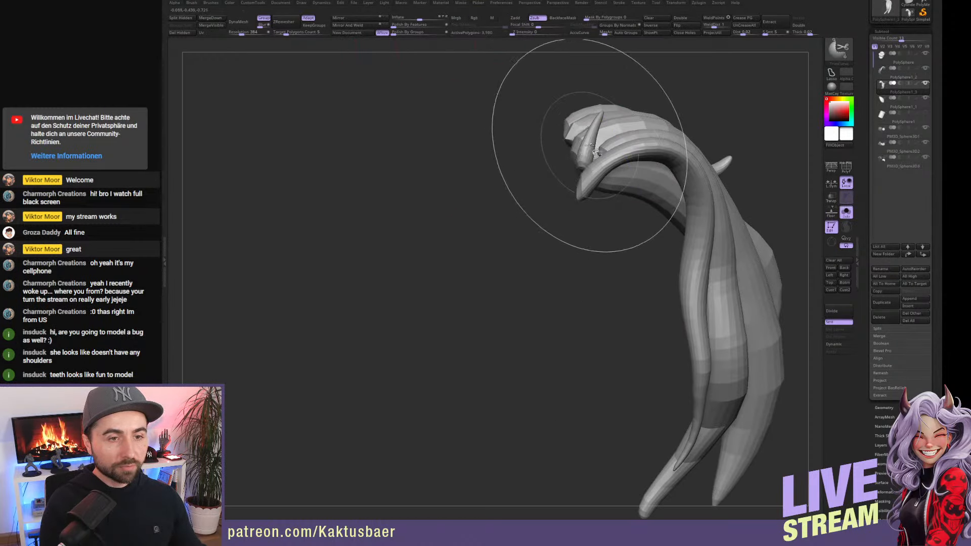
pyautogui.keyDown('ctrl'); pyautogui.keyDown('shift'); pyautogui.click(594, 142); pyautogui.keyUp('shift'); pyautogui.keyUp('ctrl')
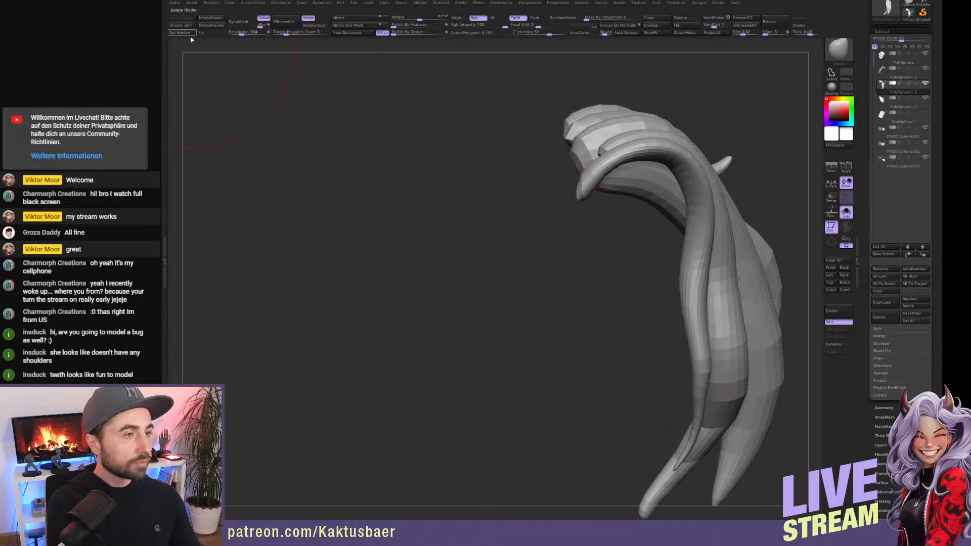
pyautogui.hotkey('alt', 's')
# Mask the mirrored hair so only the wide strand beside the parting stays editable.
pyautogui.moveTo(576, 208); pyautogui.dragTo(613, 191, button='right')
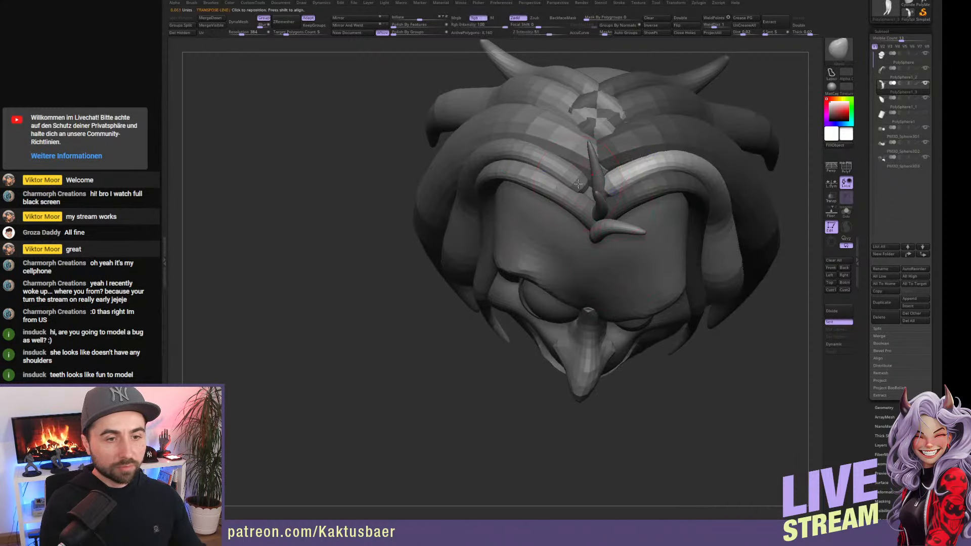
pyautogui.moveTo(621, 210); pyautogui.dragTo(579, 164, button='right')
pyautogui.press('w')
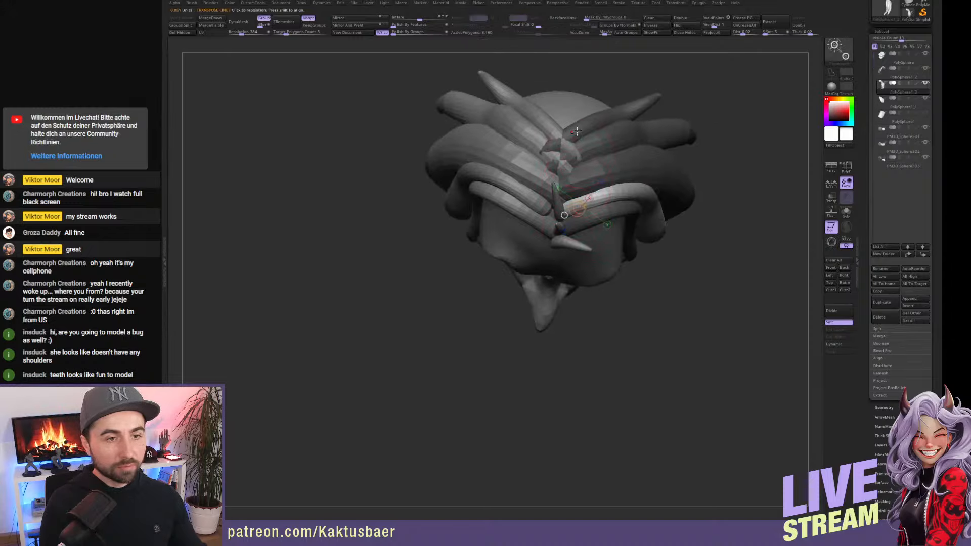
pyautogui.keyDown('ctrl'); pyautogui.click(580, 128); pyautogui.keyUp('ctrl')
pyautogui.keyDown('ctrl'); pyautogui.click(586, 178); pyautogui.keyUp('ctrl')
pyautogui.press('q')
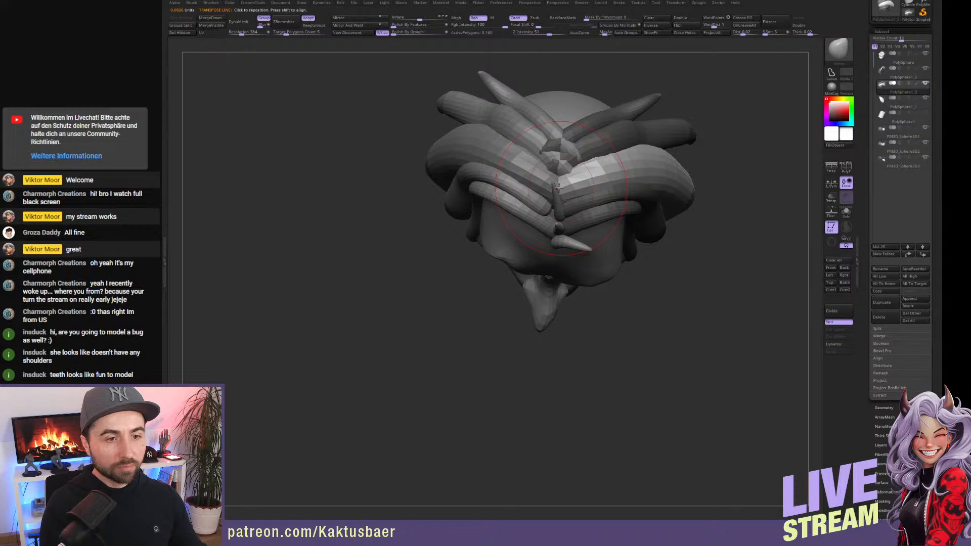
# Change the mask on the mirrored hair so only the front strand framing the face stays editable.
pyautogui.moveTo(566, 190)
pyautogui.mouseDown(button='right')
pyautogui.moveTo(578, 134)
pyautogui.moveTo(567, 130)
pyautogui.mouseUp(button='right')
pyautogui.press('w')
pyautogui.keyDown('ctrl'); pyautogui.click(584, 131); pyautogui.keyUp('ctrl')
pyautogui.press('q')
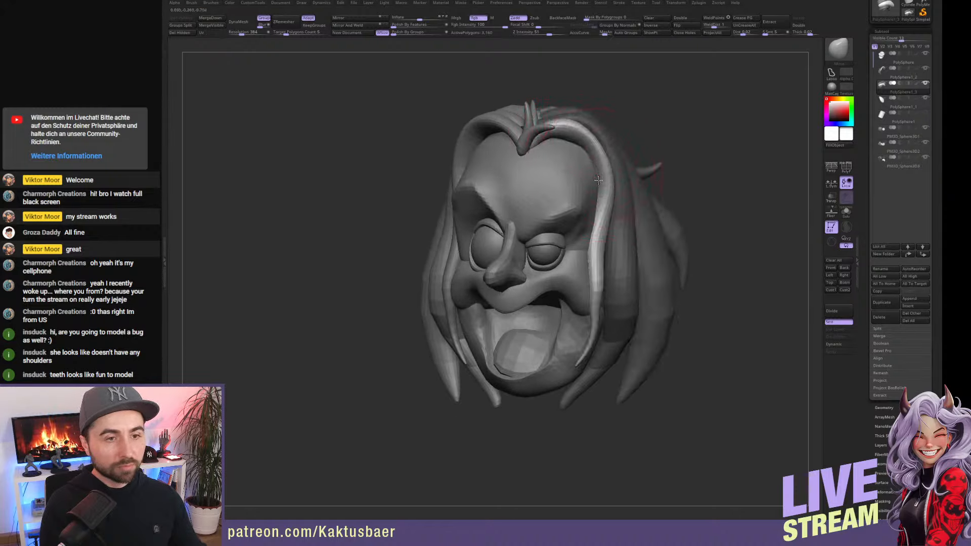
# Show the reference image overlay again and compare the mirrored hair with it from the matching front view.
pyautogui.moveTo(632, 271); pyautogui.dragTo(728, 268, button='right')
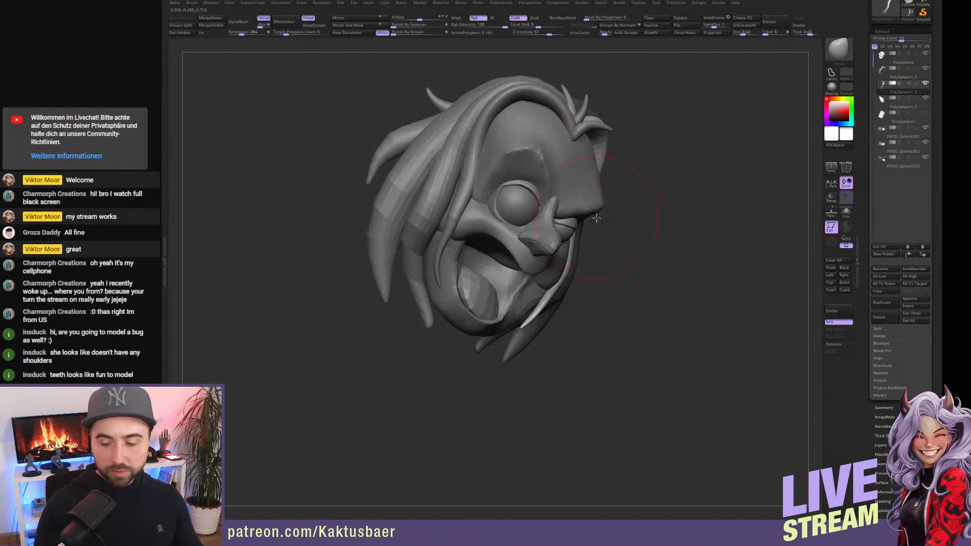
pyautogui.hotkey('shift', 'z')
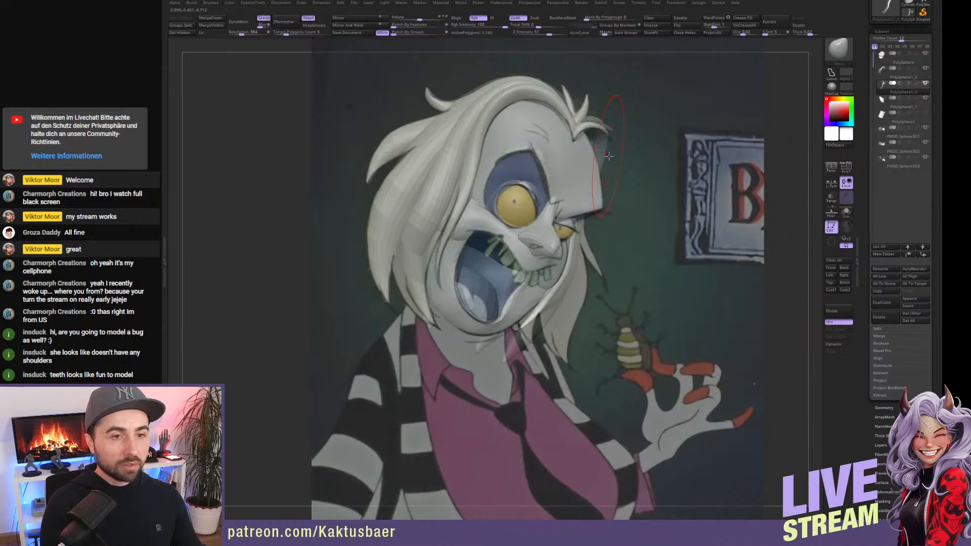
pyautogui.moveTo(608, 156); pyautogui.dragTo(597, 153, button='right')
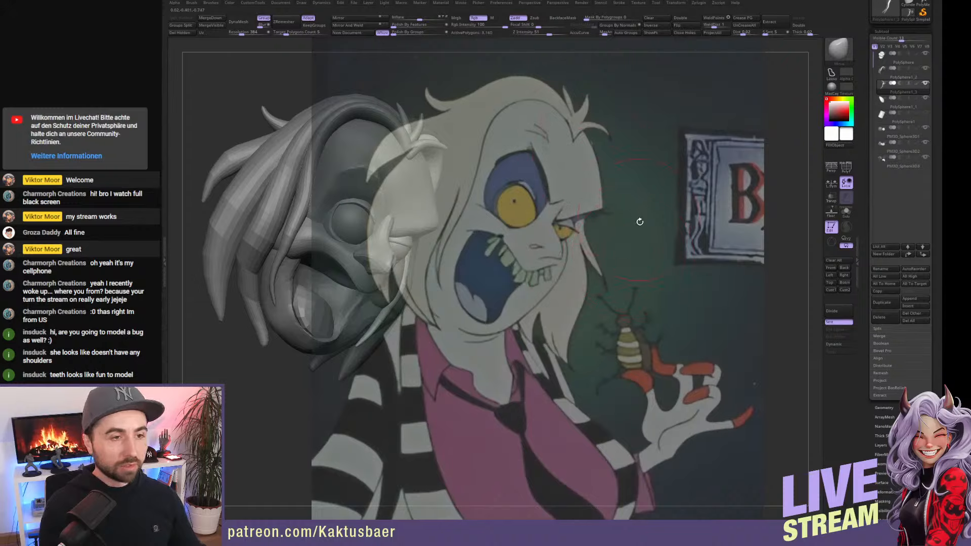
pyautogui.click(830, 268)
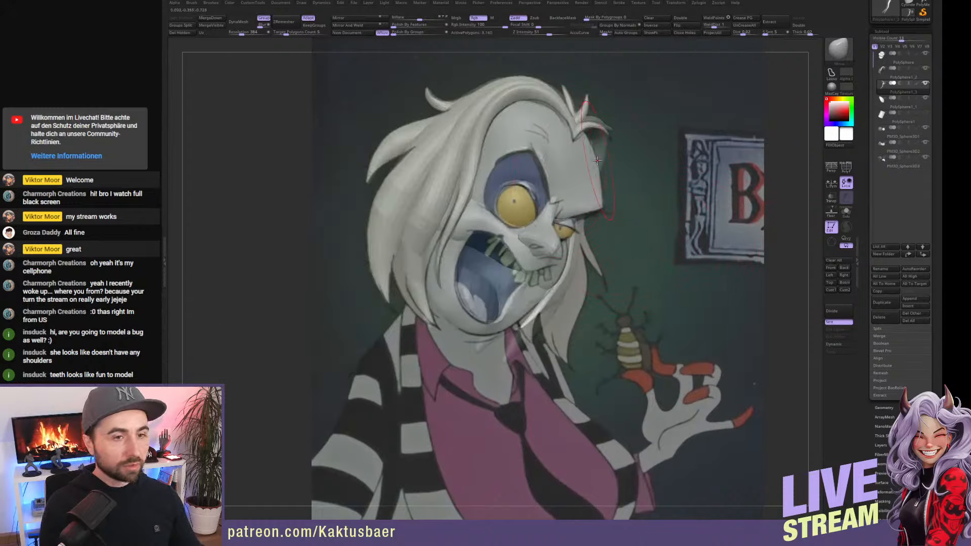
pyautogui.moveTo(597, 157); pyautogui.dragTo(585, 148, button='right')
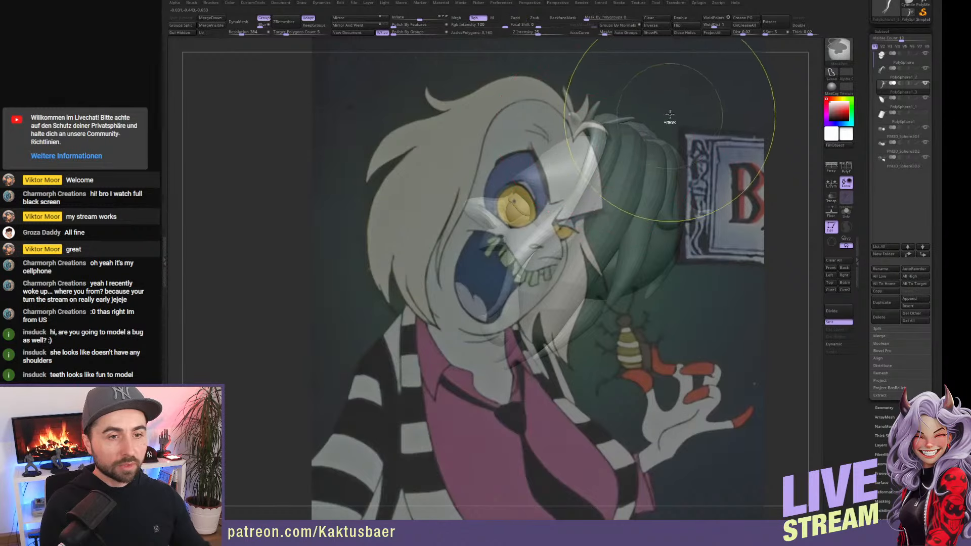
# Clear the mask and reshape the mirrored hair beside the forehead with the Move brush.
pyautogui.keyDown('ctrl'); pyautogui.moveTo(670, 117); pyautogui.dragTo(682, 126); pyautogui.keyUp('ctrl')
pyautogui.moveTo(613, 141)
pyautogui.mouseDown()
pyautogui.moveTo(648, 150)
pyautogui.moveTo(643, 157)
pyautogui.mouseUp()
pyautogui.moveTo(643, 157); pyautogui.dragTo(540, 129, button='right')
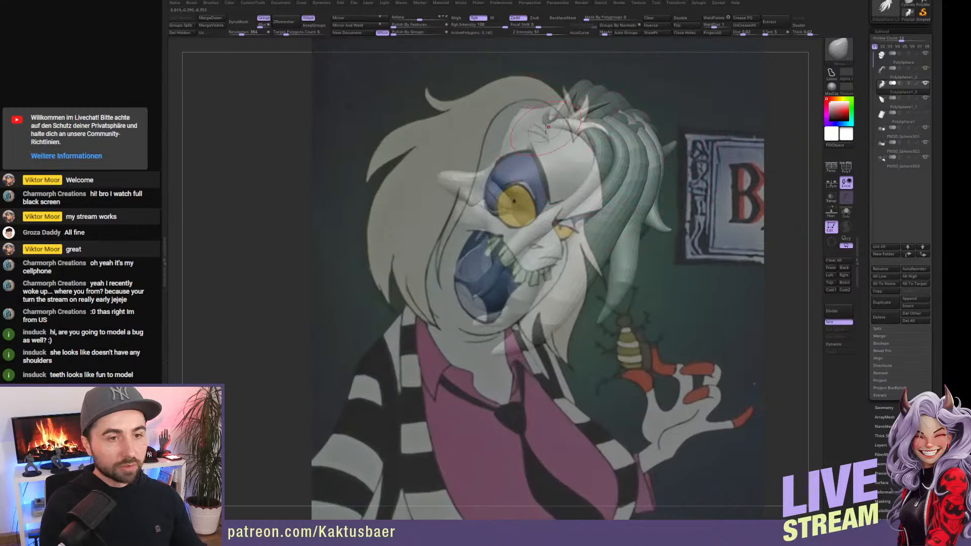
pyautogui.moveTo(589, 168)
pyautogui.mouseDown(button='right')
pyautogui.moveTo(585, 130)
pyautogui.moveTo(590, 201)
pyautogui.moveTo(551, 212)
pyautogui.mouseUp(button='right')
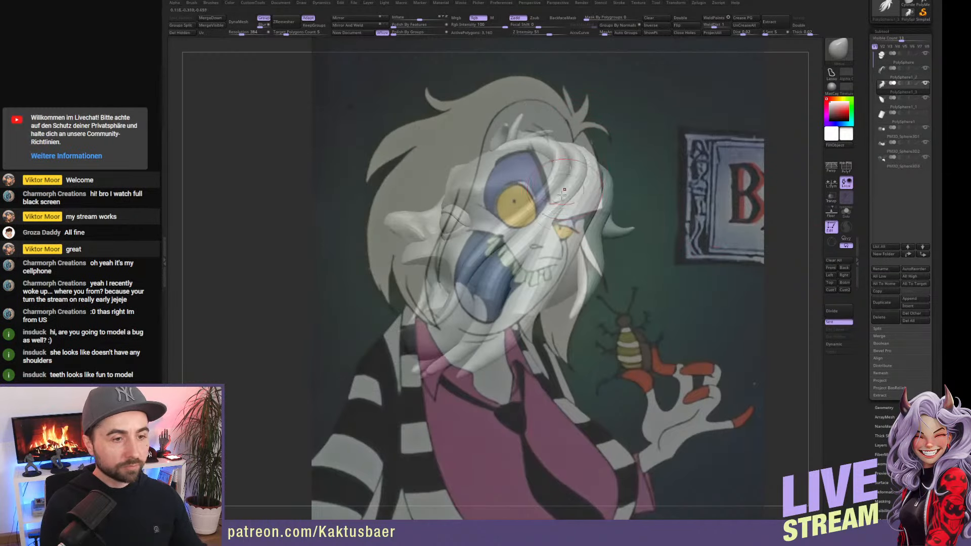
# Isolate the thin front strand of the mirrored hair and reposition it beside the small eye in the matching front view.
pyautogui.keyDown('ctrl'); pyautogui.keyDown('shift'); pyautogui.click(509, 229); pyautogui.keyUp('shift'); pyautogui.keyUp('ctrl')
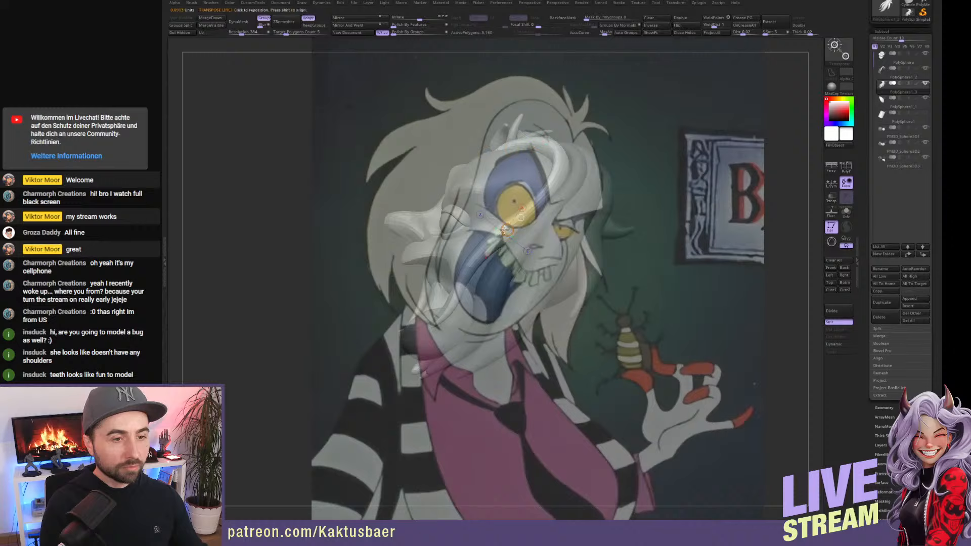
pyautogui.click(831, 270)
pyautogui.press('w')
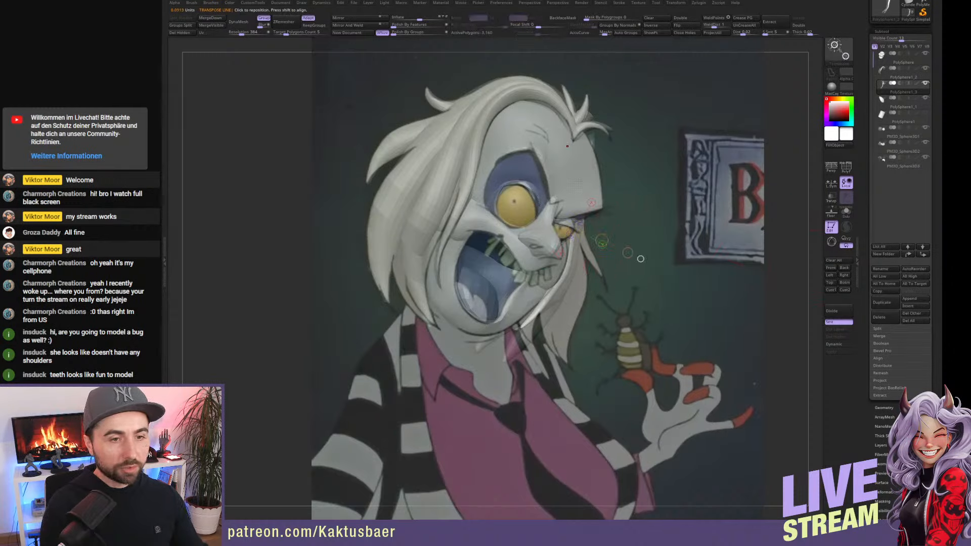
pyautogui.moveTo(581, 156)
pyautogui.mouseDown()
pyautogui.moveTo(548, 236)
pyautogui.moveTo(548, 265)
pyautogui.moveTo(592, 274)
pyautogui.mouseUp()
# Shape the thin strand beside the small eye with the Move brush so its curve and tip follow the reference.
pyautogui.press('q')
pyautogui.press('b')
pyautogui.press('m')
pyautogui.press('v')
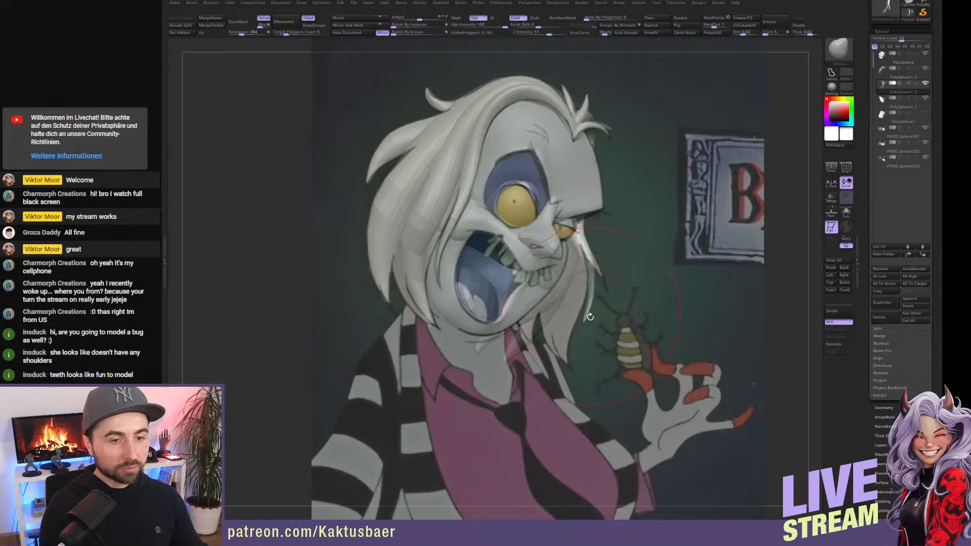
pyautogui.moveTo(590, 317)
pyautogui.mouseDown()
pyautogui.moveTo(619, 280)
pyautogui.moveTo(600, 264)
pyautogui.mouseUp()
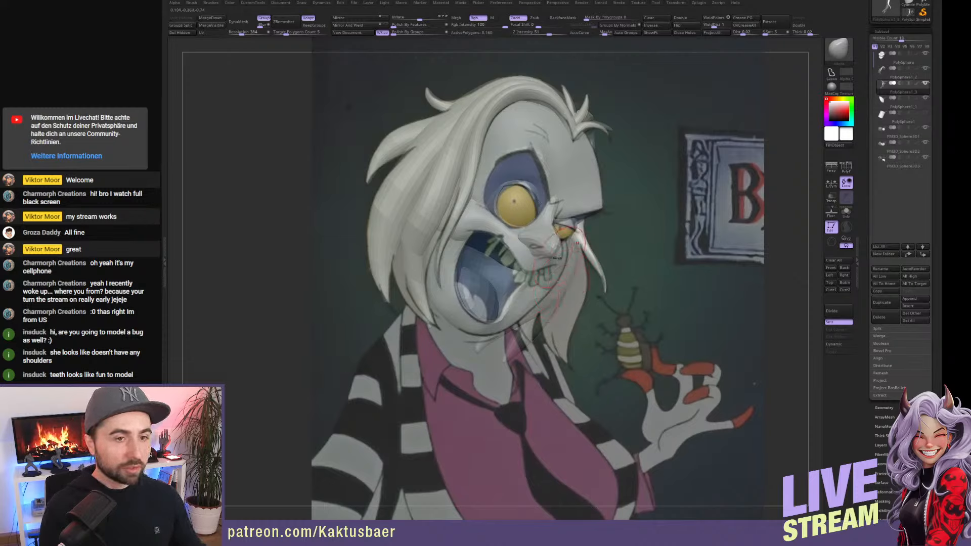
pyautogui.moveTo(607, 265)
pyautogui.mouseDown()
pyautogui.moveTo(598, 257)
pyautogui.moveTo(618, 244)
pyautogui.moveTo(563, 288)
pyautogui.mouseUp()
# Rotate the wide strand beside the cheek onto the reference and shape its length and upper part with the Move brush.
pyautogui.click(831, 268)
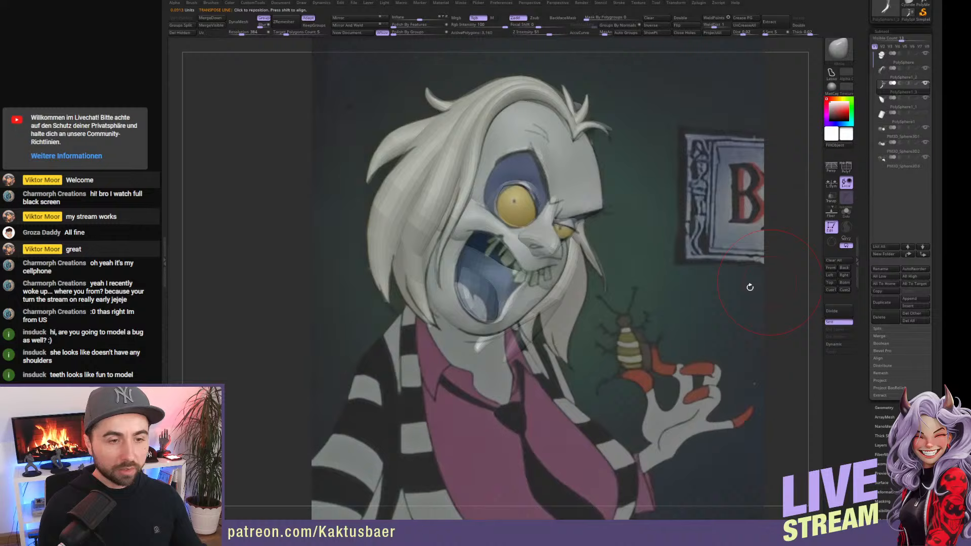
pyautogui.press('r')
pyautogui.moveTo(563, 157)
pyautogui.keyDown('shift'); pyautogui.mouseDown()
pyautogui.moveTo(562, 233)
pyautogui.moveTo(601, 221)
pyautogui.mouseUp(); pyautogui.keyUp('shift')
pyautogui.press('q')
pyautogui.keyDown('ctrl'); pyautogui.moveTo(624, 268); pyautogui.dragTo(614, 291); pyautogui.keyUp('ctrl')
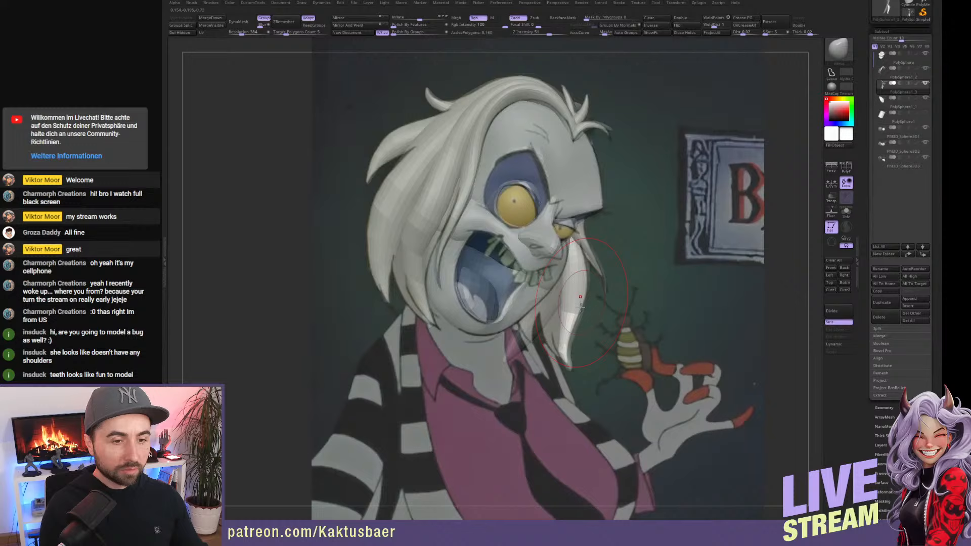
pyautogui.moveTo(573, 338); pyautogui.dragTo(581, 257)
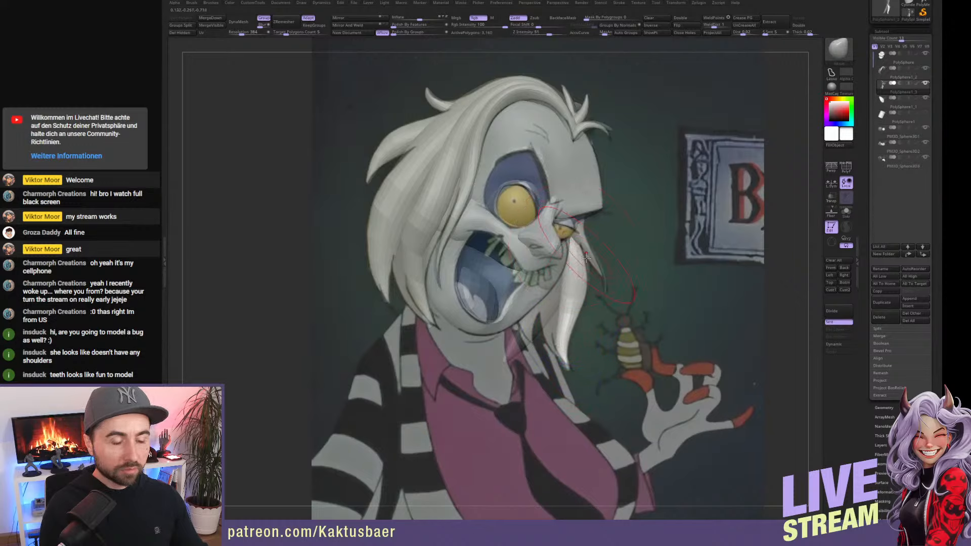
pyautogui.moveTo(594, 257); pyautogui.dragTo(528, 235, button='right')
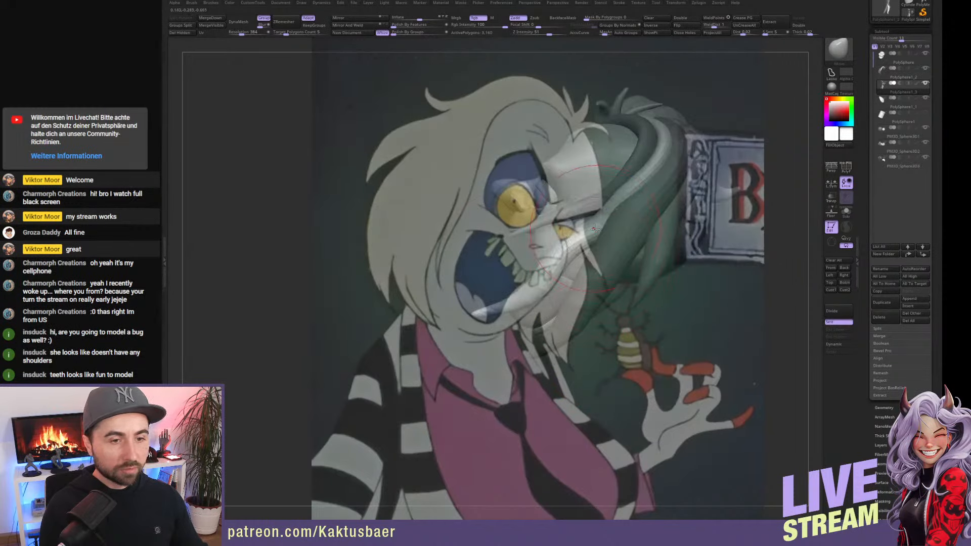
pyautogui.moveTo(594, 236)
pyautogui.mouseDown()
pyautogui.moveTo(593, 218)
pyautogui.moveTo(576, 237)
pyautogui.mouseUp()
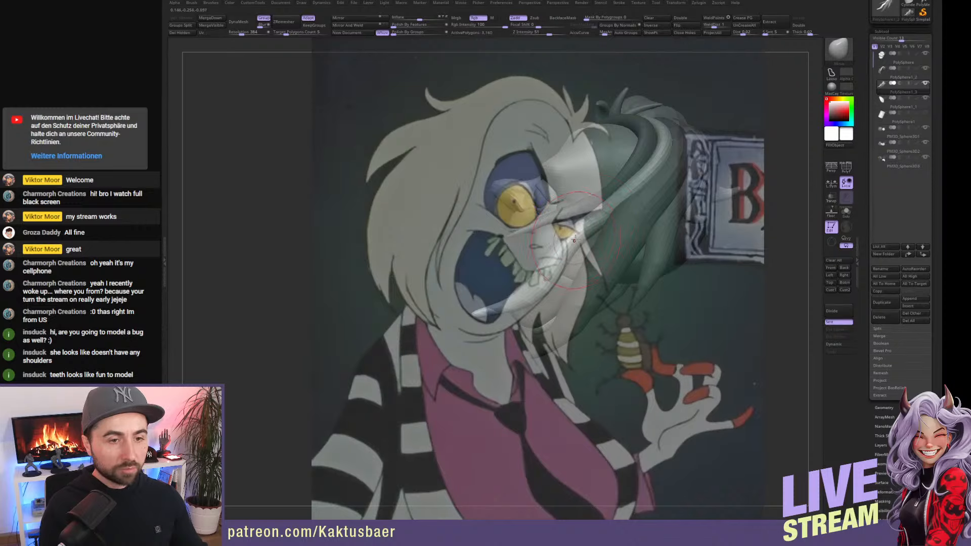
# Mask the mirrored hair except the next strand back, and move that strand towards the cheek to align it with the reference.
pyautogui.moveTo(574, 239); pyautogui.dragTo(561, 253, button='right')
pyautogui.press('w')
pyautogui.keyDown('ctrl'); pyautogui.click(619, 240); pyautogui.keyUp('ctrl')
pyautogui.press('q')
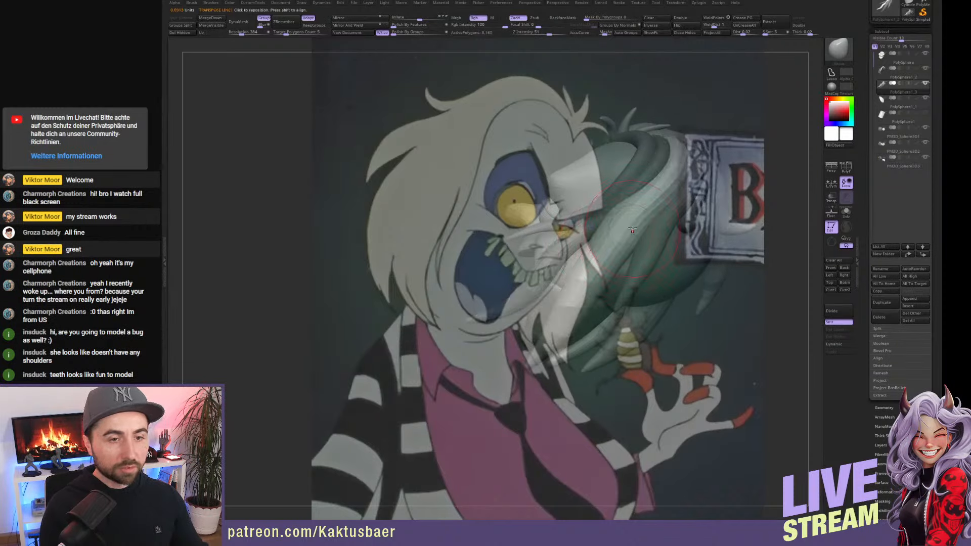
pyautogui.press('w')
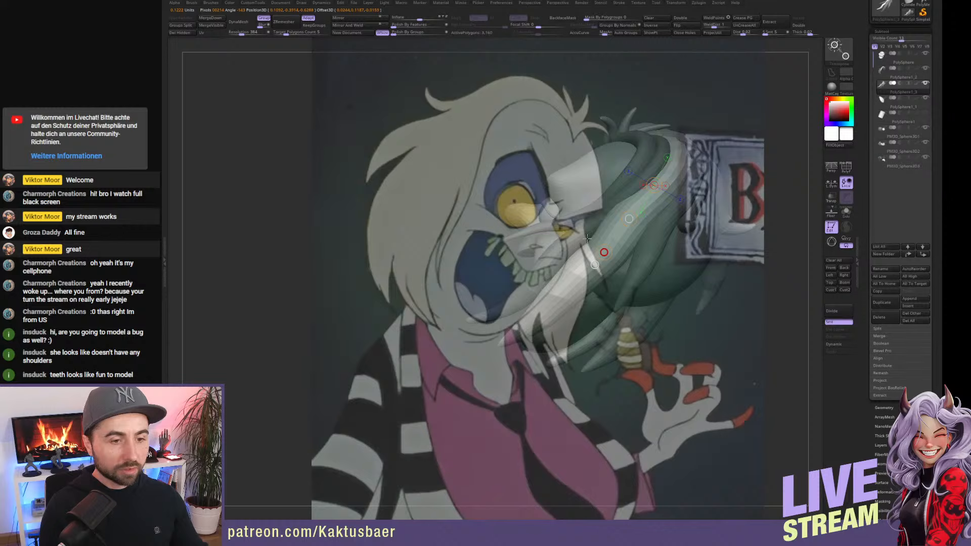
pyautogui.moveTo(586, 239); pyautogui.dragTo(581, 233)
pyautogui.press('q')
pyautogui.click(831, 268)
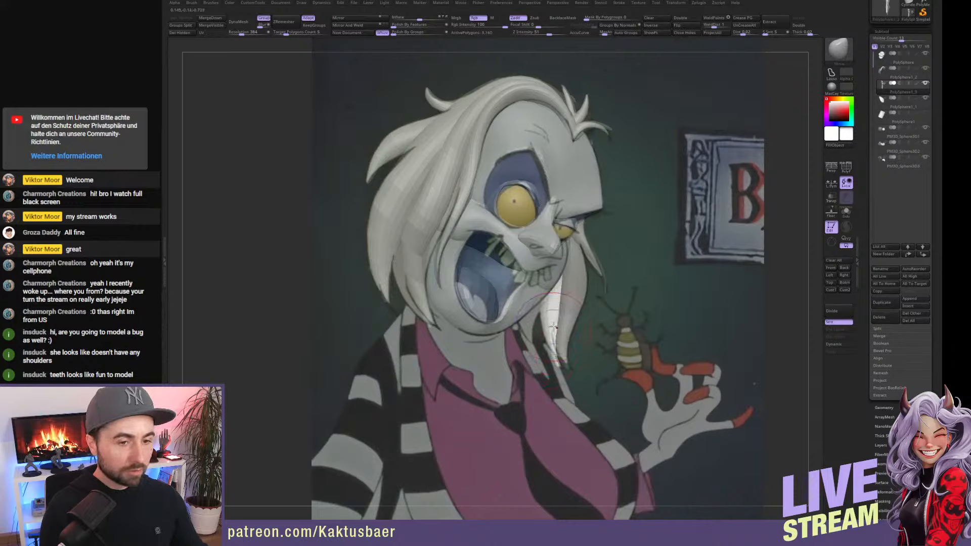
# Smooth the lower end of the strand behind the cheek and check its shape from angled views.
pyautogui.press('shift')
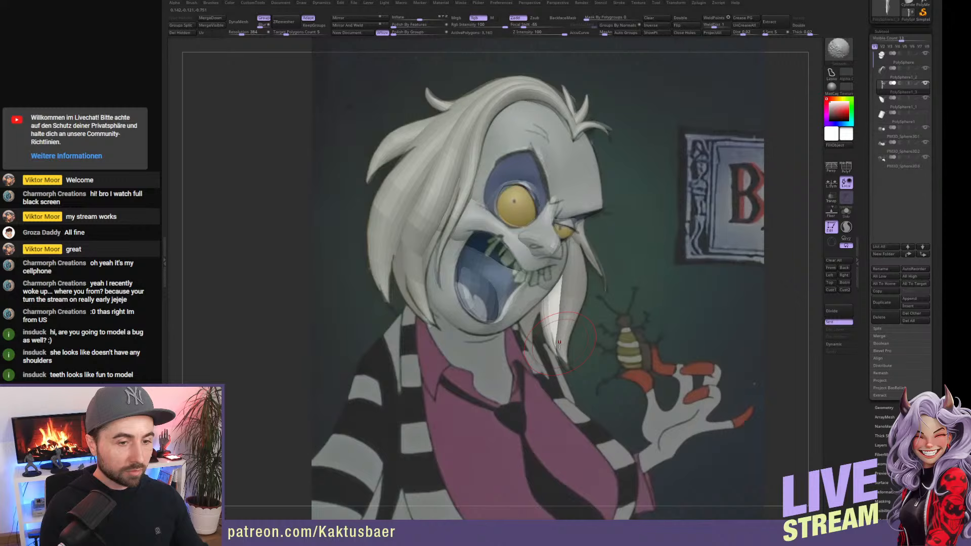
pyautogui.moveTo(589, 271); pyautogui.dragTo(531, 240, button='right')
pyautogui.press('shift')
pyautogui.moveTo(649, 270)
pyautogui.mouseDown(button='right')
pyautogui.moveTo(623, 258)
pyautogui.moveTo(601, 271)
pyautogui.moveTo(622, 281)
pyautogui.moveTo(616, 252)
pyautogui.mouseUp(button='right')
pyautogui.press('w')
pyautogui.press('q')
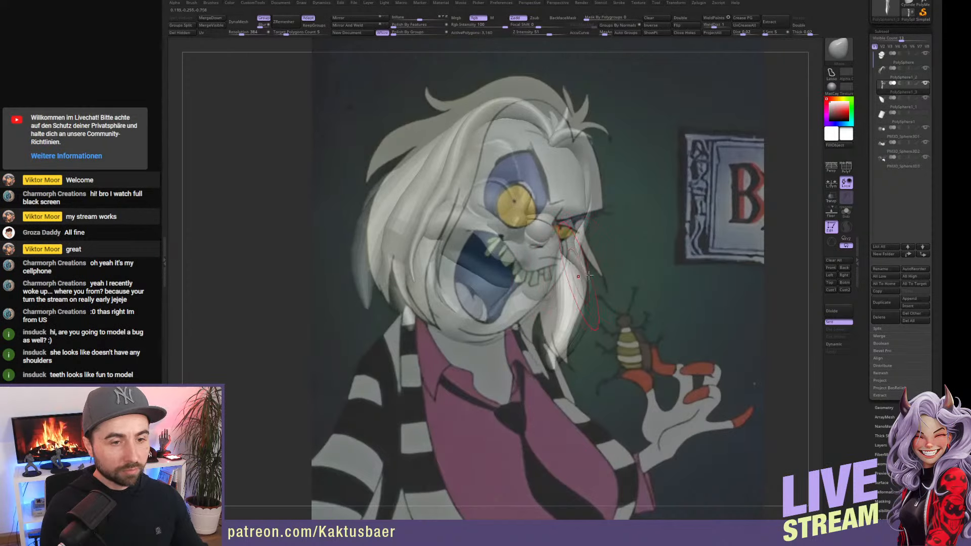
# Hide the reference overlay and mask the mirrored hair so only the rear strand at the back of the head stays editable.
pyautogui.hotkey('shift', 'z')
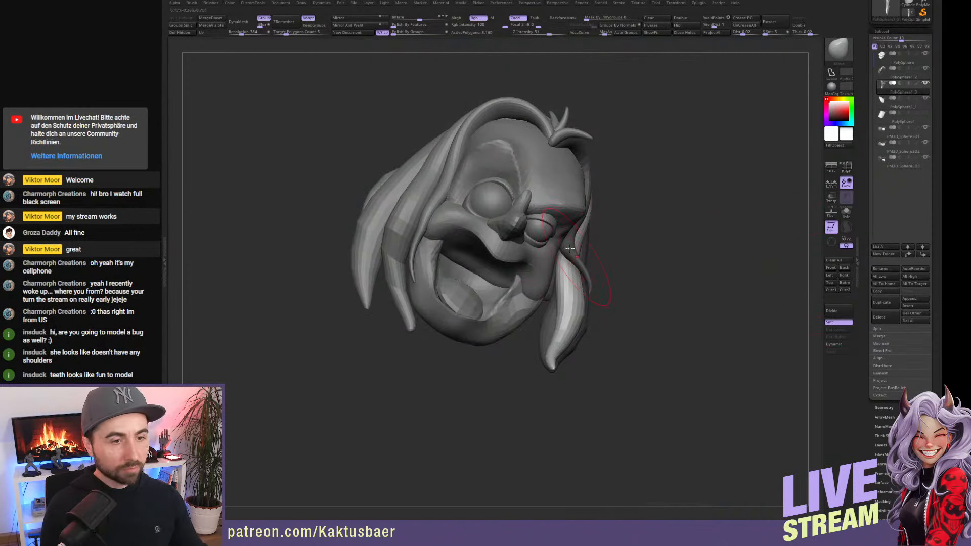
pyautogui.moveTo(570, 247); pyautogui.dragTo(631, 245, button='right')
pyautogui.press('w')
pyautogui.keyDown('ctrl'); pyautogui.click(676, 272); pyautogui.keyUp('ctrl')
pyautogui.press('q')
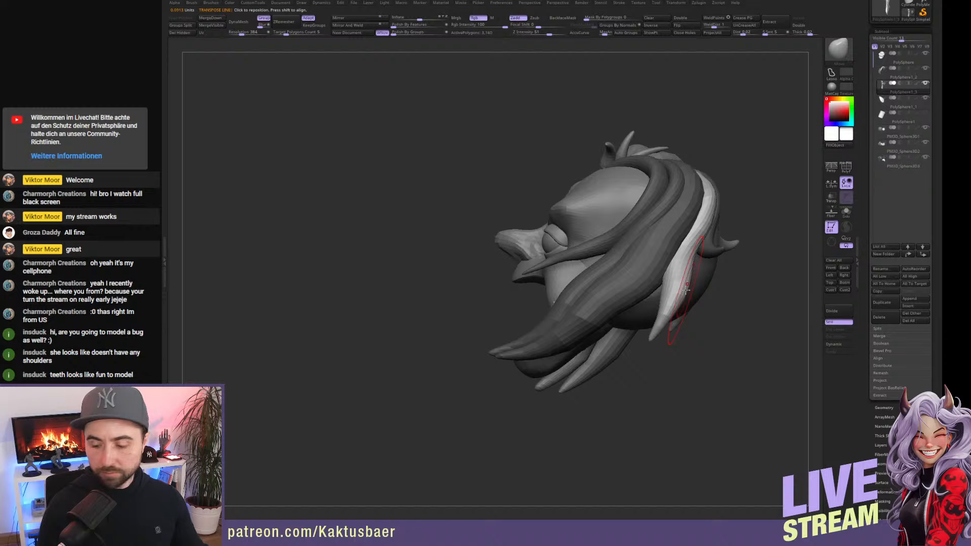
# Show the reference overlay in the matching front view and shape the rear strand below the jaw, using backface masking temporarily.
pyautogui.hotkey('shift', 'z')
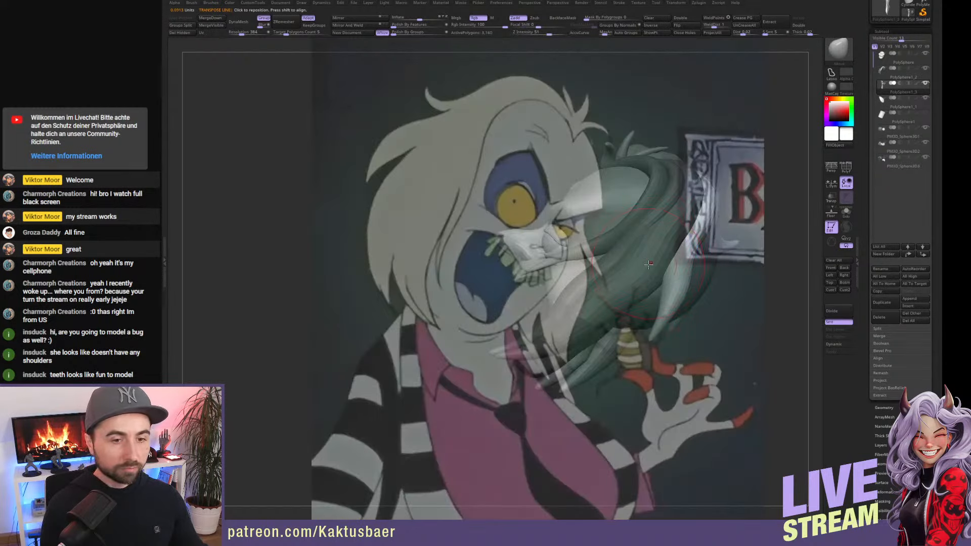
pyautogui.click(830, 267)
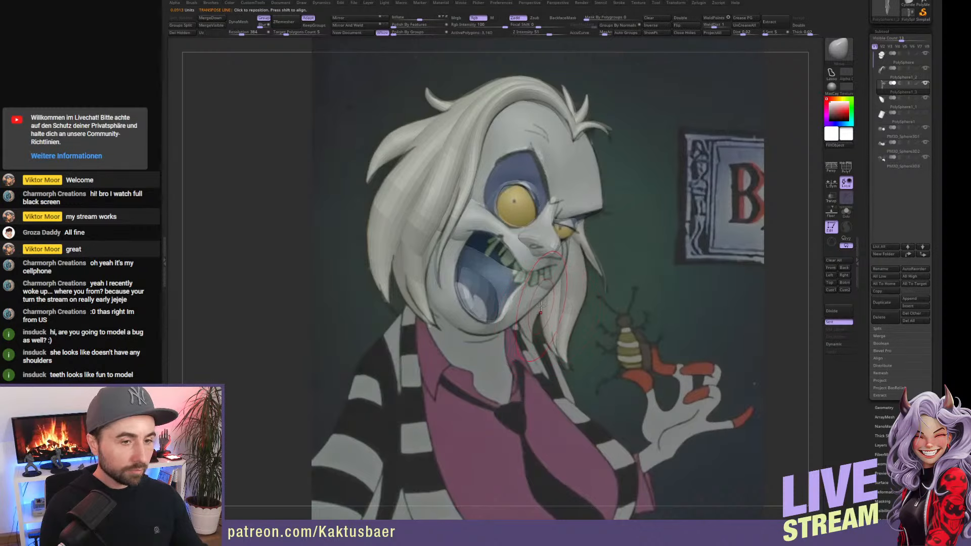
pyautogui.hotkey('alt', 's')
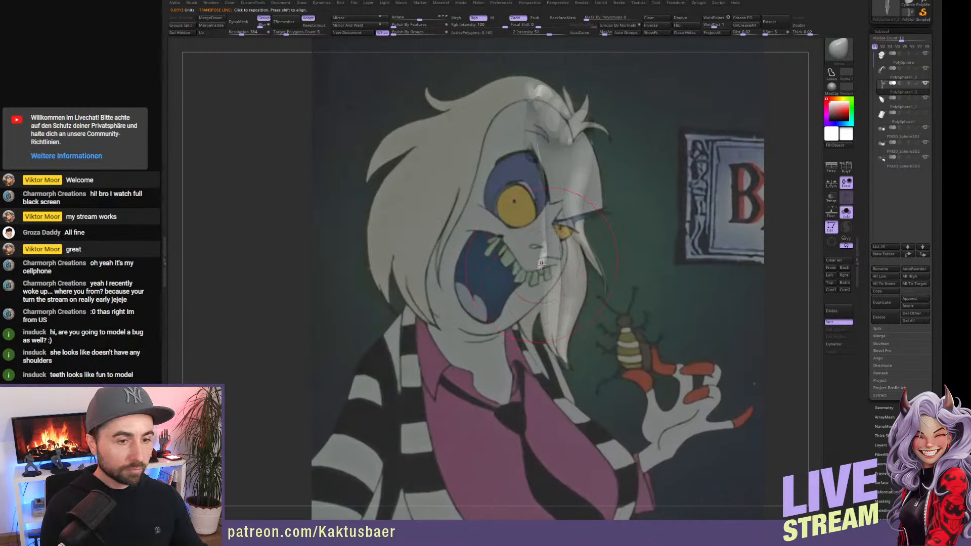
pyautogui.hotkey('alt', 's')
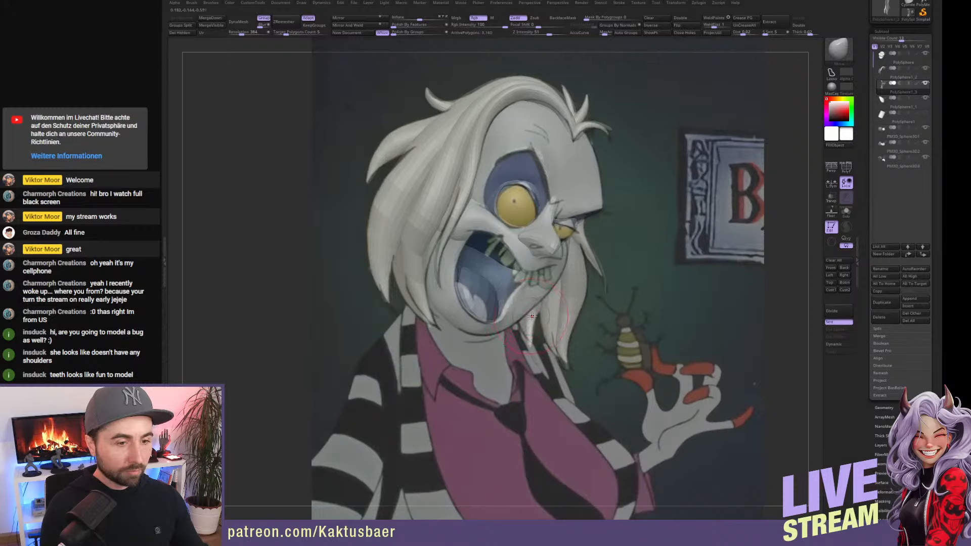
pyautogui.click(562, 18)
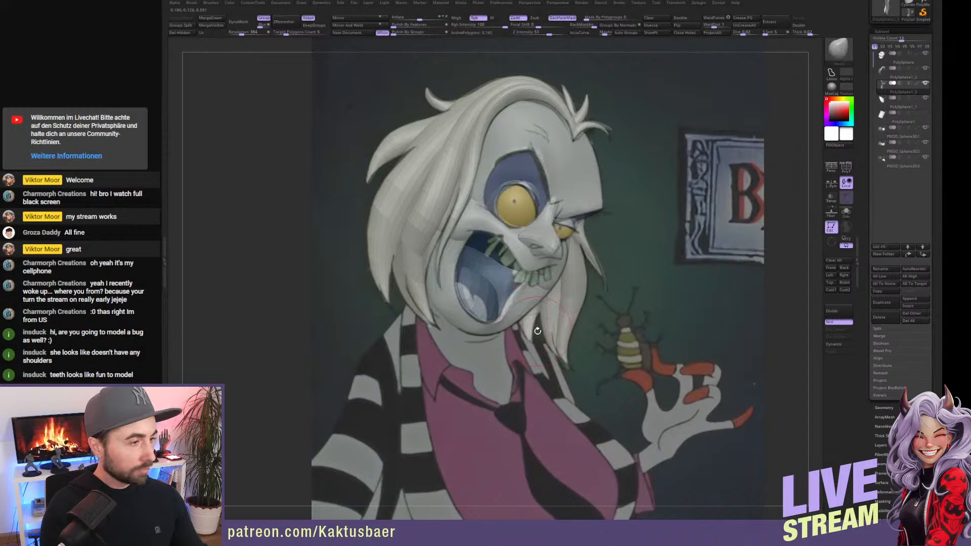
pyautogui.click(562, 18)
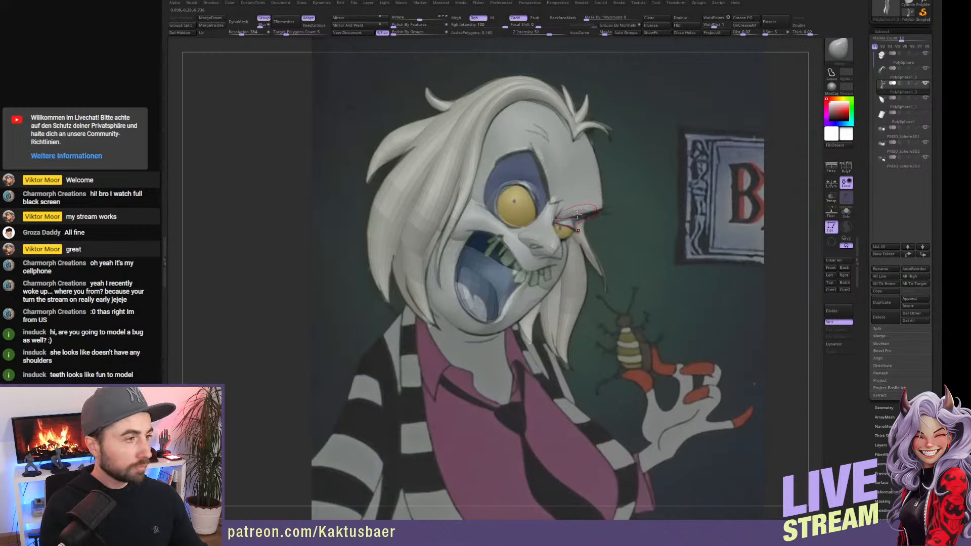
# Select the forelock tuft, mask all but its outer curved strand and smooth that strand.
pyautogui.keyDown('alt'); pyautogui.click(606, 127); pyautogui.keyUp('alt')
pyautogui.keyDown('ctrl'); pyautogui.click(605, 129); pyautogui.keyUp('ctrl')
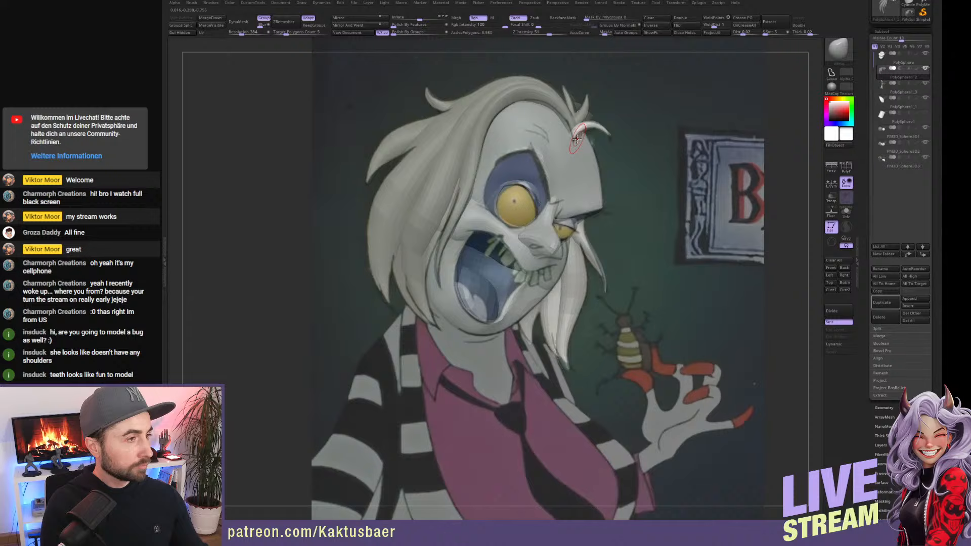
pyautogui.press('shift')
pyautogui.press('s')
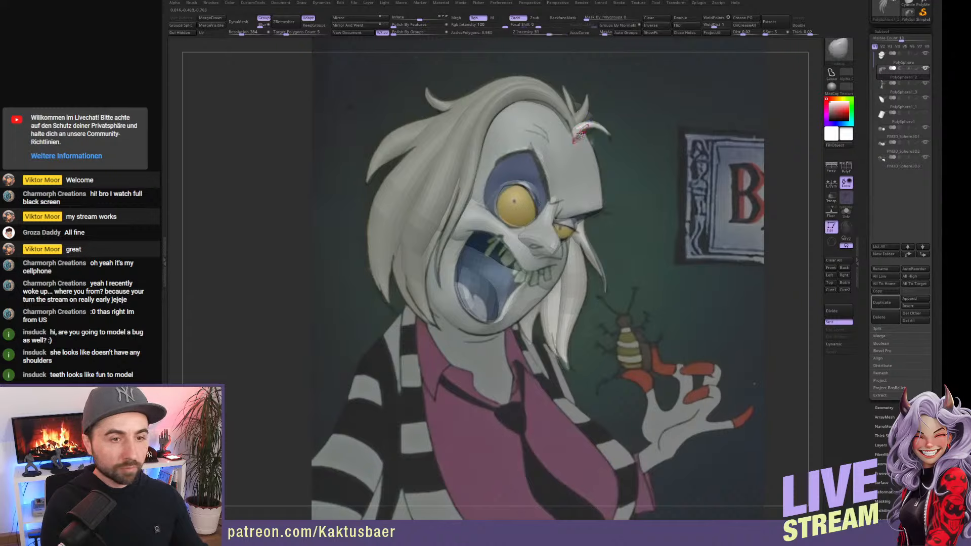
# Adjust the individual forelock strands above the forehead from angled views.
pyautogui.moveTo(581, 178)
pyautogui.mouseDown(button='right')
pyautogui.moveTo(531, 243)
pyautogui.moveTo(546, 248)
pyautogui.moveTo(577, 149)
pyautogui.moveTo(588, 147)
pyautogui.moveTo(585, 128)
pyautogui.moveTo(570, 157)
pyautogui.moveTo(573, 148)
pyautogui.moveTo(610, 178)
pyautogui.moveTo(591, 150)
pyautogui.moveTo(633, 152)
pyautogui.mouseUp(button='right')
pyautogui.press('w')
pyautogui.press('q')
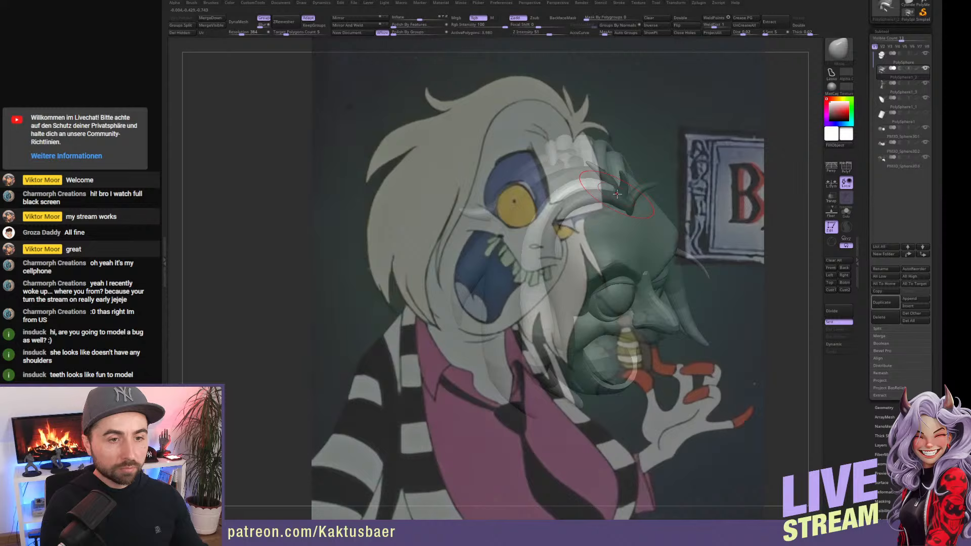
pyautogui.moveTo(617, 193)
pyautogui.mouseDown(button='right')
pyautogui.moveTo(581, 214)
pyautogui.moveTo(621, 188)
pyautogui.moveTo(618, 237)
pyautogui.moveTo(630, 195)
pyautogui.mouseUp(button='right')
pyautogui.press('w')
pyautogui.press('q')
# Select the mirrored hair, invert its mask, reshape the strands near the parting and compare them with the reference in the matching front view.
pyautogui.keyDown('alt'); pyautogui.click(618, 241); pyautogui.keyUp('alt')
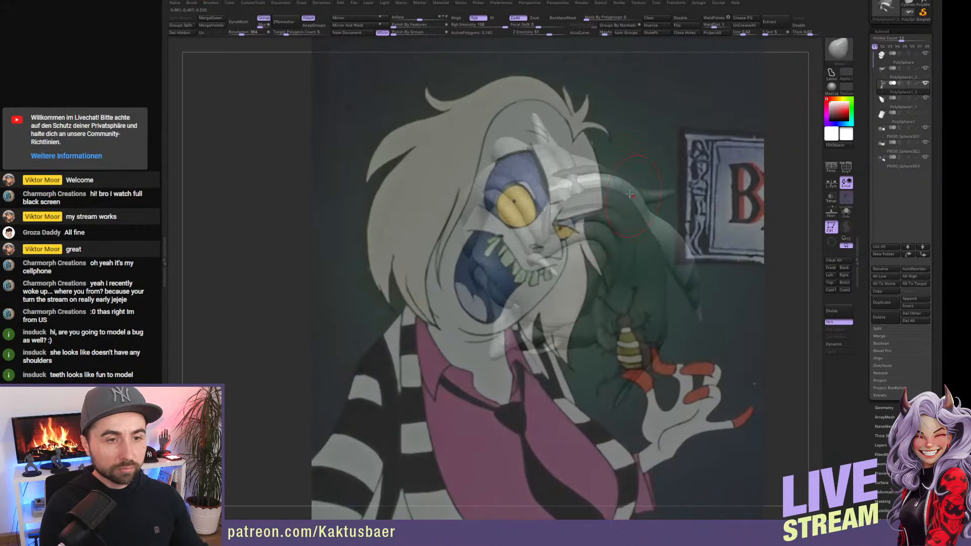
pyautogui.moveTo(566, 196)
pyautogui.mouseDown(button='right')
pyautogui.moveTo(548, 199)
pyautogui.moveTo(580, 189)
pyautogui.mouseUp(button='right')
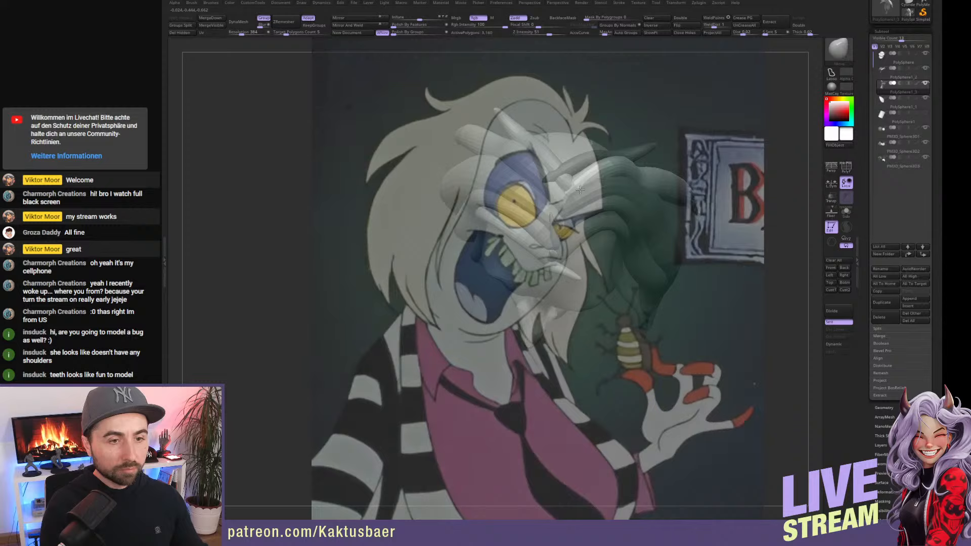
pyautogui.hotkey('ctrl', 'i')
pyautogui.moveTo(573, 168); pyautogui.dragTo(588, 176)
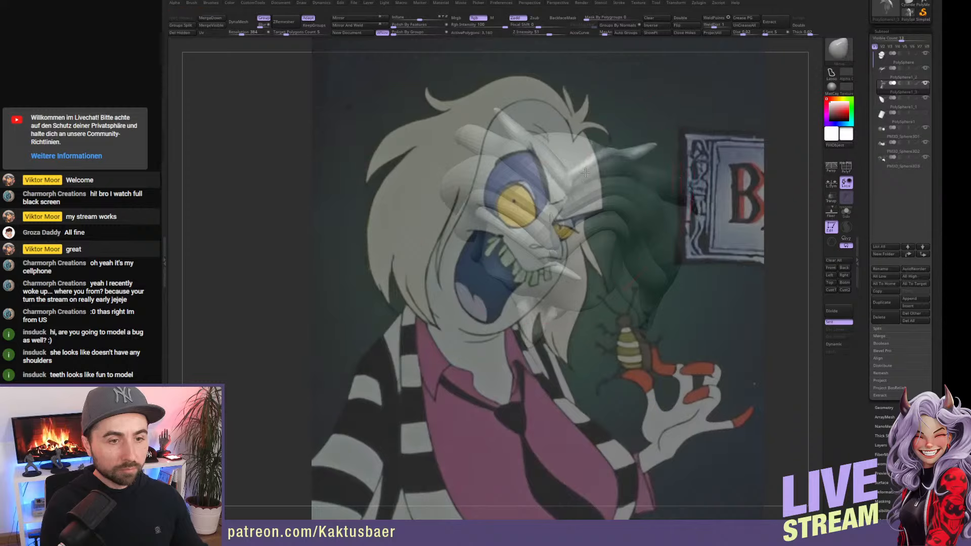
pyautogui.moveTo(608, 227)
pyautogui.mouseDown(button='right')
pyautogui.moveTo(548, 333)
pyautogui.moveTo(626, 198)
pyautogui.moveTo(606, 253)
pyautogui.mouseUp(button='right')
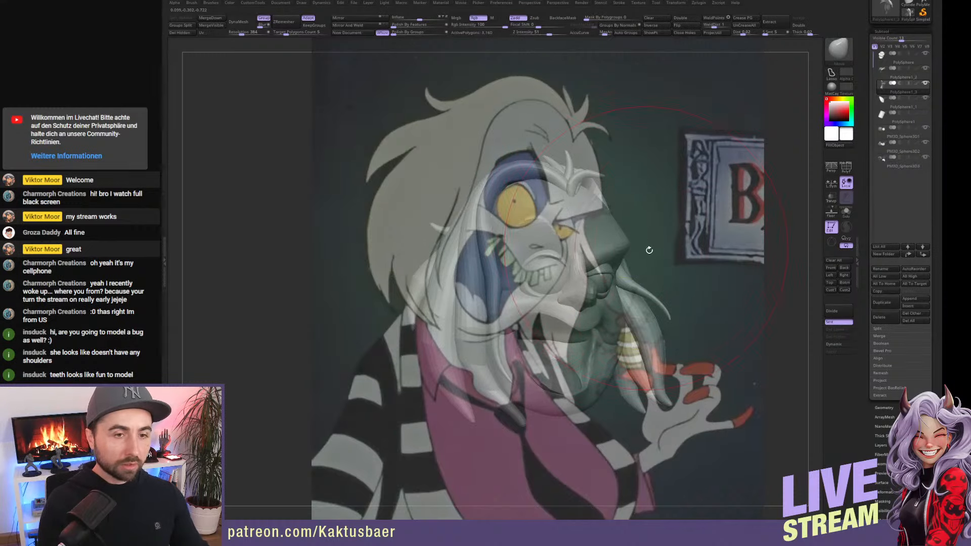
pyautogui.click(843, 267)
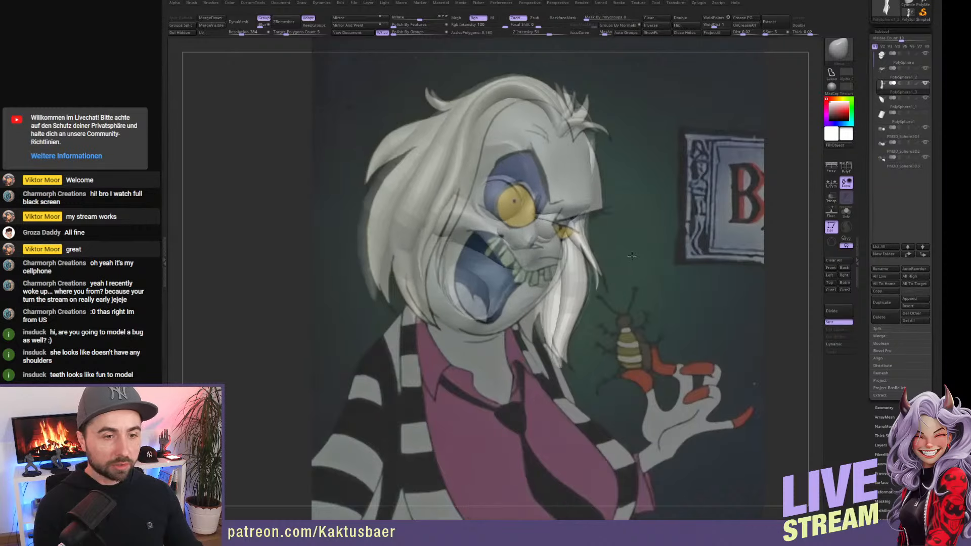
pyautogui.moveTo(620, 247); pyautogui.dragTo(630, 249)
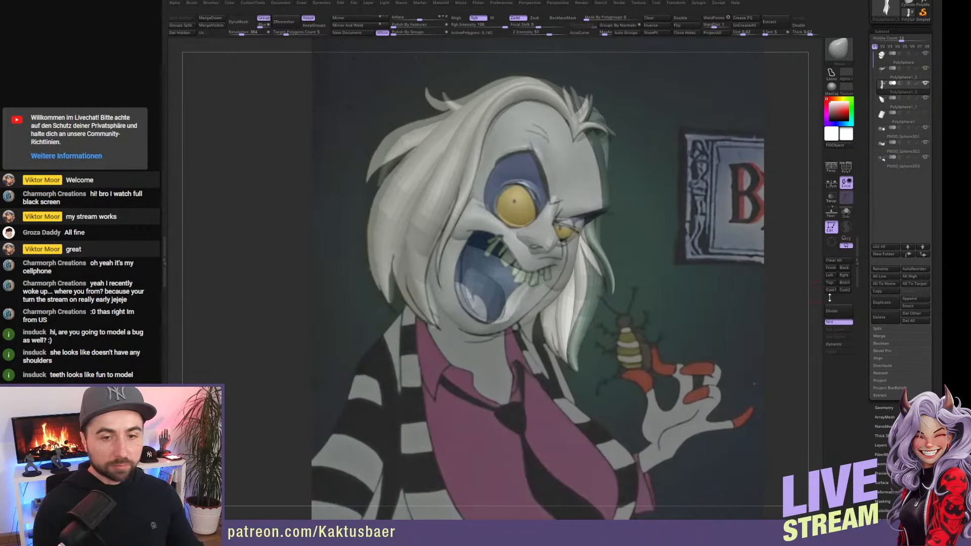
pyautogui.click(831, 268)
# Select the eyelid around the large eye and adjust it to fit the reference.
pyautogui.keyDown('alt'); pyautogui.click(531, 191); pyautogui.keyUp('alt')
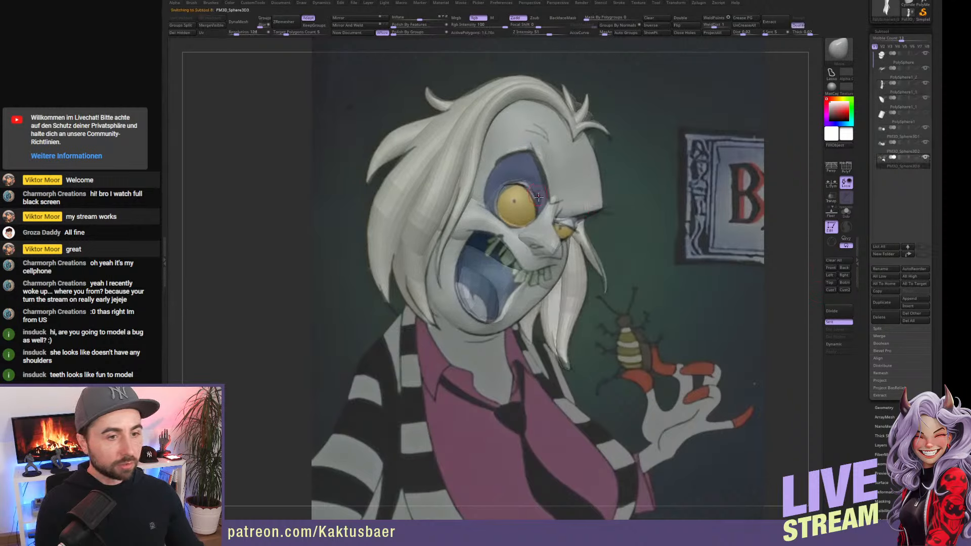
pyautogui.press('w')
pyautogui.press('q')
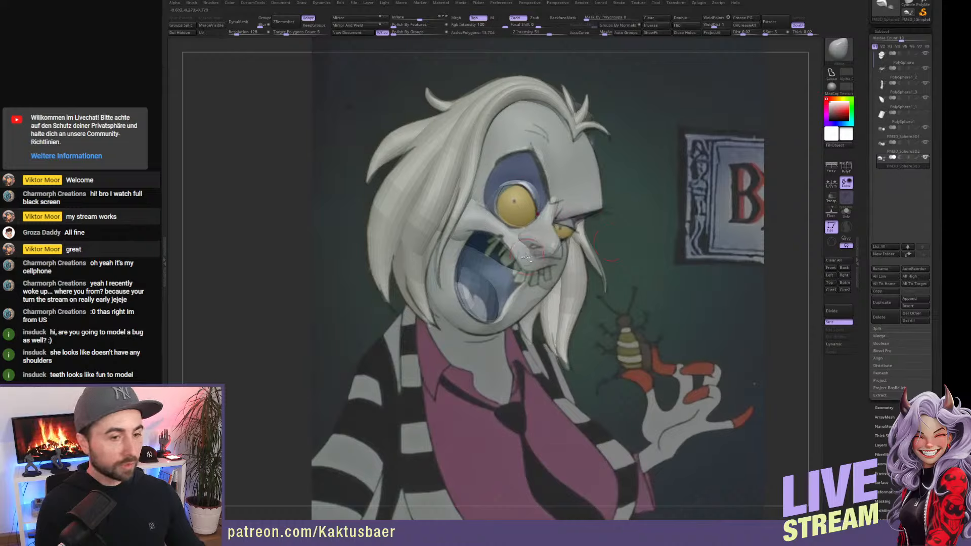
# Select the tongue and insert a QCube from the primitive insert-mesh brush inside the open mouth as a tooth.
pyautogui.keyDown('alt'); pyautogui.click(496, 280); pyautogui.keyUp('alt')
pyautogui.moveTo(657, 263); pyautogui.dragTo(772, 246)
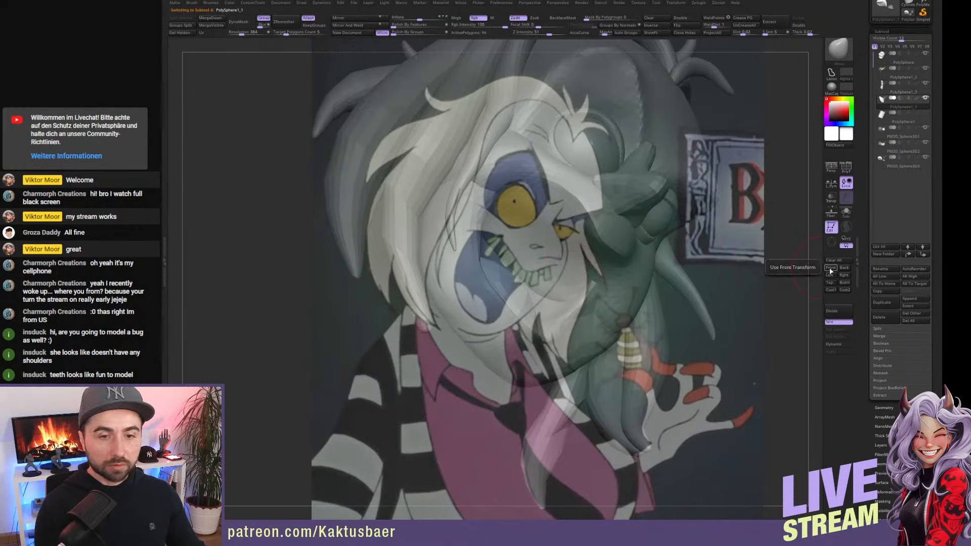
pyautogui.hotkey('shift', 'z')
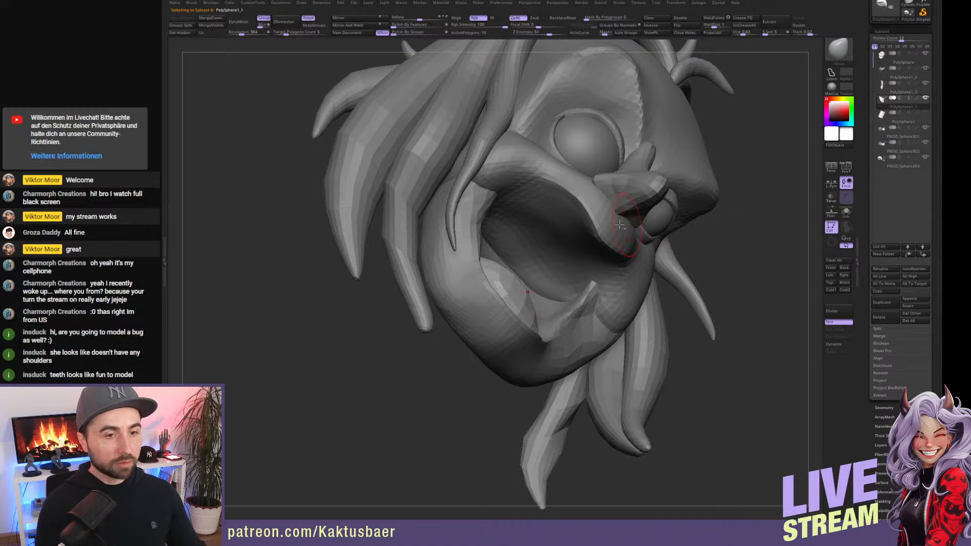
pyautogui.moveTo(641, 247); pyautogui.dragTo(574, 250, button='right')
pyautogui.press('b')
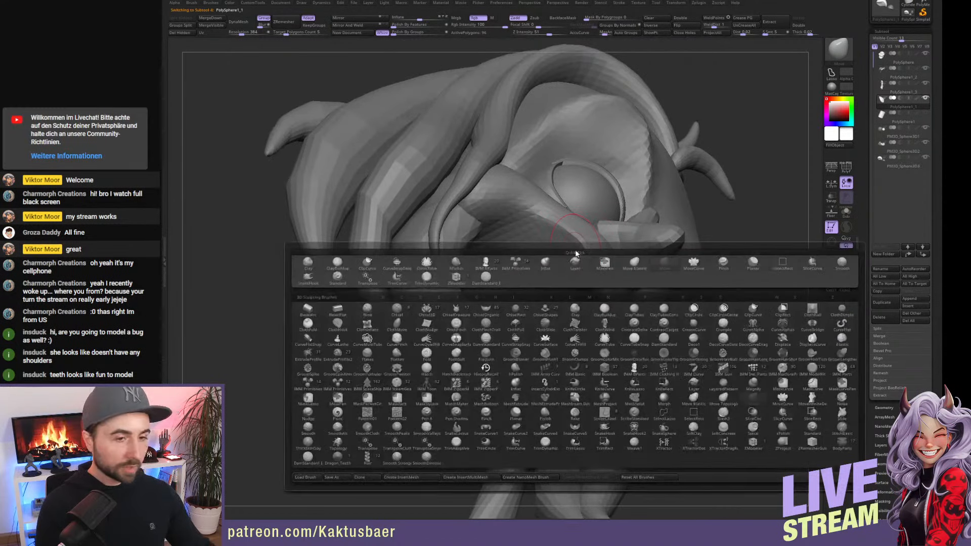
pyautogui.click(324, 380)
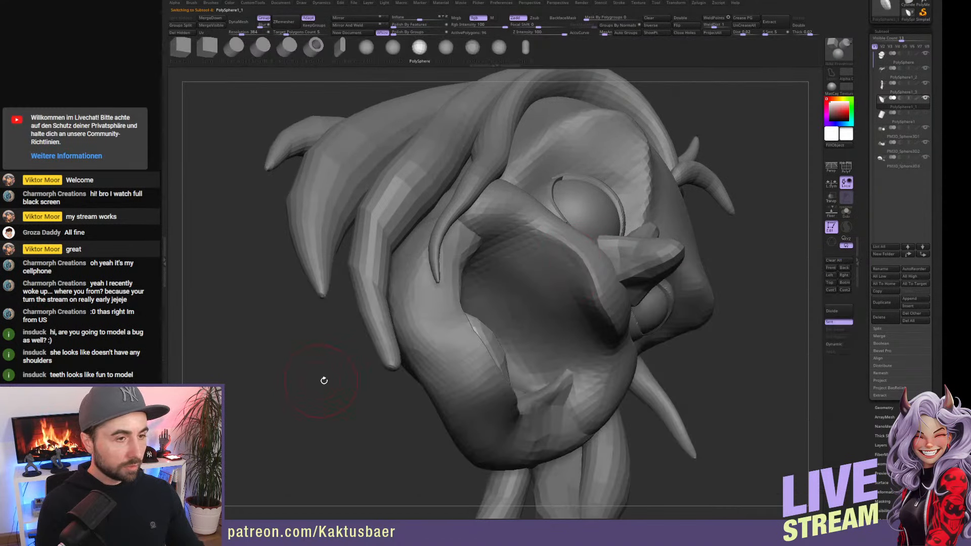
pyautogui.click(187, 51)
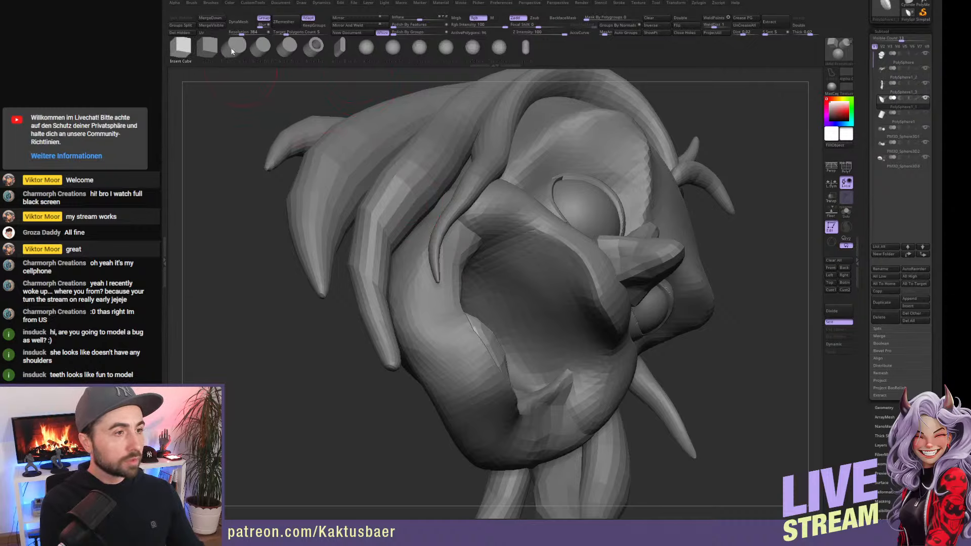
pyautogui.click(210, 50)
pyautogui.moveTo(561, 272)
pyautogui.mouseDown(button='right')
pyautogui.moveTo(560, 254)
pyautogui.moveTo(584, 308)
pyautogui.mouseUp(button='right')
pyautogui.moveTo(584, 308); pyautogui.dragTo(582, 329)
pyautogui.moveTo(582, 330); pyautogui.dragTo(592, 405, button='right')
# Scale the inserted cube to tooth size and position it beneath the upper lip.
pyautogui.press('w')
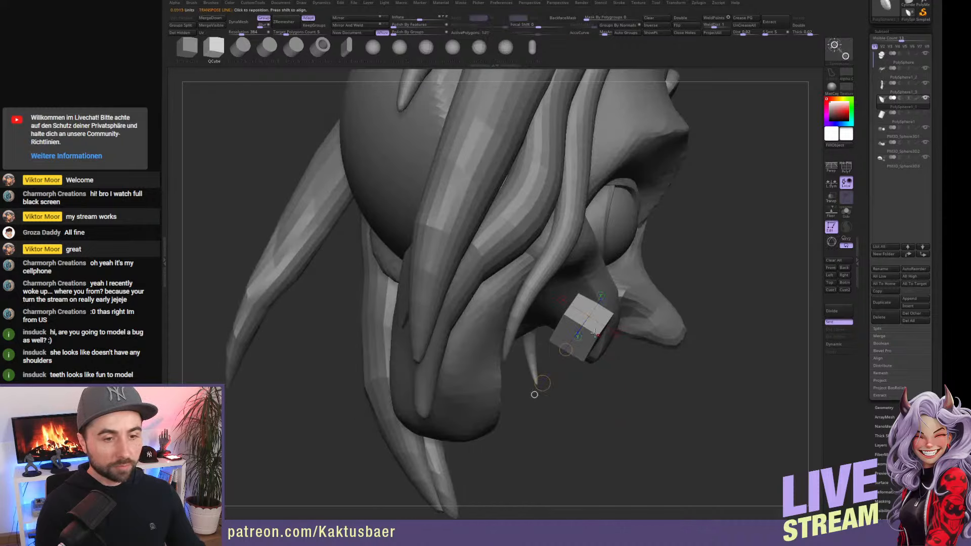
pyautogui.click(614, 333)
pyautogui.moveTo(693, 380); pyautogui.dragTo(634, 345)
pyautogui.moveTo(634, 345)
pyautogui.mouseDown(button='right')
pyautogui.moveTo(615, 266)
pyautogui.moveTo(617, 337)
pyautogui.mouseUp(button='right')
pyautogui.moveTo(667, 409); pyautogui.dragTo(640, 379)
pyautogui.press('q')
pyautogui.moveTo(564, 329); pyautogui.dragTo(586, 330, button='right')
# Isolate the cube tooth, split it from the tongue into its own subtool and select it.
pyautogui.keyDown('ctrl'); pyautogui.keyDown('shift'); pyautogui.click(584, 330); pyautogui.keyUp('shift'); pyautogui.keyUp('ctrl')
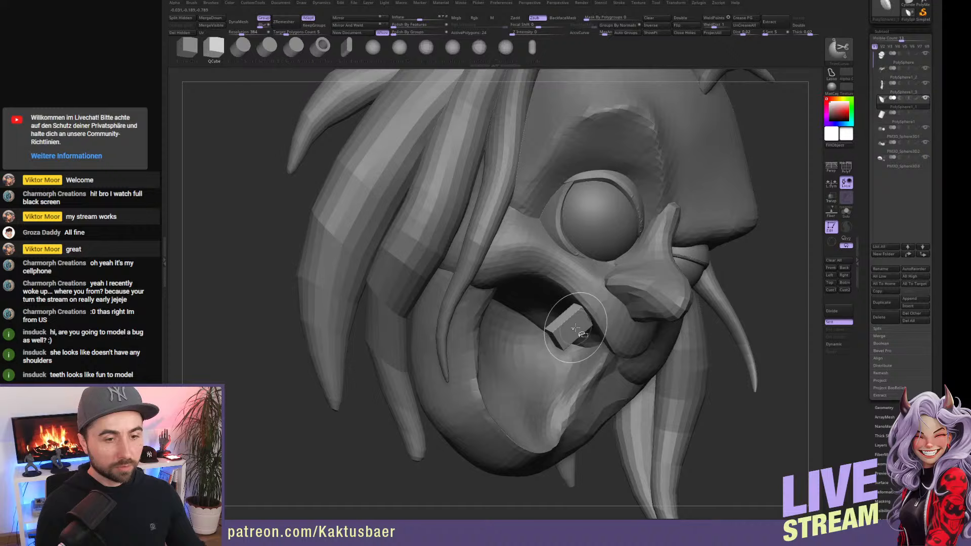
pyautogui.keyDown('ctrl'); pyautogui.keyDown('shift'); pyautogui.click(578, 331); pyautogui.keyUp('shift'); pyautogui.keyUp('ctrl')
pyautogui.click(181, 18)
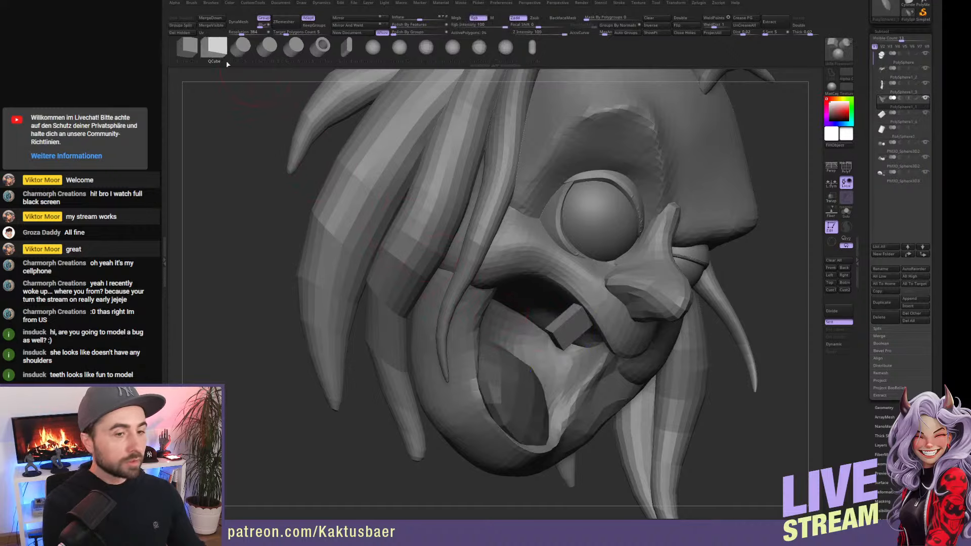
pyautogui.keyDown('alt'); pyautogui.click(569, 326); pyautogui.keyUp('alt')
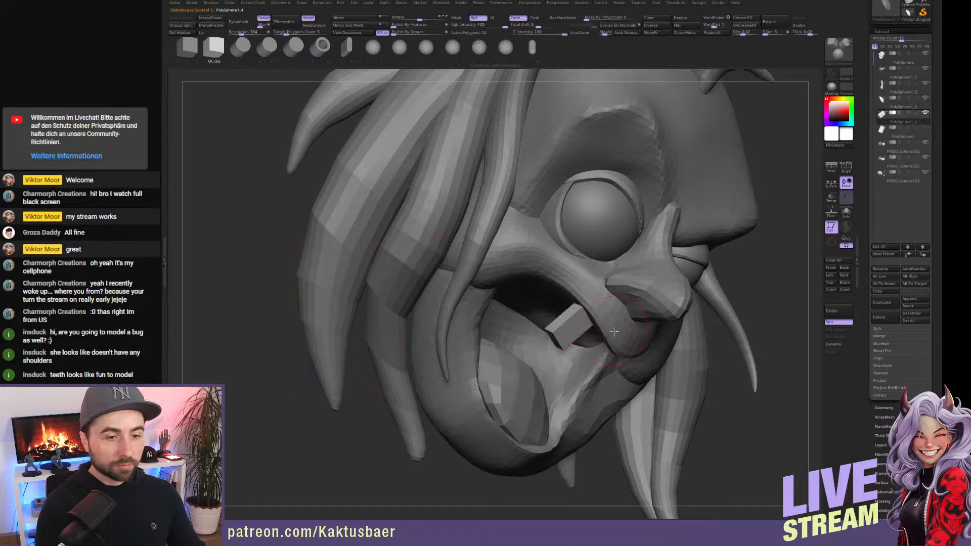
# Match the tooth to the reference image and place duplicates along the visible side of the upper jaw.
pyautogui.press('f')
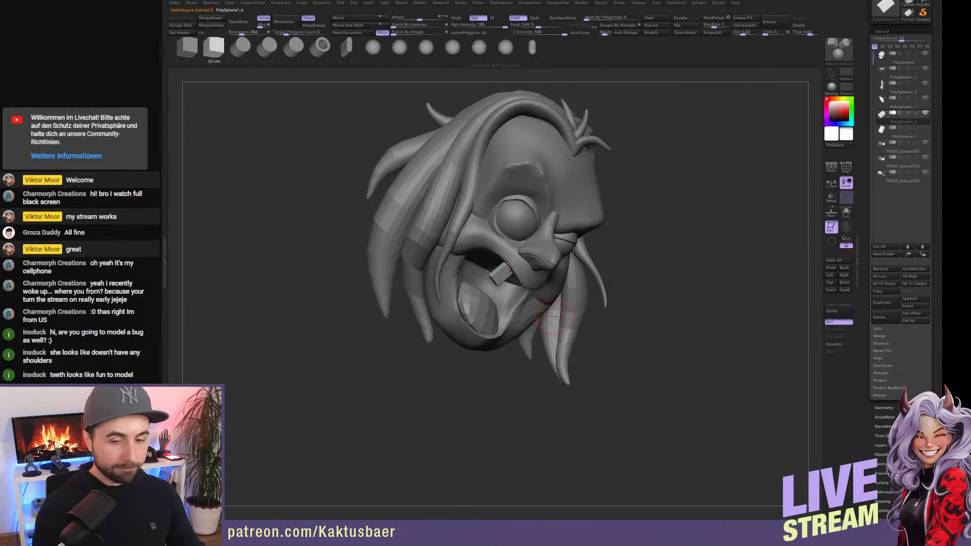
pyautogui.hotkey('shift', 'z')
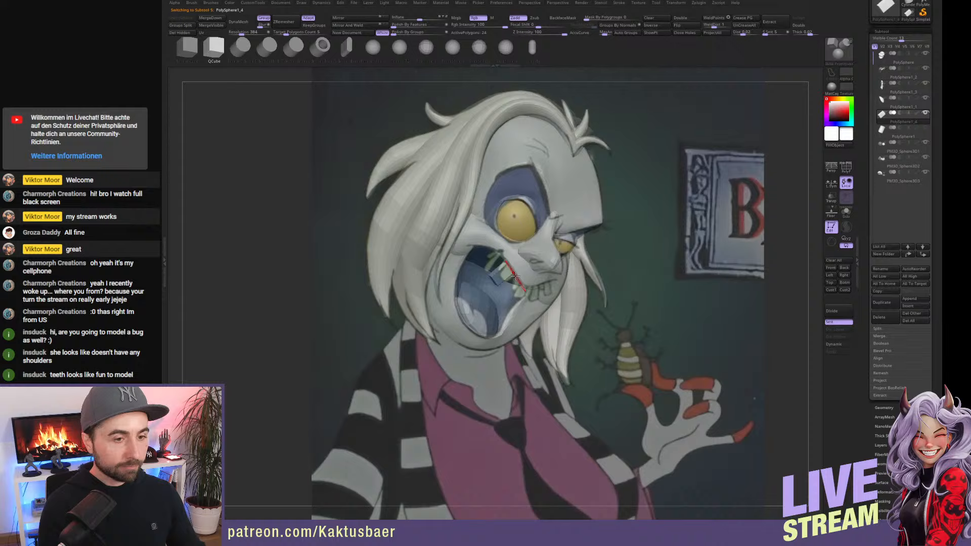
pyautogui.press('w')
pyautogui.moveTo(512, 268); pyautogui.dragTo(508, 239)
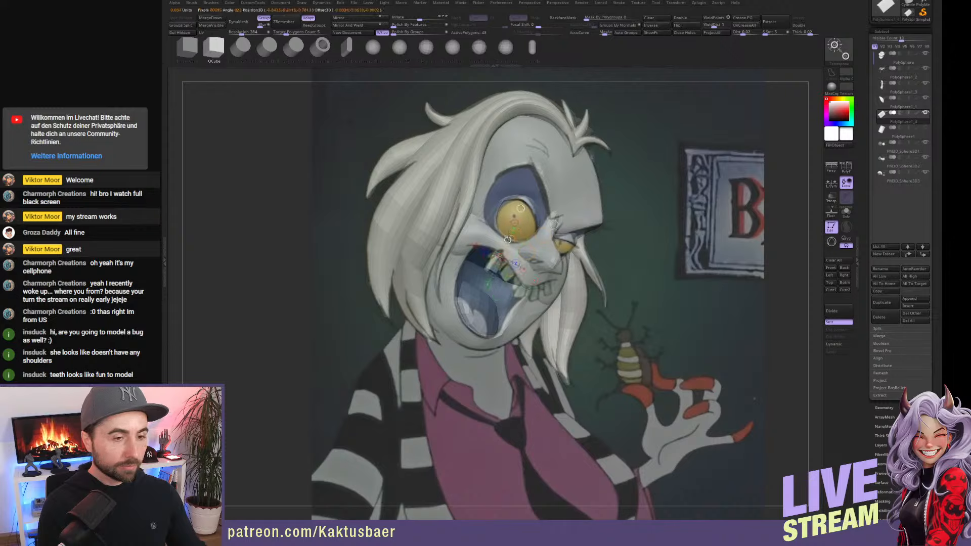
pyautogui.moveTo(485, 269); pyautogui.dragTo(471, 306)
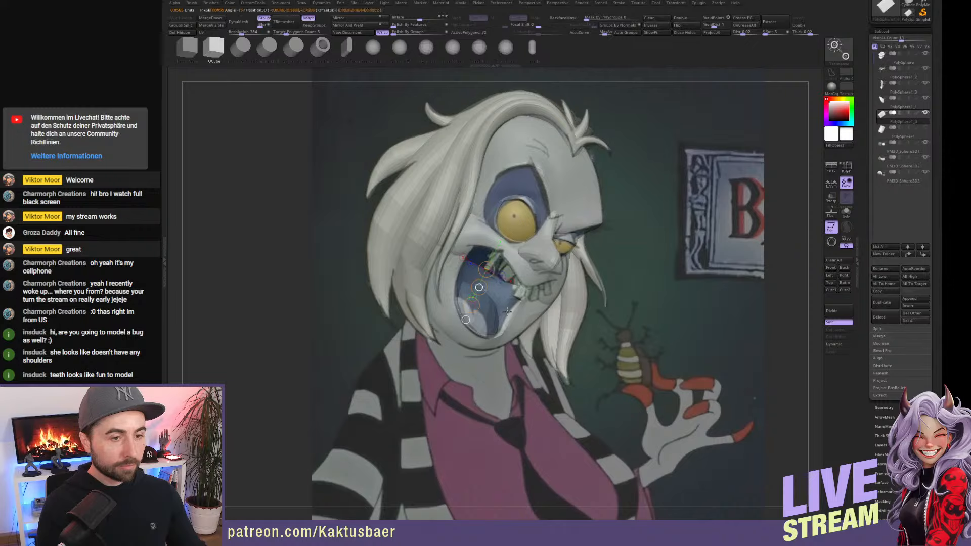
pyautogui.keyDown('shift'); pyautogui.moveTo(515, 297); pyautogui.dragTo(518, 324); pyautogui.keyUp('shift')
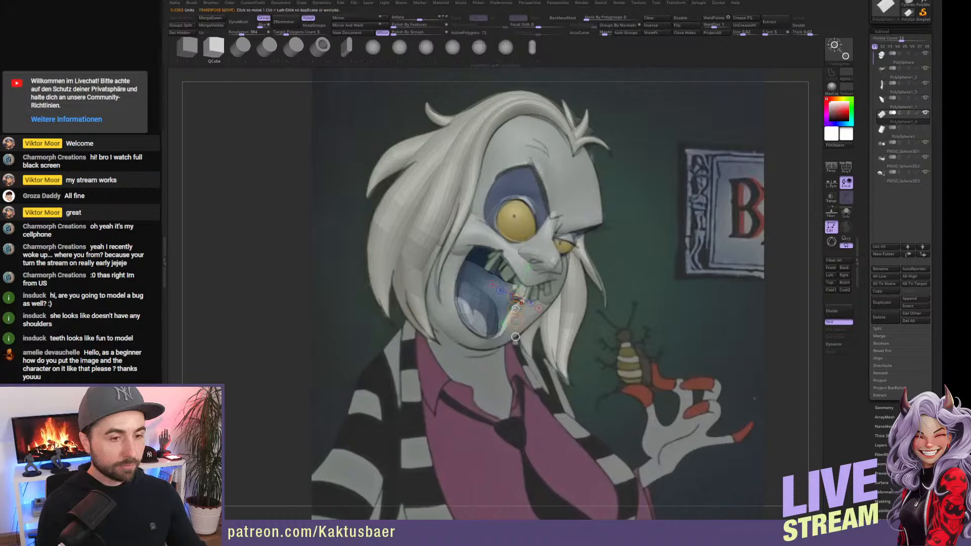
# Duplicate more teeth toward the front of the mouth, correct their depth from another angle and return to the matching front view.
pyautogui.moveTo(515, 309)
pyautogui.keyDown('ctrl'); pyautogui.mouseDown()
pyautogui.moveTo(512, 293)
pyautogui.moveTo(479, 324)
pyautogui.moveTo(484, 302)
pyautogui.moveTo(515, 305)
pyautogui.moveTo(504, 358)
pyautogui.moveTo(539, 328)
pyautogui.moveTo(524, 324)
pyautogui.moveTo(534, 322)
pyautogui.mouseUp(); pyautogui.keyUp('ctrl')
pyautogui.moveTo(601, 298); pyautogui.dragTo(541, 287, button='right')
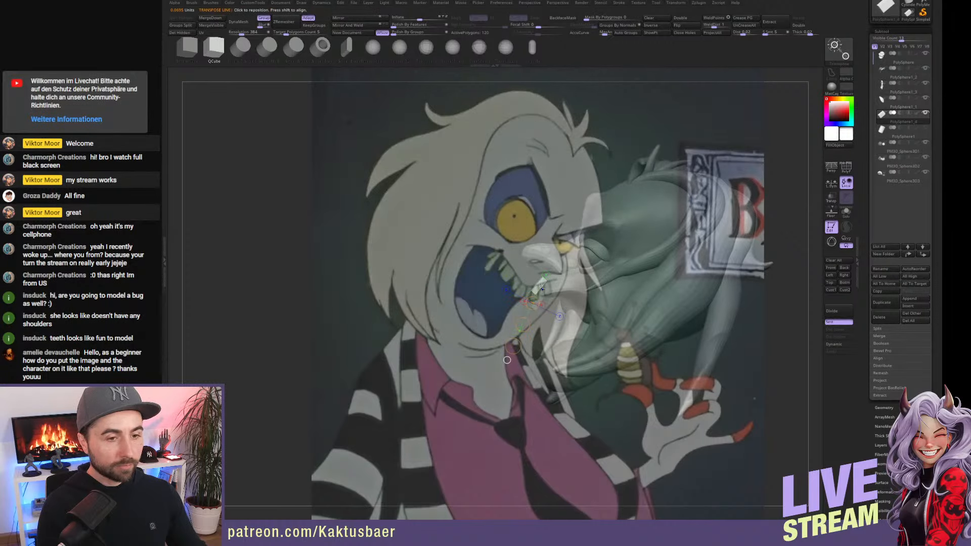
pyautogui.moveTo(541, 288)
pyautogui.mouseDown()
pyautogui.moveTo(569, 288)
pyautogui.moveTo(569, 298)
pyautogui.mouseUp()
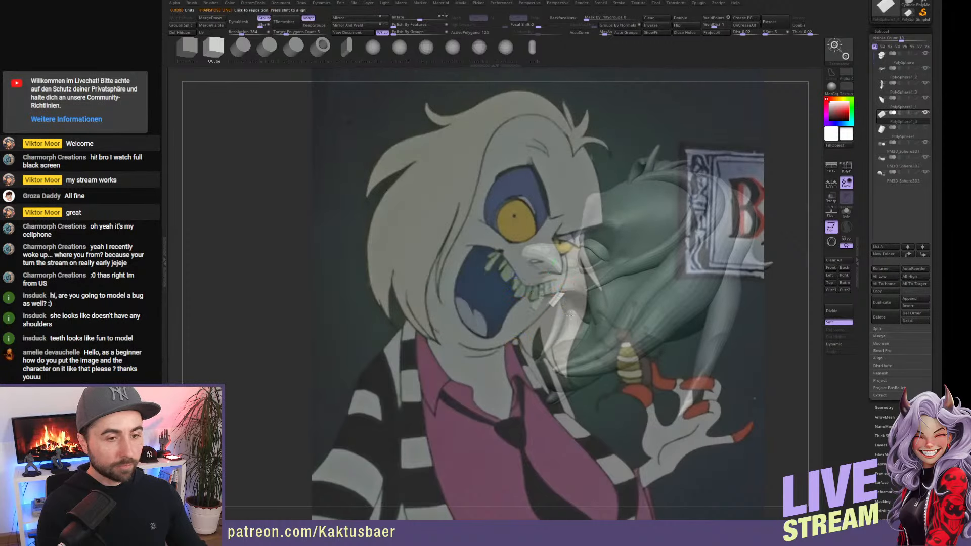
pyautogui.press('q')
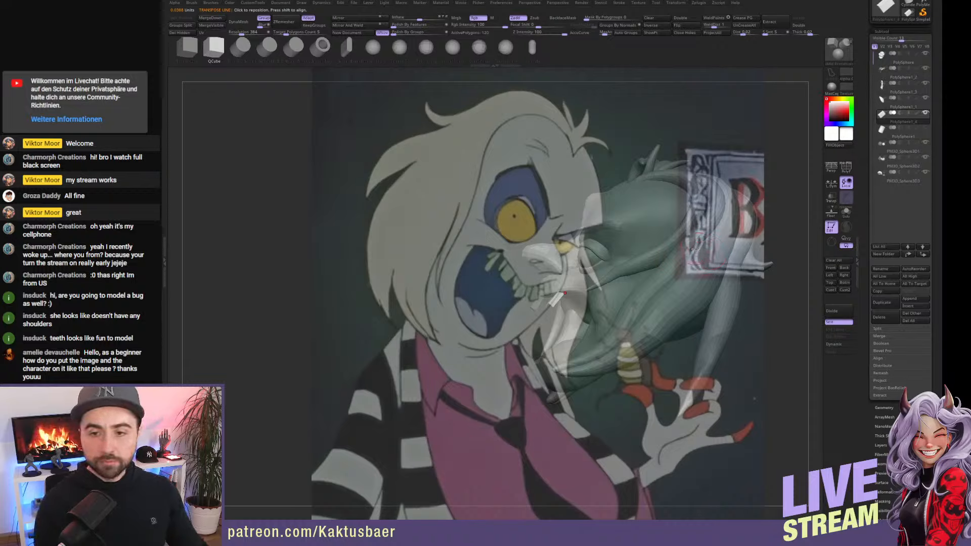
pyautogui.click(831, 269)
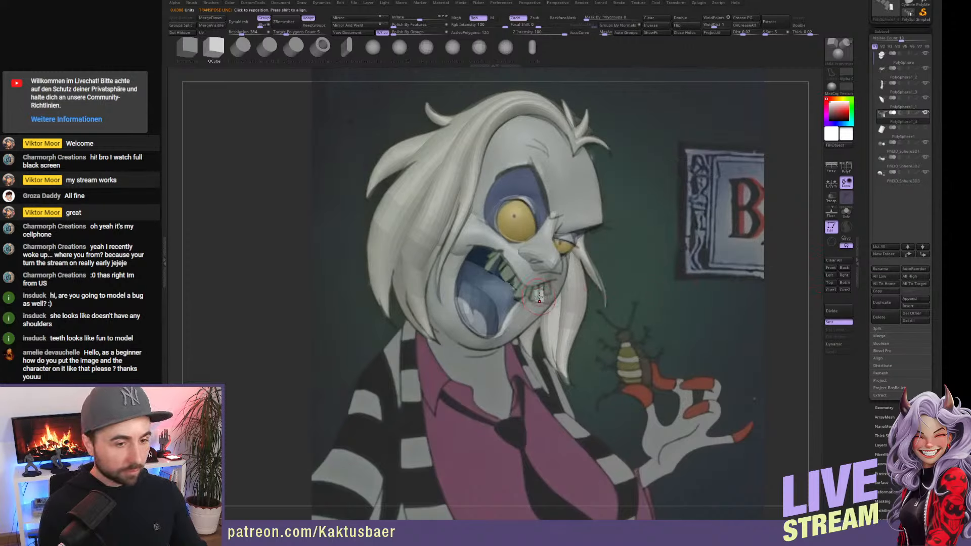
# Add the last tooth beneath the nose and align it with the reference from the side and front views.
pyautogui.press('w')
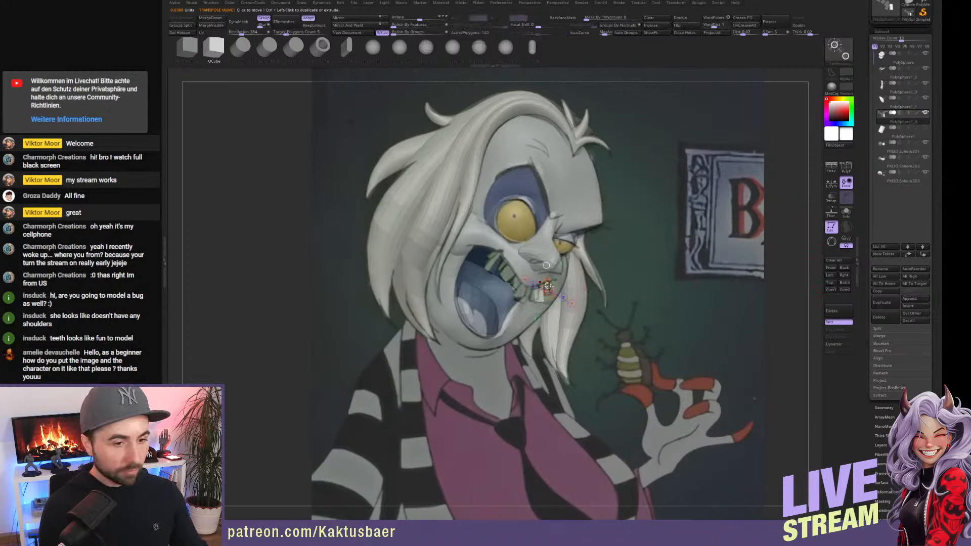
pyautogui.moveTo(554, 284); pyautogui.dragTo(536, 282, button='right')
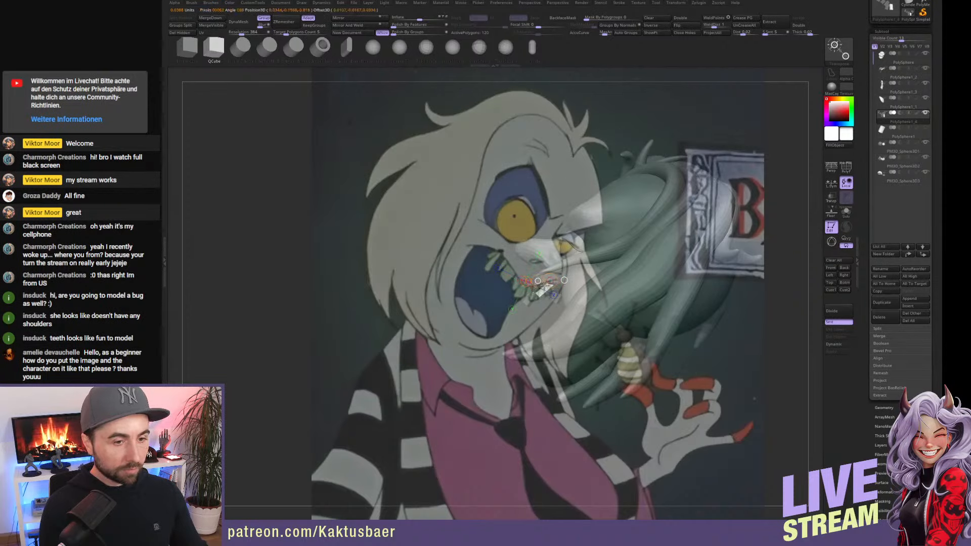
pyautogui.click(830, 268)
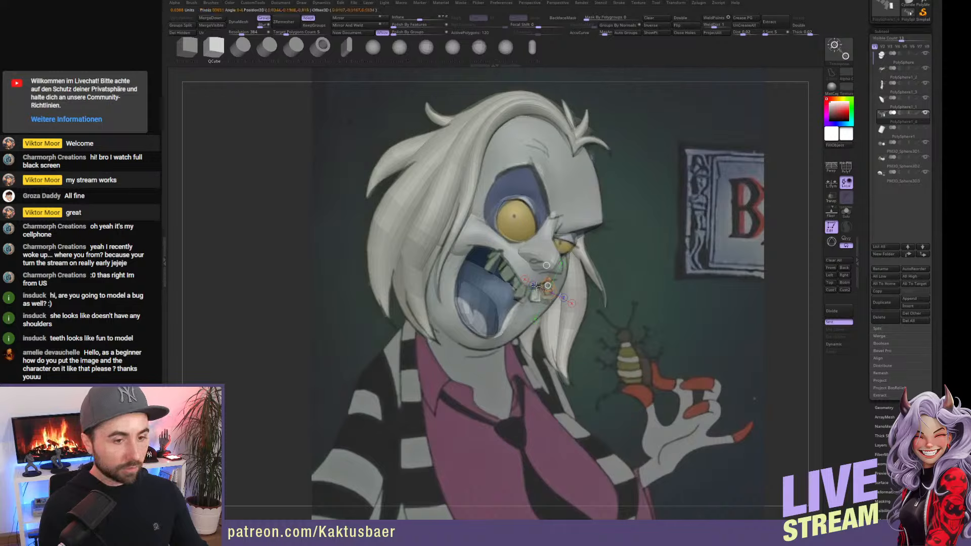
pyautogui.press('q')
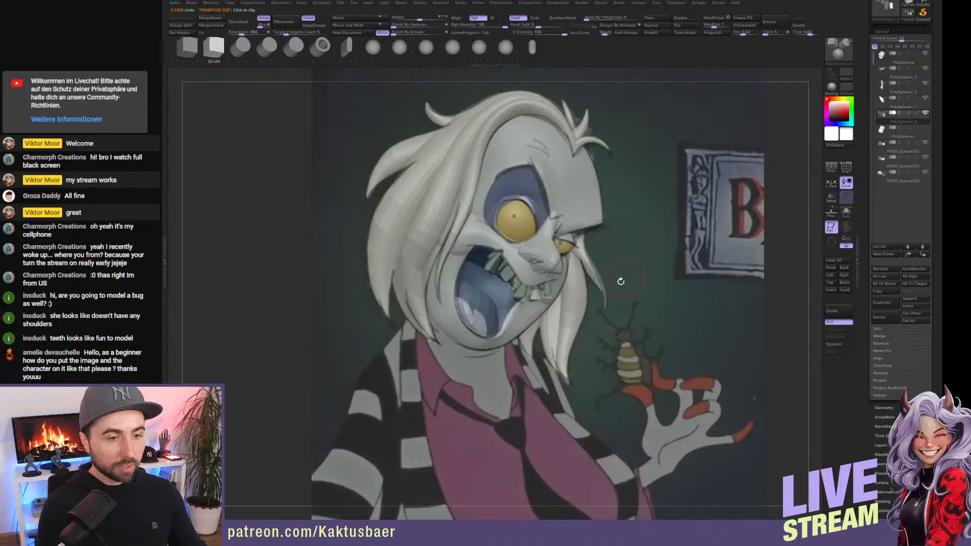
# Hide the reference and rotate the two teeth at the far end of the row to follow the upper jaw's curve.
pyautogui.hotkey('shift', 'z')
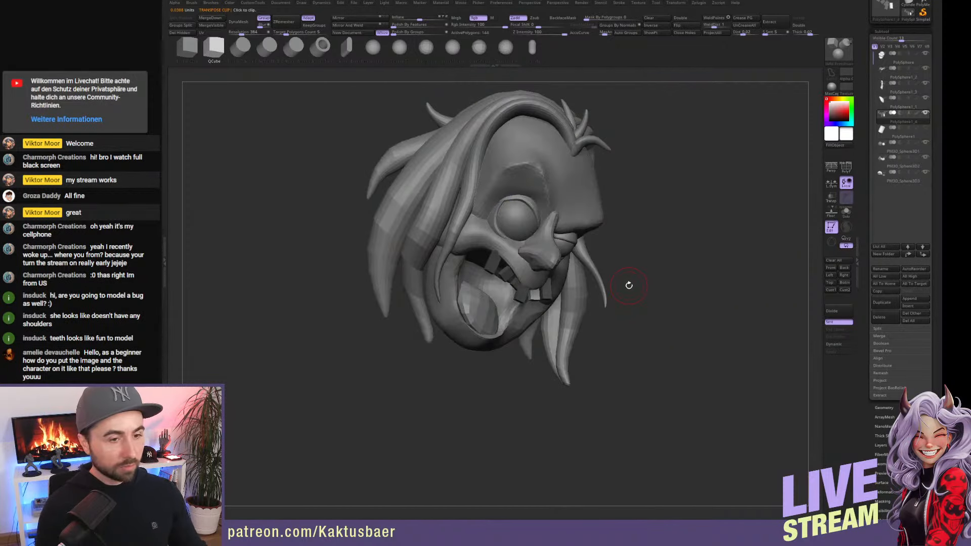
pyautogui.moveTo(542, 282)
pyautogui.keyDown('ctrl'); pyautogui.mouseDown(button='right')
pyautogui.moveTo(552, 310)
pyautogui.moveTo(526, 310)
pyautogui.moveTo(536, 288)
pyautogui.moveTo(571, 270)
pyautogui.moveTo(608, 308)
pyautogui.mouseUp(button='right'); pyautogui.keyUp('ctrl')
pyautogui.press('r')
pyautogui.moveTo(597, 334)
pyautogui.mouseDown()
pyautogui.moveTo(557, 371)
pyautogui.moveTo(547, 360)
pyautogui.moveTo(580, 323)
pyautogui.mouseUp()
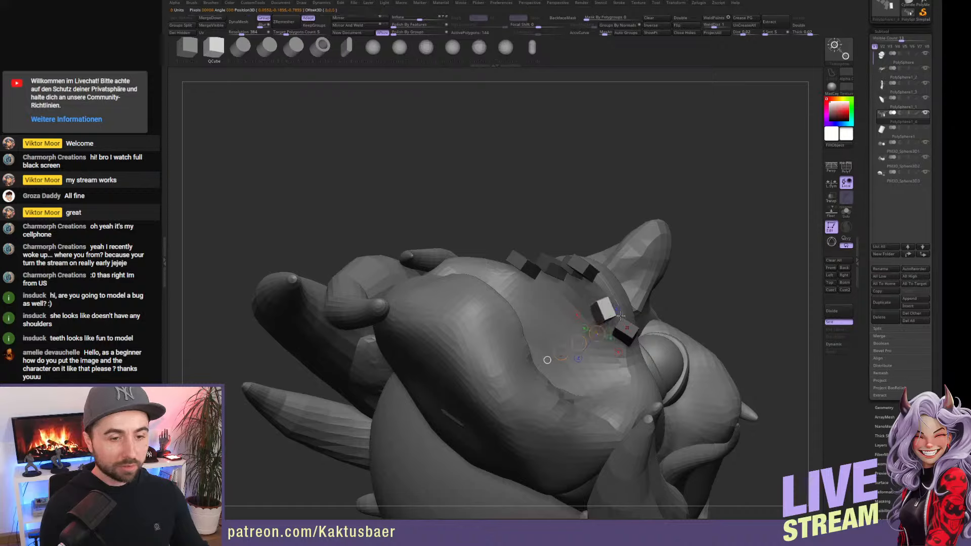
pyautogui.keyDown('ctrl'); pyautogui.moveTo(602, 176); pyautogui.dragTo(614, 195); pyautogui.keyUp('ctrl')
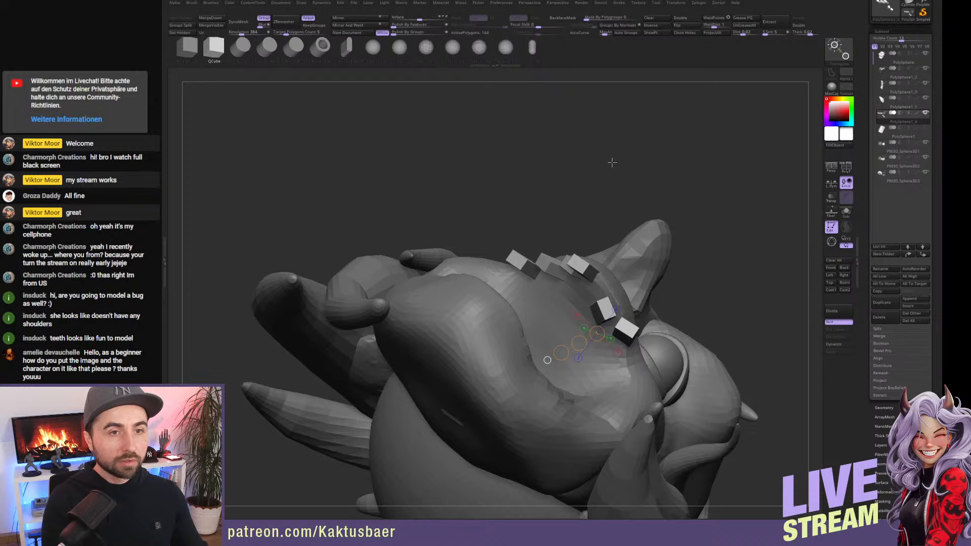
pyautogui.keyDown('ctrl'); pyautogui.click(627, 324); pyautogui.keyUp('ctrl')
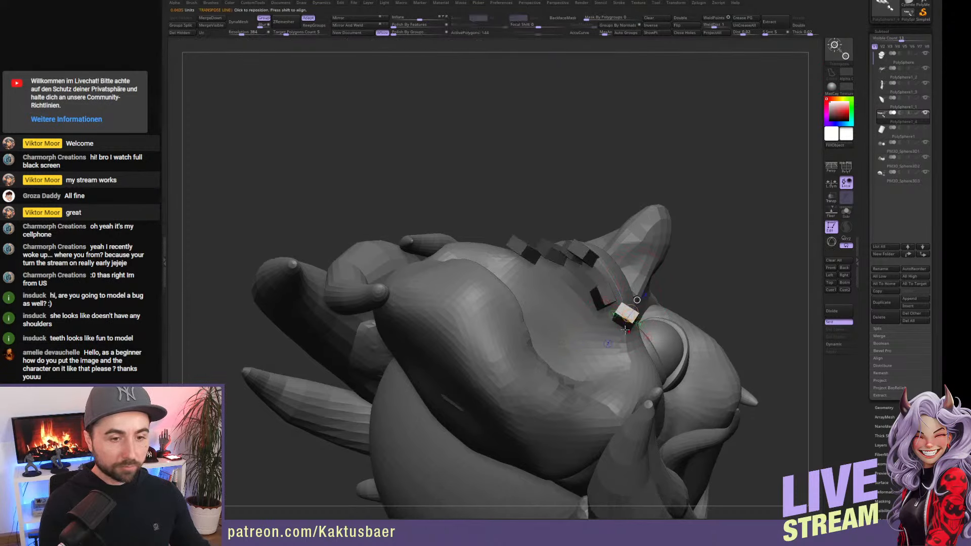
pyautogui.moveTo(620, 326)
pyautogui.mouseDown()
pyautogui.moveTo(597, 350)
pyautogui.moveTo(587, 332)
pyautogui.mouseUp()
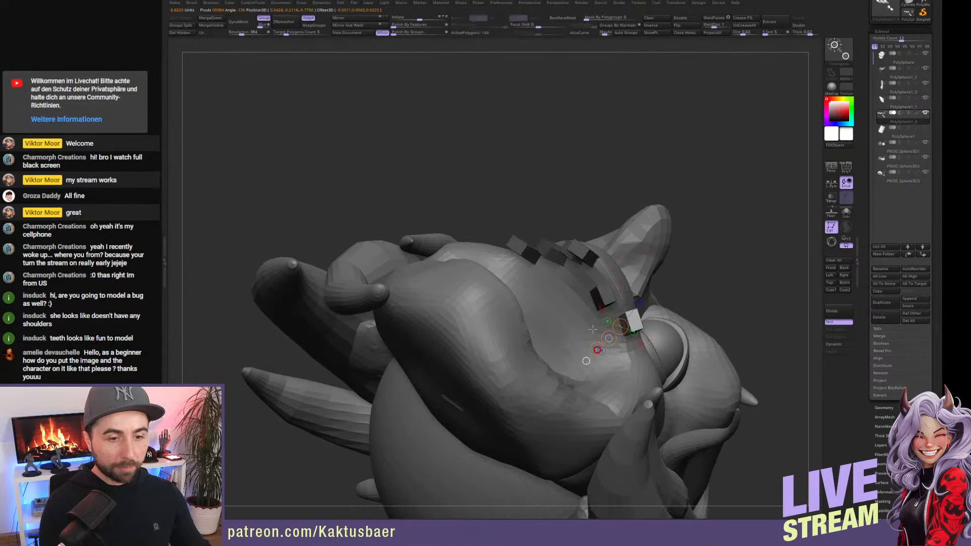
# Isolate a middle tooth and reposition it against the upper jaw as seen from below.
pyautogui.press('q')
pyautogui.moveTo(612, 335)
pyautogui.mouseDown(button='right')
pyautogui.moveTo(602, 333)
pyautogui.moveTo(606, 297)
pyautogui.mouseUp(button='right')
pyautogui.press('w')
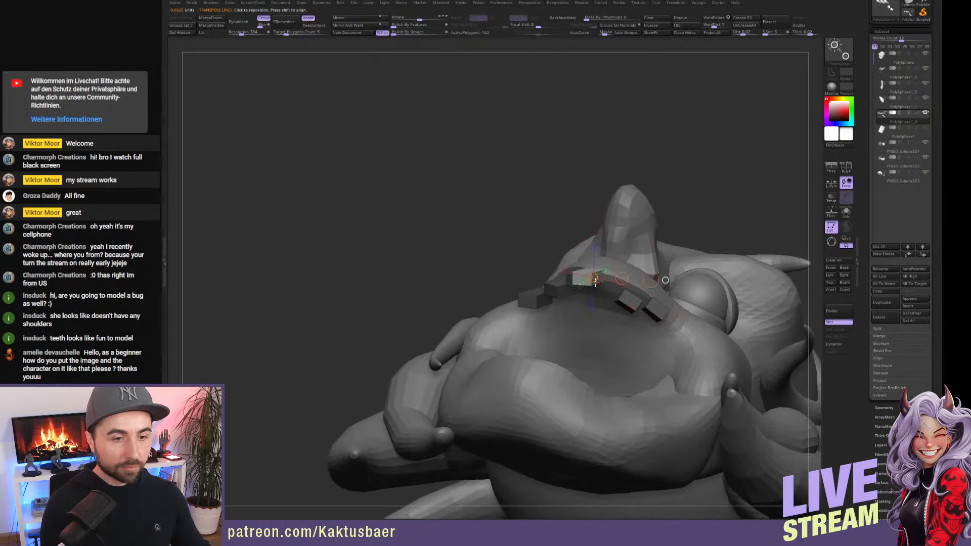
pyautogui.moveTo(605, 296)
pyautogui.mouseDown()
pyautogui.moveTo(589, 326)
pyautogui.moveTo(603, 305)
pyautogui.mouseUp()
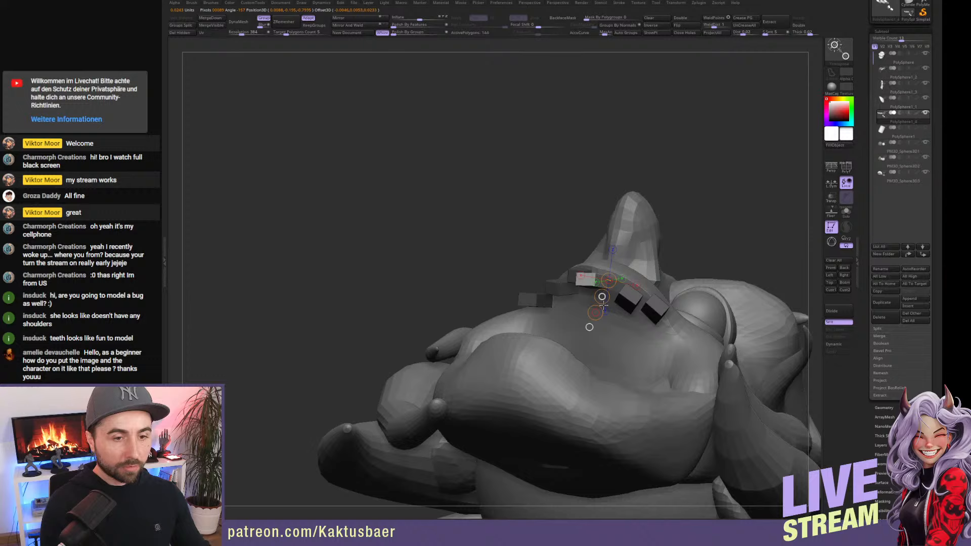
pyautogui.moveTo(603, 305); pyautogui.dragTo(587, 302, button='right')
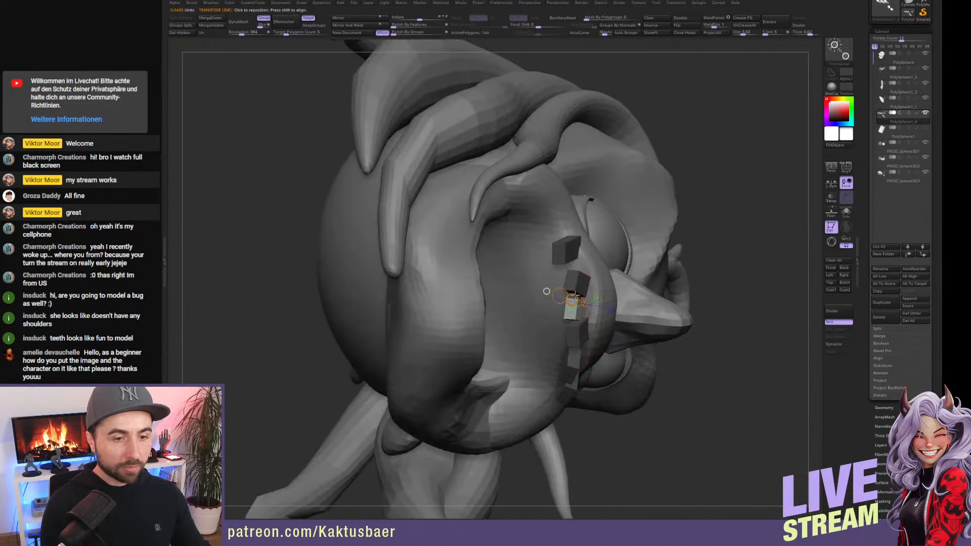
# Adjust the middle tooth's placement again and isolate the neighbouring tooth near the visible mouth corner.
pyautogui.press('q')
pyautogui.moveTo(662, 299); pyautogui.dragTo(550, 322, button='right')
pyautogui.press('w')
pyautogui.moveTo(579, 329); pyautogui.dragTo(562, 323)
pyautogui.keyDown('ctrl'); pyautogui.click(570, 307); pyautogui.keyUp('ctrl')
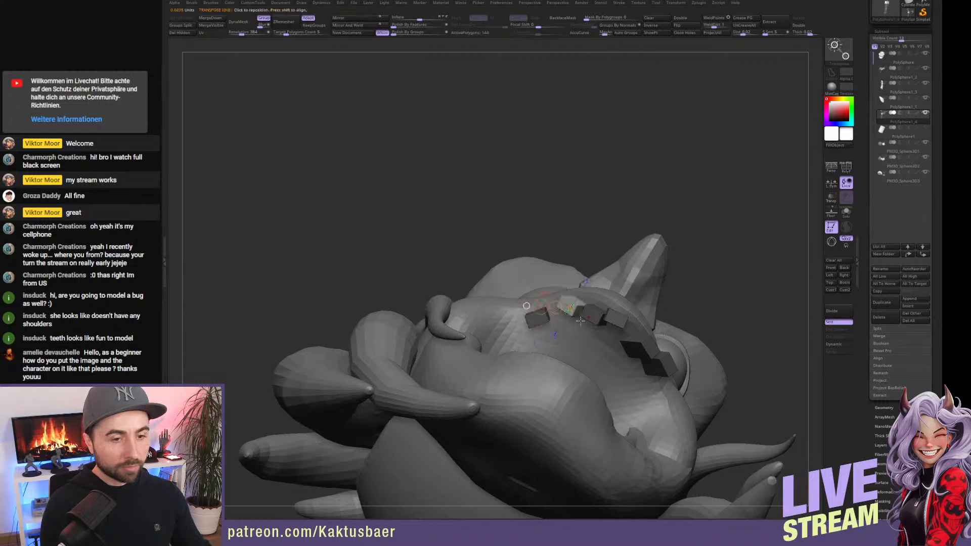
# Clear the mask on the teeth, check the row from the front and show the reference image again.
pyautogui.moveTo(575, 319)
pyautogui.mouseDown(button='right')
pyautogui.moveTo(611, 329)
pyautogui.moveTo(642, 374)
pyautogui.mouseUp(button='right')
pyautogui.moveTo(662, 284)
pyautogui.mouseDown(button='right')
pyautogui.moveTo(658, 308)
pyautogui.moveTo(674, 253)
pyautogui.moveTo(739, 225)
pyautogui.mouseUp(button='right')
pyautogui.press('q')
pyautogui.keyDown('ctrl'); pyautogui.moveTo(740, 225); pyautogui.dragTo(753, 240); pyautogui.keyUp('ctrl')
pyautogui.press('w')
pyautogui.moveTo(677, 275); pyautogui.dragTo(637, 294, button='right')
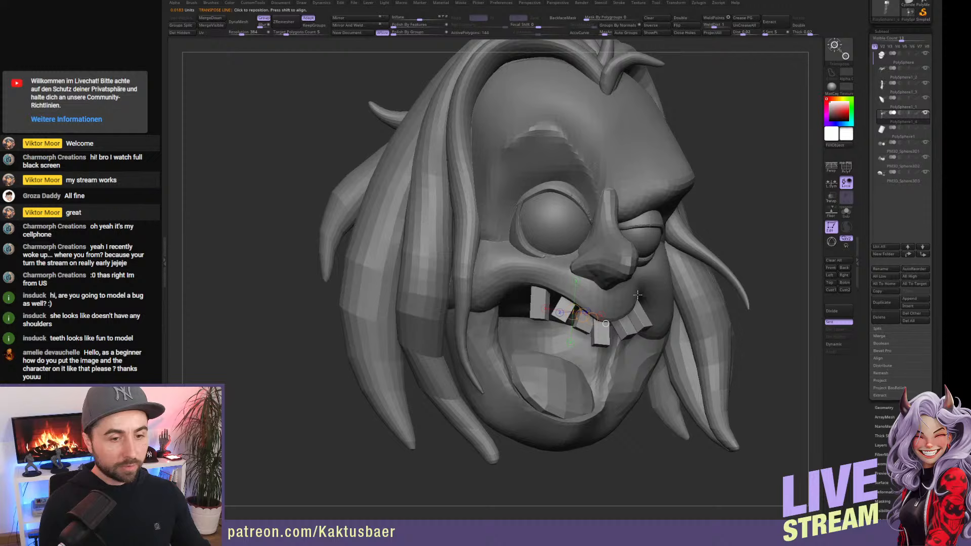
pyautogui.press('q')
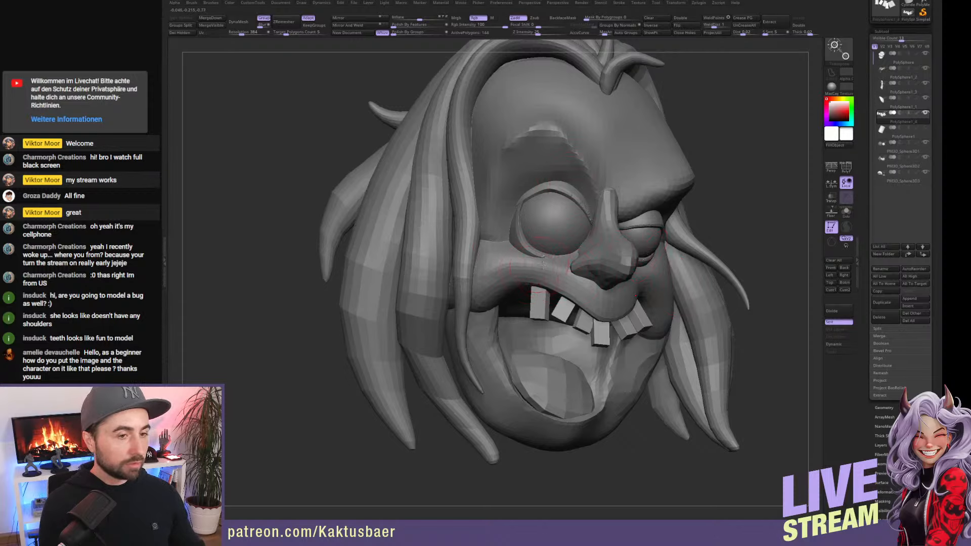
pyautogui.moveTo(585, 258); pyautogui.dragTo(549, 289, button='right')
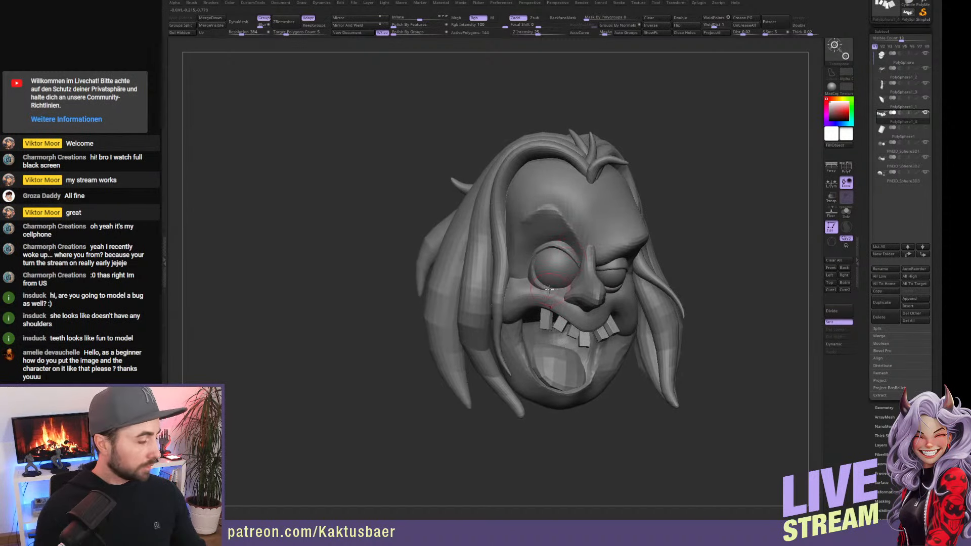
pyautogui.hotkey('shift', 'z')
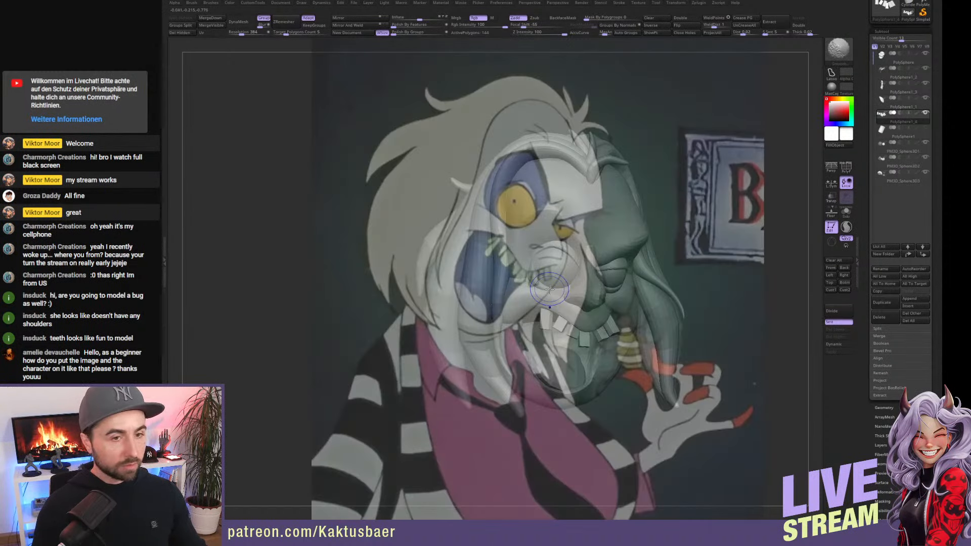
# Hide the reference overlay and look through the texture library and texture options that hold the reference image.
pyautogui.hotkey('shift', 'z')
pyautogui.press('w')
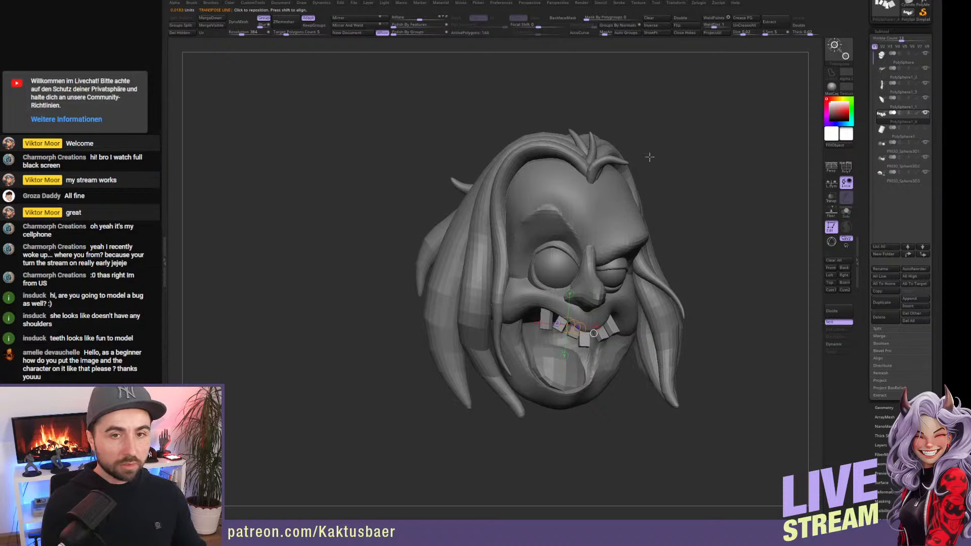
pyautogui.click(166, 238)
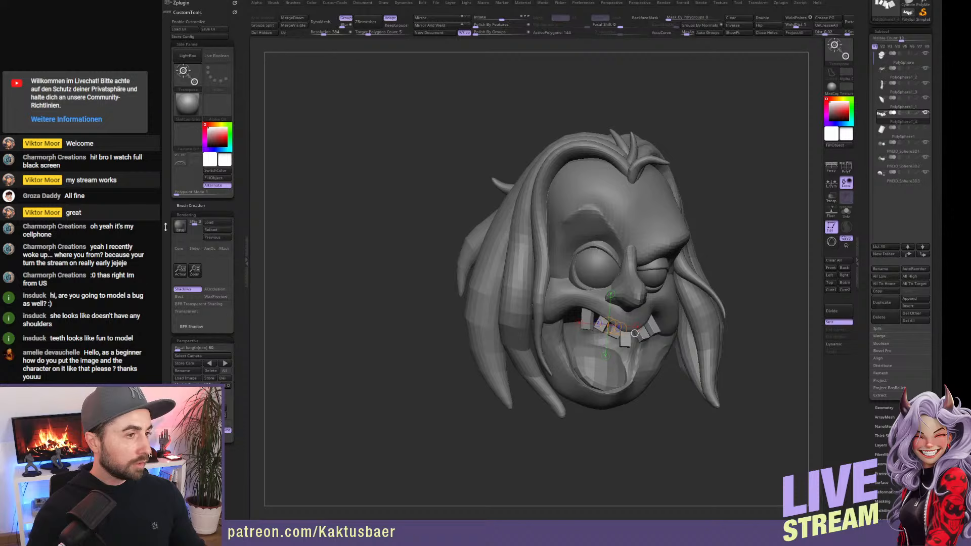
pyautogui.click(186, 139)
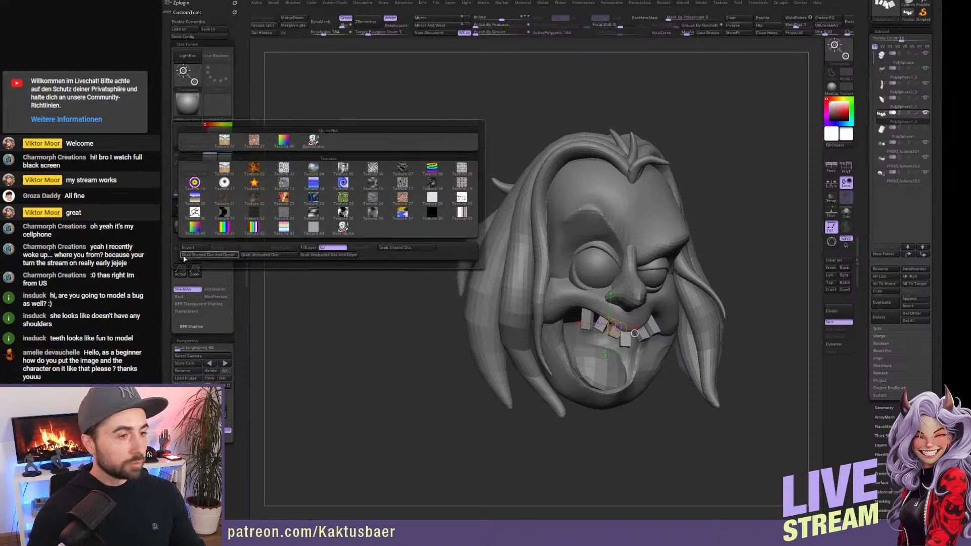
pyautogui.moveTo(314, 142)
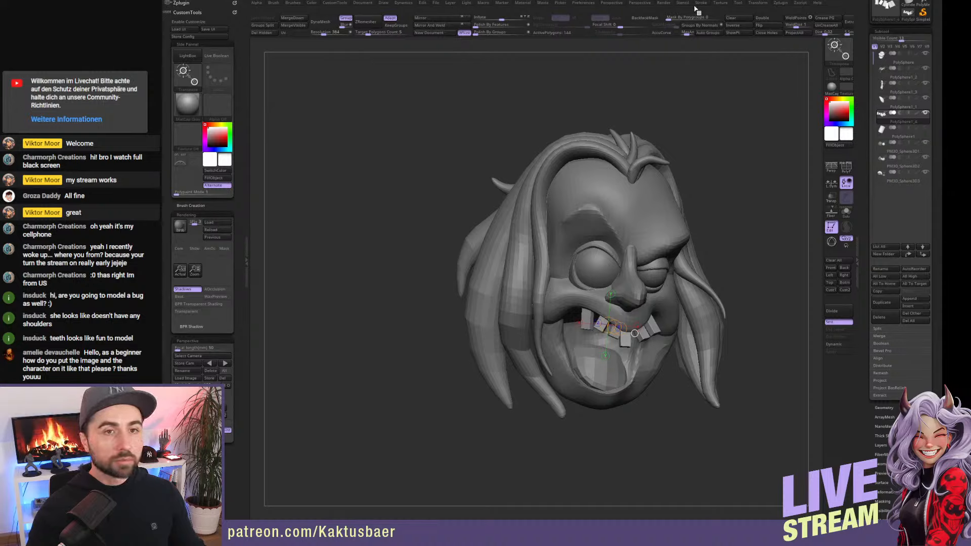
pyautogui.click(720, 3)
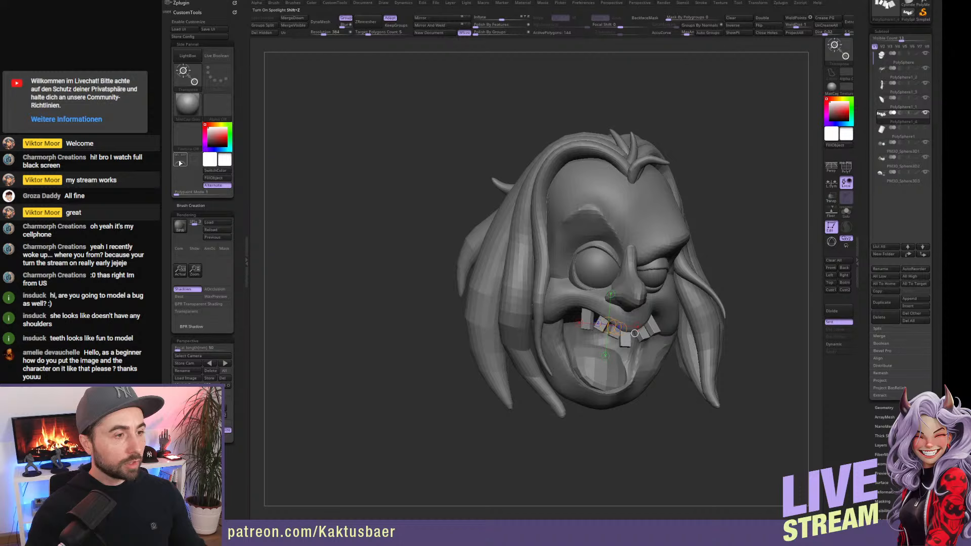
# Toggle Spotlight so the reference image overlays the head again, and put the tool tray away.
pyautogui.click(179, 163)
pyautogui.click(180, 163)
pyautogui.click(180, 162)
pyautogui.click(179, 163)
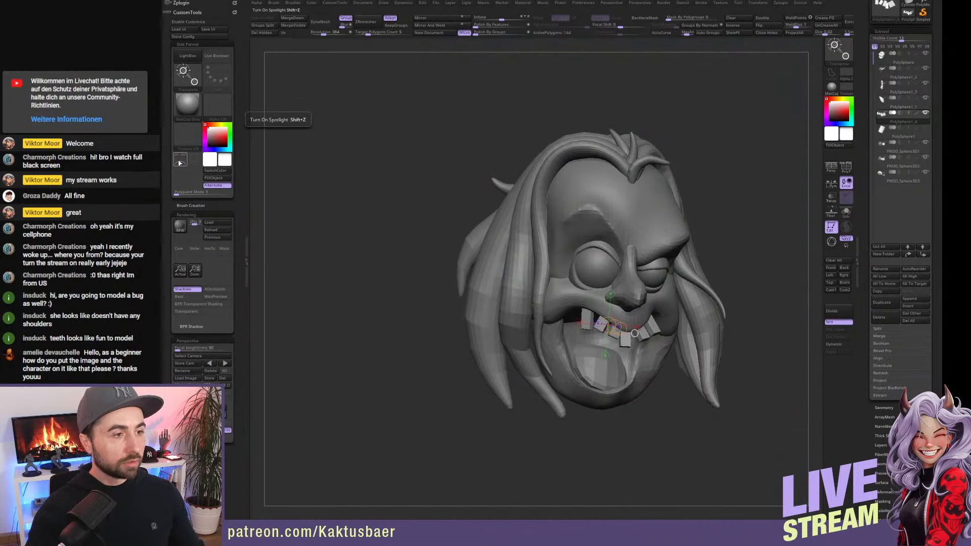
pyautogui.click(179, 162)
pyautogui.click(179, 163)
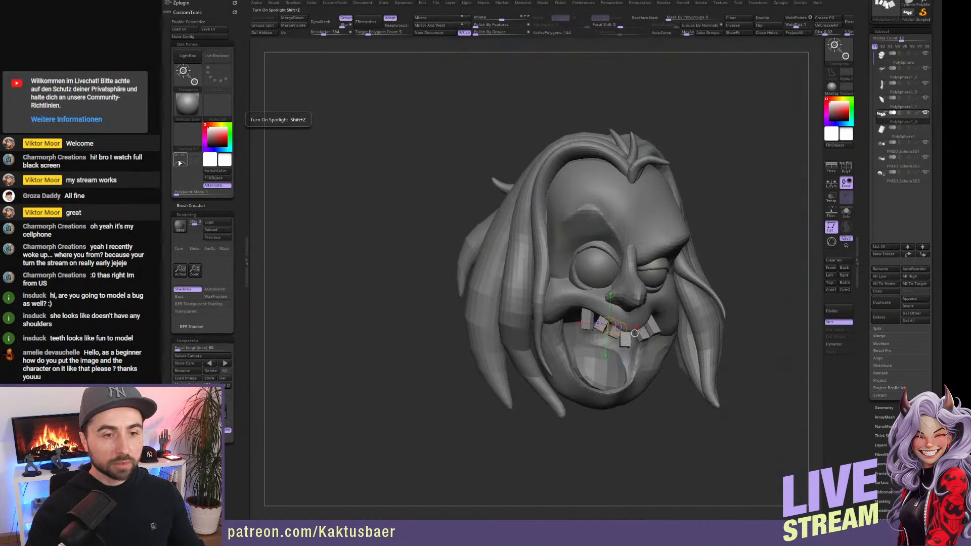
pyautogui.click(180, 163)
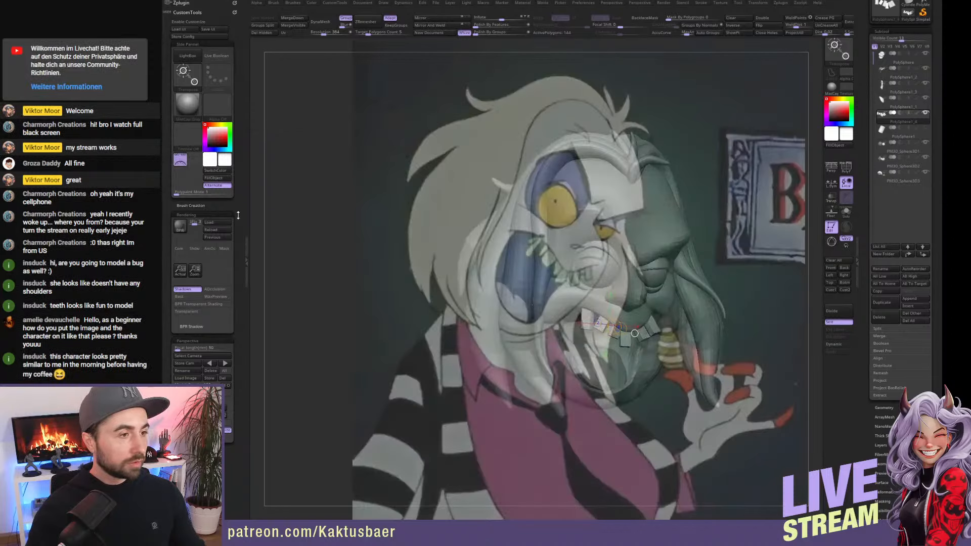
pyautogui.click(245, 238)
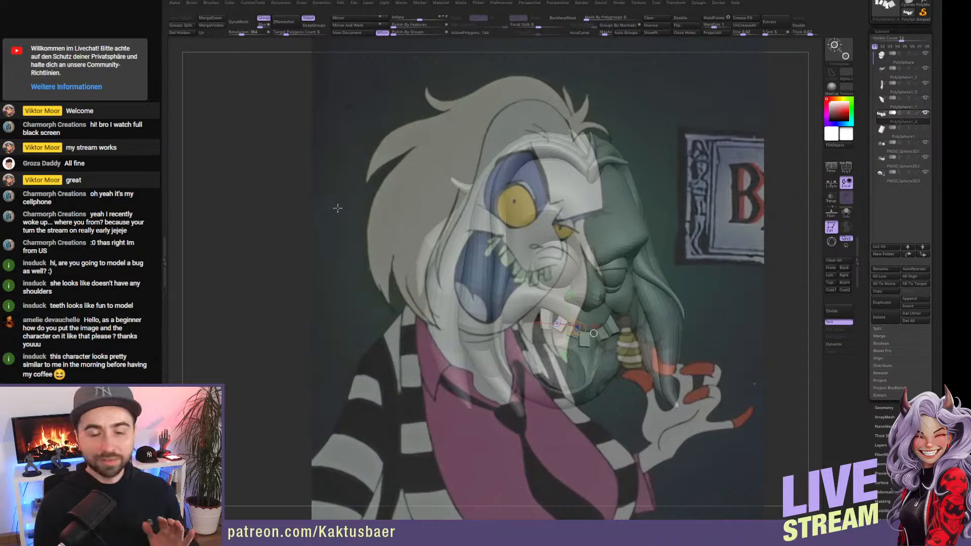
# Restore the stored view matching the reference and place a duplicated tooth in the middle of the upper row.
pyautogui.moveTo(621, 254)
pyautogui.mouseDown(button='right')
pyautogui.moveTo(710, 306)
pyautogui.moveTo(683, 261)
pyautogui.mouseUp(button='right')
pyautogui.press('q')
pyautogui.click(831, 268)
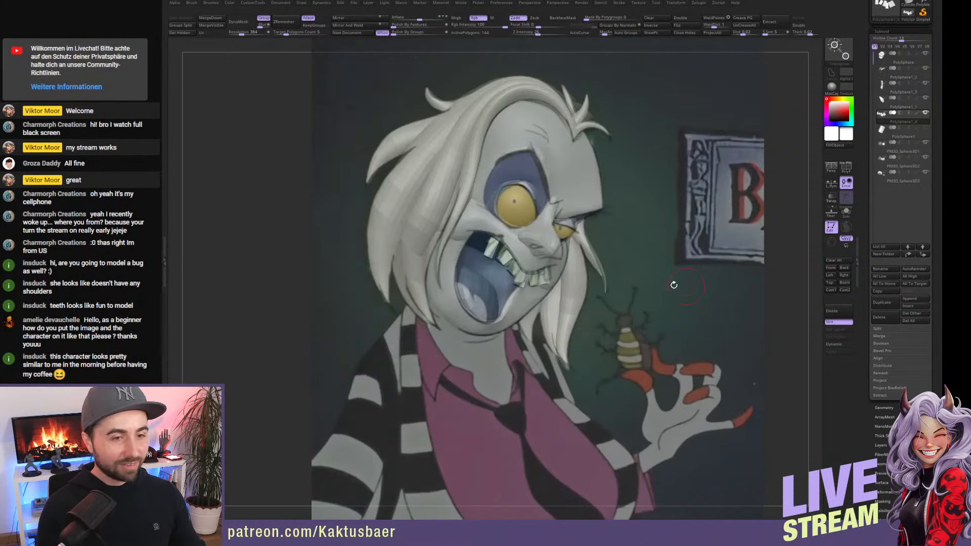
pyautogui.press('r')
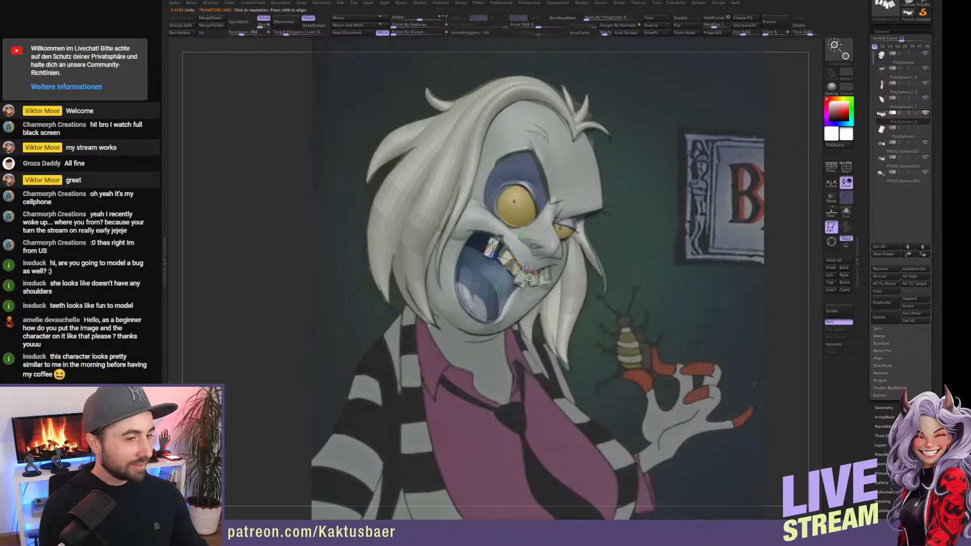
pyautogui.moveTo(489, 287); pyautogui.dragTo(507, 271)
pyautogui.press('e')
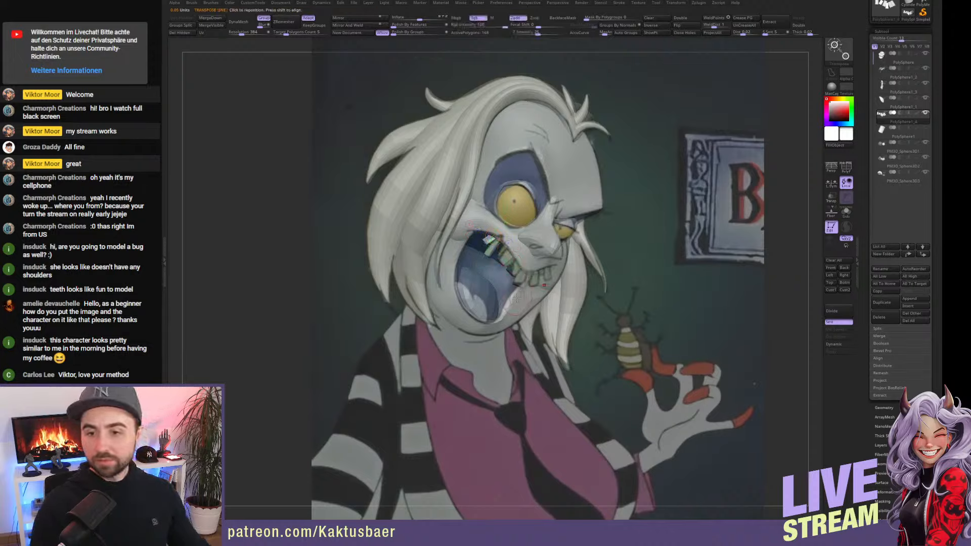
pyautogui.press('q')
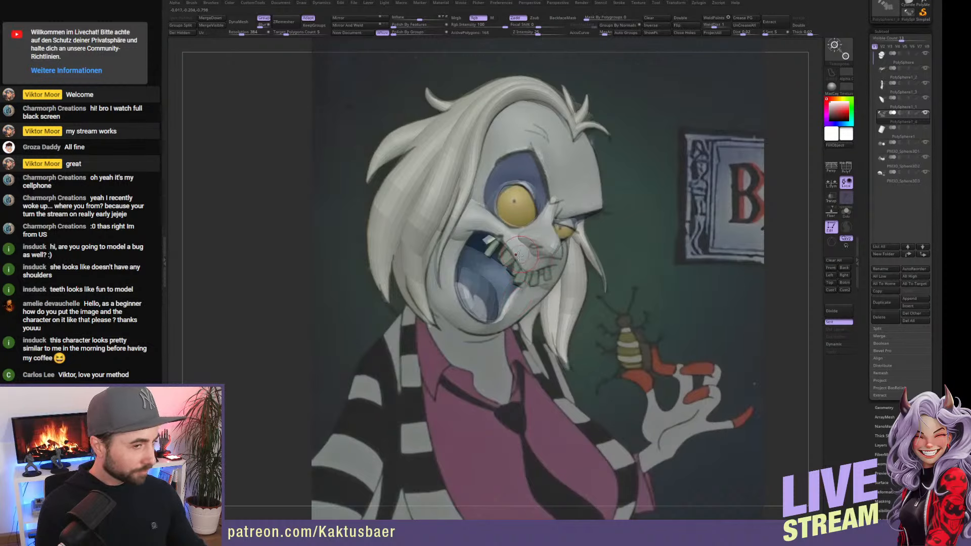
# Place another copied tooth further along the upper row to match the drawn teeth.
pyautogui.press('w')
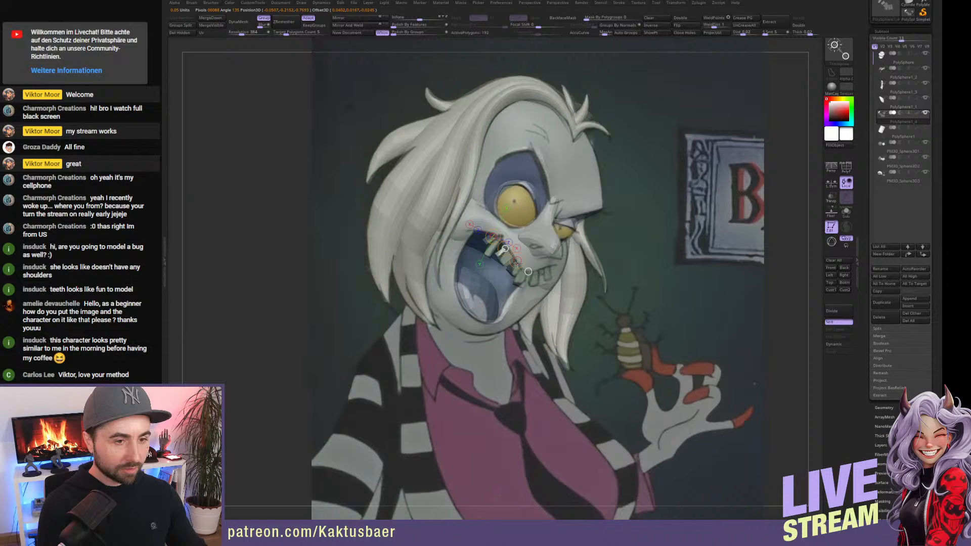
pyautogui.moveTo(498, 256); pyautogui.dragTo(526, 285)
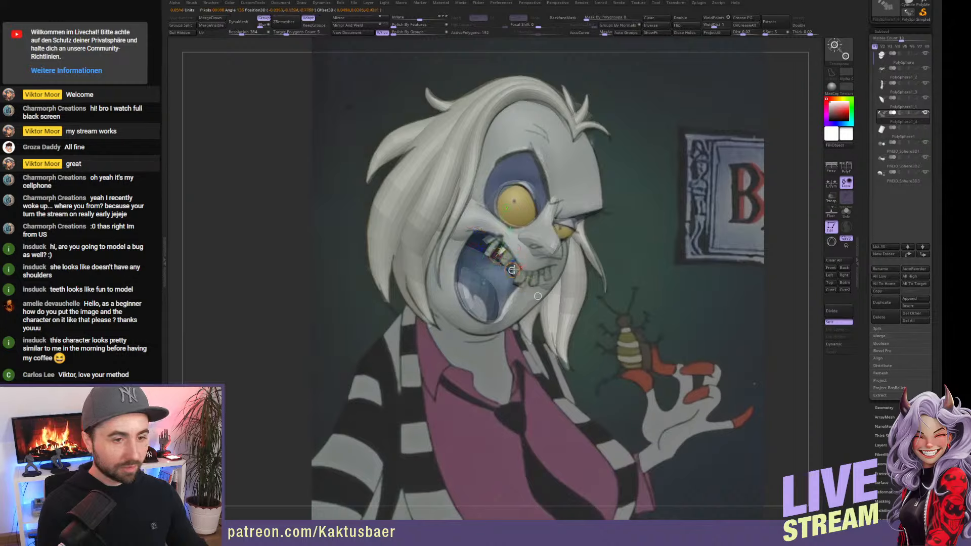
pyautogui.press('q')
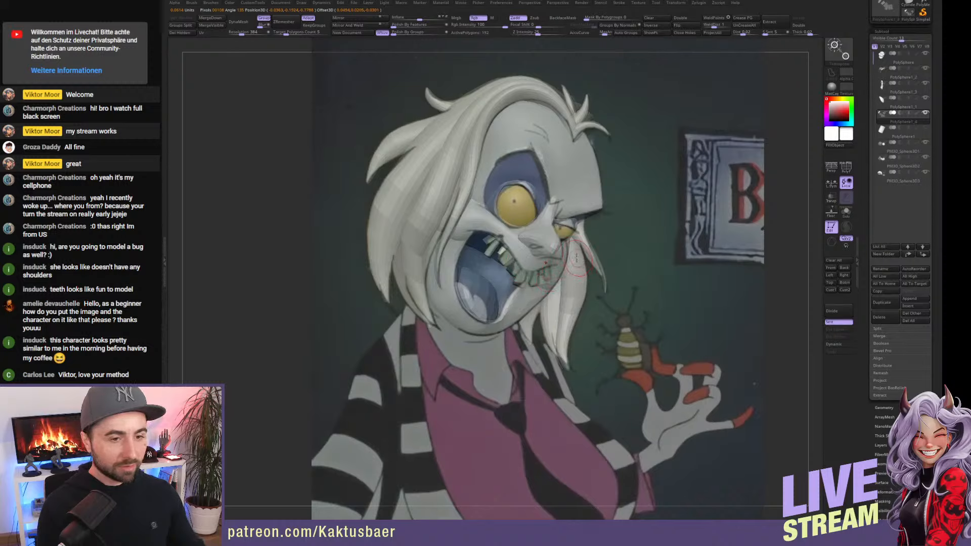
# Isolate the tooth at the far end of the row and align it with the reference, checking it from below.
pyautogui.press('w')
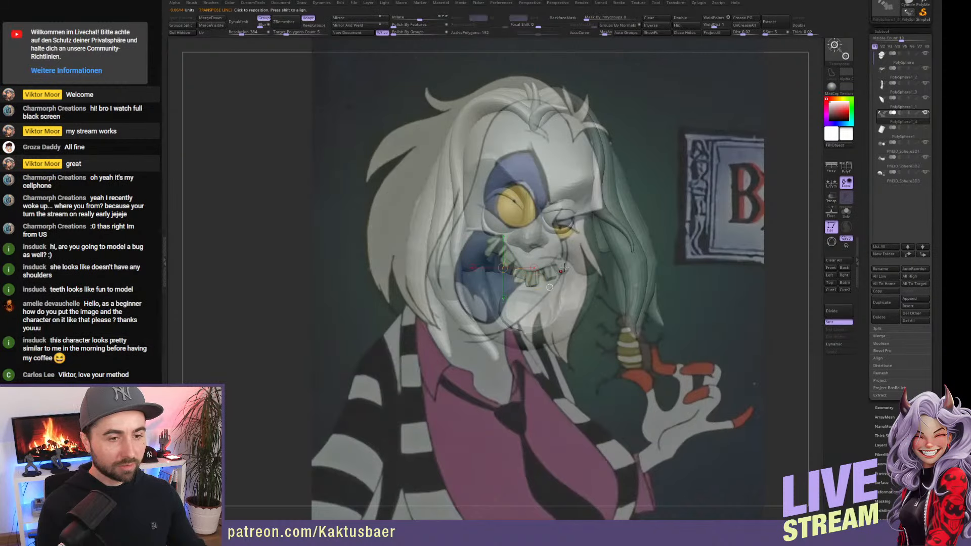
pyautogui.click(829, 275)
pyautogui.keyDown('ctrl'); pyautogui.click(544, 280); pyautogui.keyUp('ctrl')
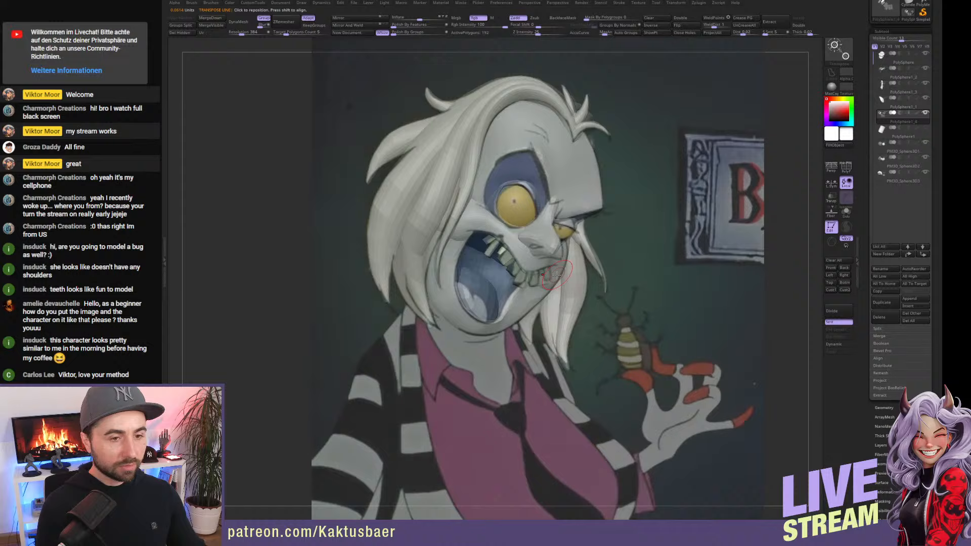
pyautogui.moveTo(544, 281); pyautogui.dragTo(598, 272)
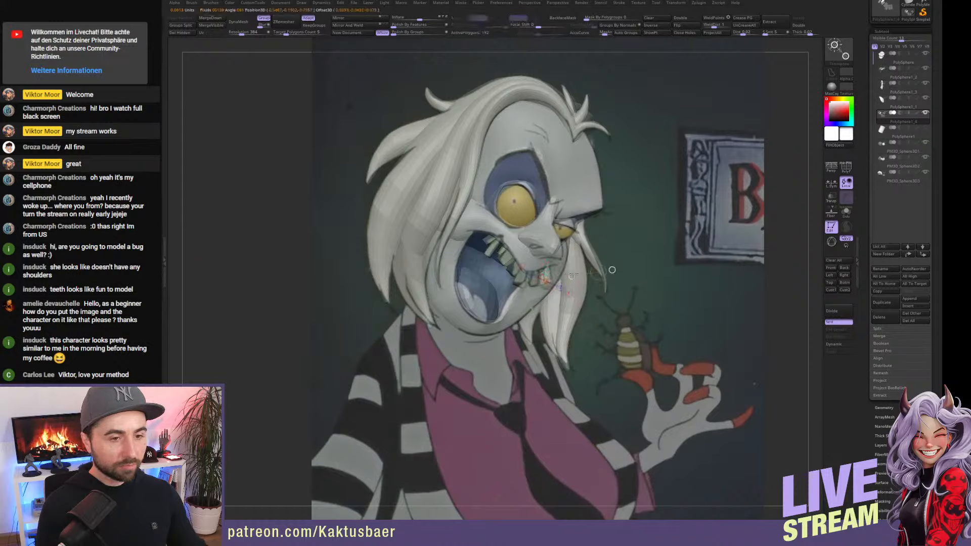
pyautogui.moveTo(580, 275); pyautogui.dragTo(593, 153, button='right')
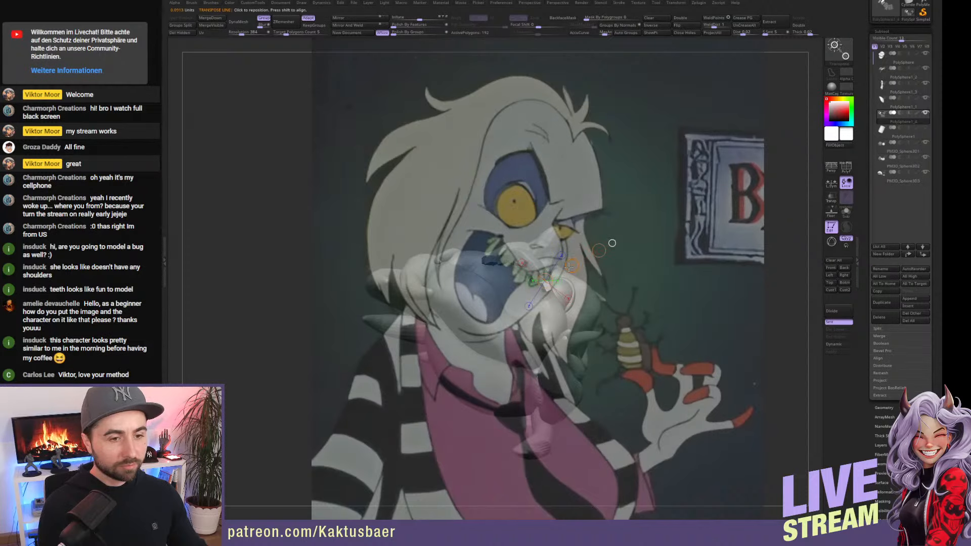
pyautogui.press('q')
pyautogui.moveTo(606, 222); pyautogui.dragTo(738, 271, button='right')
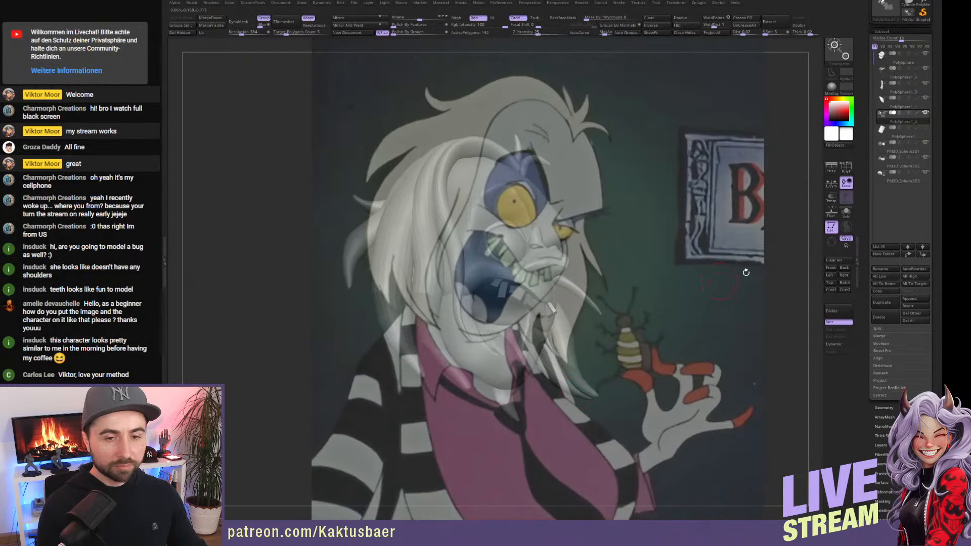
pyautogui.click(830, 268)
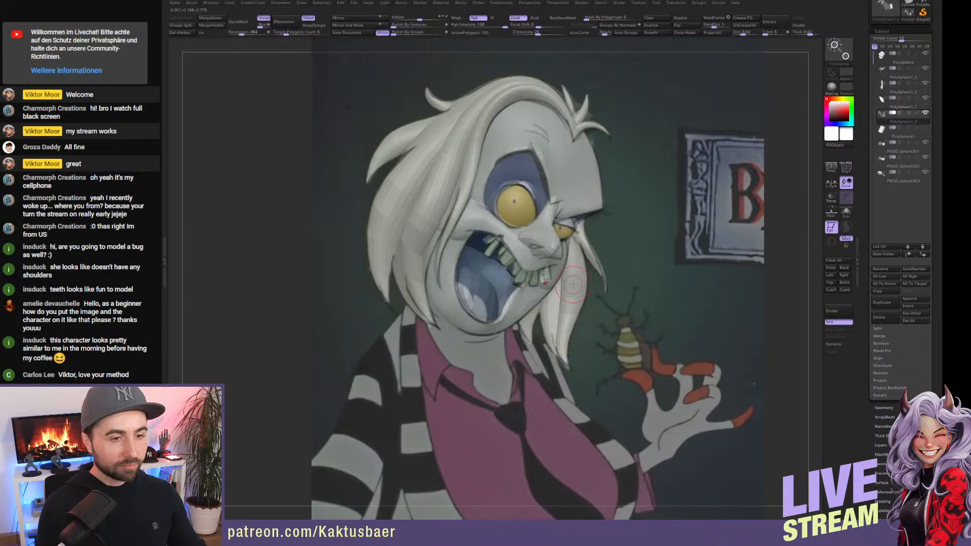
pyautogui.moveTo(536, 265); pyautogui.dragTo(620, 286, button='right')
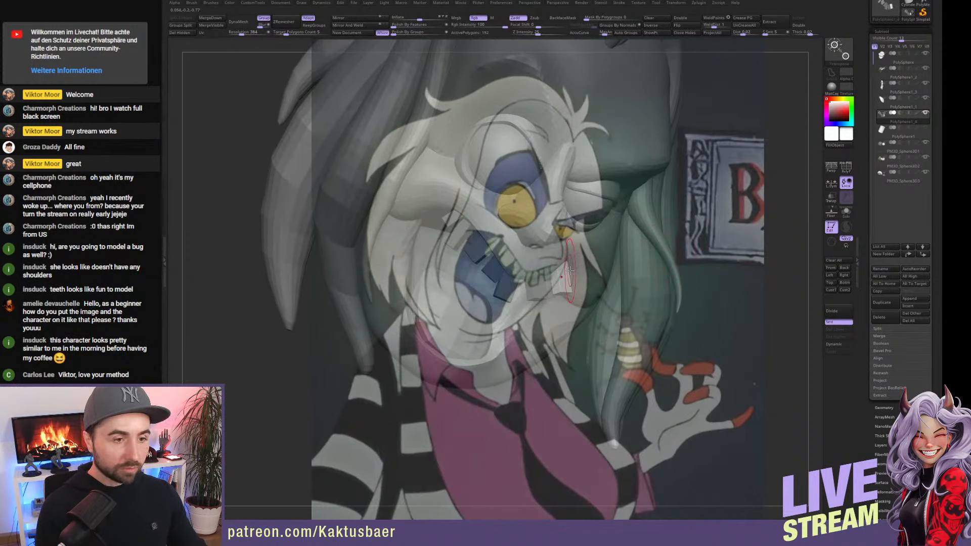
# Hide the reference image and clear the mask on the teeth.
pyautogui.hotkey('shift', 'z')
pyautogui.press('w')
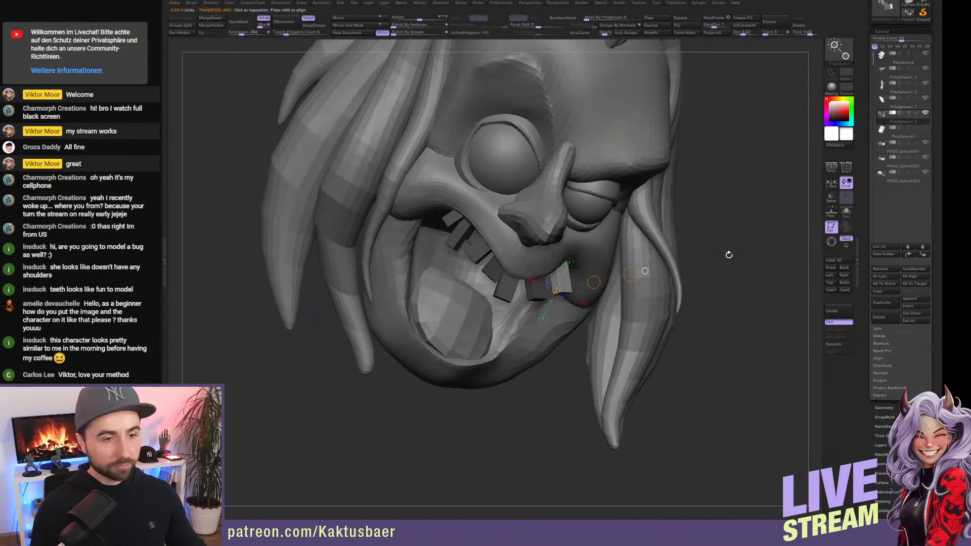
pyautogui.keyDown('ctrl'); pyautogui.moveTo(750, 174); pyautogui.dragTo(737, 238); pyautogui.keyUp('ctrl')
pyautogui.moveTo(546, 202)
pyautogui.keyDown('alt'); pyautogui.mouseDown(button='right')
pyautogui.moveTo(568, 219)
pyautogui.moveTo(574, 187)
pyautogui.moveTo(564, 224)
pyautogui.moveTo(577, 193)
pyautogui.mouseUp(button='right'); pyautogui.keyUp('alt')
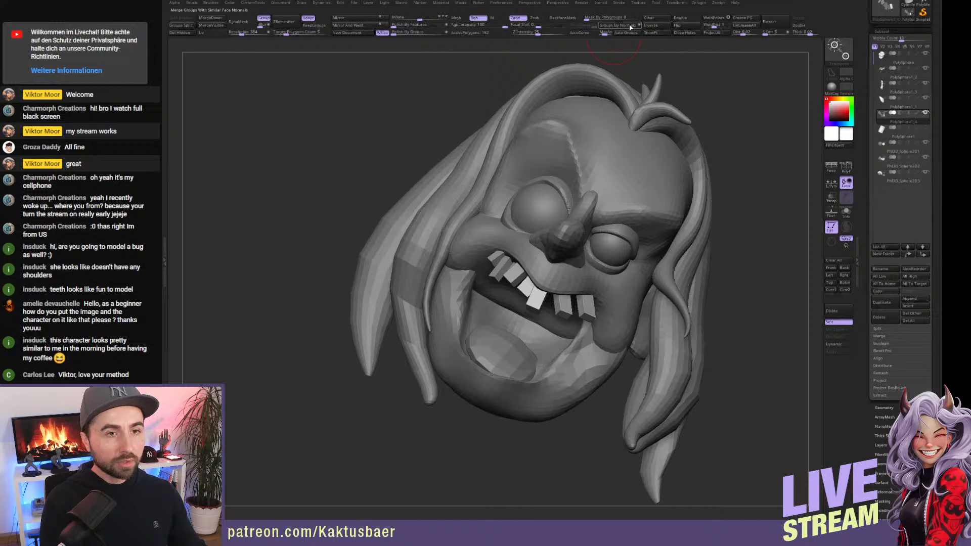
# Try DynaMesh on the teeth at the existing resolution and again at a lower one.
pyautogui.click(239, 23)
pyautogui.hotkey('ctrl', 'z')
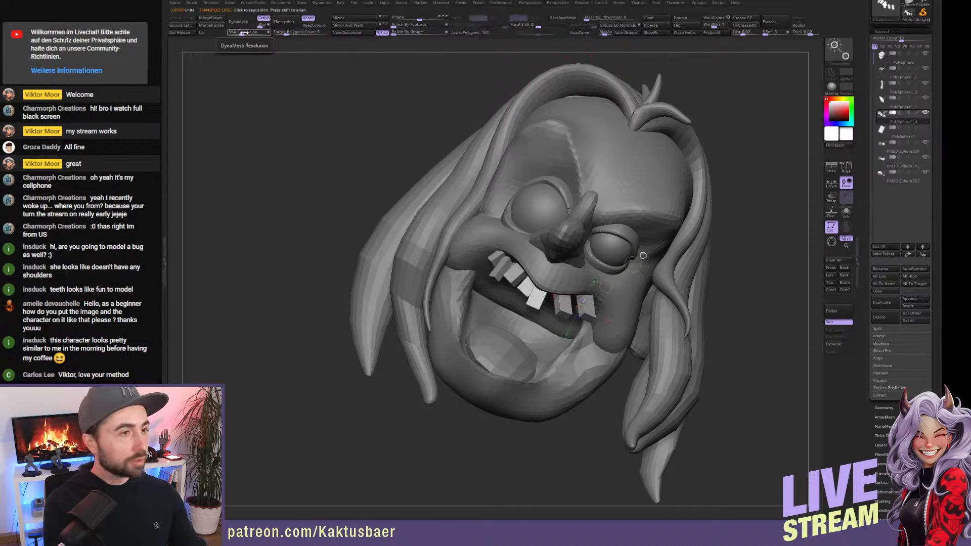
pyautogui.moveTo(242, 32)
pyautogui.mouseDown()
pyautogui.moveTo(267, 34)
pyautogui.moveTo(242, 33)
pyautogui.mouseUp()
pyautogui.click(239, 21)
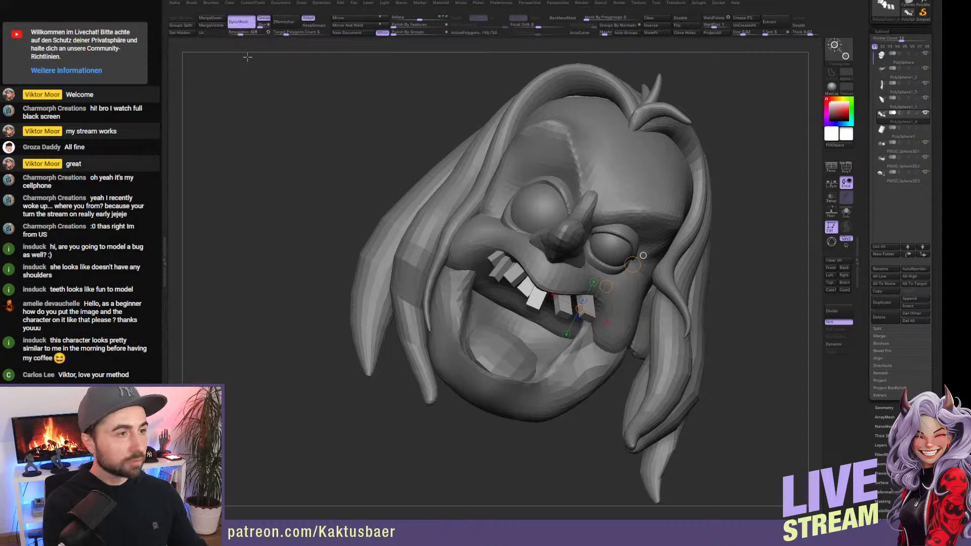
# Undo the last DynaMesh and remesh the teeth with DynaMesh at resolution 72.
pyautogui.moveTo(243, 33); pyautogui.dragTo(239, 34)
pyautogui.hotkey('ctrl', 'z')
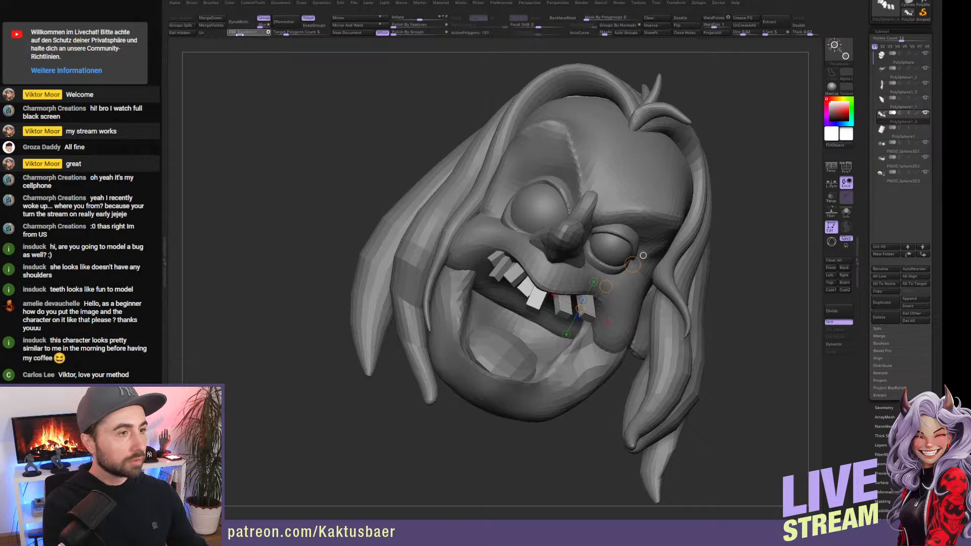
pyautogui.click(238, 21)
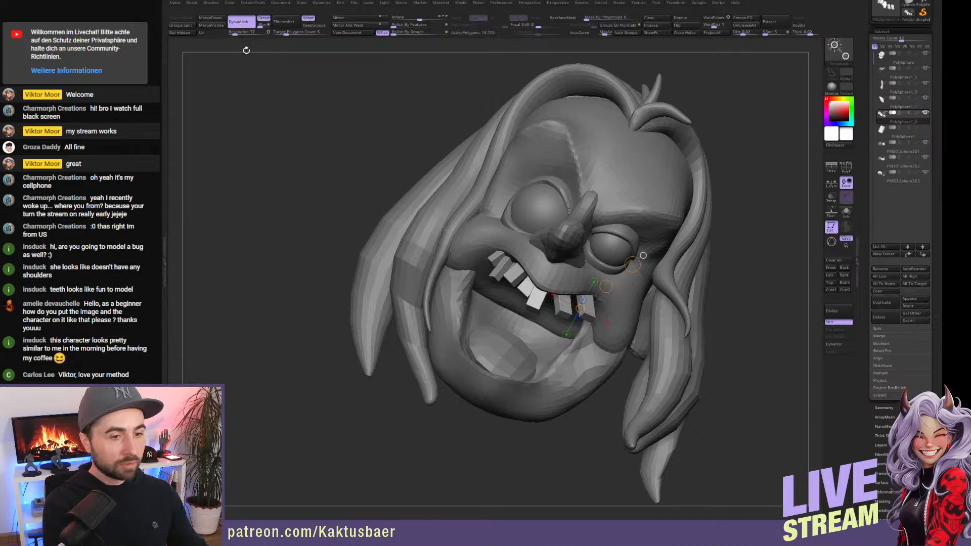
# Set Mask By Polygroups to 100 so each tooth can be brushed separately.
pyautogui.press('q')
pyautogui.moveTo(497, 271)
pyautogui.mouseDown(button='right')
pyautogui.moveTo(510, 273)
pyautogui.moveTo(505, 313)
pyautogui.mouseUp(button='right')
pyautogui.moveTo(465, 260); pyautogui.dragTo(495, 257, button='right')
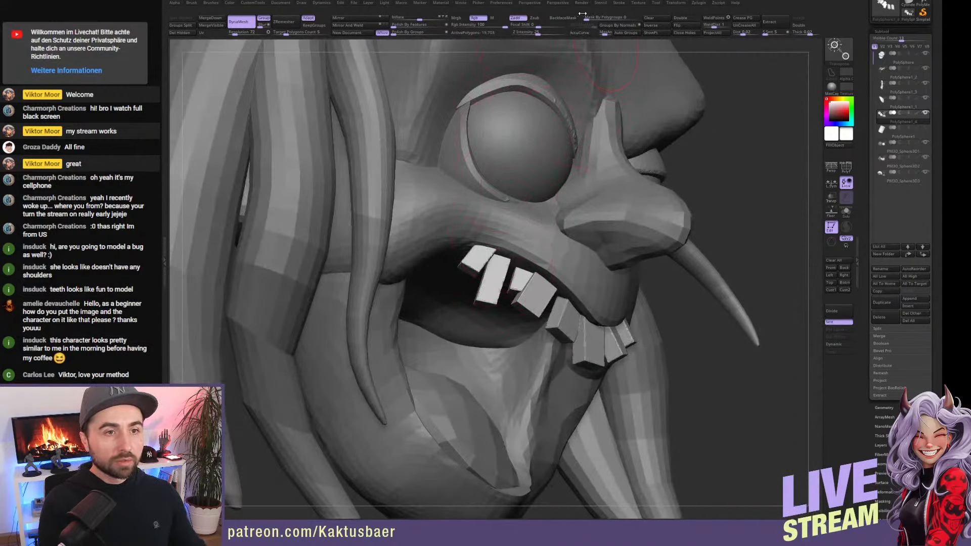
pyautogui.moveTo(636, 17); pyautogui.dragTo(640, 18)
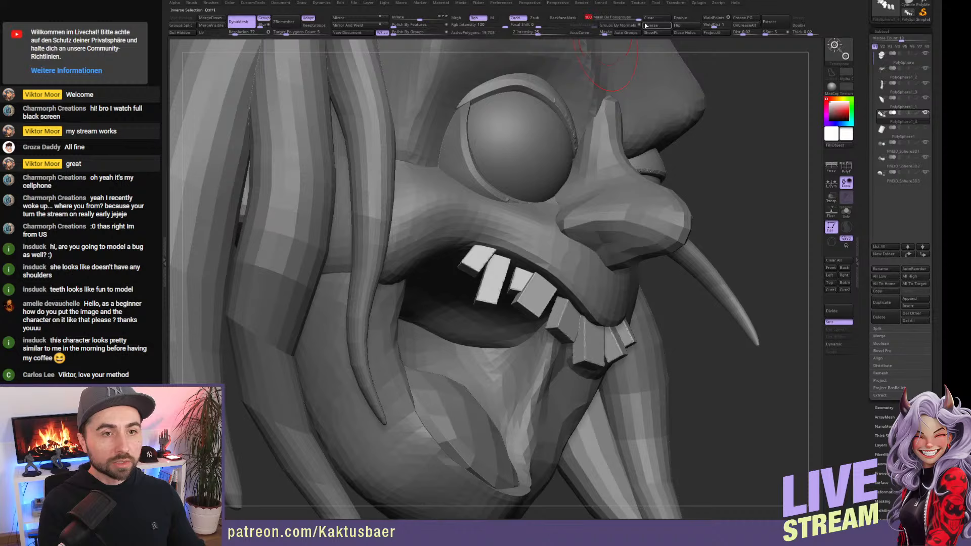
pyautogui.moveTo(521, 244); pyautogui.dragTo(490, 244, button='right')
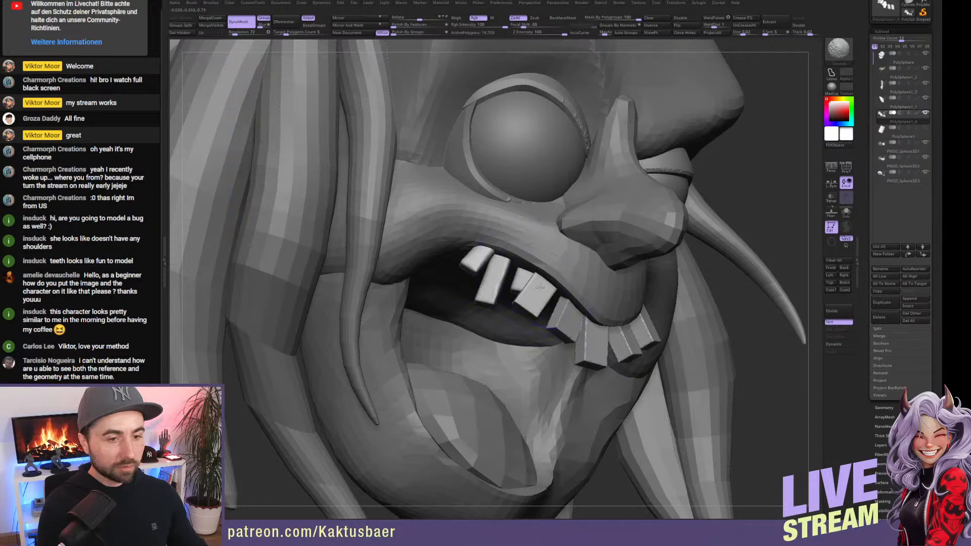
# Smooth the hard edges of the front teeth in the middle of the upper row.
pyautogui.moveTo(567, 319)
pyautogui.keyDown('shift'); pyautogui.mouseDown()
pyautogui.moveTo(563, 305)
pyautogui.moveTo(599, 341)
pyautogui.mouseUp(); pyautogui.keyUp('shift')
pyautogui.press('w')
pyautogui.moveTo(672, 324); pyautogui.dragTo(638, 319, button='right')
pyautogui.moveTo(640, 340); pyautogui.dragTo(635, 317)
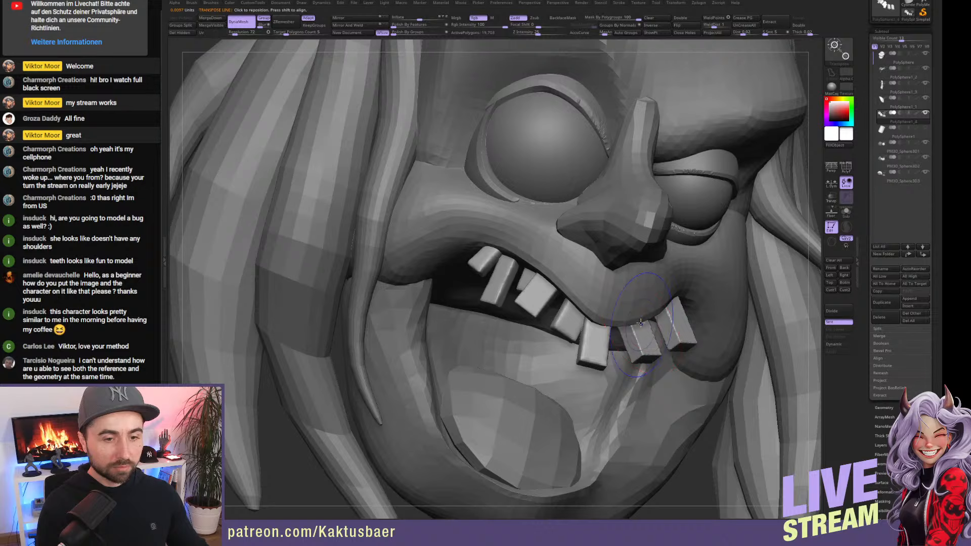
pyautogui.moveTo(662, 346); pyautogui.dragTo(633, 330, button='right')
pyautogui.moveTo(632, 331)
pyautogui.mouseDown()
pyautogui.moveTo(647, 359)
pyautogui.moveTo(589, 368)
pyautogui.mouseUp()
# Smooth the remaining sharp corners of the front teeth and the edges of the tooth at the far end.
pyautogui.press('q')
pyautogui.press('w')
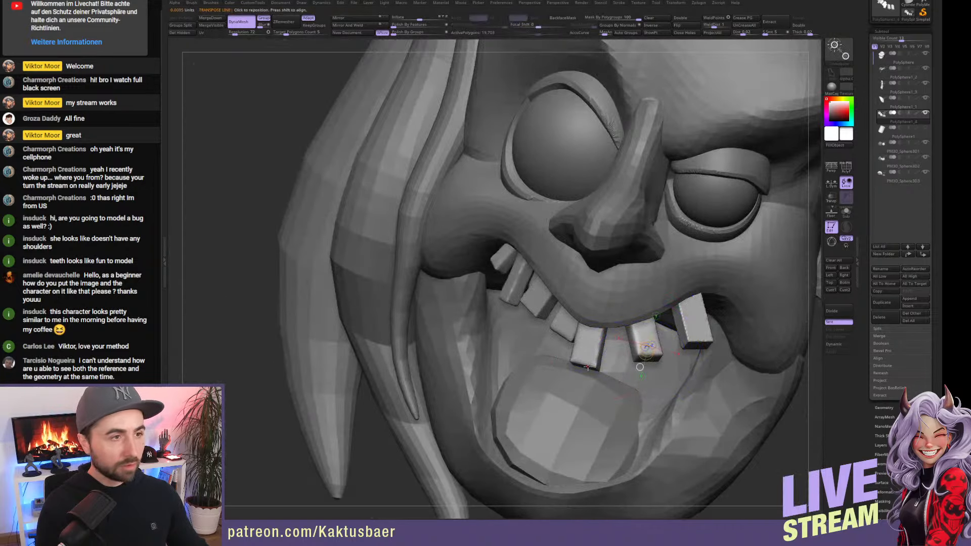
pyautogui.press('q')
pyautogui.moveTo(594, 356)
pyautogui.keyDown('shift'); pyautogui.mouseDown()
pyautogui.moveTo(587, 360)
pyautogui.moveTo(675, 336)
pyautogui.moveTo(690, 308)
pyautogui.mouseUp(); pyautogui.keyUp('shift')
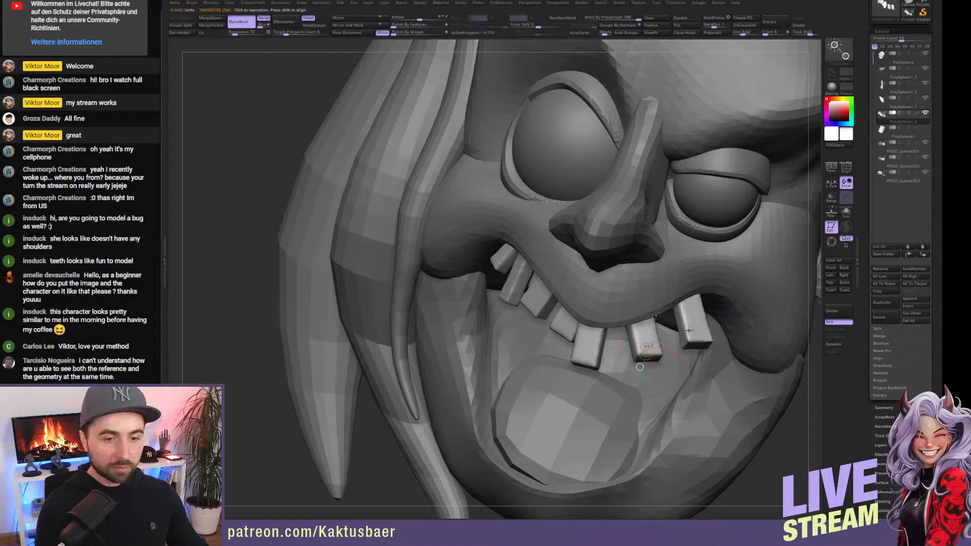
# Switch to the Move brush and smooth the lower edge of the tooth at the far end of the upper row.
pyautogui.press('q')
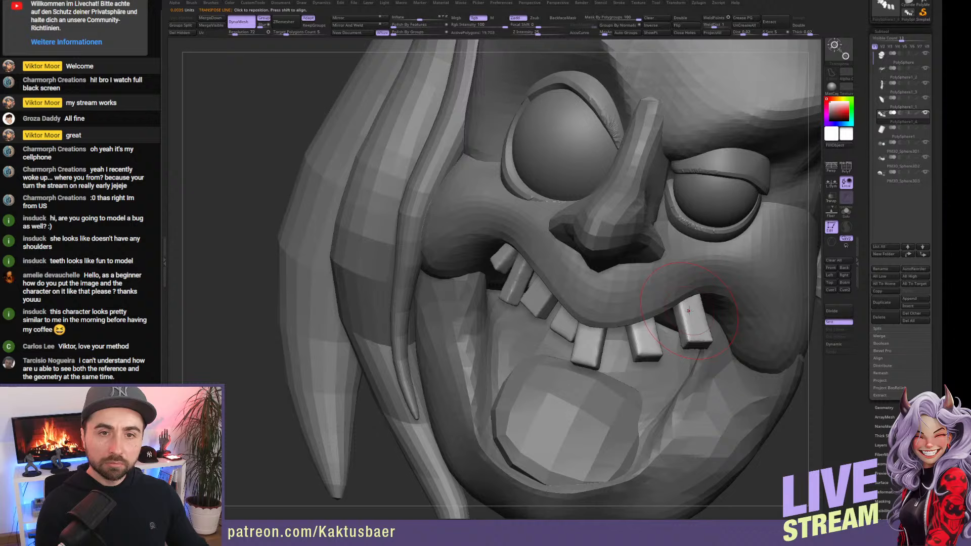
pyautogui.press('b')
pyautogui.press('m')
pyautogui.press('v')
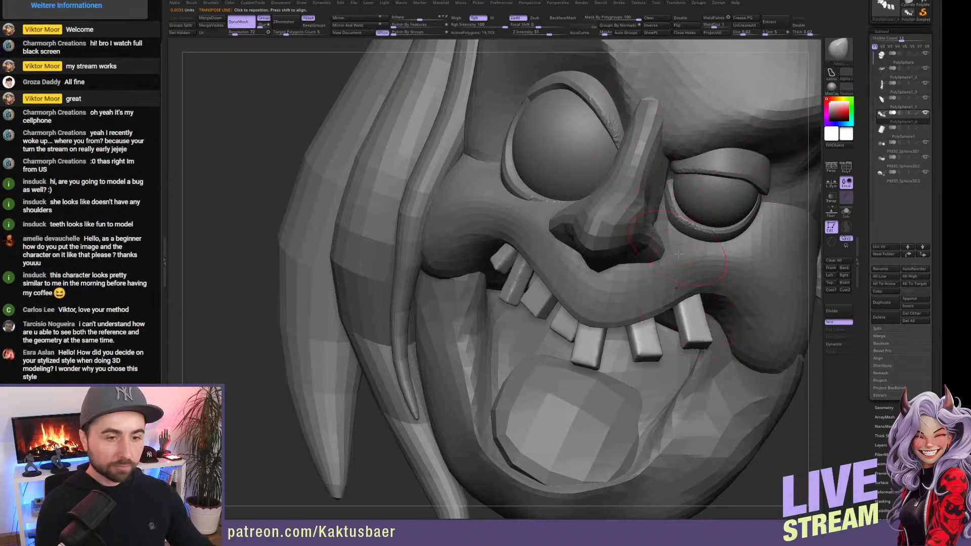
pyautogui.press('shift')
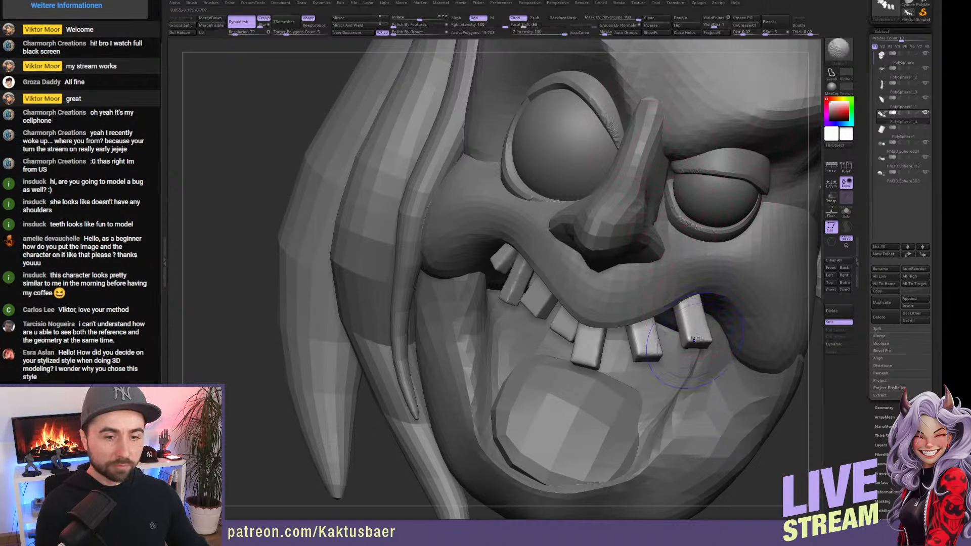
pyautogui.moveTo(694, 340); pyautogui.dragTo(581, 342, button='right')
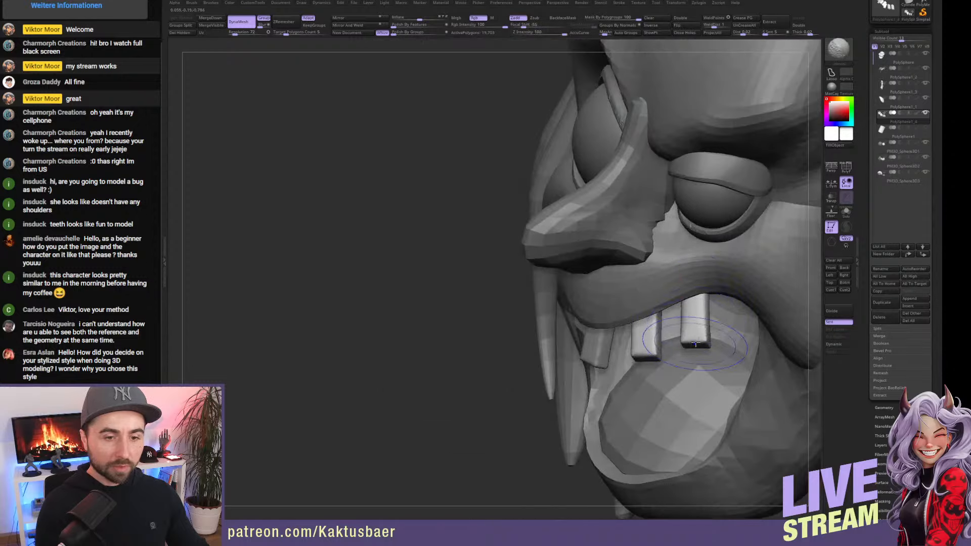
pyautogui.moveTo(695, 344); pyautogui.dragTo(715, 336, button='right')
# Turn on BackfaceMask and reshape the undersides of the teeth along the upper row with the Move brush.
pyautogui.moveTo(643, 348)
pyautogui.mouseDown(button='right')
pyautogui.moveTo(661, 307)
pyautogui.moveTo(641, 277)
pyautogui.mouseUp(button='right')
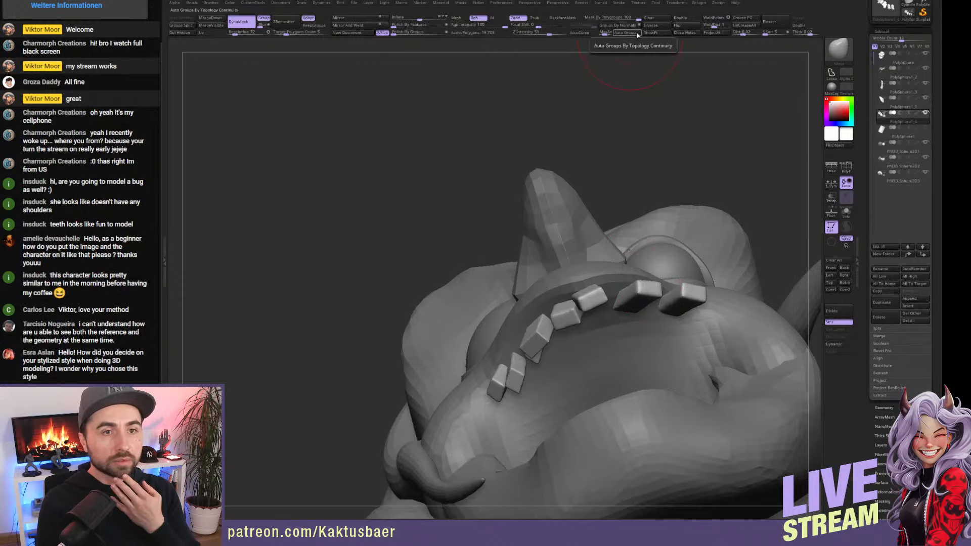
pyautogui.click(562, 17)
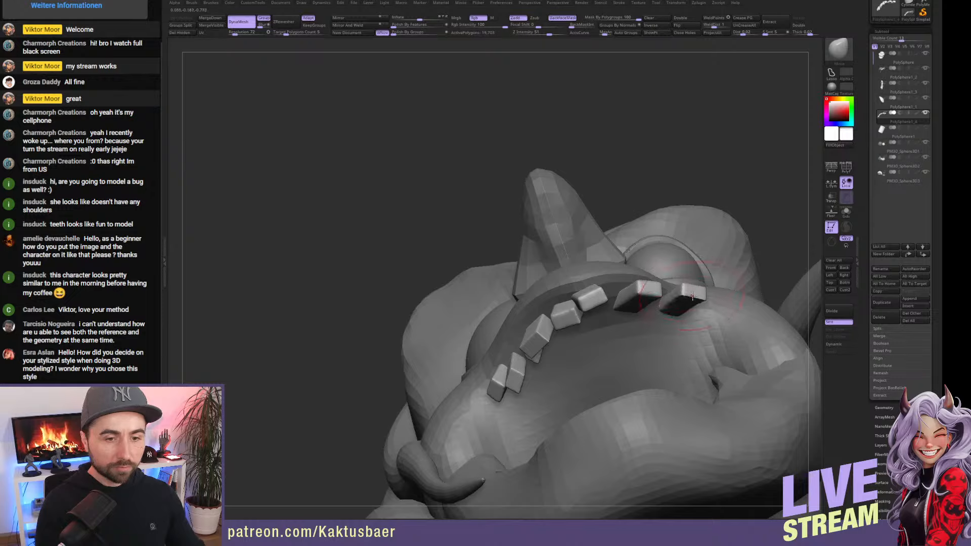
pyautogui.keyDown('shift'); pyautogui.moveTo(692, 295); pyautogui.dragTo(683, 291); pyautogui.keyUp('shift')
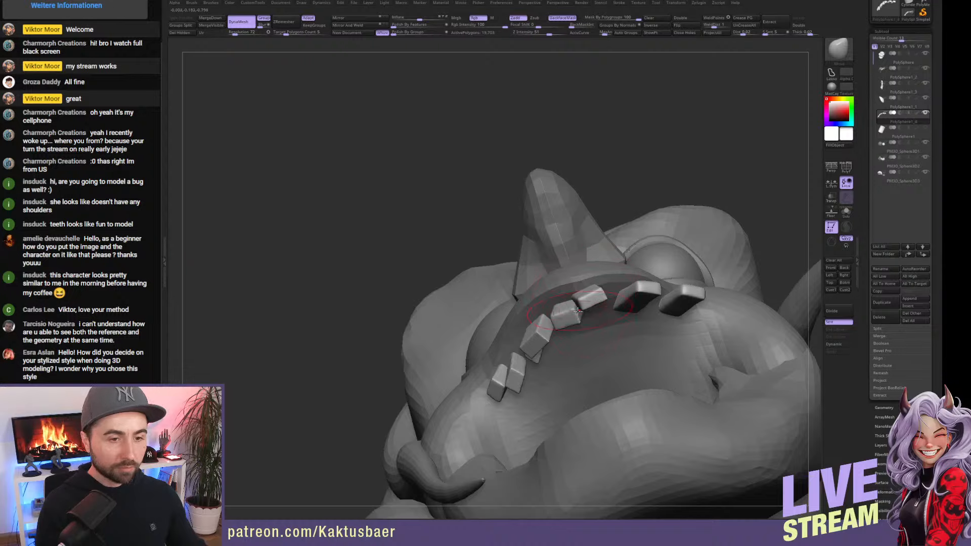
pyautogui.moveTo(571, 322); pyautogui.dragTo(568, 314)
pyautogui.moveTo(567, 313)
pyautogui.mouseDown(button='right')
pyautogui.moveTo(502, 285)
pyautogui.moveTo(533, 321)
pyautogui.mouseUp(button='right')
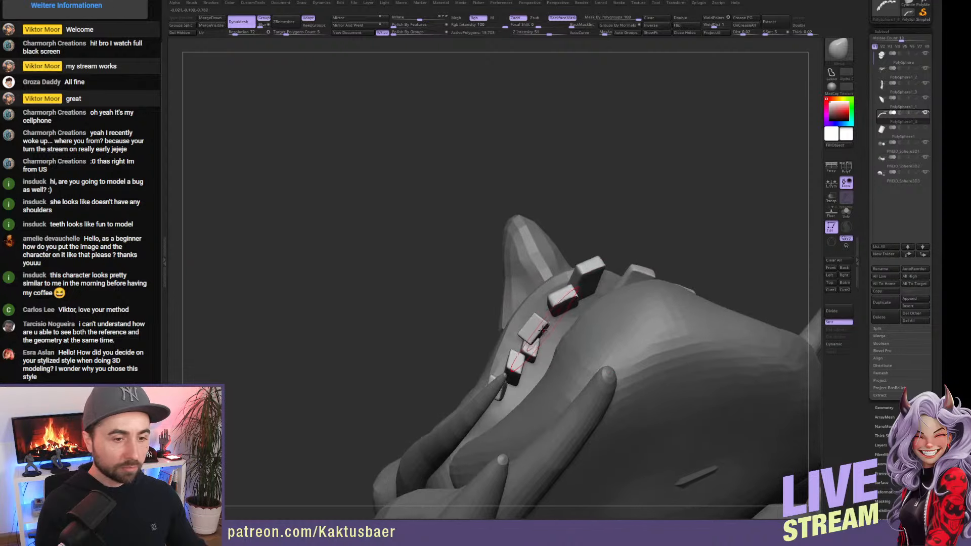
pyautogui.moveTo(534, 354); pyautogui.dragTo(525, 372, button='right')
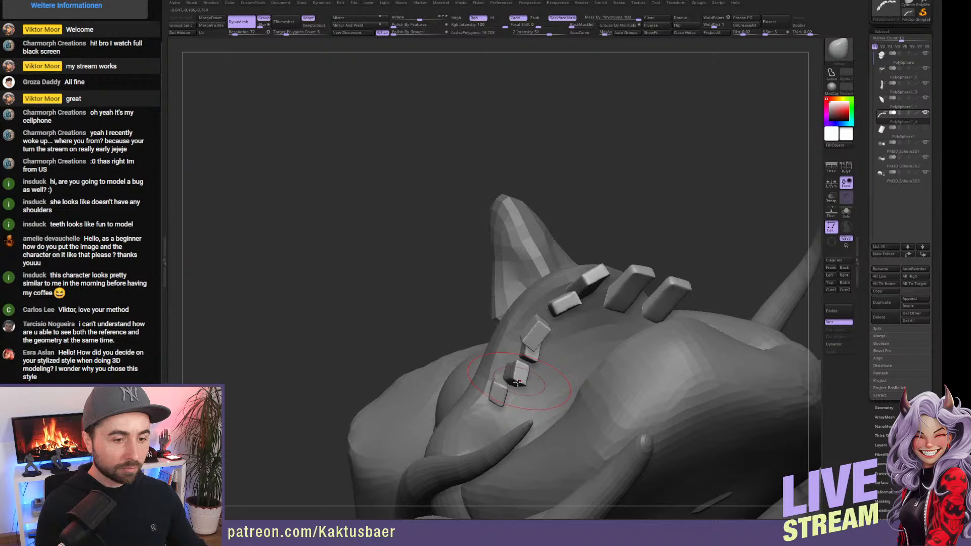
pyautogui.moveTo(517, 382); pyautogui.dragTo(505, 392)
pyautogui.moveTo(503, 401); pyautogui.dragTo(513, 389, button='right')
pyautogui.moveTo(526, 401); pyautogui.dragTo(513, 388)
pyautogui.moveTo(513, 388); pyautogui.dragTo(502, 400, button='right')
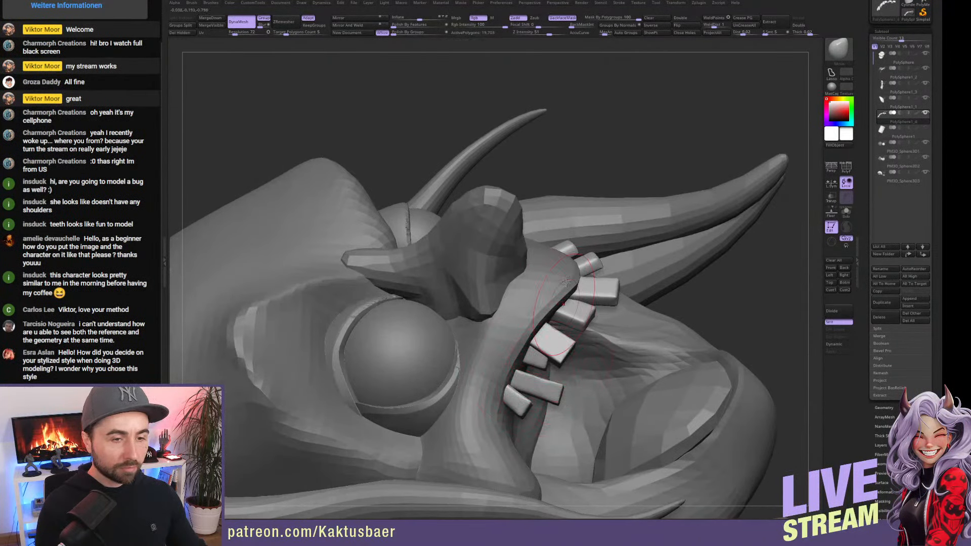
# Raise the backface mask intensity and refine the shape of the front teeth with Move and smoothing strokes.
pyautogui.moveTo(579, 25); pyautogui.dragTo(597, 26)
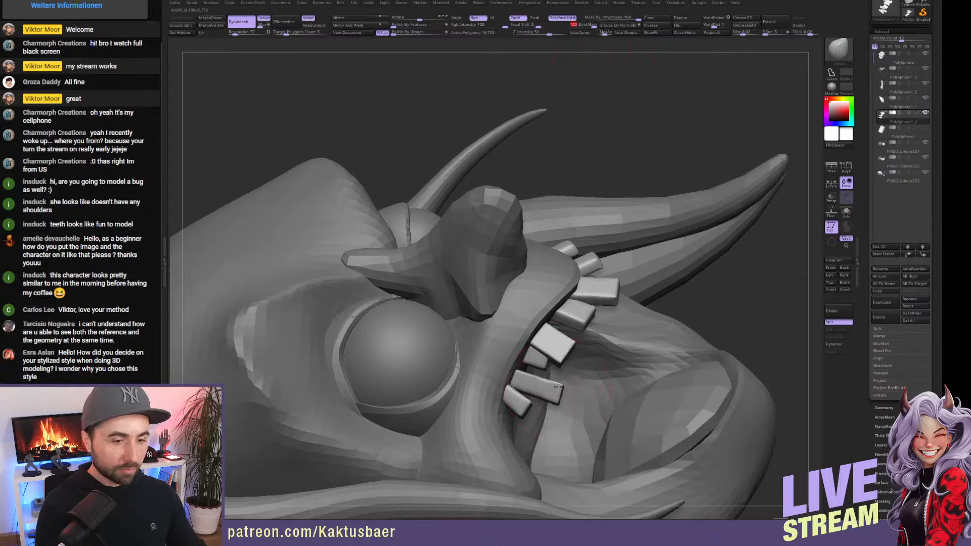
pyautogui.moveTo(562, 352); pyautogui.dragTo(567, 346)
pyautogui.moveTo(566, 347); pyautogui.dragTo(559, 377, button='right')
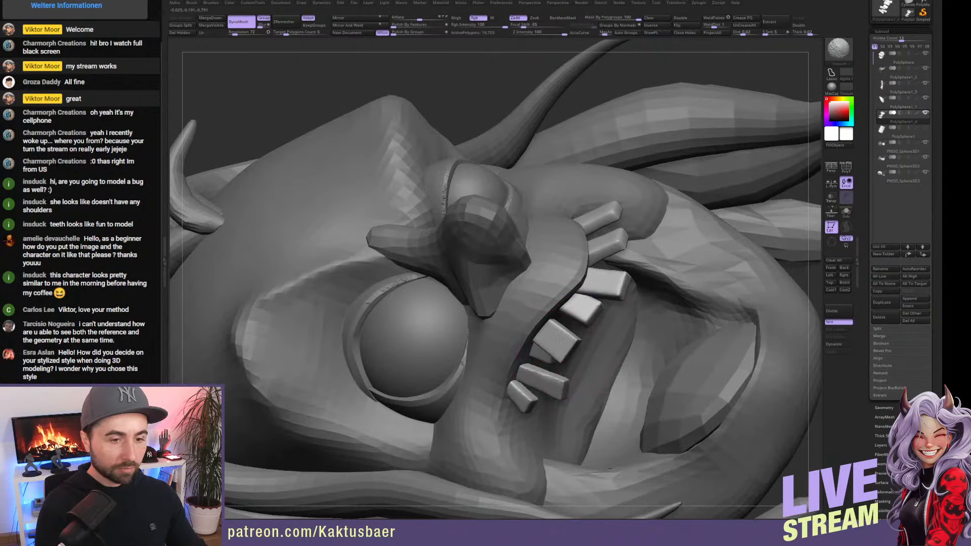
pyautogui.keyDown('shift'); pyautogui.moveTo(557, 339); pyautogui.dragTo(570, 340); pyautogui.keyUp('shift')
pyautogui.moveTo(590, 315)
pyautogui.mouseDown(button='right')
pyautogui.moveTo(620, 290)
pyautogui.moveTo(594, 235)
pyautogui.mouseUp(button='right')
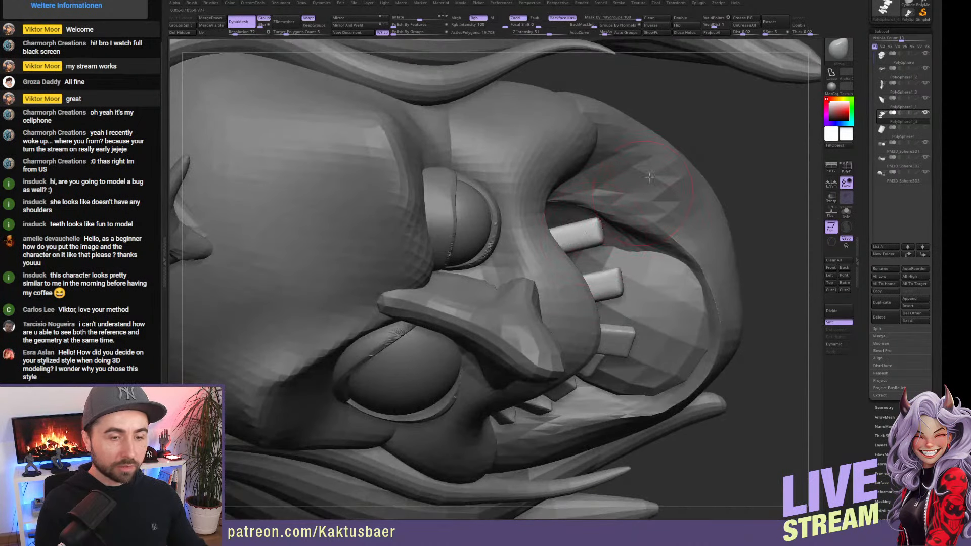
# Inspect the finished teeth from several sides and compare the head with the Spotlight reference image overlaid on it.
pyautogui.moveTo(649, 176)
pyautogui.mouseDown(button='right')
pyautogui.moveTo(617, 330)
pyautogui.moveTo(611, 290)
pyautogui.moveTo(546, 283)
pyautogui.moveTo(604, 334)
pyautogui.mouseUp(button='right')
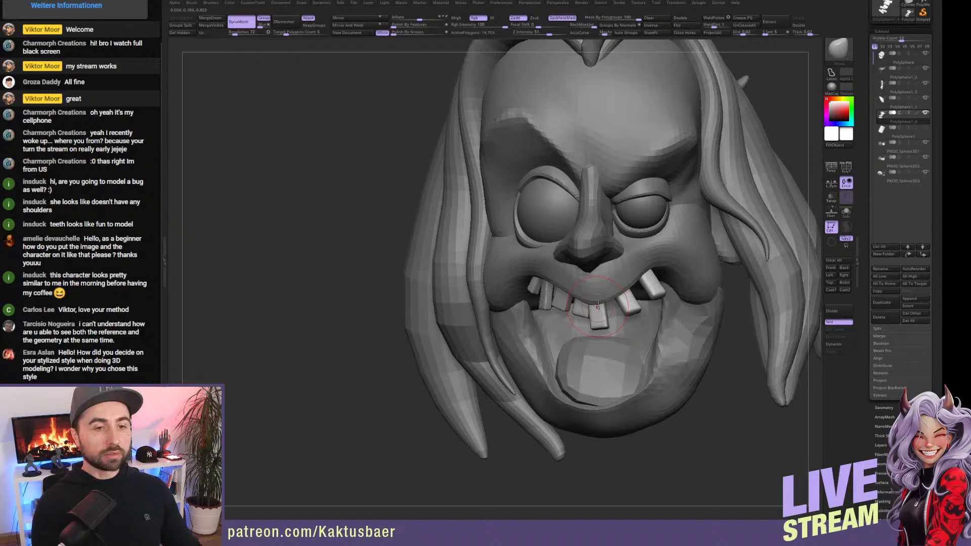
pyautogui.moveTo(633, 289)
pyautogui.mouseDown(button='right')
pyautogui.moveTo(600, 269)
pyautogui.moveTo(604, 296)
pyautogui.mouseUp(button='right')
pyautogui.moveTo(604, 295)
pyautogui.mouseDown(button='right')
pyautogui.moveTo(576, 289)
pyautogui.moveTo(553, 299)
pyautogui.moveTo(590, 291)
pyautogui.mouseUp(button='right')
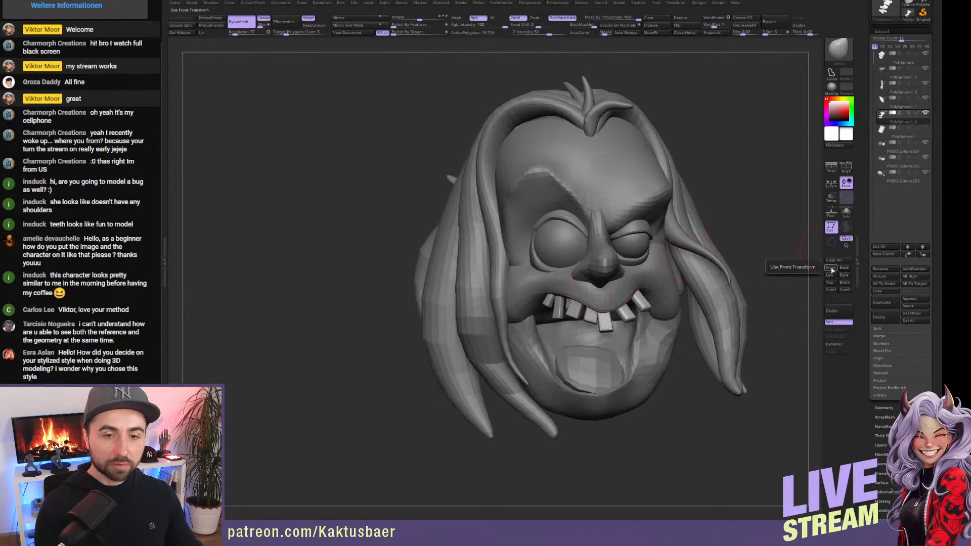
pyautogui.moveTo(798, 271); pyautogui.dragTo(691, 282, button='right')
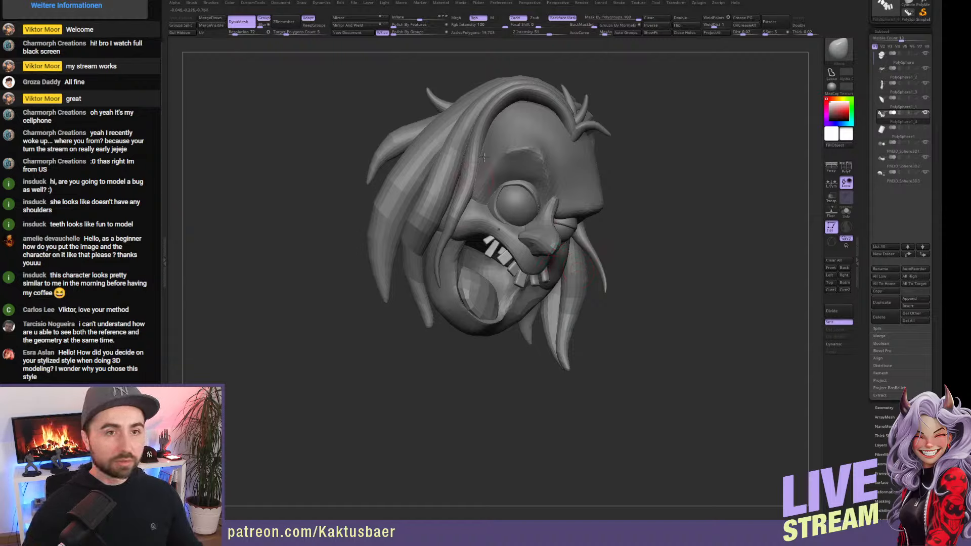
pyautogui.click(165, 226)
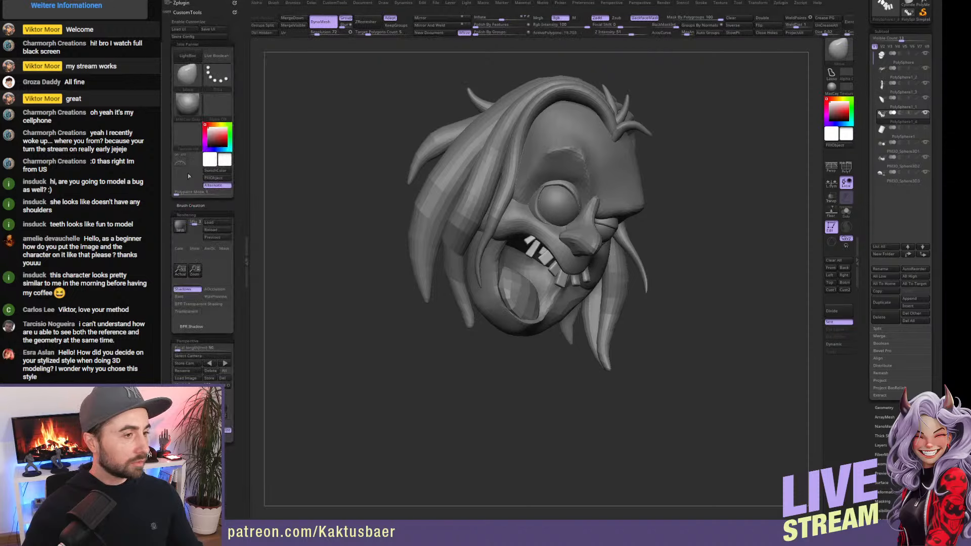
pyautogui.click(187, 142)
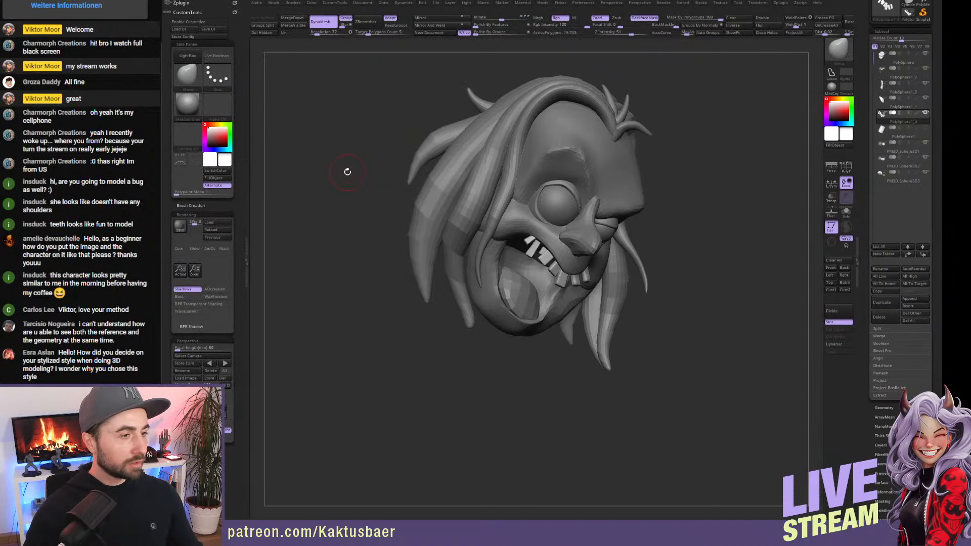
pyautogui.hotkey('shift', 'z')
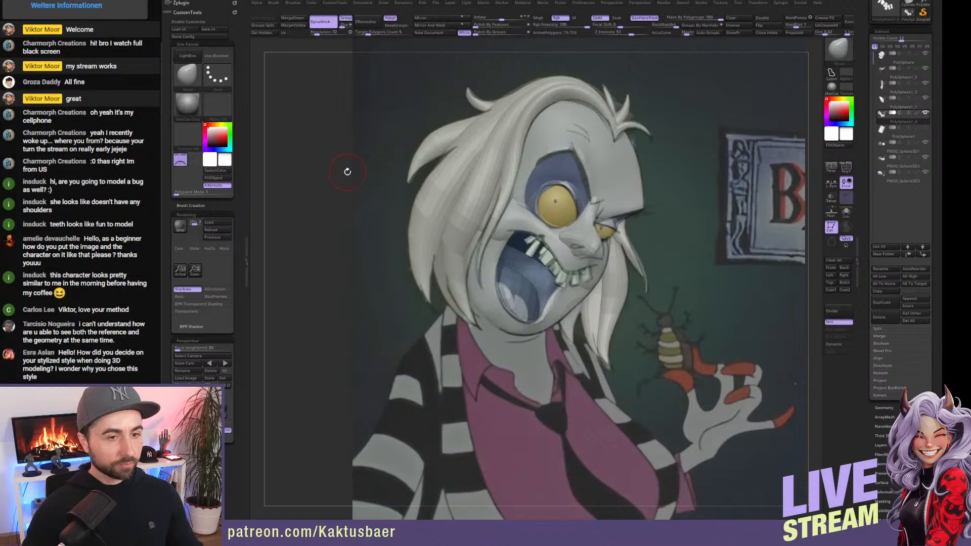
pyautogui.press('z')
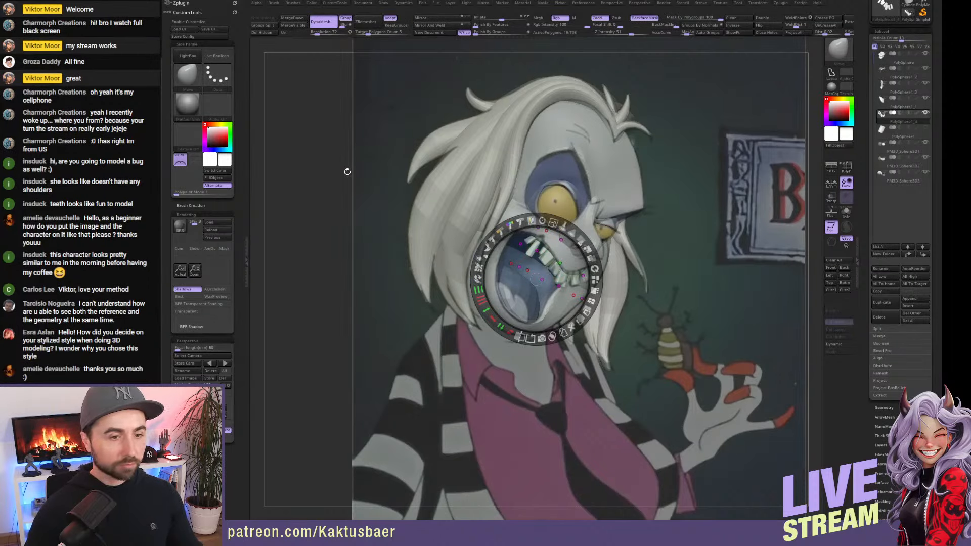
pyautogui.moveTo(601, 241); pyautogui.dragTo(568, 254)
pyautogui.press('z')
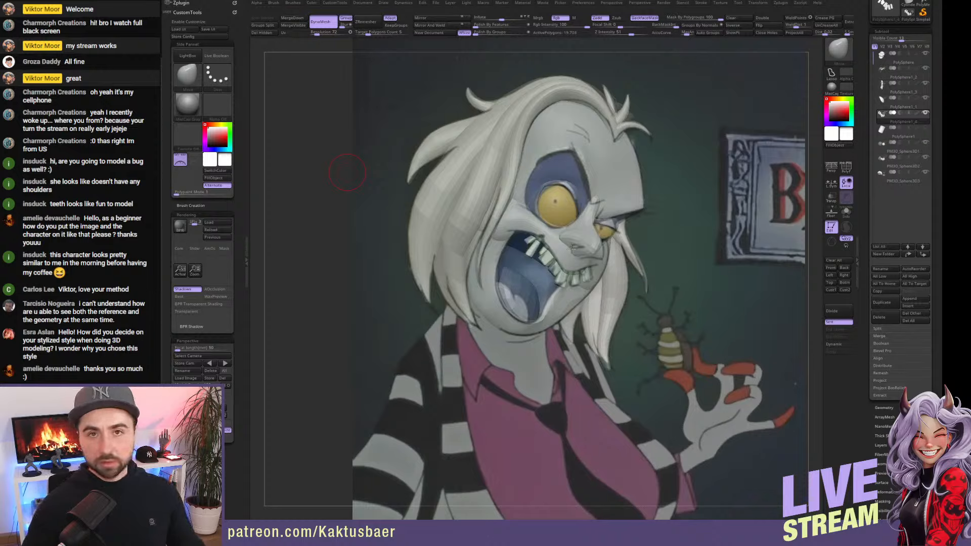
pyautogui.hotkey('shift', 'z')
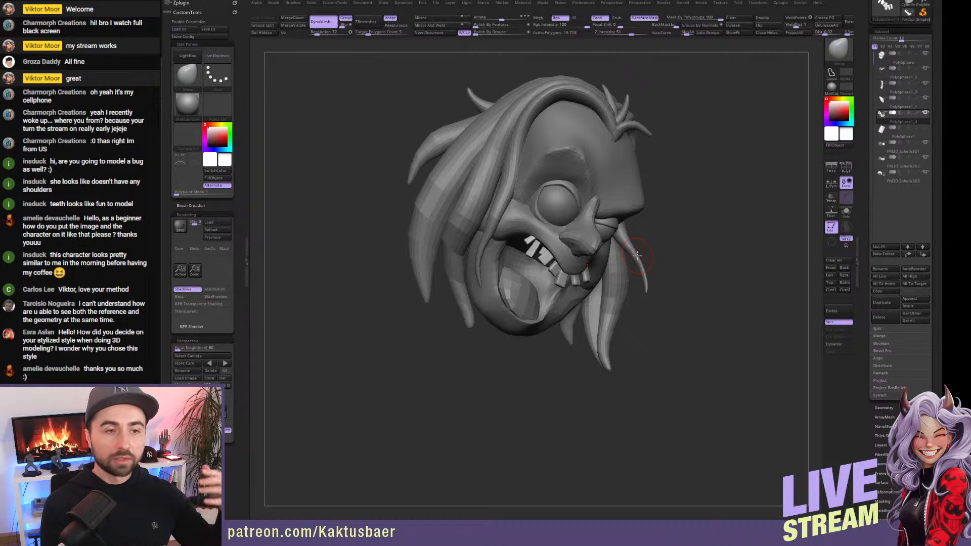
# Make the head mesh active and nudge the cheek beside the wide-open eye with the Move brush.
pyautogui.keyDown('alt'); pyautogui.click(613, 190); pyautogui.keyUp('alt')
pyautogui.moveTo(538, 186)
pyautogui.mouseDown(button='right')
pyautogui.moveTo(607, 188)
pyautogui.moveTo(611, 215)
pyautogui.moveTo(566, 190)
pyautogui.moveTo(557, 208)
pyautogui.moveTo(545, 198)
pyautogui.mouseUp(button='right')
pyautogui.press('b')
pyautogui.press('t')
pyautogui.press('d')
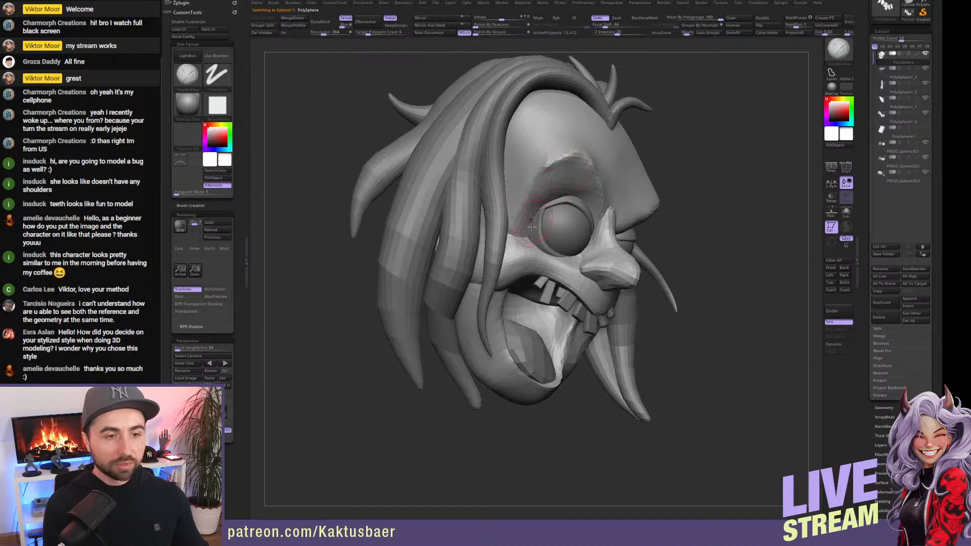
pyautogui.moveTo(530, 225)
pyautogui.mouseDown(button='right')
pyautogui.moveTo(521, 216)
pyautogui.moveTo(528, 243)
pyautogui.mouseUp(button='right')
pyautogui.press('b')
pyautogui.press('m')
pyautogui.press('v')
pyautogui.moveTo(525, 227); pyautogui.dragTo(522, 227)
pyautogui.moveTo(637, 225); pyautogui.dragTo(527, 230, button='right')
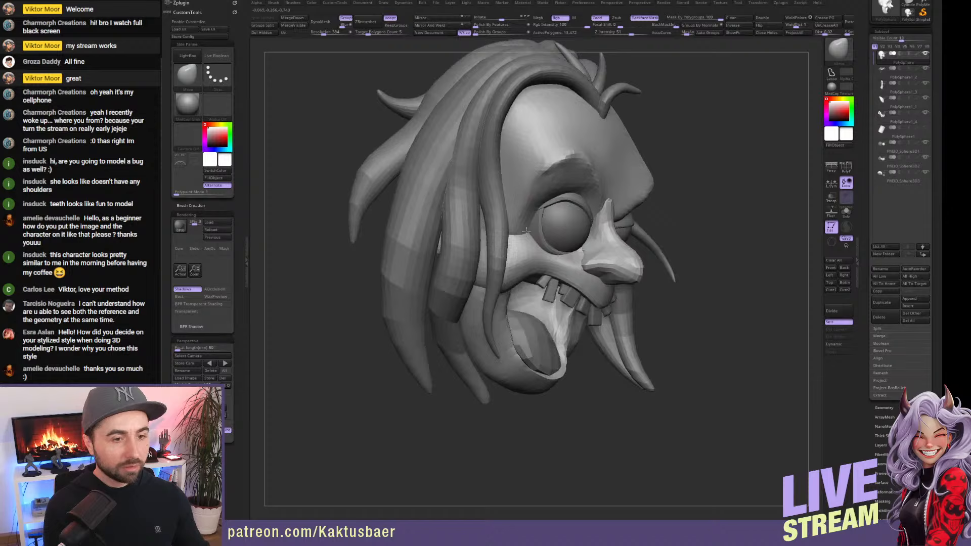
# Turn off BackfaceMask and set Mask By Polygroups to 0 for work on the head mesh.
pyautogui.click(644, 19)
pyautogui.moveTo(679, 19); pyautogui.dragTo(666, 19)
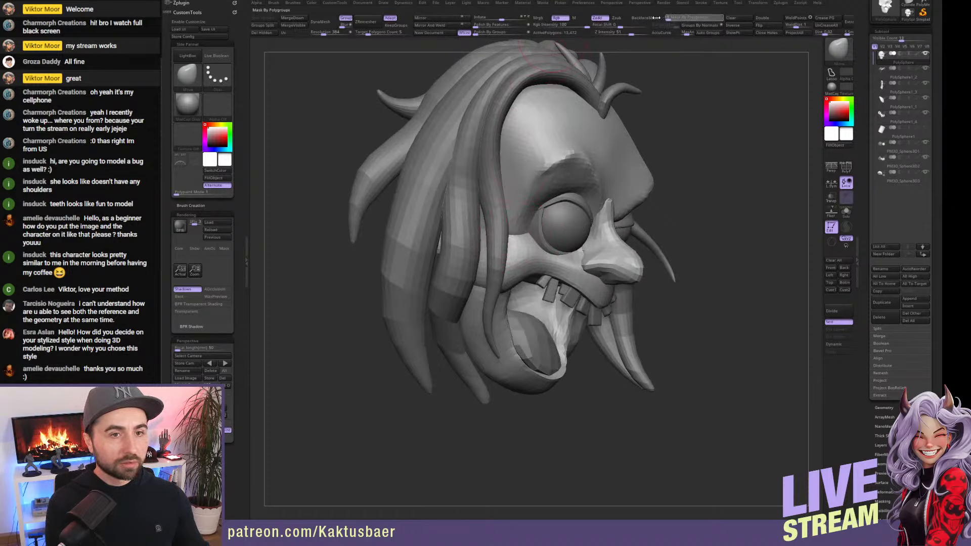
pyautogui.moveTo(521, 247); pyautogui.dragTo(502, 266, button='right')
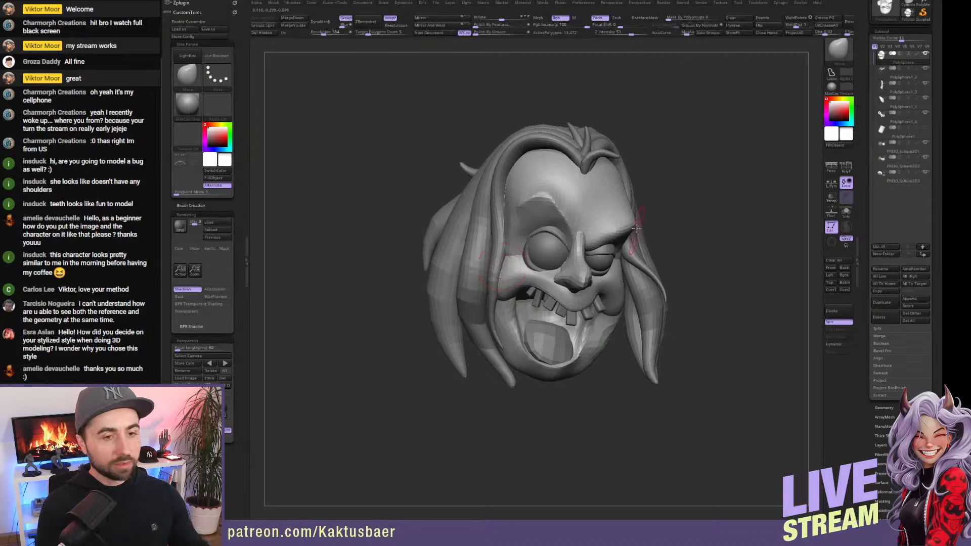
# Examine the head from different angles and check how it lines up with the reference overlay.
pyautogui.moveTo(582, 238); pyautogui.dragTo(612, 243, button='right')
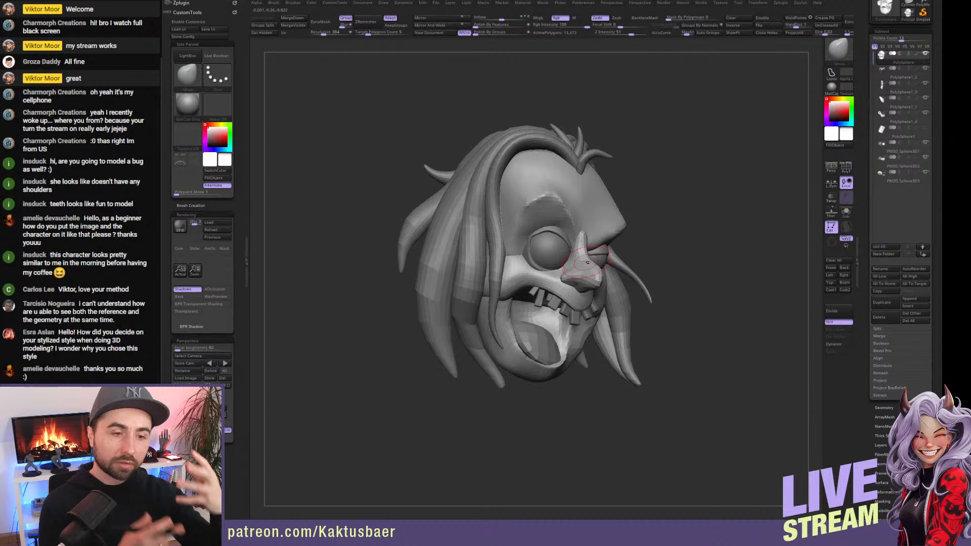
pyautogui.moveTo(589, 299)
pyautogui.mouseDown(button='right')
pyautogui.moveTo(543, 271)
pyautogui.moveTo(583, 260)
pyautogui.moveTo(587, 295)
pyautogui.moveTo(600, 304)
pyautogui.mouseUp(button='right')
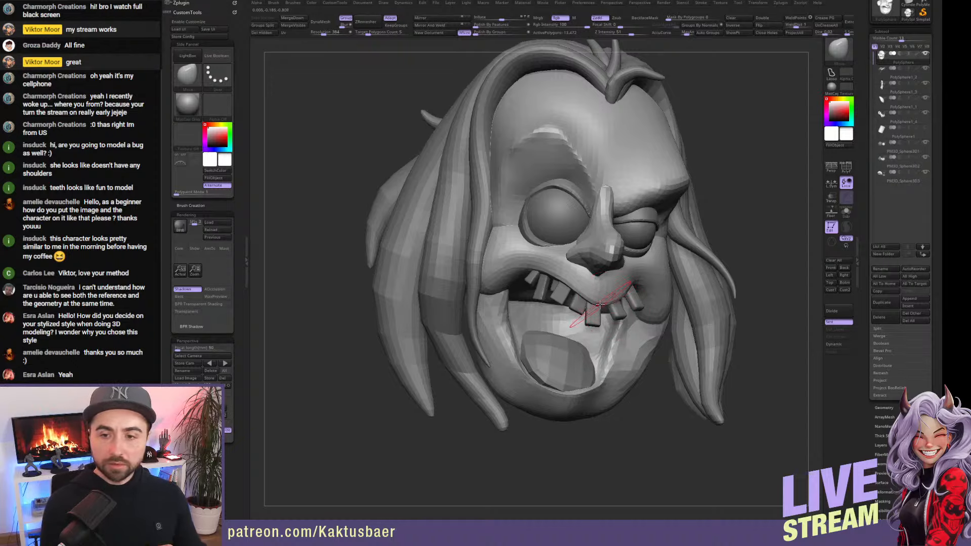
pyautogui.moveTo(581, 271); pyautogui.dragTo(591, 237, button='right')
pyautogui.keyDown('alt'); pyautogui.moveTo(591, 236); pyautogui.dragTo(540, 261, button='right'); pyautogui.keyUp('alt')
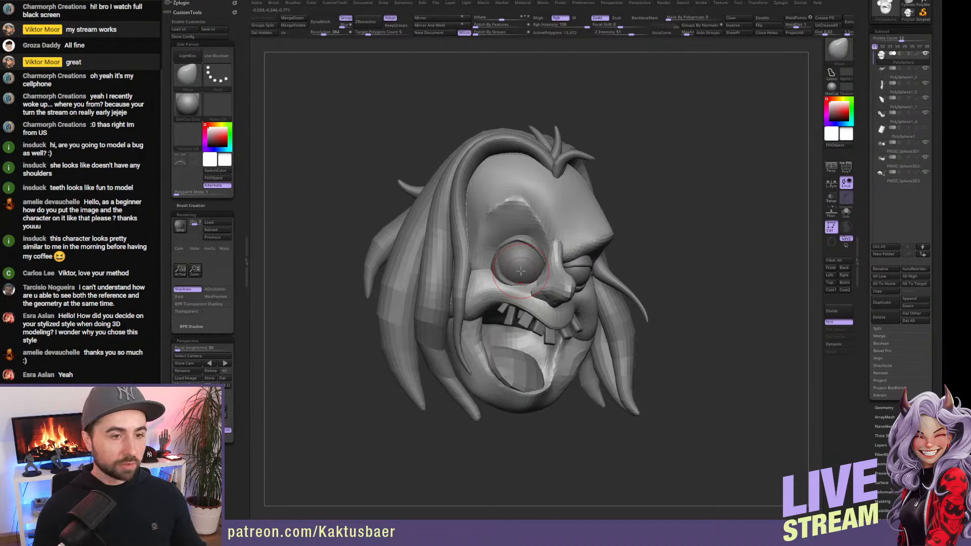
pyautogui.hotkey('shift', 'z')
pyautogui.keyDown('alt'); pyautogui.moveTo(682, 281); pyautogui.dragTo(613, 274); pyautogui.keyUp('alt')
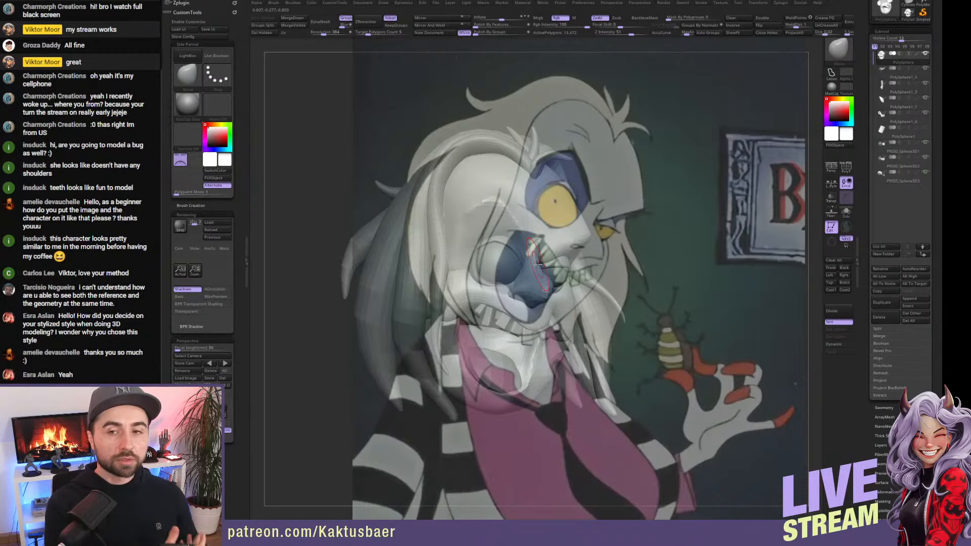
pyautogui.keyDown('alt'); pyautogui.moveTo(539, 262); pyautogui.dragTo(426, 275); pyautogui.keyUp('alt')
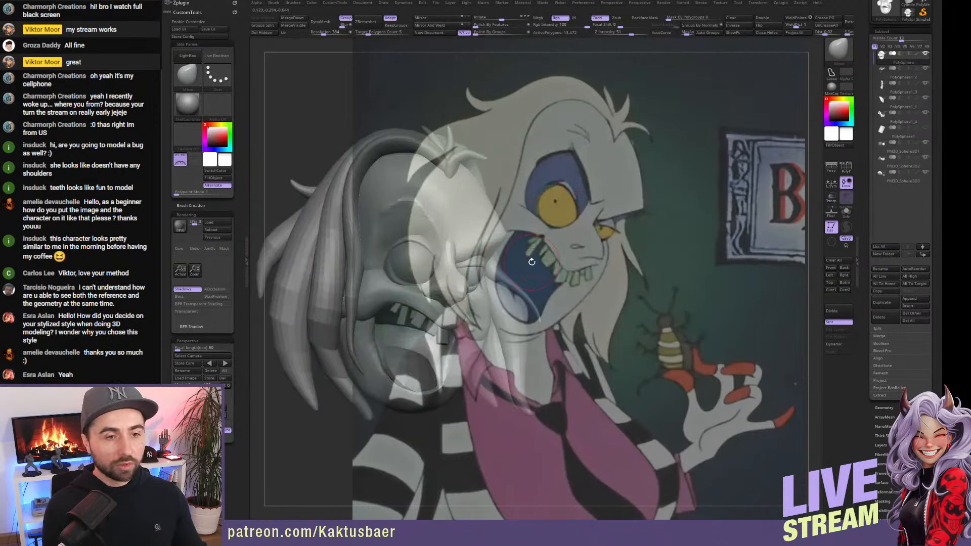
pyautogui.keyDown('alt'); pyautogui.moveTo(551, 278); pyautogui.dragTo(592, 254); pyautogui.keyUp('alt')
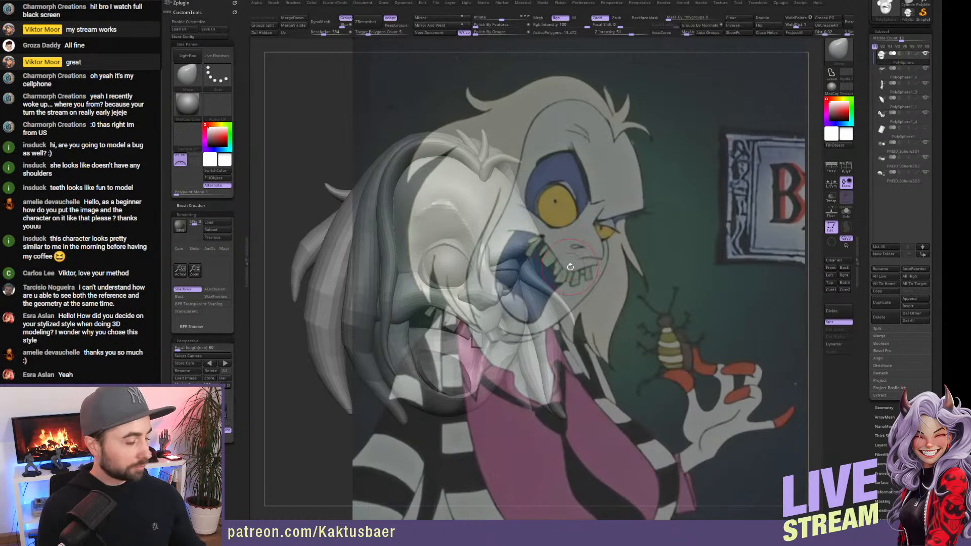
pyautogui.moveTo(555, 261); pyautogui.dragTo(599, 266, button='right')
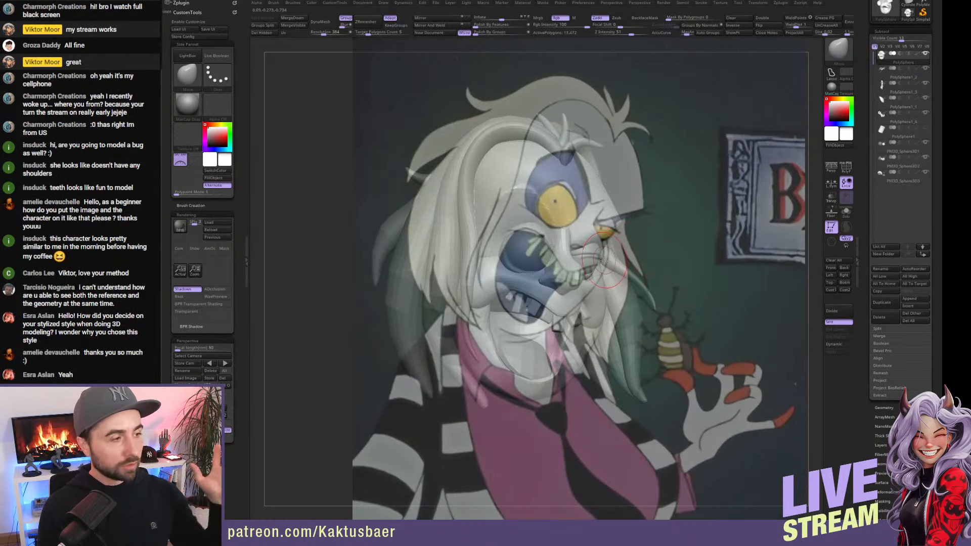
pyautogui.click(831, 268)
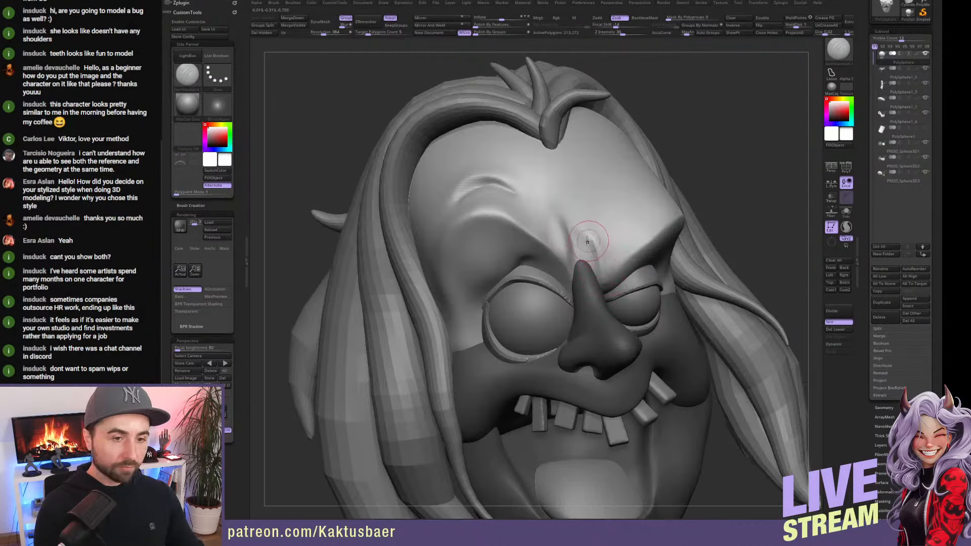
# Sculpt a frown crease between the eyebrows just above the bridge of the nose.
pyautogui.moveTo(580, 223)
pyautogui.mouseDown()
pyautogui.moveTo(590, 275)
pyautogui.moveTo(600, 247)
pyautogui.mouseUp()
pyautogui.keyDown('alt'); pyautogui.moveTo(609, 230); pyautogui.dragTo(611, 251, button='right'); pyautogui.keyUp('alt')
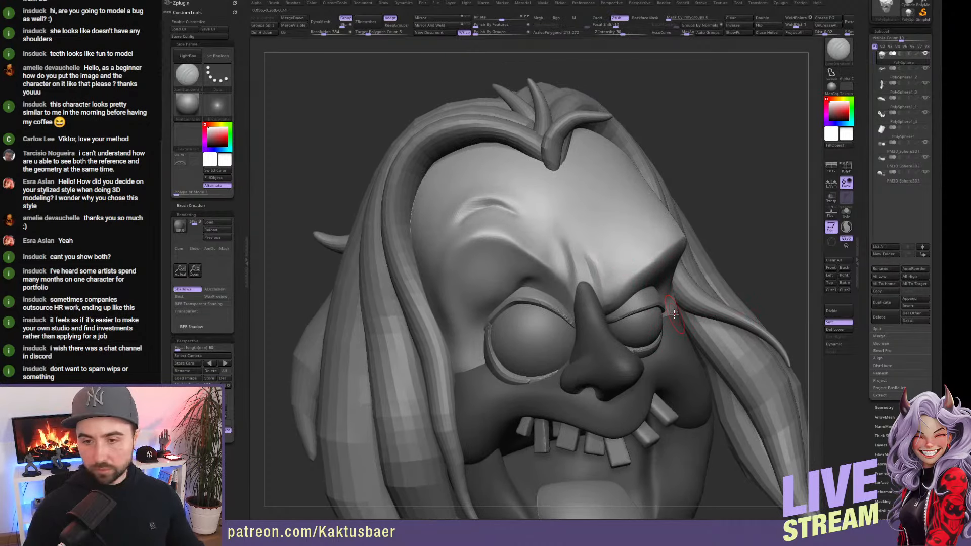
# Check the head against the reference overlay and smooth the inner brow between the nose and the squinting eye.
pyautogui.hotkey('shift', 'z')
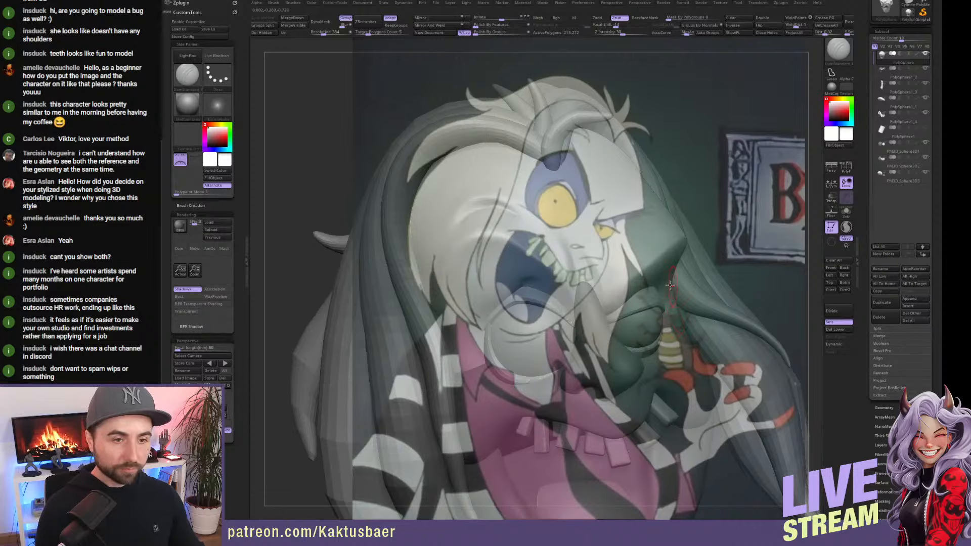
pyautogui.moveTo(670, 285); pyautogui.dragTo(664, 282, button='right')
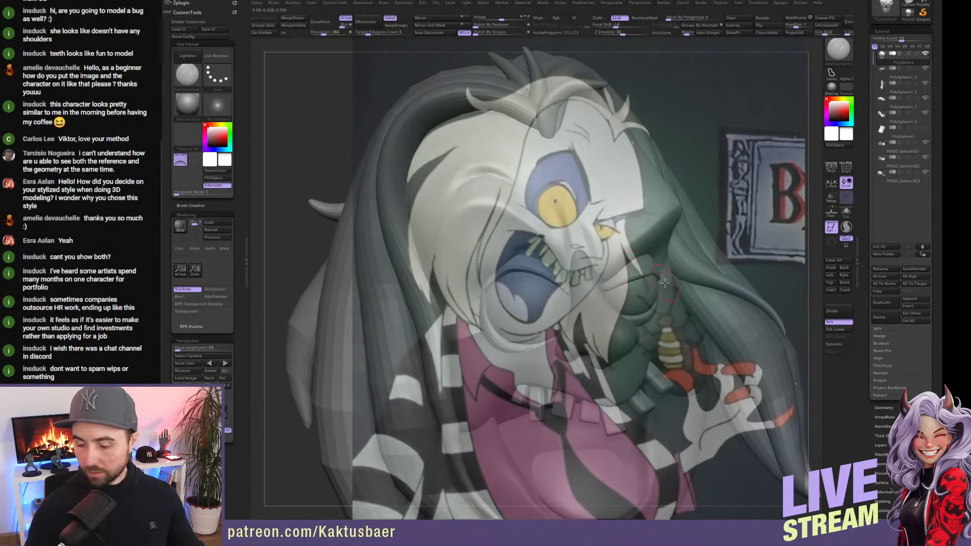
pyautogui.hotkey('shift', 'z')
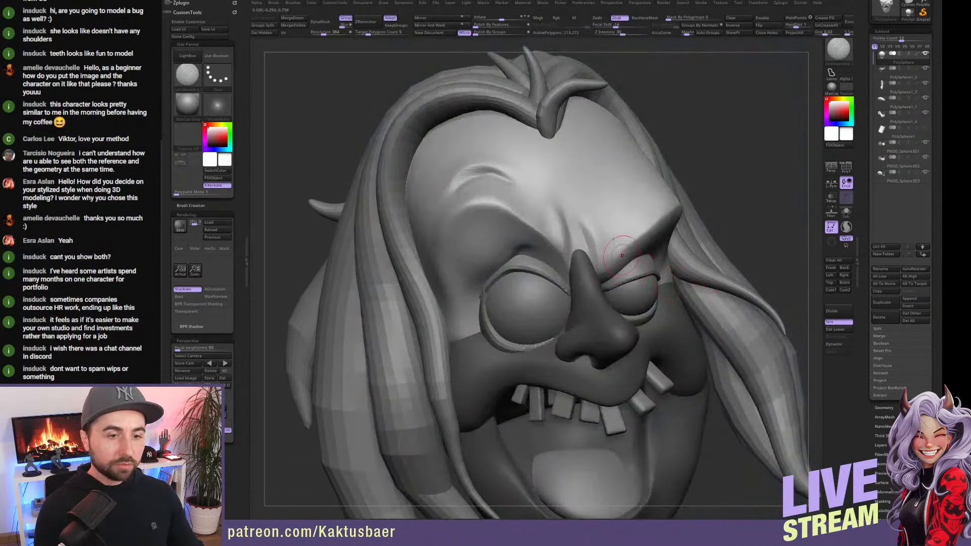
pyautogui.moveTo(622, 255); pyautogui.dragTo(581, 271, button='right')
pyautogui.keyDown('shift'); pyautogui.moveTo(613, 281); pyautogui.dragTo(624, 272); pyautogui.keyUp('shift')
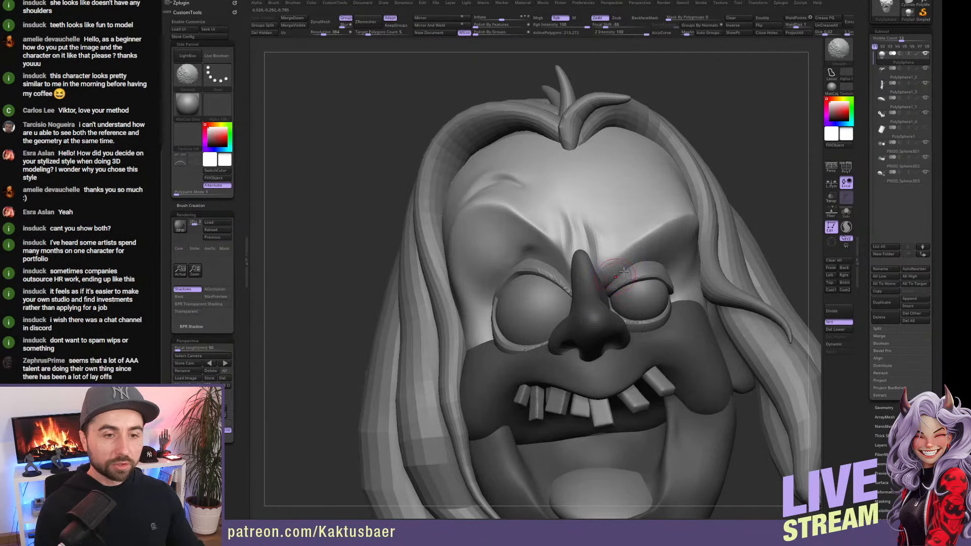
# Examine the brows, eyelids and nose bridge from several angles, with the head mesh isolated and together with the other parts.
pyautogui.keyDown('ctrl'); pyautogui.moveTo(627, 278); pyautogui.dragTo(626, 256, button='right'); pyautogui.keyUp('ctrl')
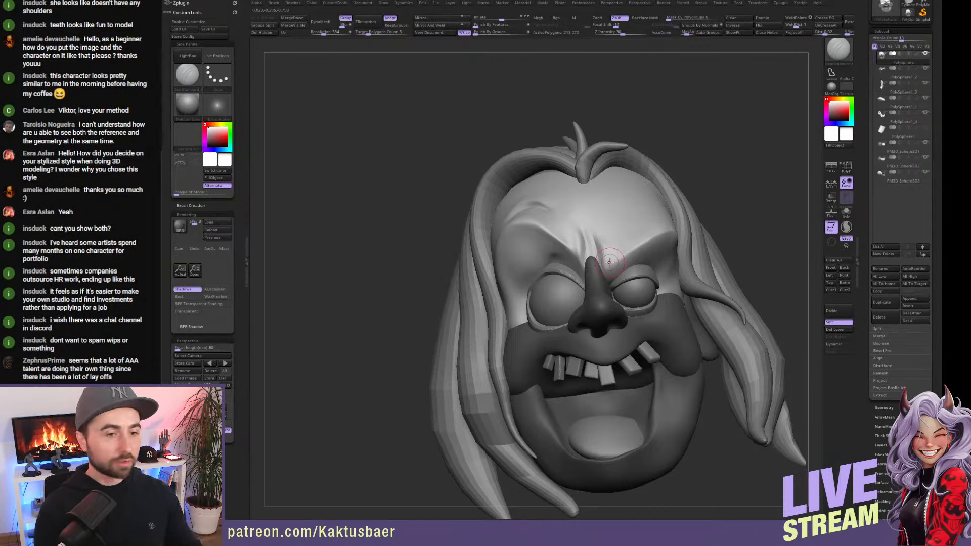
pyautogui.moveTo(603, 271)
pyautogui.mouseDown(button='right')
pyautogui.moveTo(652, 264)
pyautogui.moveTo(643, 235)
pyautogui.moveTo(576, 273)
pyautogui.mouseUp(button='right')
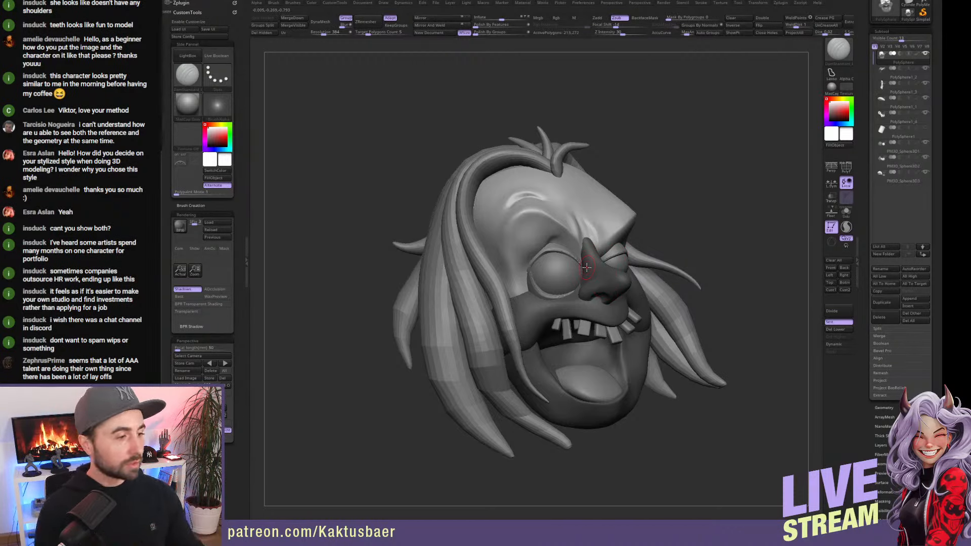
pyautogui.moveTo(596, 275)
pyautogui.mouseDown(button='right')
pyautogui.moveTo(615, 296)
pyautogui.moveTo(601, 296)
pyautogui.mouseUp(button='right')
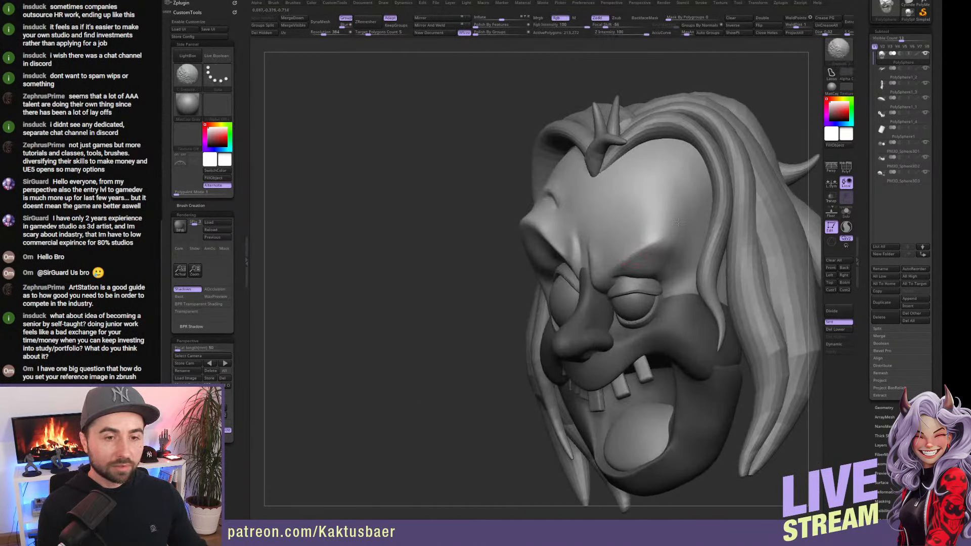
pyautogui.moveTo(654, 273)
pyautogui.mouseDown(button='right')
pyautogui.moveTo(672, 255)
pyautogui.moveTo(617, 253)
pyautogui.moveTo(623, 269)
pyautogui.mouseUp(button='right')
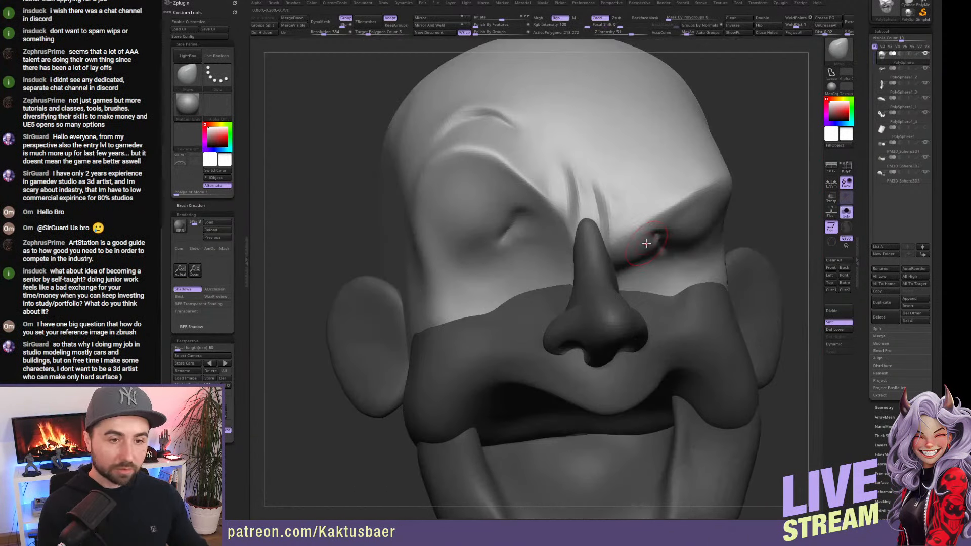
pyautogui.hotkey('shift', 's')
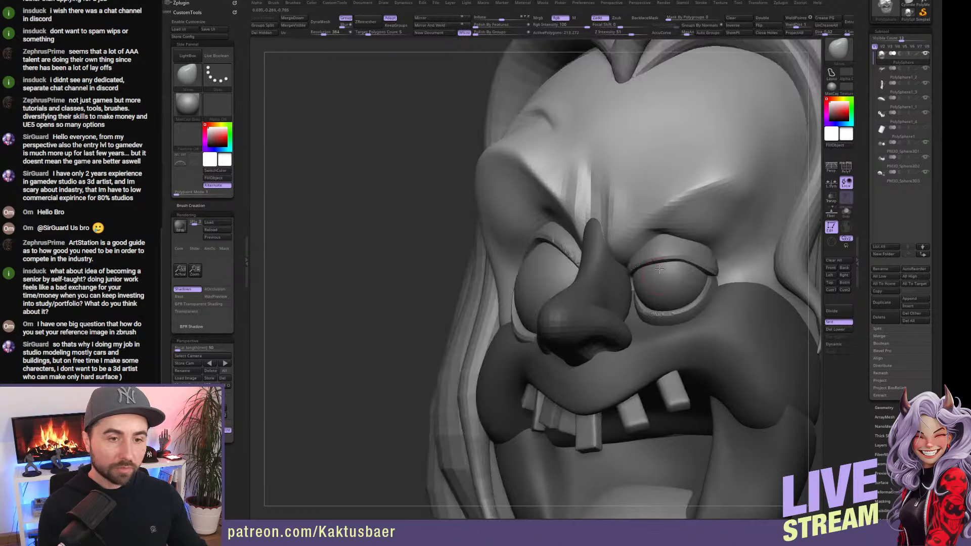
pyautogui.keyDown('ctrl'); pyautogui.moveTo(659, 269); pyautogui.dragTo(650, 249, button='right'); pyautogui.keyUp('ctrl')
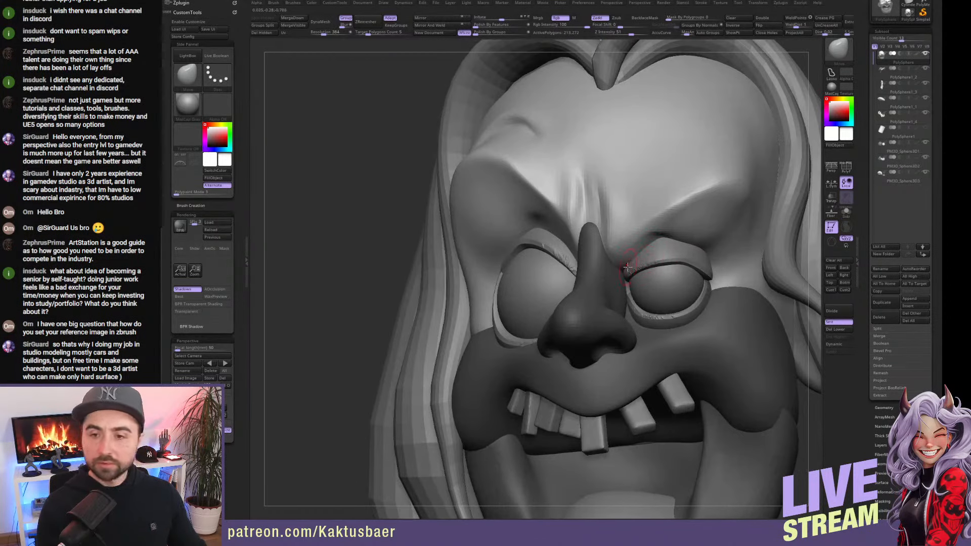
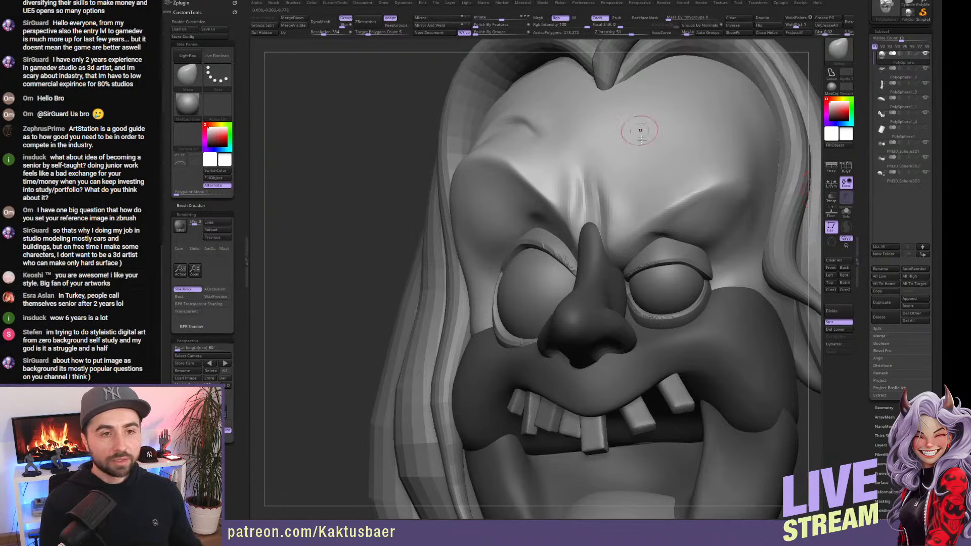
pyautogui.moveTo(677, 202)
pyautogui.keyDown('ctrl'); pyautogui.mouseDown(button='right')
pyautogui.moveTo(659, 193)
pyautogui.moveTo(718, 202)
pyautogui.moveTo(660, 216)
pyautogui.moveTo(695, 210)
pyautogui.mouseUp(button='right'); pyautogui.keyUp('ctrl')
pyautogui.moveTo(652, 246); pyautogui.dragTo(595, 259, button='right')
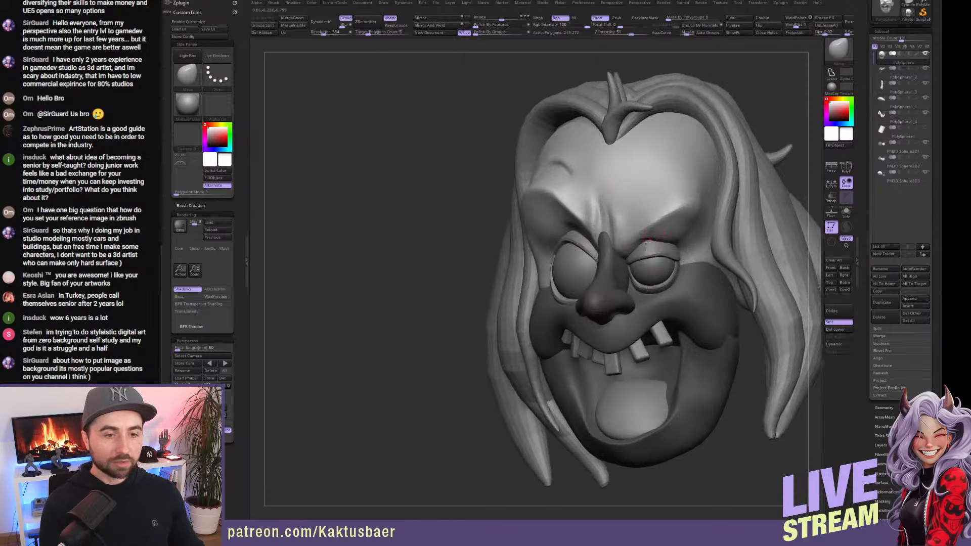
pyautogui.moveTo(643, 279); pyautogui.dragTo(634, 210, button='right')
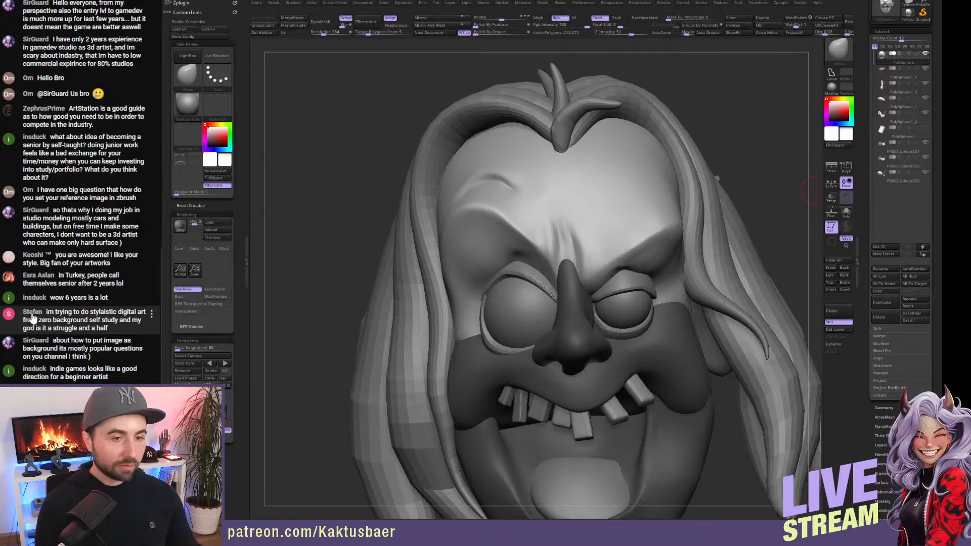
pyautogui.moveTo(572, 257)
pyautogui.mouseDown(button='right')
pyautogui.moveTo(596, 260)
pyautogui.moveTo(581, 269)
pyautogui.mouseUp(button='right')
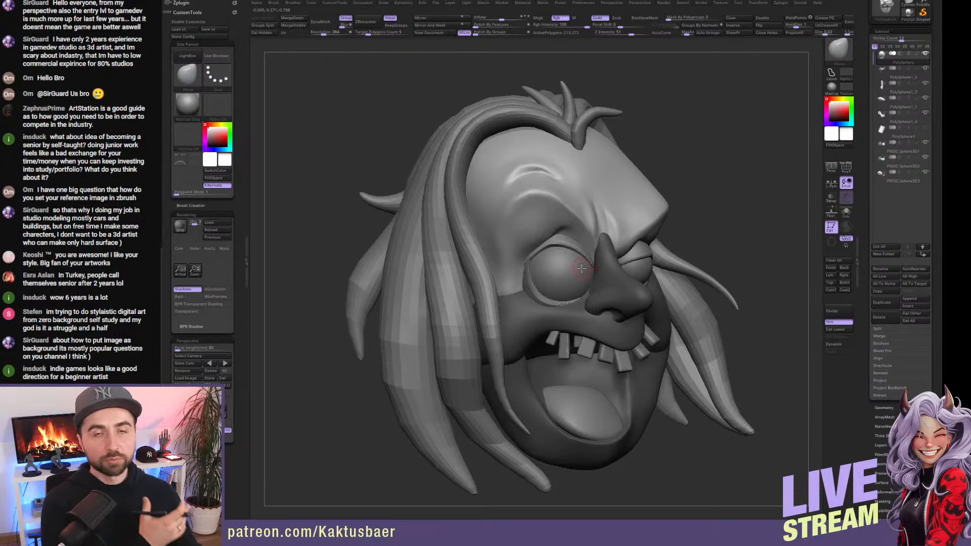
# Mask the whole head by polygroup except the nose, and return to the Move brush for work on the nose.
pyautogui.press('w')
pyautogui.keyDown('ctrl'); pyautogui.click(619, 293); pyautogui.keyUp('ctrl')
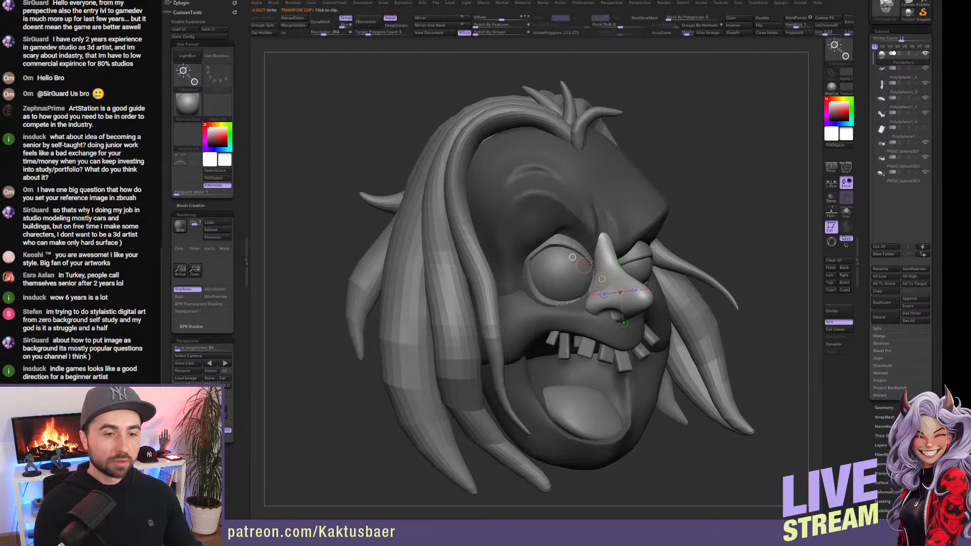
pyautogui.press('q')
pyautogui.scroll(5, 612, 286)
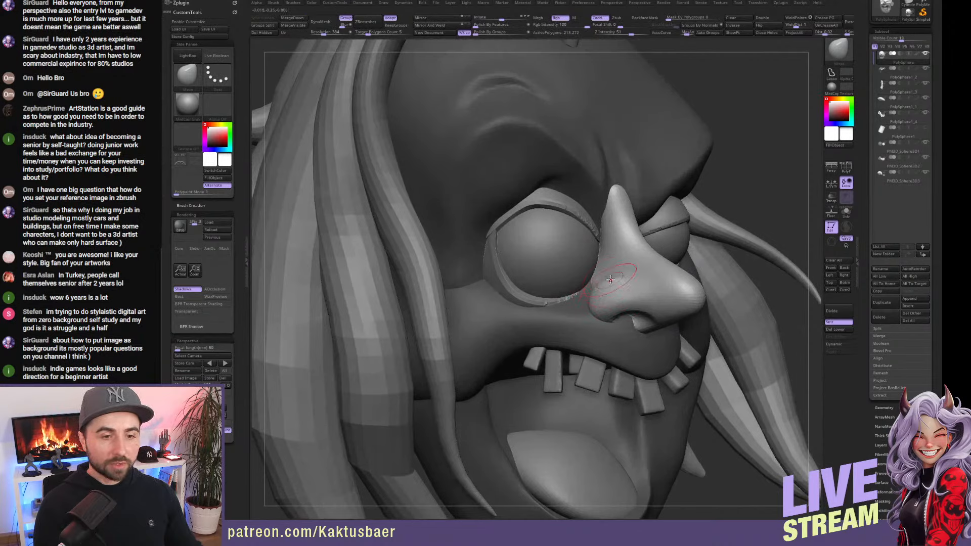
pyautogui.moveTo(611, 289)
pyautogui.mouseDown(button='right')
pyautogui.moveTo(605, 275)
pyautogui.moveTo(616, 247)
pyautogui.moveTo(612, 260)
pyautogui.moveTo(628, 249)
pyautogui.mouseUp(button='right')
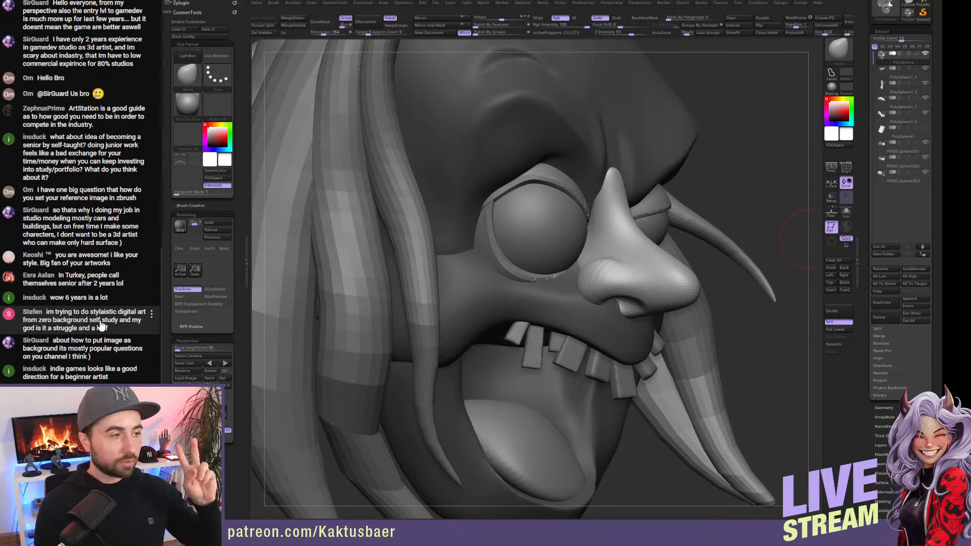
pyautogui.moveTo(608, 258)
pyautogui.mouseDown(button='right')
pyautogui.moveTo(611, 208)
pyautogui.moveTo(633, 202)
pyautogui.mouseUp(button='right')
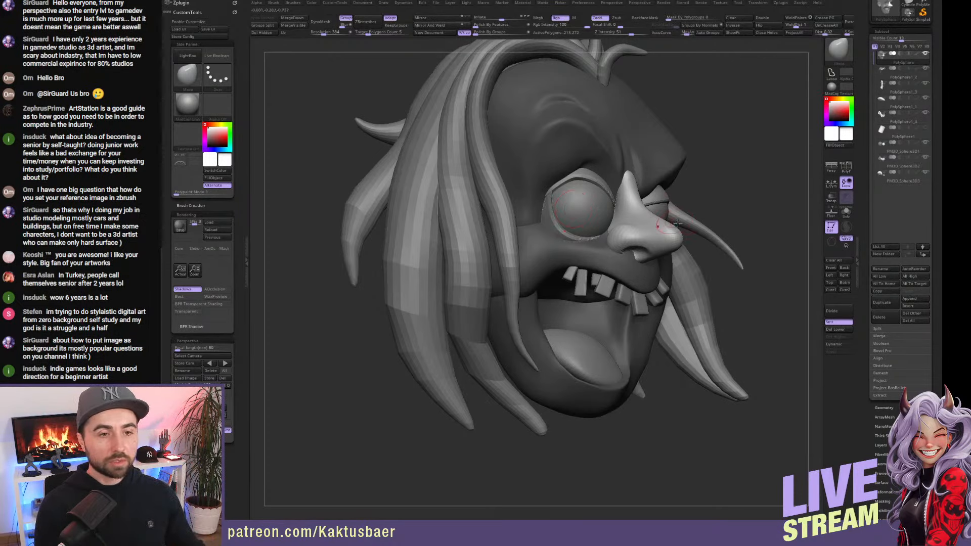
# Compare the nose and facial proportions with the reference by turning on the overlay and placing the head beside and over it.
pyautogui.hotkey('shift', 'z')
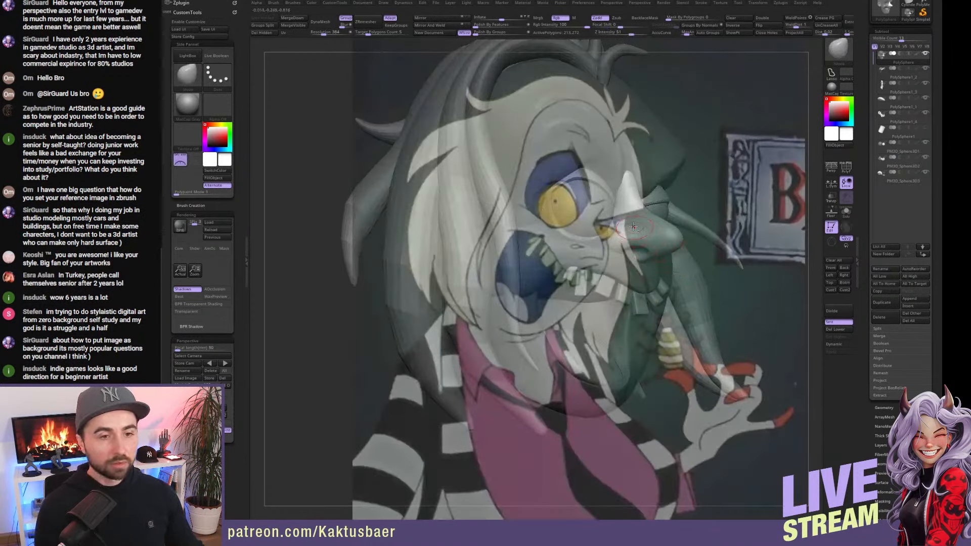
pyautogui.moveTo(633, 227); pyautogui.dragTo(591, 238, button='right')
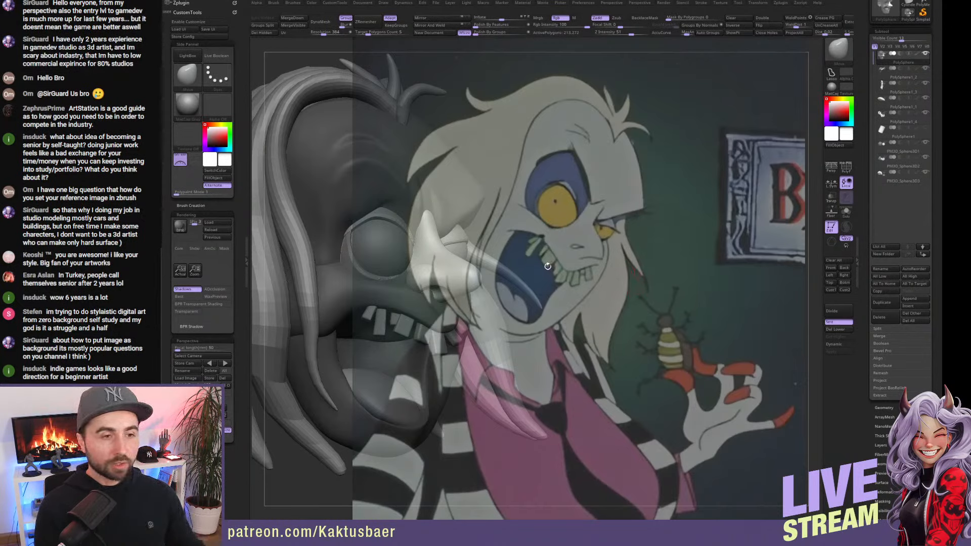
pyautogui.moveTo(505, 259)
pyautogui.mouseDown(button='right')
pyautogui.moveTo(627, 239)
pyautogui.moveTo(543, 254)
pyautogui.mouseUp(button='right')
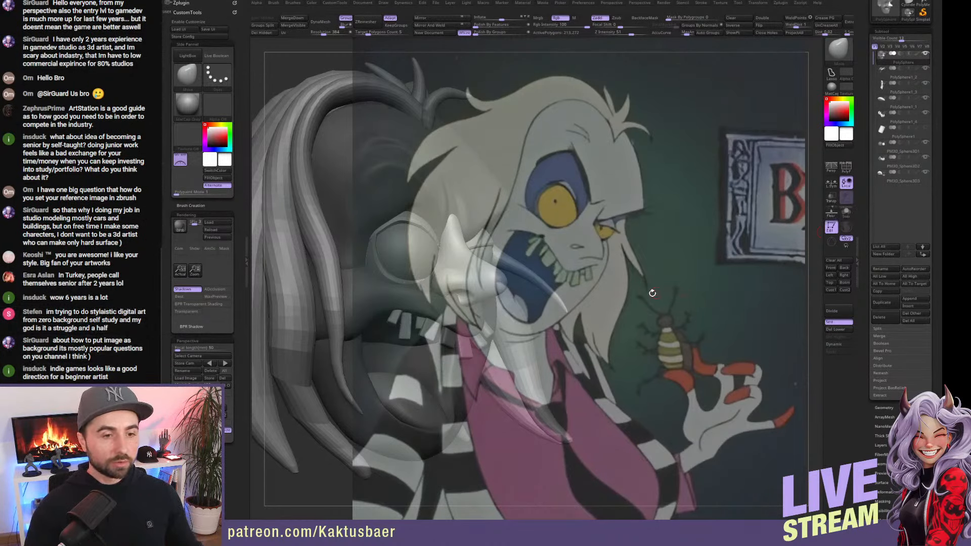
pyautogui.moveTo(653, 293); pyautogui.dragTo(533, 288)
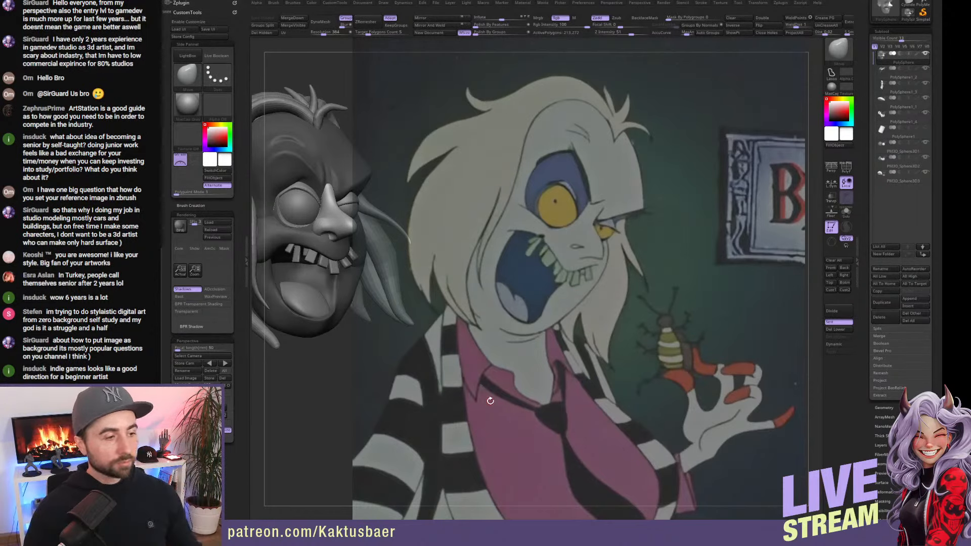
pyautogui.moveTo(424, 294); pyautogui.dragTo(533, 278)
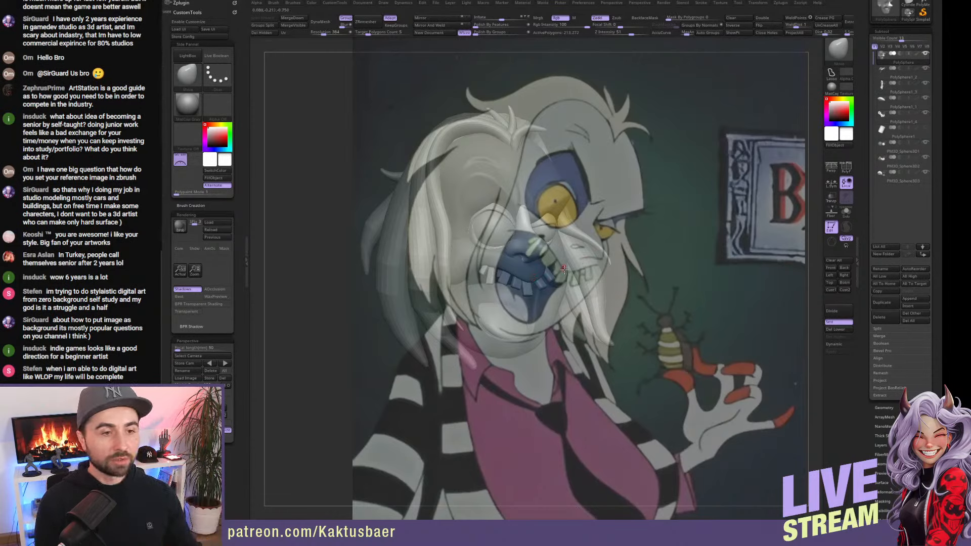
pyautogui.moveTo(569, 273); pyautogui.dragTo(506, 270)
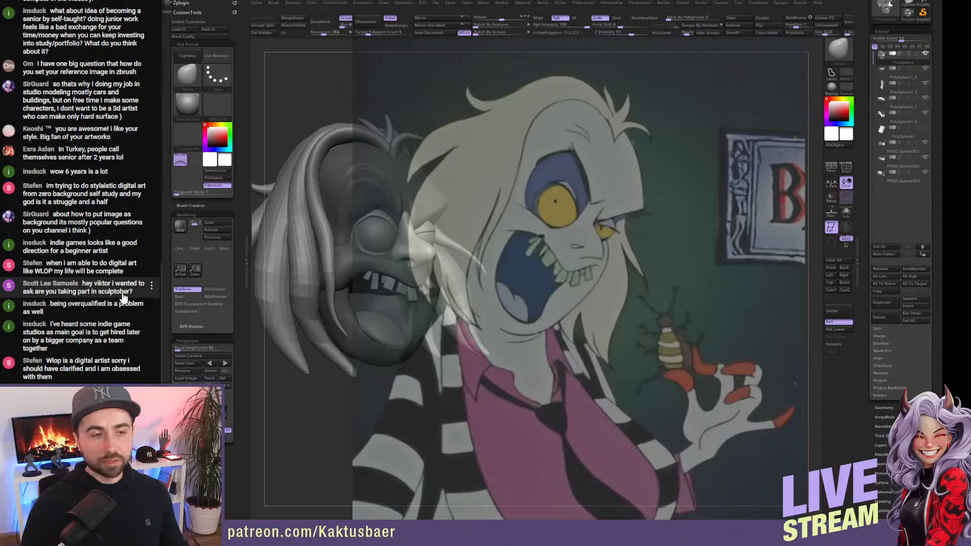
pyautogui.moveTo(647, 266); pyautogui.dragTo(503, 266)
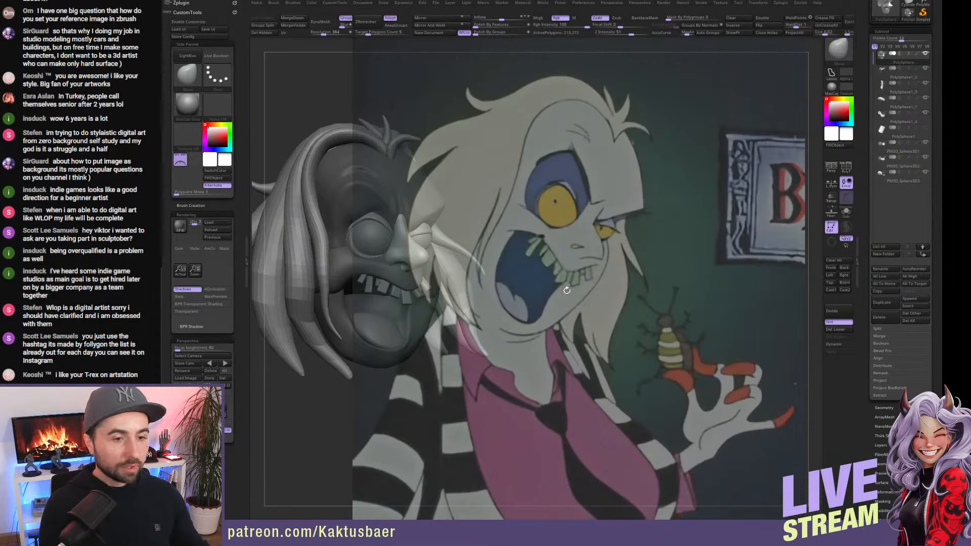
pyautogui.moveTo(422, 283); pyautogui.dragTo(394, 279, button='right')
pyautogui.keyDown('alt'); pyautogui.moveTo(394, 280); pyautogui.dragTo(489, 271, button='right'); pyautogui.keyUp('alt')
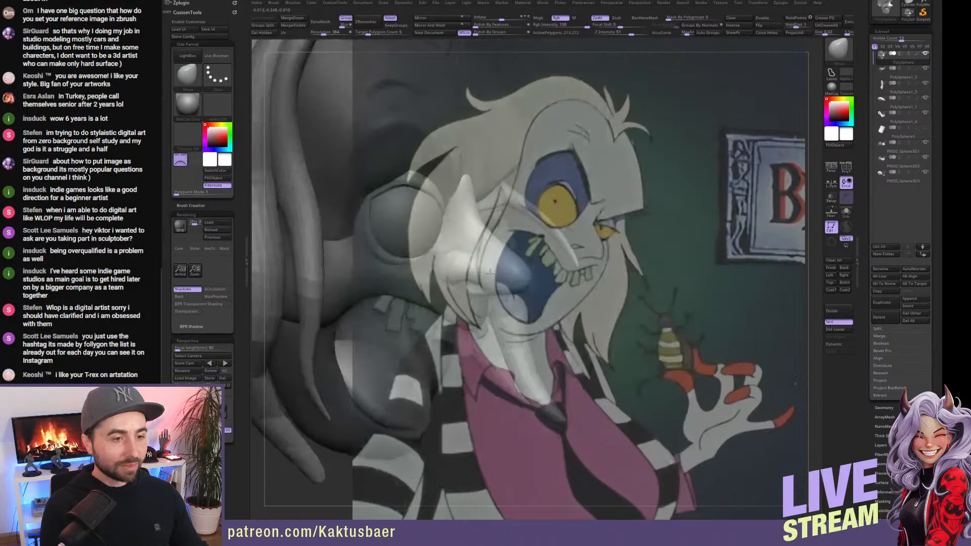
pyautogui.hotkey('shift', 'z')
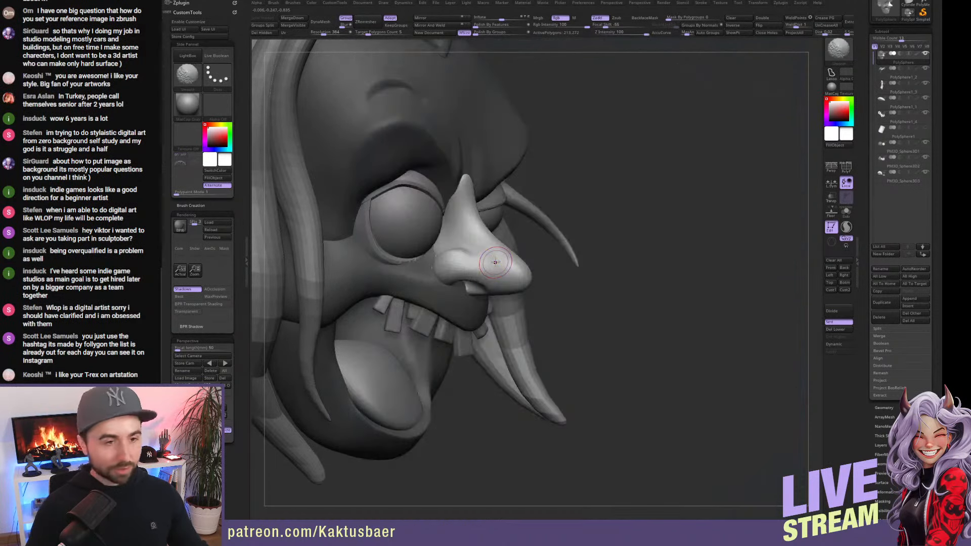
# Smooth the side of the nose and the nostril wing next to the wide-open eye.
pyautogui.keyDown('shift'); pyautogui.moveTo(498, 260); pyautogui.dragTo(448, 260); pyautogui.keyUp('shift')
pyautogui.moveTo(448, 260)
pyautogui.mouseDown(button='right')
pyautogui.moveTo(389, 251)
pyautogui.moveTo(453, 258)
pyautogui.mouseUp(button='right')
pyautogui.keyDown('shift'); pyautogui.moveTo(454, 258); pyautogui.dragTo(452, 261); pyautogui.keyUp('shift')
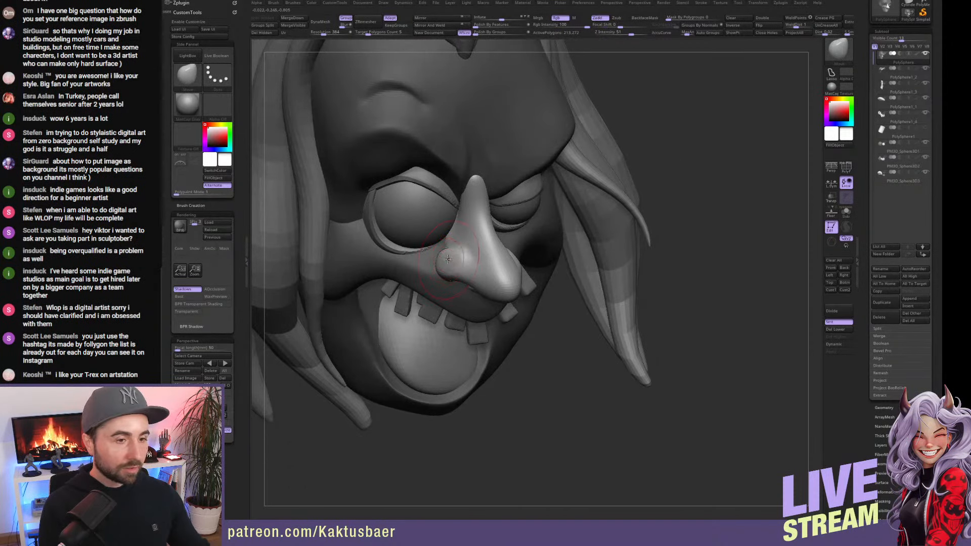
pyautogui.moveTo(447, 259)
pyautogui.mouseDown(button='right')
pyautogui.moveTo(506, 252)
pyautogui.moveTo(496, 233)
pyautogui.moveTo(447, 285)
pyautogui.moveTo(478, 272)
pyautogui.moveTo(517, 278)
pyautogui.moveTo(547, 254)
pyautogui.moveTo(515, 260)
pyautogui.moveTo(548, 257)
pyautogui.mouseUp(button='right')
pyautogui.keyDown('ctrl'); pyautogui.moveTo(549, 257); pyautogui.dragTo(507, 225, button='right'); pyautogui.keyUp('ctrl')
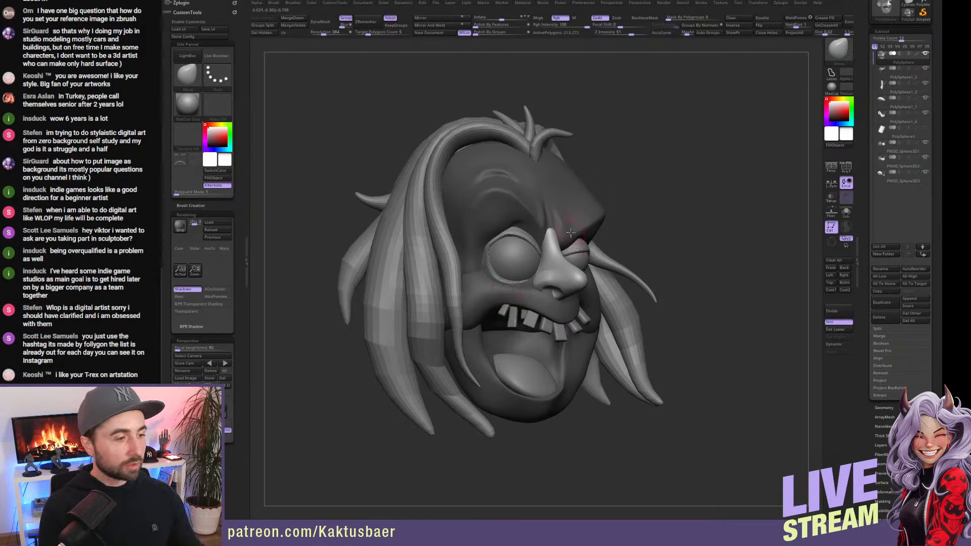
# Clear the mask from the head mesh and overlay the reference image on the full face for comparison.
pyautogui.moveTo(549, 256)
pyautogui.mouseDown(button='right')
pyautogui.moveTo(544, 246)
pyautogui.moveTo(529, 265)
pyautogui.moveTo(567, 248)
pyautogui.mouseUp(button='right')
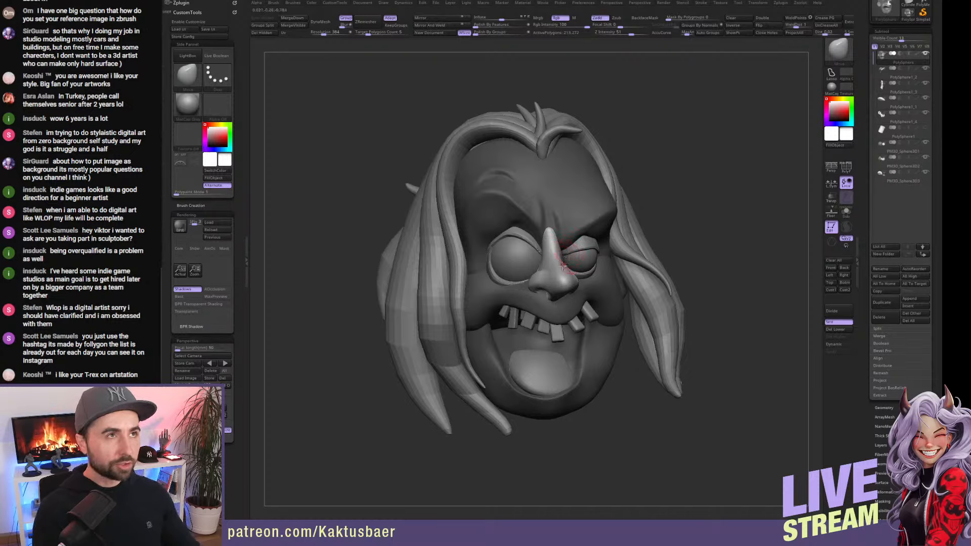
pyautogui.moveTo(566, 239); pyautogui.dragTo(500, 282, button='right')
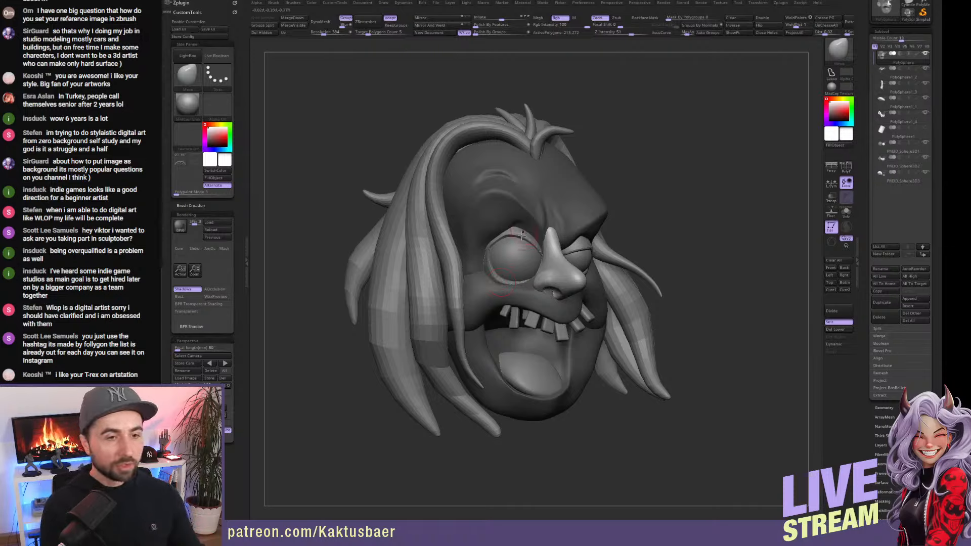
pyautogui.moveTo(523, 235); pyautogui.dragTo(521, 228, button='right')
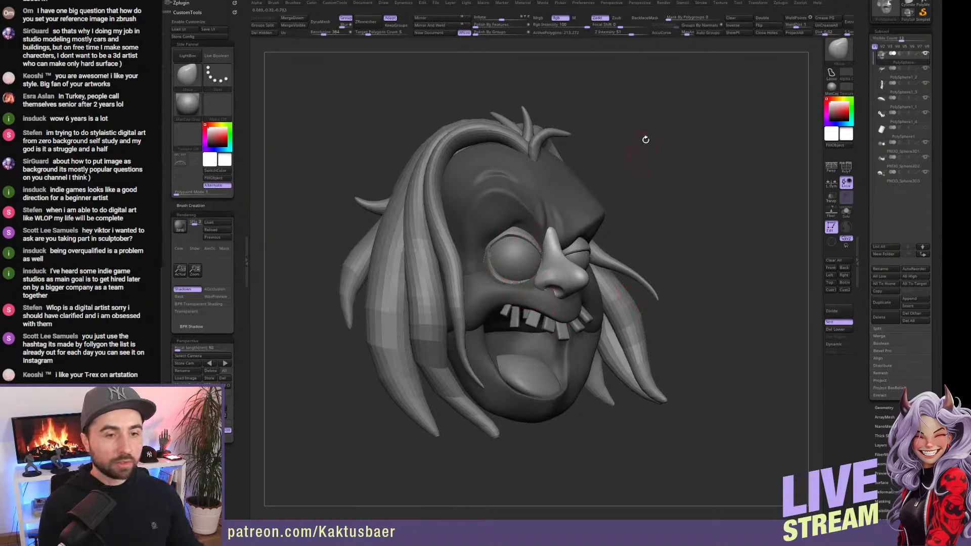
pyautogui.keyDown('alt'); pyautogui.click(572, 247); pyautogui.keyUp('alt')
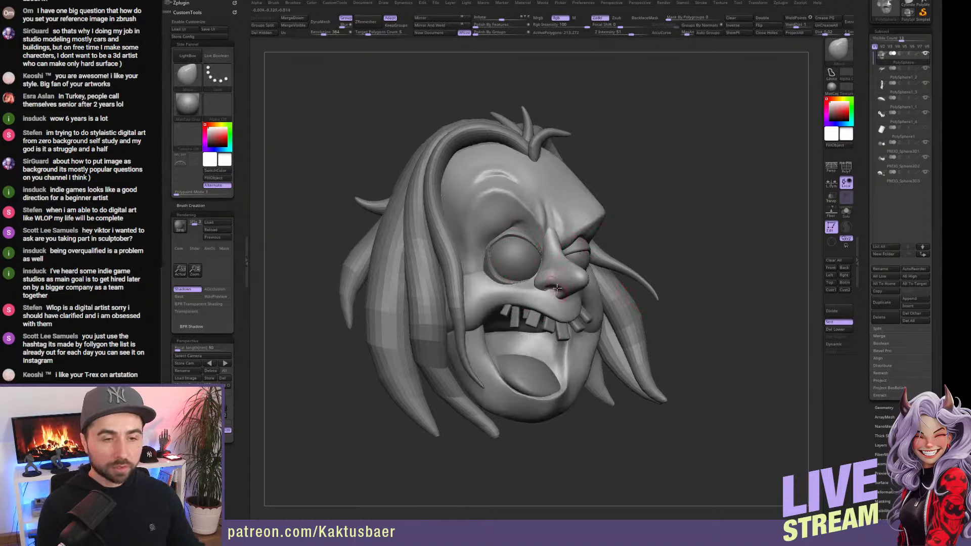
pyautogui.moveTo(543, 285); pyautogui.dragTo(562, 248, button='right')
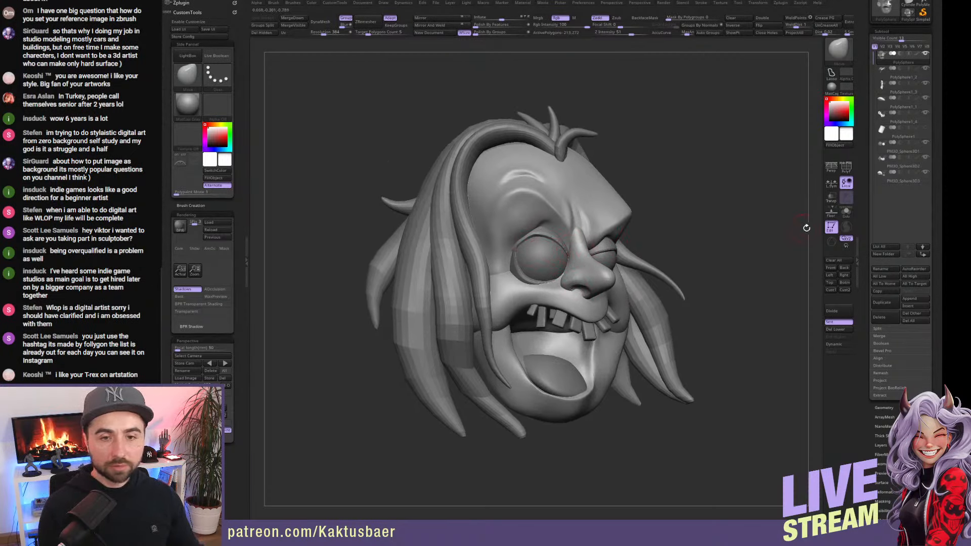
pyautogui.hotkey('shift', 'z')
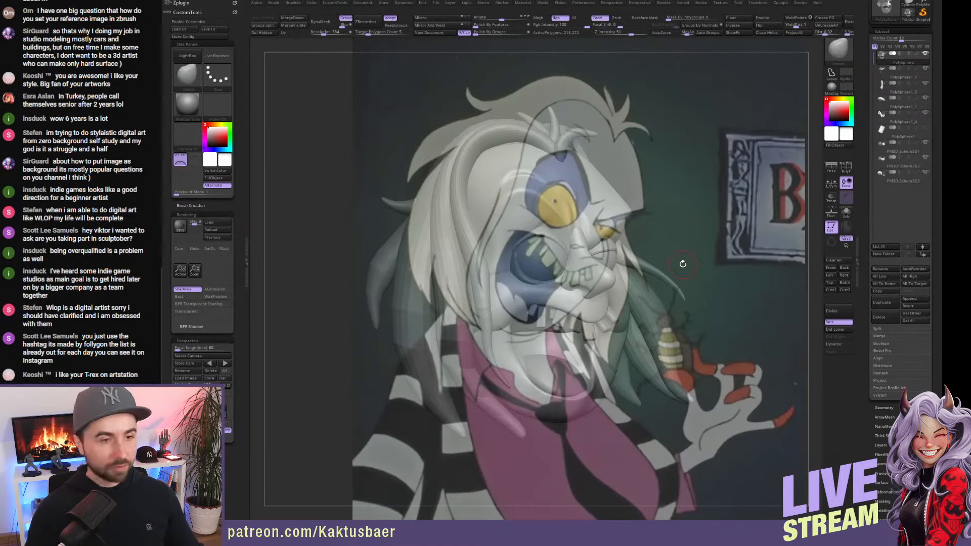
# Hide the reference overlay, select the hair strand subtool and insert a PolySphere behind and below the head with an insert-mesh brush.
pyautogui.click(831, 268)
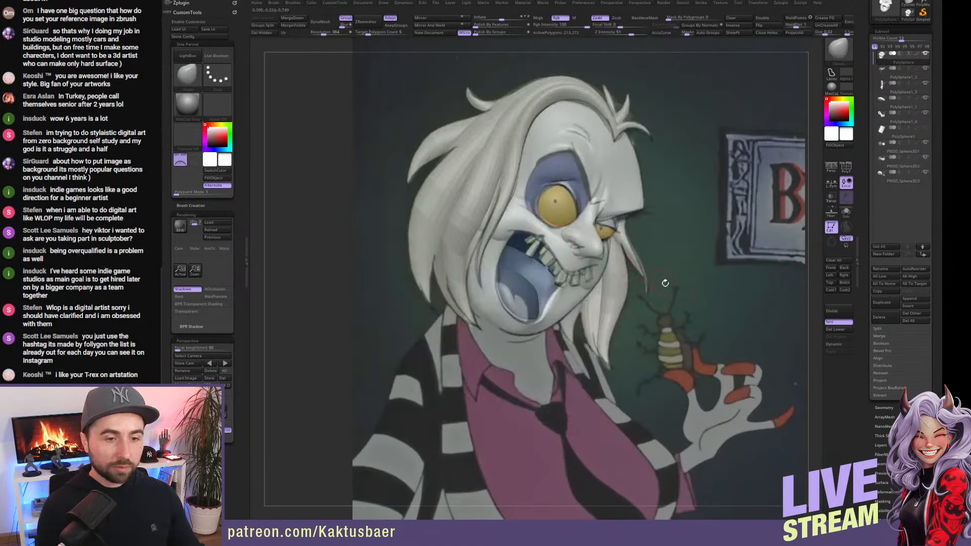
pyautogui.hotkey('shift', 'z')
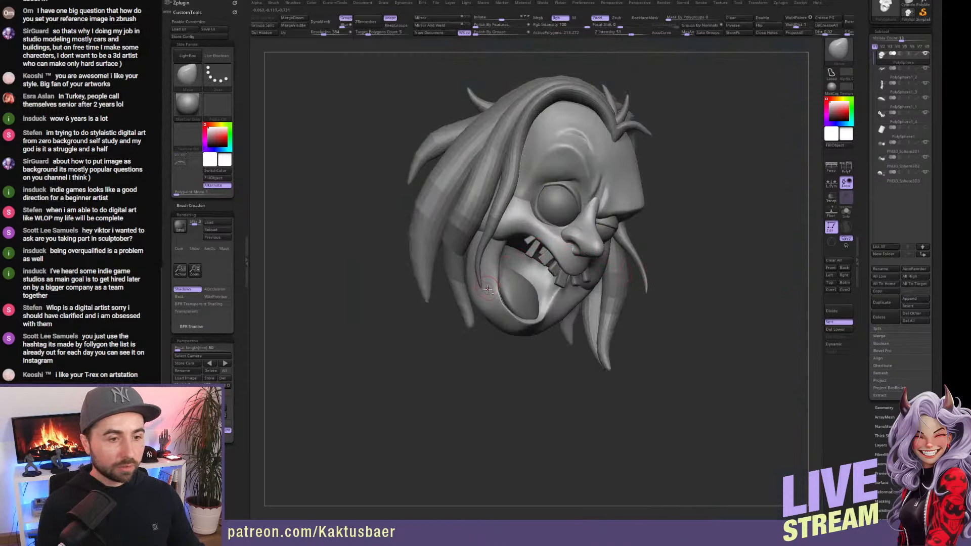
pyautogui.keyDown('alt'); pyautogui.click(468, 233); pyautogui.keyUp('alt')
pyautogui.moveTo(468, 234)
pyautogui.mouseDown(button='right')
pyautogui.moveTo(484, 245)
pyautogui.moveTo(448, 258)
pyautogui.moveTo(484, 245)
pyautogui.mouseUp(button='right')
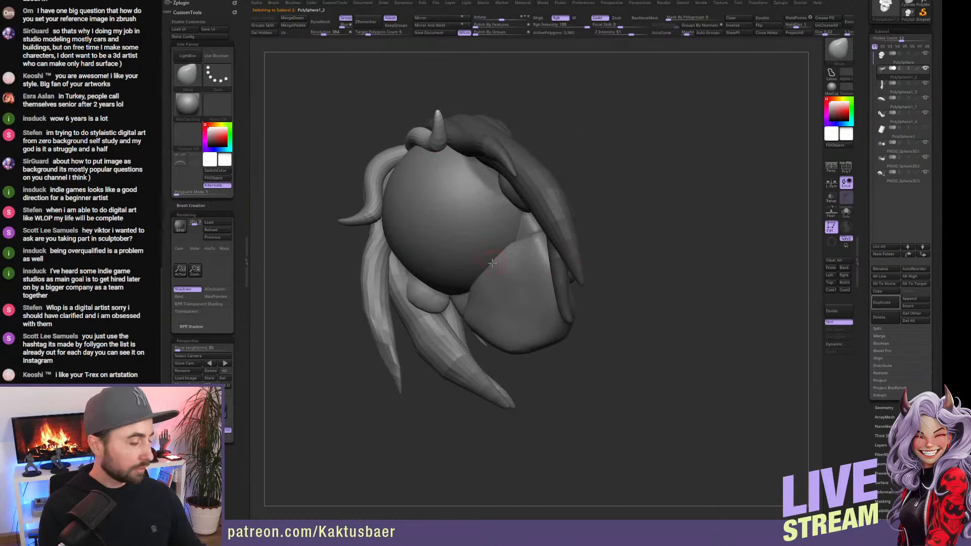
pyautogui.press('b')
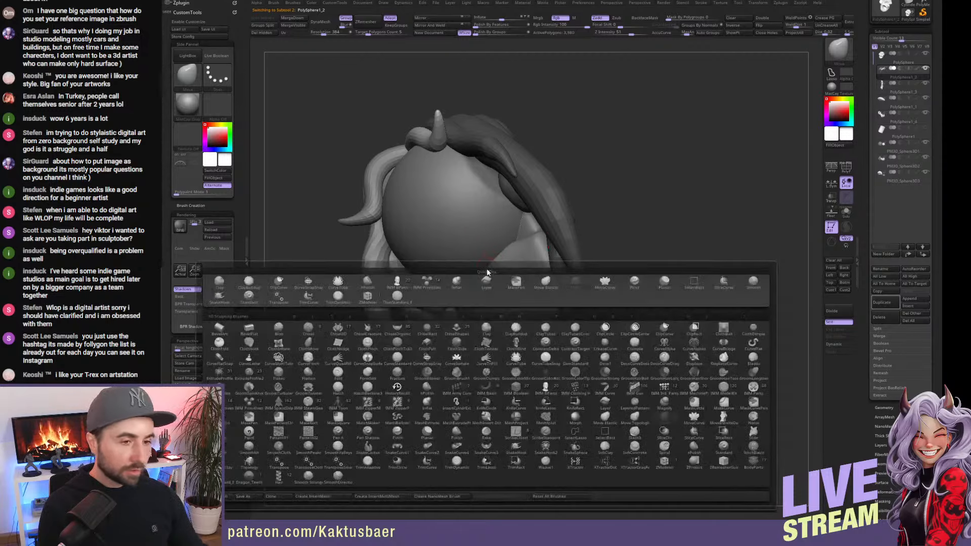
pyautogui.click(396, 286)
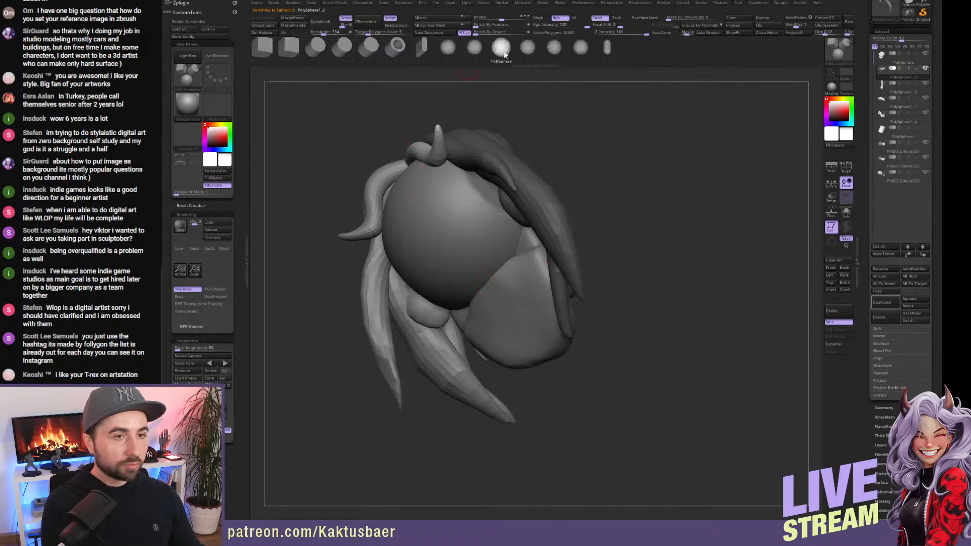
pyautogui.moveTo(478, 292); pyautogui.dragTo(526, 340)
# Split the inserted sphere from the hair into its own subtool and subdivide it into a smoother mesh.
pyautogui.moveTo(548, 339)
pyautogui.mouseDown(button='right')
pyautogui.moveTo(487, 333)
pyautogui.moveTo(474, 347)
pyautogui.mouseUp(button='right')
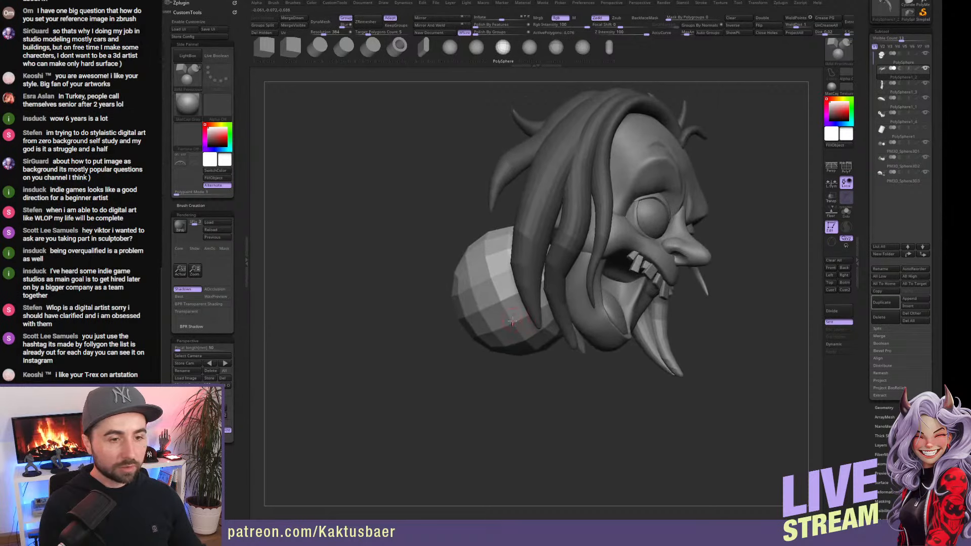
pyautogui.keyDown('ctrl'); pyautogui.keyDown('shift'); pyautogui.click(482, 313); pyautogui.keyUp('shift'); pyautogui.keyUp('ctrl')
pyautogui.keyDown('ctrl'); pyautogui.keyDown('shift'); pyautogui.click(484, 317); pyautogui.keyUp('shift'); pyautogui.keyUp('ctrl')
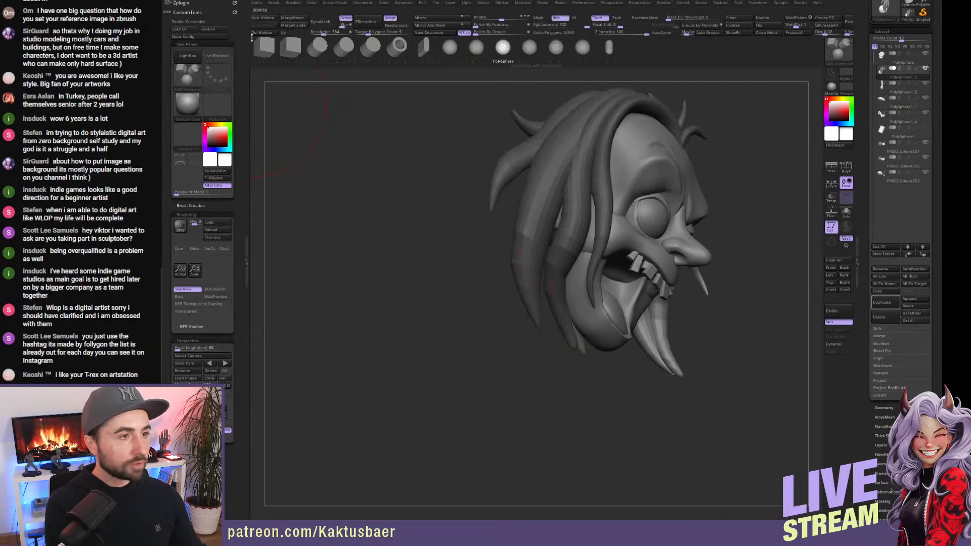
pyautogui.click(262, 18)
pyautogui.keyDown('alt'); pyautogui.click(506, 314); pyautogui.keyUp('alt')
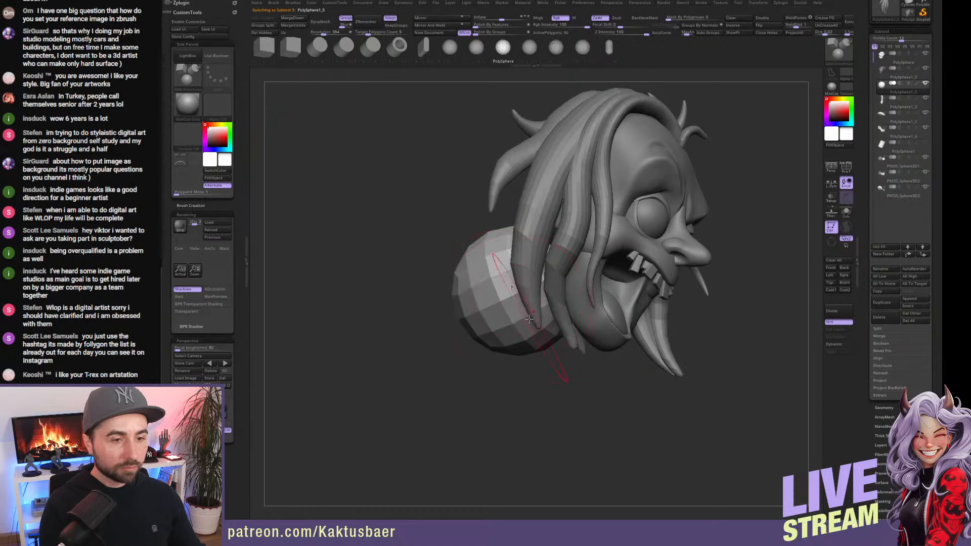
pyautogui.hotkey('ctrl', 'd')
pyautogui.moveTo(509, 309); pyautogui.dragTo(518, 319, button='right')
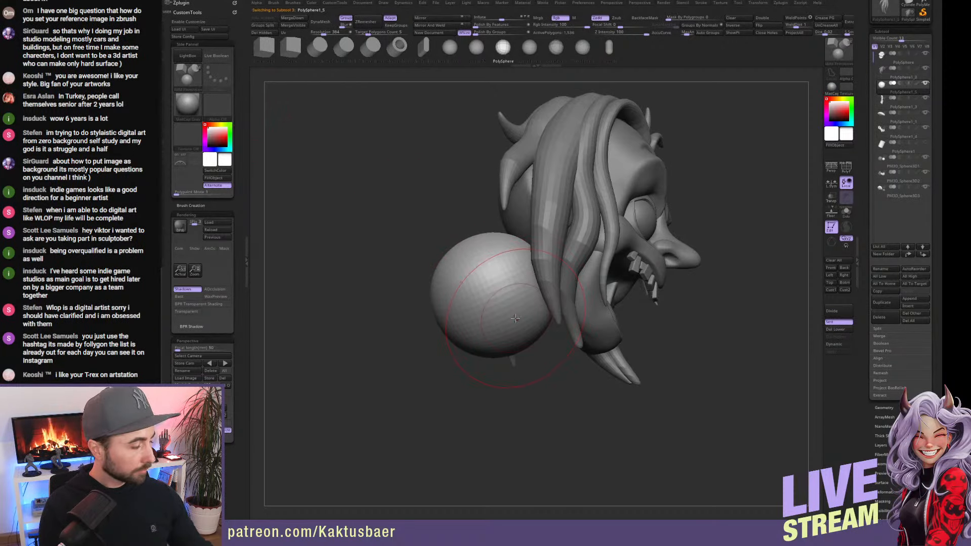
# Return to the stored front view with the reference overlaid and reposition the sphere under the jaw with the transpose line.
pyautogui.press('b')
pyautogui.press('m')
pyautogui.press('v')
pyautogui.click(830, 268)
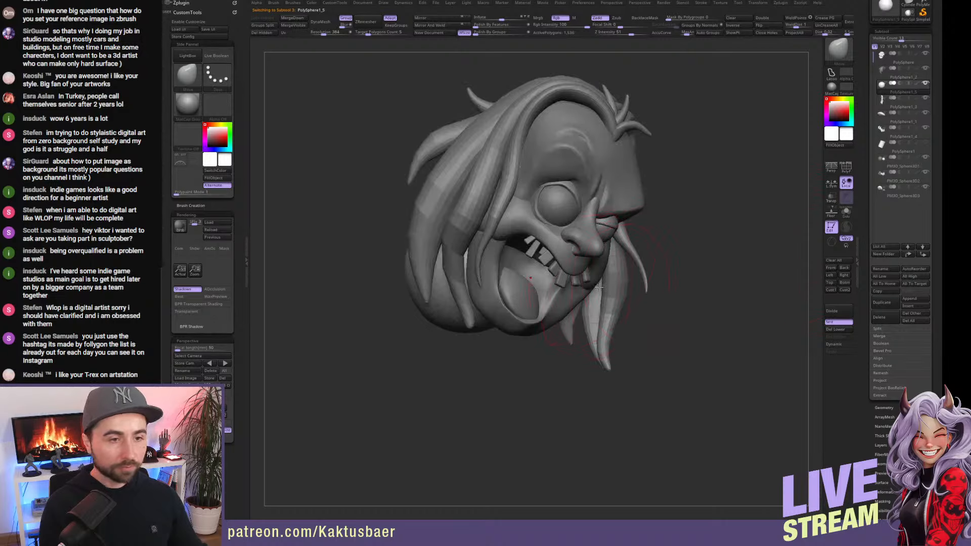
pyautogui.hotkey('shift', 'z')
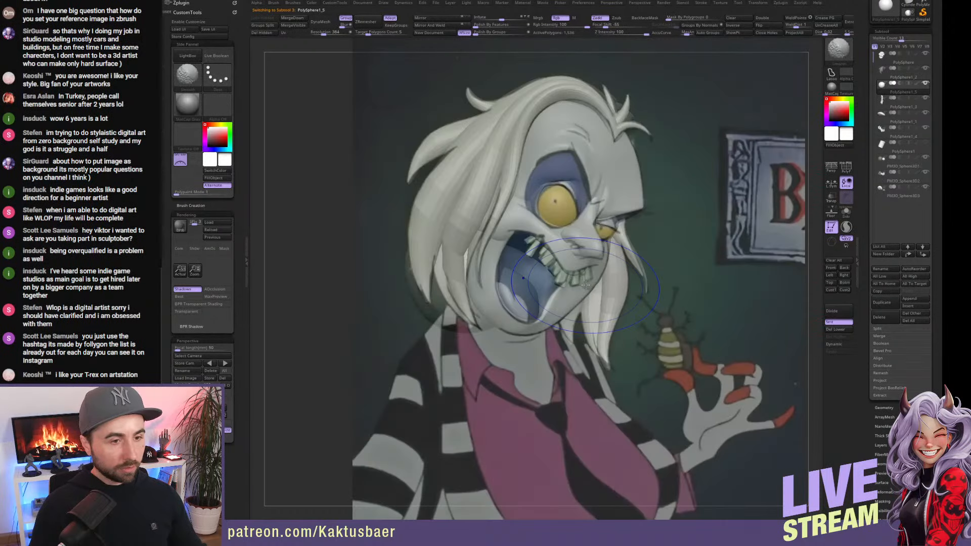
pyautogui.press('w')
pyautogui.moveTo(451, 291); pyautogui.dragTo(499, 350)
pyautogui.press('q')
pyautogui.press('w')
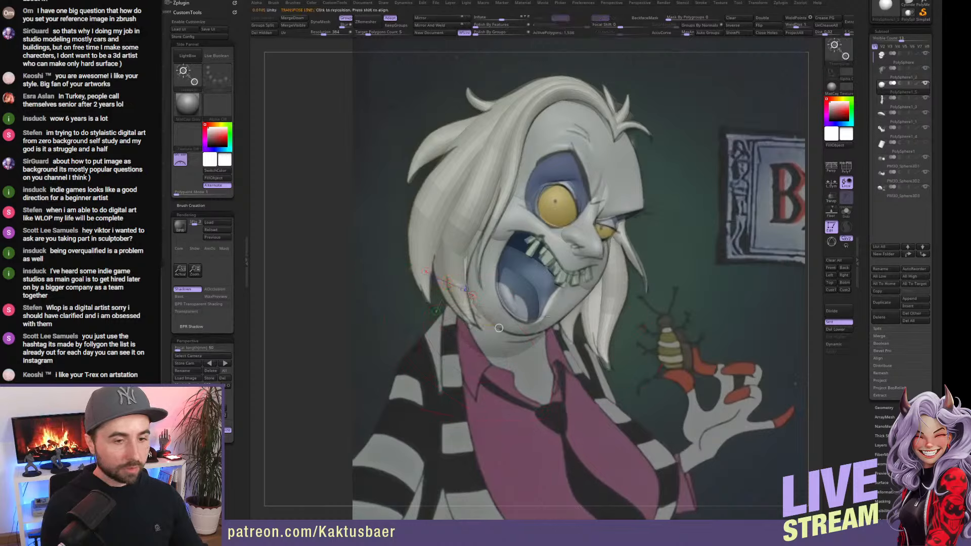
pyautogui.click(880, 394)
pyautogui.click(878, 406)
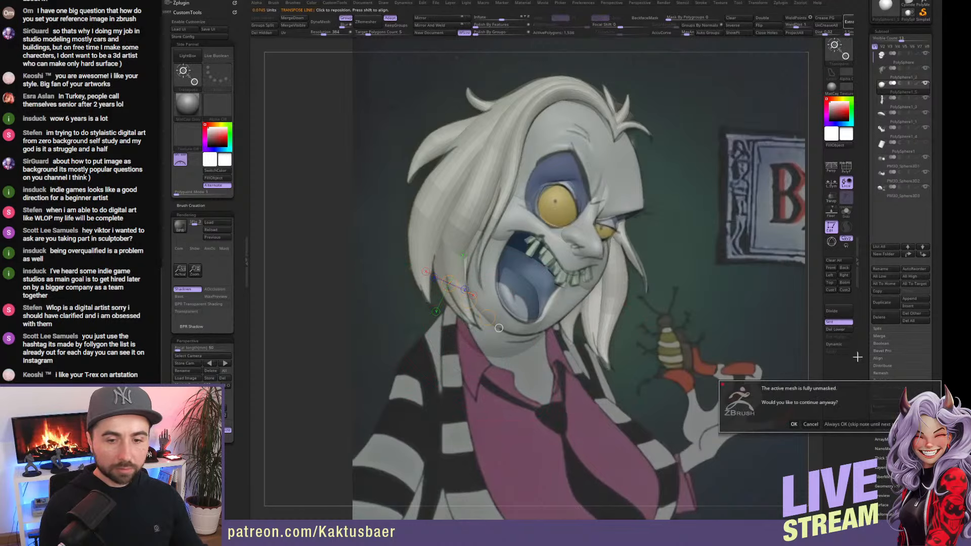
pyautogui.press('Escape')
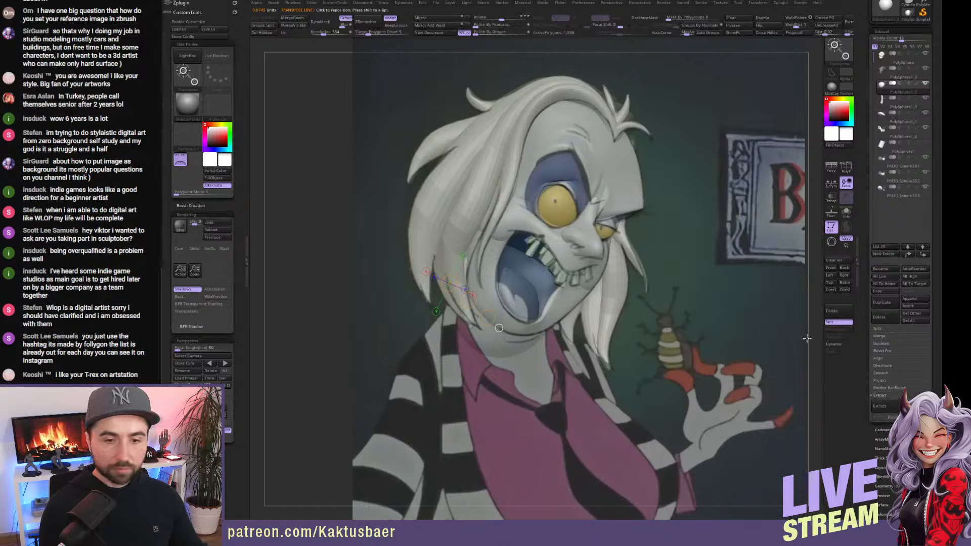
# Duplicate the sphere downward with the transpose line as a torso mass beneath the neck, and clear the mask.
pyautogui.press('q')
pyautogui.moveTo(499, 328)
pyautogui.mouseDown()
pyautogui.moveTo(504, 370)
pyautogui.moveTo(518, 380)
pyautogui.moveTo(504, 363)
pyautogui.moveTo(477, 363)
pyautogui.moveTo(471, 312)
pyautogui.mouseUp()
pyautogui.hotkey('ctrl', 'z')
pyautogui.hotkey('ctrl', 'z')
pyautogui.moveTo(471, 313)
pyautogui.mouseDown(button='right')
pyautogui.moveTo(516, 293)
pyautogui.moveTo(492, 272)
pyautogui.mouseUp(button='right')
pyautogui.press('w')
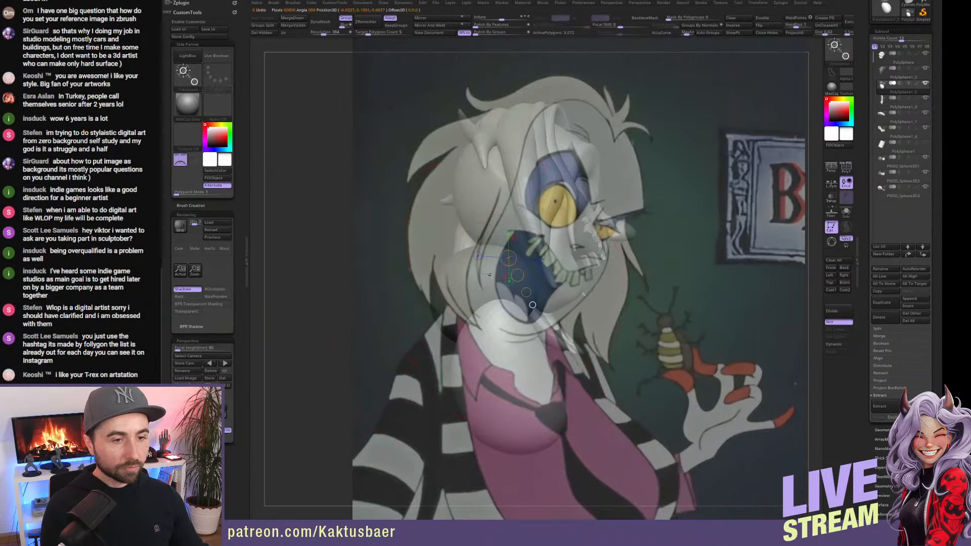
pyautogui.press('q')
pyautogui.keyDown('ctrl'); pyautogui.moveTo(654, 101); pyautogui.dragTo(675, 46); pyautogui.keyUp('ctrl')
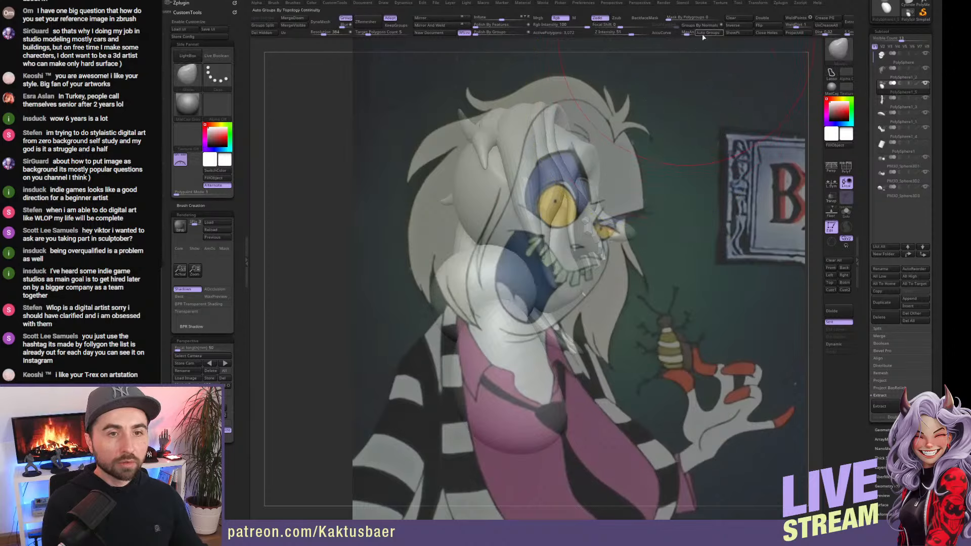
# Reposition the sphere with the transpose line, then resize the Move brush and pull the neck form toward the back of the head.
pyautogui.press('w')
pyautogui.moveTo(440, 268)
pyautogui.mouseDown()
pyautogui.moveTo(501, 270)
pyautogui.moveTo(482, 233)
pyautogui.mouseUp()
pyautogui.press('q')
pyautogui.moveTo(536, 268); pyautogui.dragTo(450, 276, button='right')
pyautogui.press('s')
pyautogui.moveTo(448, 276); pyautogui.dragTo(439, 277)
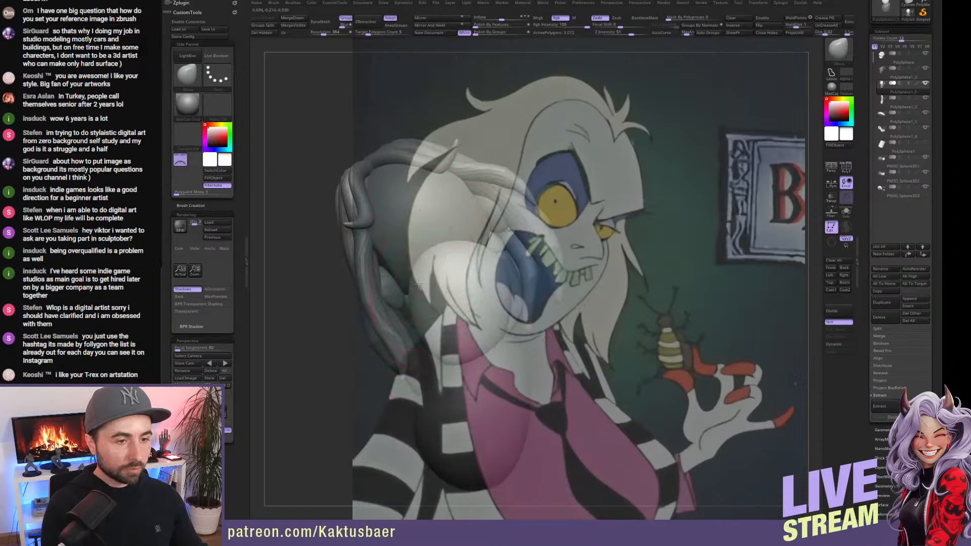
# Reshape the neck sphere from the rear and side views with the Move brush.
pyautogui.moveTo(546, 329); pyautogui.dragTo(406, 335, button='right')
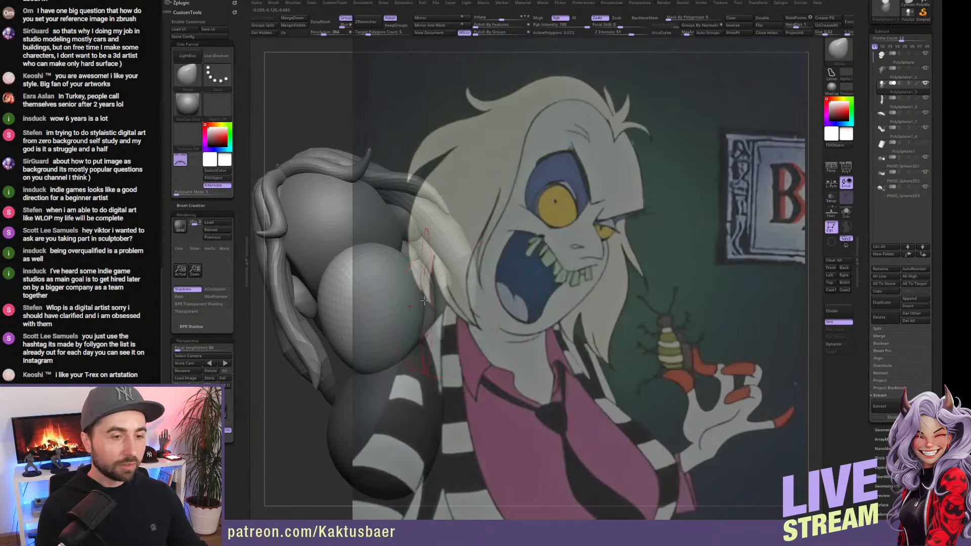
pyautogui.moveTo(401, 278); pyautogui.dragTo(470, 253, button='right')
pyautogui.moveTo(536, 247); pyautogui.dragTo(435, 248, button='right')
pyautogui.moveTo(386, 273); pyautogui.dragTo(381, 248)
pyautogui.moveTo(390, 237); pyautogui.dragTo(521, 212, button='right')
pyautogui.moveTo(526, 210); pyautogui.dragTo(517, 199)
pyautogui.moveTo(428, 283); pyautogui.dragTo(466, 302)
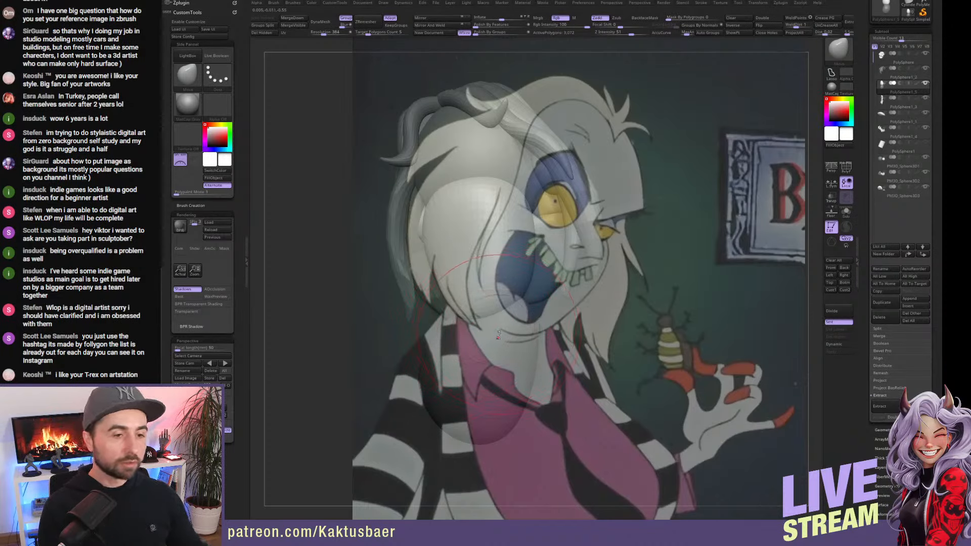
# Shift the torso mass downward and pull the neck and upper back into a continuous form with a resized Move brush.
pyautogui.press('w')
pyautogui.moveTo(503, 334)
pyautogui.mouseDown()
pyautogui.moveTo(522, 338)
pyautogui.moveTo(521, 372)
pyautogui.mouseUp()
pyautogui.moveTo(485, 412)
pyautogui.mouseDown()
pyautogui.moveTo(498, 424)
pyautogui.moveTo(479, 438)
pyautogui.mouseUp()
pyautogui.press('s')
pyautogui.moveTo(481, 373); pyautogui.dragTo(503, 402)
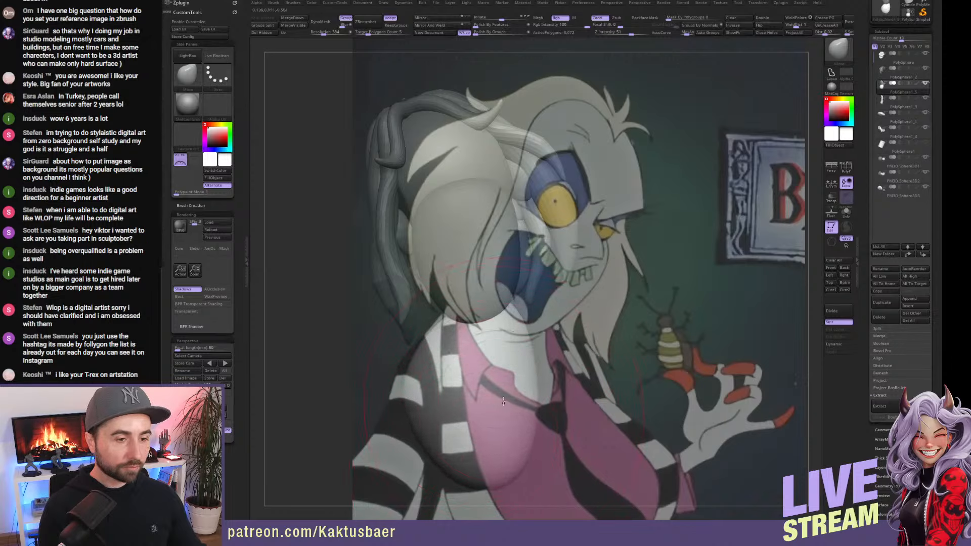
pyautogui.moveTo(462, 335); pyautogui.dragTo(501, 333, button='right')
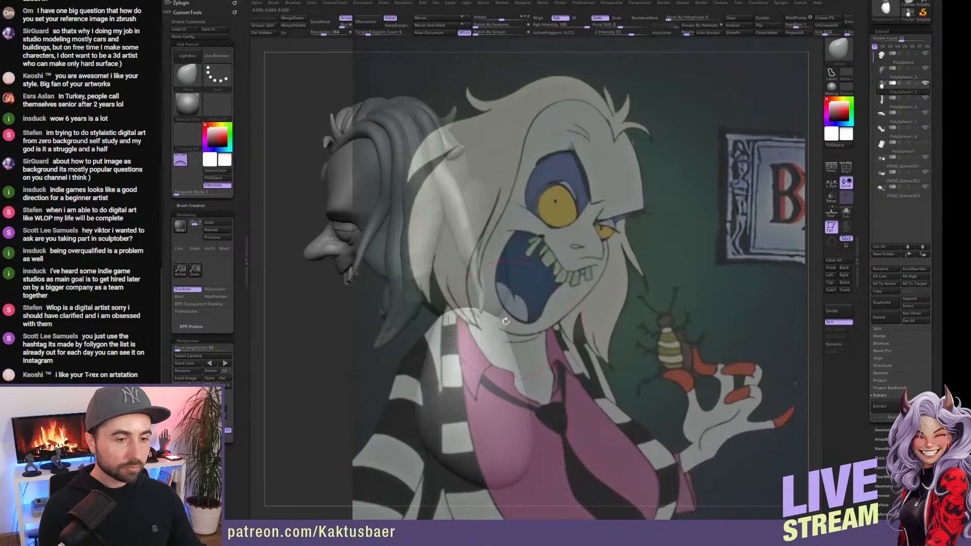
pyautogui.moveTo(505, 334); pyautogui.dragTo(528, 326)
pyautogui.moveTo(457, 317); pyautogui.dragTo(447, 307)
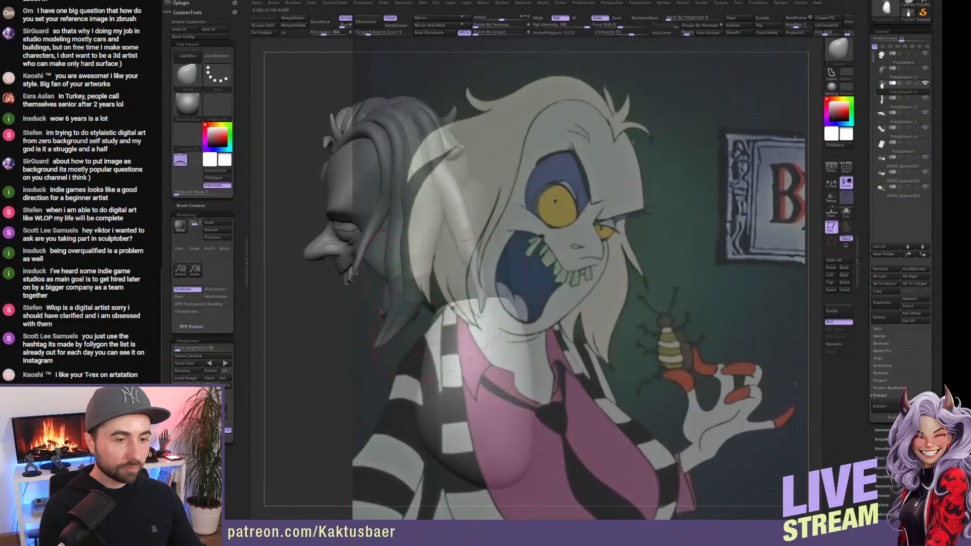
# Return to the stored front view, clear the mask and pull the lower torso outward to follow the shirt in the reference.
pyautogui.click(831, 268)
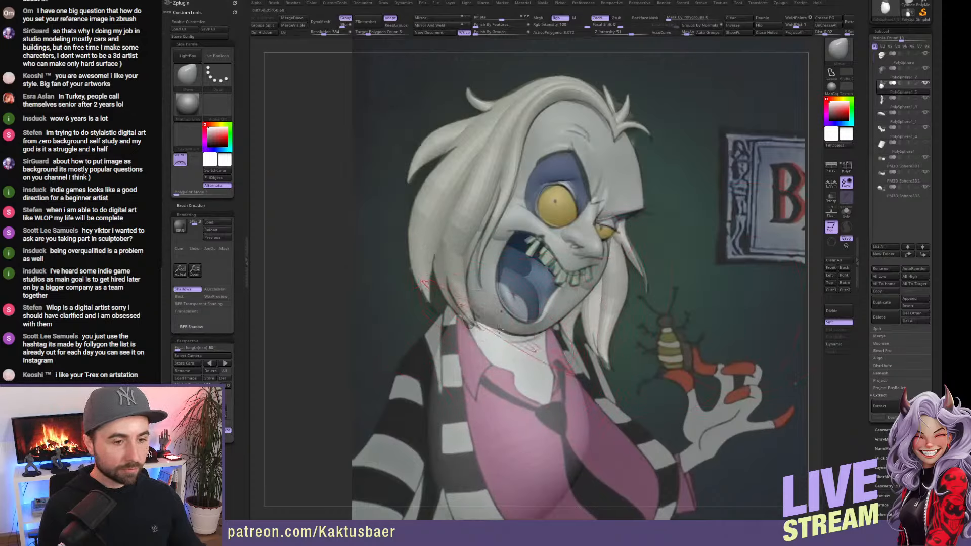
pyautogui.keyDown('ctrl'); pyautogui.click(654, 315); pyautogui.keyUp('ctrl')
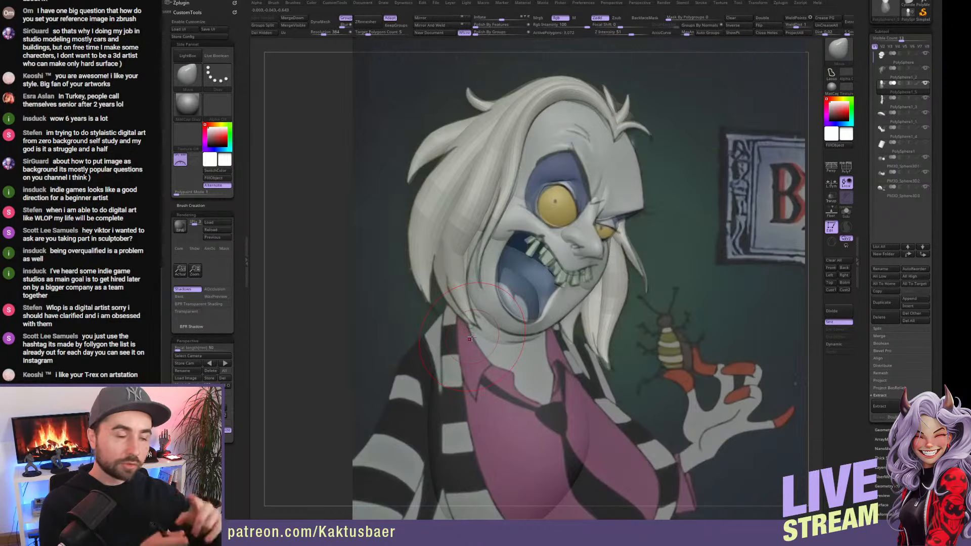
pyautogui.press('w')
pyautogui.press('q')
pyautogui.moveTo(565, 480); pyautogui.dragTo(606, 485)
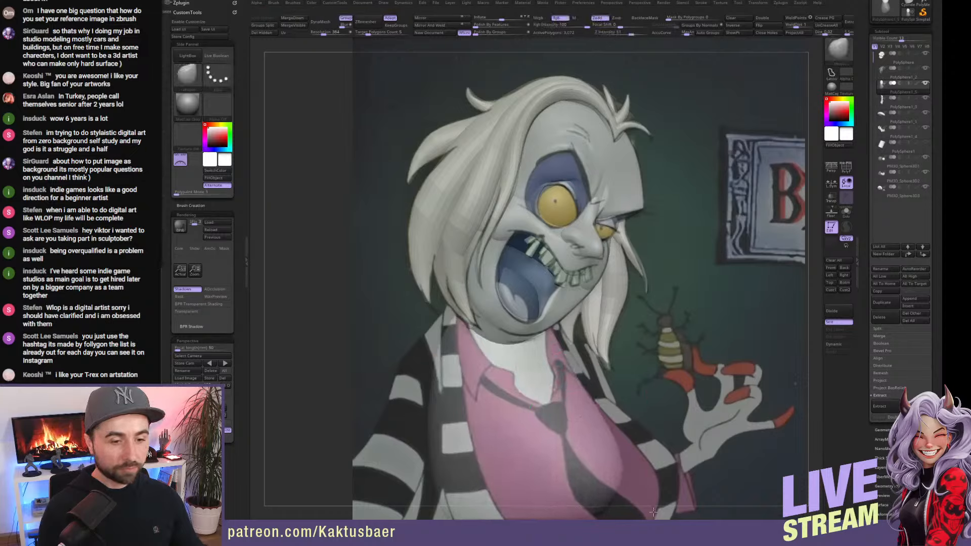
# Check the neck and torso from several angles against the reference, then hide the overlay and subdivide the torso mesh.
pyautogui.moveTo(614, 440)
pyautogui.mouseDown(button='right')
pyautogui.moveTo(544, 397)
pyautogui.moveTo(536, 430)
pyautogui.mouseUp(button='right')
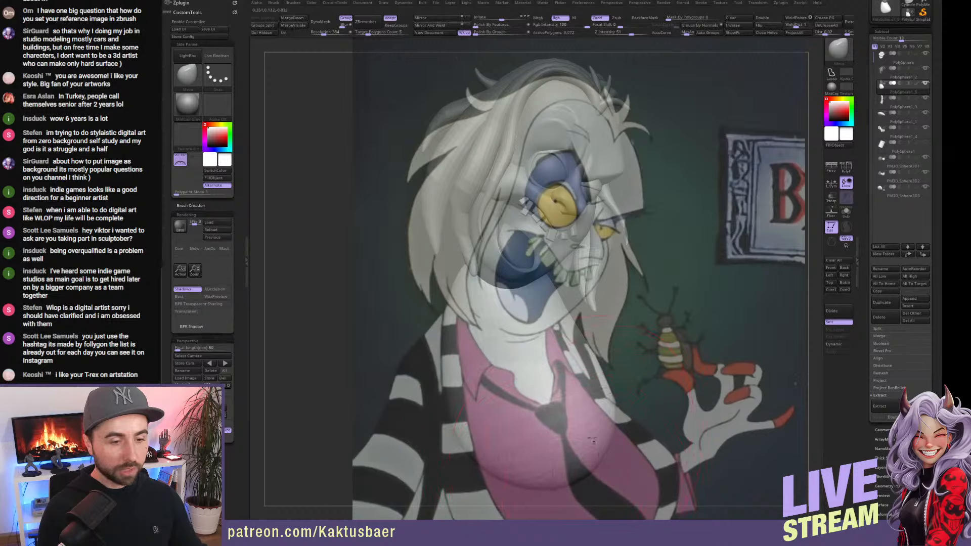
pyautogui.moveTo(538, 434)
pyautogui.mouseDown(button='right')
pyautogui.moveTo(551, 372)
pyautogui.moveTo(521, 321)
pyautogui.mouseUp(button='right')
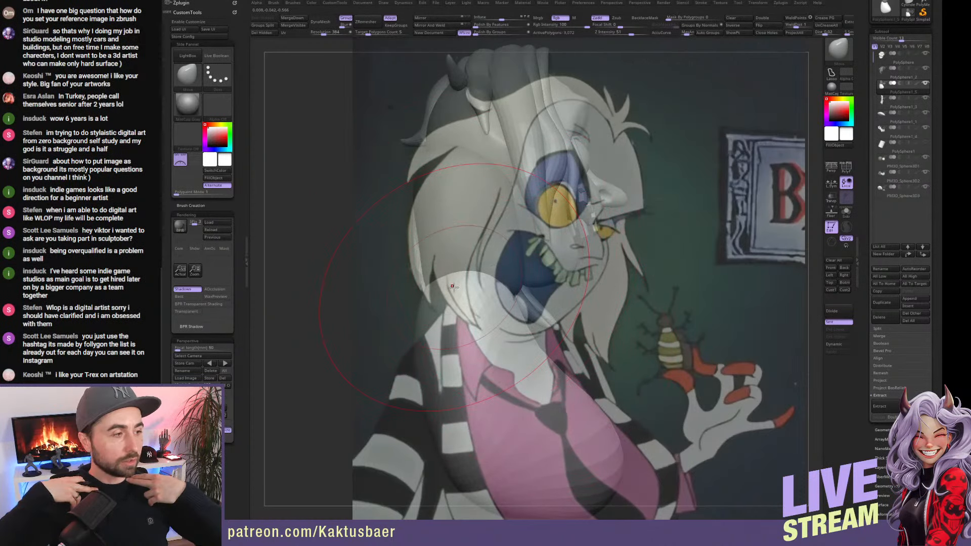
pyautogui.moveTo(490, 312); pyautogui.dragTo(609, 287, button='right')
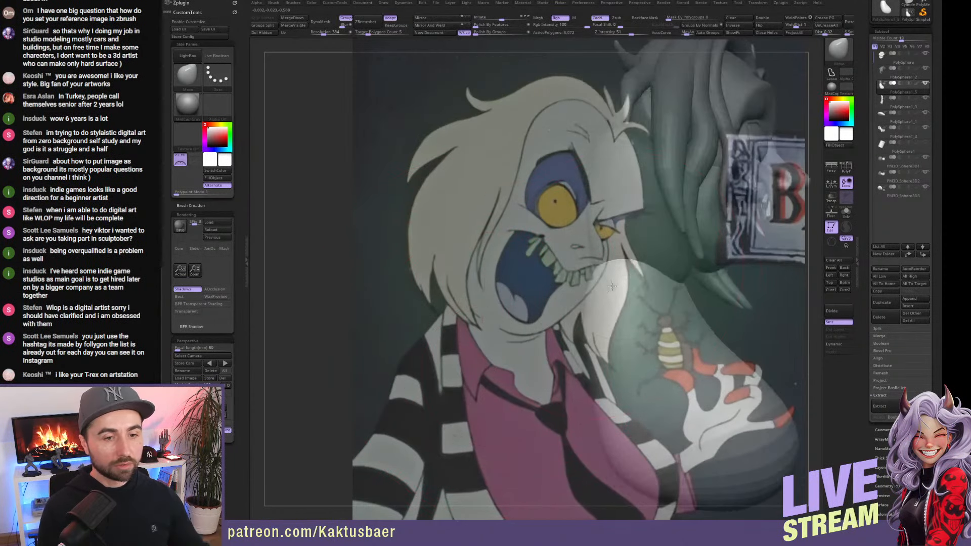
pyautogui.moveTo(614, 154); pyautogui.dragTo(638, 175, button='right')
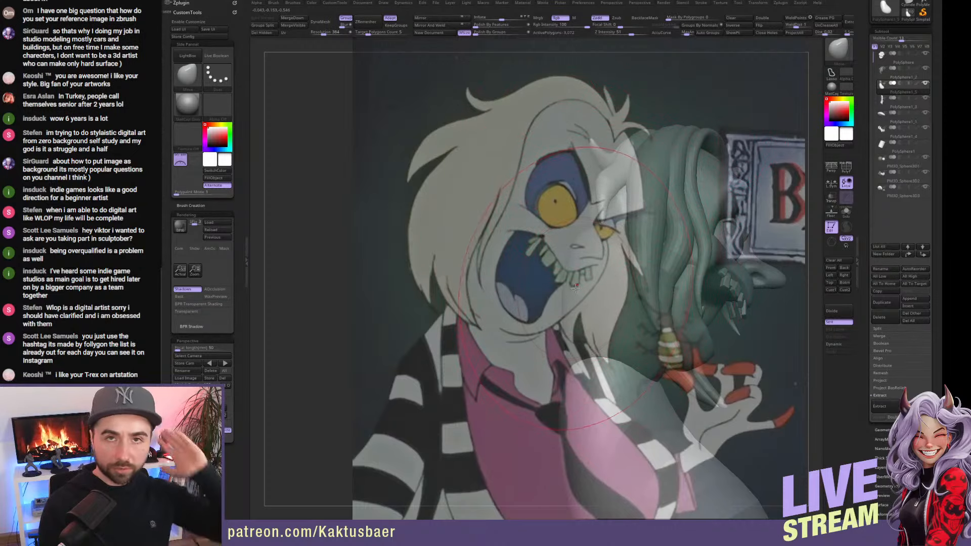
pyautogui.moveTo(578, 313)
pyautogui.mouseDown(button='right')
pyautogui.moveTo(609, 275)
pyautogui.moveTo(552, 227)
pyautogui.mouseUp(button='right')
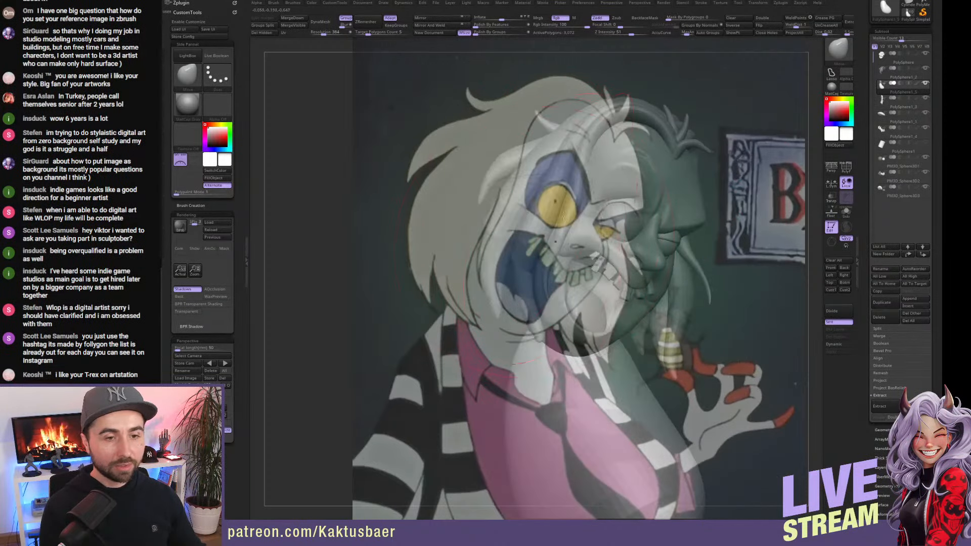
pyautogui.click(831, 268)
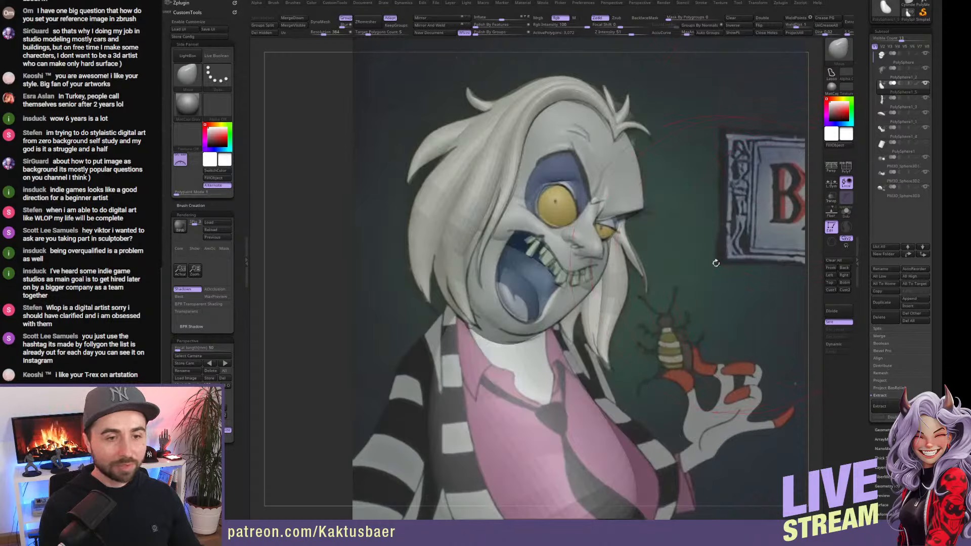
pyautogui.hotkey('shift', 'z')
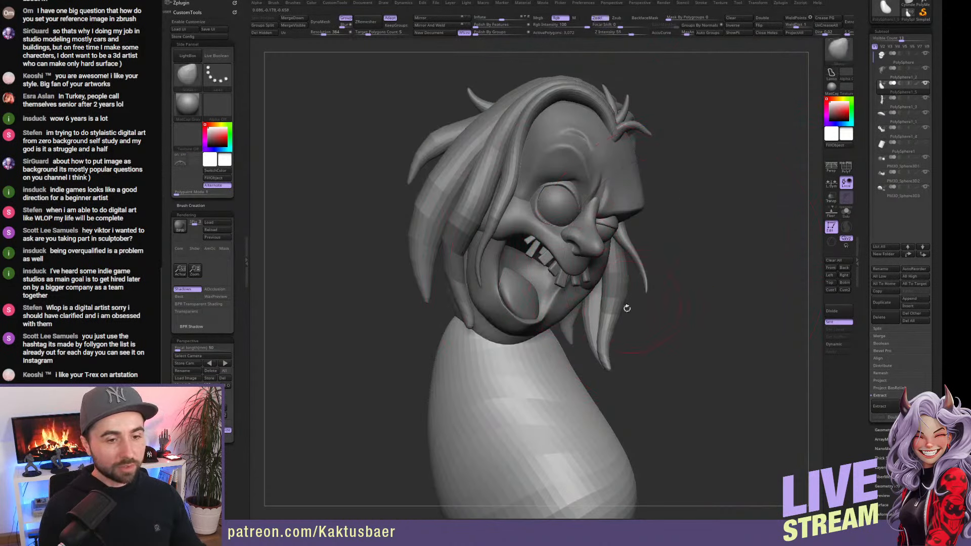
pyautogui.hotkey('ctrl', 'd')
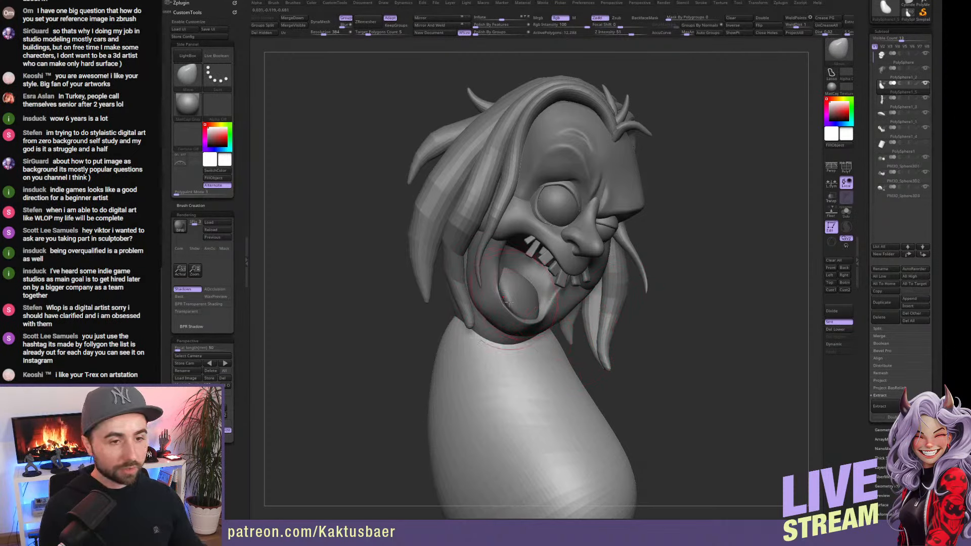
# Select the head mesh and smooth the cheek and jaw beside the open mouth.
pyautogui.keyDown('alt'); pyautogui.click(500, 320); pyautogui.keyUp('alt')
pyautogui.keyDown('ctrl'); pyautogui.moveTo(500, 319); pyautogui.dragTo(497, 349, button='right'); pyautogui.keyUp('ctrl')
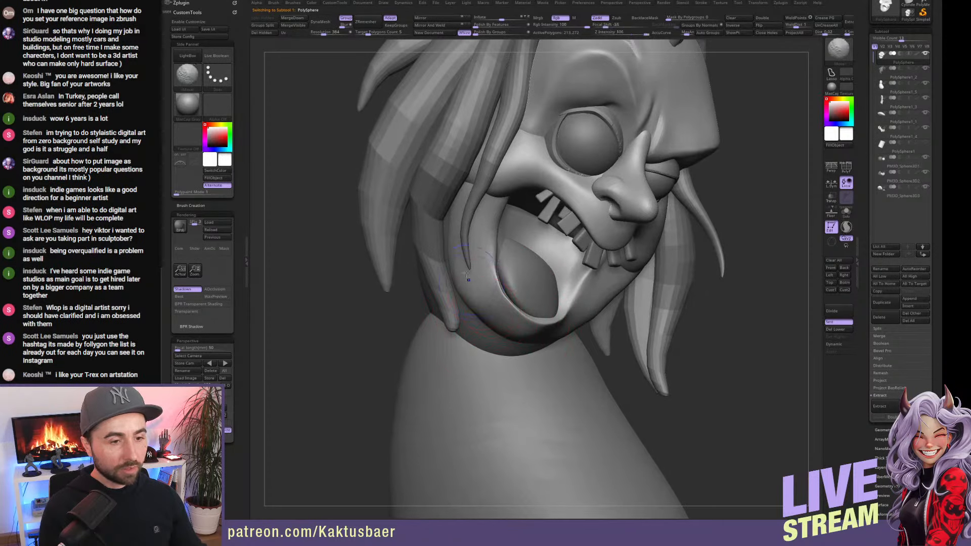
pyautogui.moveTo(457, 280)
pyautogui.keyDown('shift'); pyautogui.mouseDown()
pyautogui.moveTo(464, 302)
pyautogui.moveTo(448, 239)
pyautogui.mouseUp(); pyautogui.keyUp('shift')
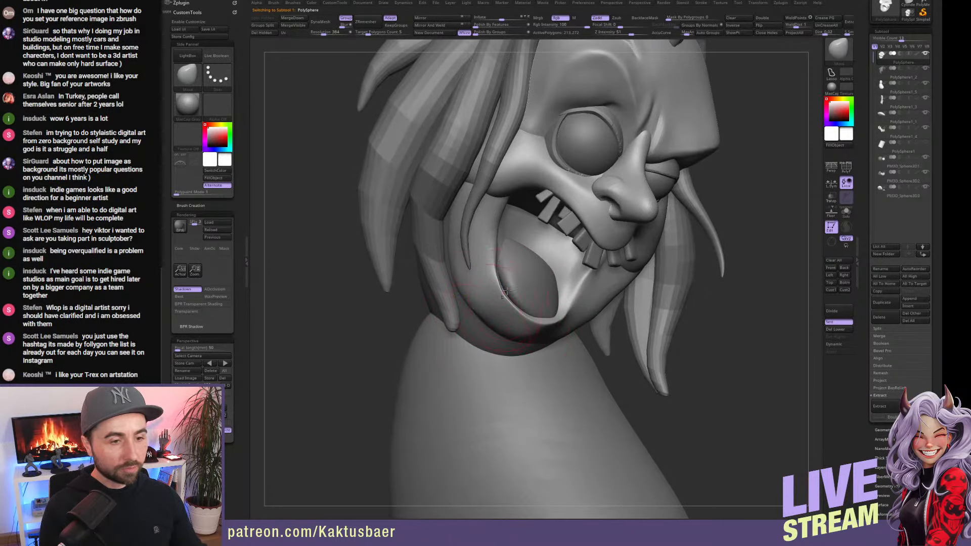
# Select the tongue mesh, subdivide it and carve a central groove along its top with the Dam Standard brush.
pyautogui.keyDown('alt'); pyautogui.click(532, 273); pyautogui.keyUp('alt')
pyautogui.hotkey('ctrl', 'd')
pyautogui.press('b')
pyautogui.press('d')
pyautogui.press('s')
pyautogui.moveTo(526, 263)
pyautogui.keyDown('ctrl'); pyautogui.mouseDown(button='right')
pyautogui.moveTo(537, 278)
pyautogui.moveTo(541, 250)
pyautogui.mouseUp(button='right'); pyautogui.keyUp('ctrl')
pyautogui.moveTo(541, 250); pyautogui.dragTo(536, 297)
pyautogui.hotkey('ctrl', 'd')
pyautogui.moveTo(539, 248); pyautogui.dragTo(534, 306)
pyautogui.moveTo(533, 308); pyautogui.dragTo(543, 267, button='right')
# Switch to the Move brush and smooth the edge of the tongue where it meets the lower lip.
pyautogui.press('b')
pyautogui.press('m')
pyautogui.press('v')
pyautogui.keyDown('shift'); pyautogui.moveTo(581, 316); pyautogui.dragTo(588, 288); pyautogui.keyUp('shift')
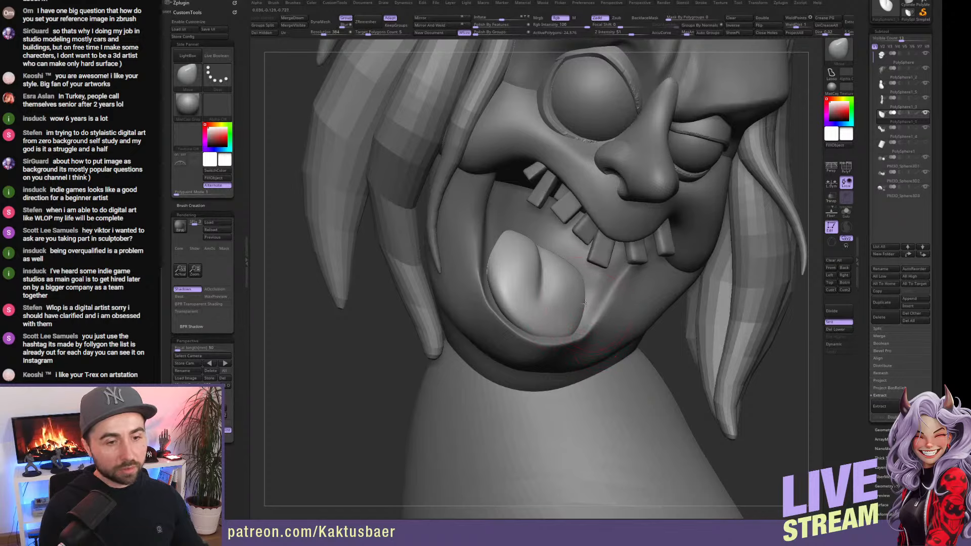
pyautogui.moveTo(574, 291); pyautogui.dragTo(597, 284, button='right')
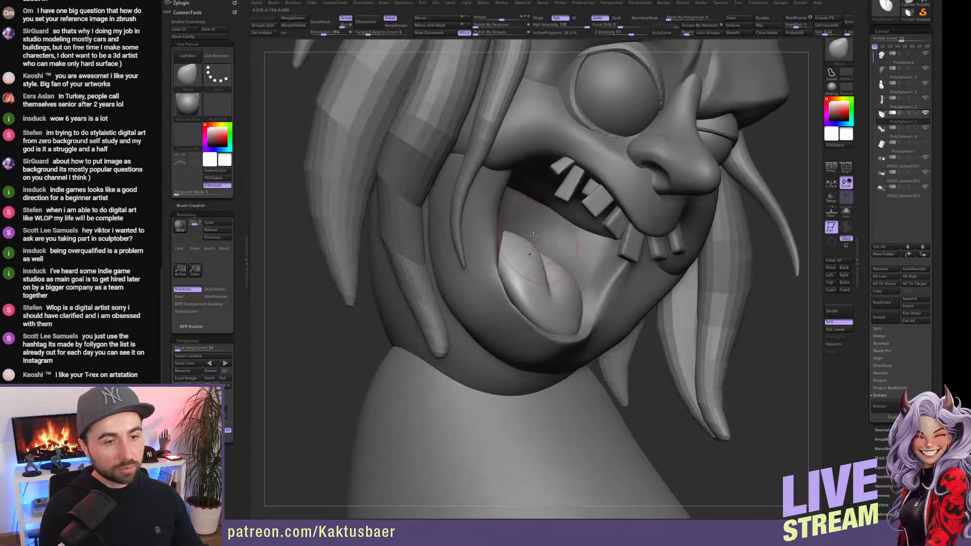
# Select the head mesh and build up and smooth the inside of the mouth around the tongue with the Clay Buildup brush.
pyautogui.keyDown('alt'); pyautogui.click(515, 226); pyautogui.keyUp('alt')
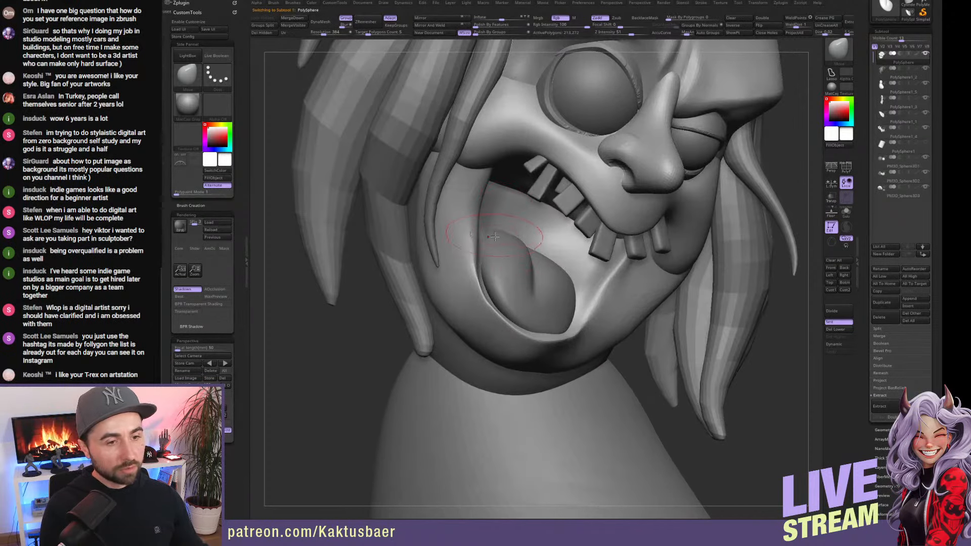
pyautogui.moveTo(493, 197); pyautogui.dragTo(501, 241, button='right')
pyautogui.press('b')
pyautogui.press('c')
pyautogui.press('b')
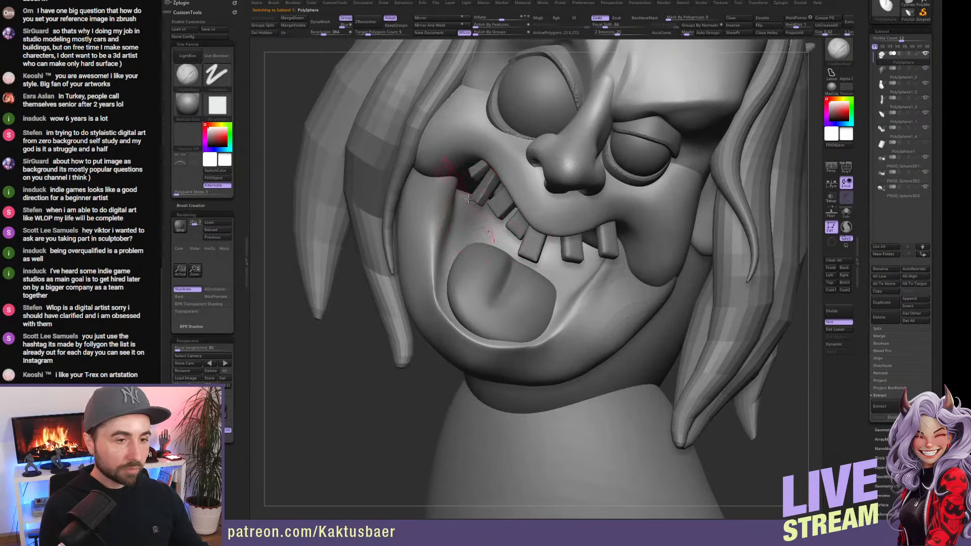
pyautogui.press('shift')
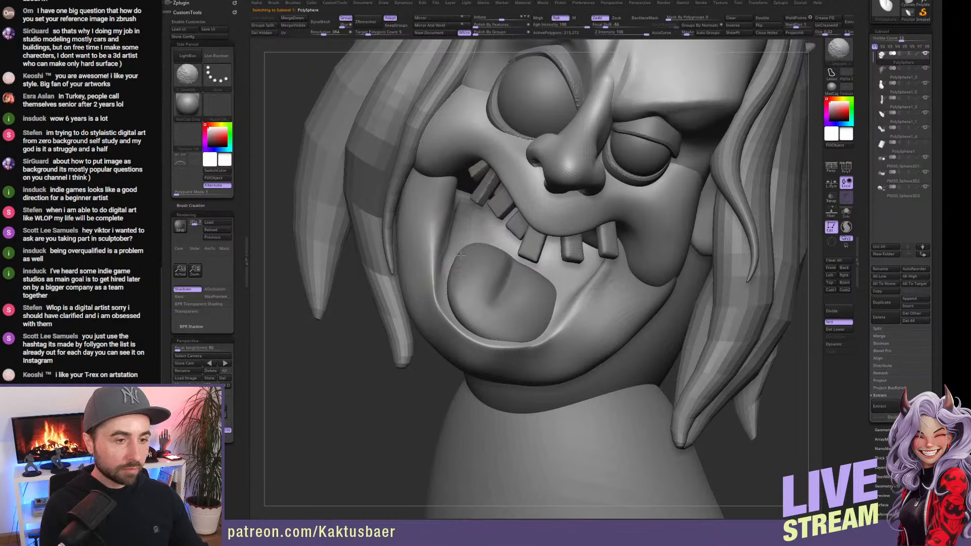
pyautogui.moveTo(465, 232); pyautogui.dragTo(488, 283, button='right')
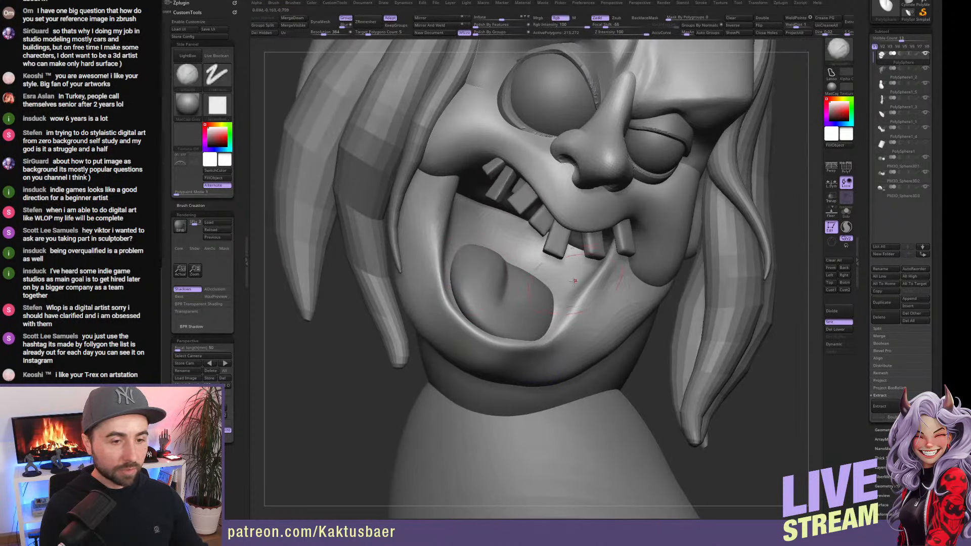
pyautogui.moveTo(501, 332); pyautogui.dragTo(598, 310, button='right')
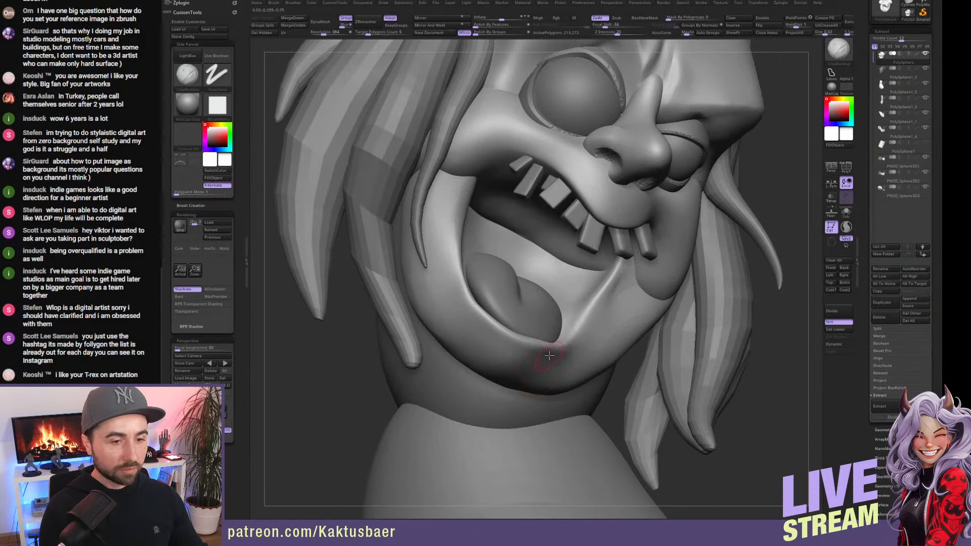
# Define the rim of the lower lip with a stroke along its edge and smooth the transition into the chin.
pyautogui.press('shift')
pyautogui.moveTo(541, 340)
pyautogui.mouseDown(button='right')
pyautogui.moveTo(520, 319)
pyautogui.moveTo(567, 340)
pyautogui.moveTo(602, 303)
pyautogui.mouseUp(button='right')
pyautogui.moveTo(625, 275); pyautogui.dragTo(592, 318)
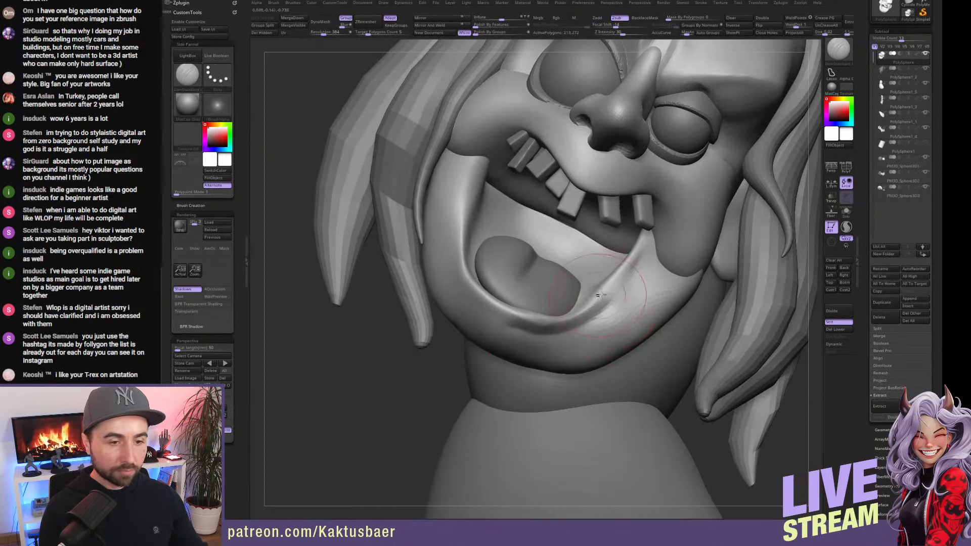
pyautogui.moveTo(575, 323); pyautogui.dragTo(516, 320, button='right')
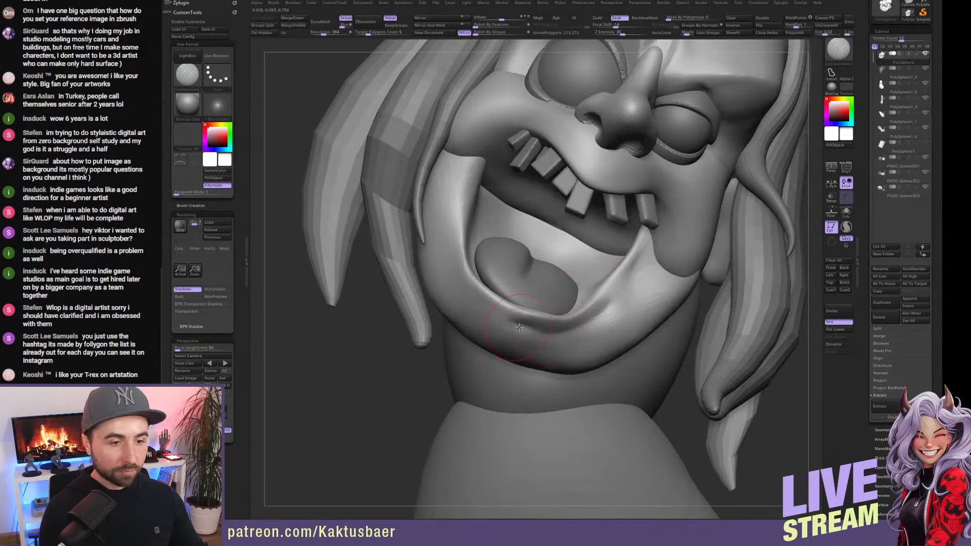
pyautogui.press('shift')
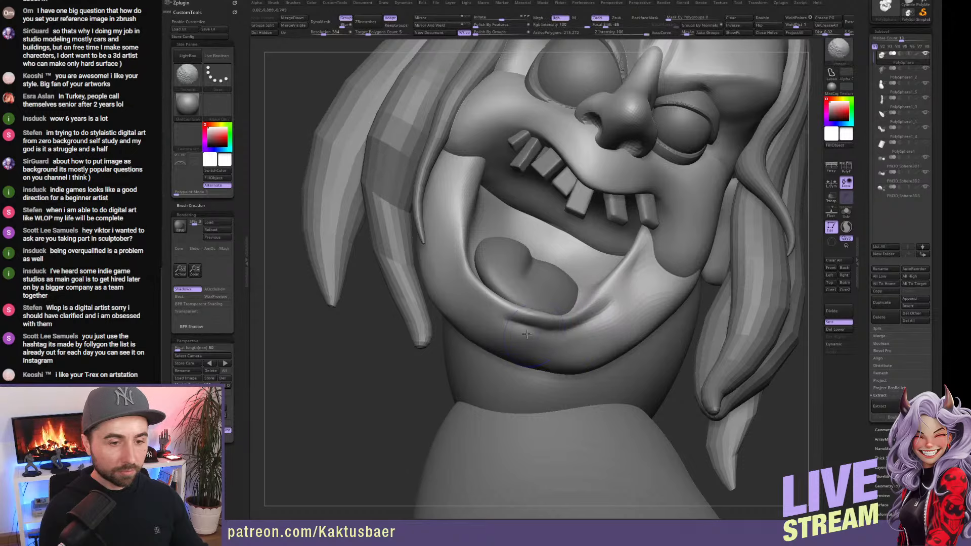
pyautogui.keyDown('shift'); pyautogui.moveTo(539, 336); pyautogui.dragTo(612, 304); pyautogui.keyUp('shift')
pyautogui.moveTo(614, 305); pyautogui.dragTo(680, 291, button='right')
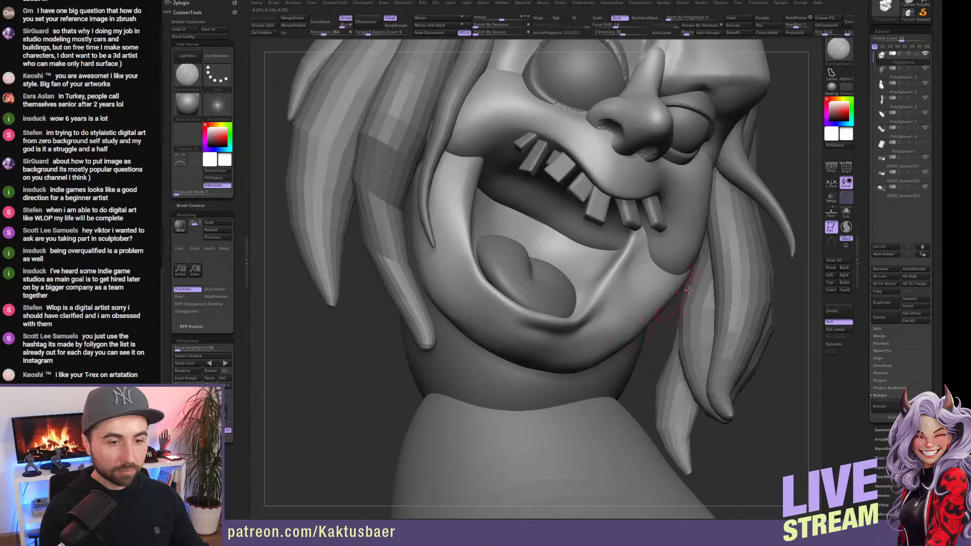
# Return to the stored camera view and select the upper eyelid mesh.
pyautogui.click(831, 290)
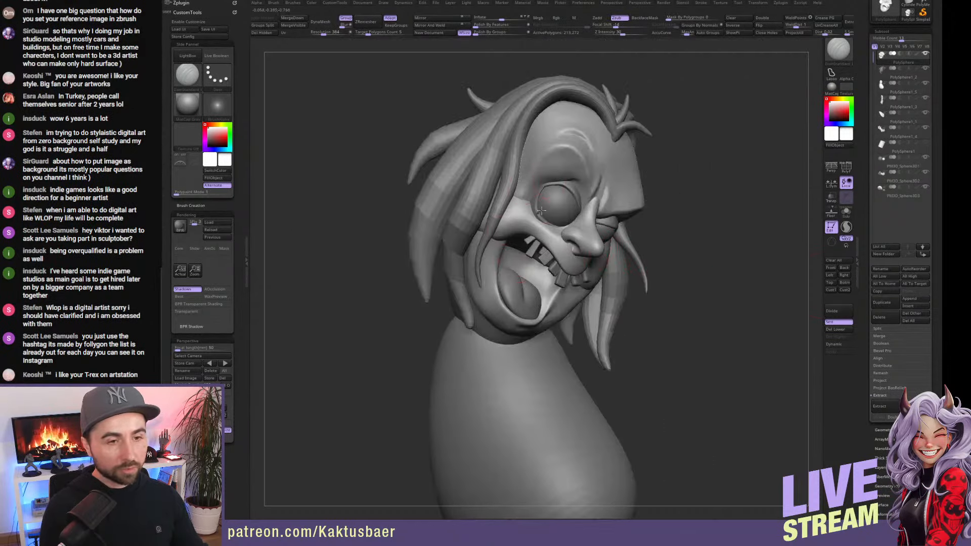
pyautogui.keyDown('alt'); pyautogui.click(568, 186); pyautogui.keyUp('alt')
pyautogui.keyDown('ctrl'); pyautogui.moveTo(568, 186); pyautogui.dragTo(590, 207, button='right'); pyautogui.keyUp('ctrl')
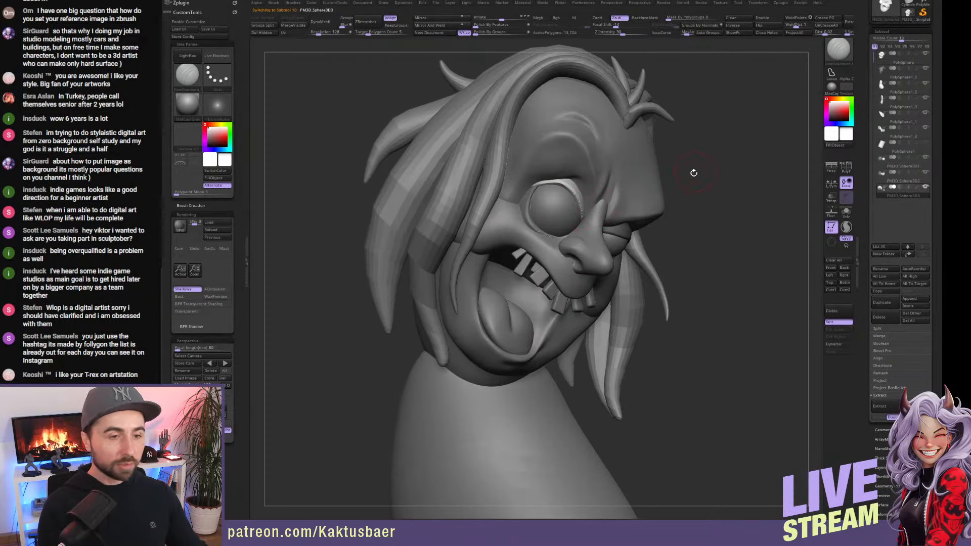
# Try to subdivide the upper eyelid mesh and smooth its rim beside the nose.
pyautogui.press('ctrl')
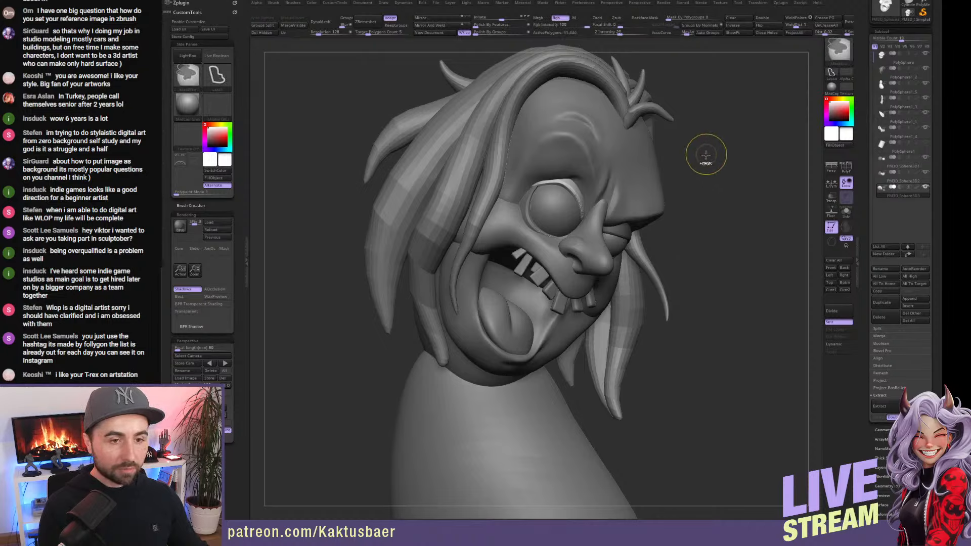
pyautogui.keyDown('ctrl'); pyautogui.moveTo(705, 157); pyautogui.dragTo(701, 221); pyautogui.keyUp('ctrl')
pyautogui.hotkey('ctrl', 'd')
pyautogui.hotkey('ctrl', 'd')
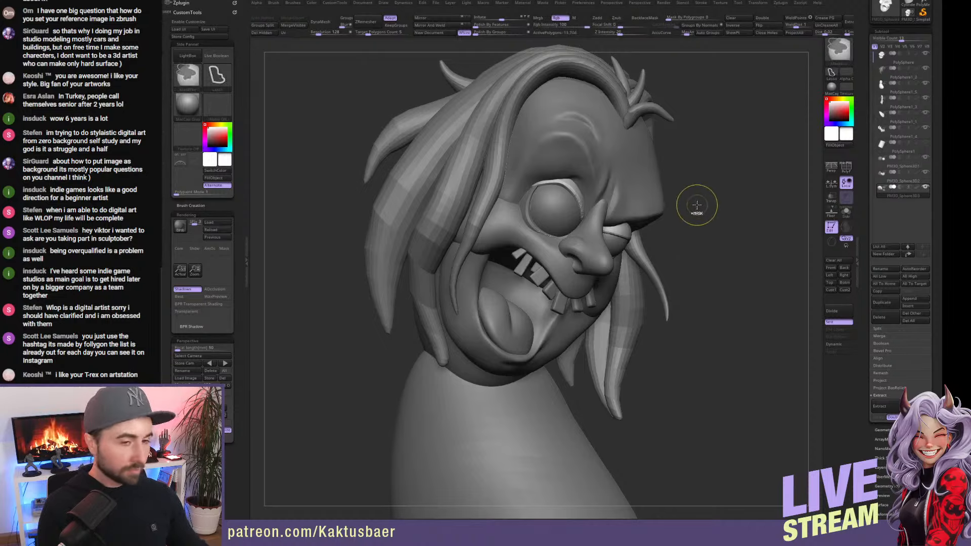
pyautogui.keyDown('ctrl'); pyautogui.moveTo(571, 194); pyautogui.dragTo(576, 205, button='right'); pyautogui.keyUp('ctrl')
pyautogui.press('1')
pyautogui.click(597, 210)
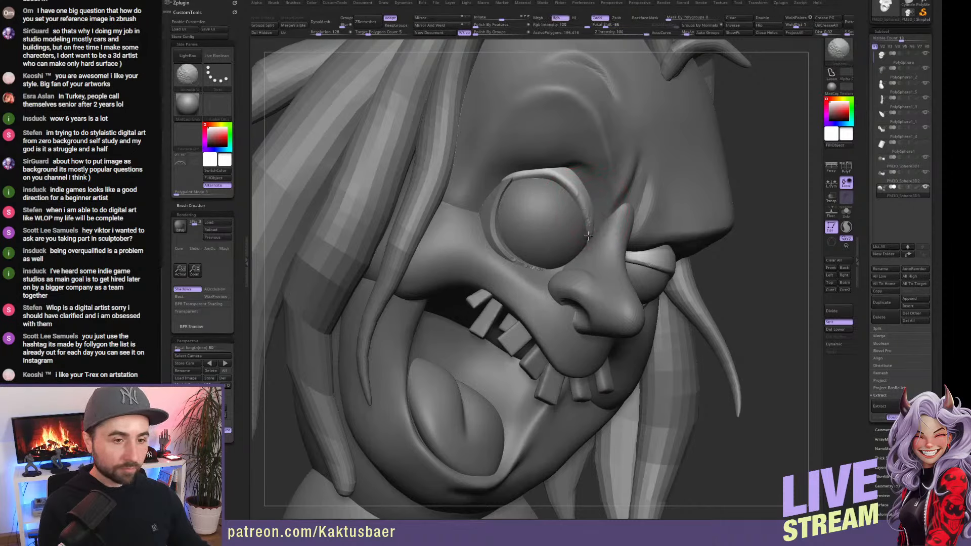
pyautogui.hotkey('ctrl', 'z')
pyautogui.hotkey('ctrl', 'z')
pyautogui.hotkey('ctrl', 'z')
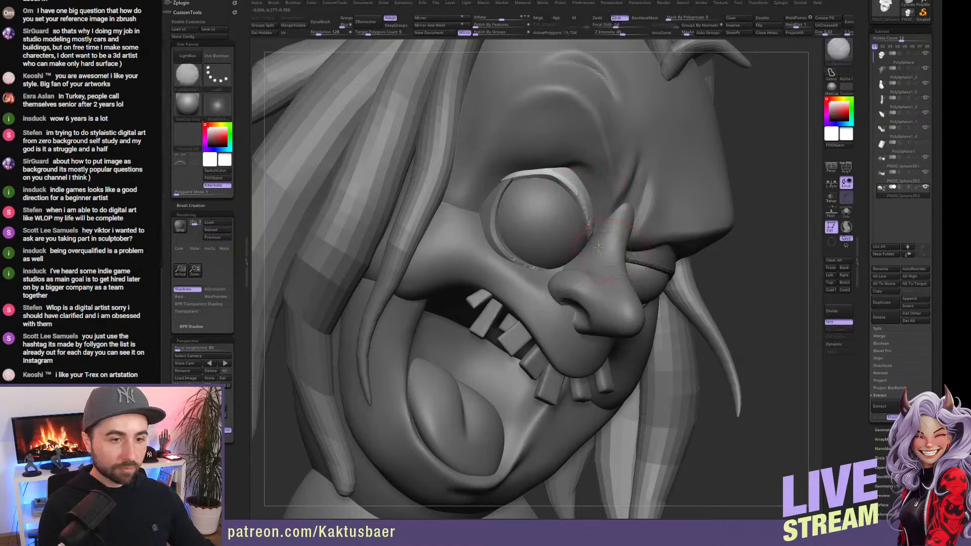
# Clear any mask on the upper eyelids, DynaMesh them at resolution 128 and subdivide the result.
pyautogui.keyDown('ctrl'); pyautogui.moveTo(753, 202); pyautogui.dragTo(763, 216); pyautogui.keyUp('ctrl')
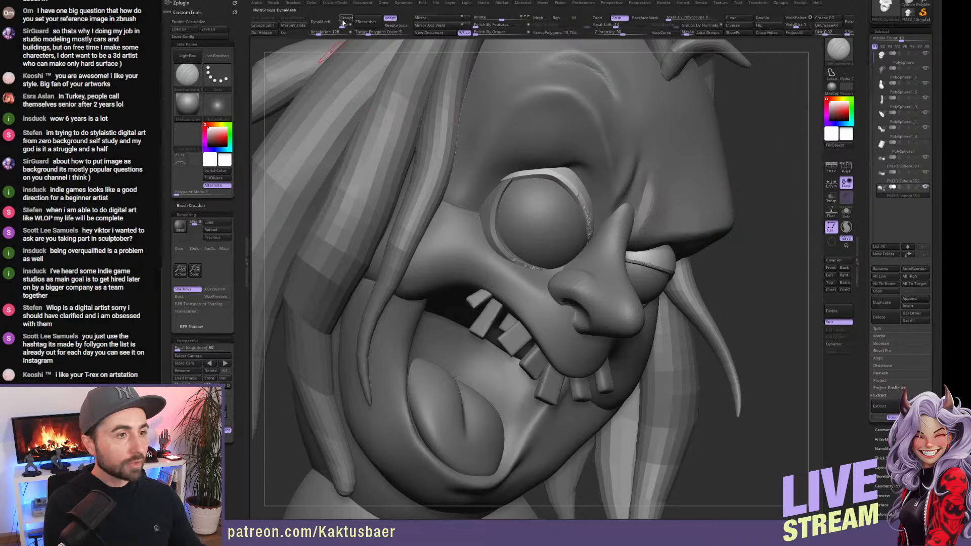
pyautogui.click(320, 22)
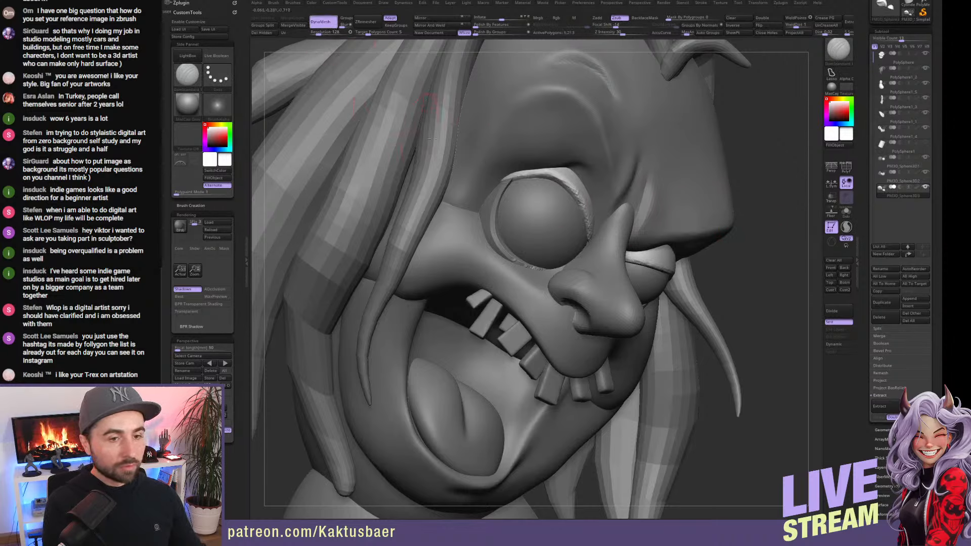
pyautogui.hotkey('ctrl', 'd')
pyautogui.hotkey('ctrl', 'd')
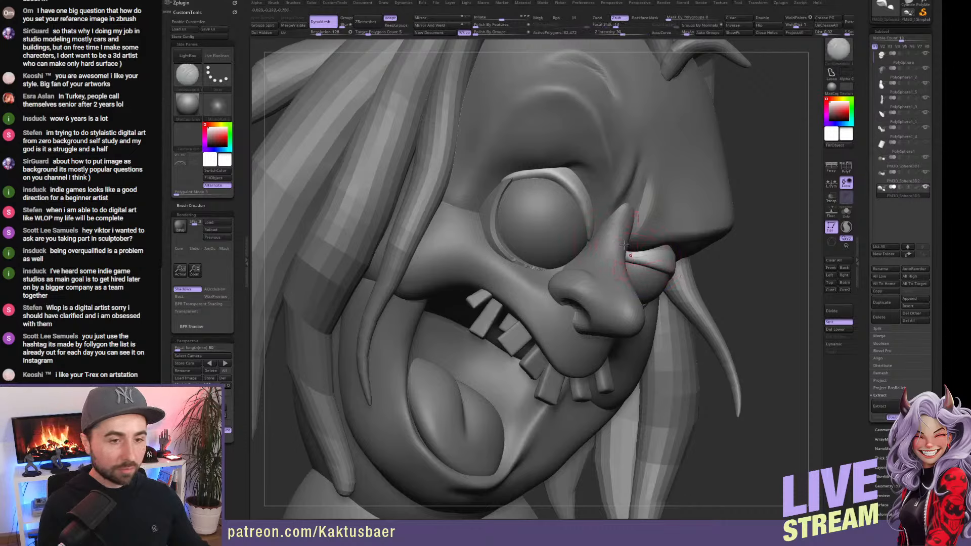
# Sharpen the rim of the wide-open eye's upper eyelid with the Pinch brush and inspect both lids.
pyautogui.press('b')
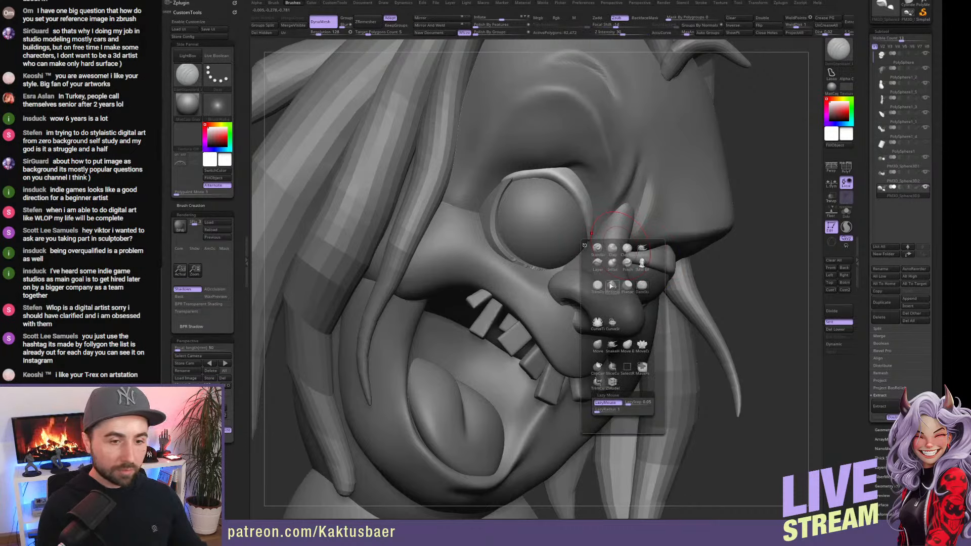
pyautogui.click(627, 263)
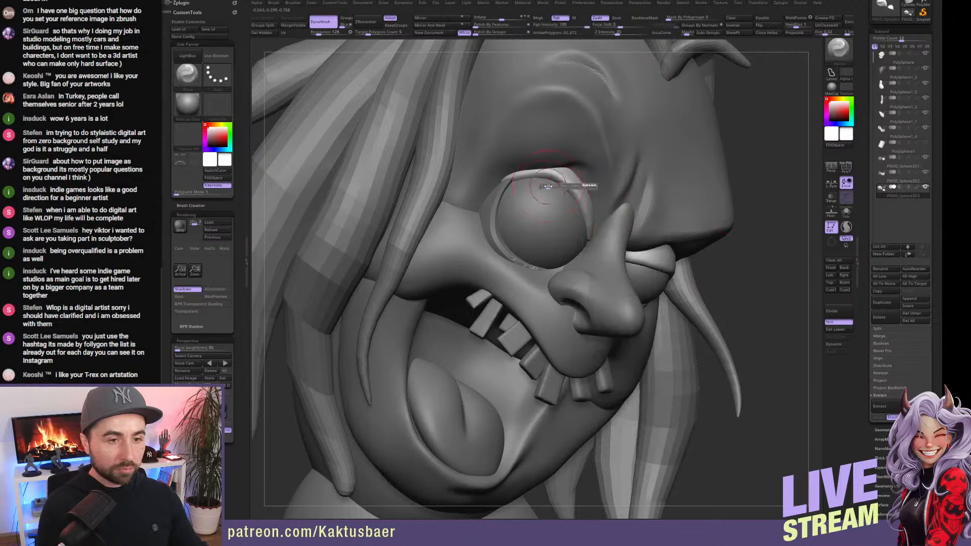
pyautogui.hotkey('ctrl', 'z')
pyautogui.moveTo(503, 181); pyautogui.dragTo(516, 175)
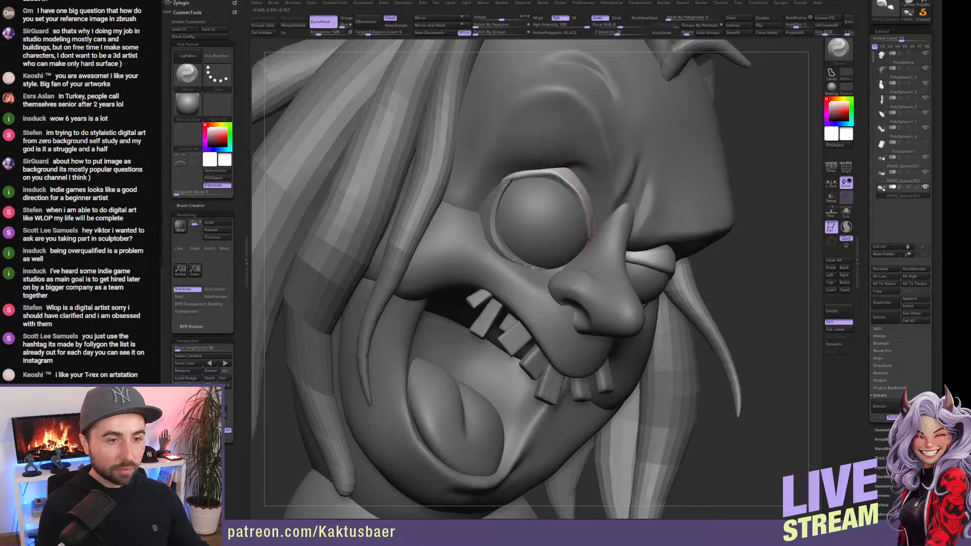
pyautogui.moveTo(641, 252); pyautogui.dragTo(668, 275, button='right')
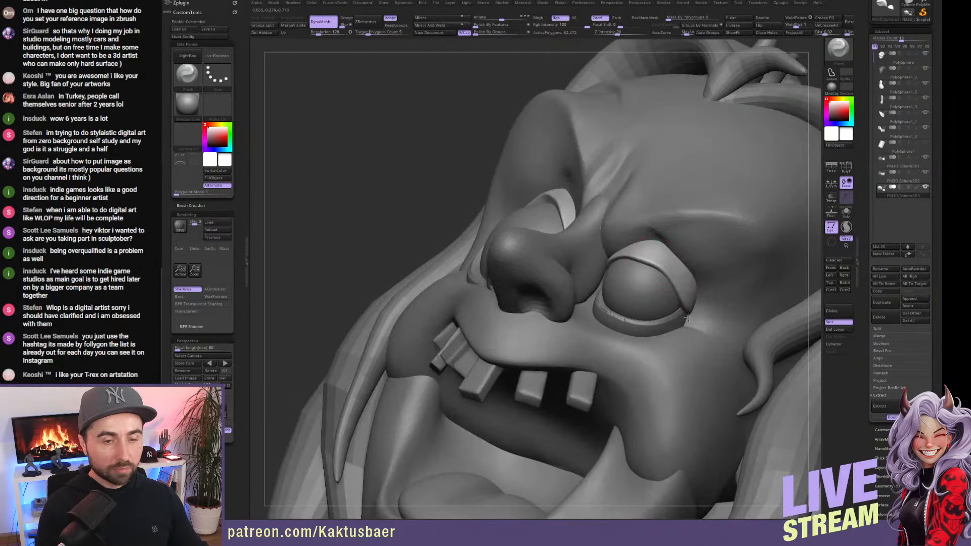
pyautogui.moveTo(685, 306)
pyautogui.mouseDown(button='right')
pyautogui.moveTo(645, 253)
pyautogui.moveTo(605, 256)
pyautogui.moveTo(626, 266)
pyautogui.mouseUp(button='right')
# Select the lower eyelid mesh, DynaMesh and subdivide it, and smooth the lid under the wide-open eye.
pyautogui.keyDown('alt'); pyautogui.click(480, 257); pyautogui.keyUp('alt')
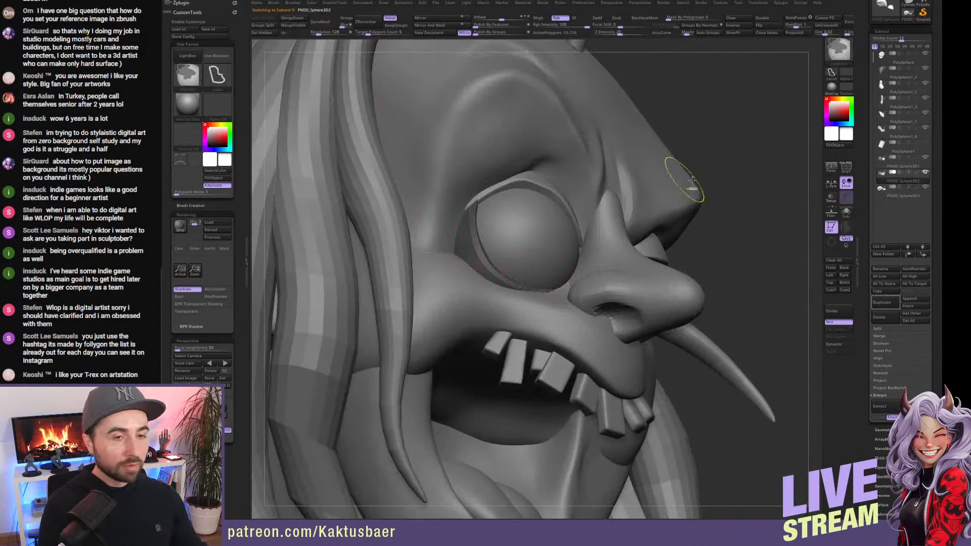
pyautogui.keyDown('ctrl'); pyautogui.moveTo(729, 128); pyautogui.dragTo(739, 139); pyautogui.keyUp('ctrl')
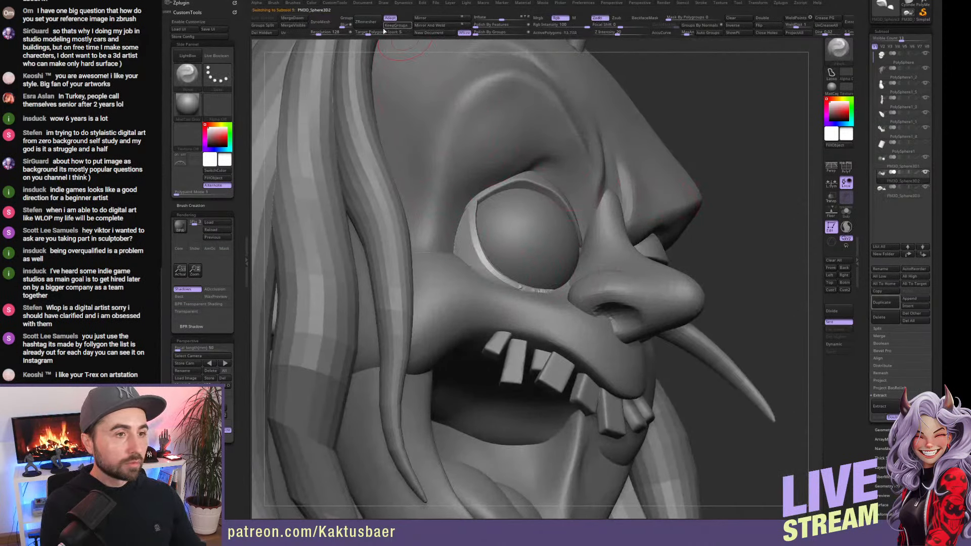
pyautogui.click(320, 21)
pyautogui.hotkey('ctrl', 'd')
pyautogui.keyDown('shift'); pyautogui.moveTo(476, 210); pyautogui.dragTo(501, 277); pyautogui.keyUp('shift')
# Pinch the rim of the lower eyelid along the outer side of the wide-open eye.
pyautogui.moveTo(498, 253); pyautogui.dragTo(478, 276, button='right')
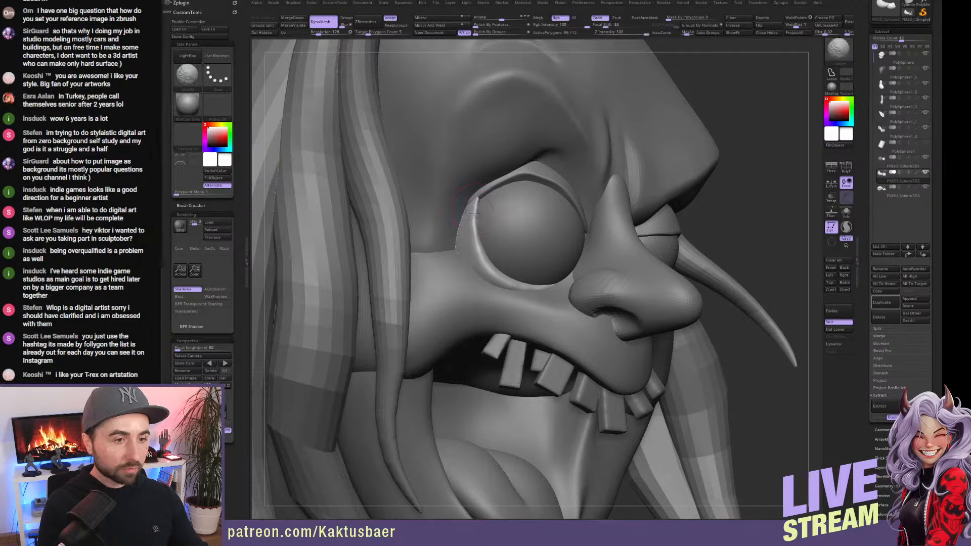
pyautogui.moveTo(474, 223); pyautogui.dragTo(479, 260)
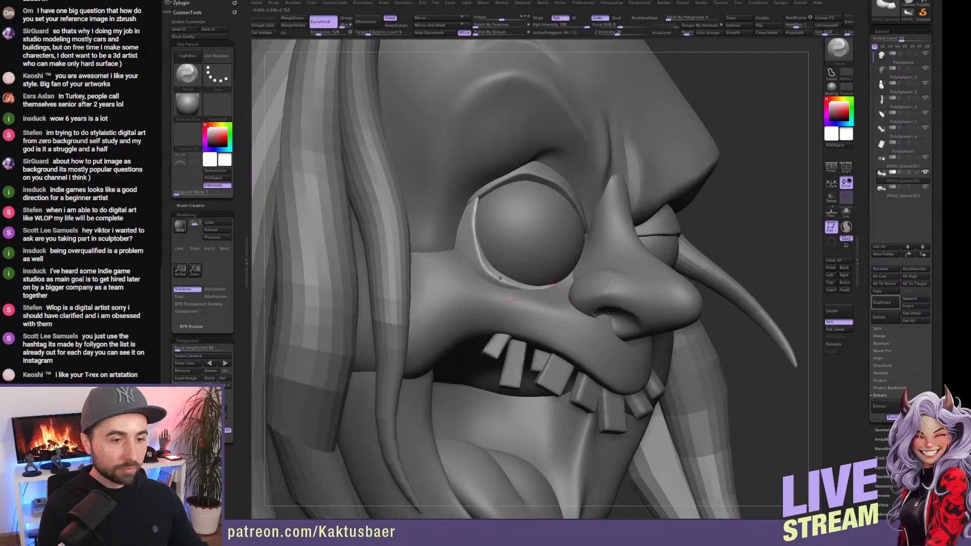
pyautogui.moveTo(558, 270); pyautogui.dragTo(475, 283, button='right')
# Reshape the outer side of the wide-open eye's lower eyelid with a resized Move brush so it hugs the eyeball.
pyautogui.press('b')
pyautogui.press('m')
pyautogui.press('v')
pyautogui.press('s')
pyautogui.moveTo(474, 283); pyautogui.dragTo(473, 248)
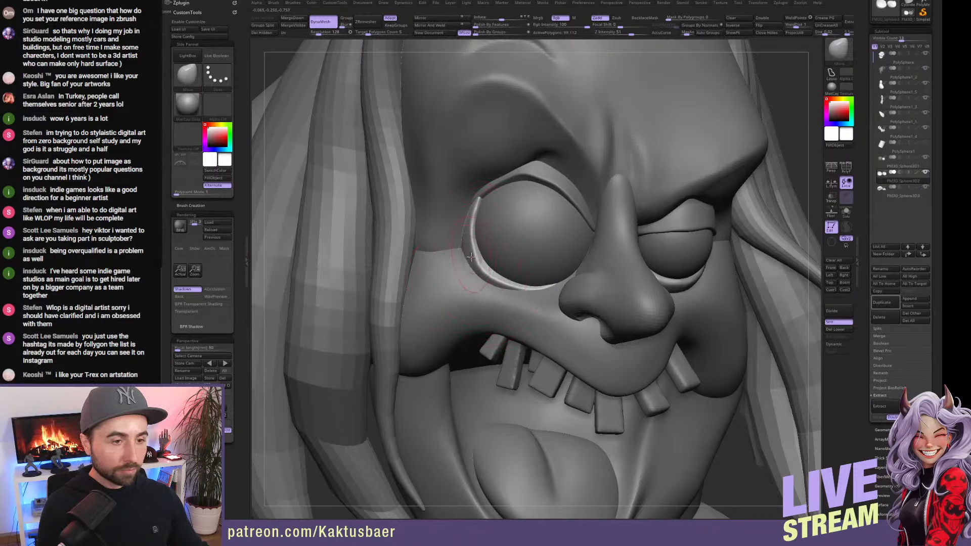
pyautogui.moveTo(476, 265); pyautogui.dragTo(527, 260, button='right')
pyautogui.moveTo(478, 259); pyautogui.dragTo(483, 259)
pyautogui.moveTo(509, 261); pyautogui.dragTo(463, 272, button='right')
pyautogui.moveTo(525, 284); pyautogui.dragTo(597, 258, button='right')
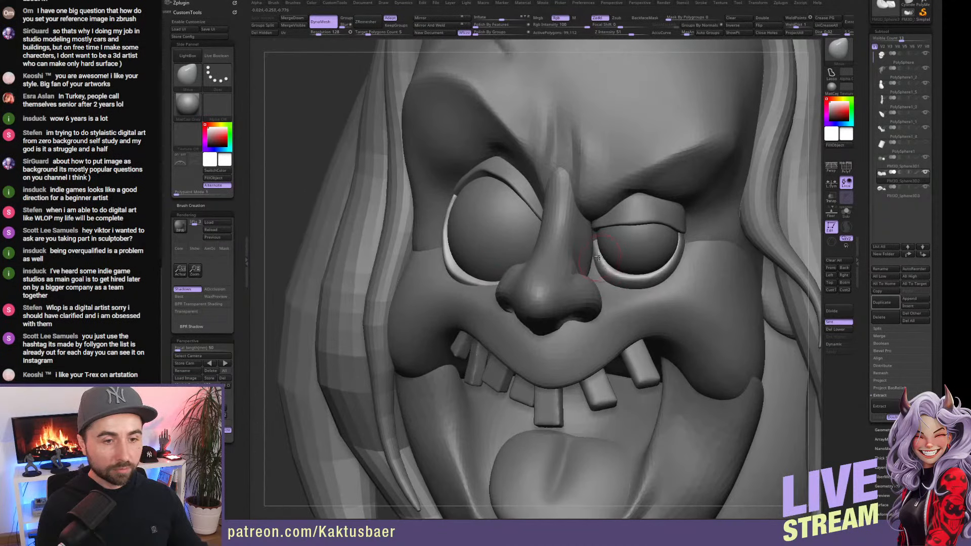
# Sharpen the lower eyelid rim of the squinting eye with the Pinch brush.
pyautogui.press('b')
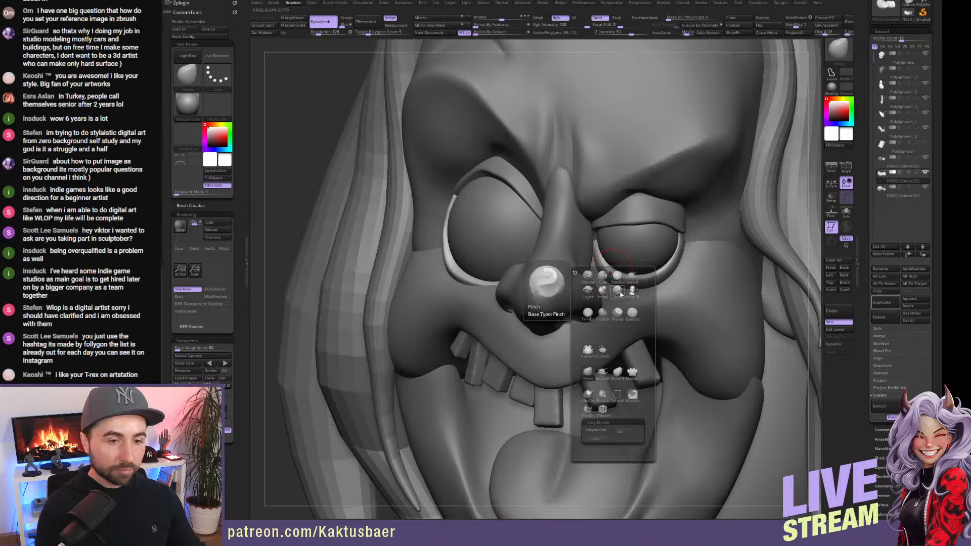
pyautogui.click(618, 292)
pyautogui.moveTo(607, 274)
pyautogui.mouseDown()
pyautogui.moveTo(630, 280)
pyautogui.moveTo(669, 261)
pyautogui.mouseUp()
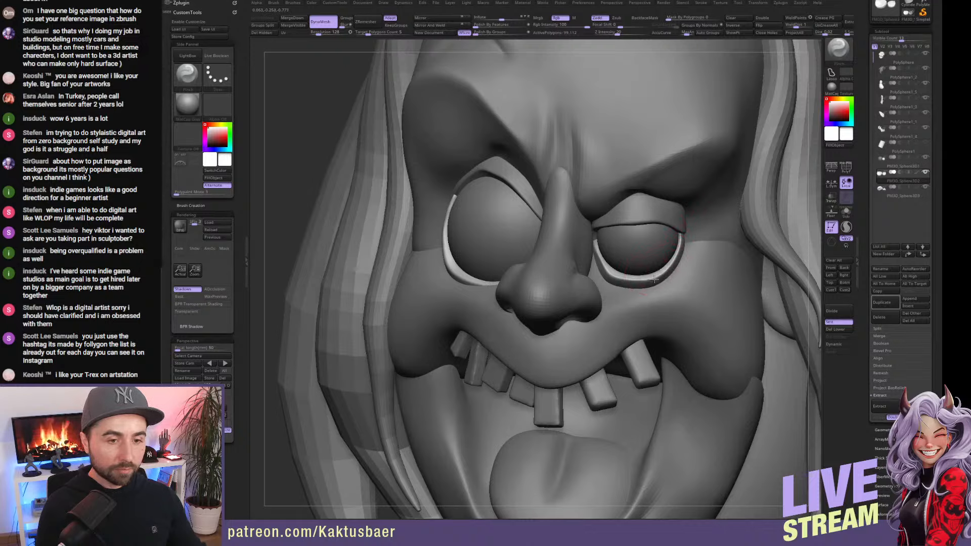
pyautogui.moveTo(597, 264); pyautogui.dragTo(645, 230, button='right')
# Select the upper eyelid mesh and adjust its inner corner over the squinting eye with the Move brush.
pyautogui.keyDown('alt'); pyautogui.click(645, 212); pyautogui.keyUp('alt')
pyautogui.press('b')
pyautogui.press('m')
pyautogui.press('v')
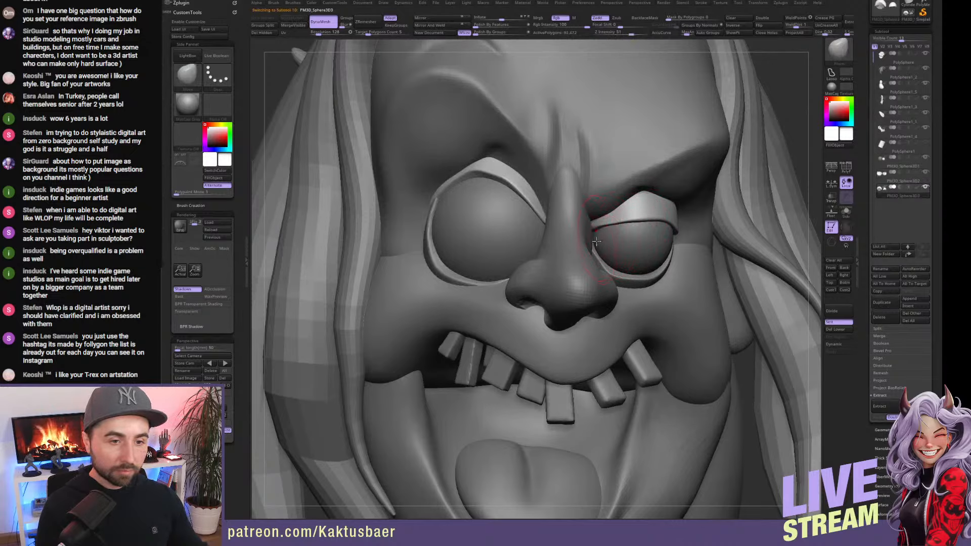
pyautogui.moveTo(615, 235); pyautogui.dragTo(594, 242, button='right')
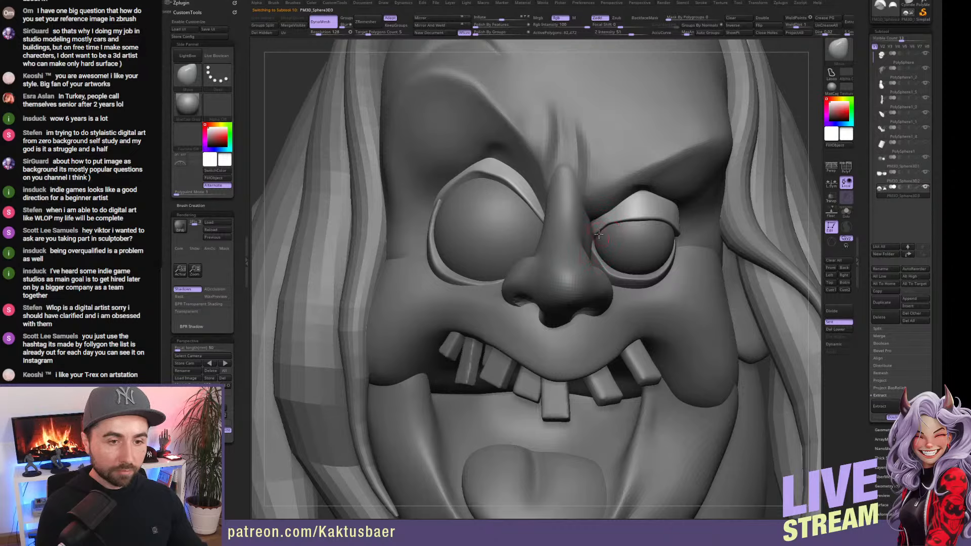
# Select the lower eyelid and then the head mesh, and fit the skin around the squinting eye over the eyelids' outer corner.
pyautogui.moveTo(602, 232)
pyautogui.mouseDown(button='right')
pyautogui.moveTo(728, 242)
pyautogui.moveTo(654, 245)
pyautogui.moveTo(680, 265)
pyautogui.mouseUp(button='right')
pyautogui.keyDown('alt'); pyautogui.click(663, 243); pyautogui.keyUp('alt')
pyautogui.press('w')
pyautogui.press('q')
pyautogui.keyDown('alt'); pyautogui.click(673, 268); pyautogui.keyUp('alt')
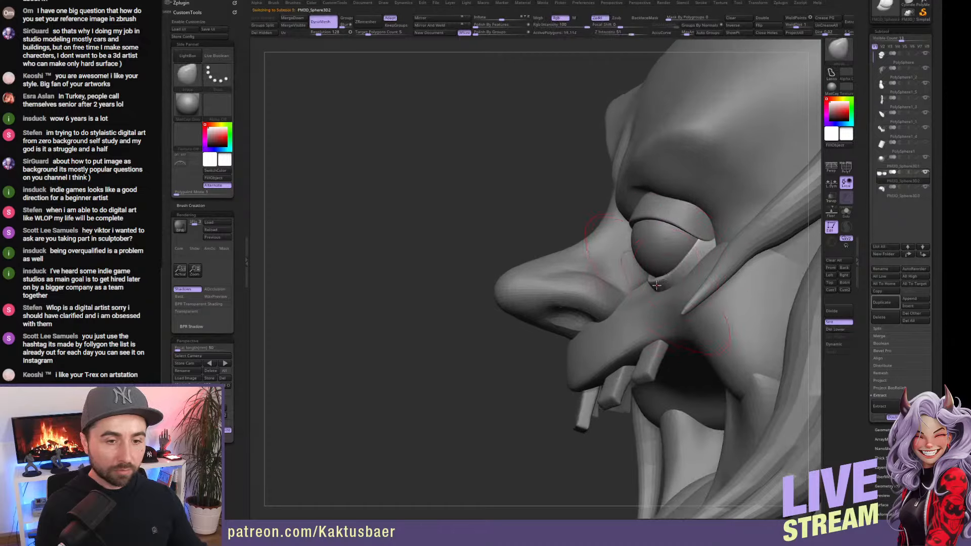
pyautogui.moveTo(730, 229); pyautogui.dragTo(704, 242, button='right')
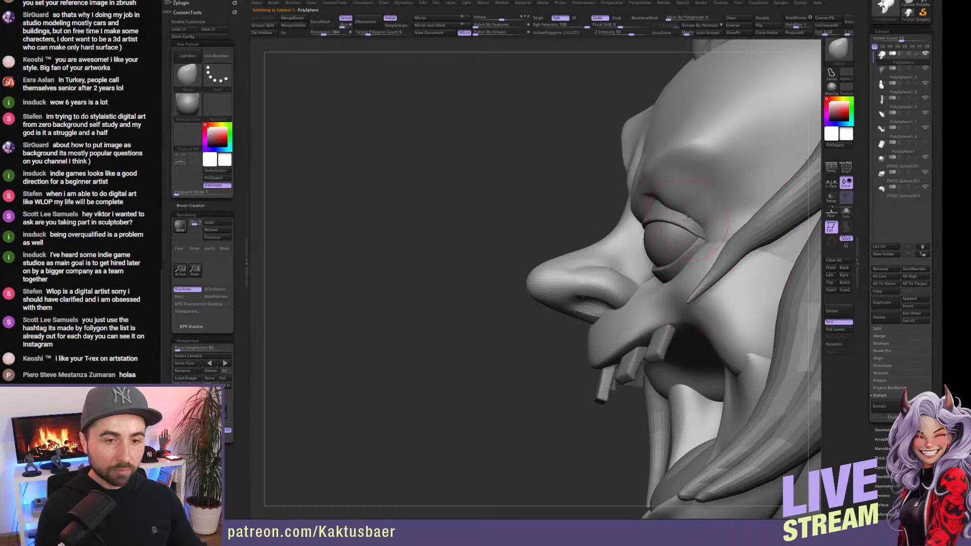
pyautogui.moveTo(685, 220); pyautogui.dragTo(695, 212, button='right')
pyautogui.press('shift')
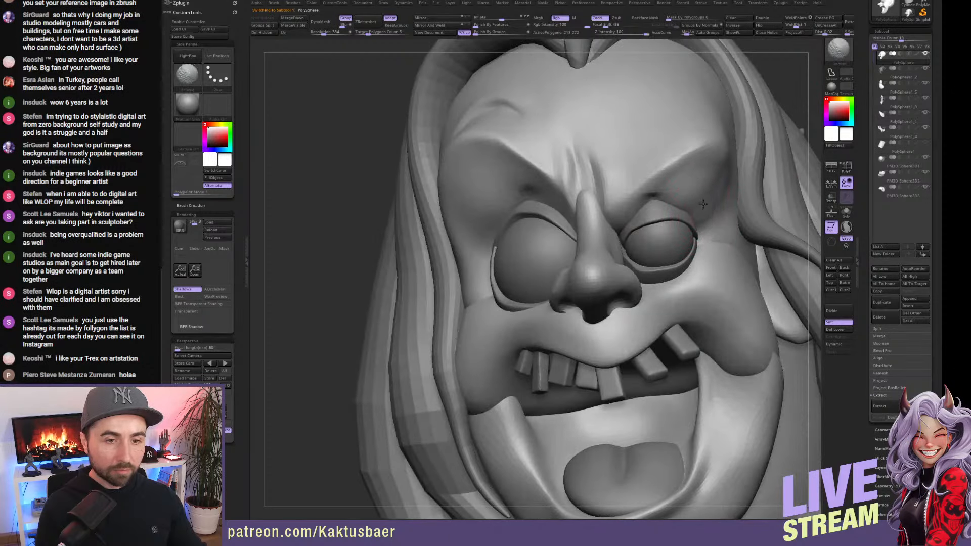
pyautogui.moveTo(700, 275)
pyautogui.mouseDown(button='right')
pyautogui.moveTo(683, 288)
pyautogui.moveTo(665, 284)
pyautogui.moveTo(685, 266)
pyautogui.moveTo(689, 280)
pyautogui.mouseUp(button='right')
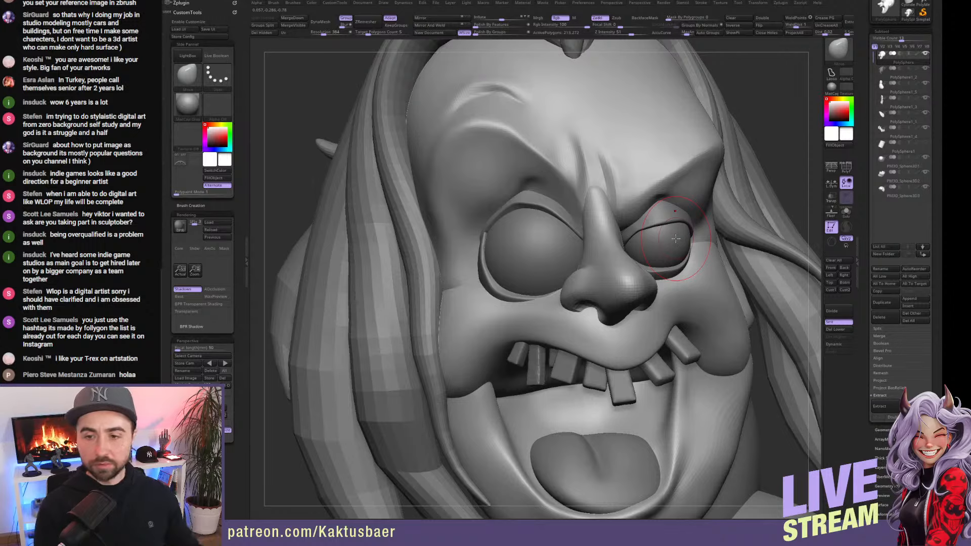
pyautogui.moveTo(676, 238)
pyautogui.mouseDown(button='right')
pyautogui.moveTo(560, 199)
pyautogui.moveTo(589, 230)
pyautogui.moveTo(641, 230)
pyautogui.mouseUp(button='right')
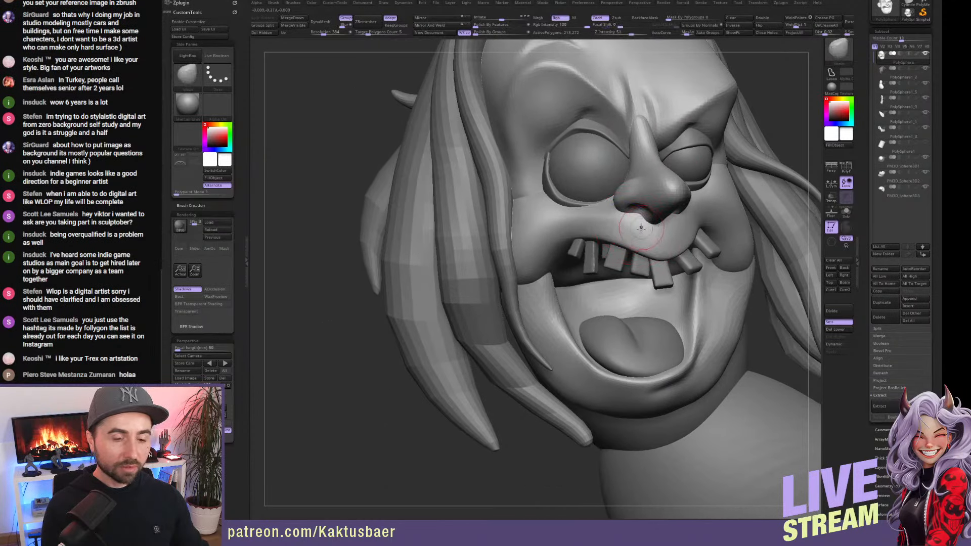
# Mask everything on the head except the upper lip and cheeks, and adjust the cheek beside the mouth corner.
pyautogui.keyDown('ctrl'); pyautogui.click(632, 225); pyautogui.keyUp('ctrl')
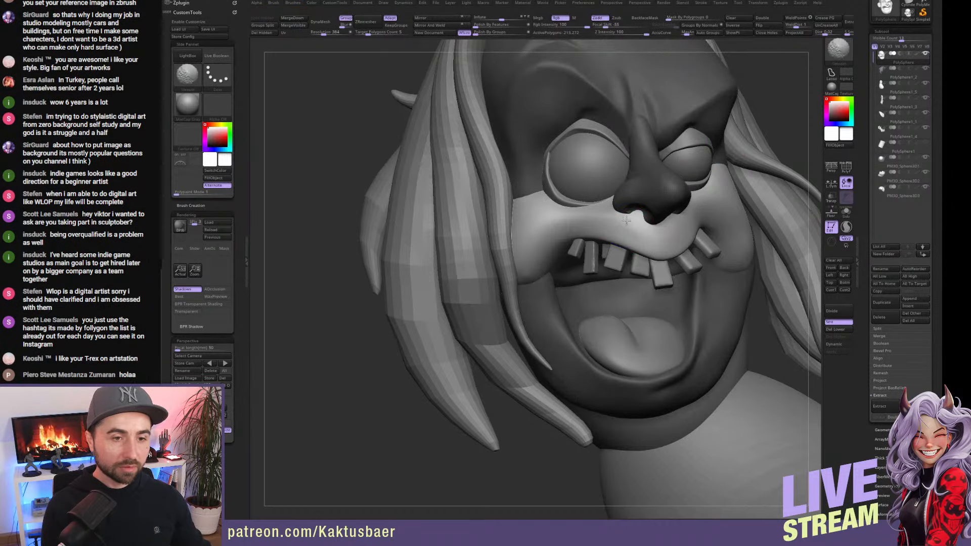
pyautogui.moveTo(677, 231)
pyautogui.mouseDown(button='right')
pyautogui.moveTo(738, 241)
pyautogui.moveTo(737, 274)
pyautogui.mouseUp(button='right')
pyautogui.moveTo(742, 259)
pyautogui.mouseDown()
pyautogui.moveTo(723, 254)
pyautogui.moveTo(741, 252)
pyautogui.mouseUp()
pyautogui.moveTo(740, 252); pyautogui.dragTo(719, 268, button='right')
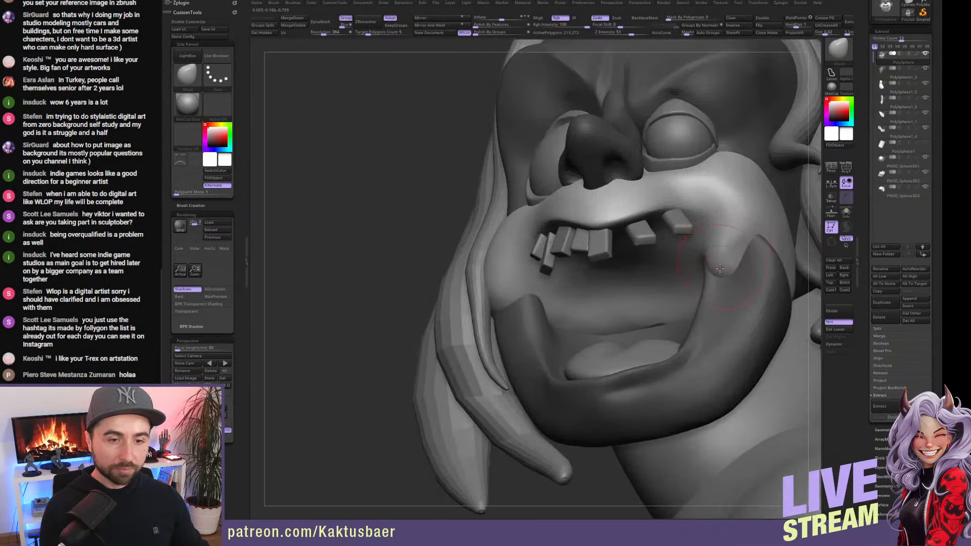
pyautogui.rightClick(720, 265)
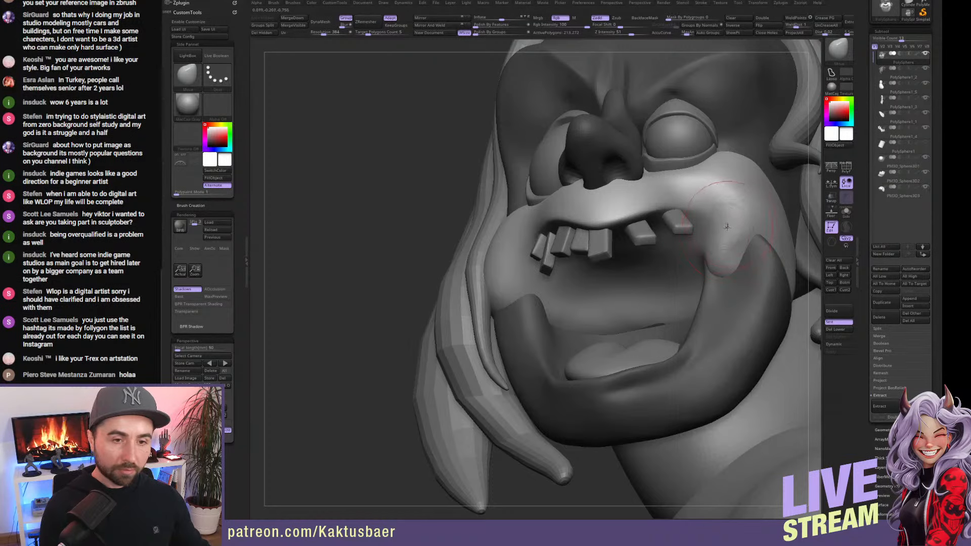
# Carve a crease along the inner edge of the upper mouth corner below the wide-open eye with the DamStandard brush.
pyautogui.press('b')
pyautogui.press('d')
pyautogui.press('s')
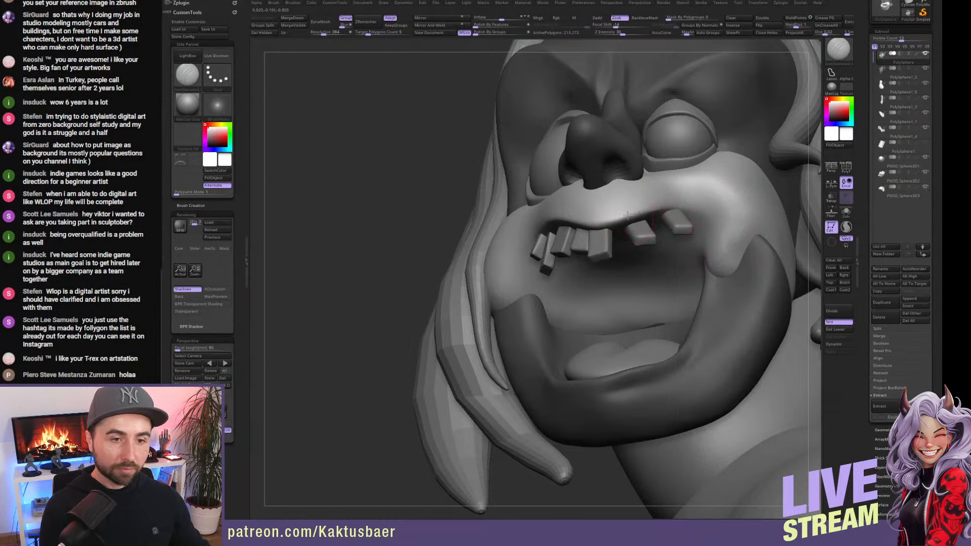
pyautogui.moveTo(713, 281); pyautogui.dragTo(544, 225, button='right')
pyautogui.moveTo(536, 231)
pyautogui.mouseDown()
pyautogui.moveTo(507, 254)
pyautogui.moveTo(499, 296)
pyautogui.mouseUp()
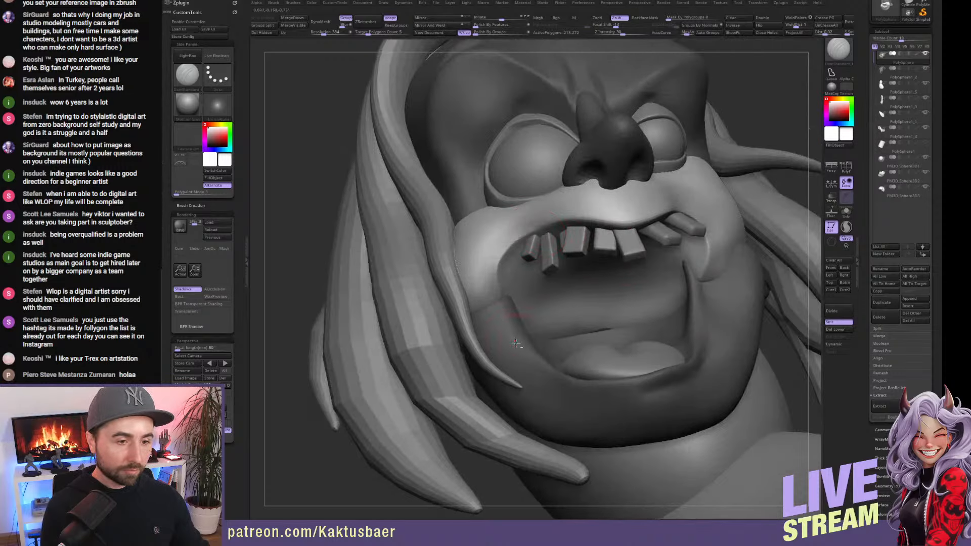
pyautogui.moveTo(499, 273); pyautogui.dragTo(566, 244, button='right')
# Isolate the head mesh and carve a deep groove behind the whole upper lip from corner to corner.
pyautogui.hotkey('alt', 's')
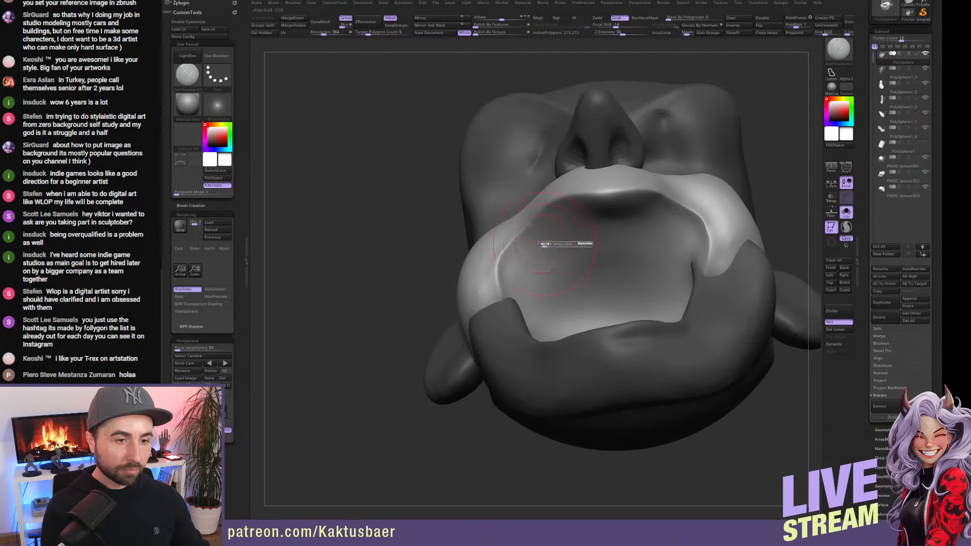
pyautogui.moveTo(577, 217)
pyautogui.mouseDown()
pyautogui.moveTo(510, 277)
pyautogui.moveTo(522, 320)
pyautogui.mouseUp()
pyautogui.moveTo(579, 227); pyautogui.dragTo(581, 208, button='right')
pyautogui.moveTo(579, 214); pyautogui.dragTo(636, 225)
pyautogui.moveTo(636, 224); pyautogui.dragTo(638, 223, button='right')
pyautogui.moveTo(656, 233); pyautogui.dragTo(685, 278)
pyautogui.moveTo(685, 278); pyautogui.dragTo(673, 284, button='right')
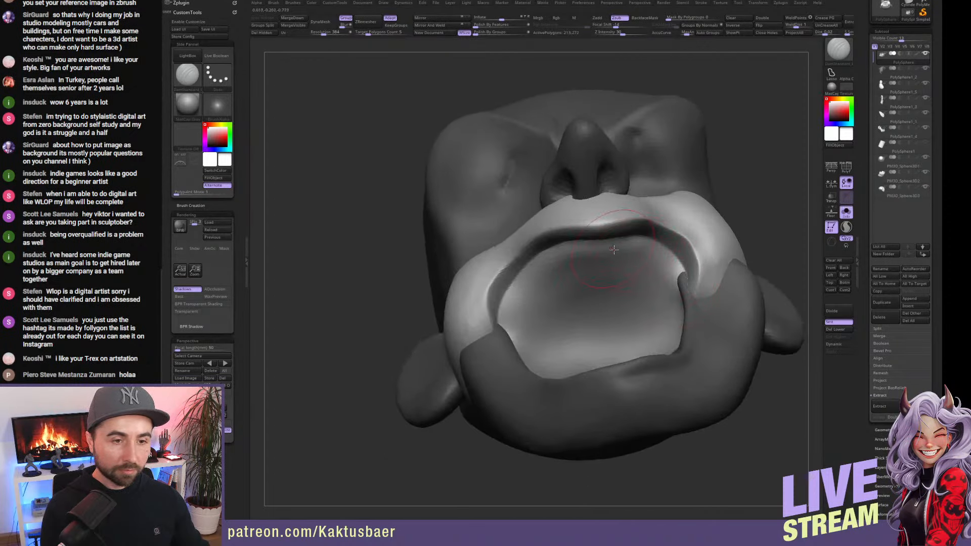
# Build up the palate behind the upper lip with the ClayBuildup and Standard brushes, smooth it, and show the other meshes again.
pyautogui.press('b')
pyautogui.press('c')
pyautogui.press('b')
pyautogui.moveTo(612, 256); pyautogui.dragTo(608, 231, button='right')
pyautogui.moveTo(678, 283)
pyautogui.mouseDown()
pyautogui.moveTo(634, 247)
pyautogui.moveTo(571, 255)
pyautogui.moveTo(528, 283)
pyautogui.moveTo(505, 319)
pyautogui.moveTo(604, 264)
pyautogui.mouseUp()
pyautogui.press('b')
pyautogui.press('s')
pyautogui.press('t')
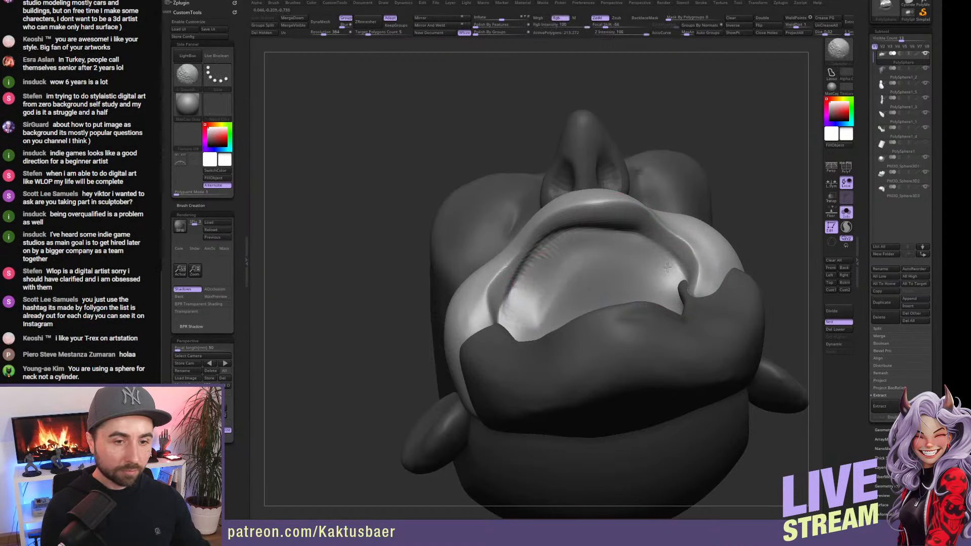
pyautogui.moveTo(536, 284)
pyautogui.keyDown('shift'); pyautogui.mouseDown()
pyautogui.moveTo(520, 290)
pyautogui.moveTo(604, 242)
pyautogui.mouseUp(); pyautogui.keyUp('shift')
pyautogui.moveTo(604, 243); pyautogui.dragTo(626, 283, button='right')
pyautogui.hotkey('alt', 's')
# Reshape the upper lip near the mouth corner on the squinting-eye side with the Move brush.
pyautogui.moveTo(686, 264)
pyautogui.mouseDown(button='right')
pyautogui.moveTo(699, 279)
pyautogui.moveTo(688, 255)
pyautogui.moveTo(704, 252)
pyautogui.mouseUp(button='right')
pyautogui.press('b')
pyautogui.press('m')
pyautogui.press('v')
pyautogui.moveTo(708, 251); pyautogui.dragTo(675, 245)
pyautogui.moveTo(676, 250)
pyautogui.mouseDown(button='right')
pyautogui.moveTo(566, 248)
pyautogui.moveTo(686, 240)
pyautogui.mouseUp(button='right')
pyautogui.moveTo(552, 283); pyautogui.dragTo(477, 279, button='right')
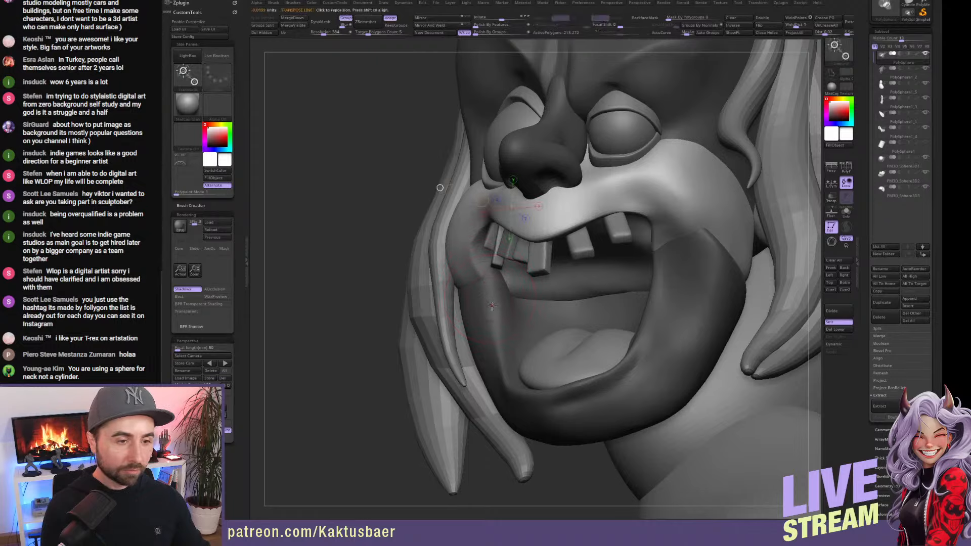
# Invert the mask to free the lower jaw and carve a crease along the inner edges of the lower lip with DamStandard.
pyautogui.hotkey('ctrl', 'i')
pyautogui.press('b')
pyautogui.press('d')
pyautogui.press('s')
pyautogui.moveTo(487, 275); pyautogui.dragTo(495, 331)
pyautogui.moveTo(690, 268); pyautogui.dragTo(654, 267, button='right')
pyautogui.moveTo(656, 334); pyautogui.dragTo(658, 366, button='right')
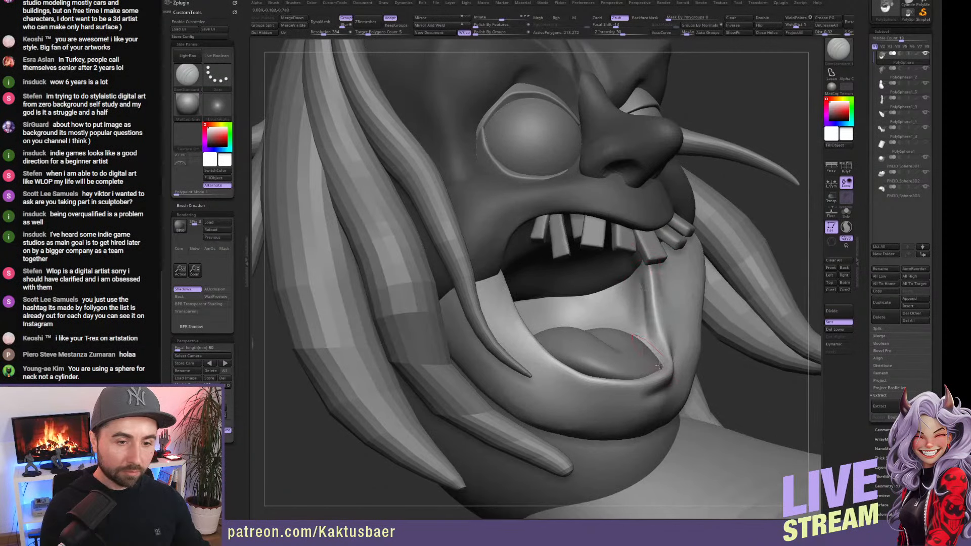
pyautogui.moveTo(645, 331); pyautogui.dragTo(635, 304)
pyautogui.moveTo(633, 321)
pyautogui.mouseDown(button='right')
pyautogui.moveTo(570, 310)
pyautogui.moveTo(547, 289)
pyautogui.moveTo(579, 310)
pyautogui.moveTo(666, 286)
pyautogui.moveTo(658, 332)
pyautogui.moveTo(676, 273)
pyautogui.moveTo(671, 292)
pyautogui.mouseUp(button='right')
# Refine and smooth the lower jaw with the Move brush and smoothing.
pyautogui.press('b')
pyautogui.press('m')
pyautogui.press('v')
pyautogui.press('shift')
pyautogui.press('shift')
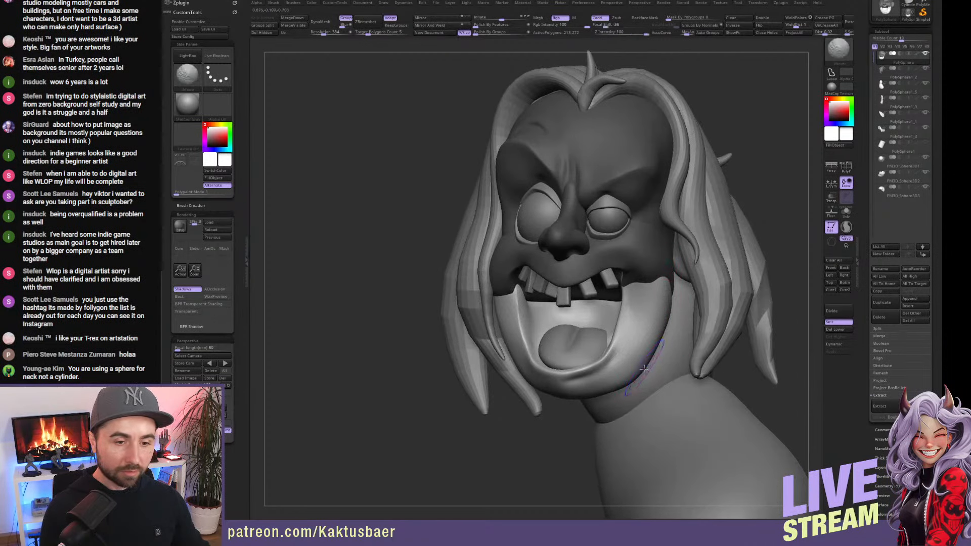
# Examine the jaw, neck and hair coverage from the front, the side and behind the head.
pyautogui.moveTo(642, 368); pyautogui.dragTo(630, 292, button='right')
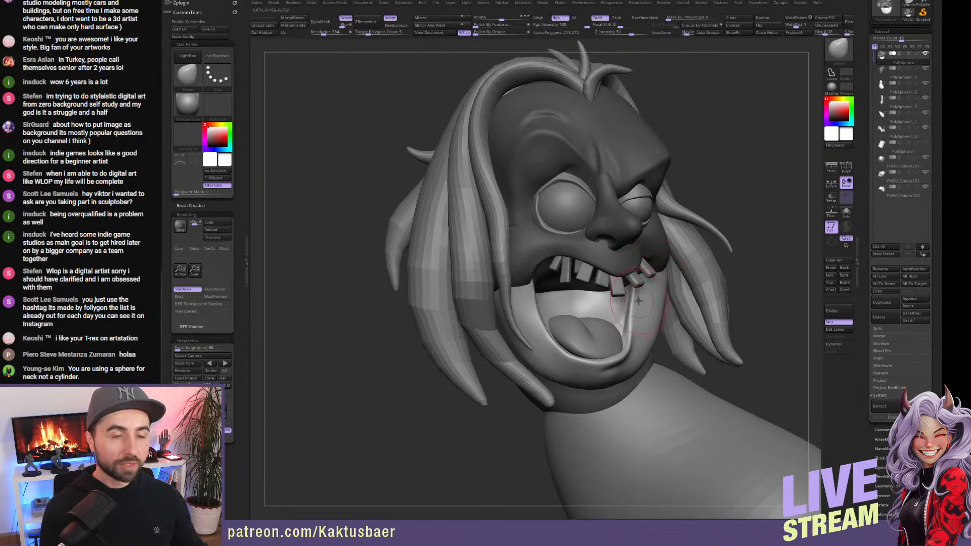
pyautogui.keyDown('alt'); pyautogui.moveTo(639, 303); pyautogui.dragTo(635, 243, button='right'); pyautogui.keyUp('alt')
pyautogui.moveTo(581, 258)
pyautogui.mouseDown(button='right')
pyautogui.moveTo(659, 269)
pyautogui.moveTo(576, 264)
pyautogui.mouseUp(button='right')
pyautogui.keyDown('ctrl'); pyautogui.moveTo(464, 245); pyautogui.dragTo(502, 192, button='right'); pyautogui.keyUp('ctrl')
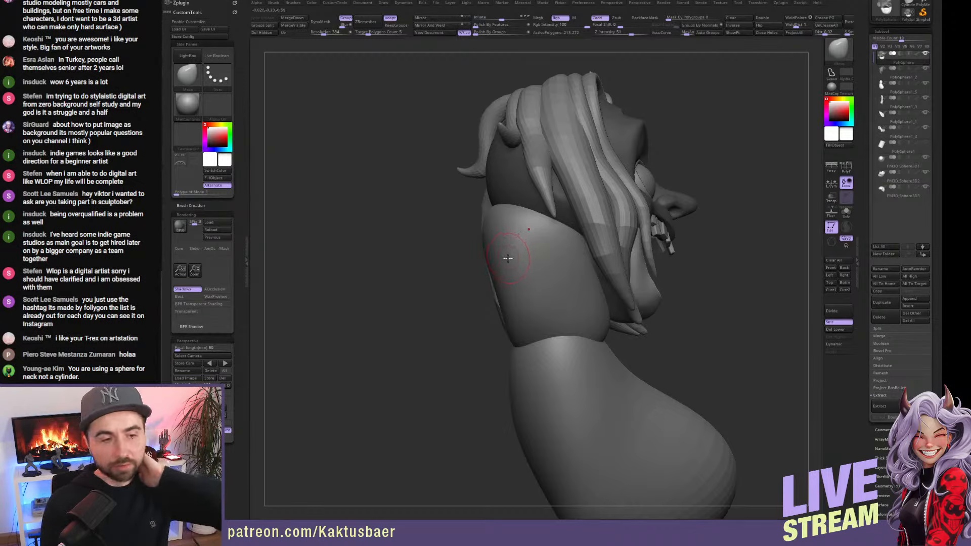
pyautogui.moveTo(522, 246); pyautogui.dragTo(504, 176, button='right')
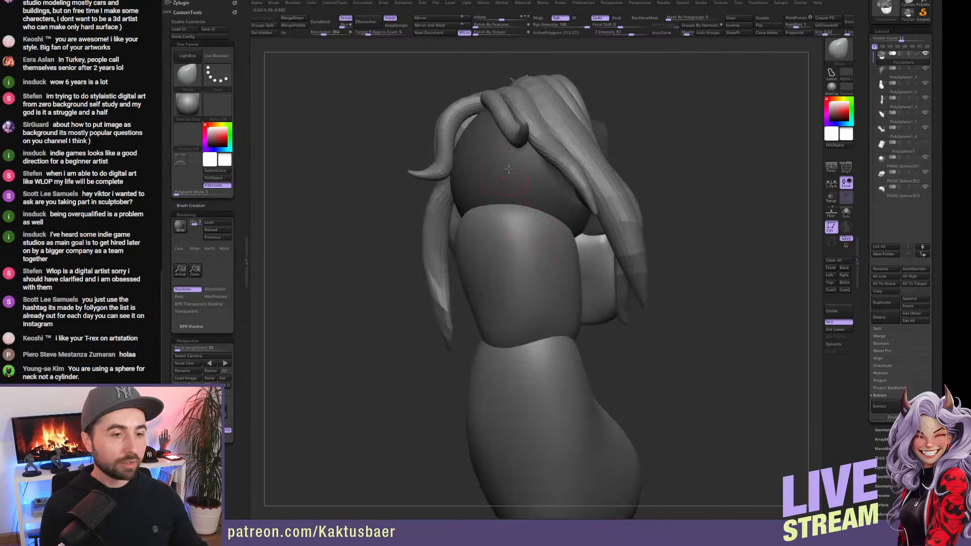
pyautogui.moveTo(536, 300)
pyautogui.mouseDown(button='right')
pyautogui.moveTo(527, 306)
pyautogui.moveTo(498, 289)
pyautogui.mouseUp(button='right')
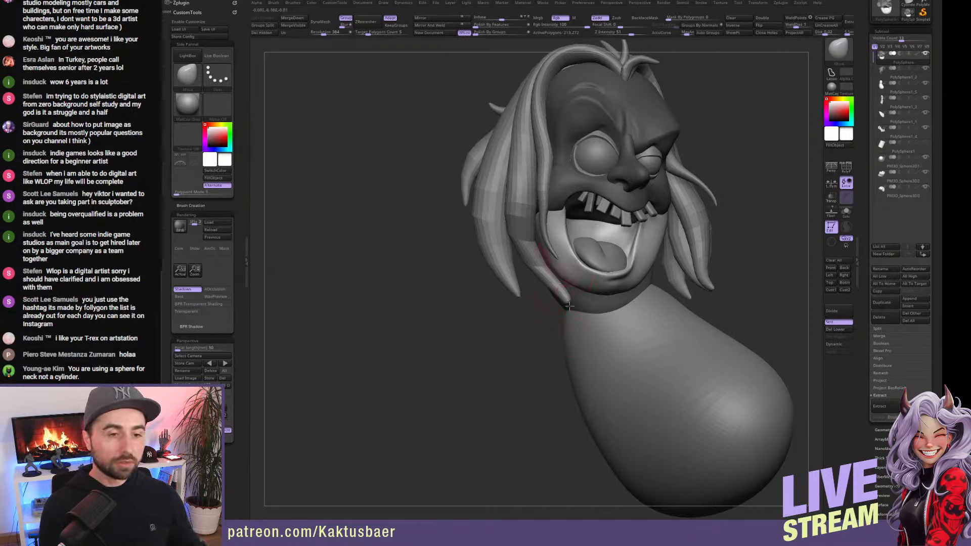
pyautogui.moveTo(611, 288)
pyautogui.mouseDown(button='right')
pyautogui.moveTo(600, 304)
pyautogui.moveTo(526, 249)
pyautogui.moveTo(510, 261)
pyautogui.mouseUp(button='right')
# Select the hair mesh, isolate a single strand with a mask, and place a copy toward the bare back of the head.
pyautogui.keyDown('alt'); pyautogui.click(502, 225); pyautogui.keyUp('alt')
pyautogui.keyDown('ctrl'); pyautogui.moveTo(501, 225); pyautogui.dragTo(522, 225, button='right'); pyautogui.keyUp('ctrl')
pyautogui.press('w')
pyautogui.keyDown('ctrl'); pyautogui.click(516, 237); pyautogui.keyUp('ctrl')
pyautogui.click(515, 242)
pyautogui.moveTo(524, 247); pyautogui.dragTo(466, 195)
pyautogui.moveTo(466, 195); pyautogui.dragTo(489, 186, button='right')
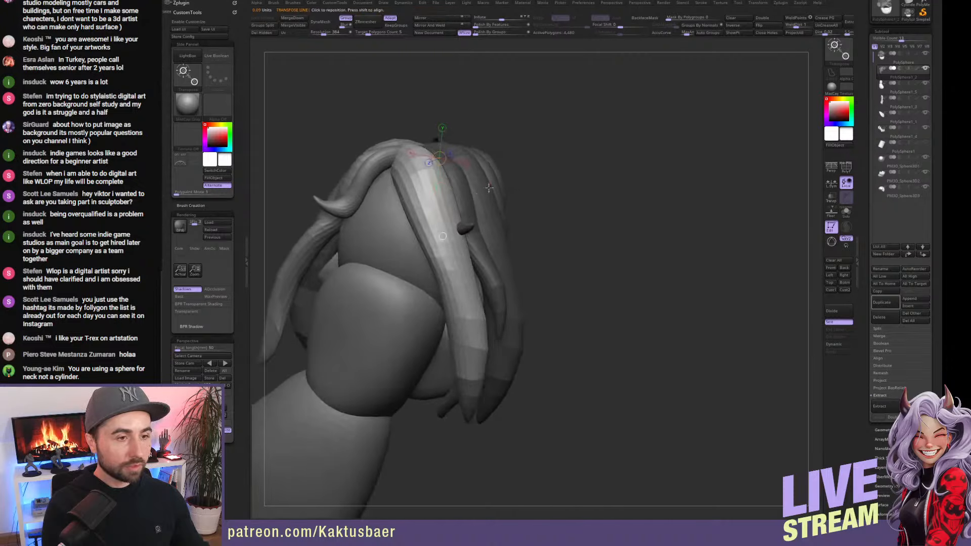
# Move and rotate the copied strand with Transpose so it curves around the back of the head toward the neck.
pyautogui.moveTo(443, 219); pyautogui.dragTo(464, 214)
pyautogui.keyDown('alt'); pyautogui.moveTo(472, 211); pyautogui.dragTo(509, 238, button='right'); pyautogui.keyUp('alt')
pyautogui.moveTo(472, 203); pyautogui.dragTo(455, 208)
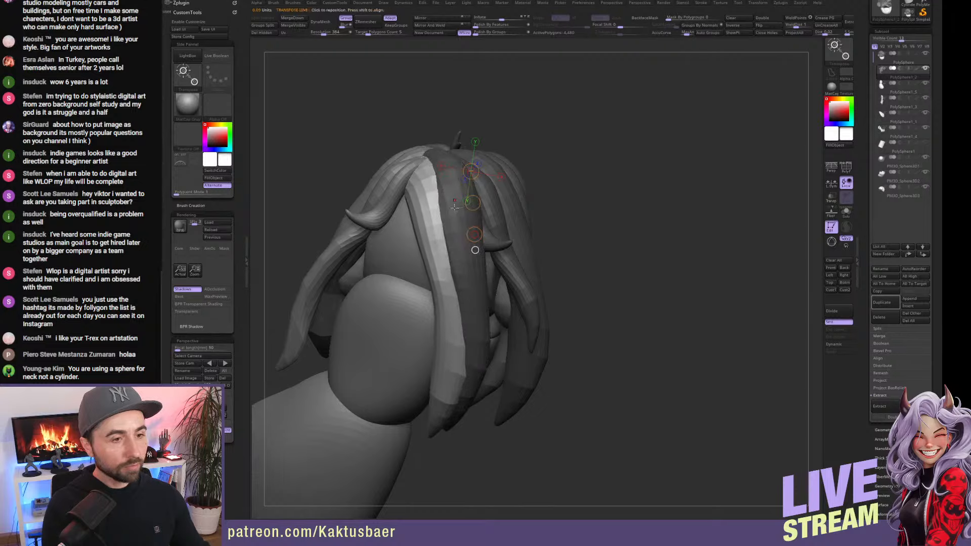
pyautogui.moveTo(440, 266); pyautogui.dragTo(413, 260)
pyautogui.moveTo(463, 259); pyautogui.dragTo(470, 234, button='right')
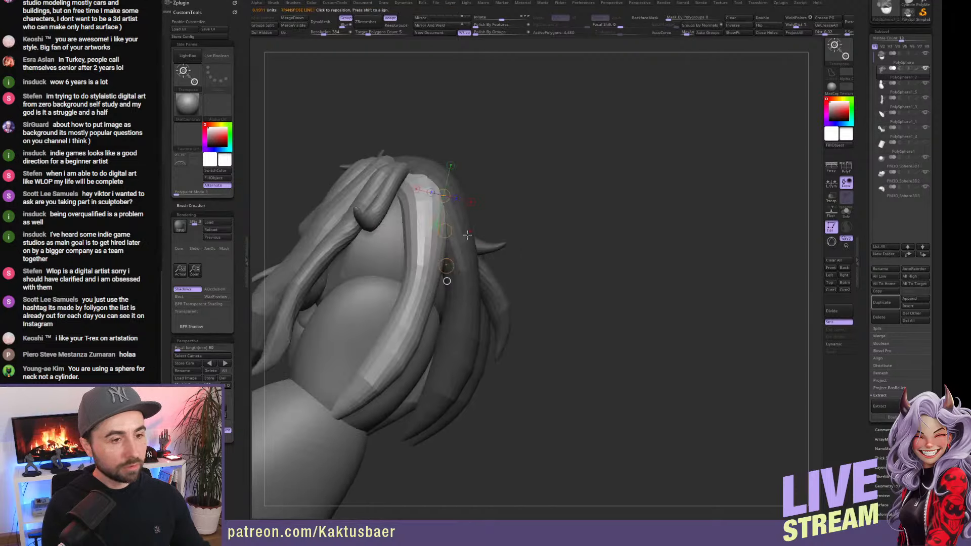
pyautogui.moveTo(444, 230); pyautogui.dragTo(381, 259)
pyautogui.moveTo(382, 260); pyautogui.dragTo(496, 269, button='right')
pyautogui.moveTo(439, 277); pyautogui.dragTo(428, 256)
pyautogui.press('q')
pyautogui.moveTo(387, 267)
pyautogui.mouseDown(button='right')
pyautogui.moveTo(414, 263)
pyautogui.moveTo(605, 293)
pyautogui.moveTo(562, 278)
pyautogui.mouseUp(button='right')
# Isolate a wavy strand near the face and place a duplicate of it at the back of the head.
pyautogui.press('w')
pyautogui.keyDown('ctrl'); pyautogui.click(599, 280); pyautogui.keyUp('ctrl')
pyautogui.keyDown('ctrl'); pyautogui.click(650, 287); pyautogui.keyUp('ctrl')
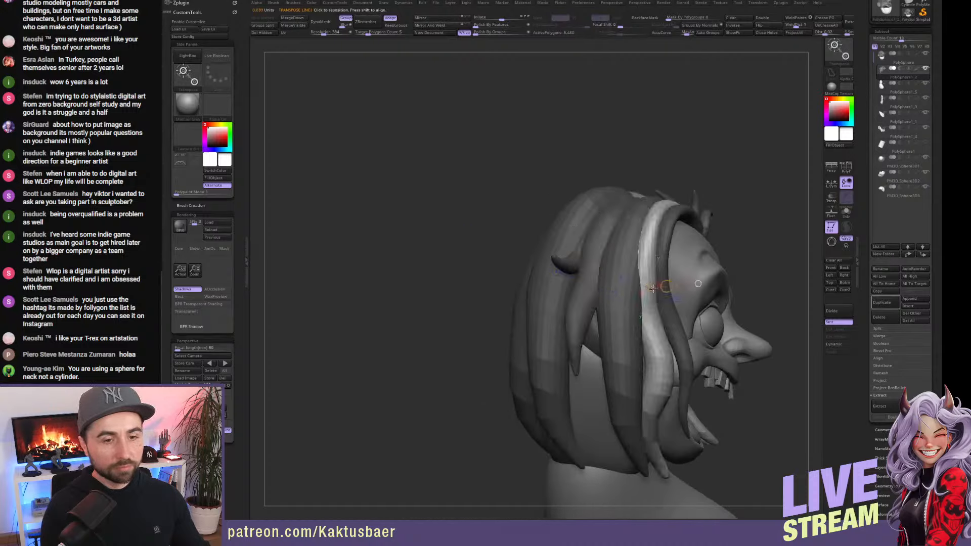
pyautogui.keyDown('ctrl'); pyautogui.moveTo(666, 288); pyautogui.dragTo(588, 302); pyautogui.keyUp('ctrl')
pyautogui.moveTo(589, 302); pyautogui.dragTo(607, 289, button='right')
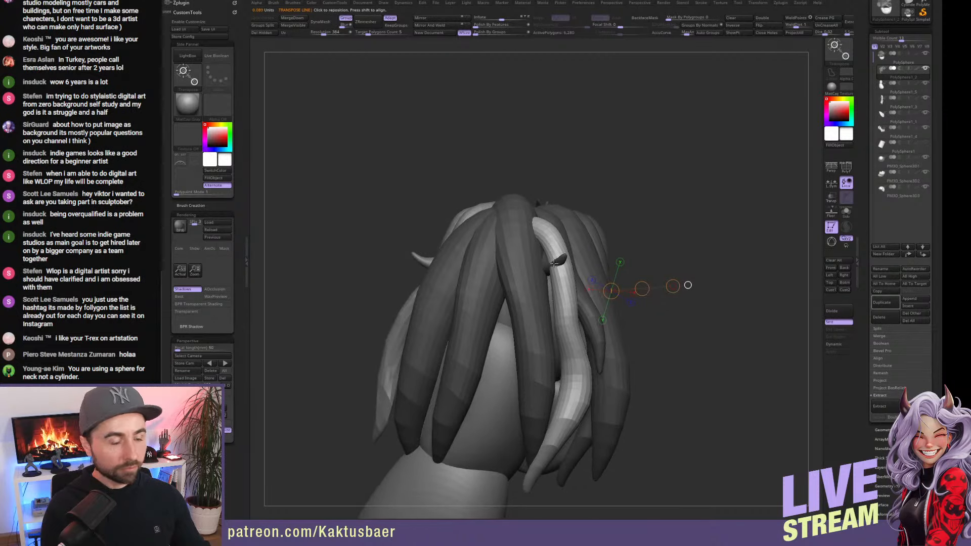
pyautogui.press('q')
pyautogui.moveTo(554, 262); pyautogui.dragTo(555, 239, button='right')
pyautogui.moveTo(564, 235); pyautogui.dragTo(552, 234)
pyautogui.moveTo(553, 232)
pyautogui.mouseDown(button='right')
pyautogui.moveTo(588, 268)
pyautogui.moveTo(569, 243)
pyautogui.moveTo(584, 293)
pyautogui.moveTo(574, 249)
pyautogui.mouseUp(button='right')
pyautogui.hotkey('ctrl', 'z')
# Reshape the duplicated wavy strand with a large Move brush so it fills the gap beneath the neighbouring strands.
pyautogui.press('q')
pyautogui.press('w')
pyautogui.press('q')
pyautogui.press('b')
pyautogui.press('m')
pyautogui.press('v')
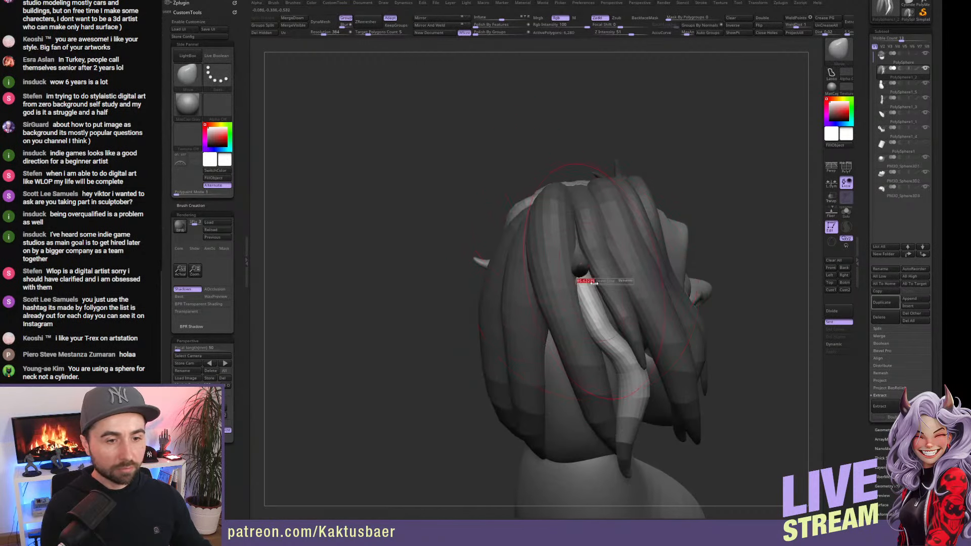
pyautogui.moveTo(607, 349); pyautogui.dragTo(612, 303, button='right')
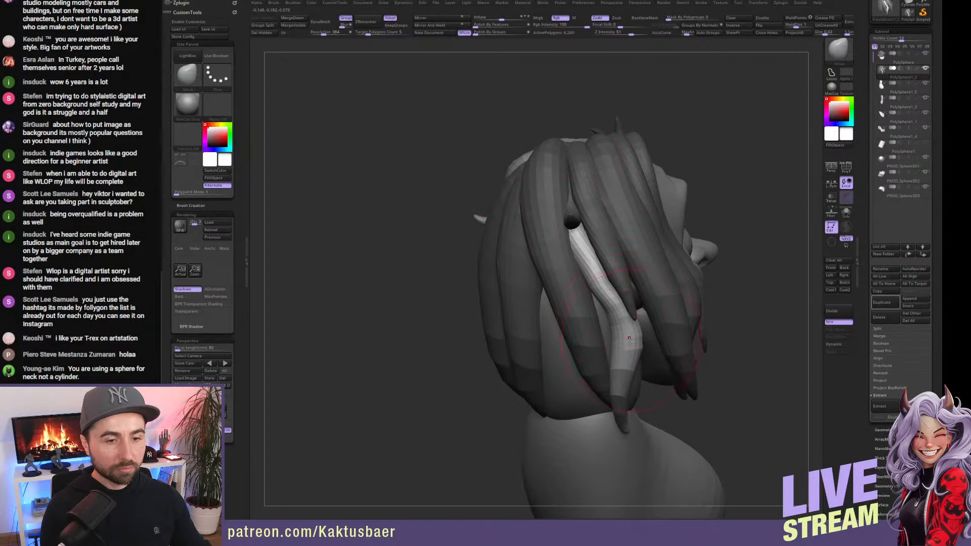
pyautogui.moveTo(630, 339); pyautogui.dragTo(626, 328)
pyautogui.moveTo(623, 329); pyautogui.dragTo(621, 303, button='right')
pyautogui.moveTo(621, 303); pyautogui.dragTo(613, 302)
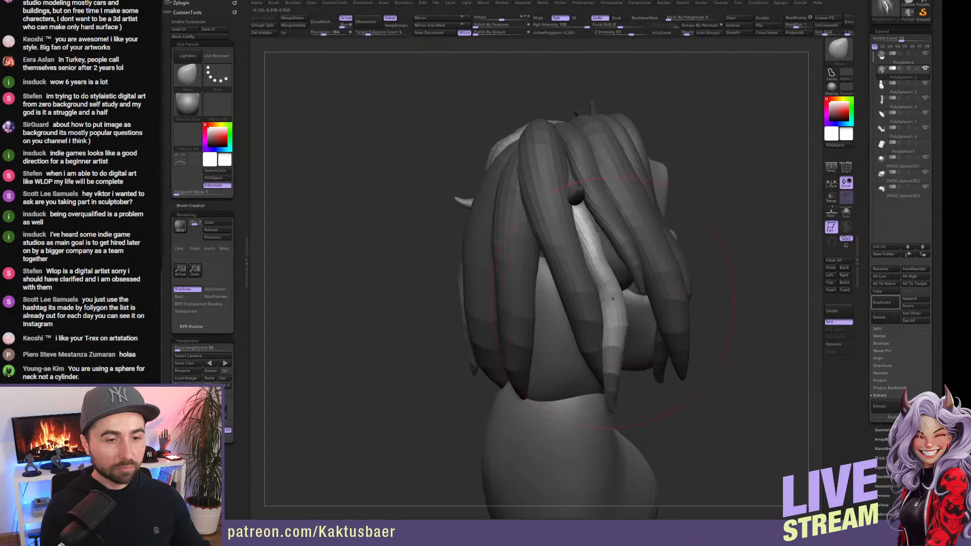
# Place another copy of the wavy strand in the next gap at the back of the head and orient it with Transpose.
pyautogui.press('w')
pyautogui.press('w')
pyautogui.press('w')
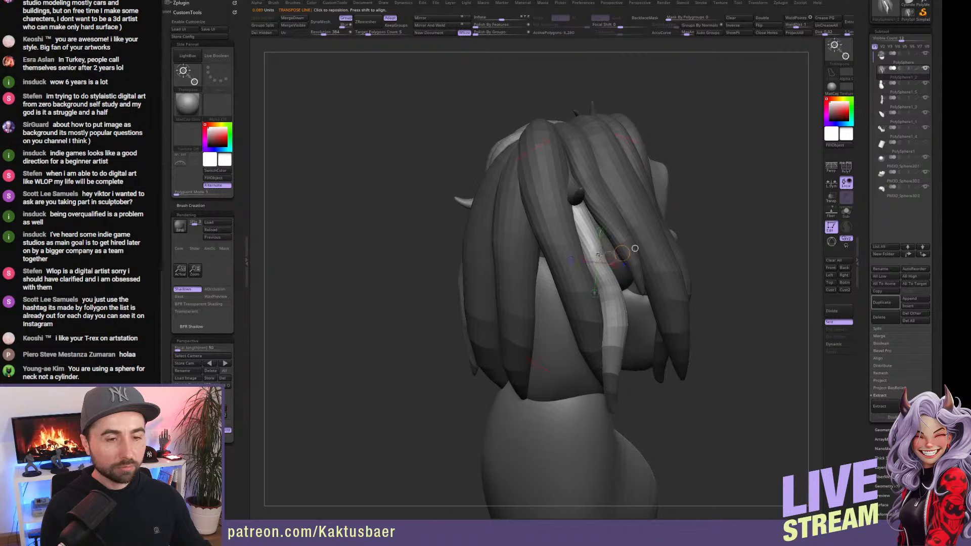
pyautogui.keyDown('alt'); pyautogui.click(543, 303); pyautogui.keyUp('alt')
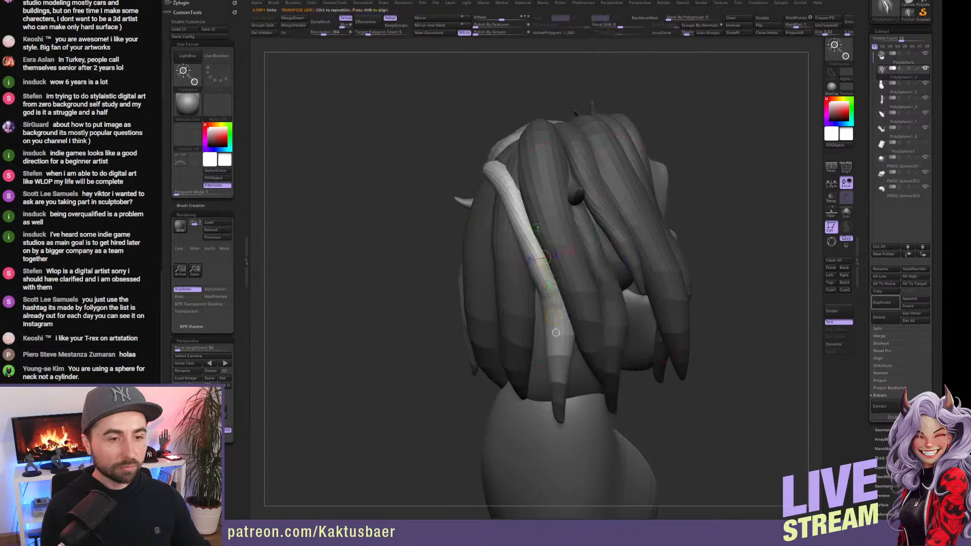
pyautogui.moveTo(548, 288); pyautogui.dragTo(564, 288)
pyautogui.moveTo(563, 296); pyautogui.dragTo(624, 303, button='right')
pyautogui.moveTo(547, 288); pyautogui.dragTo(543, 317)
pyautogui.press('q')
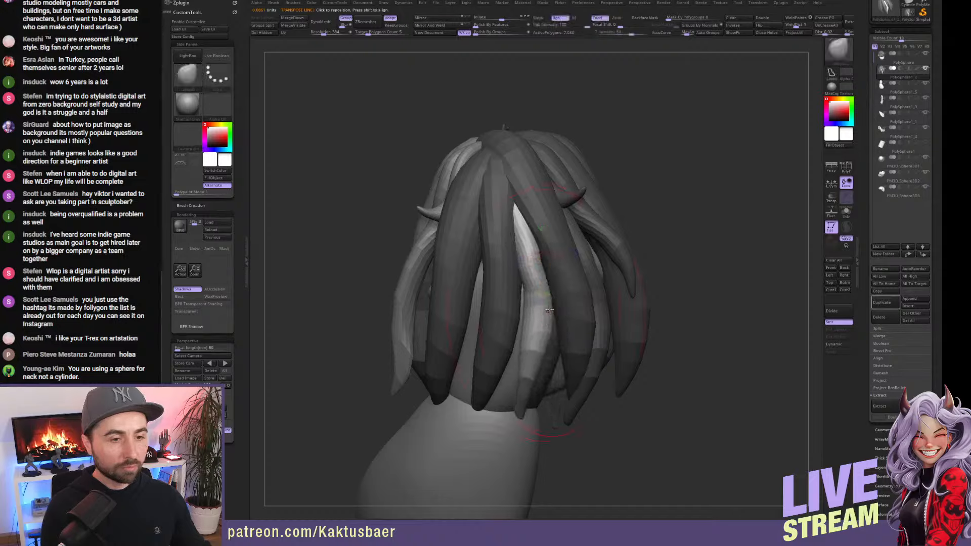
# Bend the body of the new strand with the Move brush so it lies between the surrounding back strands.
pyautogui.keyDown('alt'); pyautogui.moveTo(549, 294); pyautogui.dragTo(556, 280, button='right'); pyautogui.keyUp('alt')
pyautogui.moveTo(539, 263); pyautogui.dragTo(547, 262)
pyautogui.moveTo(548, 283); pyautogui.dragTo(556, 283, button='right')
pyautogui.moveTo(541, 253); pyautogui.dragTo(551, 239)
pyautogui.moveTo(521, 278); pyautogui.dragTo(502, 267)
pyautogui.moveTo(534, 323); pyautogui.dragTo(553, 297)
# Pull the lower tip of the new strand into place above the neck with the Move brush.
pyautogui.moveTo(556, 324)
pyautogui.keyDown('shift'); pyautogui.mouseDown(button='right')
pyautogui.moveTo(545, 308)
pyautogui.moveTo(573, 308)
pyautogui.mouseUp(button='right'); pyautogui.keyUp('shift')
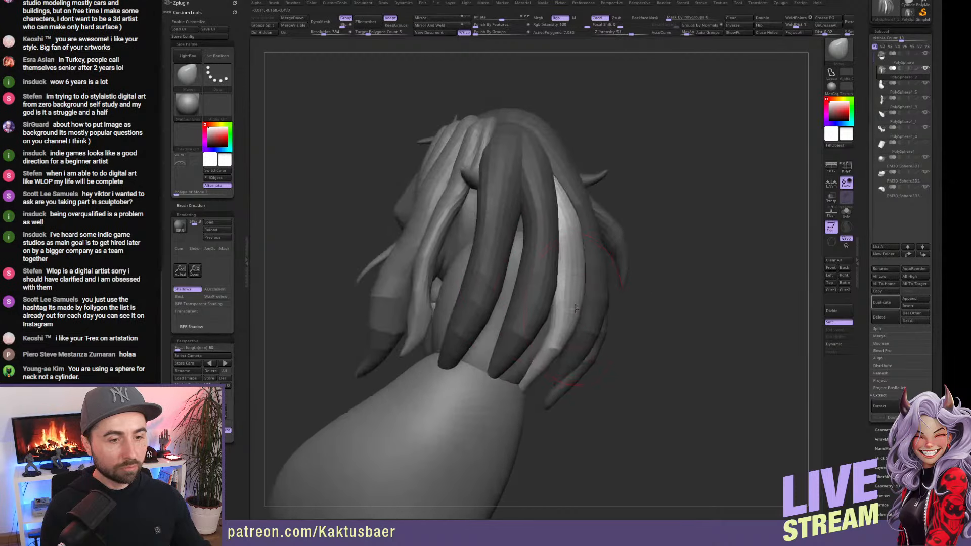
pyautogui.moveTo(524, 380); pyautogui.dragTo(549, 392)
pyautogui.moveTo(559, 389); pyautogui.dragTo(538, 382, button='right')
pyautogui.moveTo(541, 384); pyautogui.dragTo(543, 390)
pyautogui.moveTo(544, 391); pyautogui.dragTo(538, 391, button='right')
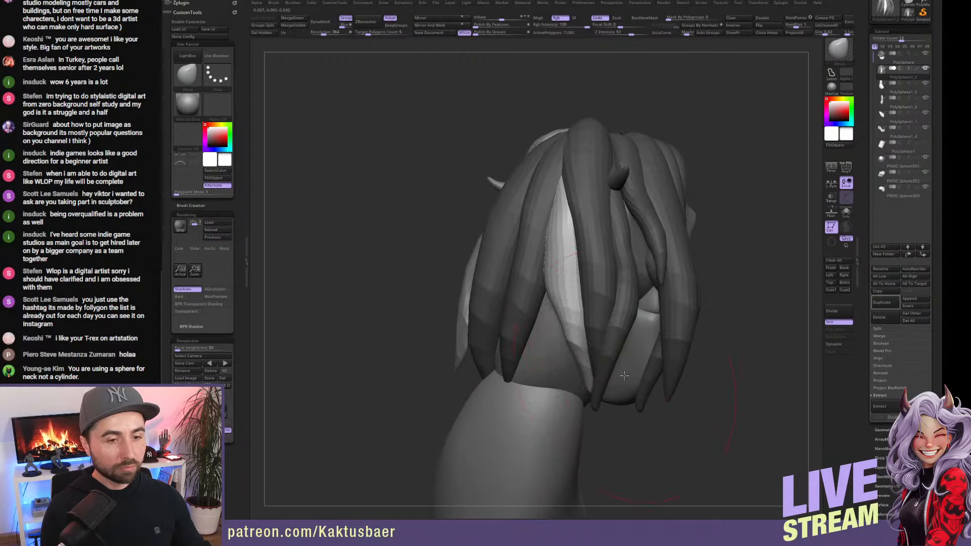
# Duplicate the strand into the remaining gap at the back of the head and position the copy with Transpose.
pyautogui.moveTo(552, 312); pyautogui.dragTo(556, 268, button='right')
pyautogui.press('w')
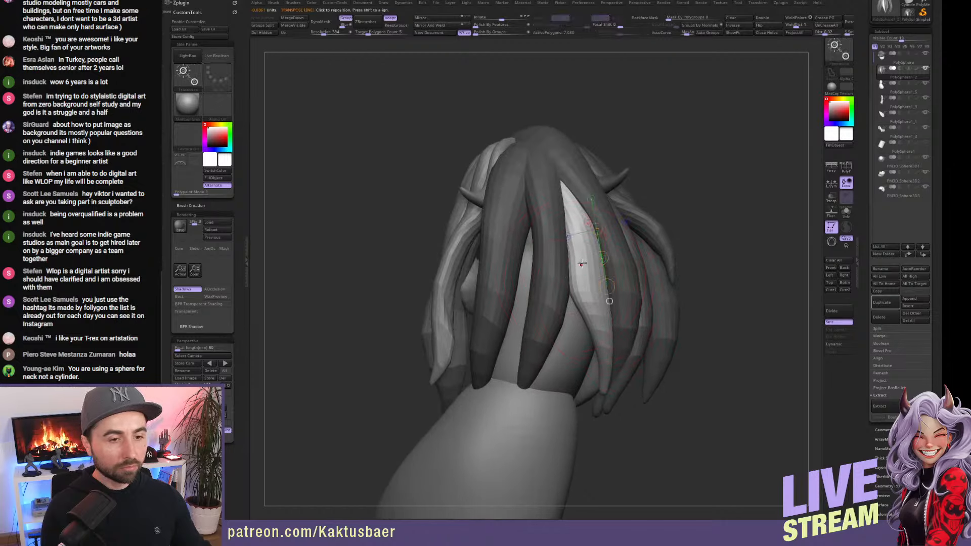
pyautogui.moveTo(527, 232); pyautogui.dragTo(523, 293)
pyautogui.moveTo(526, 256)
pyautogui.mouseDown()
pyautogui.moveTo(503, 283)
pyautogui.moveTo(518, 289)
pyautogui.moveTo(515, 297)
pyautogui.mouseUp()
pyautogui.press('q')
pyautogui.moveTo(515, 300); pyautogui.dragTo(561, 297, button='right')
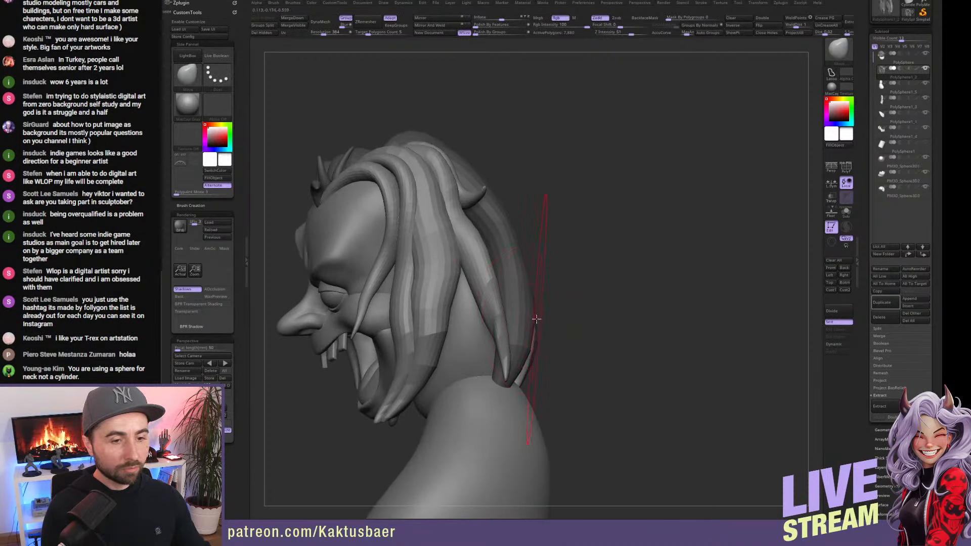
# Isolate the long strand at the back of the head with masking and reshape its lower end with the Move brush.
pyautogui.moveTo(551, 331); pyautogui.dragTo(513, 244, button='right')
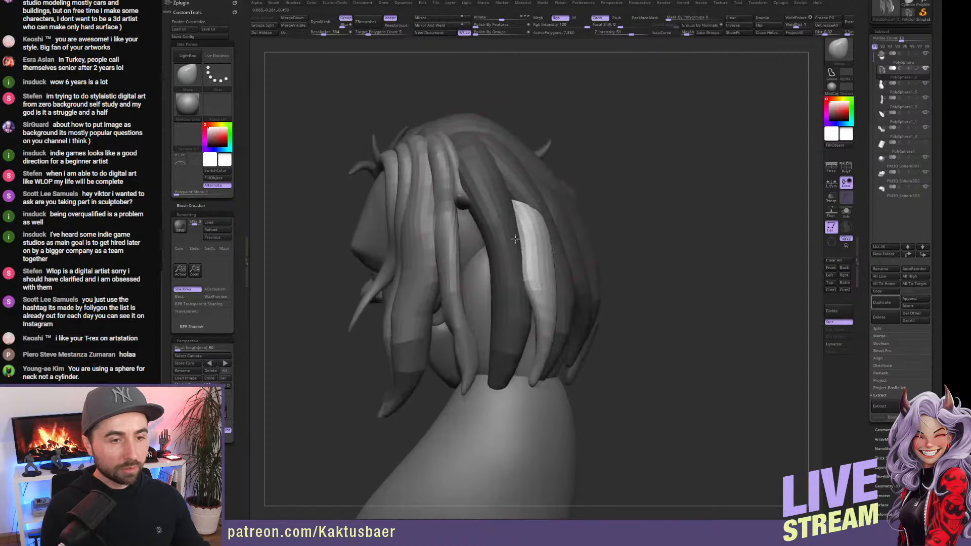
pyautogui.moveTo(522, 183); pyautogui.dragTo(568, 239, button='right')
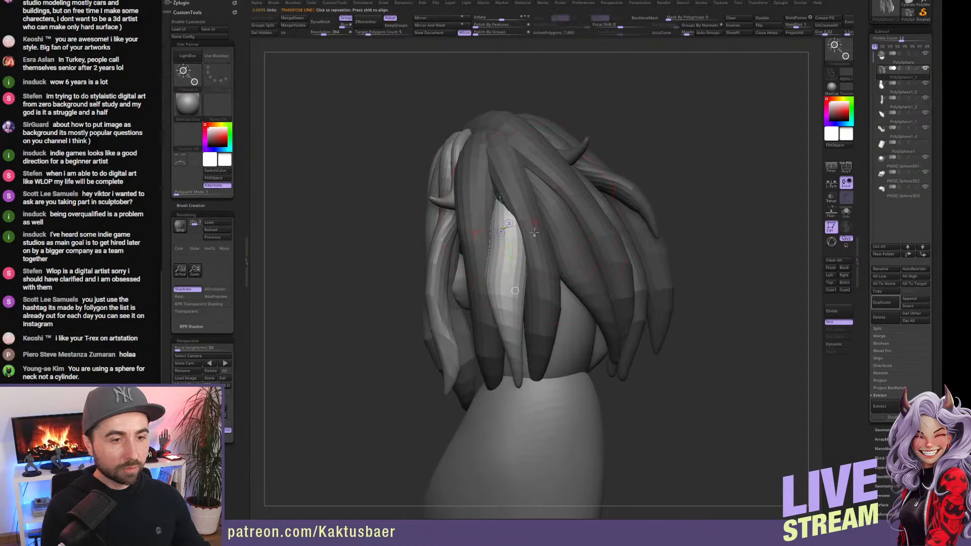
pyautogui.click(707, 34)
pyautogui.keyDown('ctrl'); pyautogui.click(530, 273); pyautogui.keyUp('ctrl')
pyautogui.moveTo(525, 275); pyautogui.dragTo(568, 288, button='right')
pyautogui.press('s')
pyautogui.moveTo(529, 366); pyautogui.dragTo(543, 367)
pyautogui.moveTo(548, 380); pyautogui.dragTo(486, 375, button='right')
pyautogui.moveTo(508, 349)
pyautogui.mouseDown()
pyautogui.moveTo(522, 335)
pyautogui.moveTo(508, 303)
pyautogui.mouseUp()
pyautogui.moveTo(488, 324); pyautogui.dragTo(530, 332, button='right')
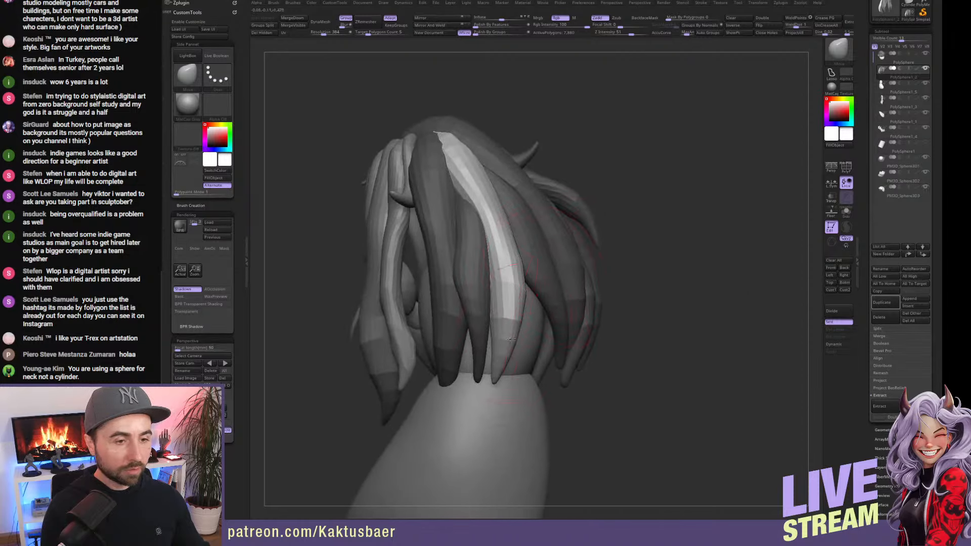
pyautogui.moveTo(514, 332); pyautogui.dragTo(494, 317)
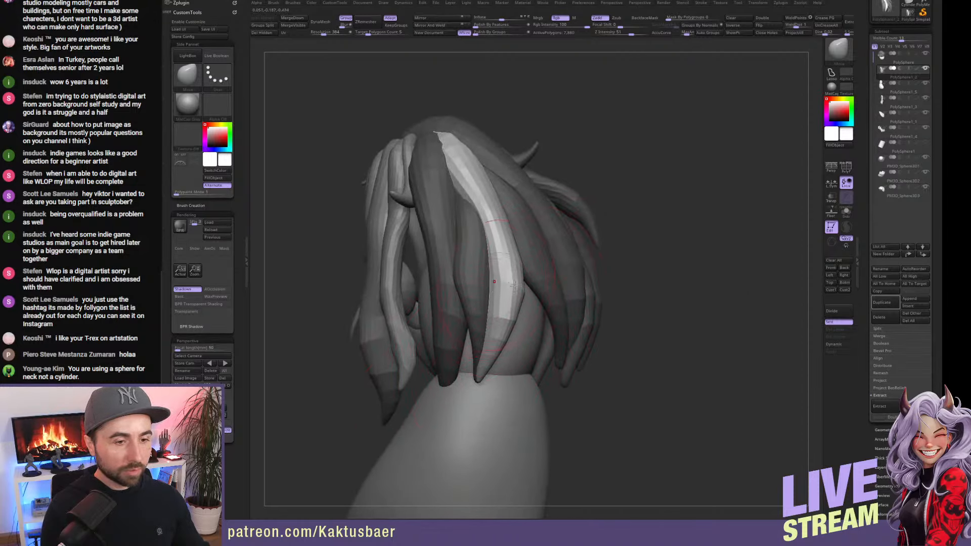
# Mask all but the neighbouring strand behind the ear and push its tip and body outward with the Move brush.
pyautogui.moveTo(510, 286); pyautogui.dragTo(526, 284, button='right')
pyautogui.moveTo(474, 303); pyautogui.dragTo(513, 303, button='right')
pyautogui.press('w')
pyautogui.keyDown('ctrl'); pyautogui.click(489, 291); pyautogui.keyUp('ctrl')
pyautogui.press('q')
pyautogui.moveTo(471, 373); pyautogui.dragTo(500, 367)
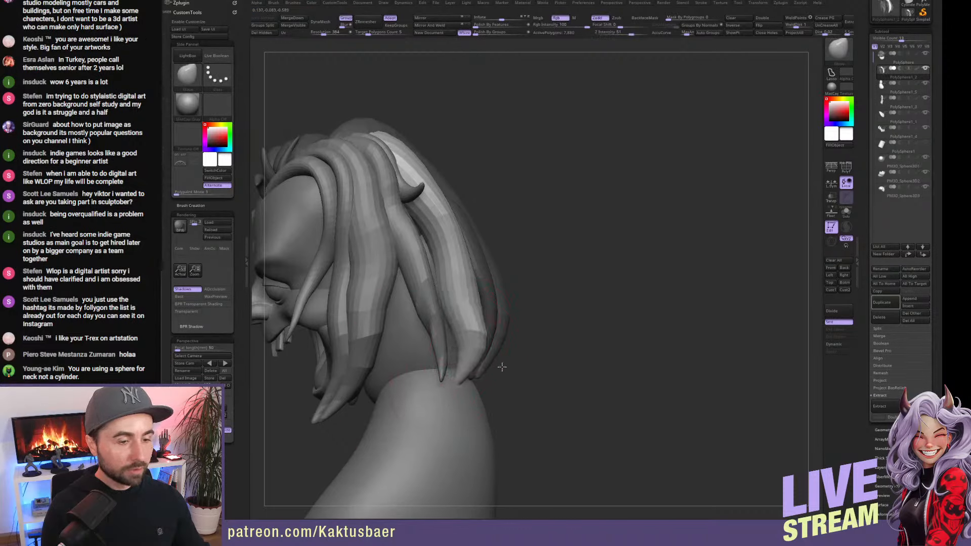
pyautogui.moveTo(456, 291); pyautogui.dragTo(481, 285)
pyautogui.moveTo(467, 218)
pyautogui.mouseDown(button='right')
pyautogui.moveTo(444, 194)
pyautogui.moveTo(464, 216)
pyautogui.mouseUp(button='right')
pyautogui.moveTo(466, 214); pyautogui.dragTo(483, 208)
pyautogui.moveTo(479, 214); pyautogui.dragTo(498, 251, button='right')
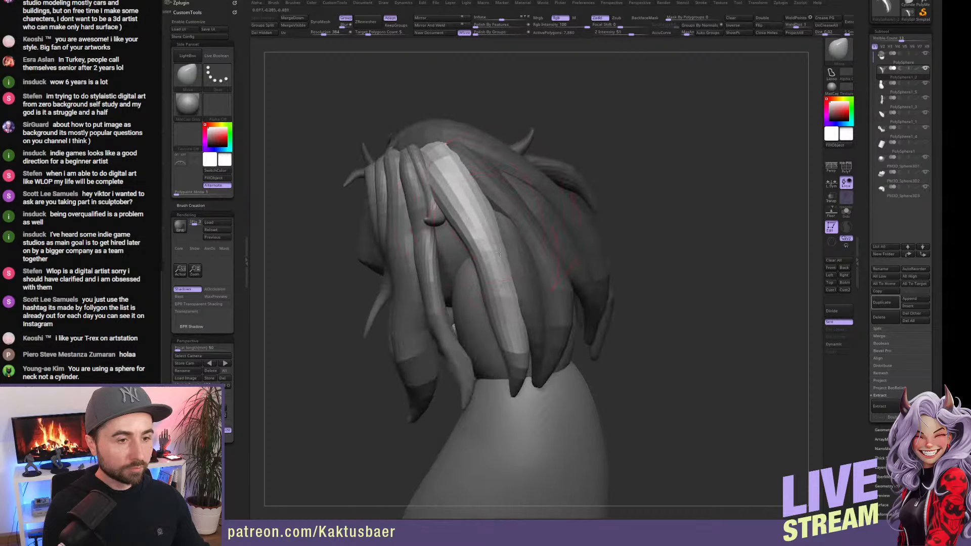
pyautogui.moveTo(511, 389); pyautogui.dragTo(526, 384, button='right')
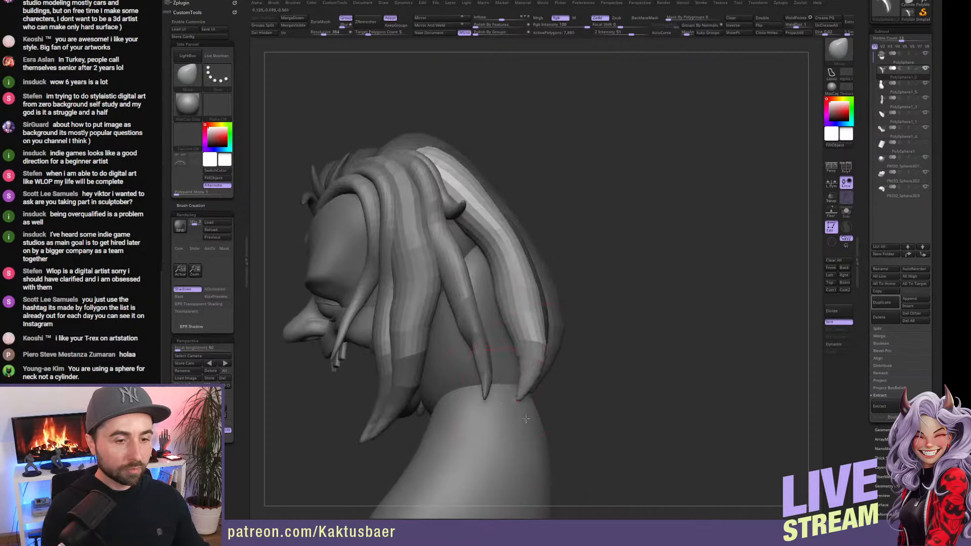
pyautogui.moveTo(501, 276)
pyautogui.mouseDown(button='right')
pyautogui.moveTo(505, 216)
pyautogui.moveTo(498, 227)
pyautogui.moveTo(511, 237)
pyautogui.mouseUp(button='right')
# Duplicate the strand with Transpose and fit the copy into the gap behind the ear.
pyautogui.press('w')
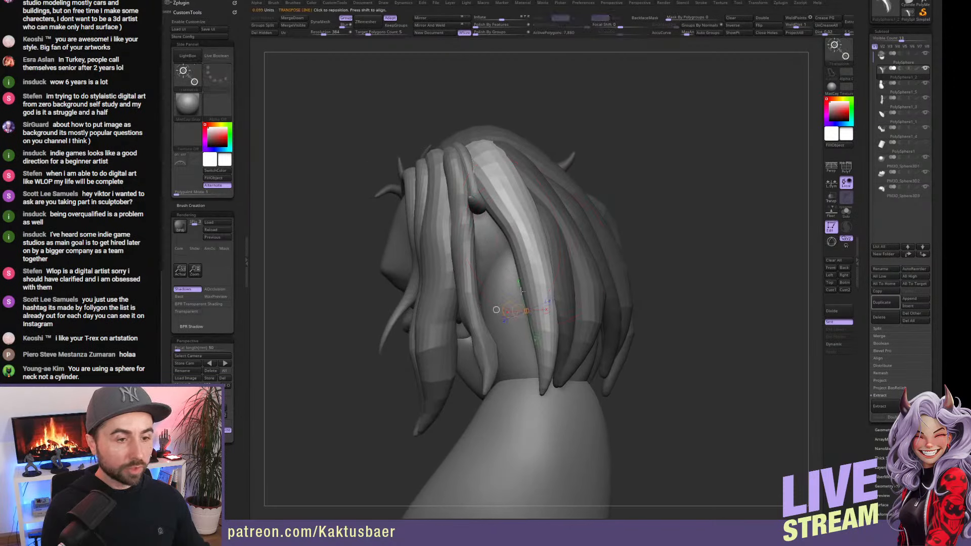
pyautogui.moveTo(533, 259)
pyautogui.keyDown('ctrl'); pyautogui.mouseDown()
pyautogui.moveTo(513, 272)
pyautogui.moveTo(517, 312)
pyautogui.moveTo(502, 321)
pyautogui.moveTo(485, 283)
pyautogui.mouseUp(); pyautogui.keyUp('ctrl')
pyautogui.press('r')
pyautogui.press('q')
pyautogui.press('s')
pyautogui.moveTo(439, 237)
pyautogui.mouseDown(button='right')
pyautogui.moveTo(481, 234)
pyautogui.moveTo(446, 245)
pyautogui.mouseUp(button='right')
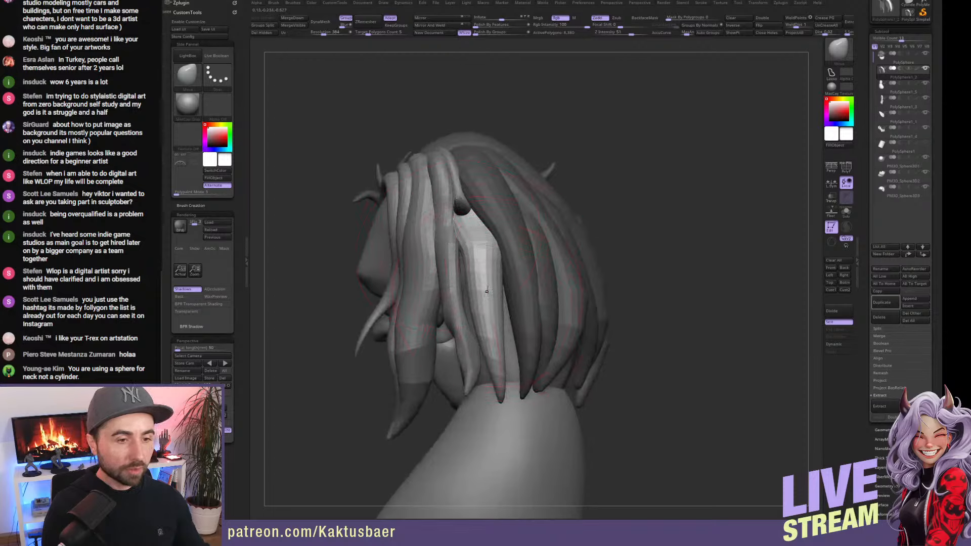
# Compare the sculpted head and hair with the reference image from the front three-quarter view.
pyautogui.moveTo(461, 273)
pyautogui.mouseDown(button='right')
pyautogui.moveTo(496, 321)
pyautogui.moveTo(491, 292)
pyautogui.moveTo(477, 293)
pyautogui.moveTo(494, 293)
pyautogui.moveTo(551, 253)
pyautogui.moveTo(529, 258)
pyautogui.moveTo(587, 295)
pyautogui.moveTo(599, 250)
pyautogui.moveTo(634, 248)
pyautogui.mouseUp(button='right')
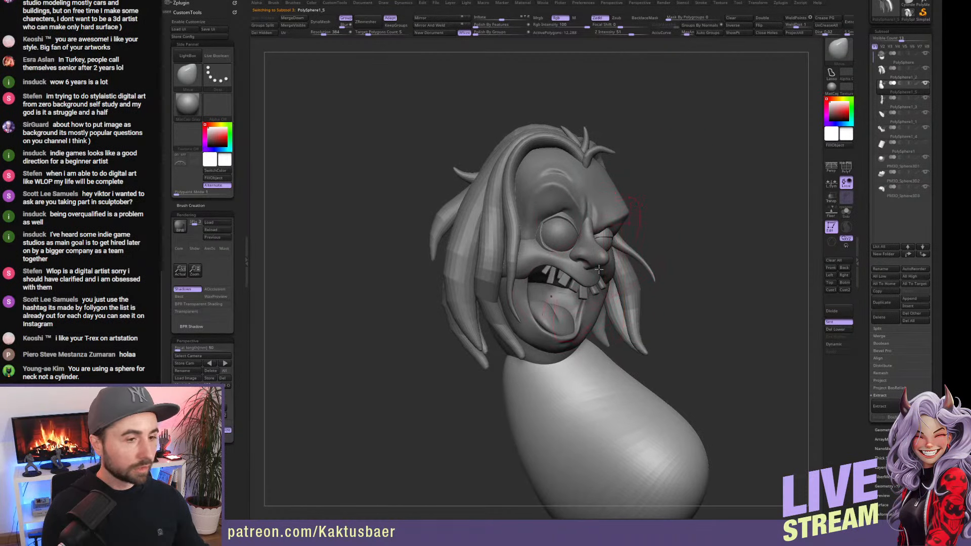
pyautogui.hotkey('shift', 'z')
pyautogui.keyDown('alt'); pyautogui.moveTo(387, 410); pyautogui.dragTo(482, 365, button='right'); pyautogui.keyUp('alt')
pyautogui.moveTo(529, 336); pyautogui.dragTo(593, 286, button='right')
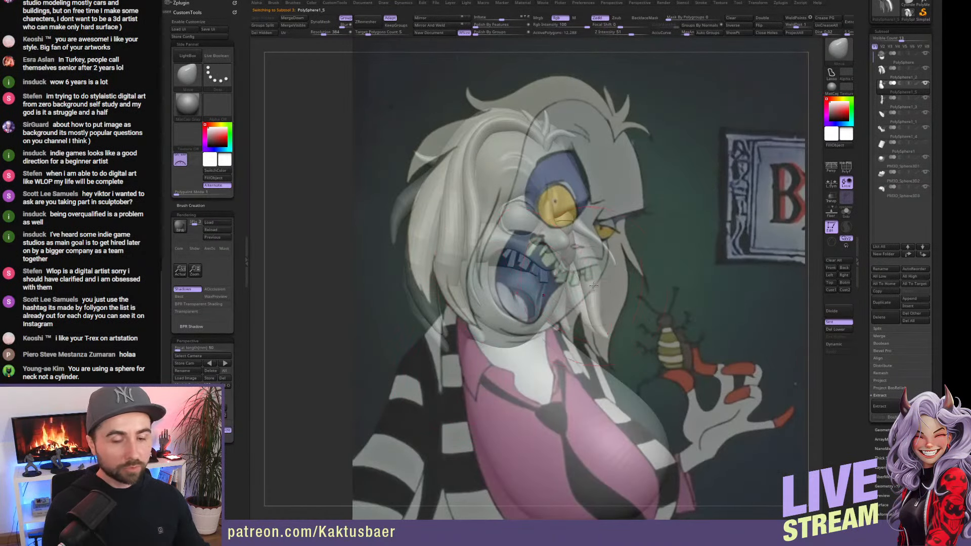
pyautogui.hotkey('shift', 'z')
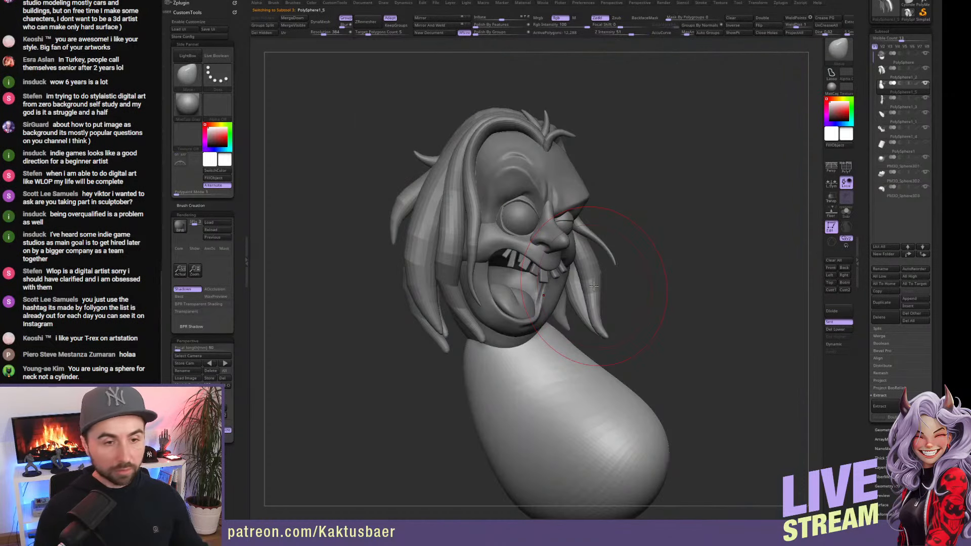
# Add a cylinder as a new subtool for the shirt collar and scale it down with Transpose.
pyautogui.click(904, 306)
pyautogui.click(758, 342)
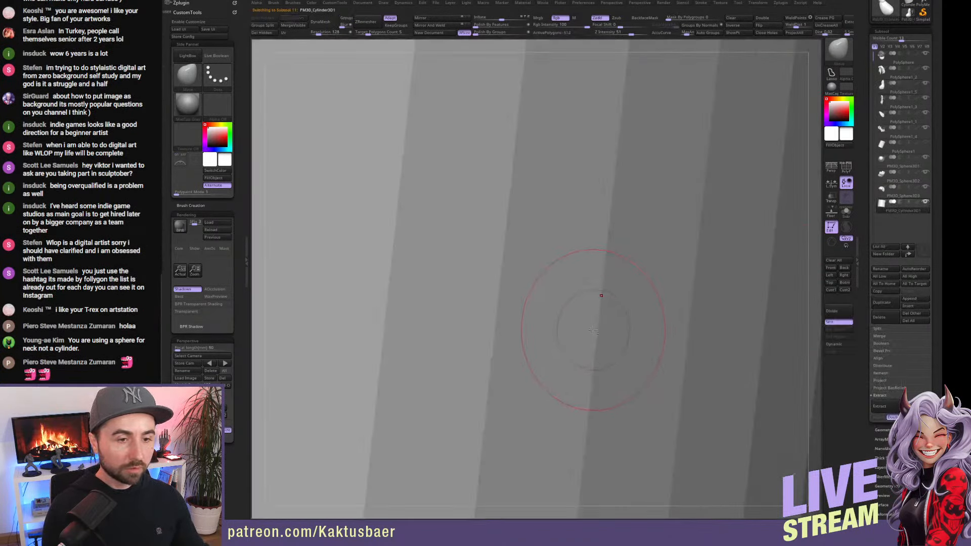
pyautogui.press('w')
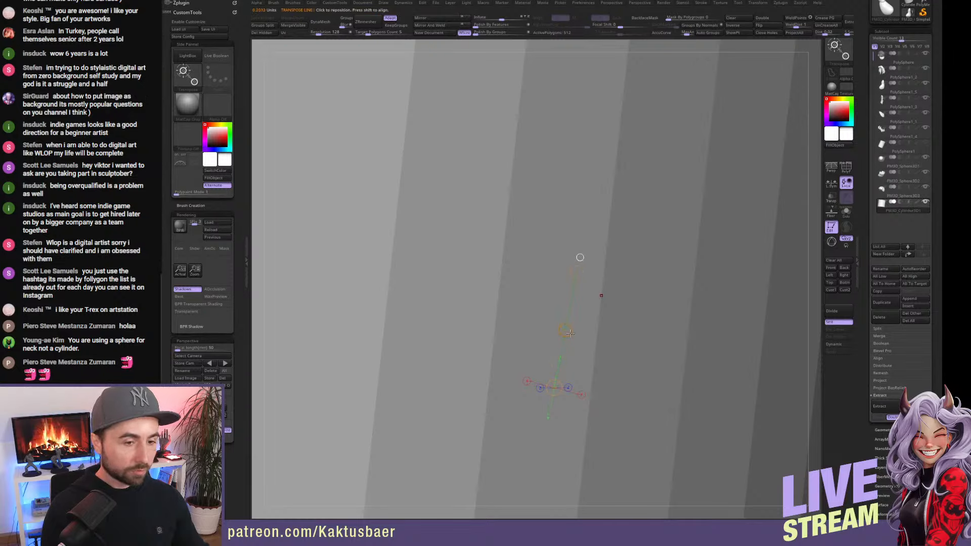
pyautogui.moveTo(577, 271); pyautogui.dragTo(573, 304)
pyautogui.moveTo(573, 304)
pyautogui.keyDown('shift'); pyautogui.mouseDown(button='right')
pyautogui.moveTo(535, 369)
pyautogui.moveTo(576, 318)
pyautogui.mouseUp(button='right'); pyautogui.keyUp('shift')
pyautogui.moveTo(574, 312)
pyautogui.keyDown('shift'); pyautogui.mouseDown()
pyautogui.moveTo(574, 353)
pyautogui.moveTo(534, 327)
pyautogui.moveTo(406, 302)
pyautogui.moveTo(397, 287)
pyautogui.moveTo(403, 328)
pyautogui.moveTo(389, 326)
pyautogui.mouseUp(); pyautogui.keyUp('shift')
pyautogui.press('r')
pyautogui.press('q')
# Solo the cylinder, group its faces by normals, and hide its end caps.
pyautogui.keyDown('ctrl'); pyautogui.moveTo(407, 287); pyautogui.dragTo(438, 369, button='right'); pyautogui.keyUp('ctrl')
pyautogui.hotkey('alt', 's')
pyautogui.moveTo(513, 273)
pyautogui.keyDown('alt'); pyautogui.mouseDown(button='right')
pyautogui.moveTo(522, 306)
pyautogui.moveTo(532, 277)
pyautogui.moveTo(513, 286)
pyautogui.mouseUp(button='right'); pyautogui.keyUp('alt')
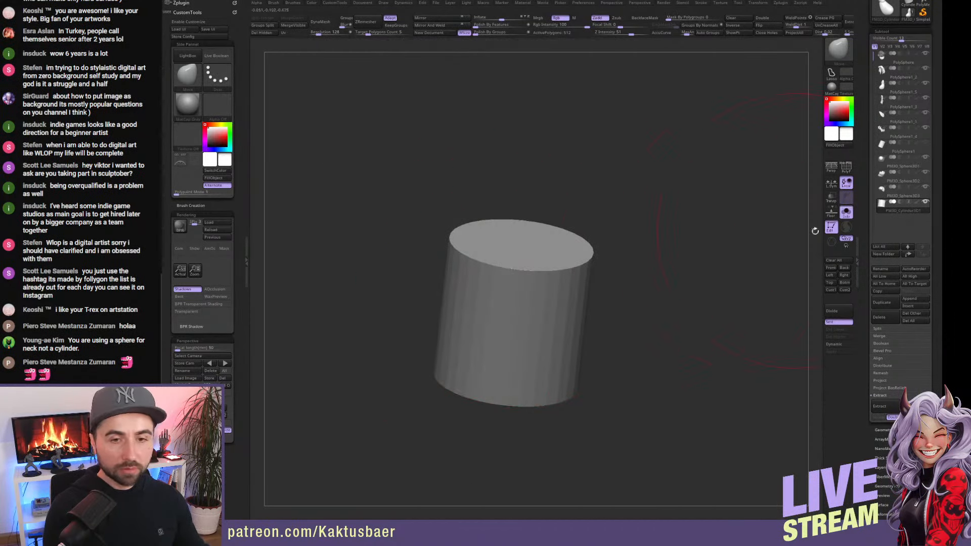
pyautogui.click(848, 170)
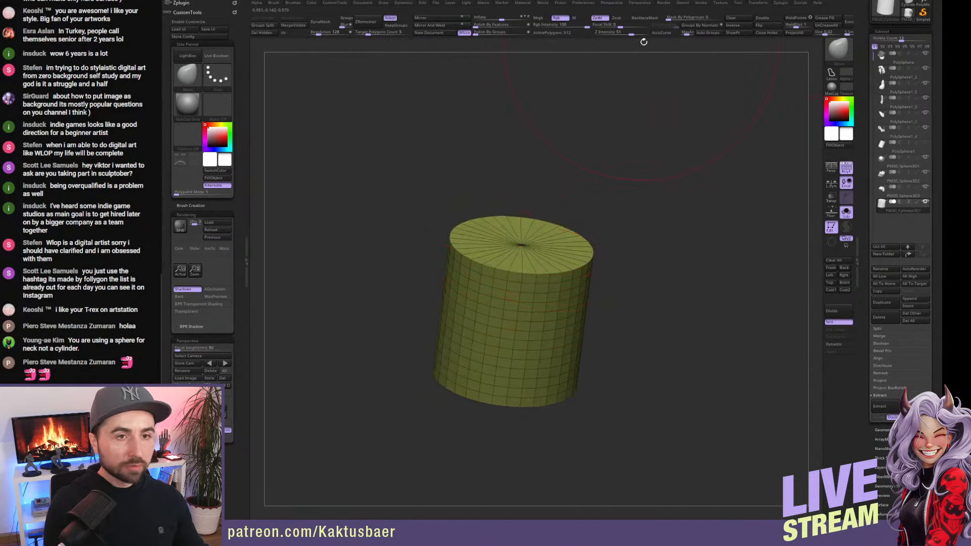
pyautogui.click(703, 28)
pyautogui.keyDown('ctrl'); pyautogui.keyDown('shift'); pyautogui.click(563, 300); pyautogui.keyUp('shift'); pyautogui.keyUp('ctrl')
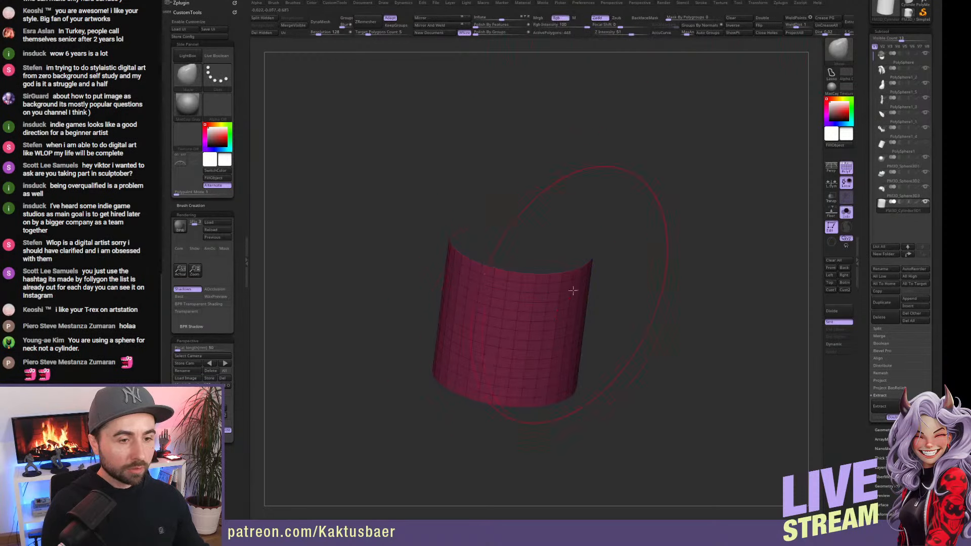
pyautogui.moveTo(466, 224); pyautogui.dragTo(546, 351, button='right')
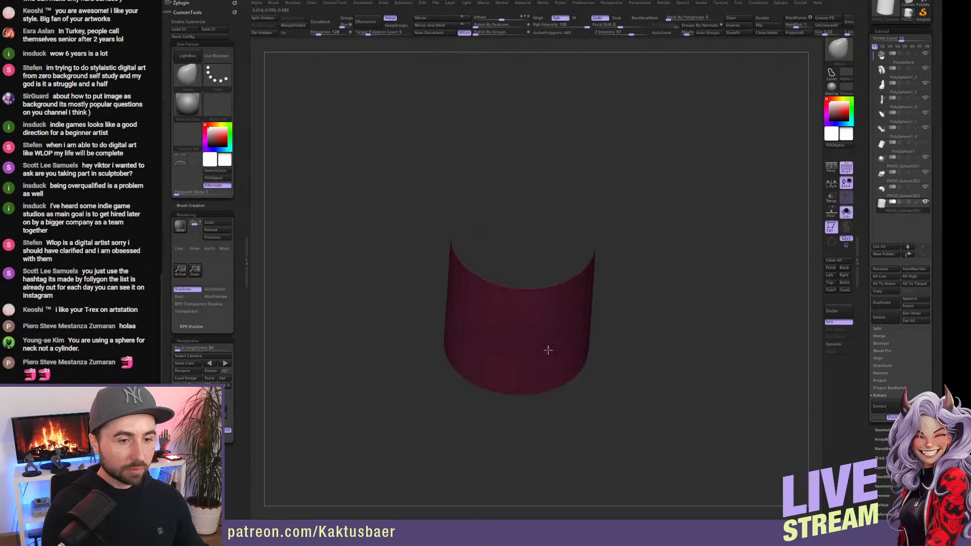
# Check the collar in the reference image and hide the front section of the cylinder wall with the SelectRect brush.
pyautogui.hotkey('shift', 'z')
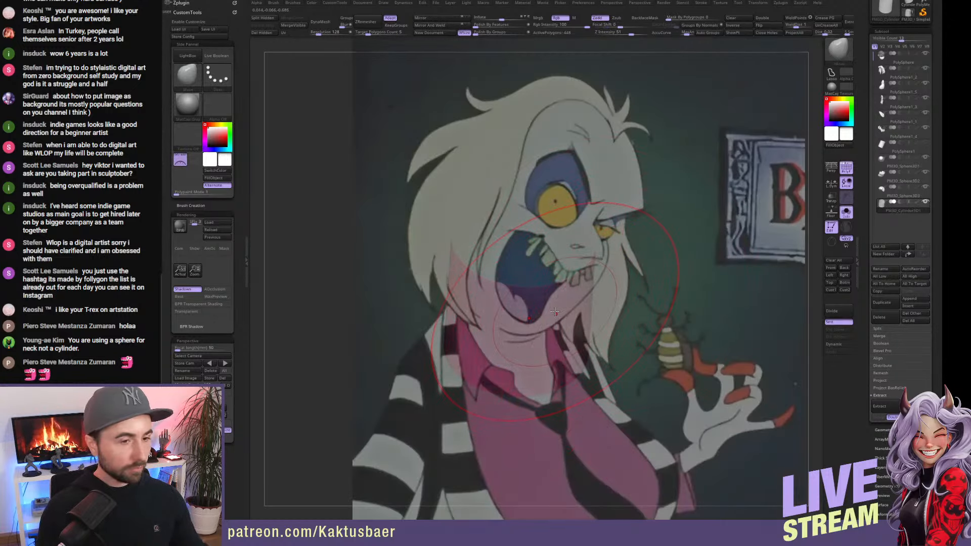
pyautogui.hotkey('shift', 'z')
pyautogui.keyDown('shift'); pyautogui.moveTo(566, 345); pyautogui.dragTo(562, 372, button='right'); pyautogui.keyUp('shift')
pyautogui.keyDown('ctrl'); pyautogui.keyDown('shift'); pyautogui.moveTo(552, 409); pyautogui.dragTo(518, 310); pyautogui.keyUp('shift'); pyautogui.keyUp('ctrl')
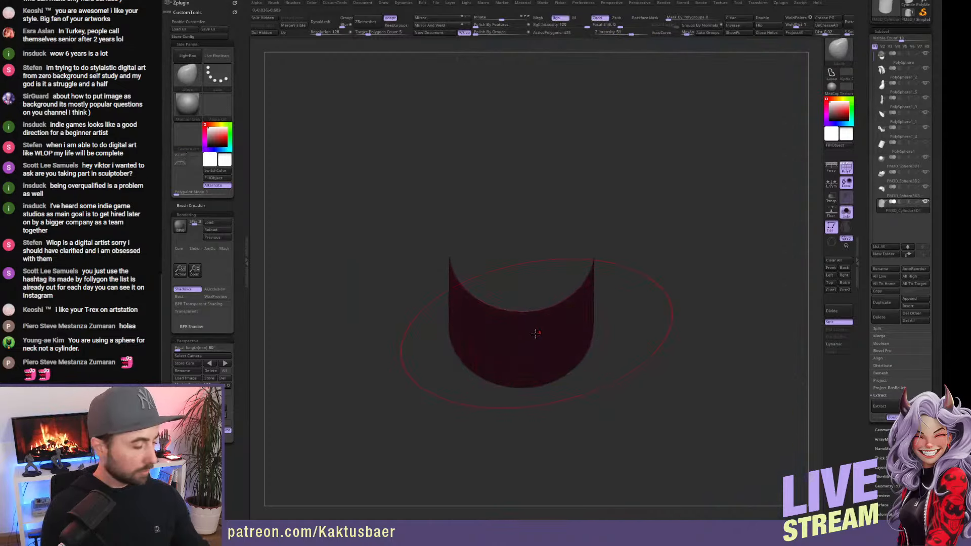
pyautogui.press('b')
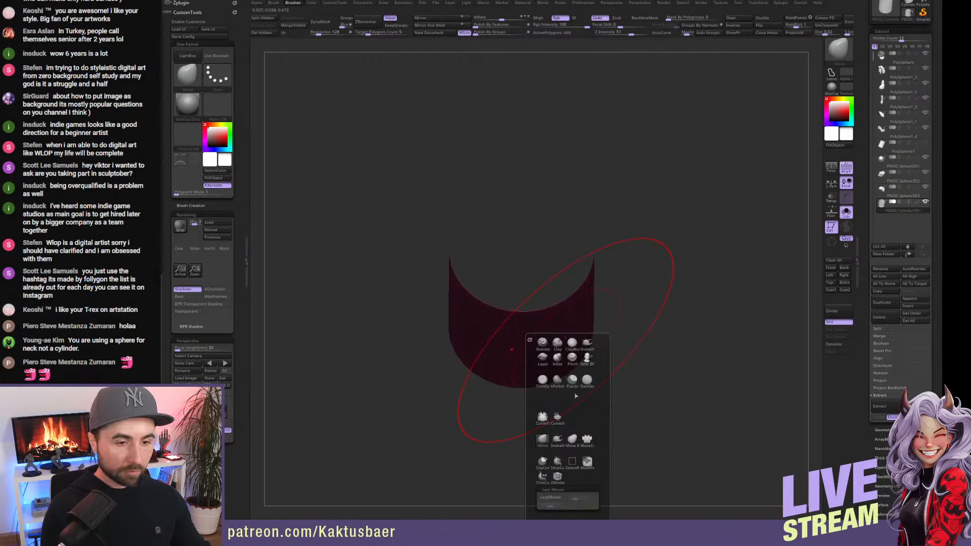
pyautogui.click(572, 461)
pyautogui.moveTo(554, 410)
pyautogui.keyDown('ctrl'); pyautogui.keyDown('shift'); pyautogui.mouseDown()
pyautogui.moveTo(536, 300)
pyautogui.moveTo(494, 303)
pyautogui.moveTo(539, 331)
pyautogui.mouseUp(); pyautogui.keyUp('shift'); pyautogui.keyUp('ctrl')
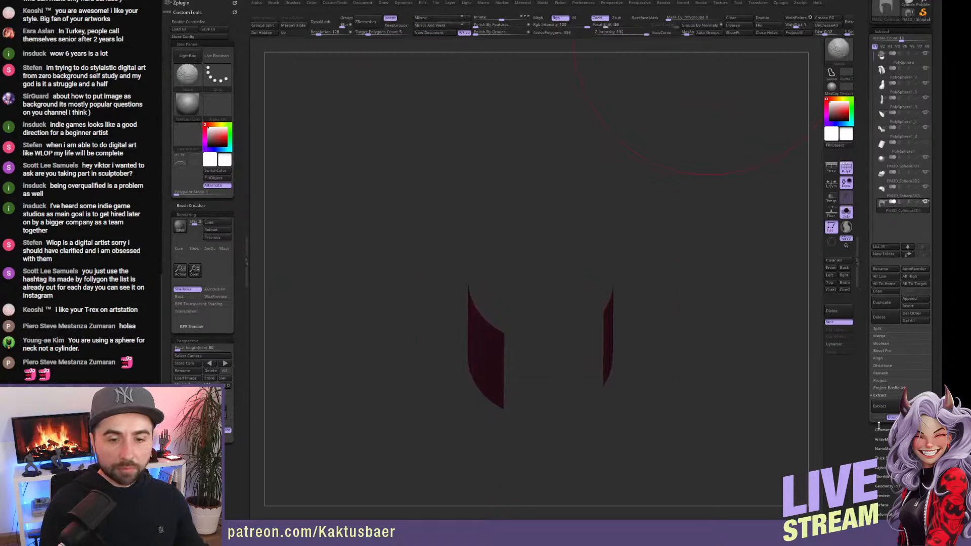
# Reduce the open cylinder's polygon density with Reconstruct Subdiv.
pyautogui.click(882, 430)
pyautogui.click(891, 312)
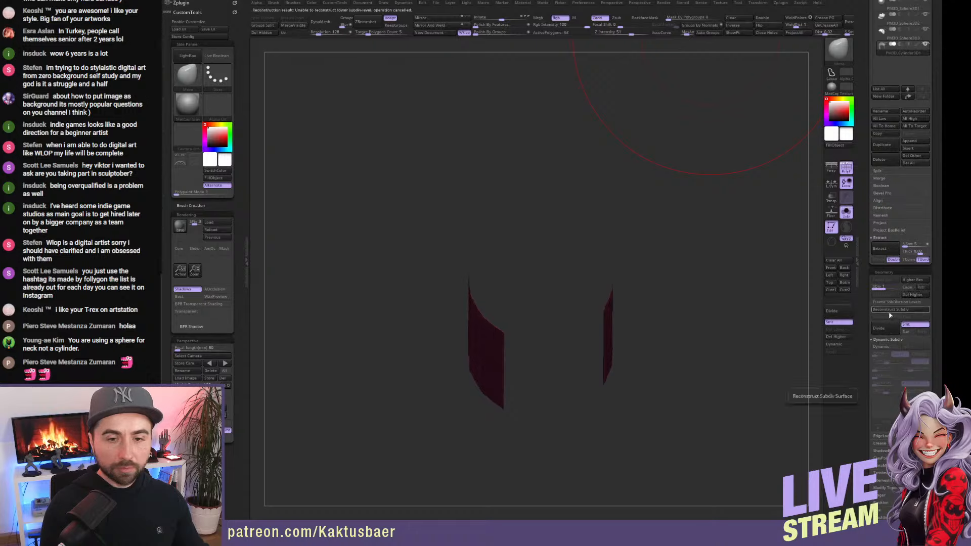
pyautogui.moveTo(647, 359); pyautogui.dragTo(826, 287)
pyautogui.click(878, 328)
pyautogui.moveTo(865, 198); pyautogui.dragTo(868, 305)
pyautogui.hotkey('shift', 'd')
pyautogui.moveTo(586, 312); pyautogui.dragTo(592, 298)
pyautogui.click(862, 33)
pyautogui.doubleClick(858, 44)
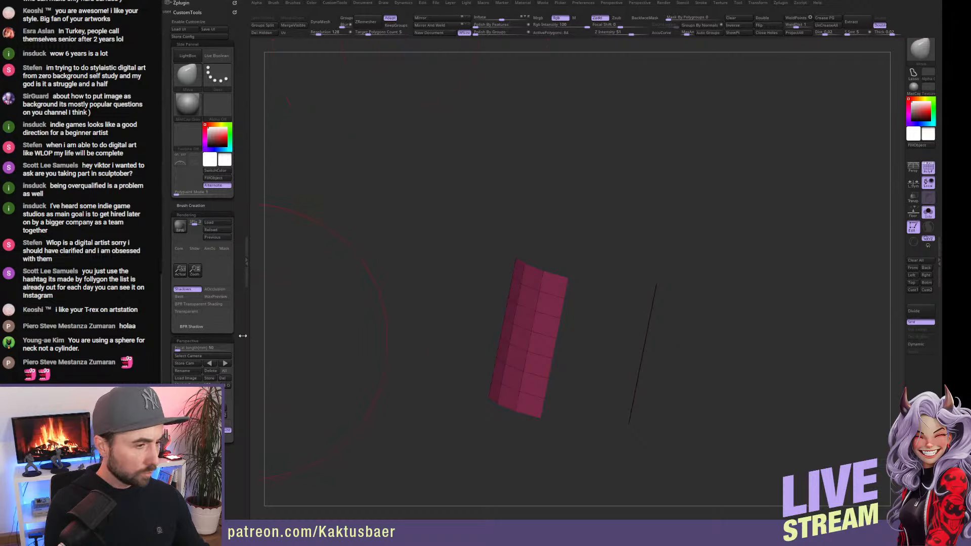
pyautogui.press('shift')
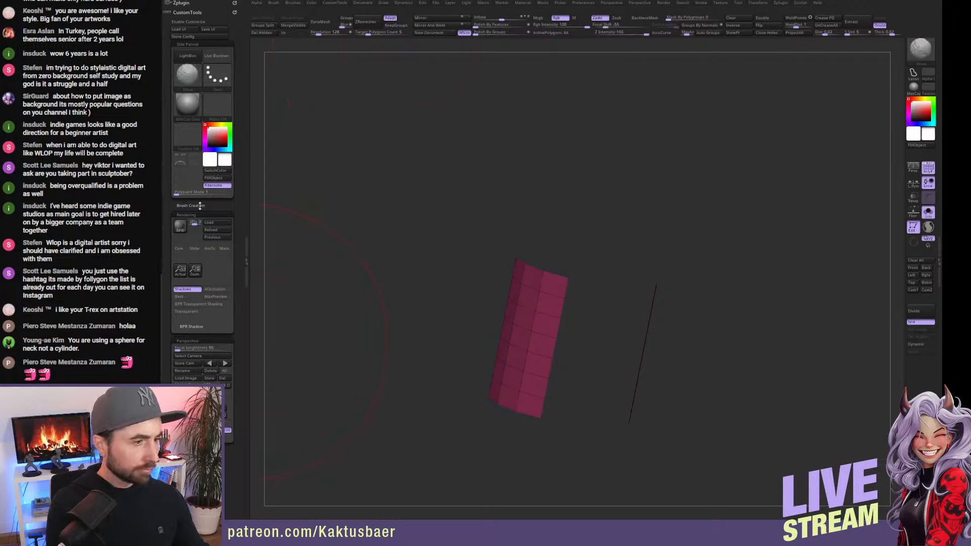
pyautogui.click(200, 206)
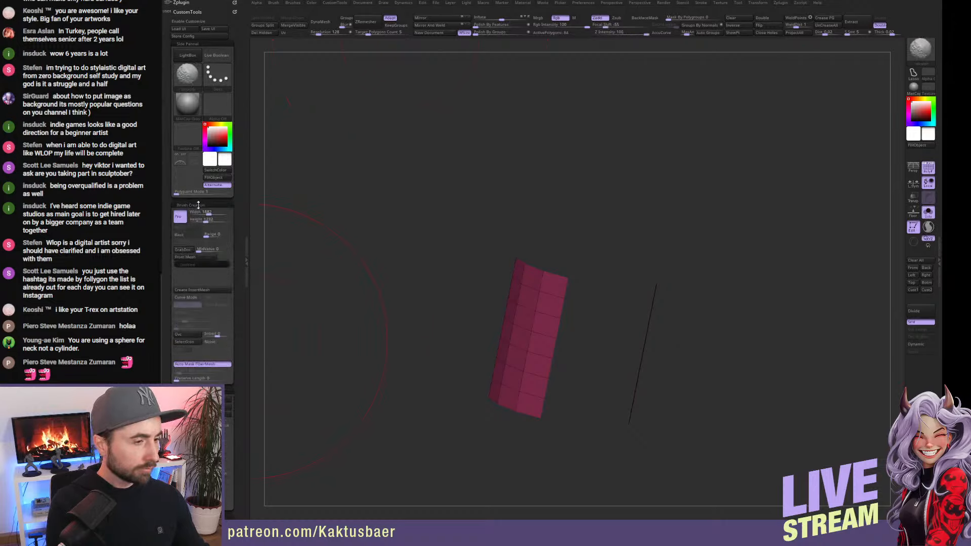
pyautogui.click(198, 205)
# Turn off Solo to show the whole character around the open cylinder.
pyautogui.moveTo(623, 286); pyautogui.dragTo(617, 286)
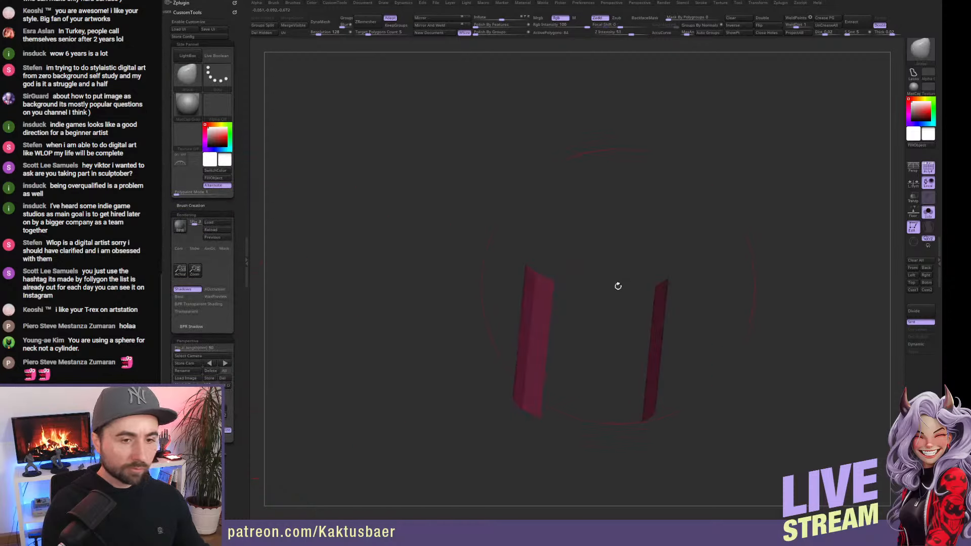
pyautogui.hotkey('alt', 'shift', 's')
pyautogui.moveTo(819, 238); pyautogui.dragTo(878, 236)
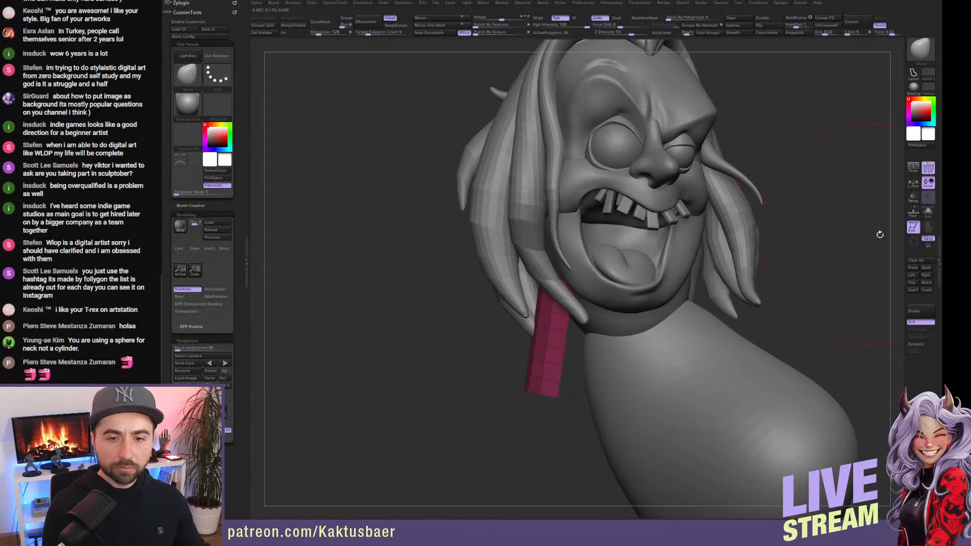
pyautogui.click(935, 255)
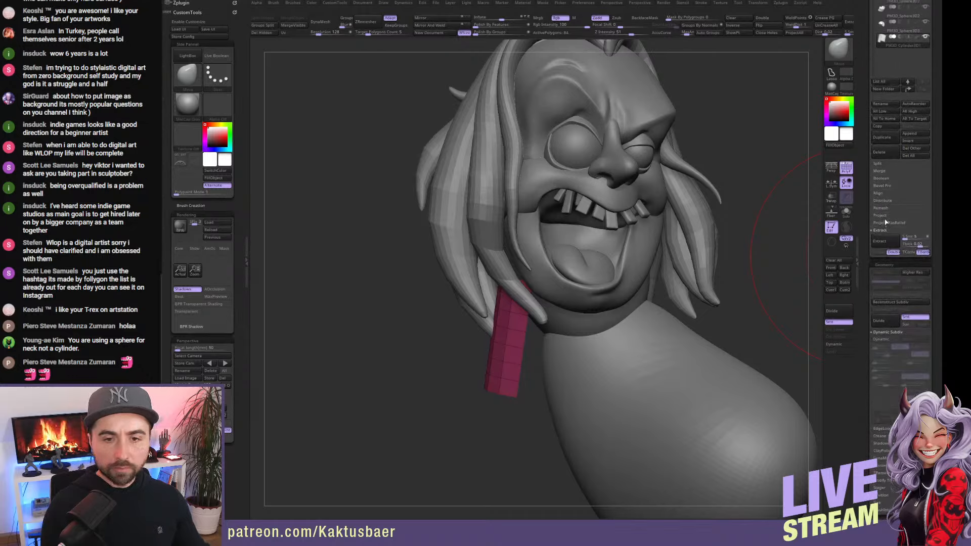
pyautogui.moveTo(868, 289); pyautogui.dragTo(871, 225)
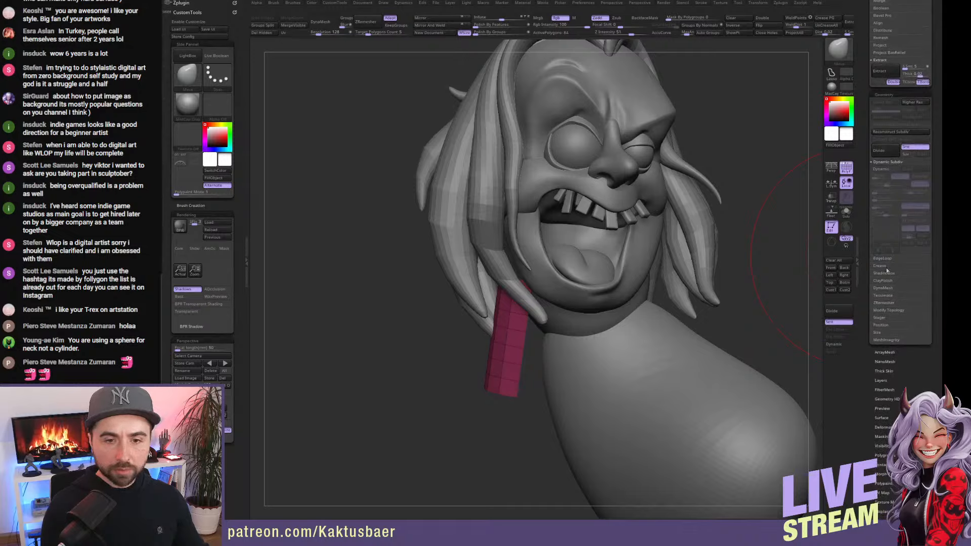
pyautogui.keyDown('shift'); pyautogui.click(882, 333); pyautogui.keyUp('shift')
pyautogui.keyDown('shift'); pyautogui.click(883, 331); pyautogui.keyUp('shift')
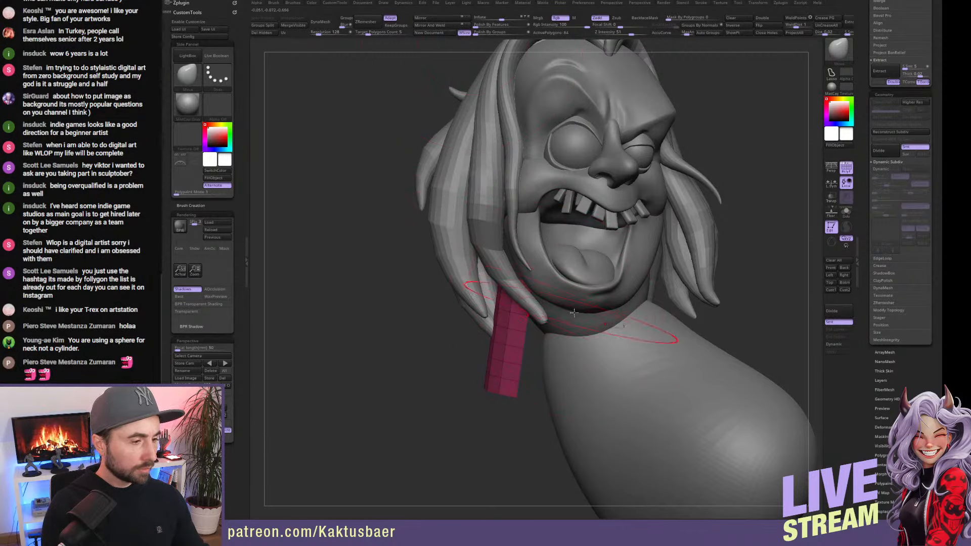
# Move the open collar cylinder up around the neck with Transpose.
pyautogui.moveTo(592, 322); pyautogui.dragTo(616, 320, button='right')
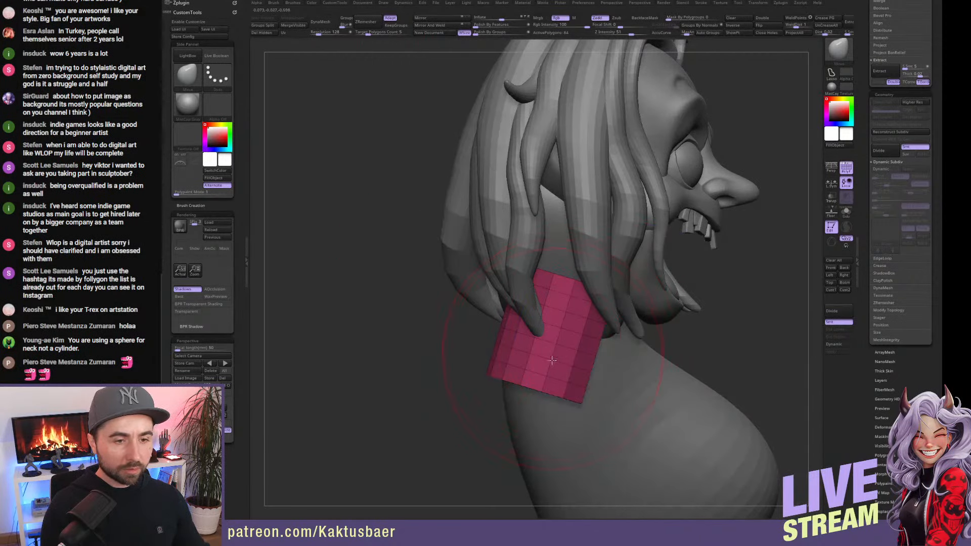
pyautogui.press('w')
pyautogui.moveTo(555, 329); pyautogui.dragTo(540, 306)
pyautogui.press('q')
pyautogui.moveTo(613, 288); pyautogui.dragTo(588, 332, button='right')
# Switch to the ZModeler brush and give the collar thickness with QMesh on Polygroup All.
pyautogui.press('b')
pyautogui.press('Escape')
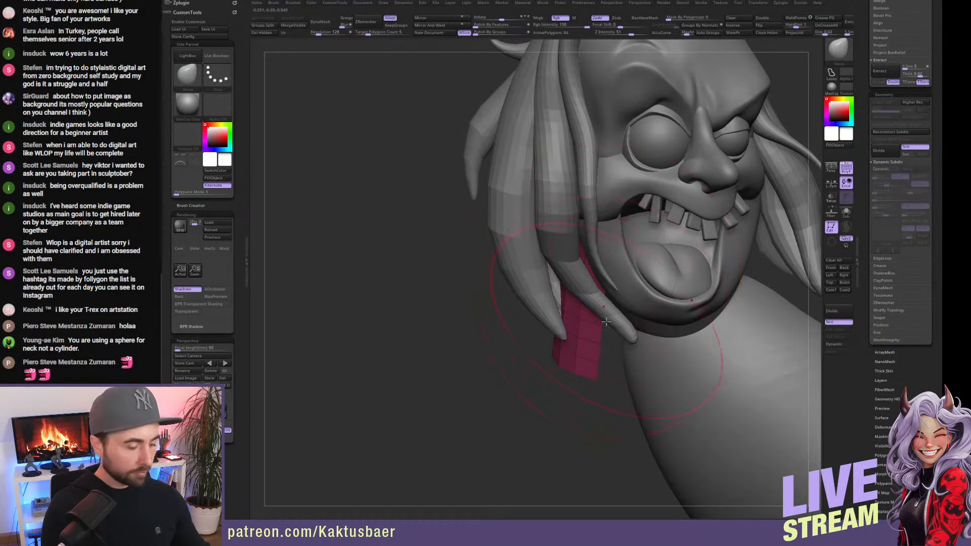
pyautogui.press('space')
pyautogui.click(597, 458)
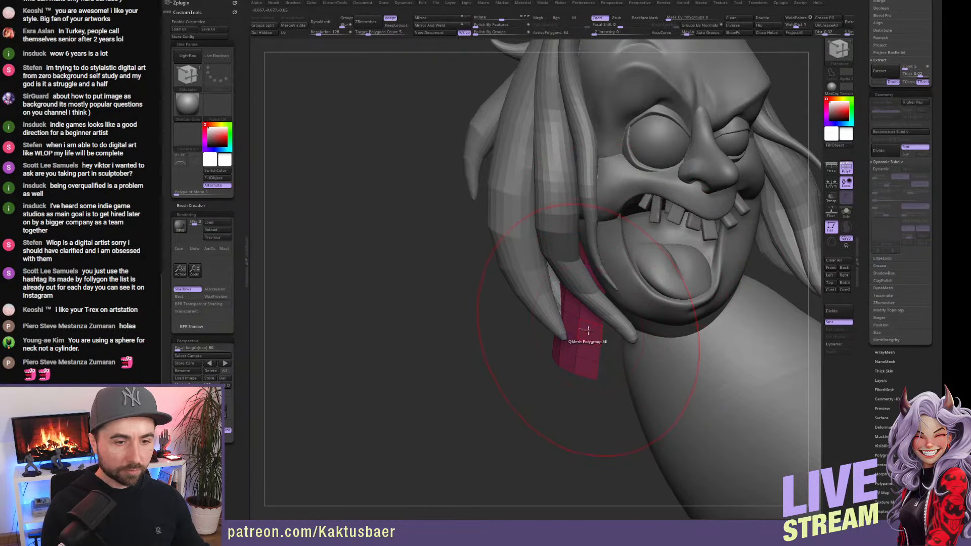
pyautogui.moveTo(571, 336); pyautogui.dragTo(597, 333, button='right')
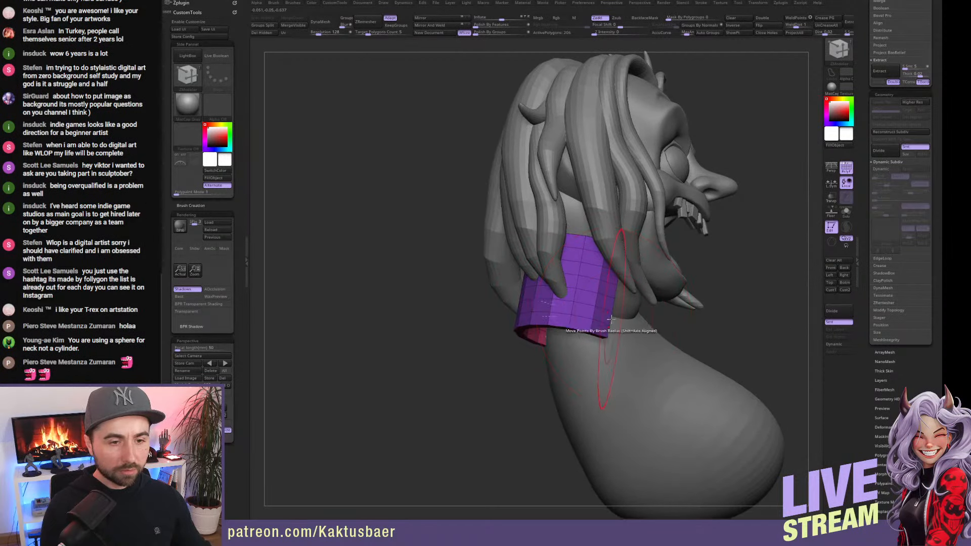
# Overlay the reference image in the matching camera view and move the collar down around the neck with Transpose.
pyautogui.press('b')
pyautogui.press('m')
pyautogui.press('v')
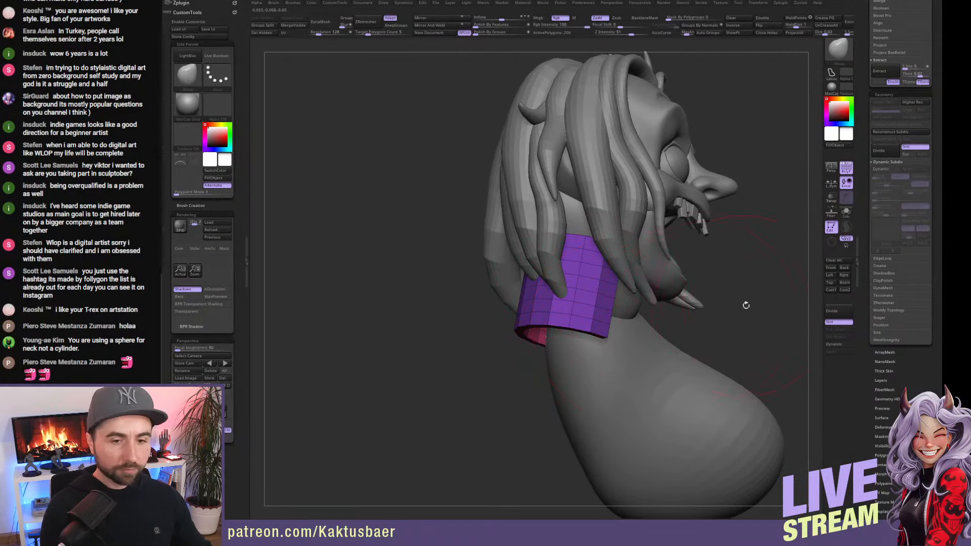
pyautogui.hotkey('shift', 'z')
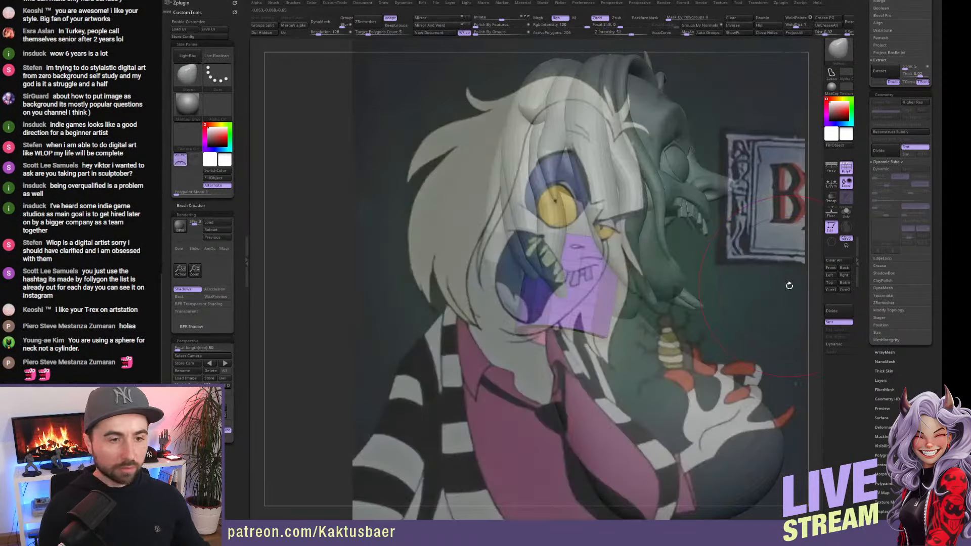
pyautogui.click(831, 267)
pyautogui.press('w')
pyautogui.moveTo(505, 232)
pyautogui.mouseDown()
pyautogui.moveTo(466, 232)
pyautogui.moveTo(503, 284)
pyautogui.moveTo(479, 395)
pyautogui.mouseUp()
# Reshape the back, sides and front of the collar around the neck with the Move brush.
pyautogui.press('q')
pyautogui.moveTo(412, 326); pyautogui.dragTo(457, 321, button='right')
pyautogui.moveTo(449, 336); pyautogui.dragTo(441, 307)
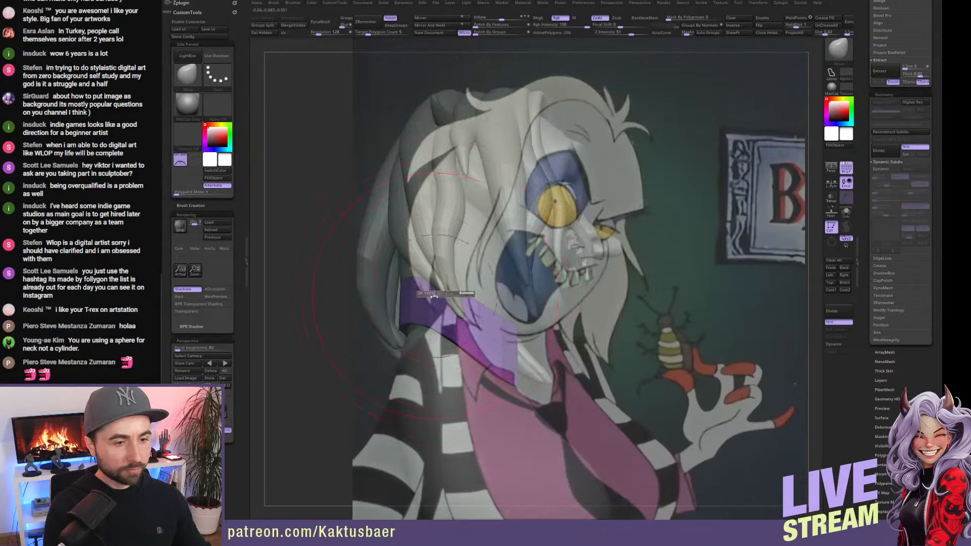
pyautogui.moveTo(483, 303); pyautogui.dragTo(623, 350, button='right')
pyautogui.moveTo(623, 350); pyautogui.dragTo(589, 378)
pyautogui.moveTo(649, 331)
pyautogui.mouseDown()
pyautogui.moveTo(673, 339)
pyautogui.moveTo(690, 332)
pyautogui.mouseUp()
pyautogui.moveTo(690, 331); pyautogui.dragTo(639, 320, button='right')
pyautogui.moveTo(639, 321); pyautogui.dragTo(645, 310)
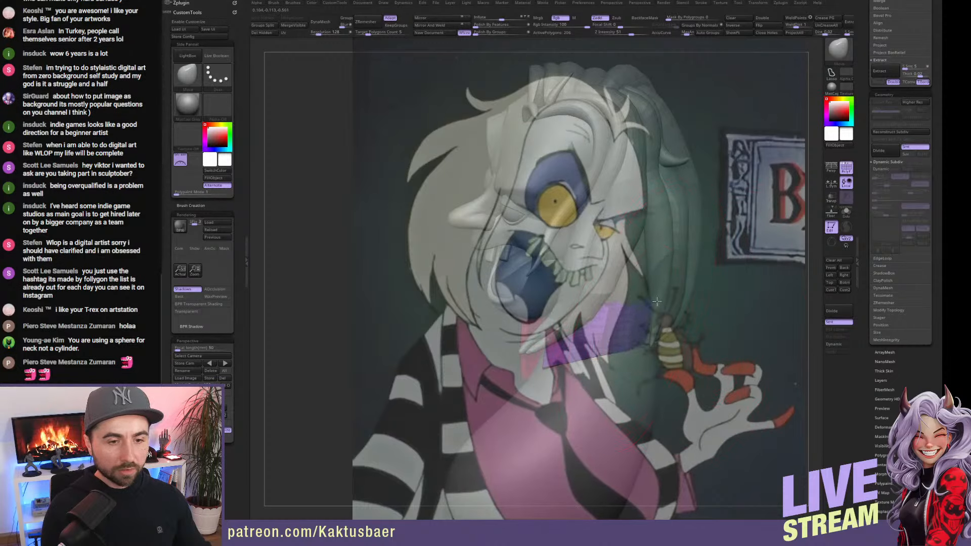
# Refine the collar's upper and lower side edges from several angles with the Move brush.
pyautogui.moveTo(656, 302); pyautogui.dragTo(644, 315, button='right')
pyautogui.moveTo(644, 315); pyautogui.dragTo(659, 301)
pyautogui.moveTo(640, 296); pyautogui.dragTo(653, 310, button='right')
pyautogui.moveTo(644, 301); pyautogui.dragTo(659, 293)
pyautogui.moveTo(659, 293); pyautogui.dragTo(648, 298, button='right')
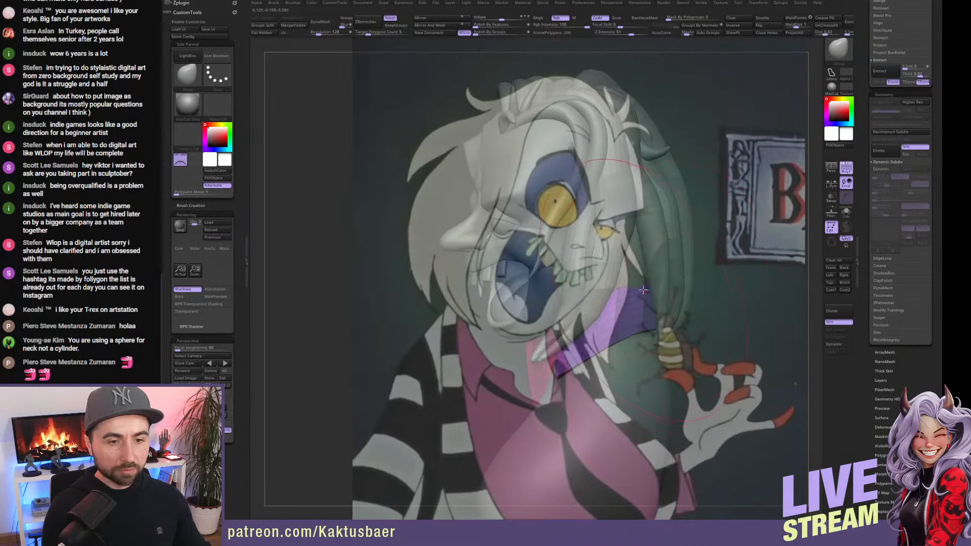
pyautogui.moveTo(647, 297); pyautogui.dragTo(655, 287)
pyautogui.moveTo(656, 286)
pyautogui.mouseDown(button='right')
pyautogui.moveTo(619, 281)
pyautogui.moveTo(705, 283)
pyautogui.moveTo(697, 284)
pyautogui.mouseUp(button='right')
pyautogui.moveTo(698, 283); pyautogui.dragTo(703, 276)
pyautogui.moveTo(703, 277); pyautogui.dragTo(636, 294, button='right')
pyautogui.moveTo(642, 287); pyautogui.dragTo(655, 273)
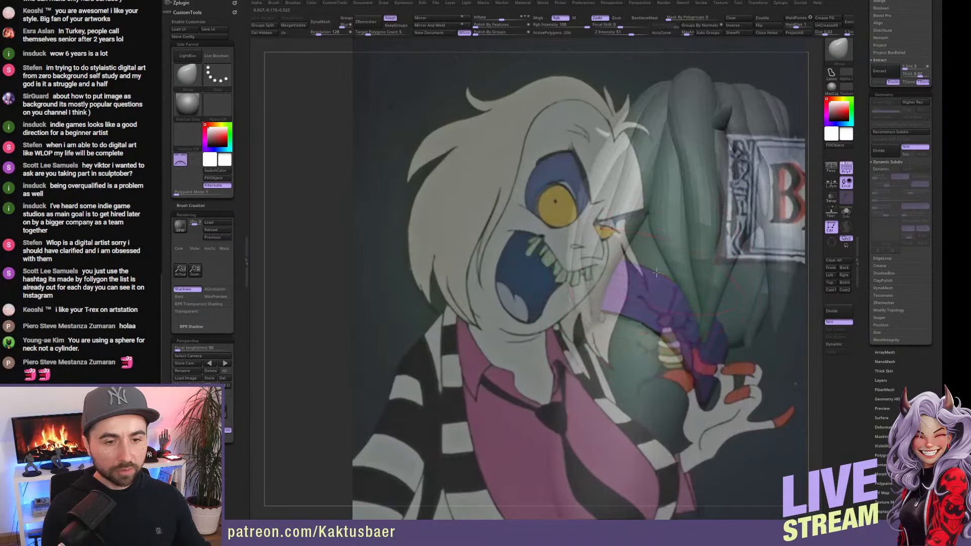
pyautogui.moveTo(623, 307); pyautogui.dragTo(643, 327)
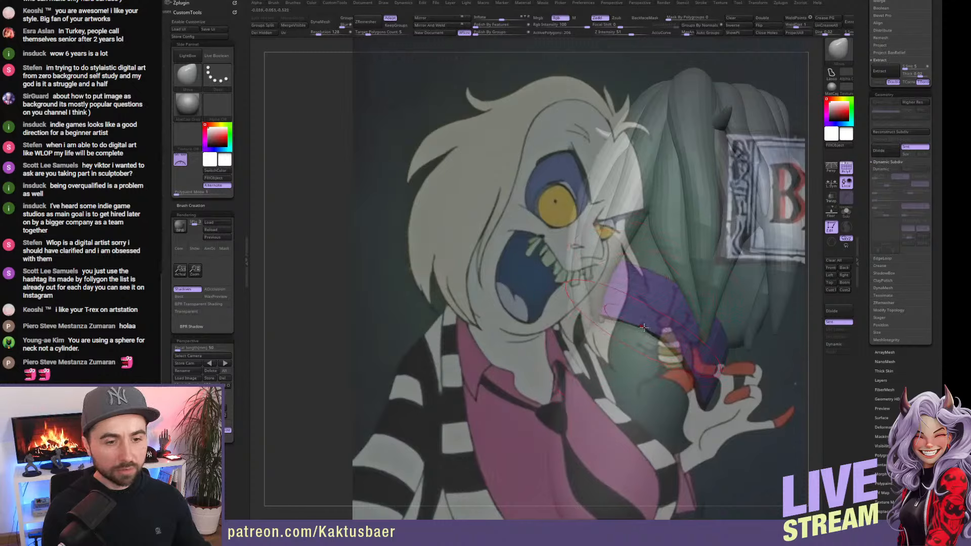
# Pull the collar's front point and back edge to match the reference collar in the saved camera view.
pyautogui.click(833, 269)
pyautogui.moveTo(564, 332); pyautogui.dragTo(565, 383)
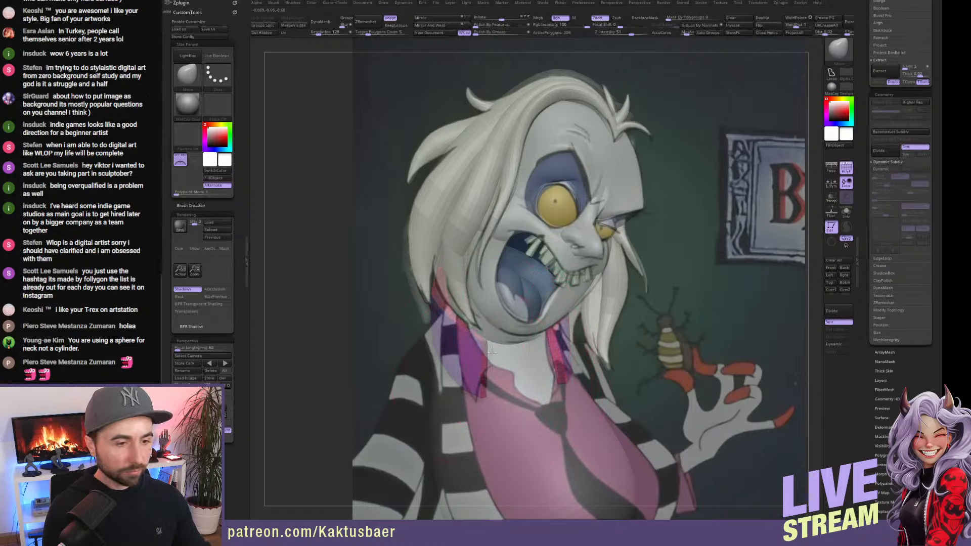
pyautogui.moveTo(492, 358); pyautogui.dragTo(482, 390)
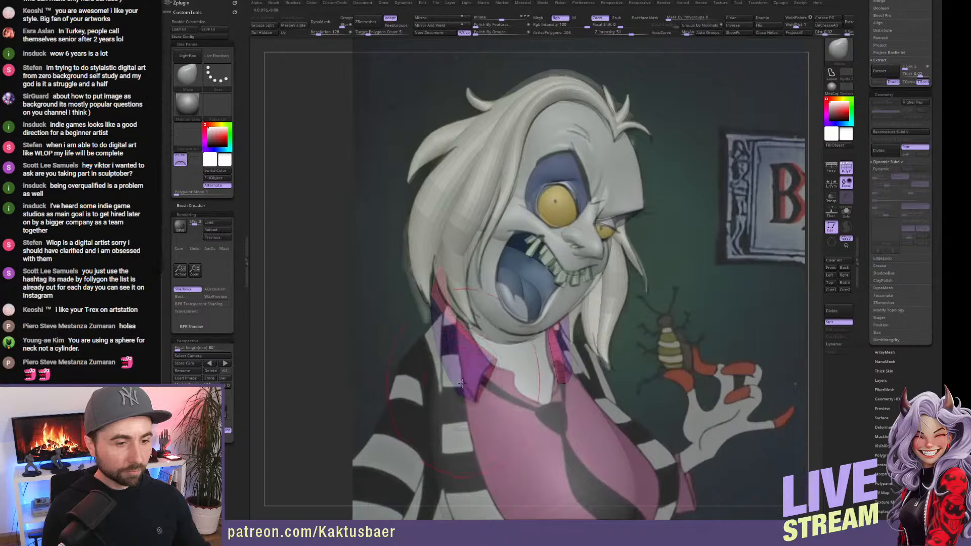
pyautogui.moveTo(440, 319)
pyautogui.mouseDown()
pyautogui.moveTo(454, 314)
pyautogui.moveTo(447, 281)
pyautogui.mouseUp()
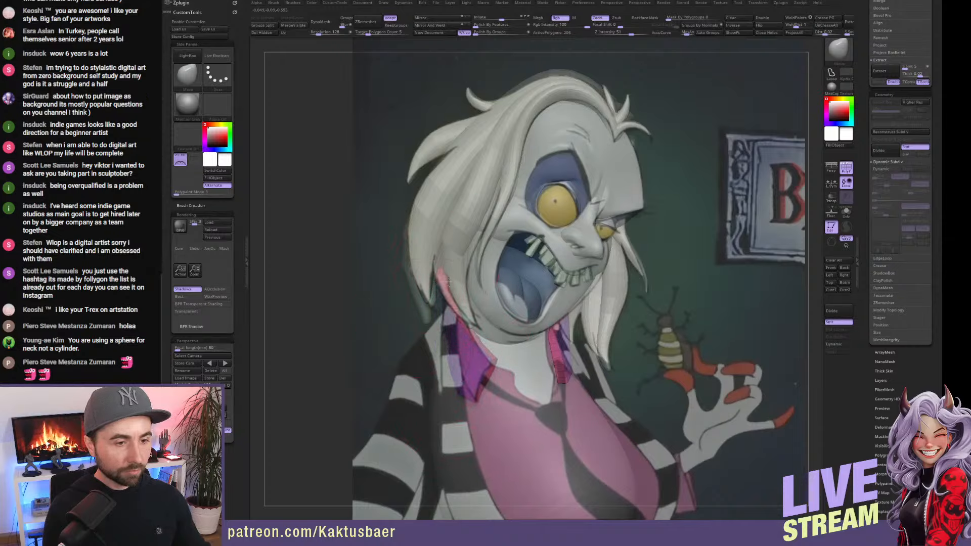
# Delete the extra edge loops across the collar with the ZModeler brush.
pyautogui.moveTo(448, 338)
pyautogui.mouseDown(button='right')
pyautogui.moveTo(518, 331)
pyautogui.moveTo(535, 345)
pyautogui.mouseUp(button='right')
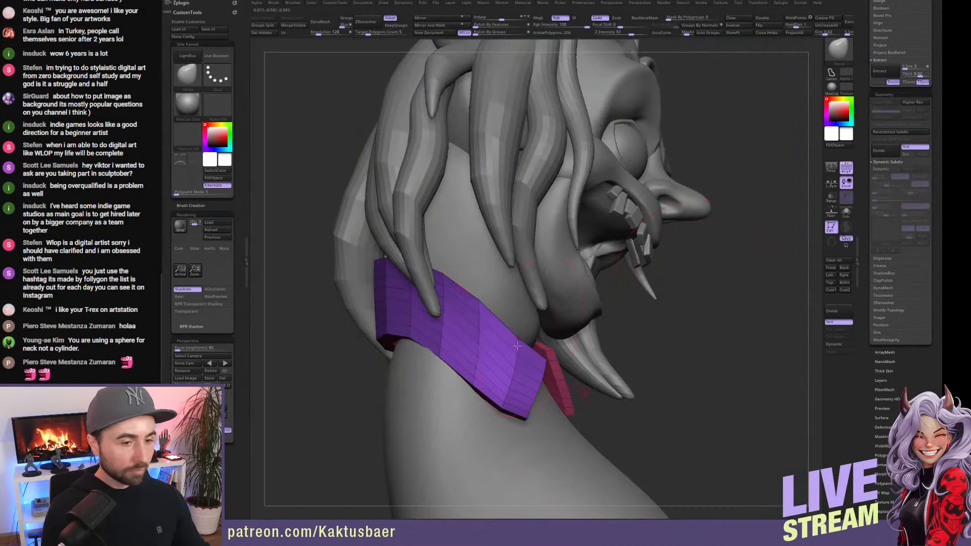
pyautogui.press('b')
pyautogui.click(533, 467)
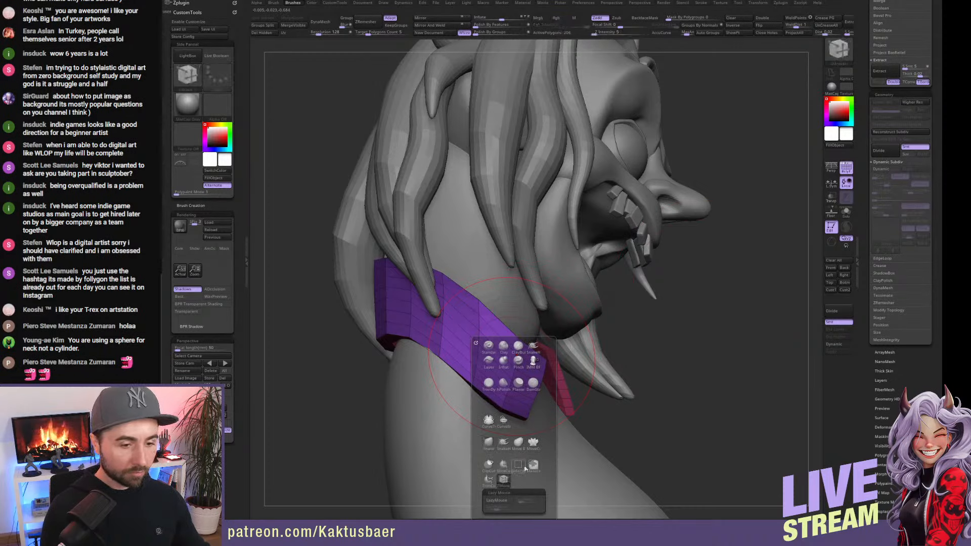
pyautogui.keyDown('alt'); pyautogui.click(519, 393); pyautogui.keyUp('alt')
pyautogui.moveTo(522, 360); pyautogui.dragTo(493, 377, button='right')
pyautogui.keyDown('alt'); pyautogui.moveTo(829, 269); pyautogui.dragTo(703, 304); pyautogui.keyUp('alt')
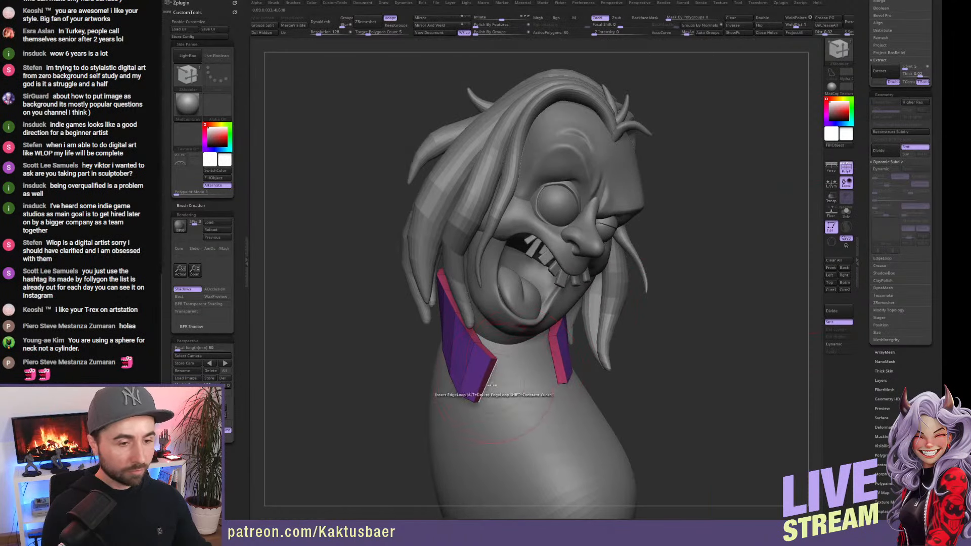
# Adjust the collar's front corner points with the Move brush and hide the body.
pyautogui.press('w')
pyautogui.press('q')
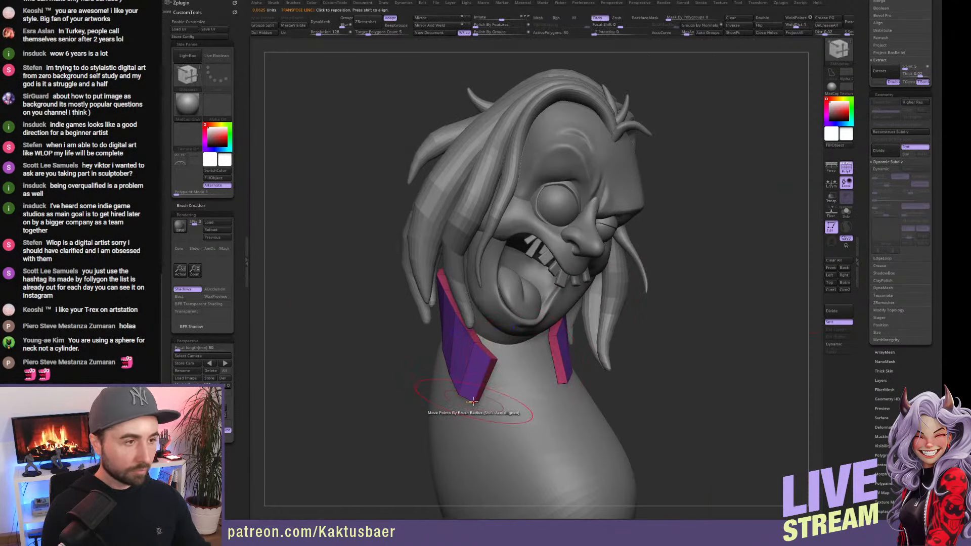
pyautogui.moveTo(476, 398); pyautogui.dragTo(495, 371)
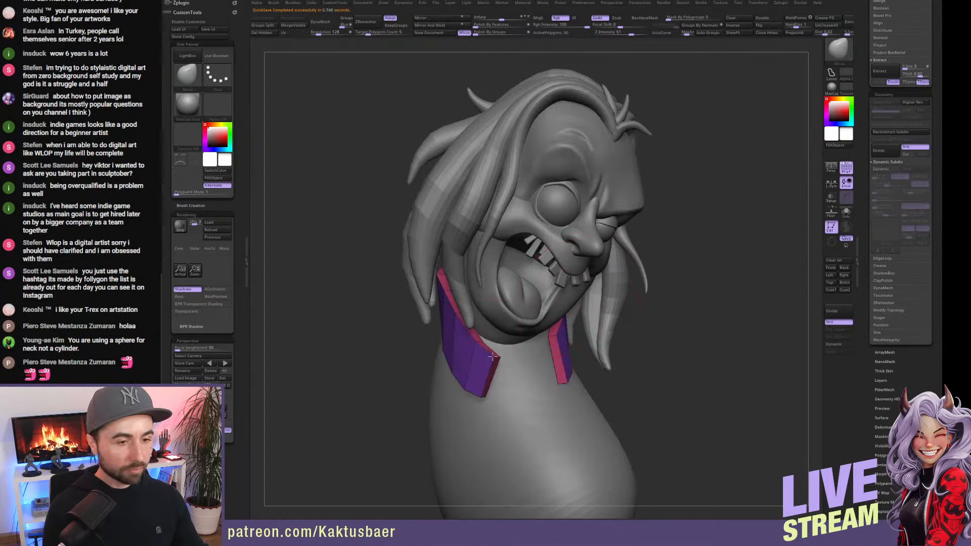
pyautogui.keyDown('alt'); pyautogui.click(527, 391); pyautogui.keyUp('alt')
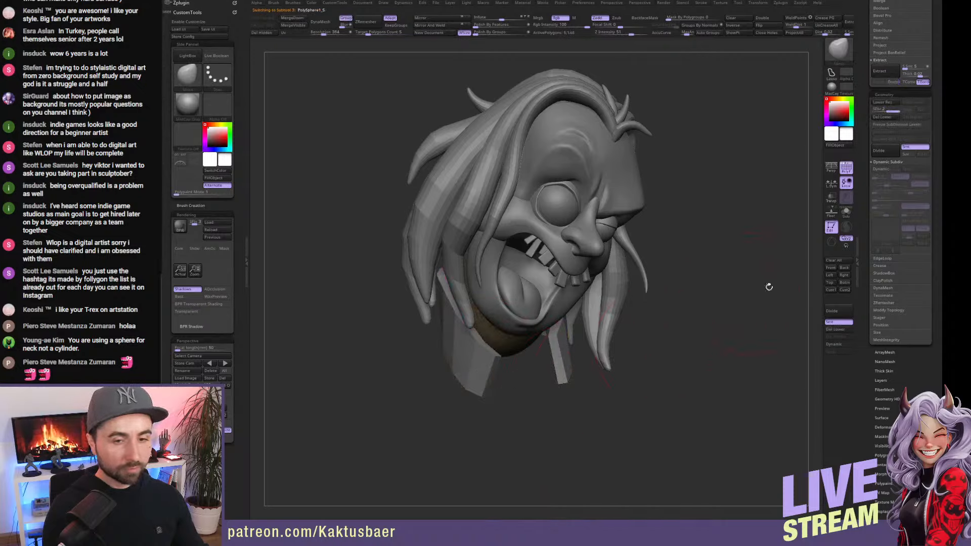
pyautogui.keyDown('alt'); pyautogui.click(490, 363); pyautogui.keyUp('alt')
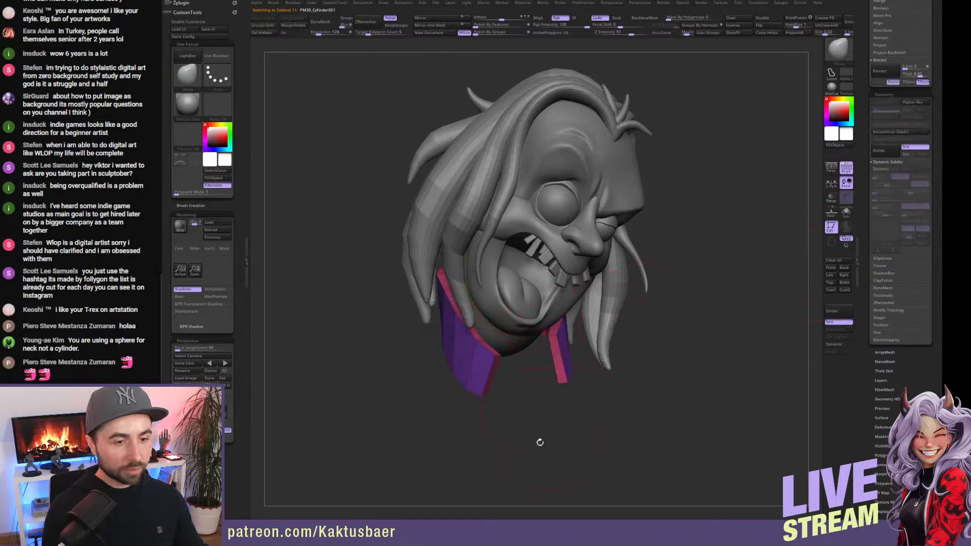
# Select the neck sphere and reshape its back and sides beneath the hair with the Move brush.
pyautogui.moveTo(580, 387); pyautogui.dragTo(496, 267)
pyautogui.keyDown('alt'); pyautogui.click(499, 250); pyautogui.keyUp('alt')
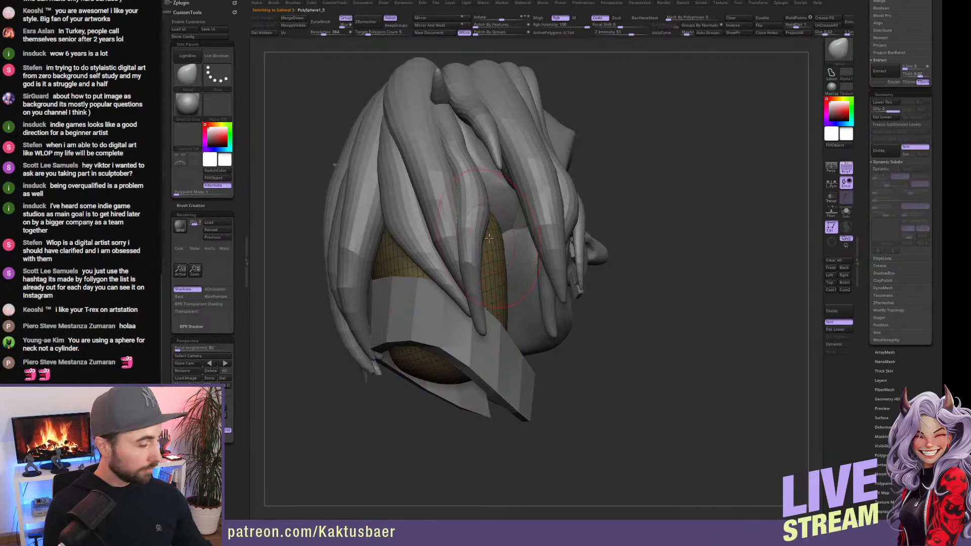
pyautogui.moveTo(498, 219); pyautogui.dragTo(500, 208)
pyautogui.moveTo(502, 248)
pyautogui.mouseDown()
pyautogui.moveTo(518, 253)
pyautogui.moveTo(506, 232)
pyautogui.mouseUp()
pyautogui.moveTo(505, 232); pyautogui.dragTo(470, 231, button='right')
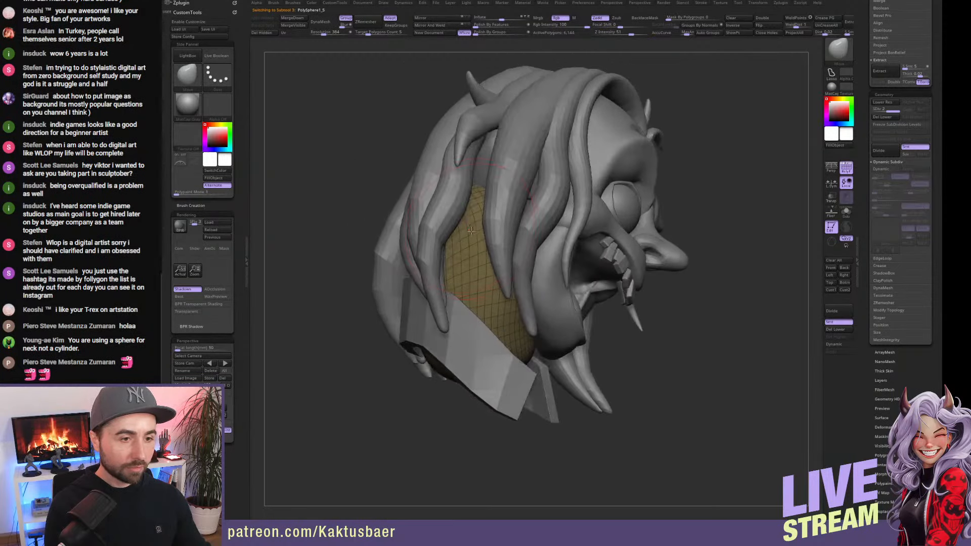
pyautogui.moveTo(478, 166)
pyautogui.mouseDown(button='right')
pyautogui.moveTo(501, 212)
pyautogui.moveTo(484, 223)
pyautogui.mouseUp(button='right')
pyautogui.moveTo(483, 257)
pyautogui.mouseDown(button='right')
pyautogui.moveTo(497, 255)
pyautogui.moveTo(488, 253)
pyautogui.mouseUp(button='right')
pyautogui.moveTo(459, 264); pyautogui.dragTo(476, 258)
pyautogui.moveTo(477, 258); pyautogui.dragTo(507, 208, button='right')
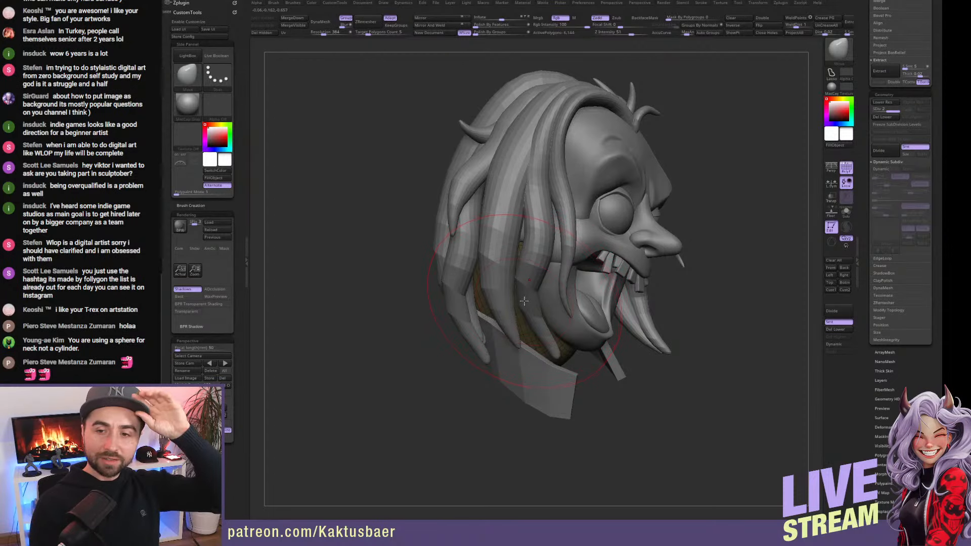
pyautogui.moveTo(524, 300)
pyautogui.mouseDown(button='right')
pyautogui.moveTo(523, 252)
pyautogui.moveTo(493, 268)
pyautogui.moveTo(536, 260)
pyautogui.mouseUp(button='right')
# Turn off PolyFrame in the matching camera view and subdivide the hair strand subtools.
pyautogui.click(831, 267)
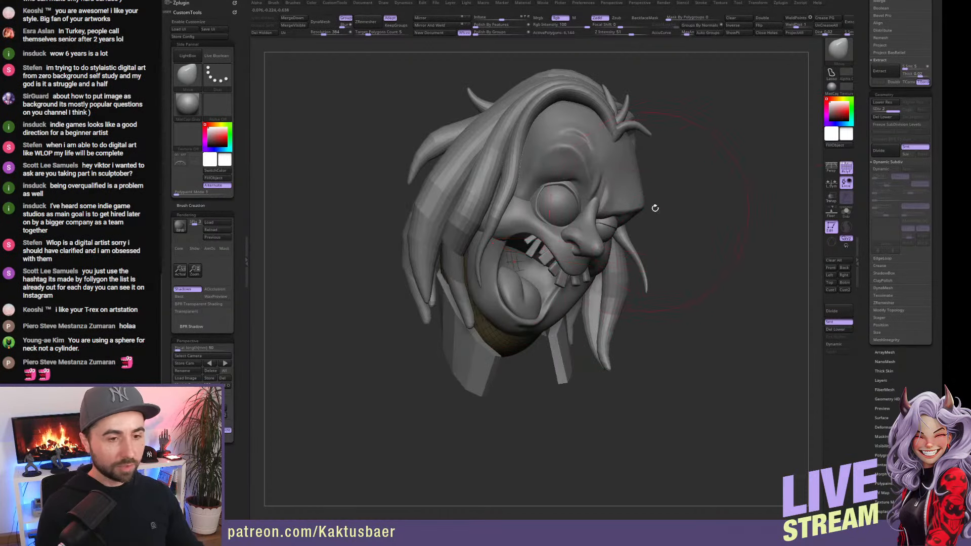
pyautogui.click(846, 171)
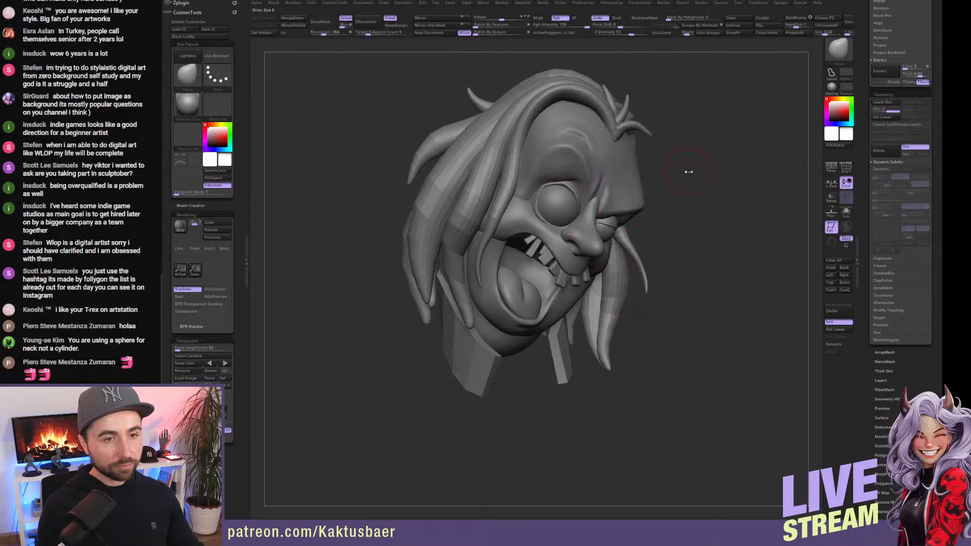
pyautogui.keyDown('alt'); pyautogui.click(487, 187); pyautogui.keyUp('alt')
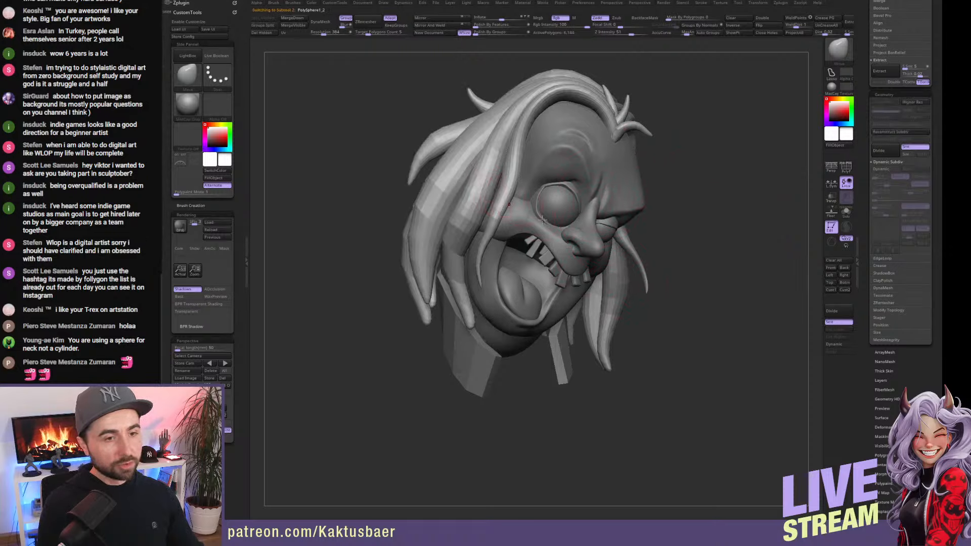
pyautogui.hotkey('ctrl', 'd')
pyautogui.hotkey('ctrl', 'd')
pyautogui.keyDown('alt'); pyautogui.click(618, 289); pyautogui.keyUp('alt')
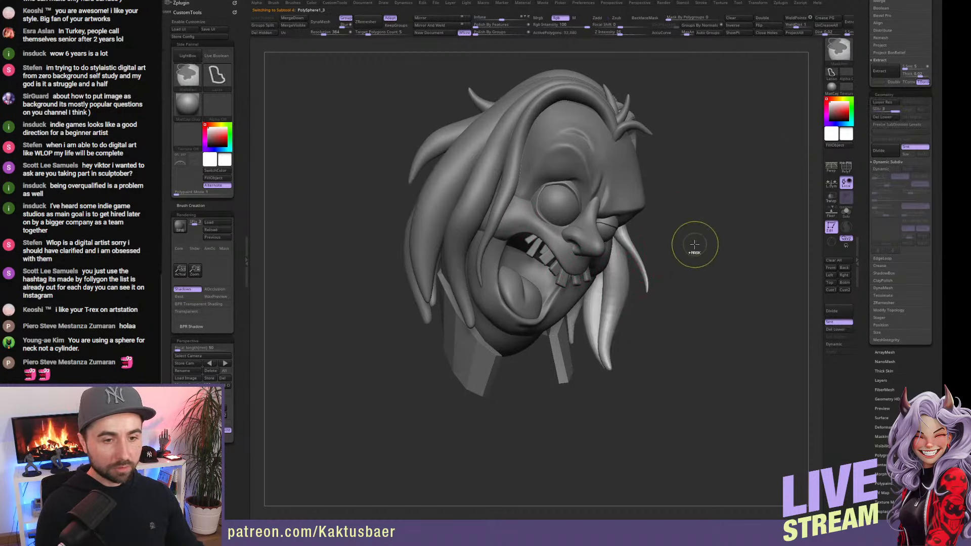
pyautogui.hotkey('ctrl', 'd')
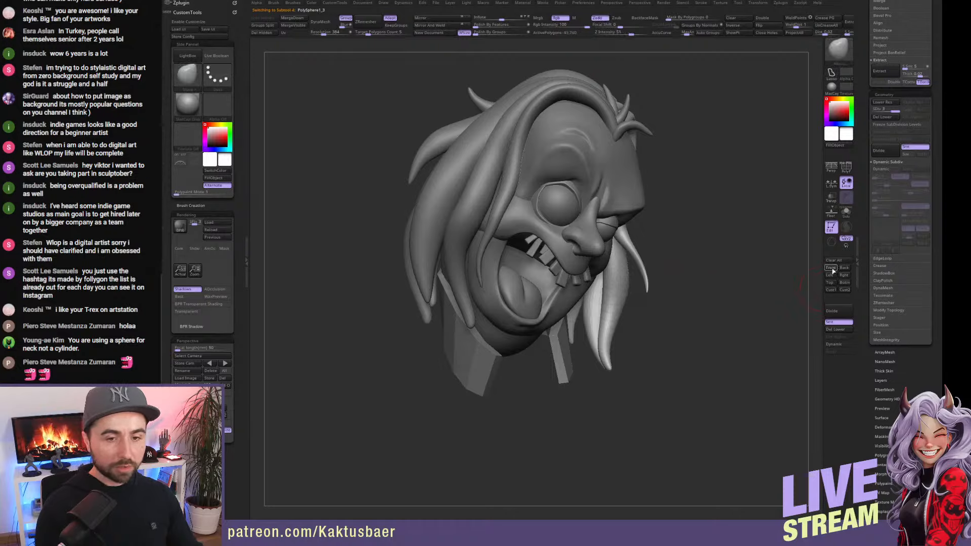
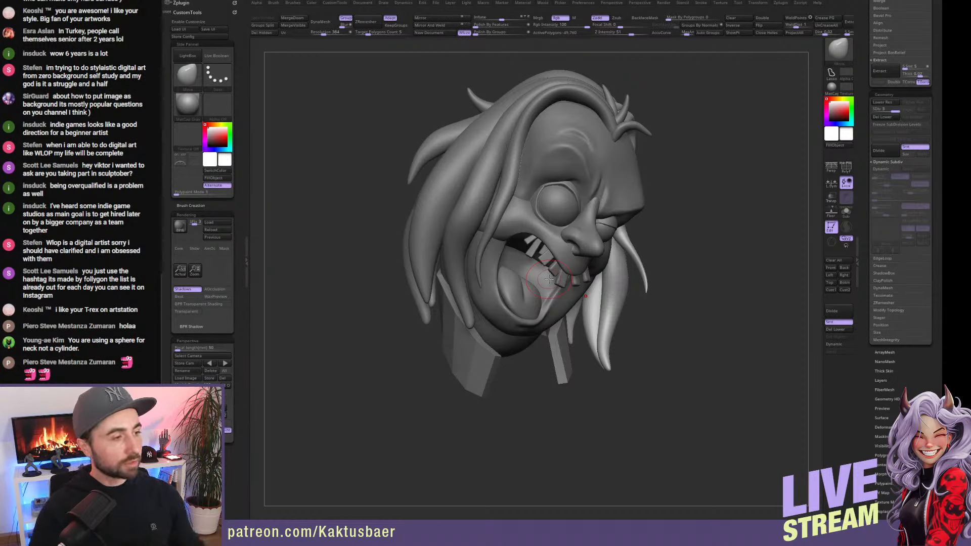
pyautogui.press('ctrl')
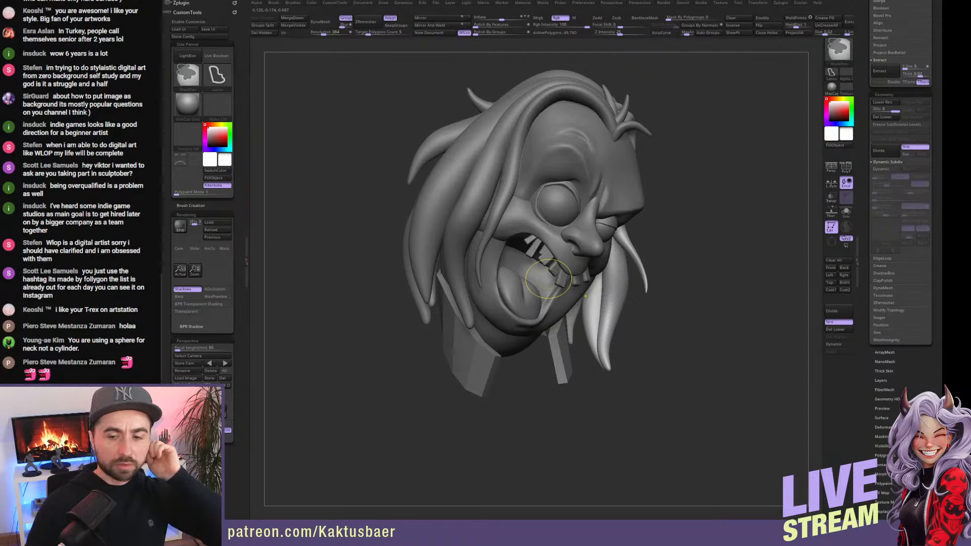
pyautogui.press('super+n')
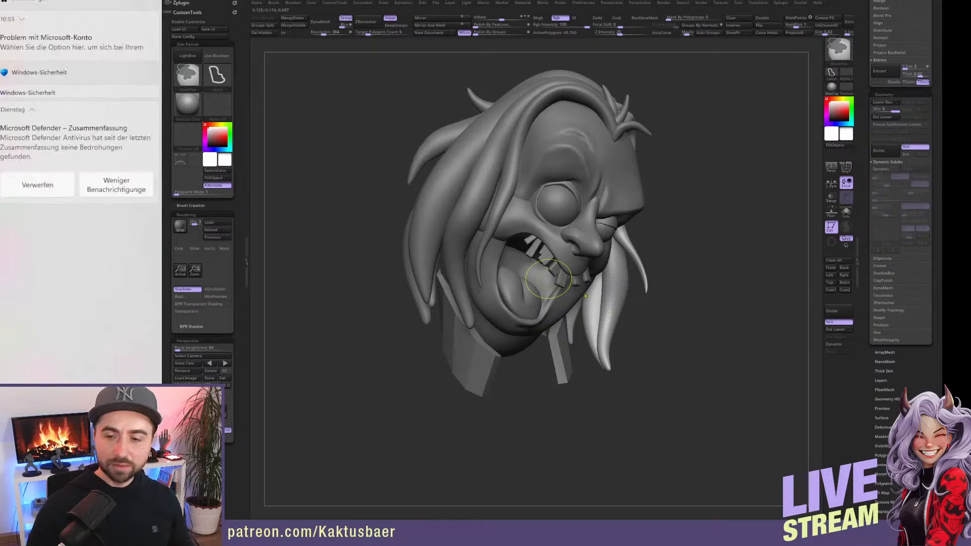
pyautogui.press('super+n')
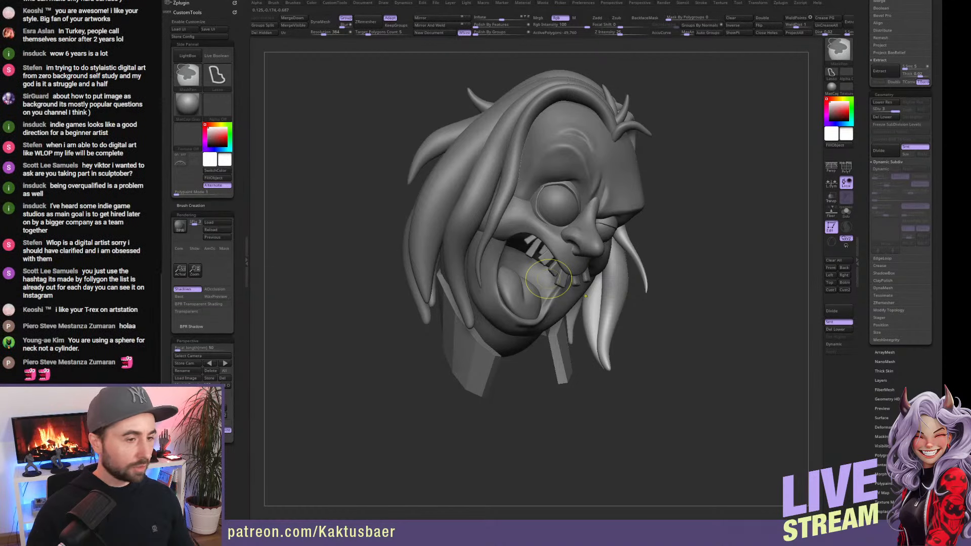